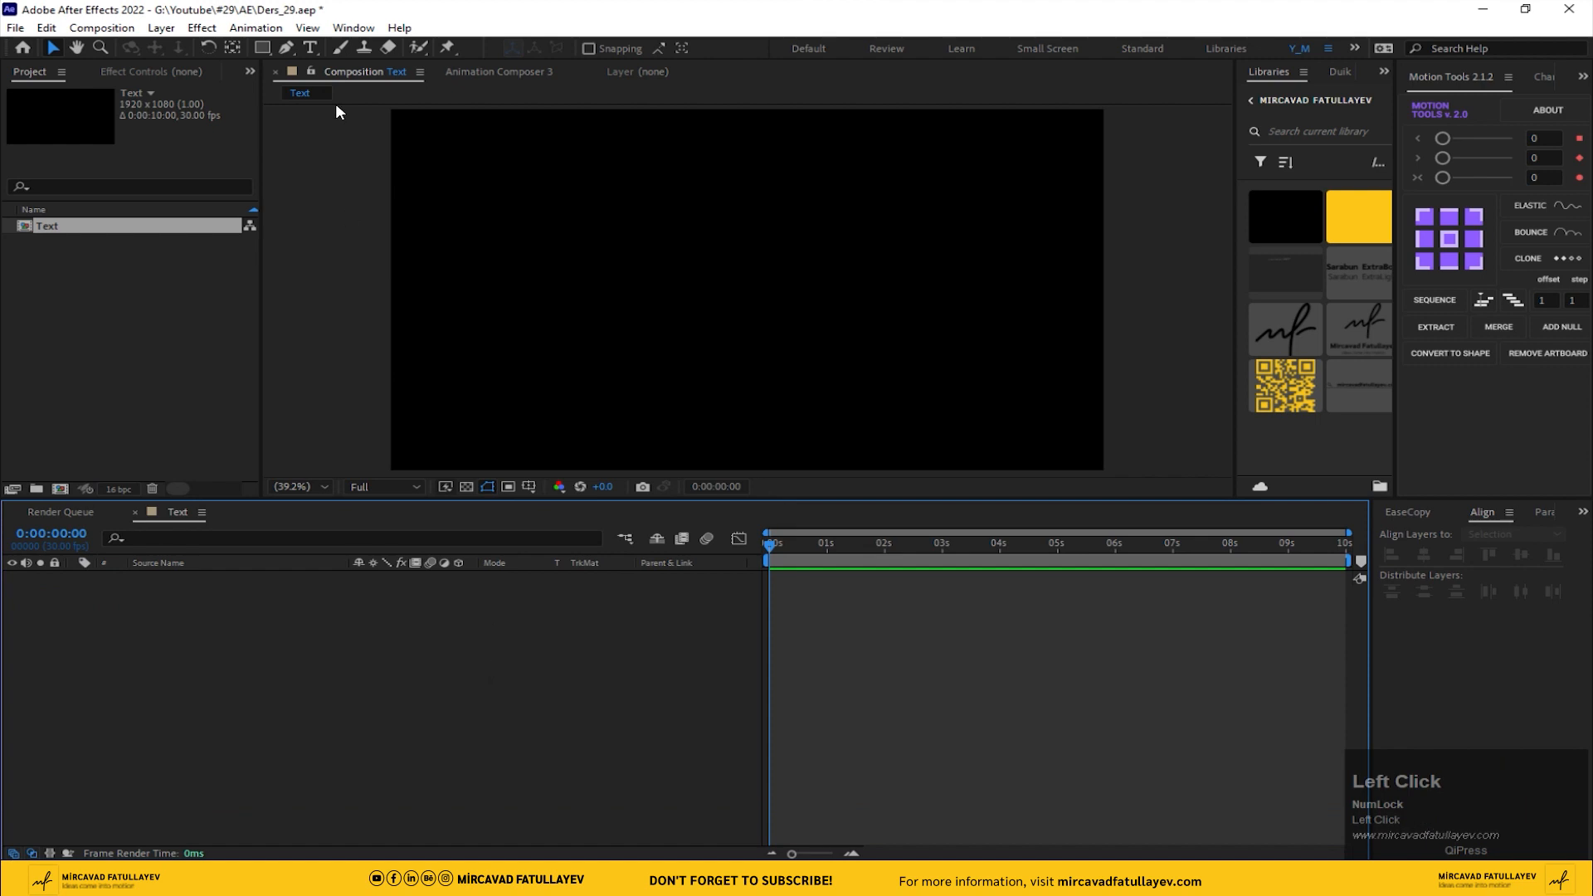
Step: Create a point text layer reading IDEAS in the empty Text composition
{"action": "key", "text": "ctrl+t"}
{"action": "left_click", "coordinate": [614, 274]}
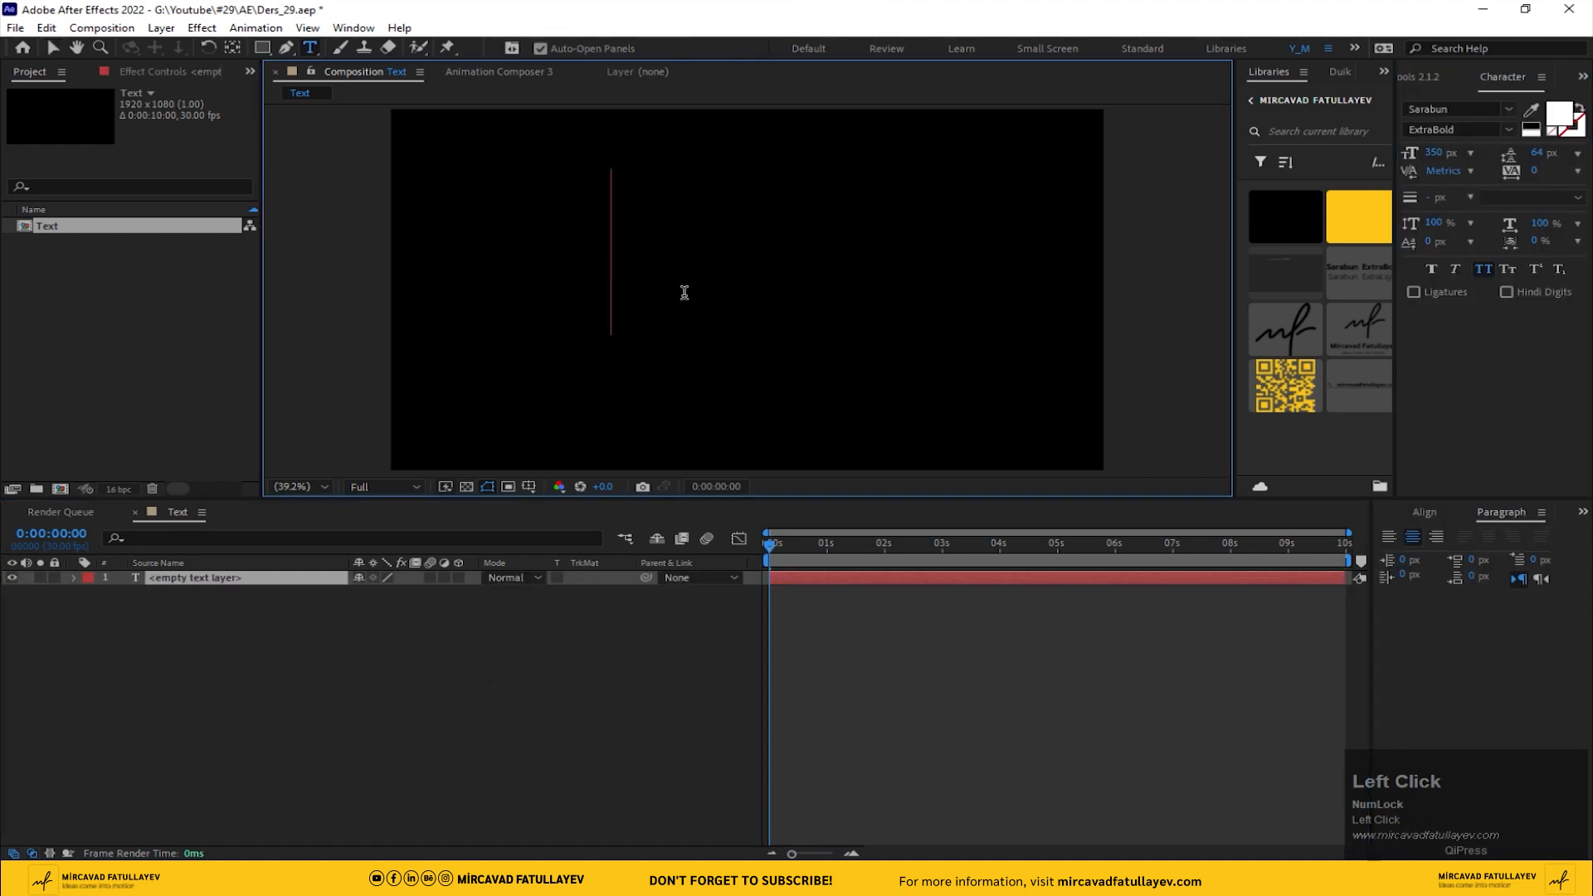
{"action": "type", "text": "IDEad"}
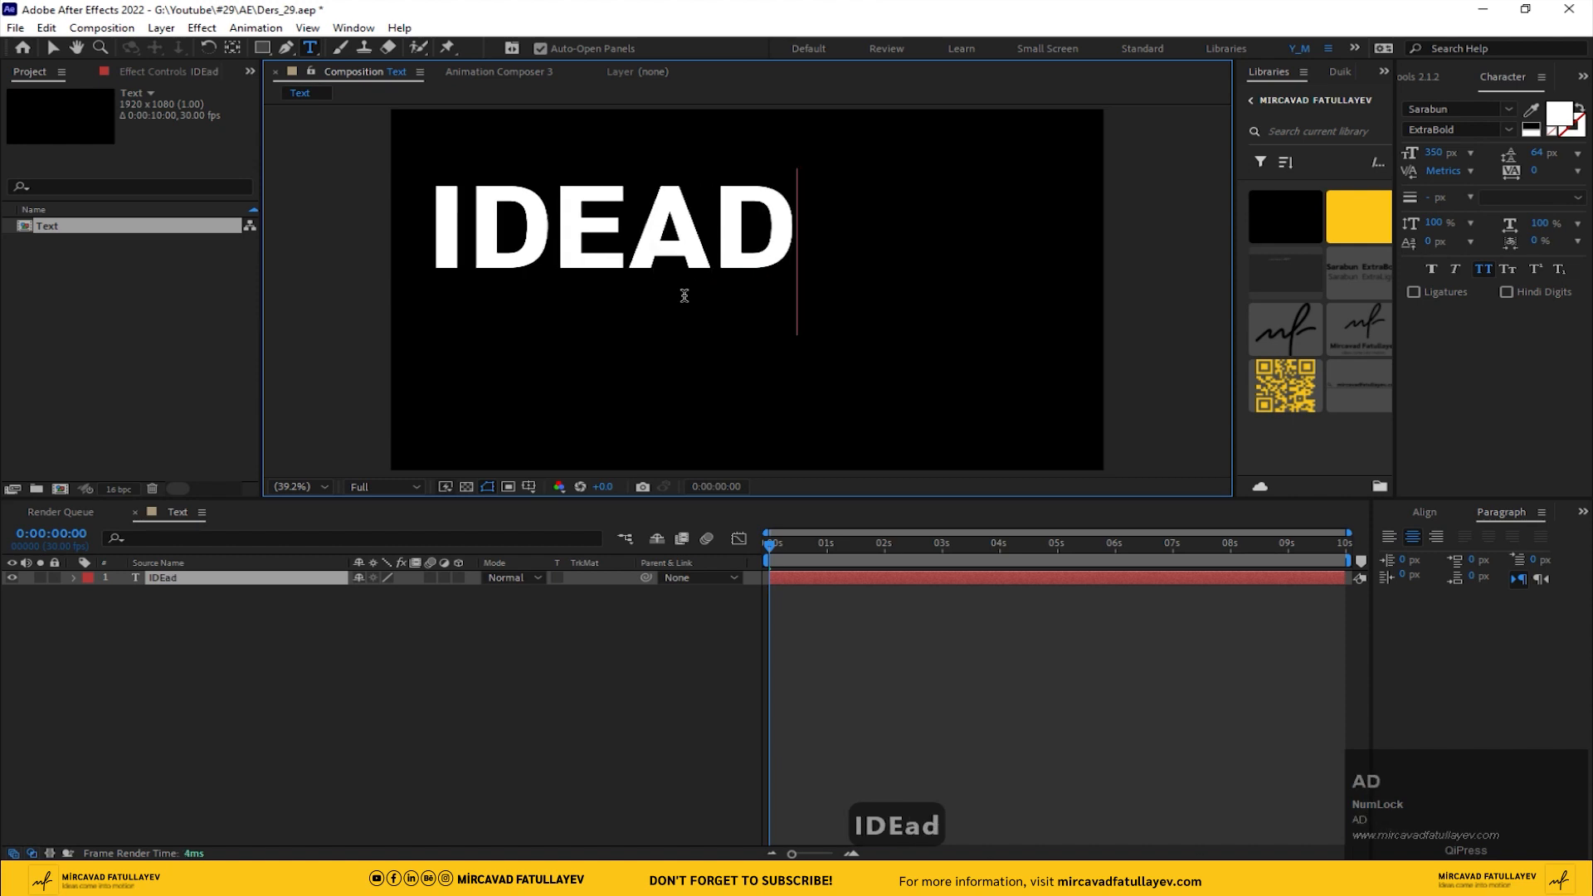
{"action": "key", "text": "BackSpace"}
{"action": "type", "text": "s"}
Step: Centre the IDEAS text layer horizontally and vertically in the composition
{"action": "left_click", "coordinate": [216, 580]}
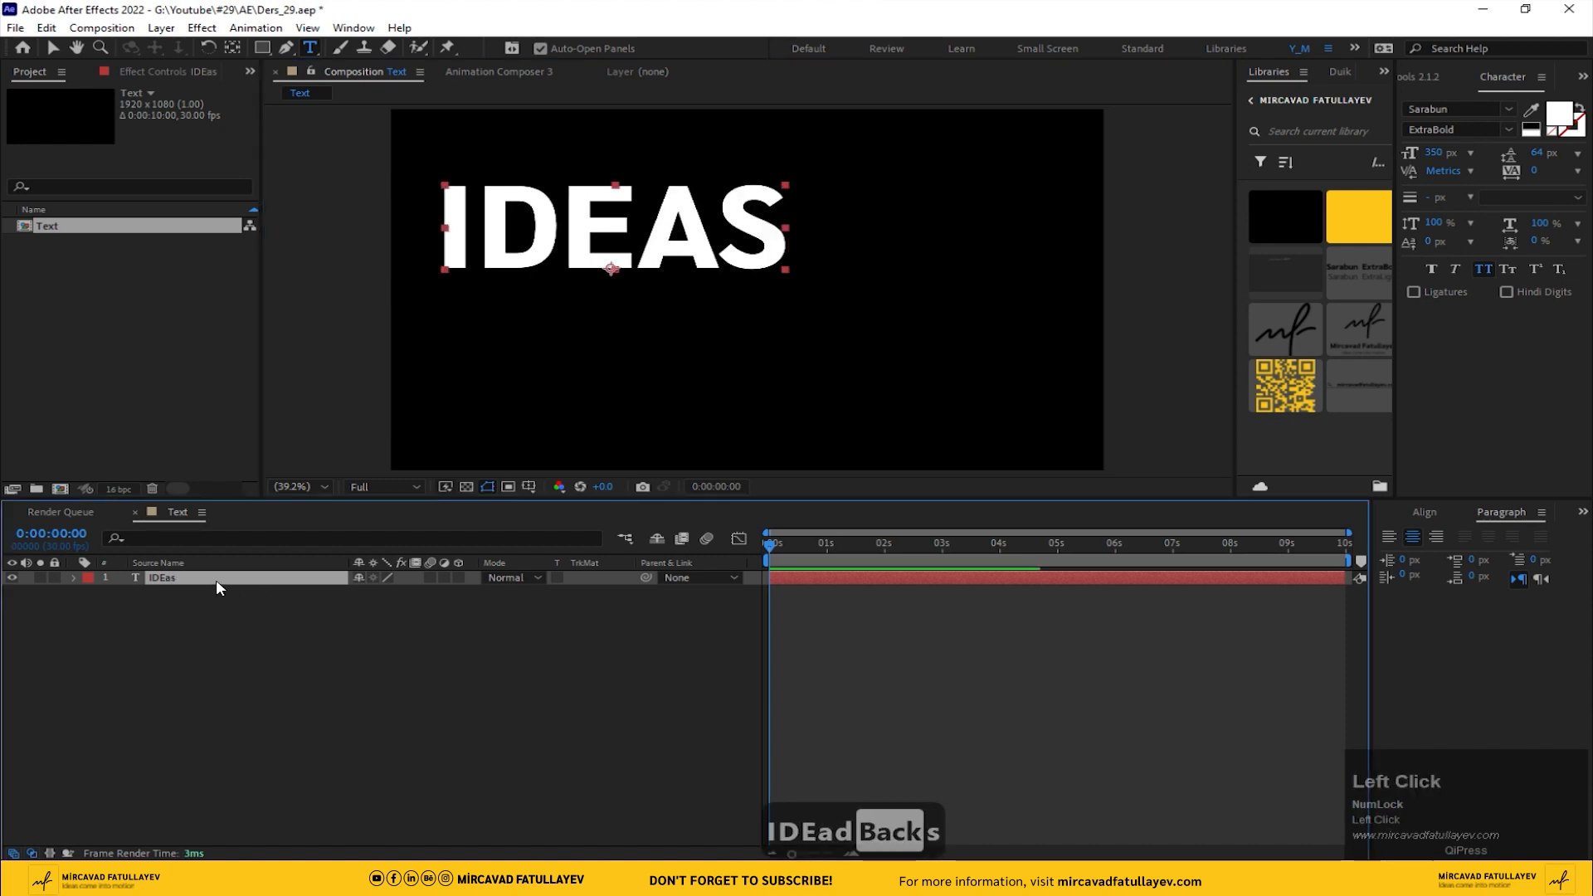
{"action": "left_click", "coordinate": [1424, 512]}
{"action": "left_click", "coordinate": [1424, 554]}
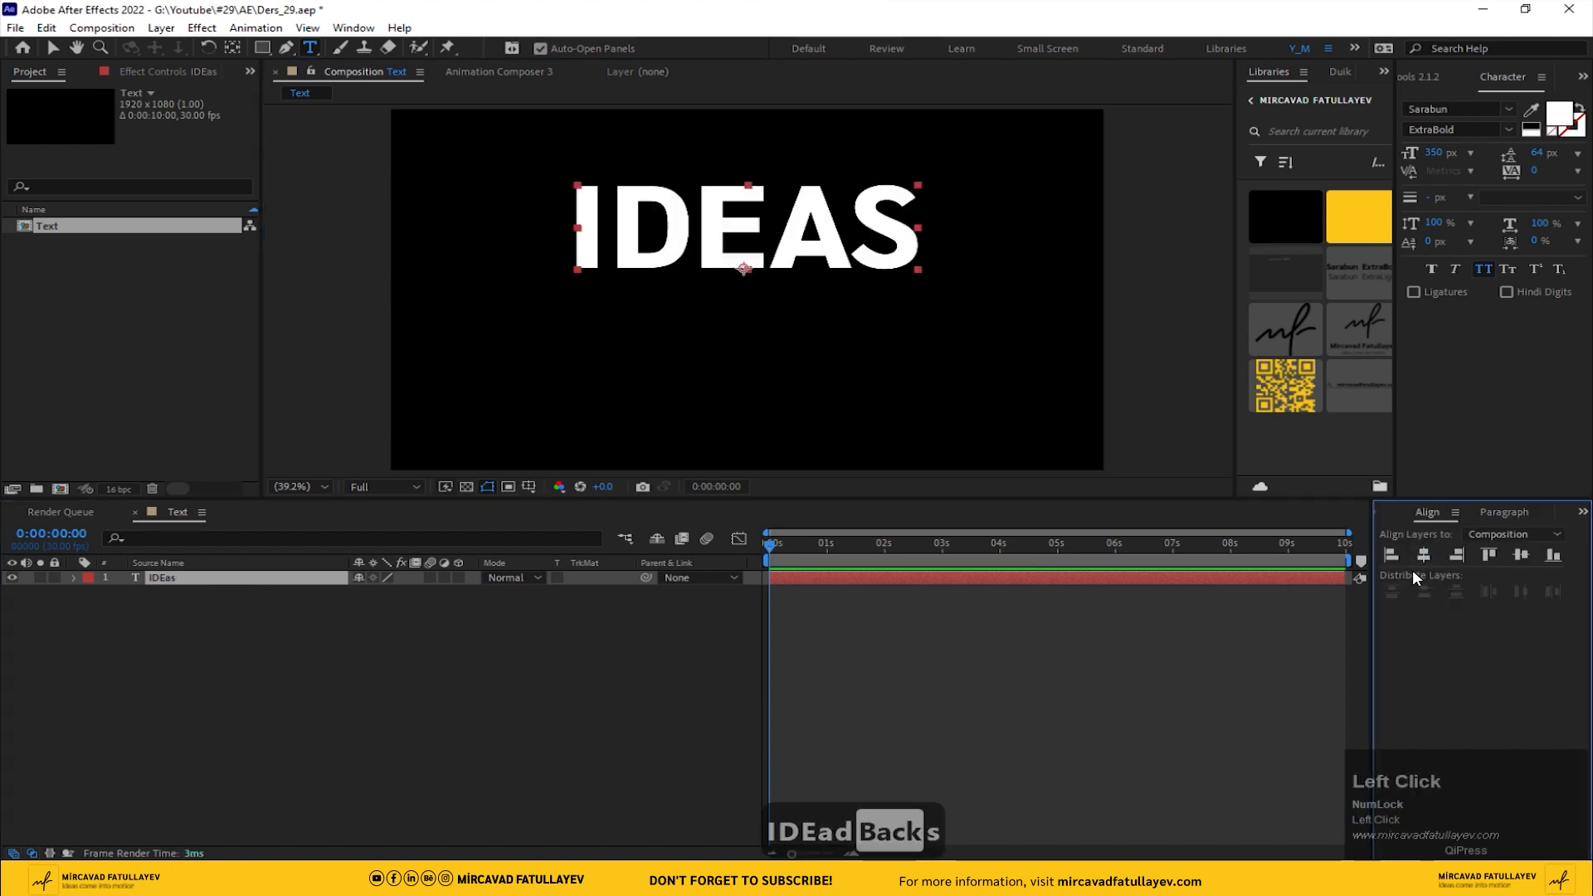
{"action": "left_click", "coordinate": [1520, 555]}
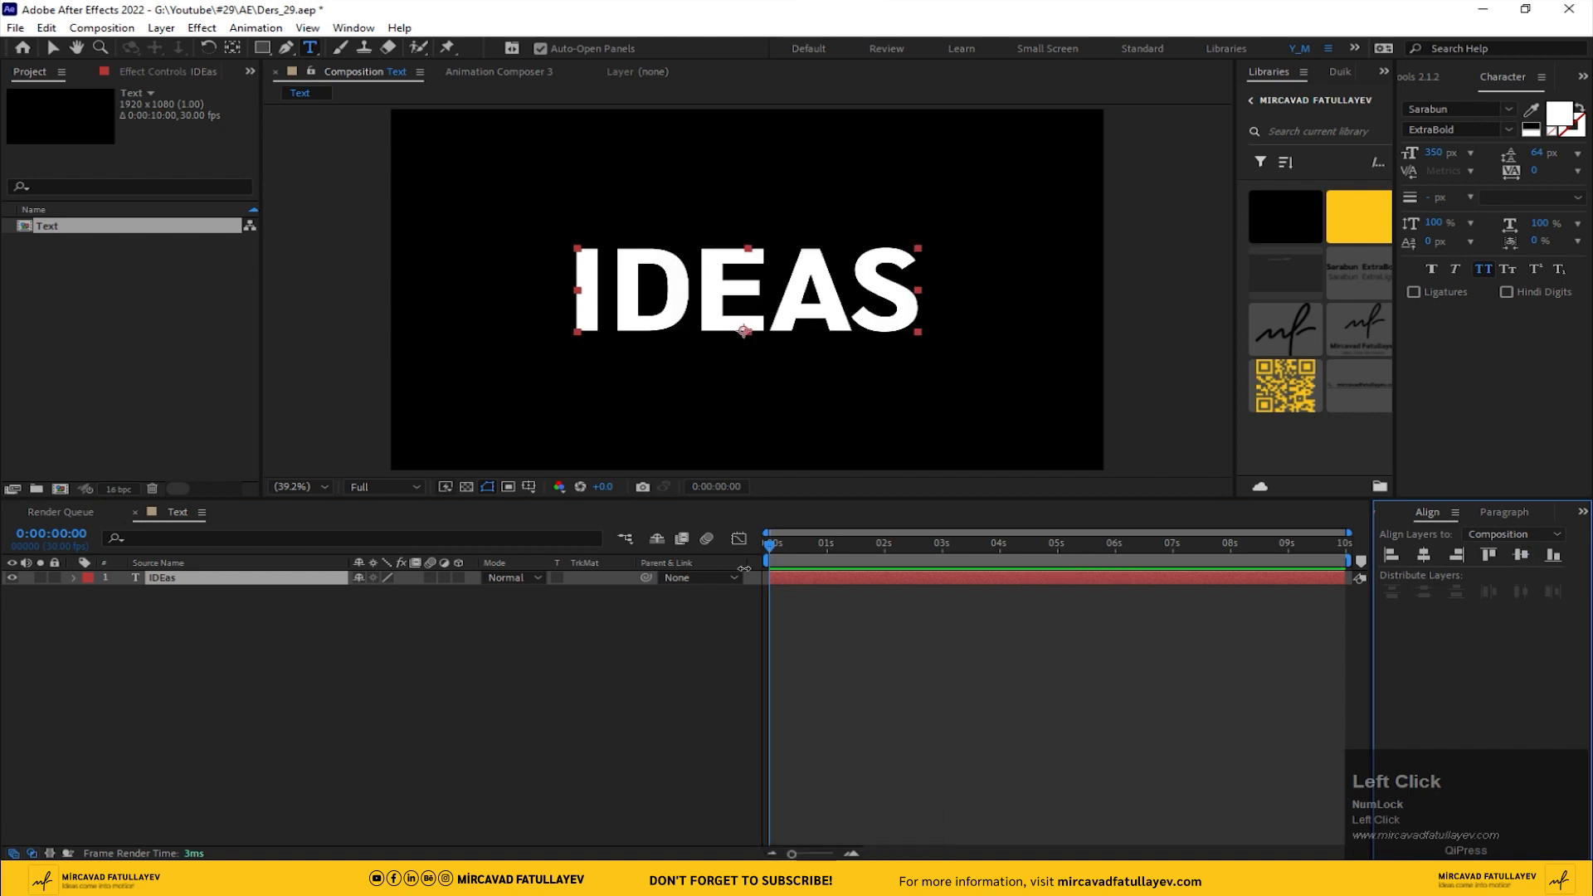
Step: Fill the IDEAS text with the yellow sampled from the library's colour swatch
{"action": "left_click", "coordinate": [219, 580]}
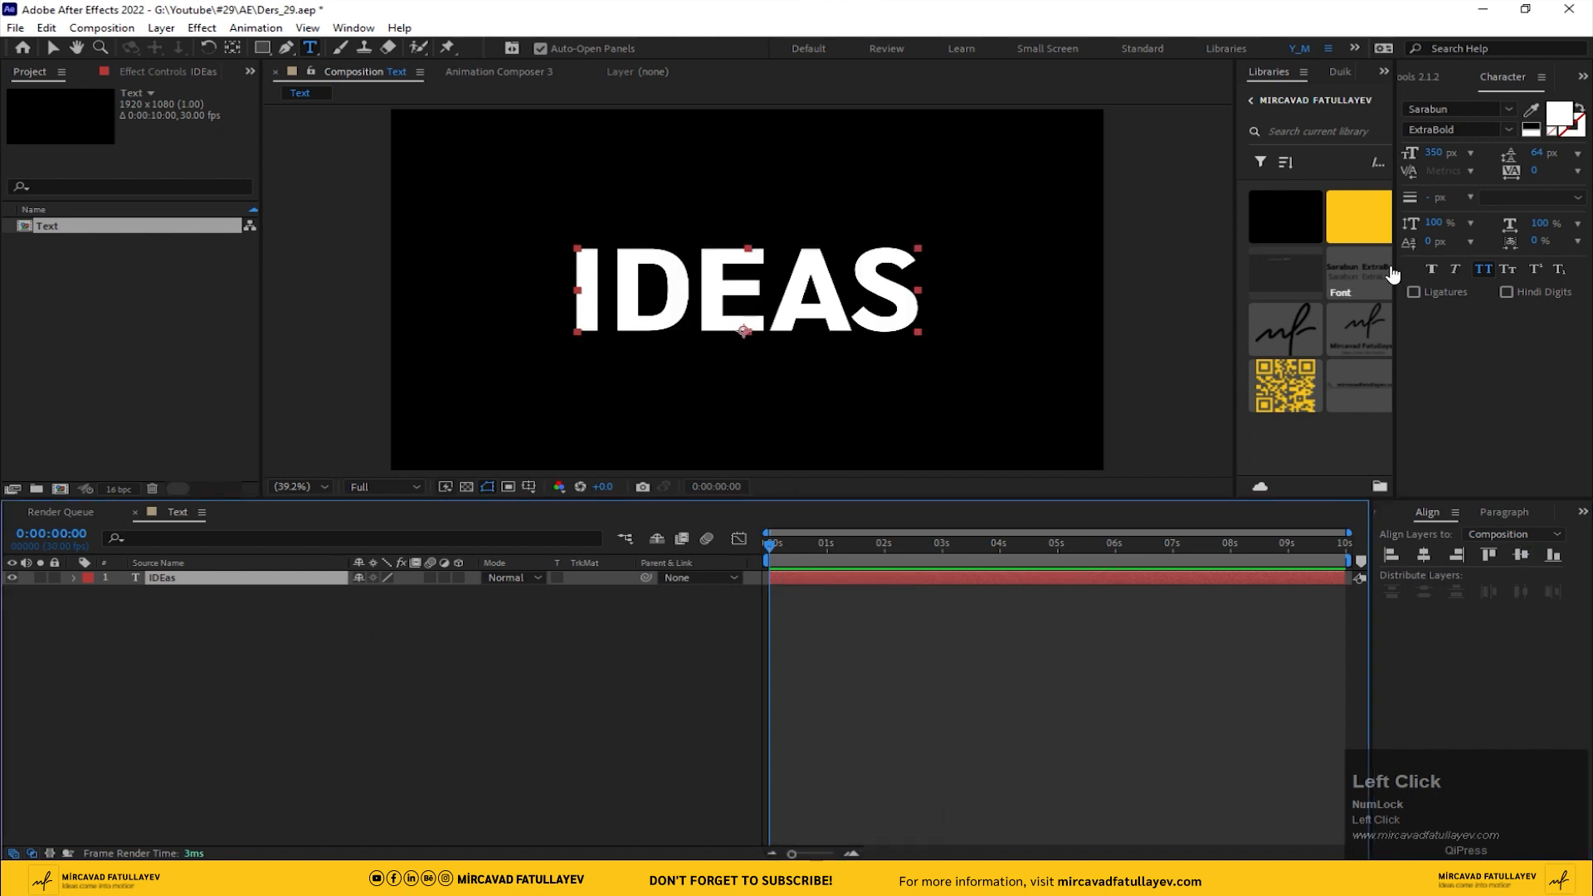
{"action": "left_click", "coordinate": [1532, 113]}
{"action": "left_click", "coordinate": [1360, 218]}
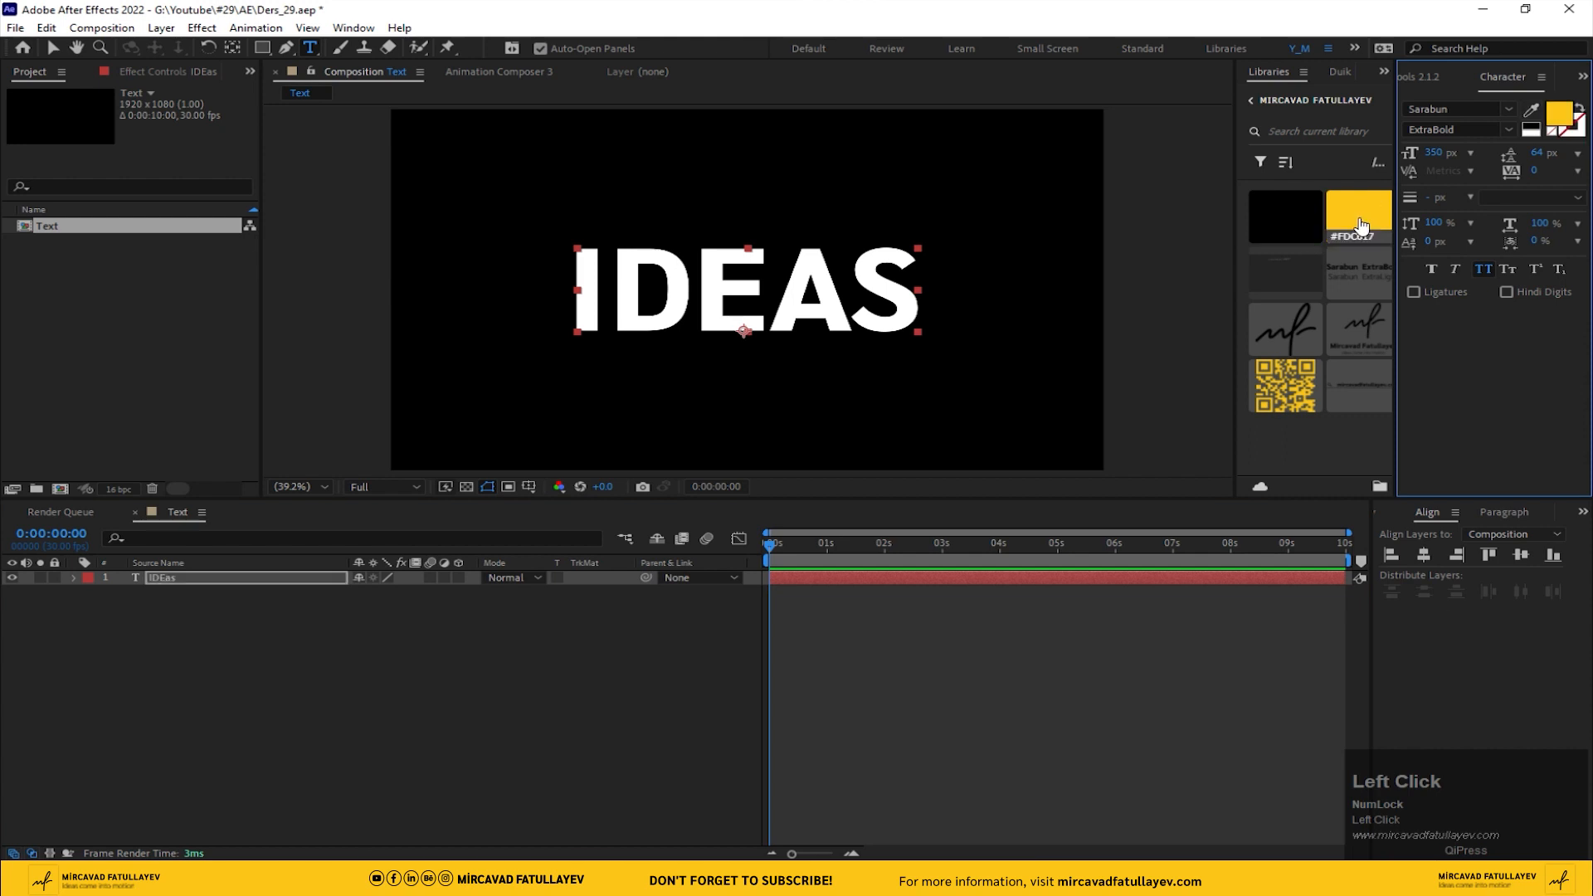
{"action": "left_click", "coordinate": [114, 586]}
{"action": "left_click", "coordinate": [158, 578]}
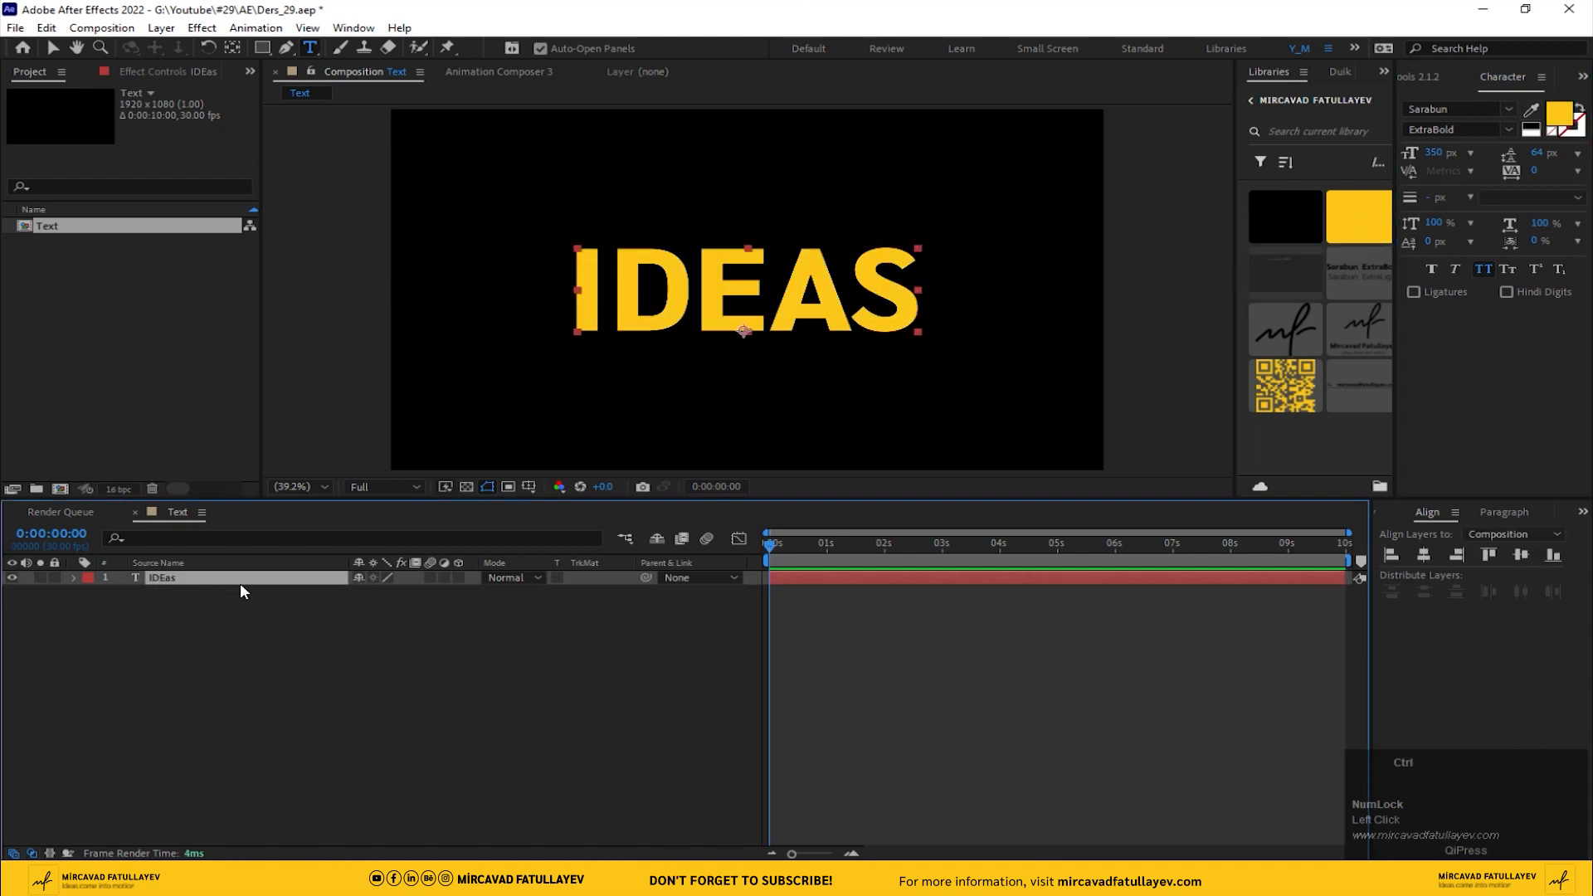
Step: Duplicate the IDEAS layer, hide the original, and make the copy read COME, centred in the composition
{"action": "key", "text": "ctrl+d"}
{"action": "left_click", "coordinate": [12, 592]}
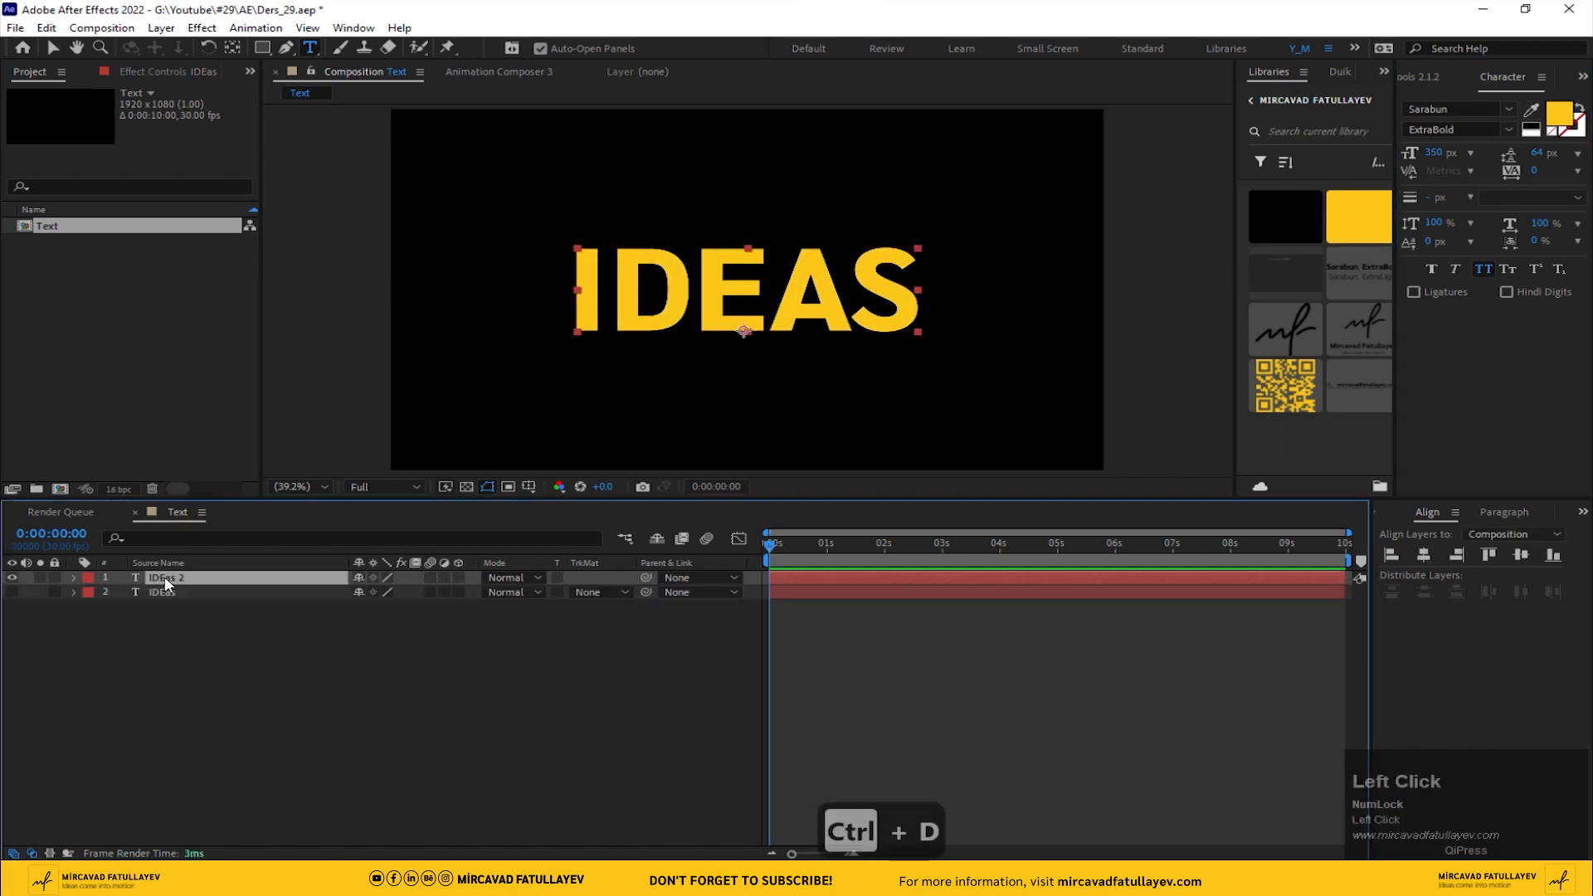
{"action": "double_click", "coordinate": [165, 581]}
{"action": "type", "text": "come"}
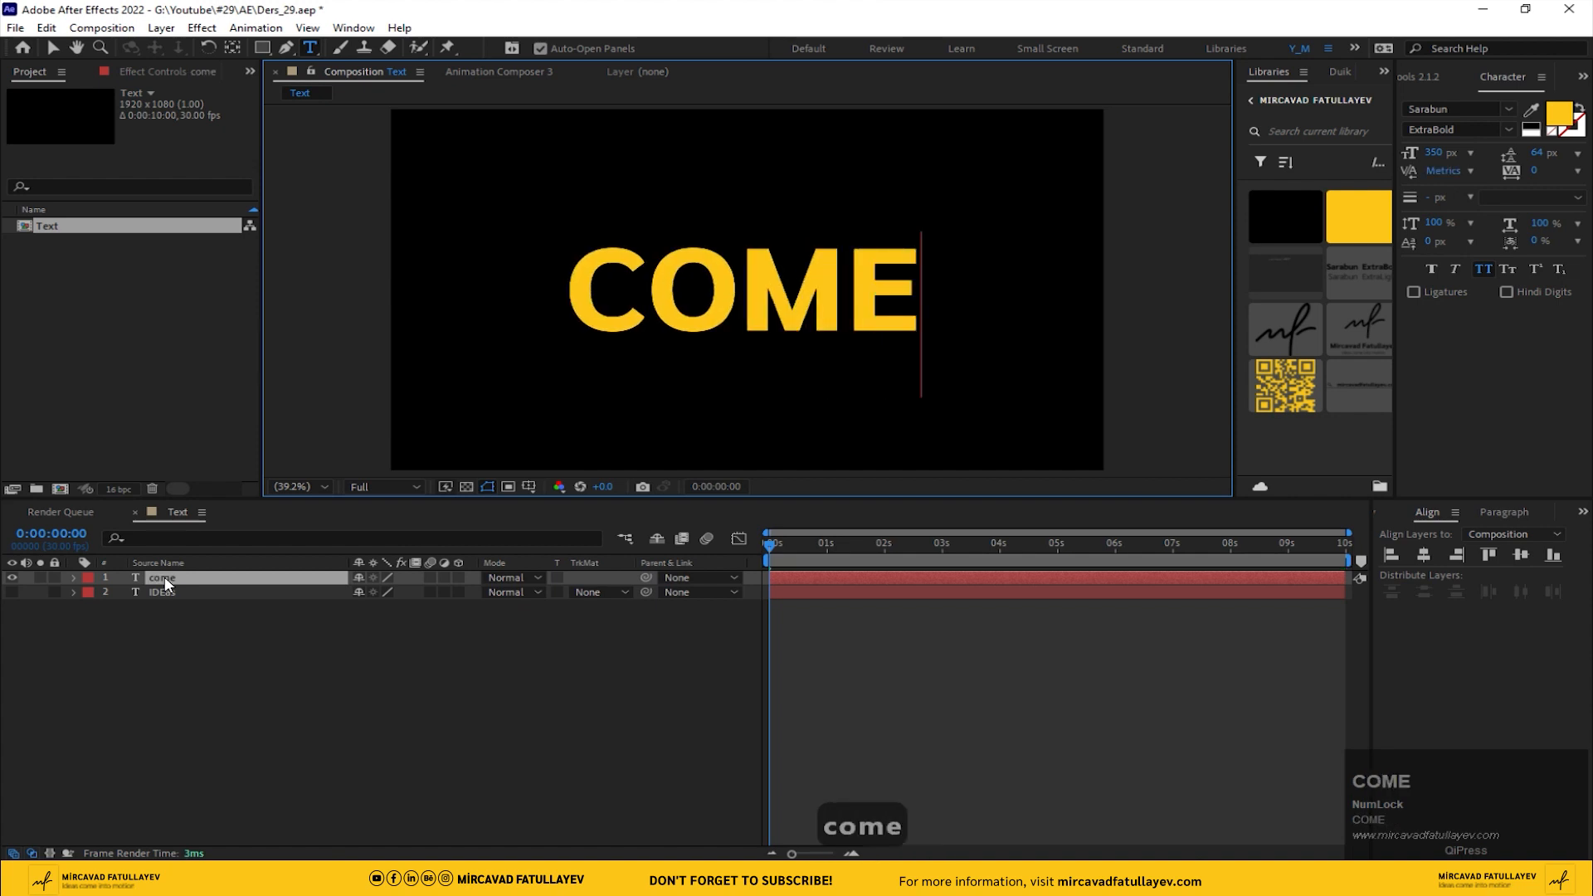
{"action": "left_click", "coordinate": [1358, 577]}
{"action": "left_click", "coordinate": [1426, 554]}
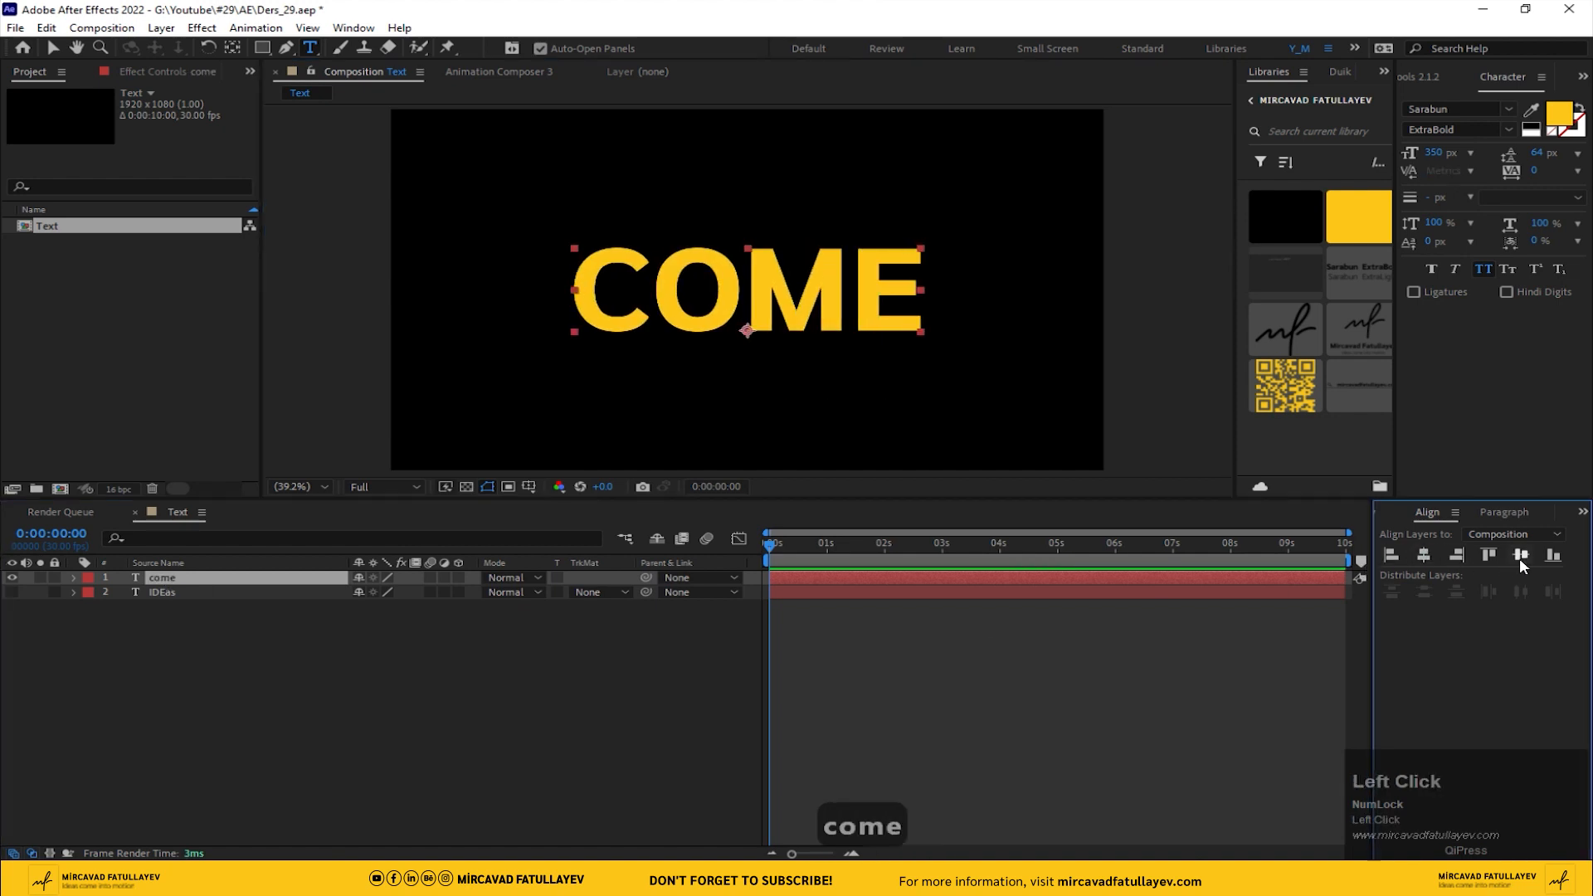
Step: Duplicate the COME layer, hide the original, and make the copy read INTO, centred in the composition
{"action": "left_click", "coordinate": [166, 579]}
{"action": "key", "text": "ctrl+d"}
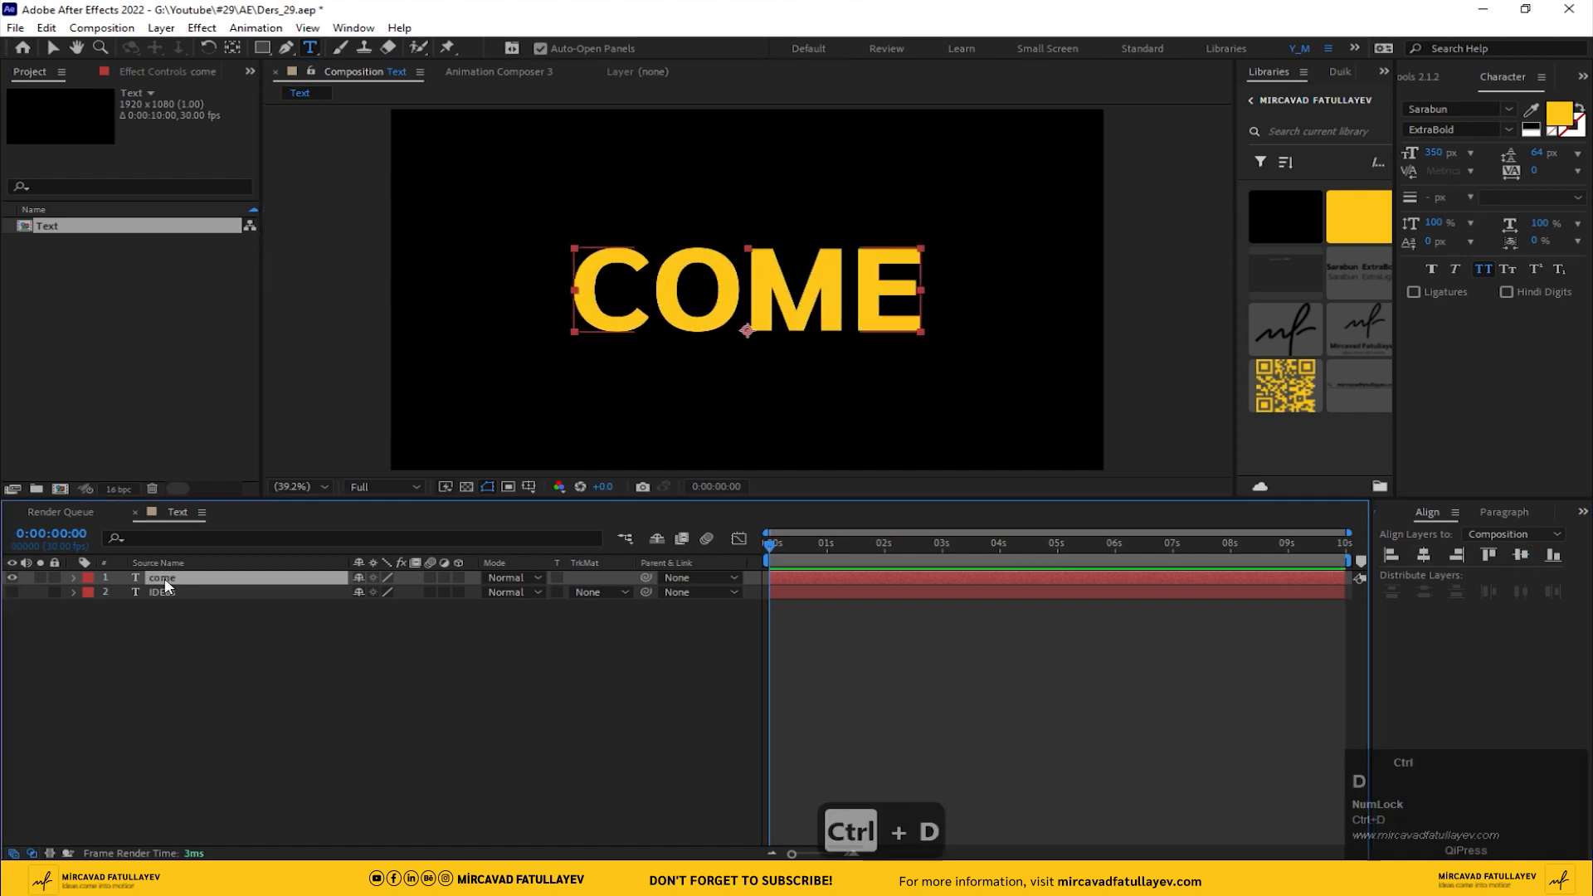
{"action": "left_click", "coordinate": [12, 593]}
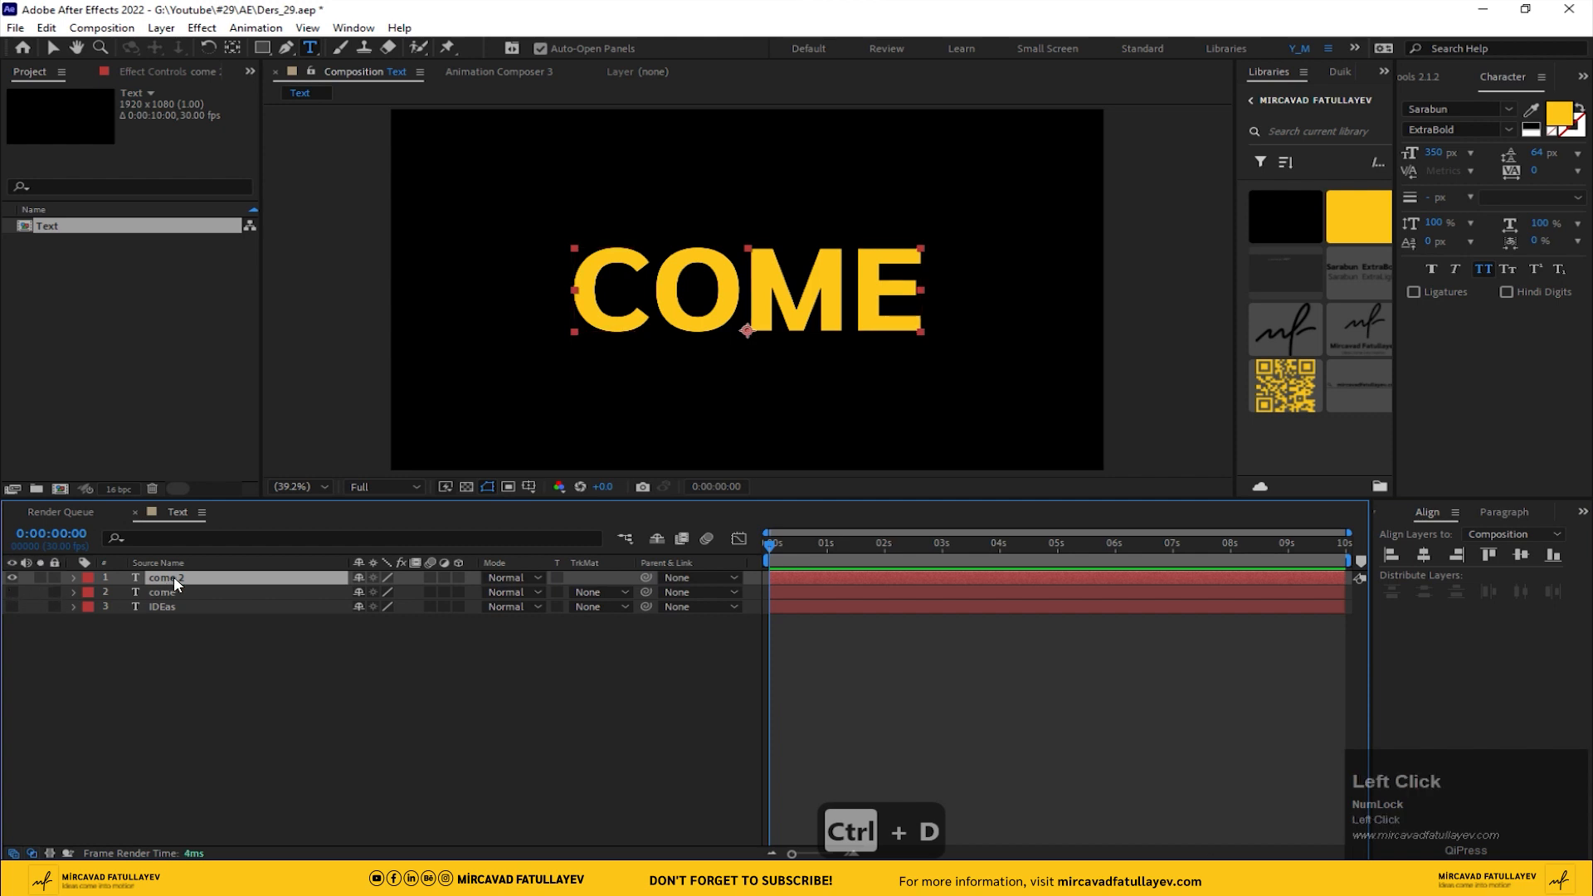
{"action": "double_click", "coordinate": [174, 579]}
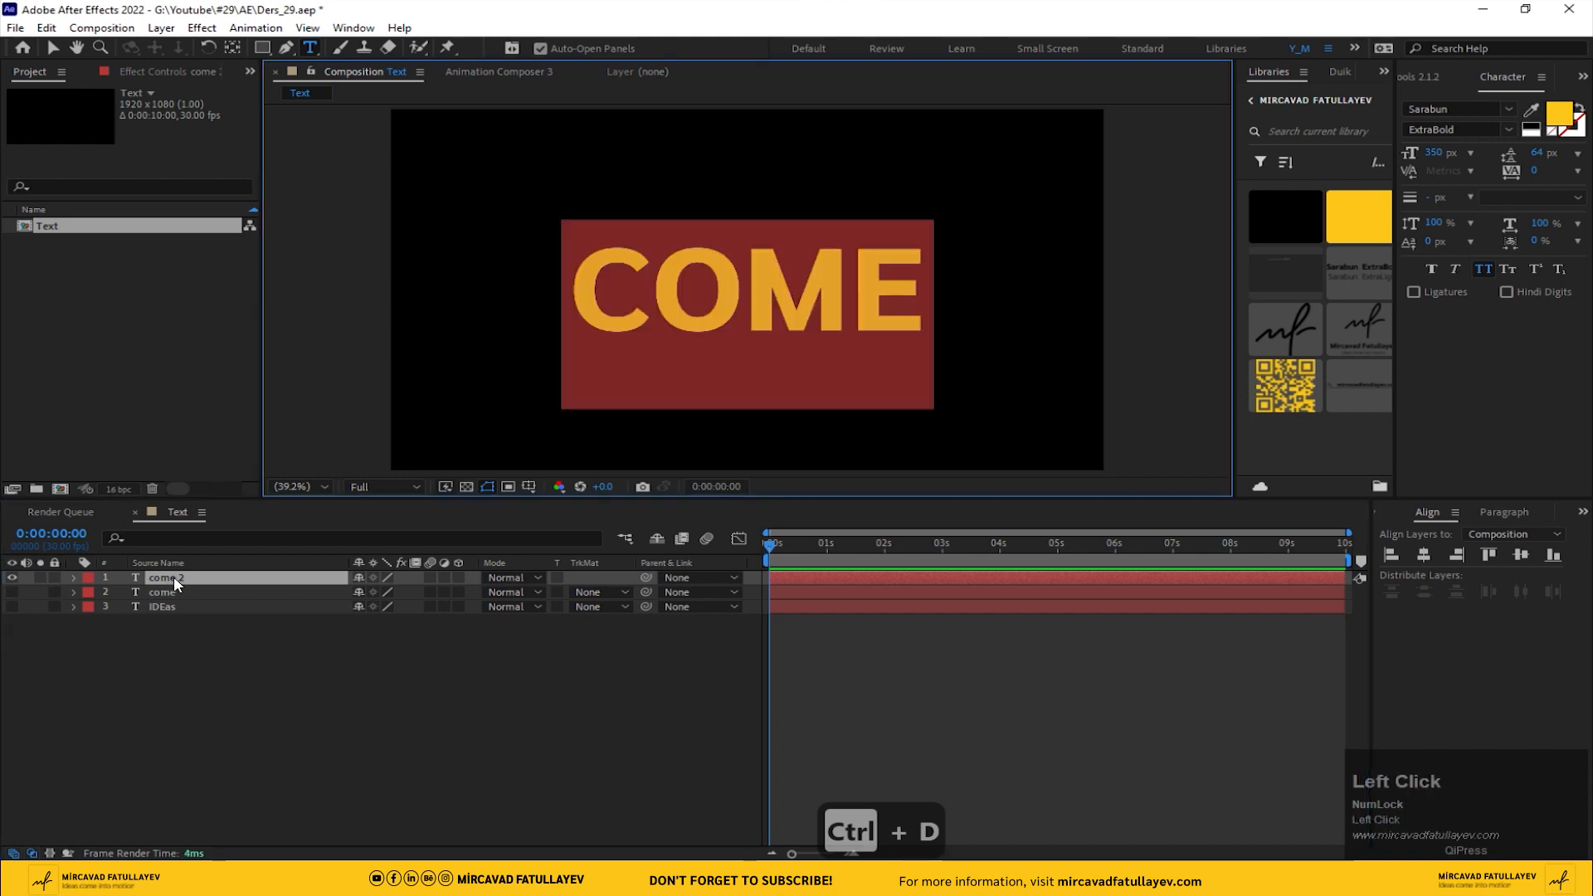
{"action": "type", "text": "into"}
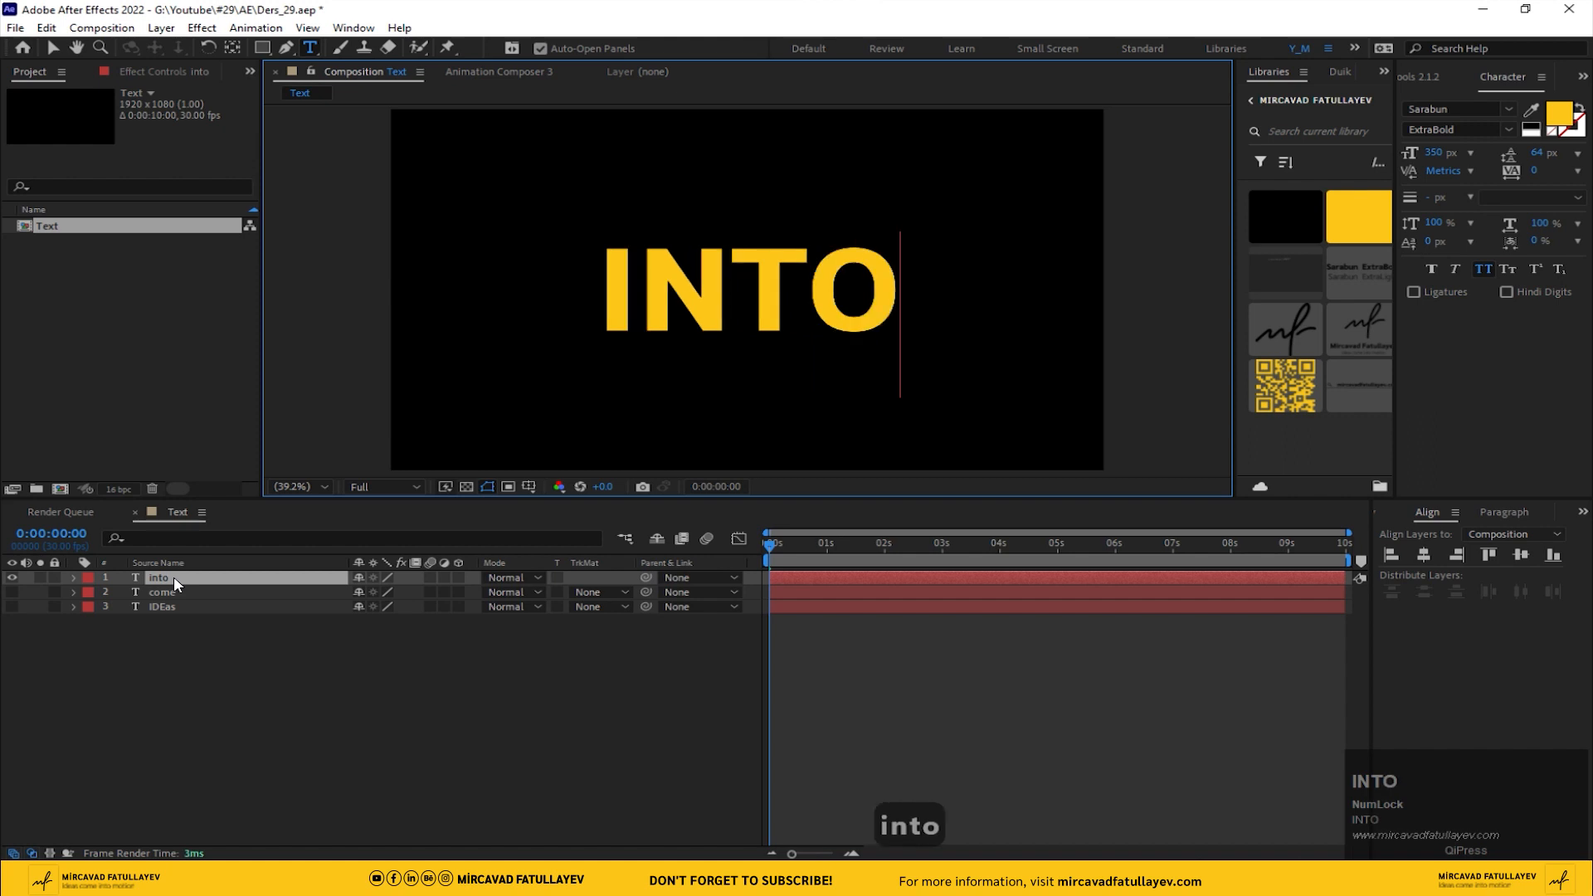
{"action": "left_click", "coordinate": [173, 576]}
{"action": "left_click", "coordinate": [1428, 555]}
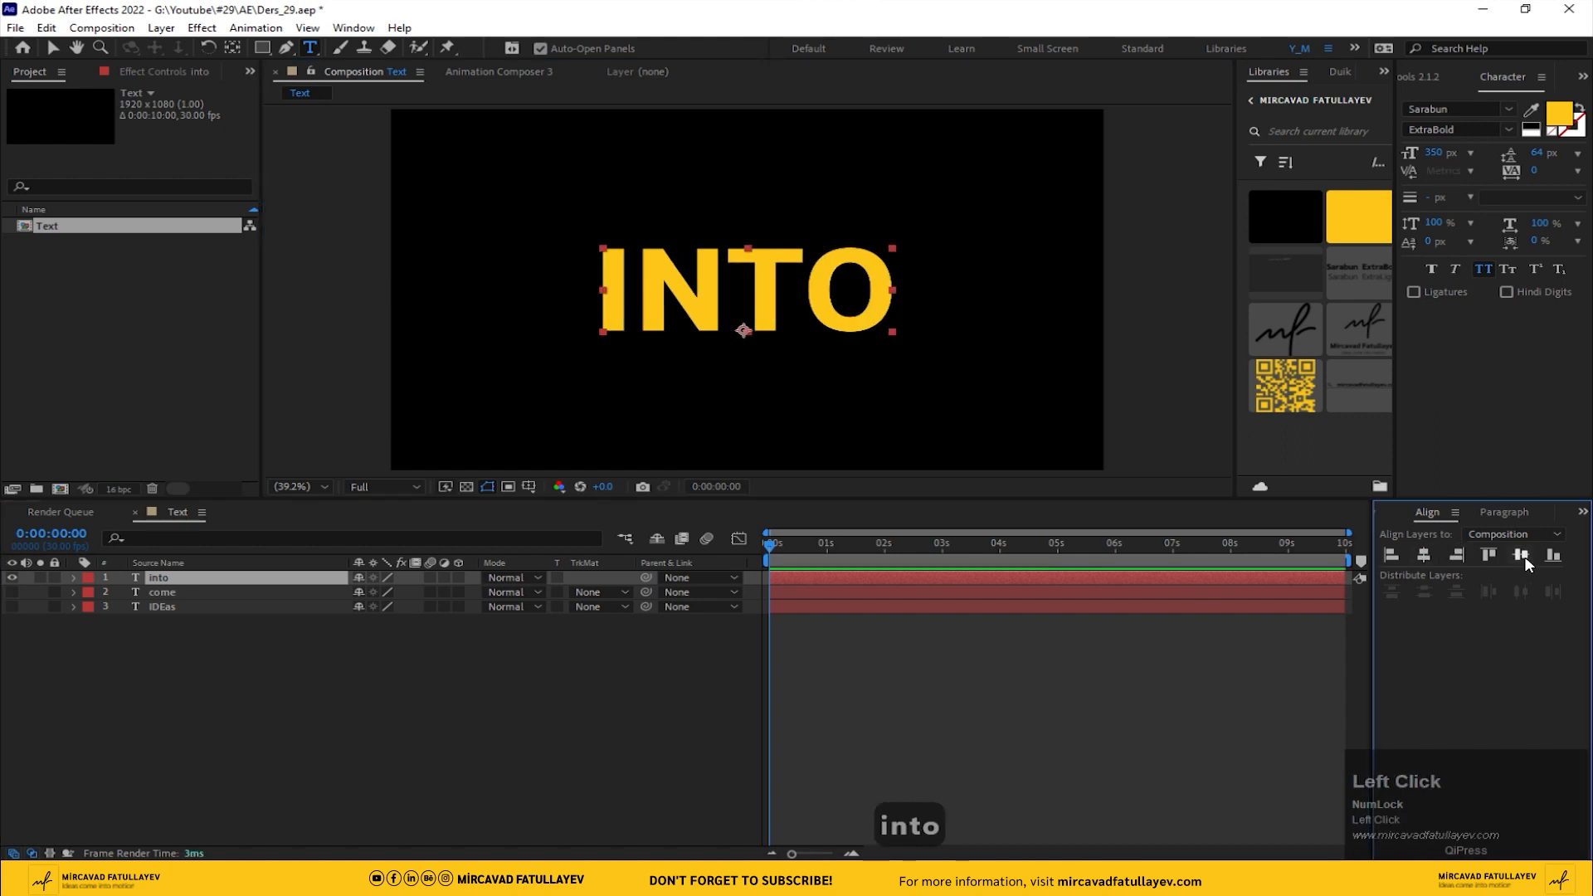
Step: Duplicate the INTO layer, hide the original, and make the copy read MOTION, centred in the composition
{"action": "left_click", "coordinate": [161, 576]}
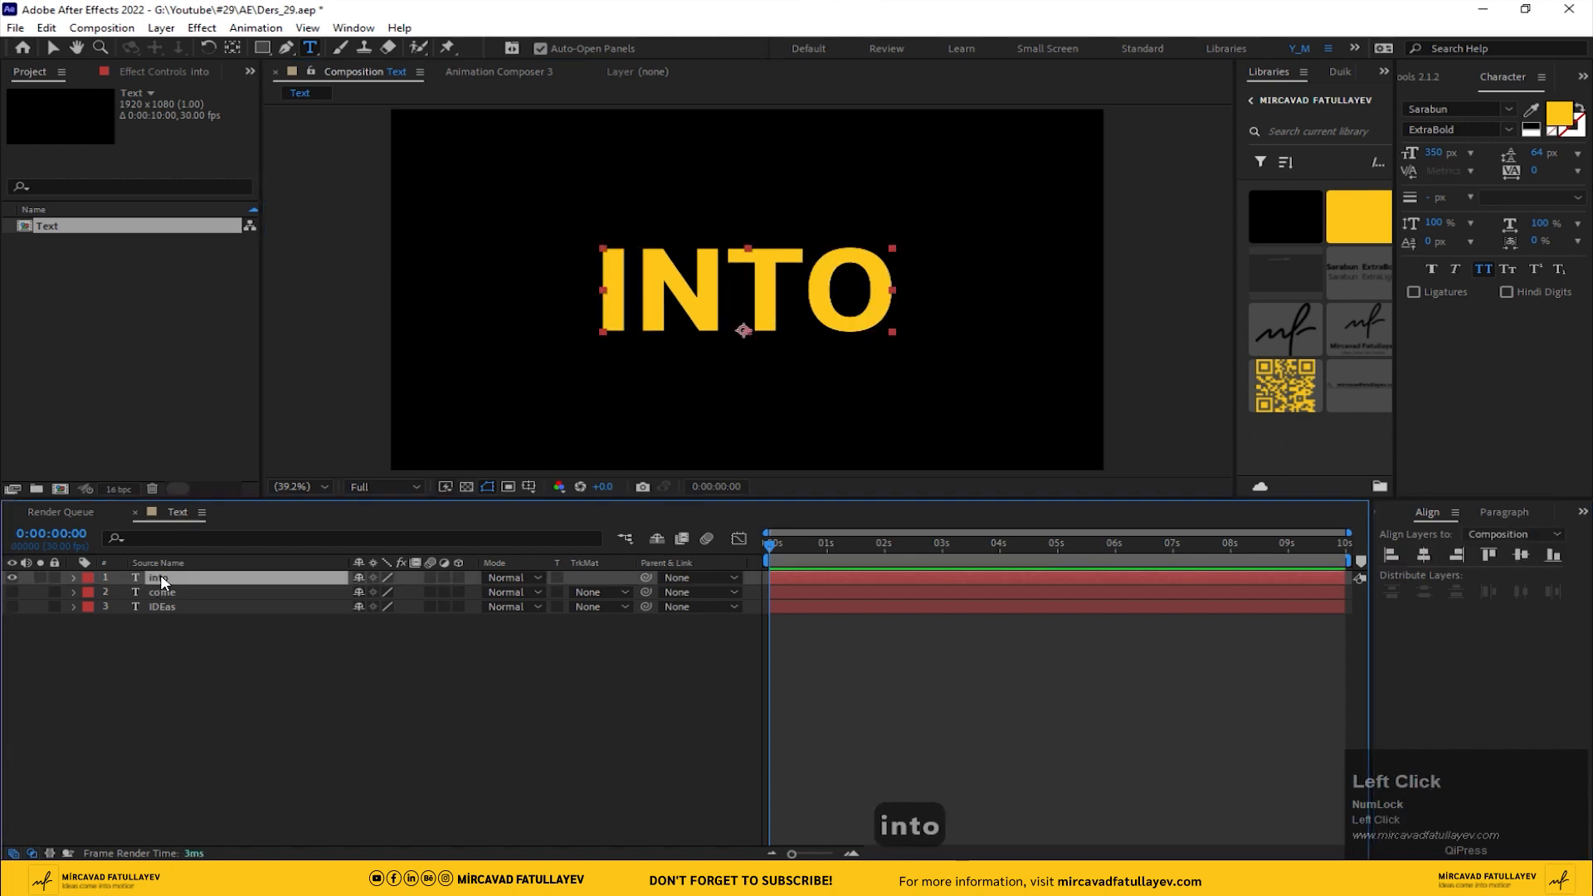
{"action": "key", "text": "ctrl+d"}
{"action": "left_click", "coordinate": [13, 591]}
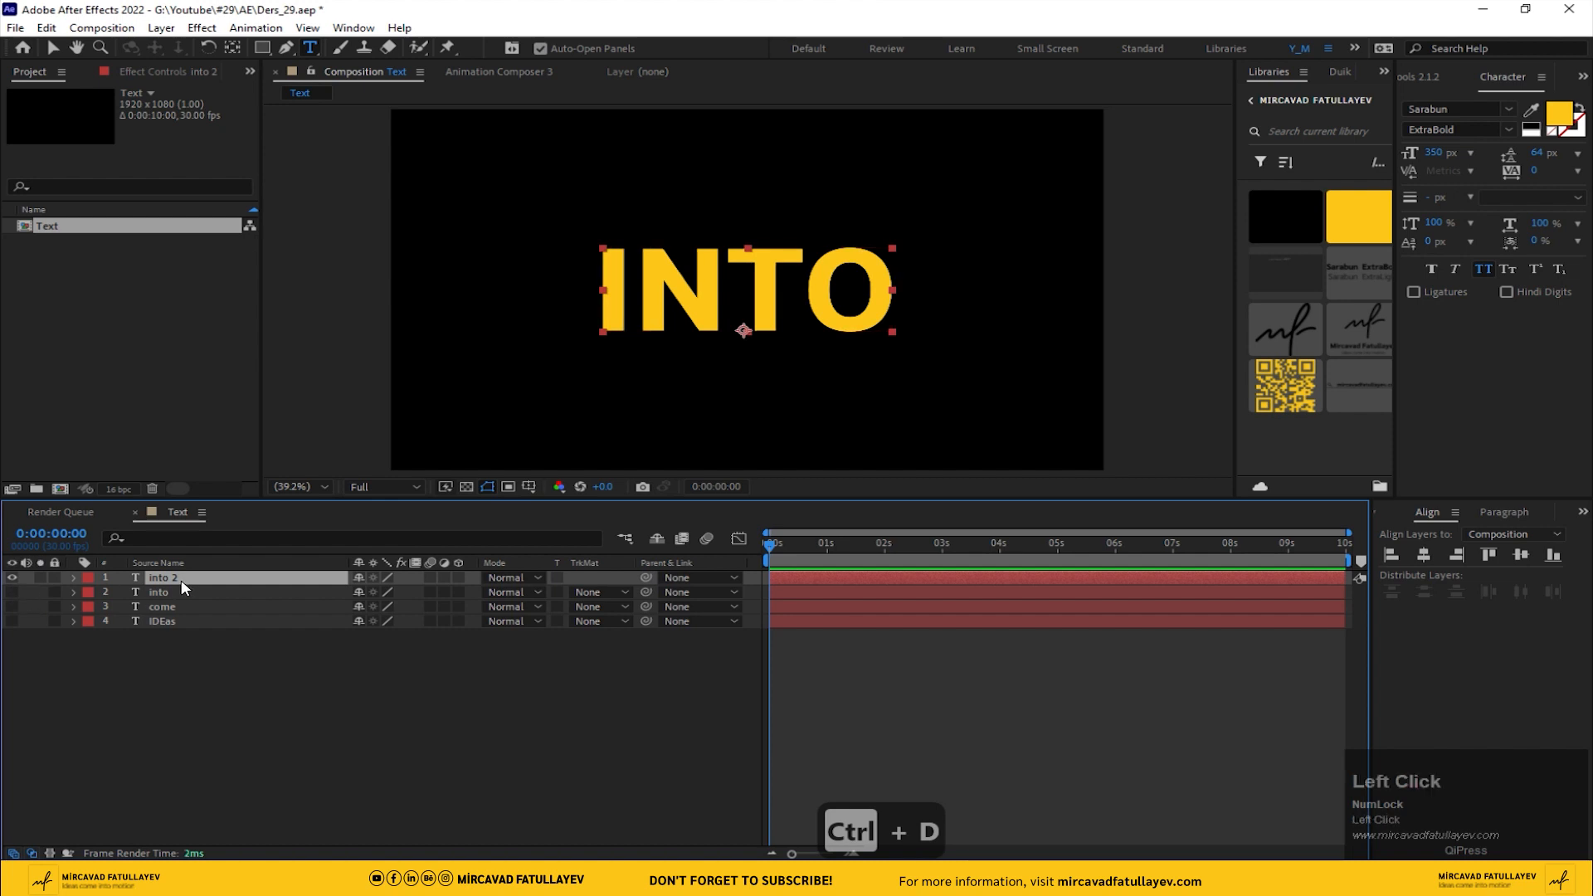
{"action": "double_click", "coordinate": [182, 582]}
{"action": "type", "text": "motion"}
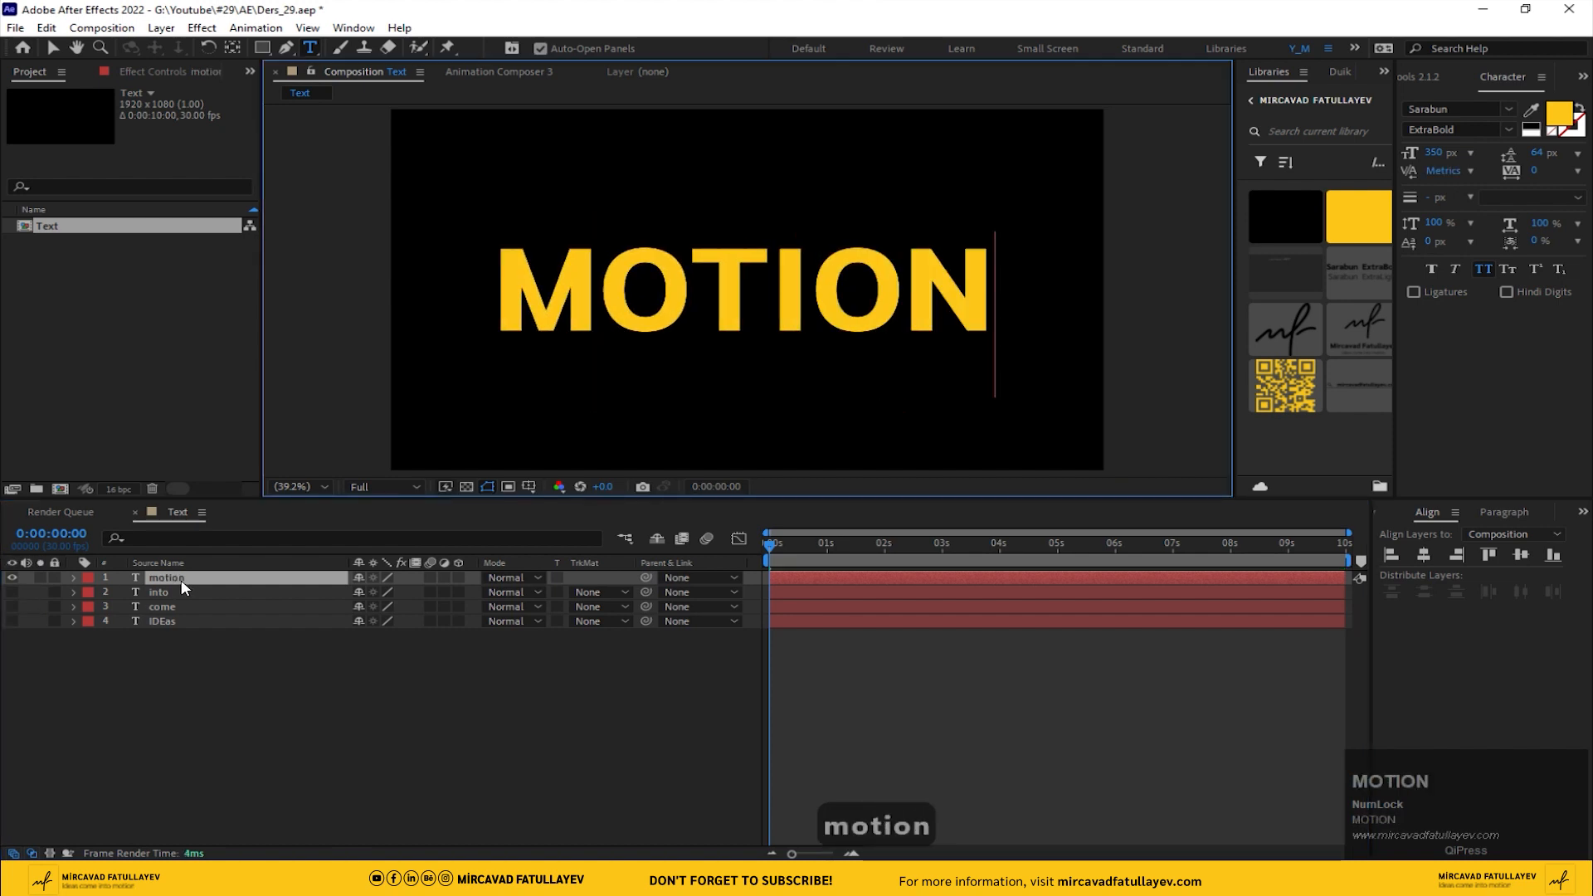
{"action": "left_click", "coordinate": [1001, 569]}
{"action": "left_click", "coordinate": [1426, 560]}
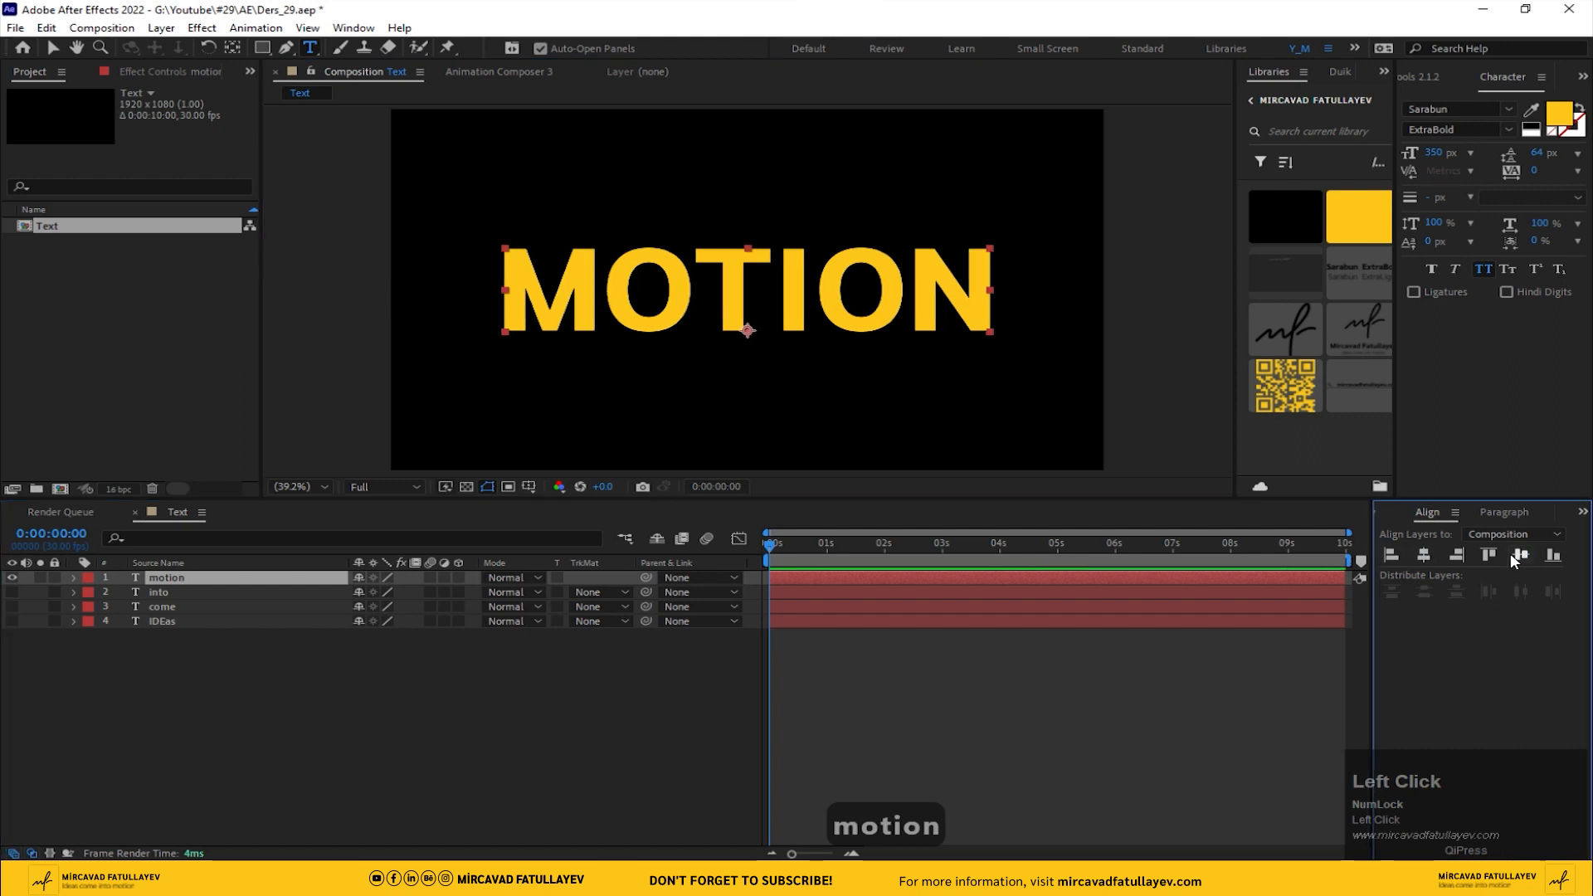
Step: Hide the MOTION layer and show the IDEAS layer
{"action": "left_click", "coordinate": [319, 699]}
{"action": "left_click", "coordinate": [12, 578]}
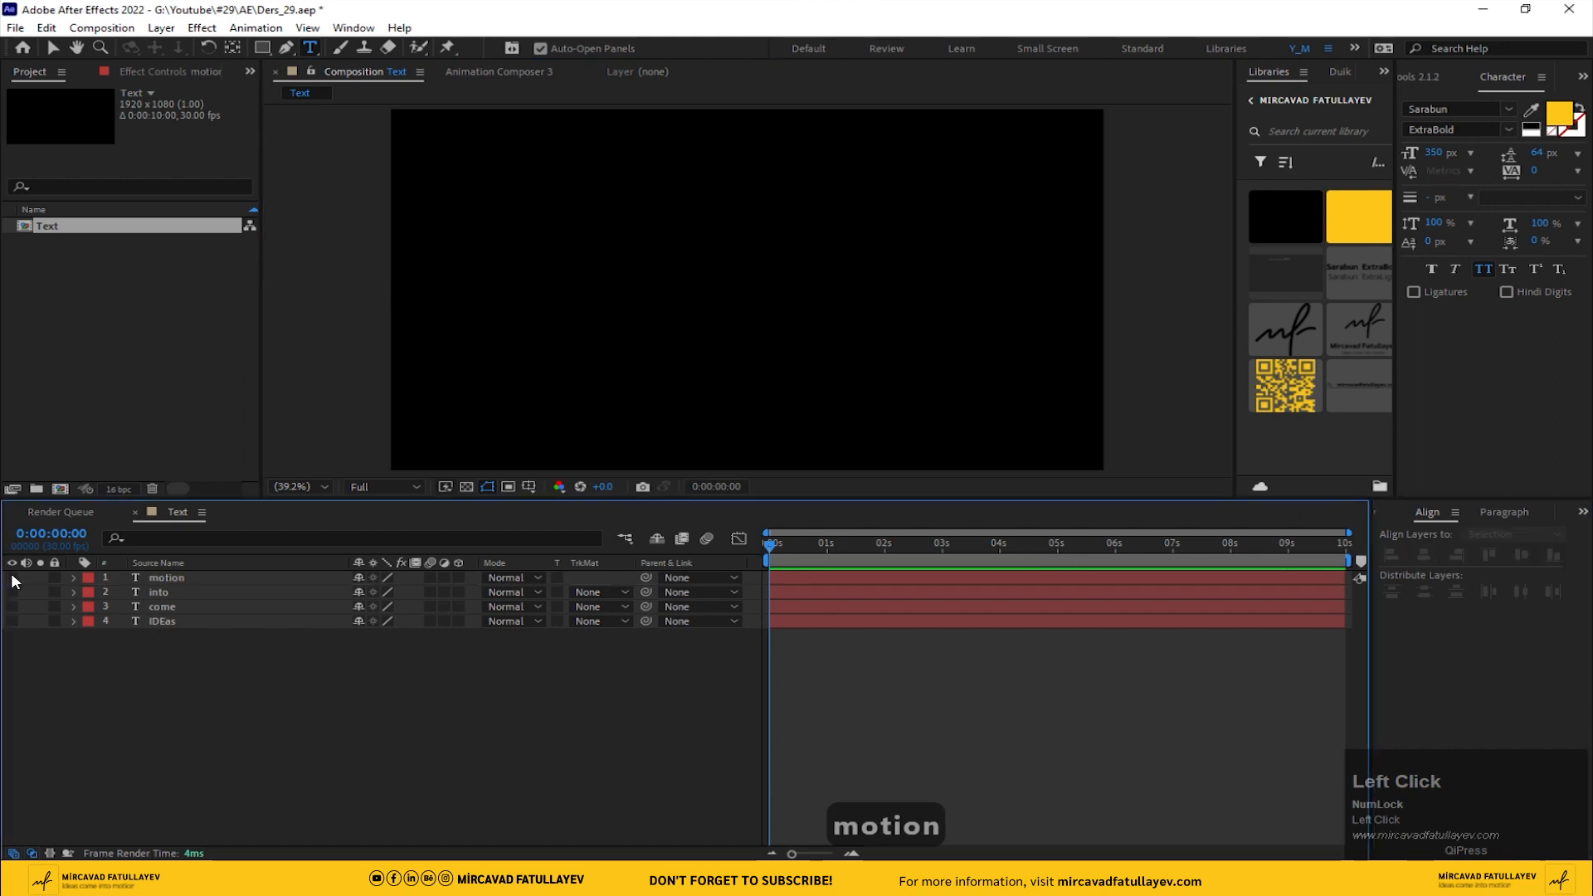
{"action": "left_click", "coordinate": [13, 622]}
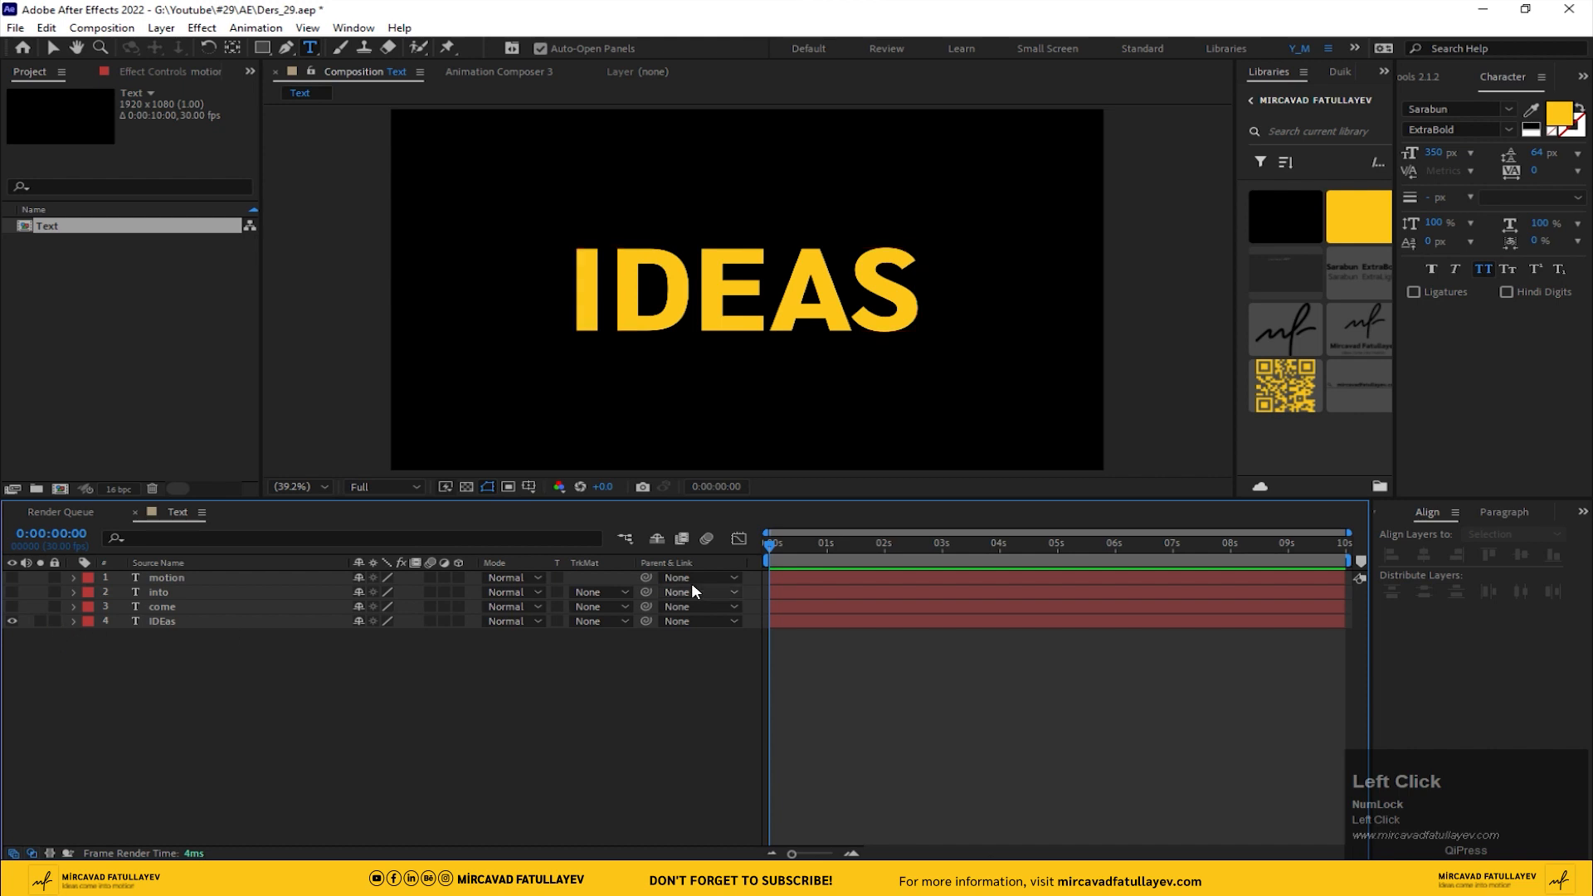
Step: Find the Transform effect and apply it to the IDEAS layer
{"action": "left_click", "coordinate": [158, 621]}
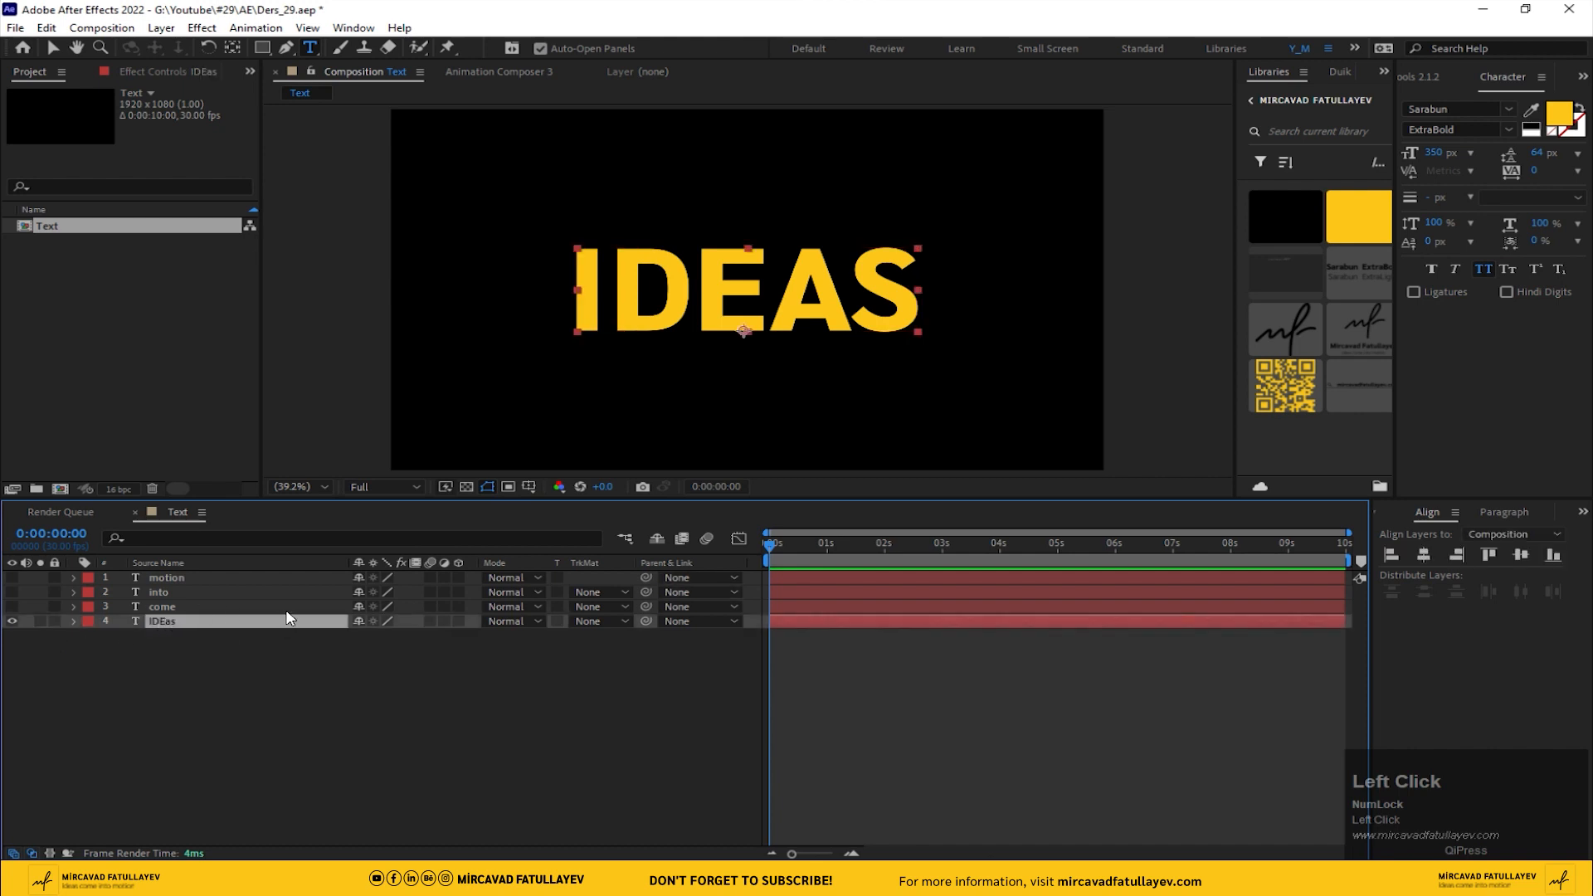
{"action": "key", "text": "ctrl+space"}
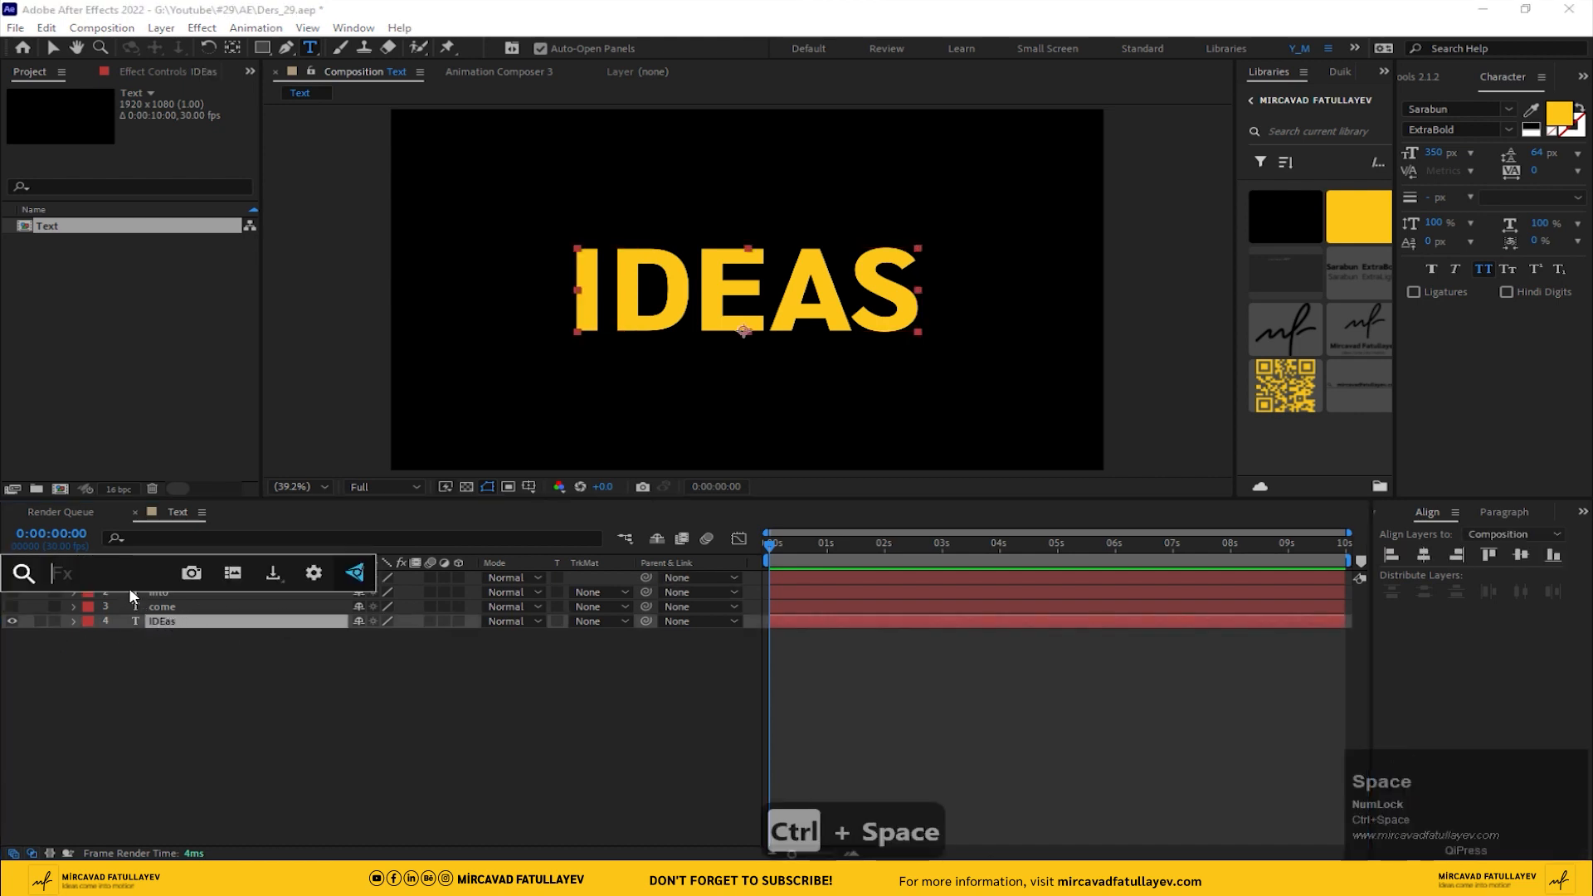
{"action": "type", "text": "tra"}
{"action": "left_click", "coordinate": [106, 624]}
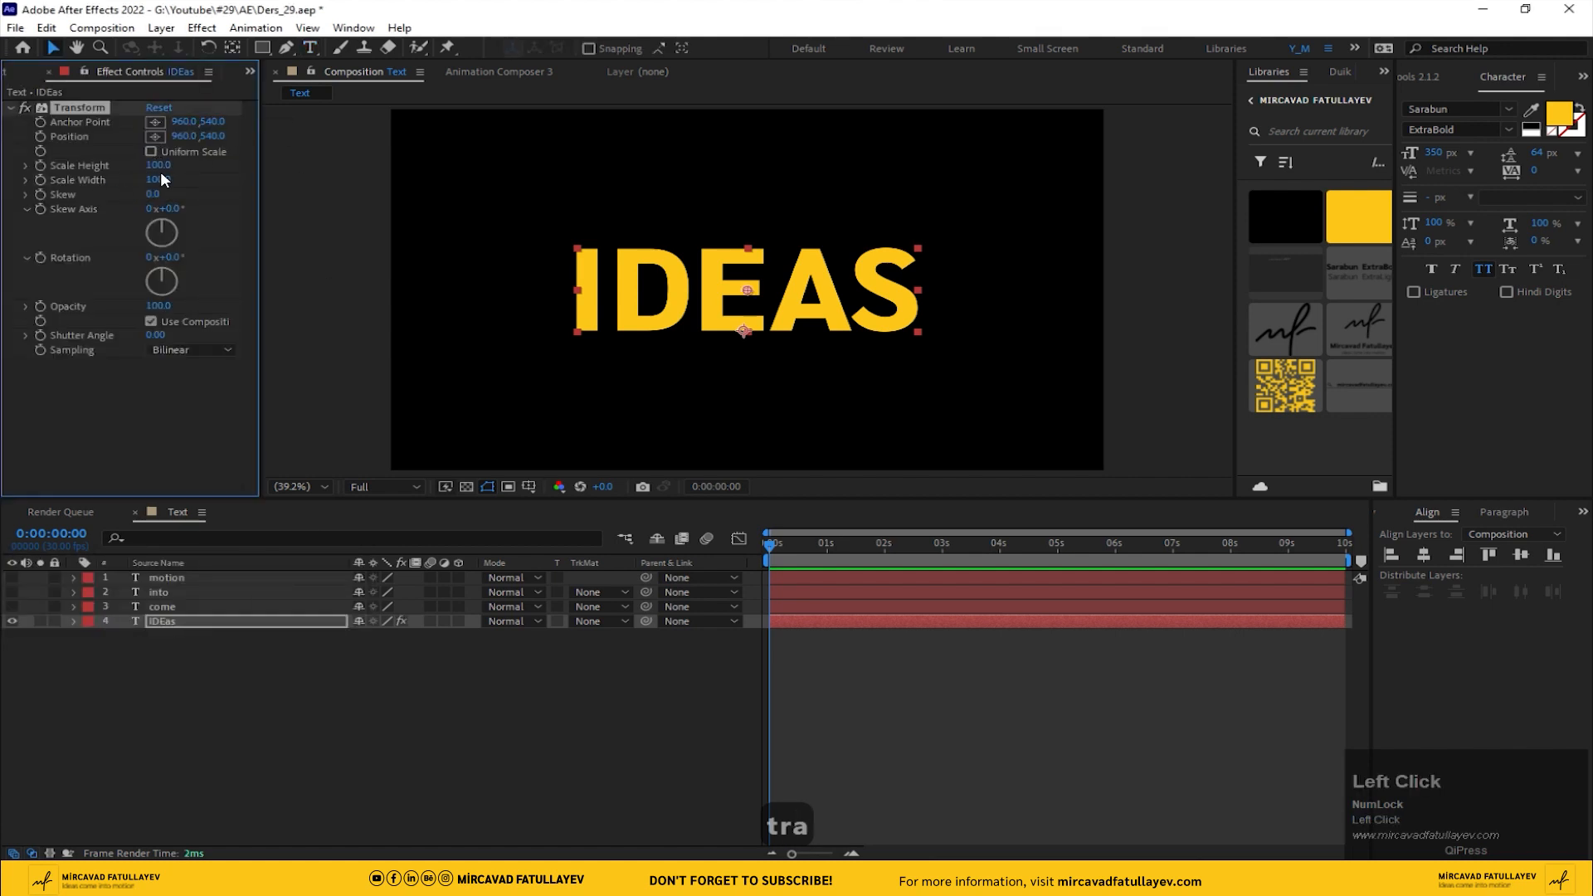
Step: Try the Transform effect's Scale Width at 0 on the IDEAS text and restore it to 100
{"action": "mouse_move", "coordinate": [157, 179]}
{"action": "left_mouse_down"}
{"action": "mouse_move", "coordinate": [76, 179]}
{"action": "mouse_move", "coordinate": [166, 201]}
{"action": "left_mouse_up"}
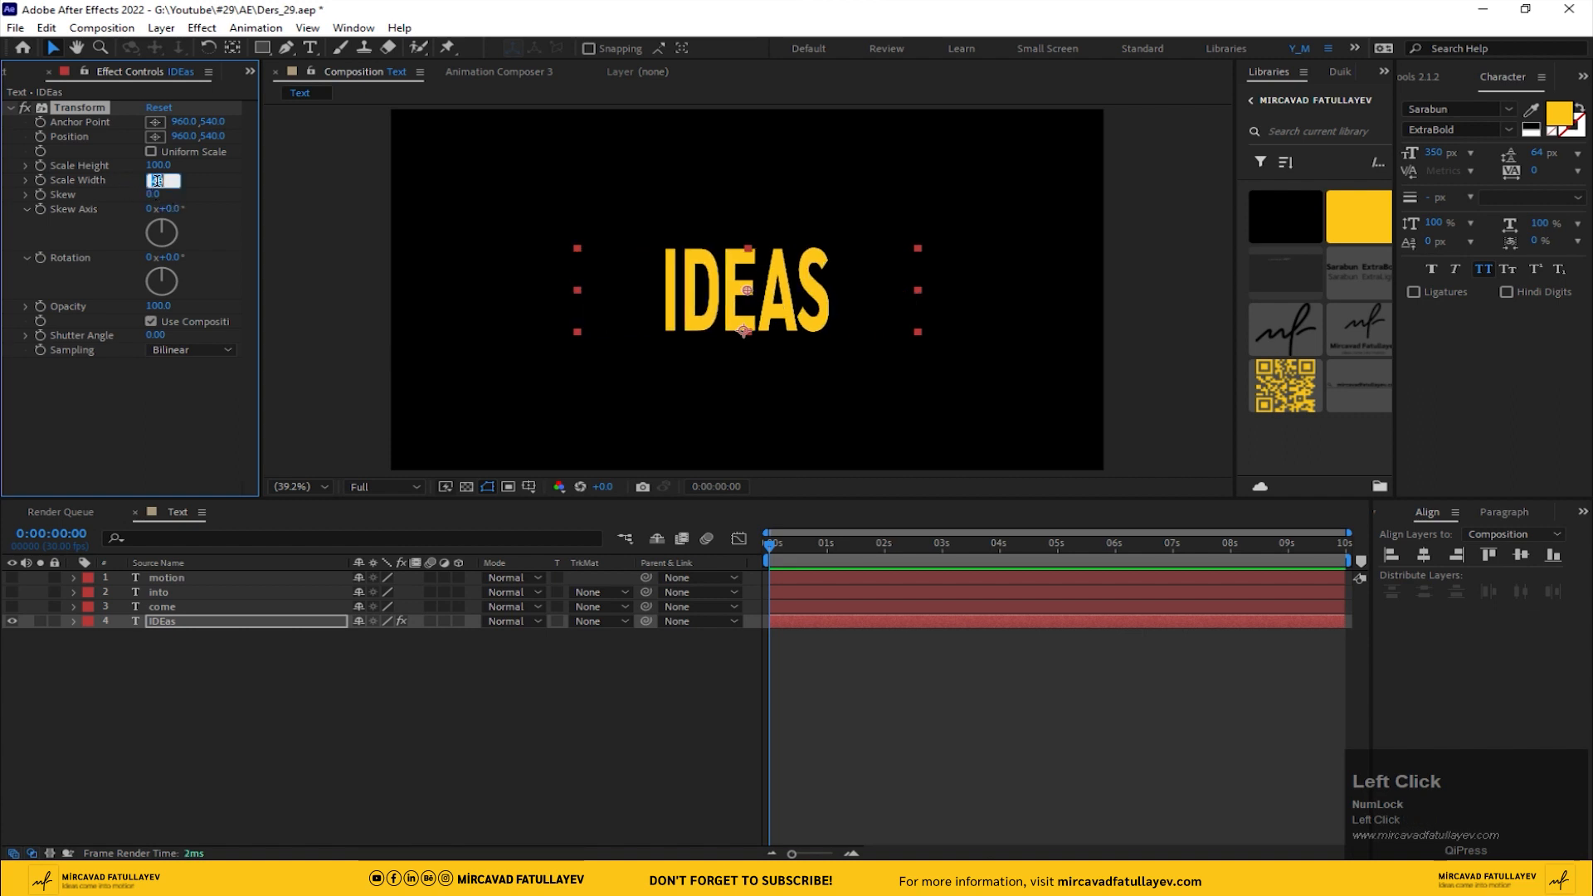
{"action": "type", "text": "0"}
{"action": "key", "text": "Return"}
{"action": "type", "text": "100"}
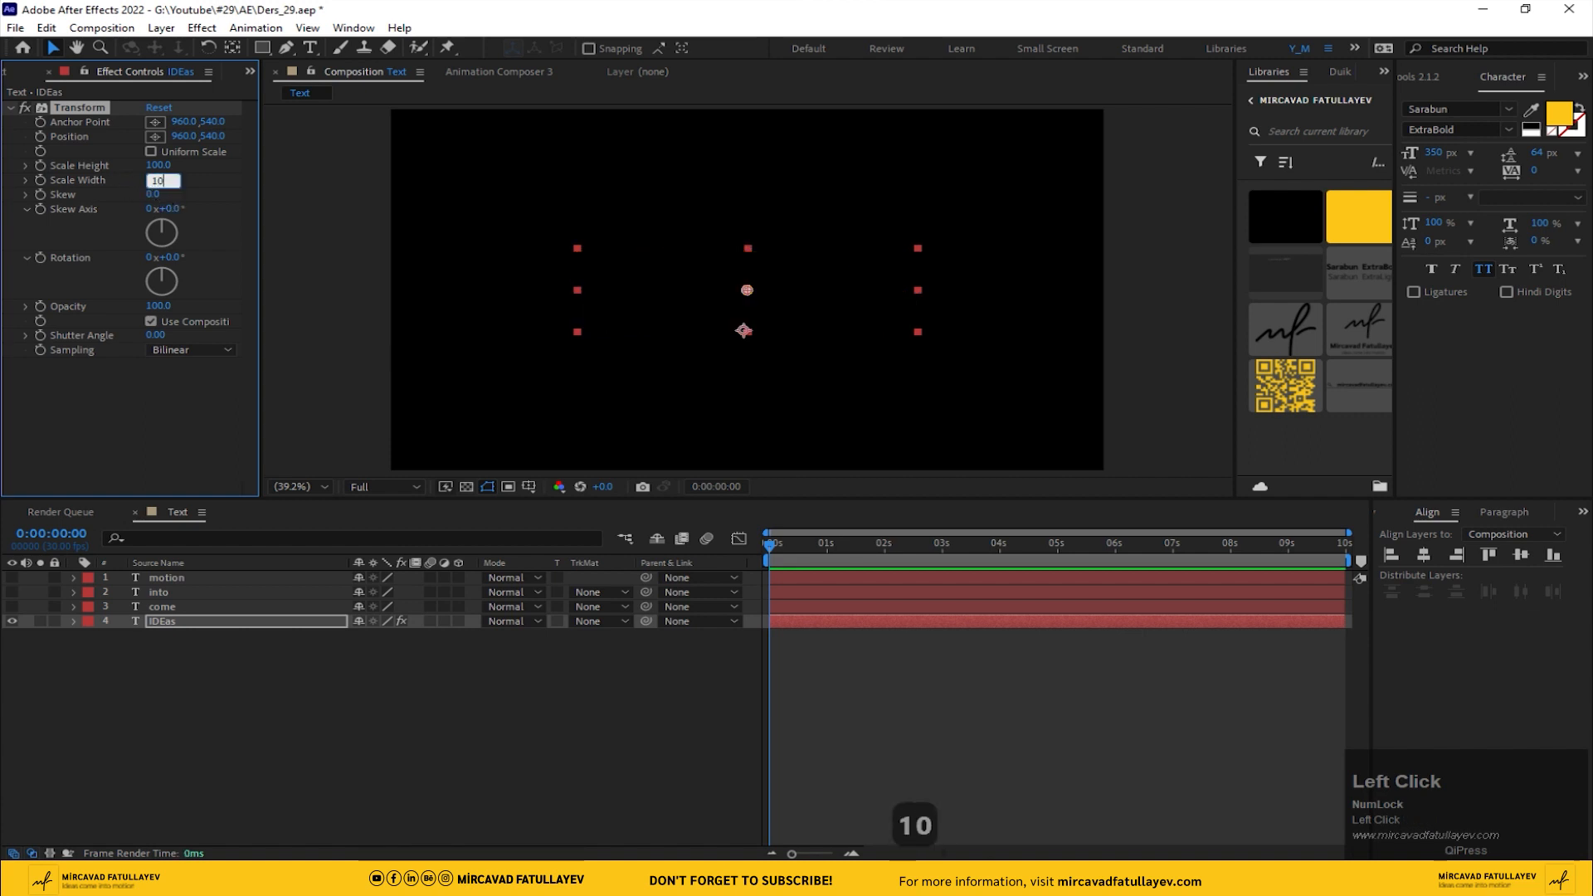
{"action": "key", "text": "Return"}
Step: Try moving the Transform effect's anchor point around the IDEAS text, and reset the effect
{"action": "left_click", "coordinate": [156, 121]}
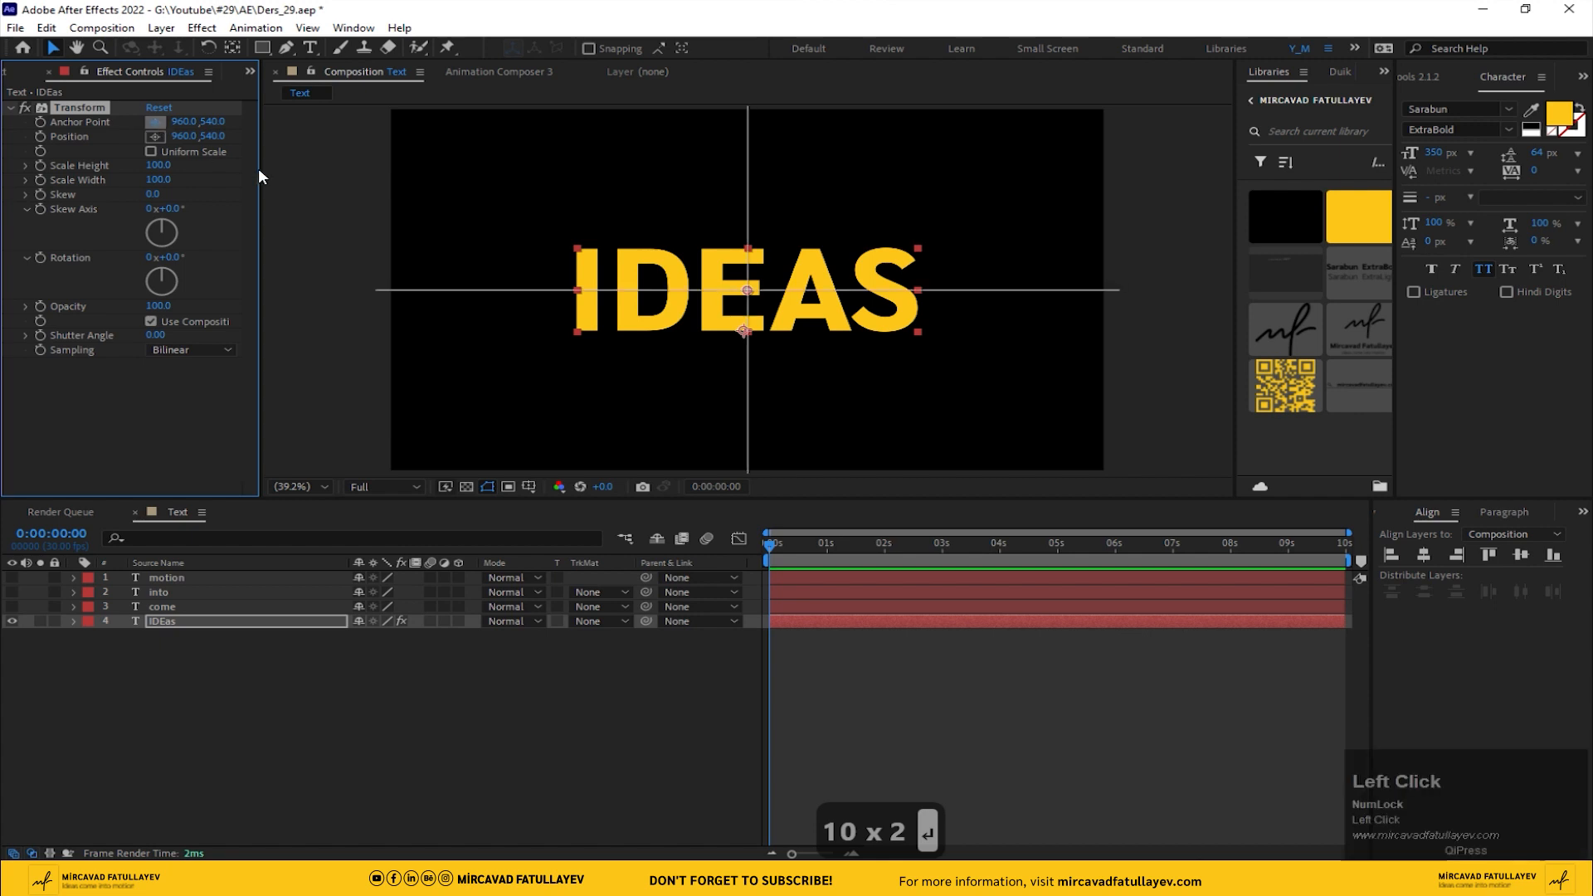
{"action": "left_click", "coordinate": [576, 289]}
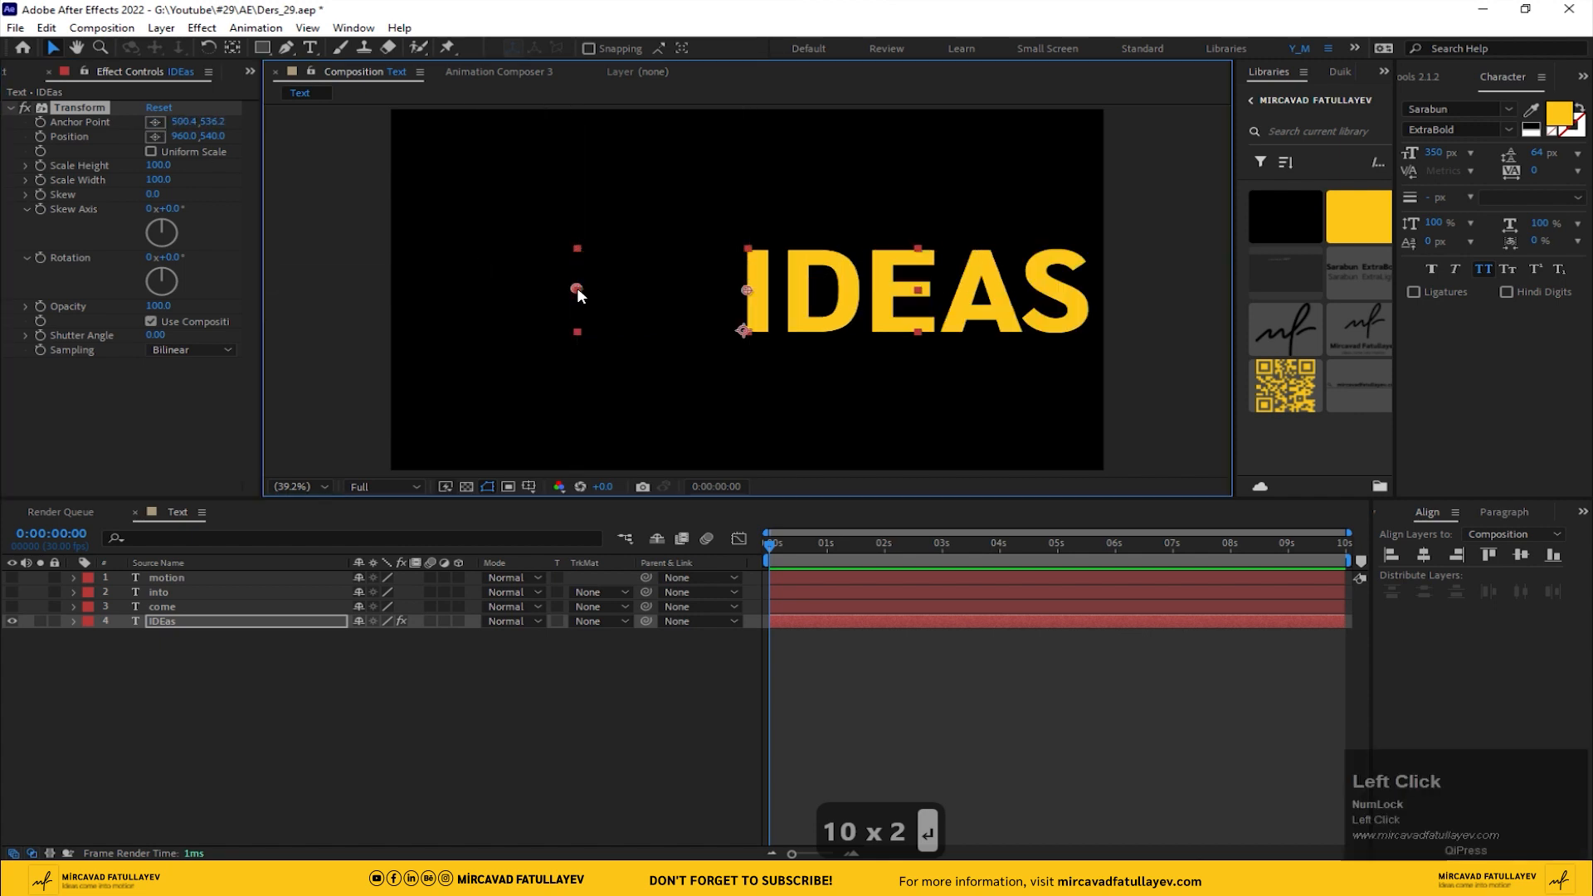
{"action": "left_click_drag", "start_coordinate": [576, 288], "coordinate": [710, 265]}
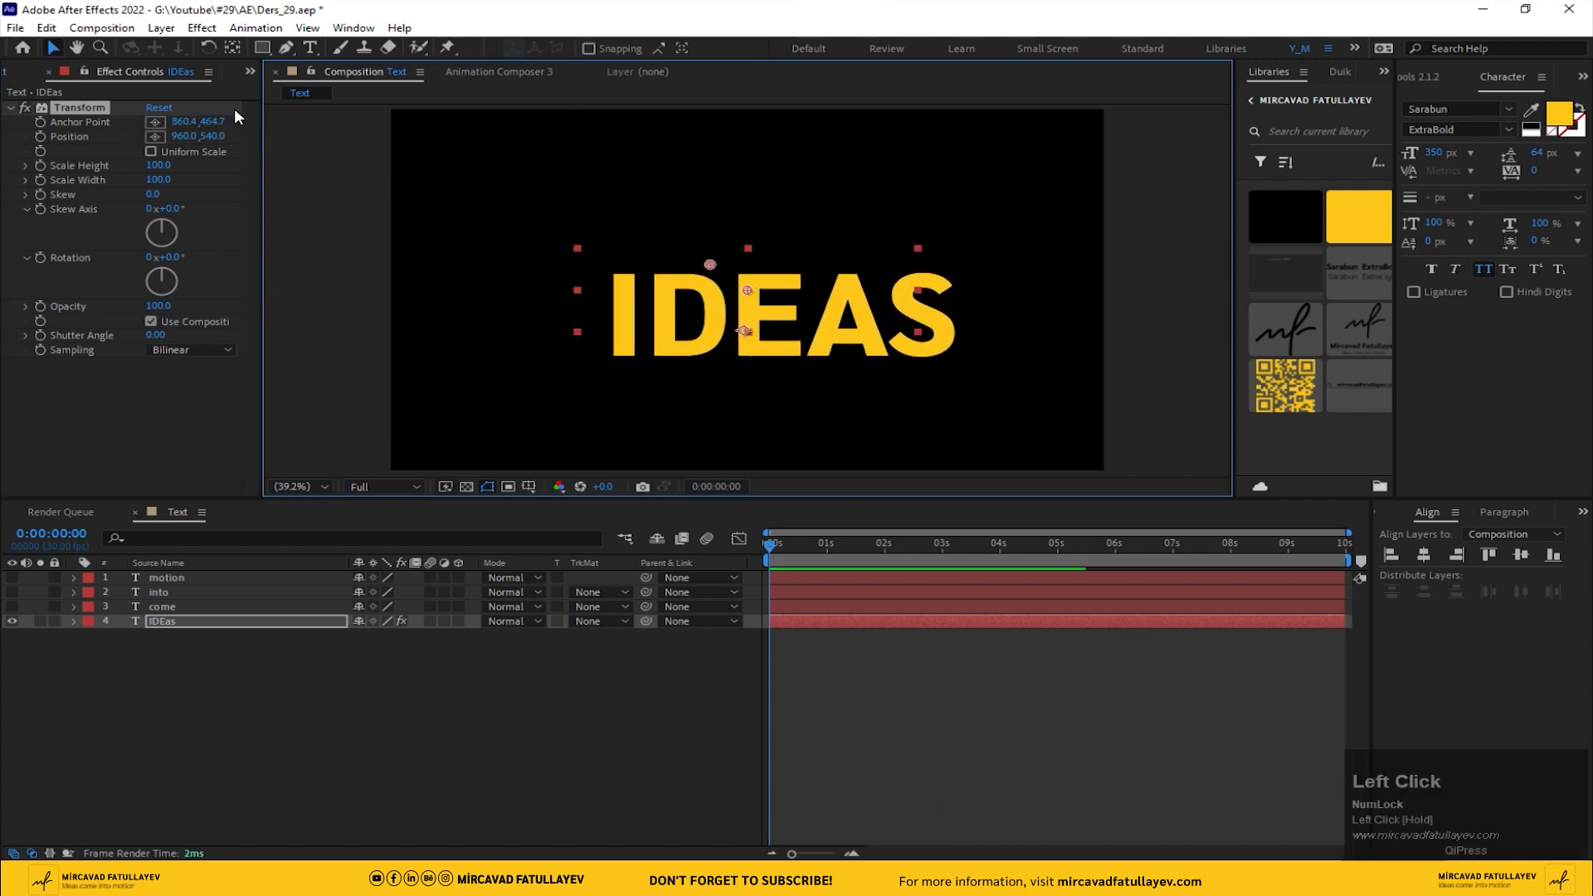
{"action": "left_click", "coordinate": [158, 108]}
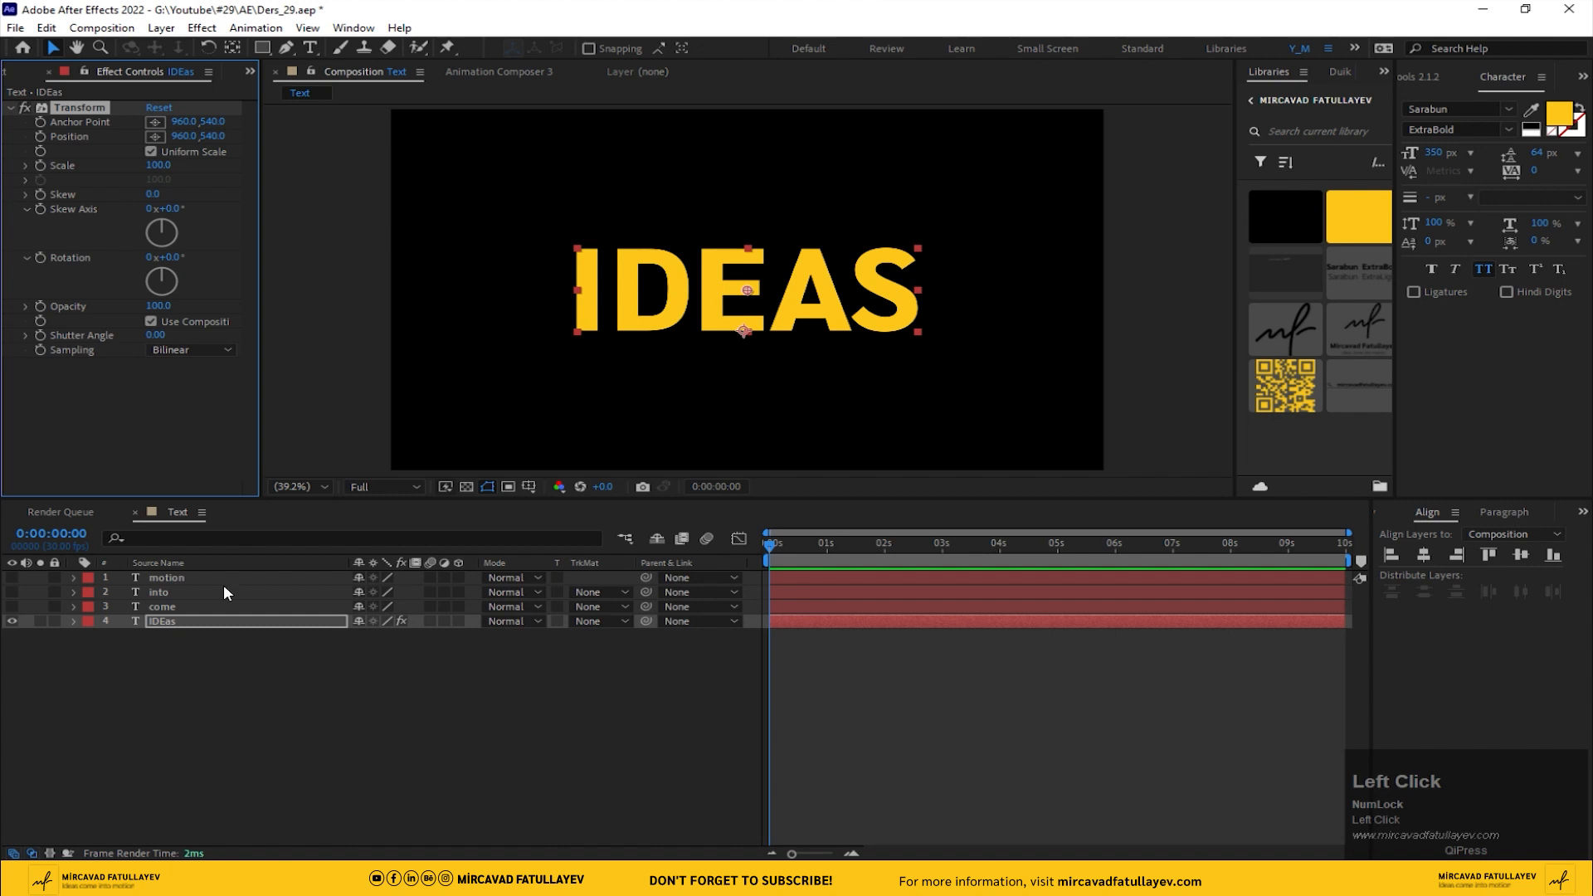
Step: Link the Transform effect's Position to its Anchor Point with an expression and turn off Uniform Scale on IDEAS
{"action": "left_click", "coordinate": [40, 136], "text": "alt"}
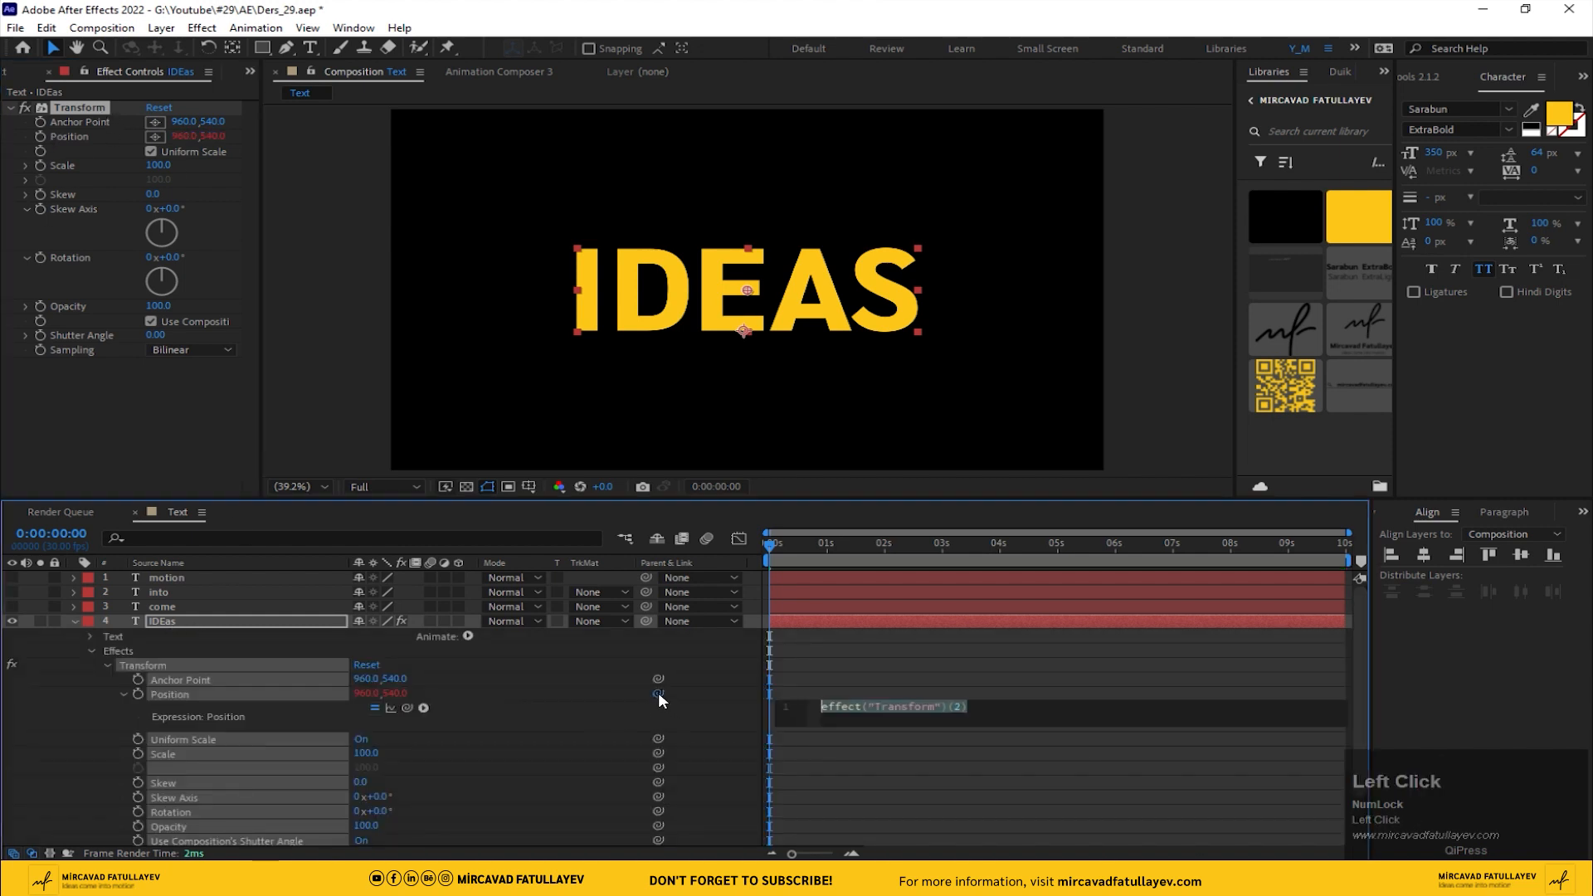
{"action": "left_click_drag", "start_coordinate": [660, 700], "coordinate": [227, 676]}
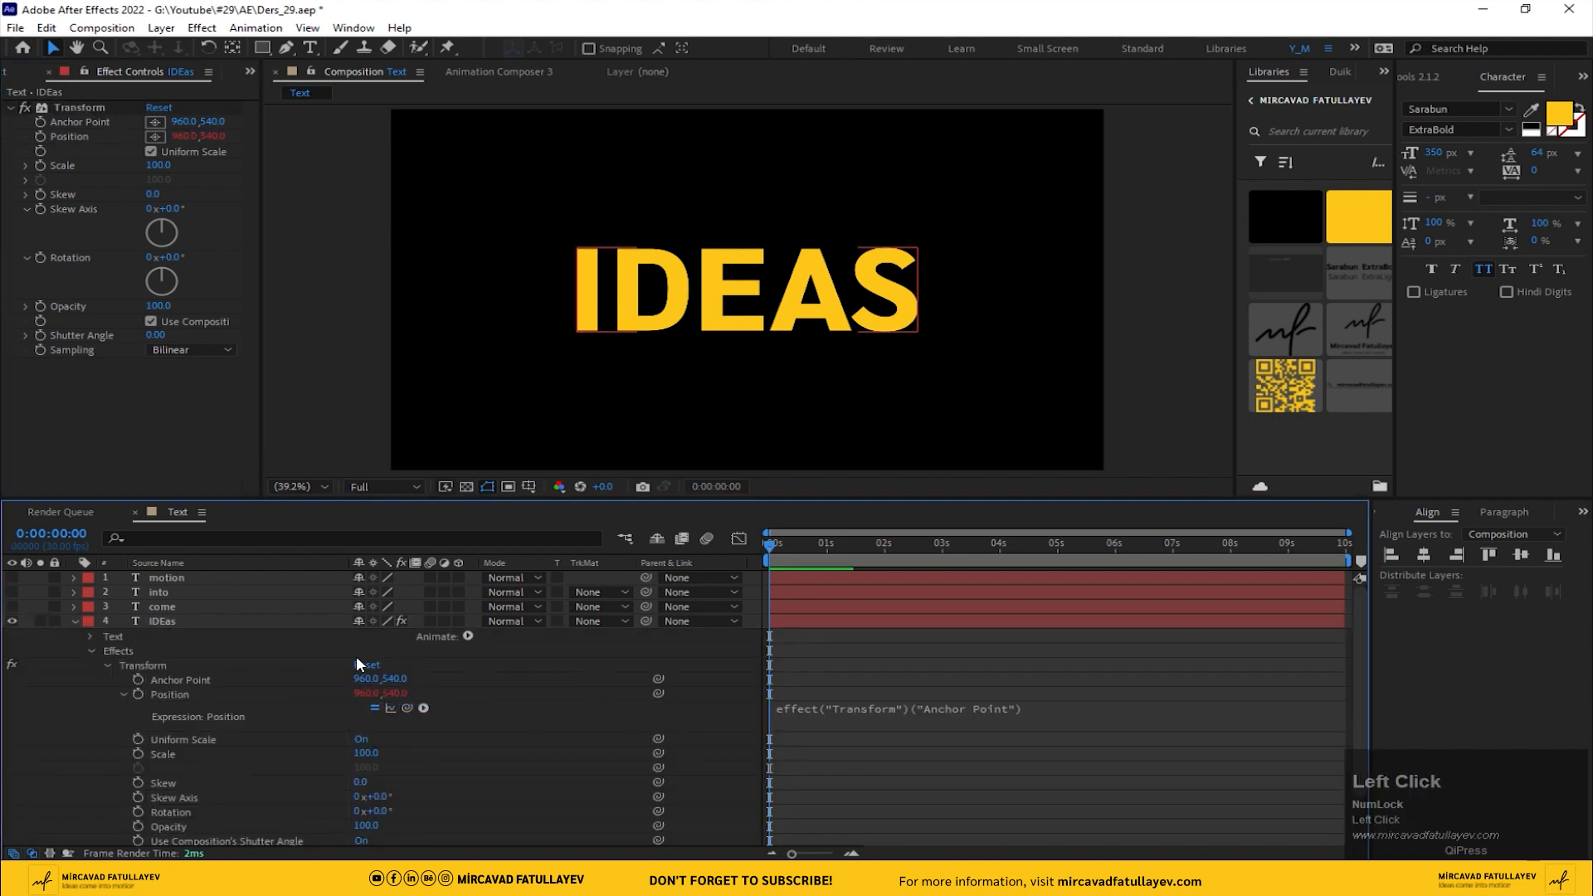
{"action": "left_click", "coordinate": [166, 621]}
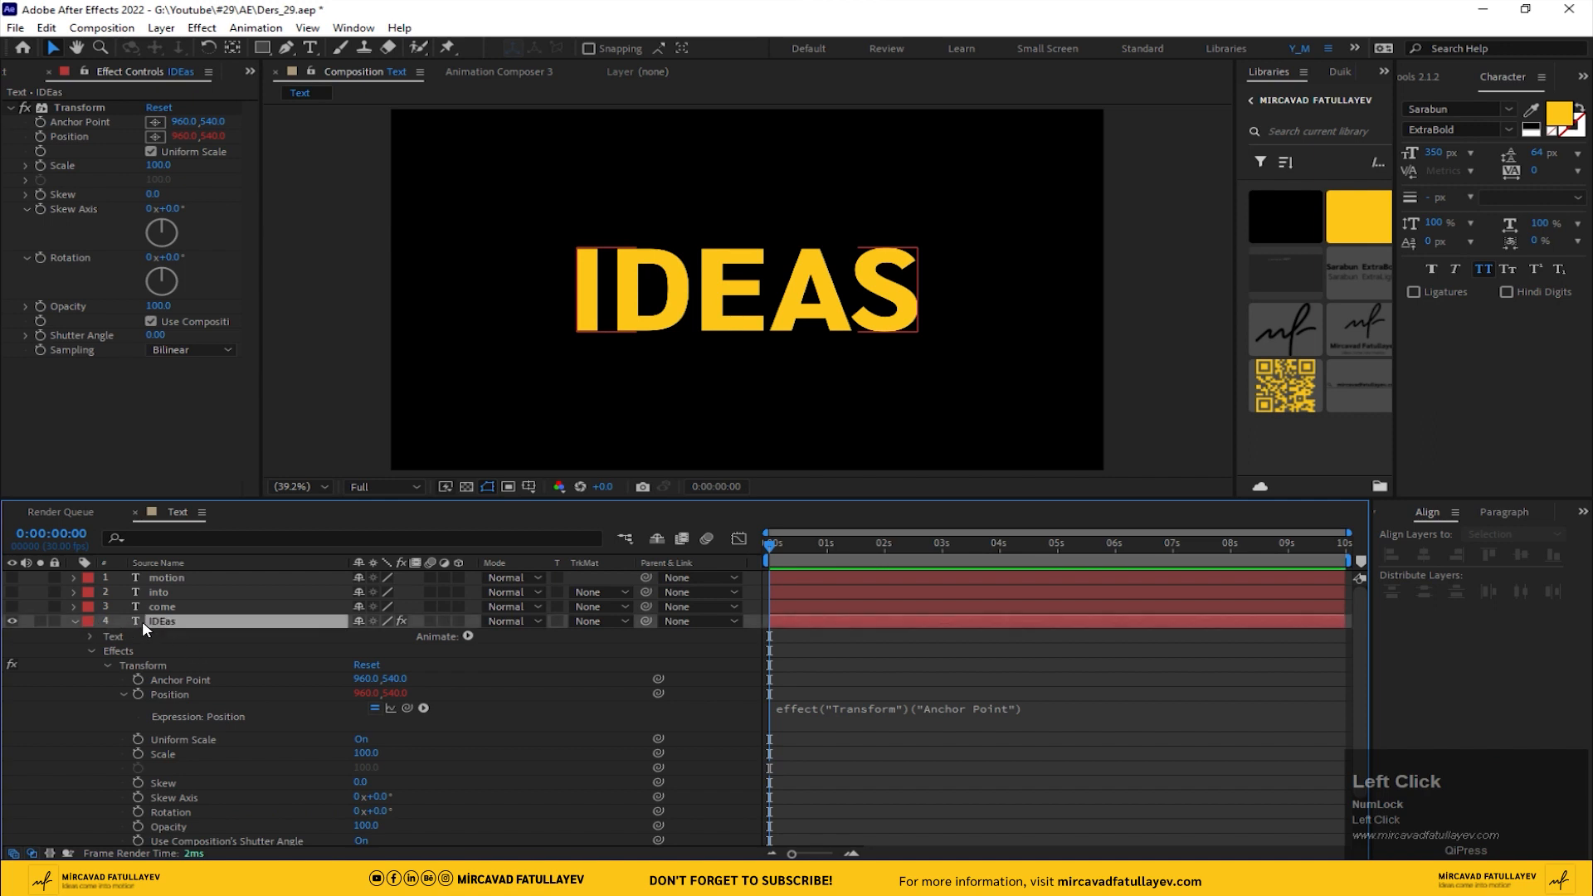
{"action": "left_click", "coordinate": [75, 621]}
{"action": "left_click", "coordinate": [151, 151]}
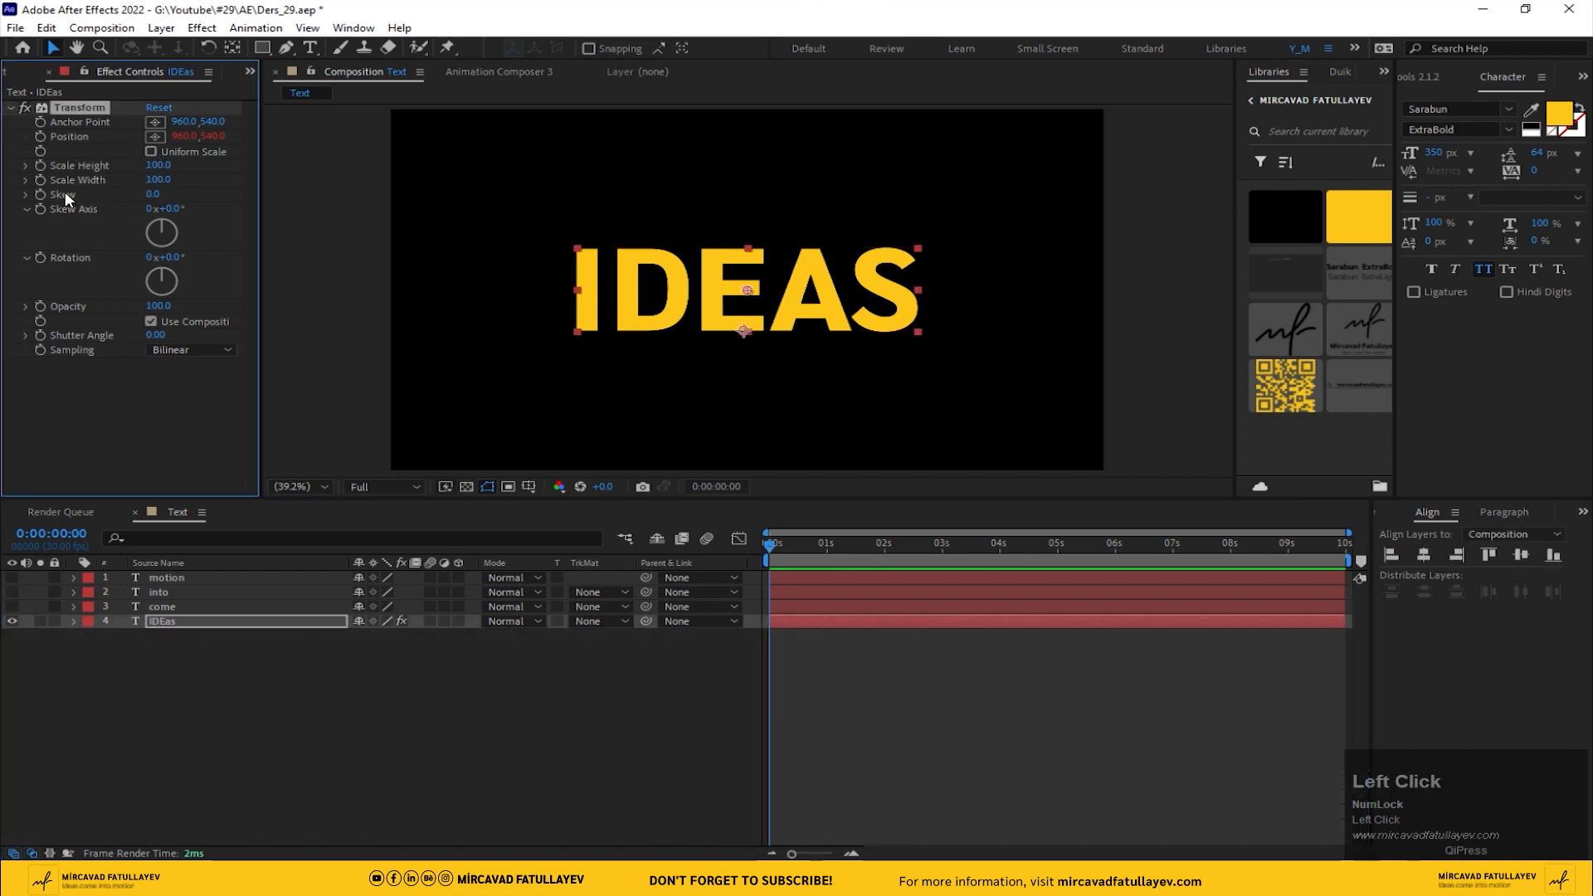
Step: Try widening the IDEAS text with Scale Width and collapsing it to 0, and restore it to 100
{"action": "mouse_move", "coordinate": [151, 179]}
{"action": "left_mouse_down"}
{"action": "mouse_move", "coordinate": [76, 181]}
{"action": "mouse_move", "coordinate": [179, 191]}
{"action": "left_mouse_up"}
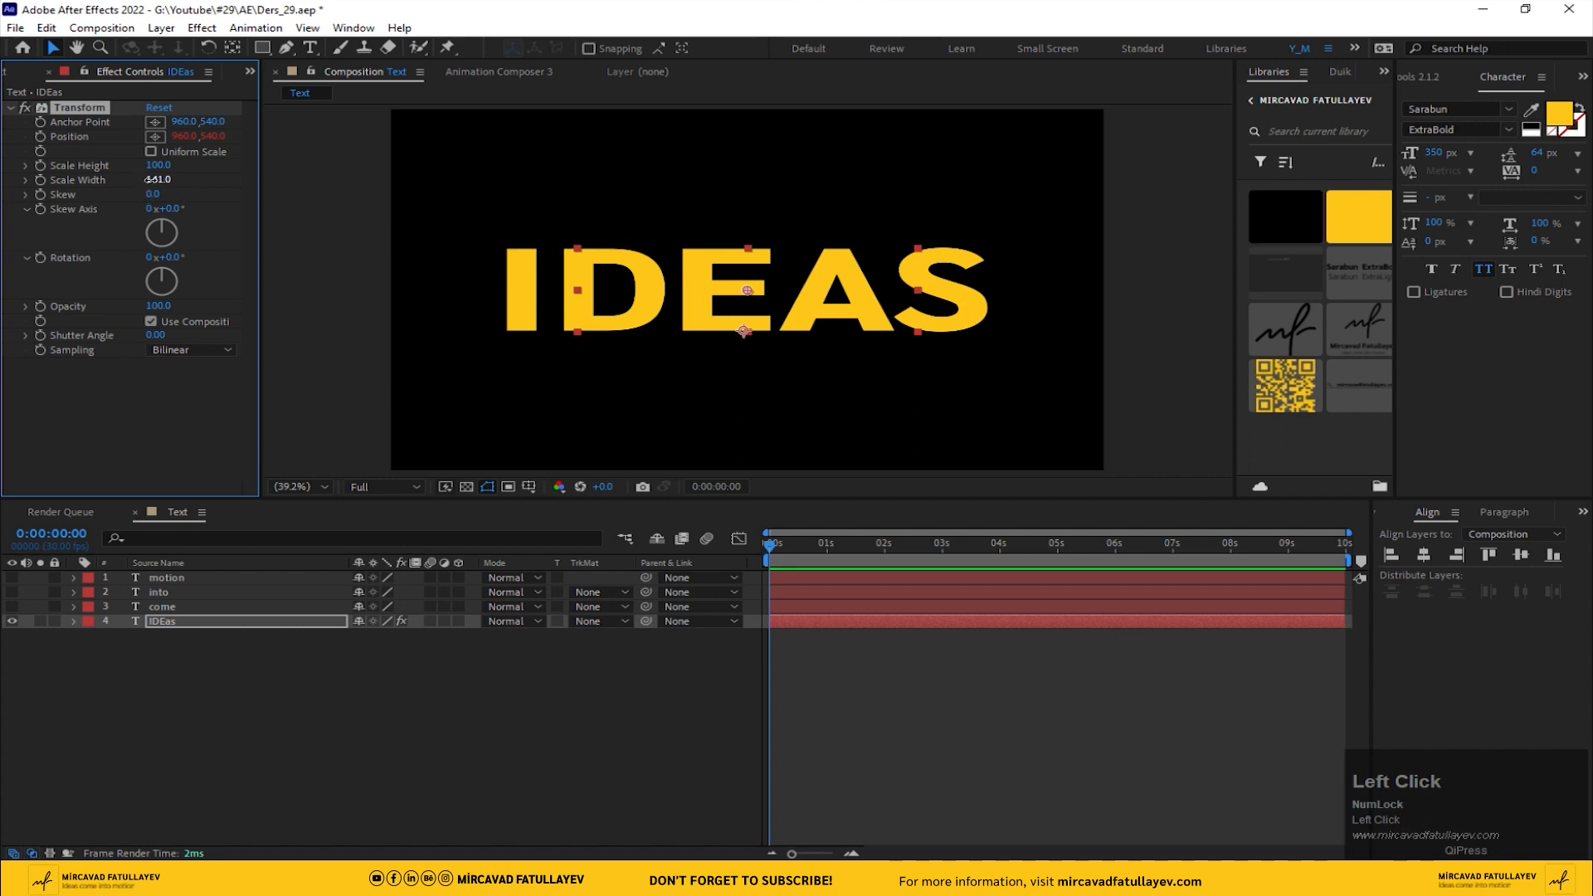
{"action": "left_click", "coordinate": [158, 180]}
{"action": "type", "text": "0"}
{"action": "key", "text": "Return"}
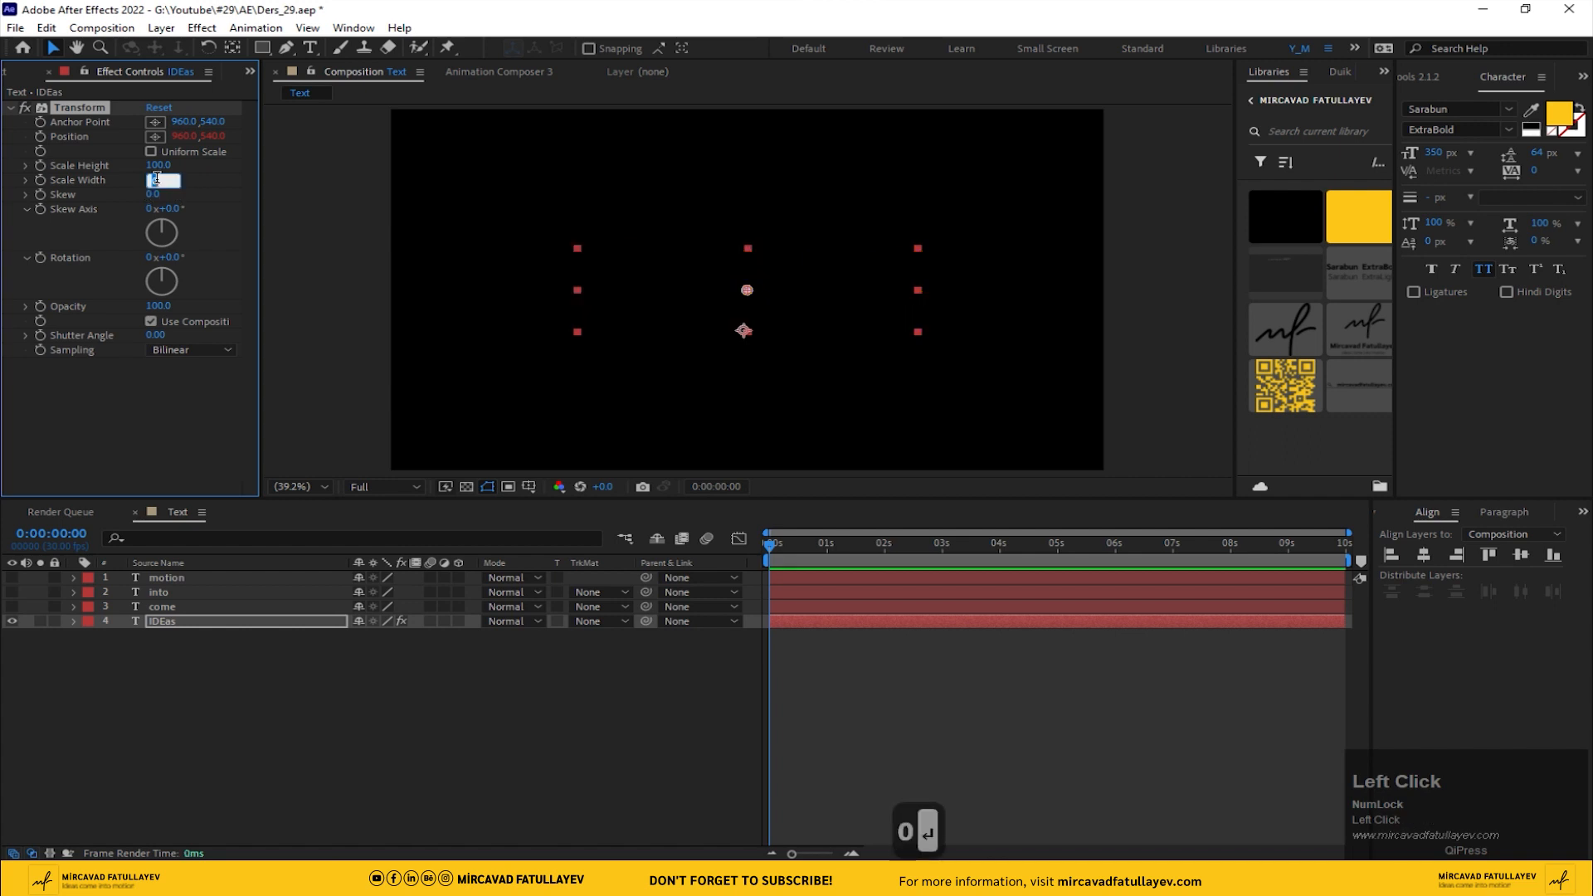
{"action": "type", "text": "100"}
{"action": "key", "text": "Return"}
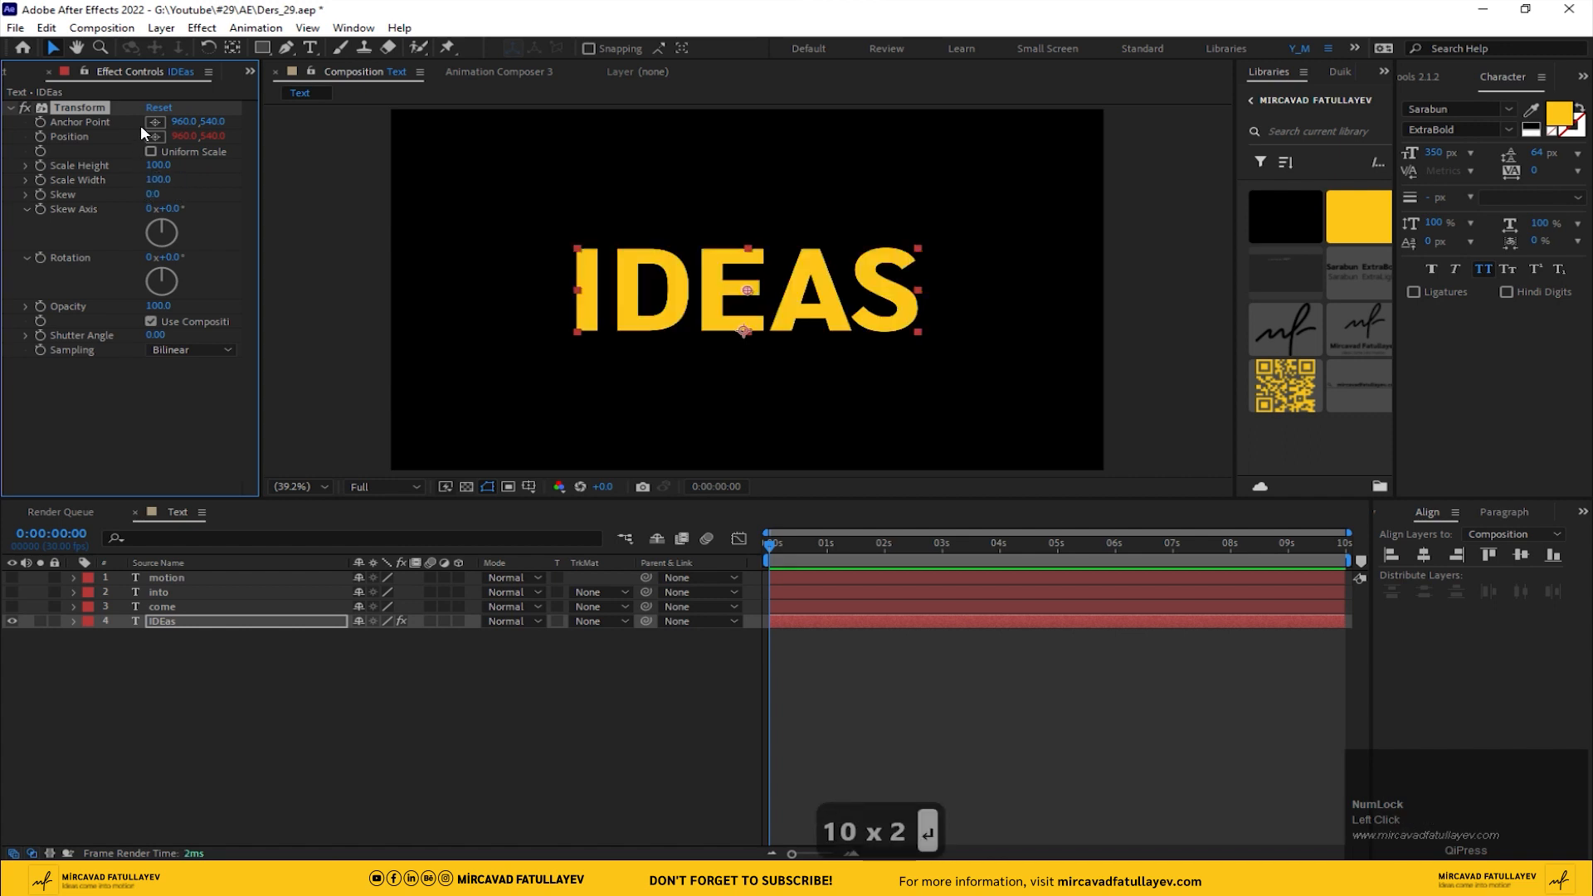
Step: Place the Transform effect's Anchor Point on the left edge of the IDEAS text, at about 495, 541
{"action": "left_click", "coordinate": [155, 122]}
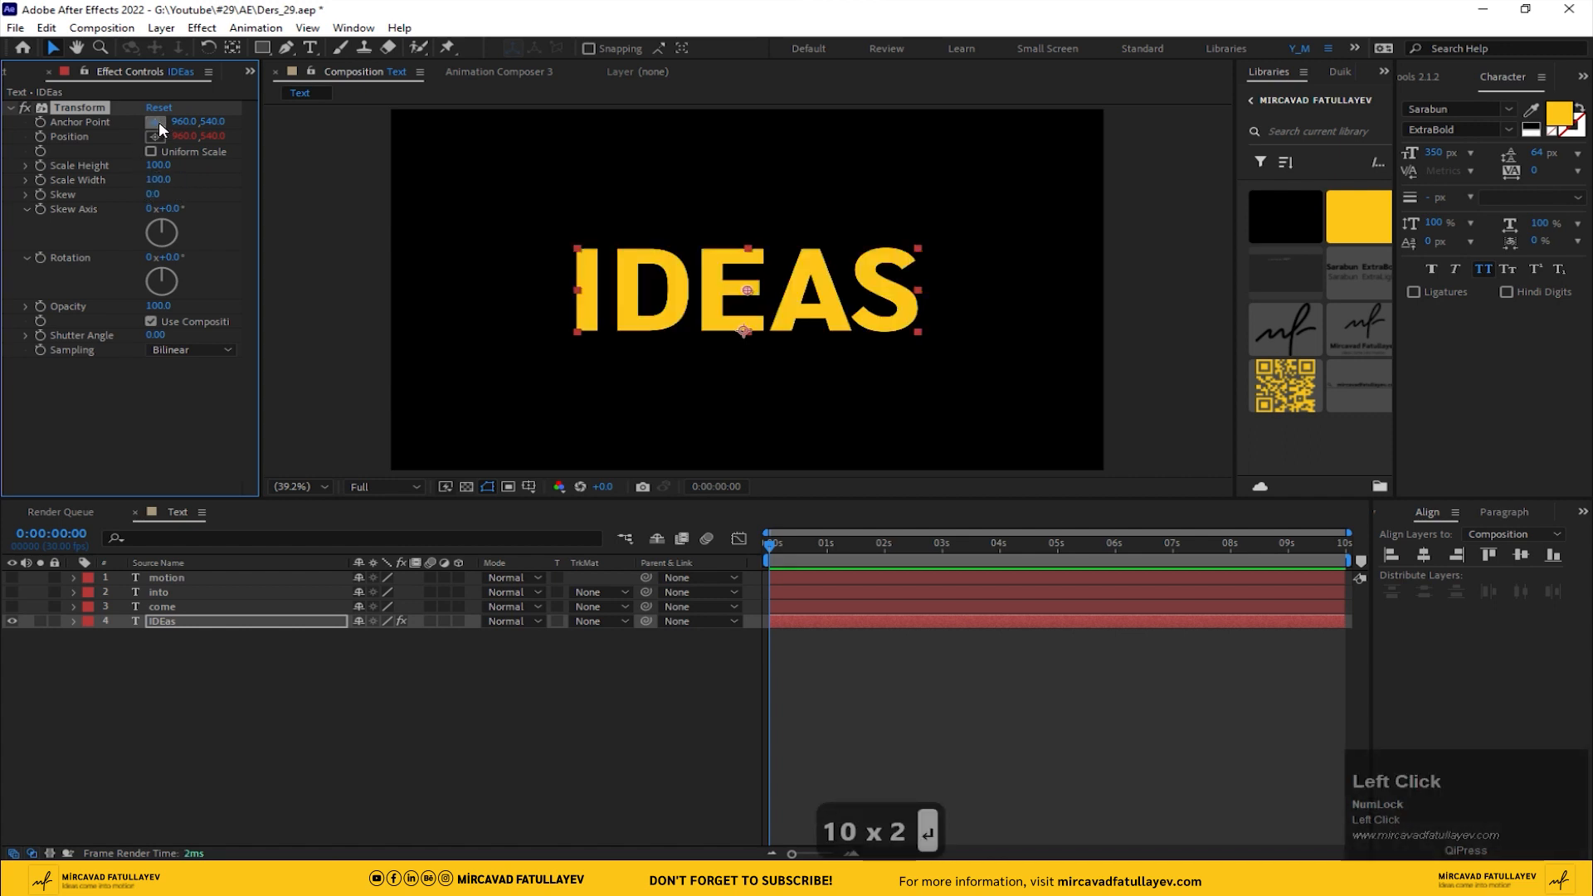
{"action": "left_click", "coordinate": [578, 293]}
{"action": "left_click_drag", "start_coordinate": [579, 293], "coordinate": [575, 292]}
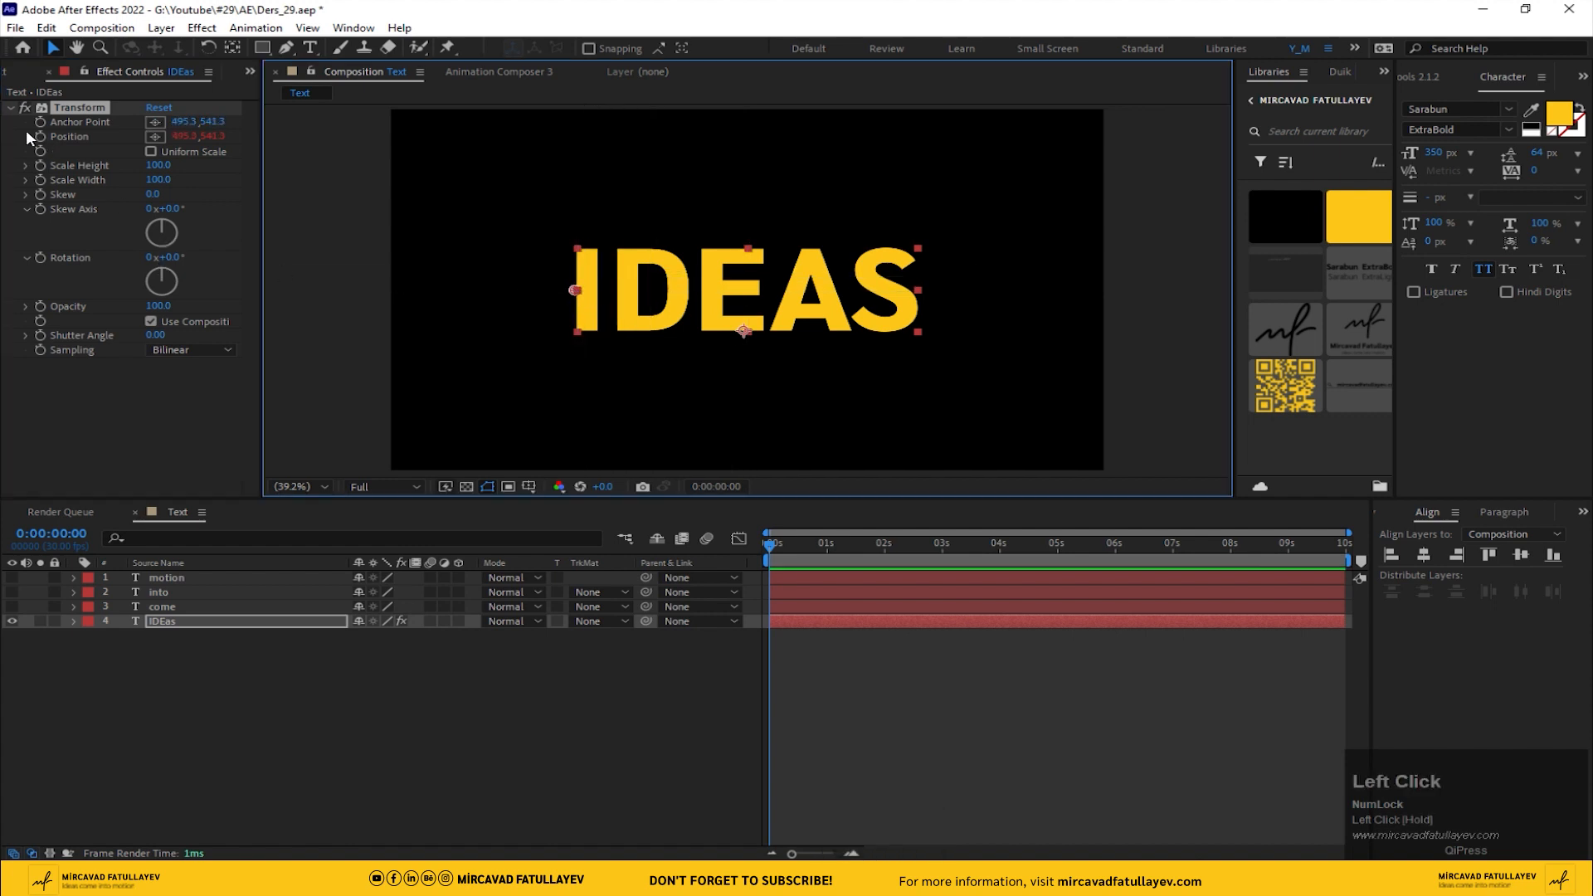
Step: Keyframe the Transform effect's Scale Width on IDEAS at 0 at 0 seconds and 100 at 1 second
{"action": "left_click", "coordinate": [38, 174]}
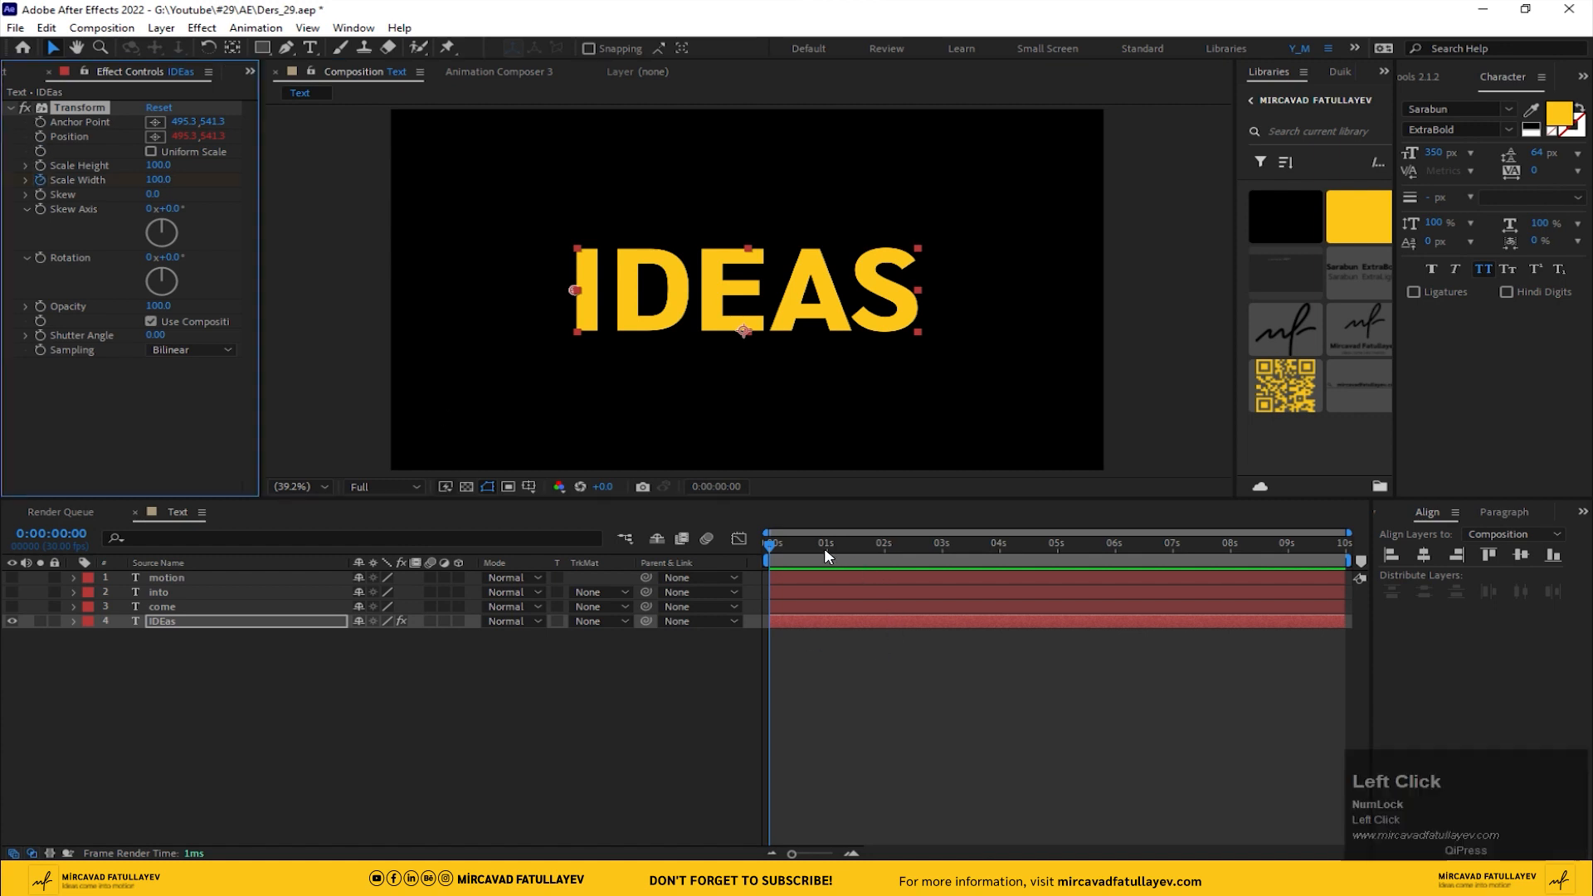
{"action": "left_click_drag", "start_coordinate": [824, 556], "coordinate": [827, 549]}
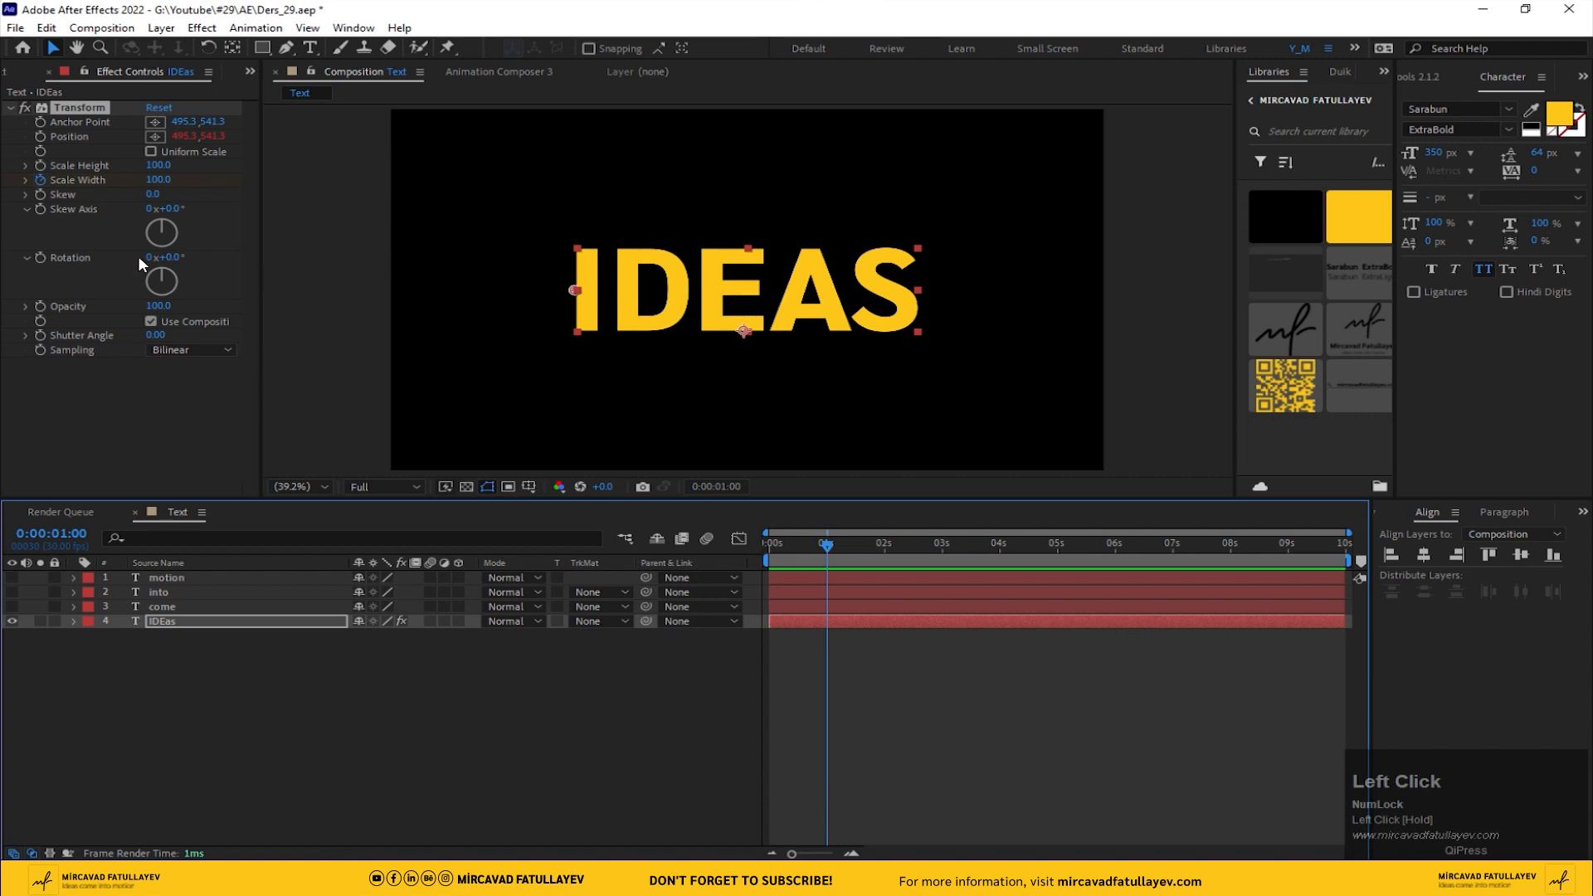
{"action": "key", "text": "u"}
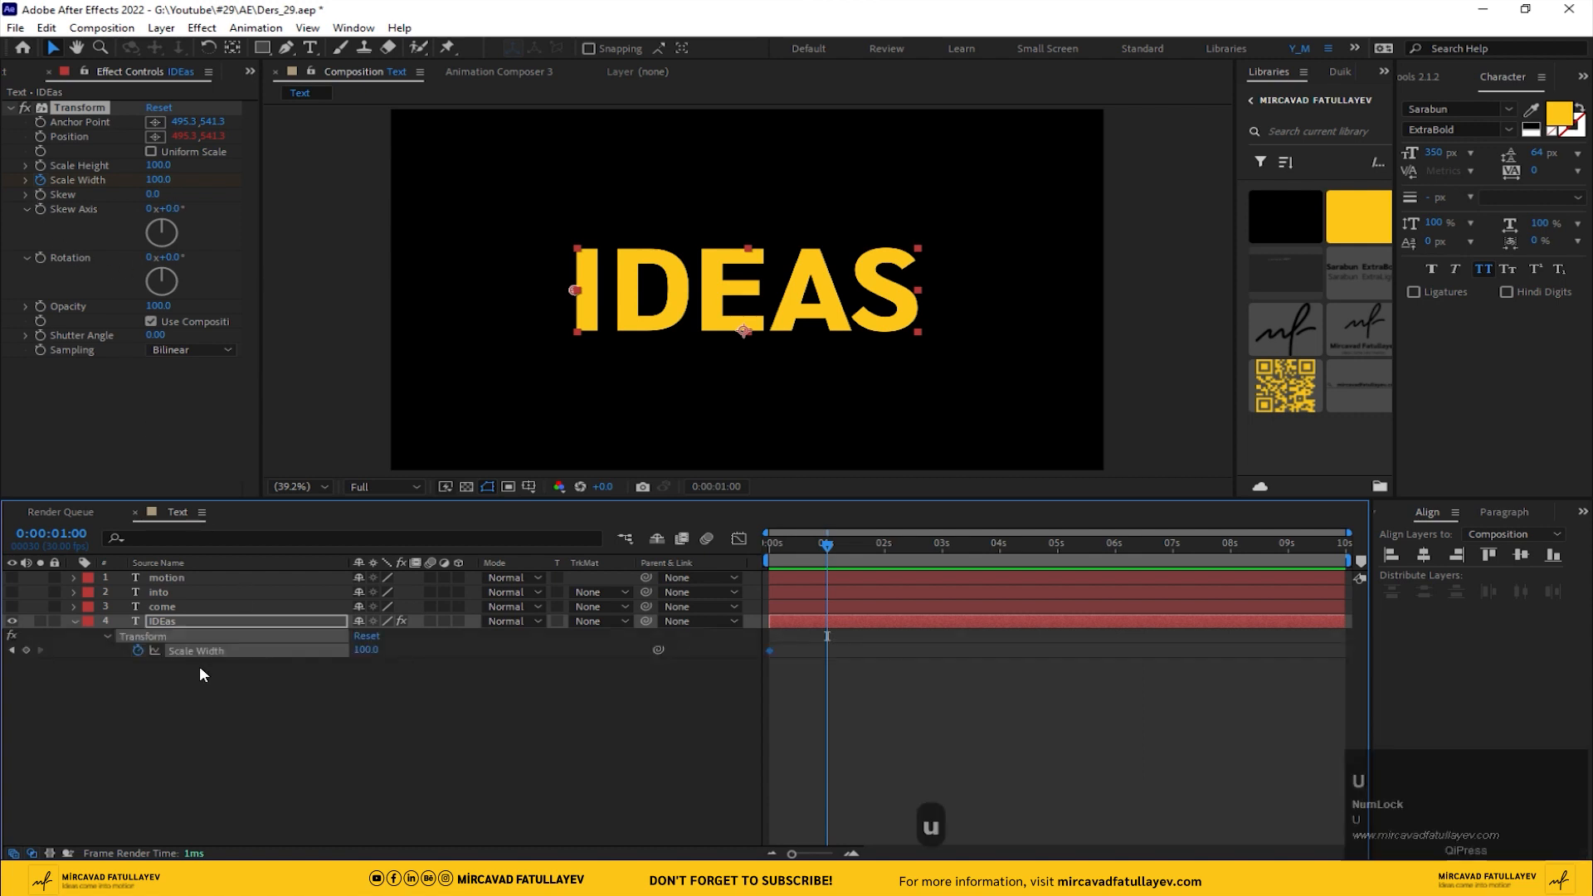
{"action": "left_click", "coordinate": [25, 651]}
{"action": "left_click_drag", "start_coordinate": [822, 551], "coordinate": [444, 601]}
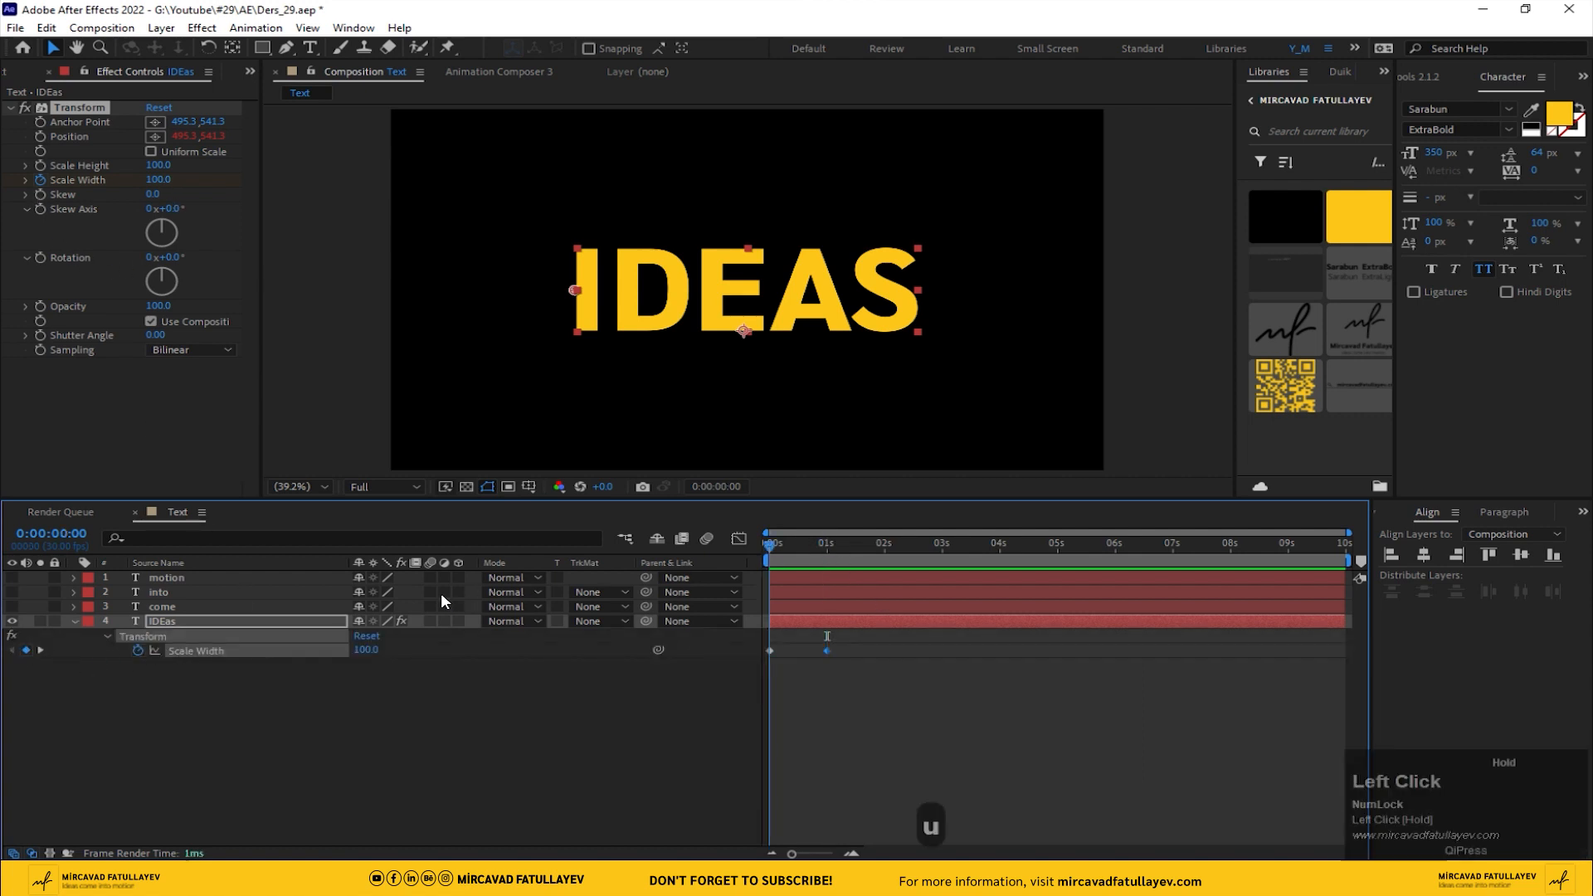
{"action": "left_click", "coordinate": [156, 180]}
{"action": "type", "text": "0"}
{"action": "key", "text": "Return"}
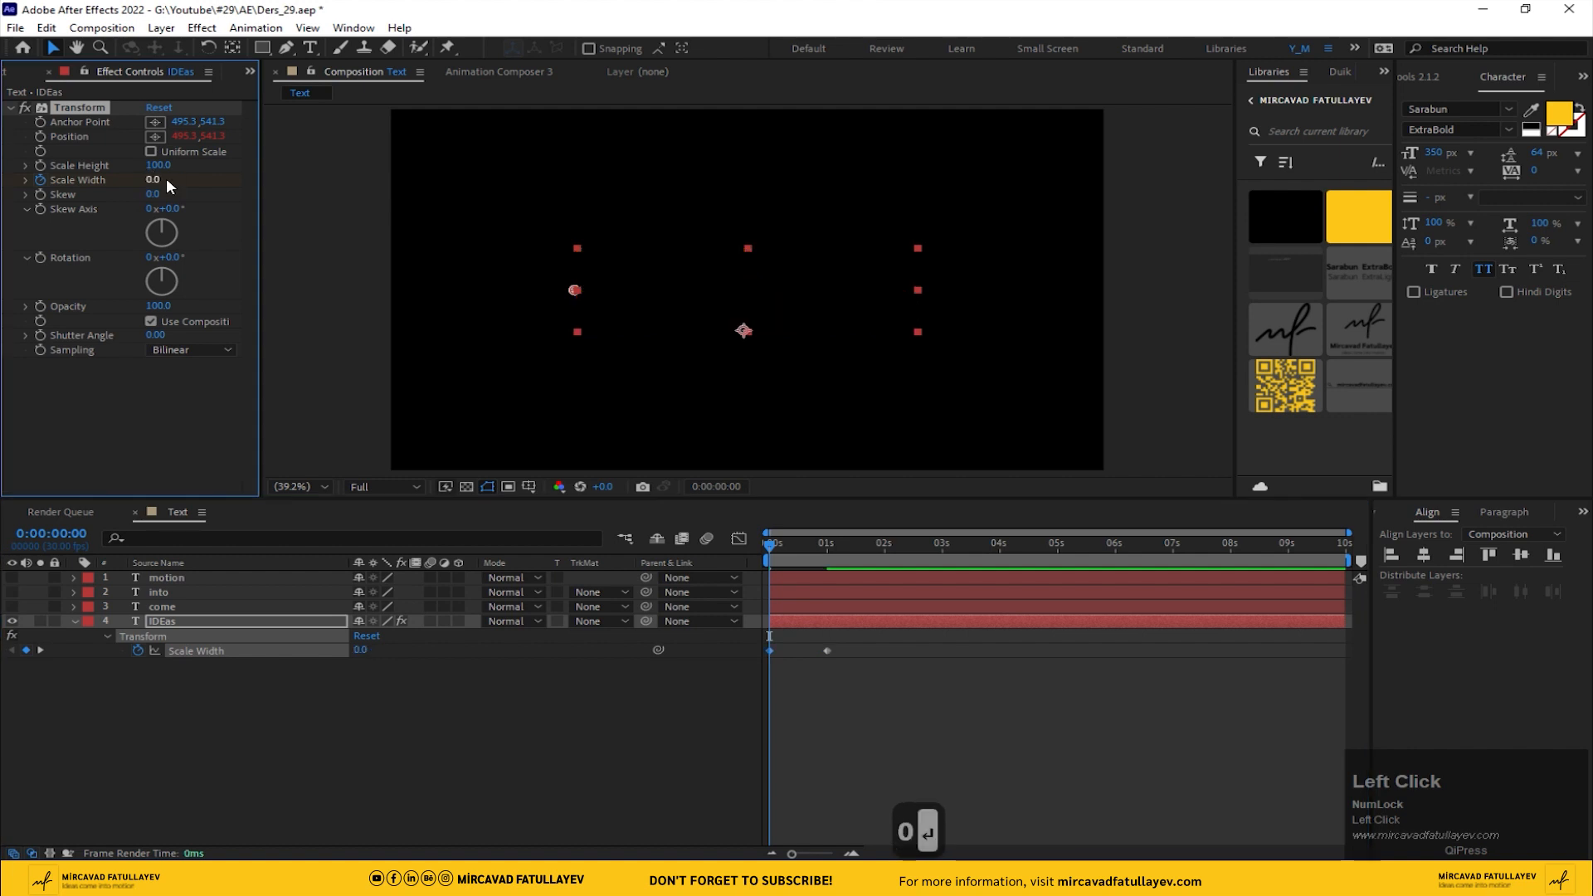
Step: Add Scale Width keyframes on IDEAS of 100 at 2 seconds and 0 at 3 seconds
{"action": "left_click", "coordinate": [885, 546]}
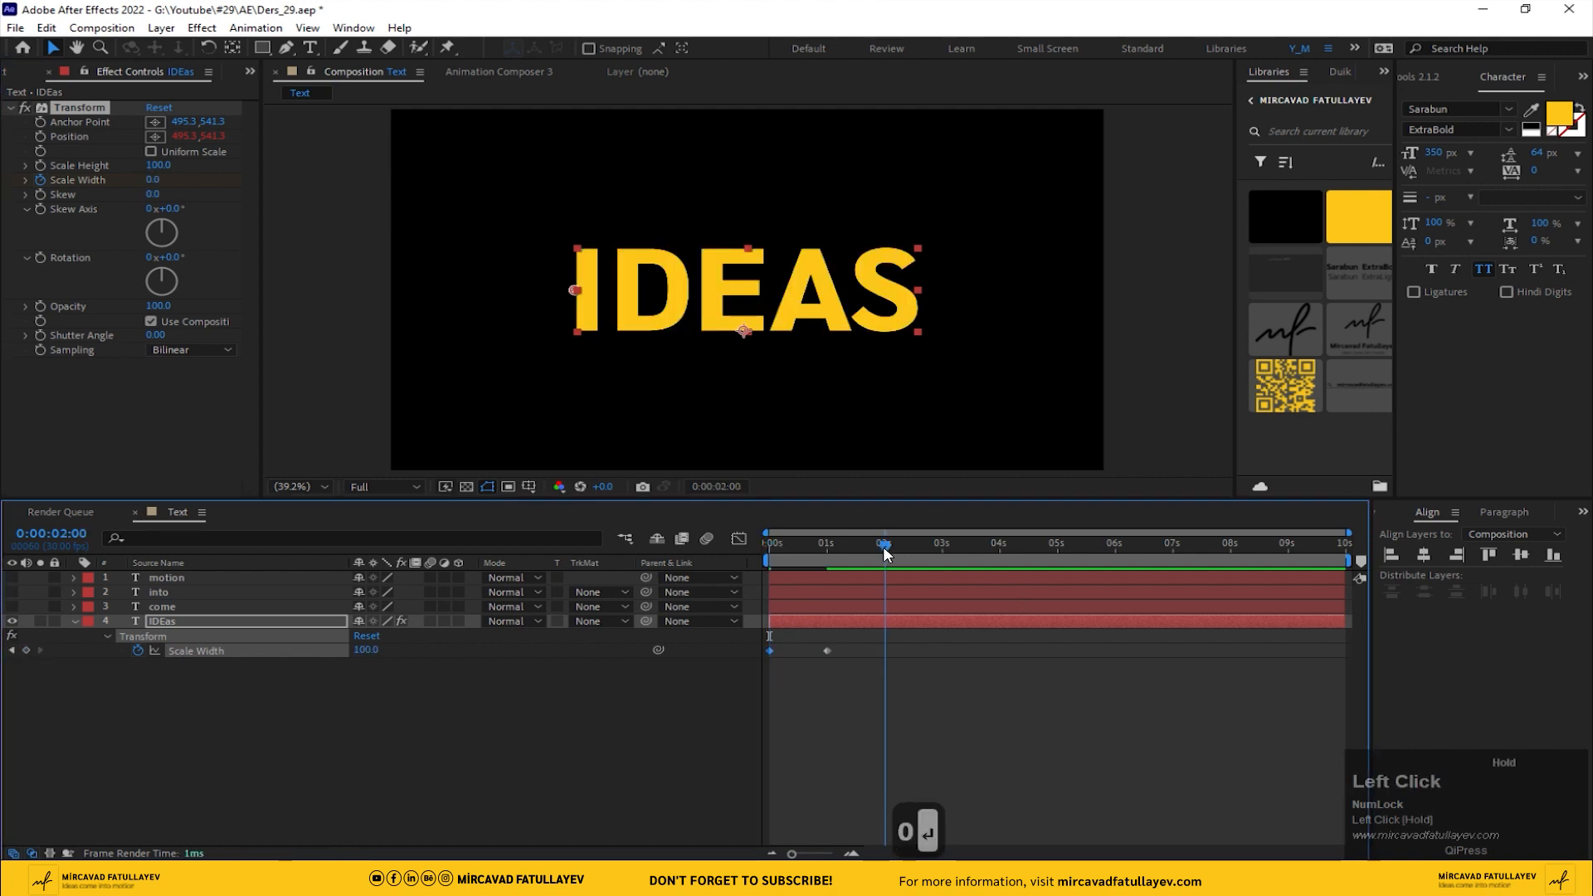
{"action": "left_click", "coordinate": [939, 553]}
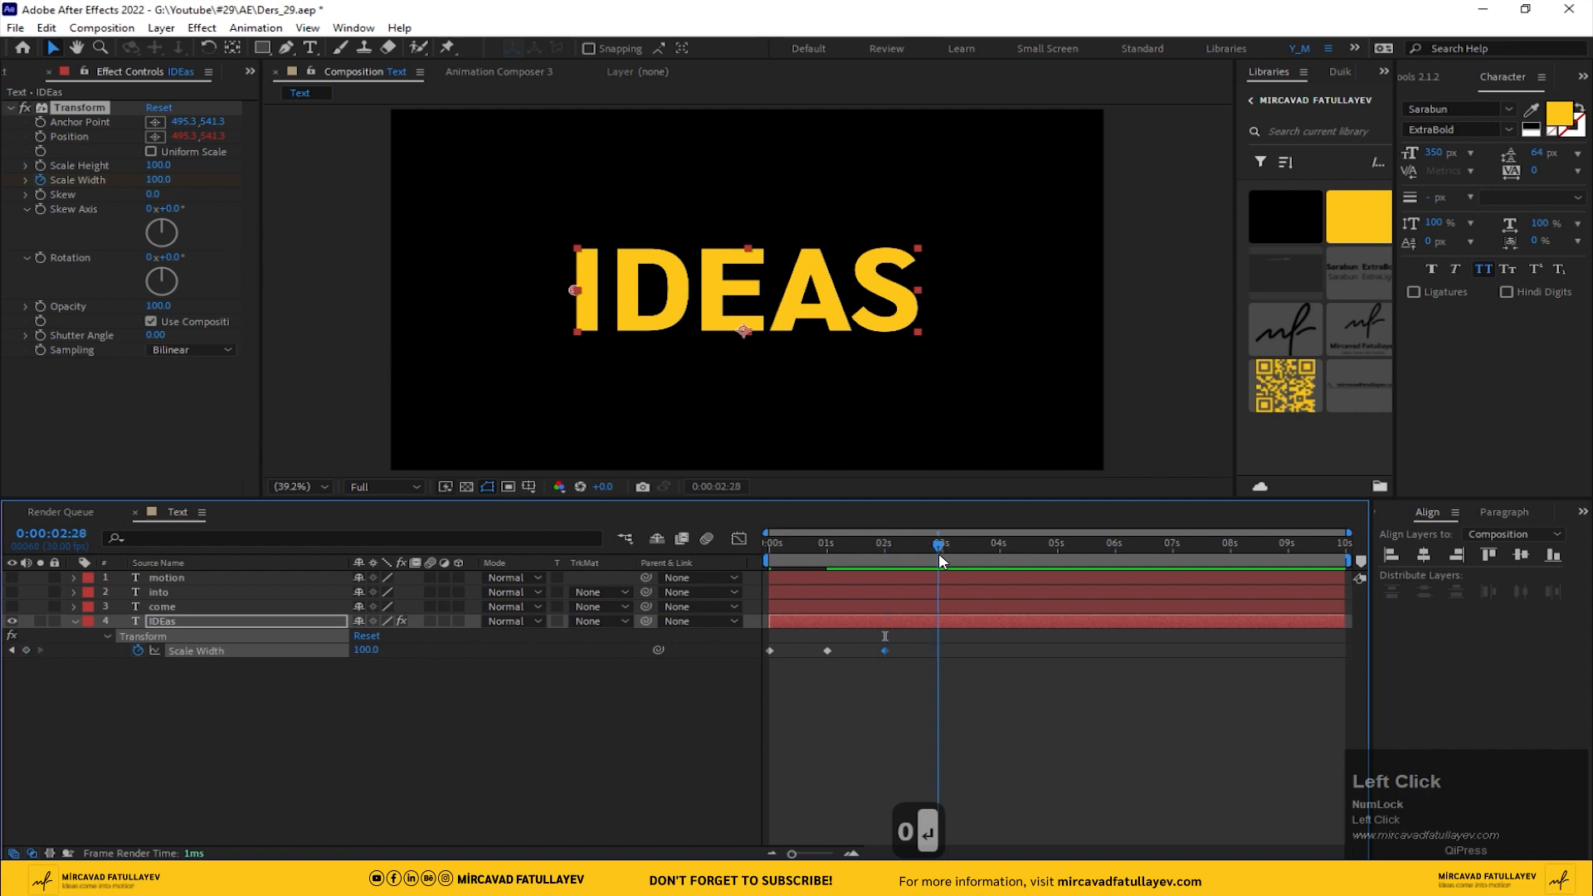
{"action": "left_click", "coordinate": [158, 180]}
{"action": "type", "text": "0"}
{"action": "key", "text": "Return"}
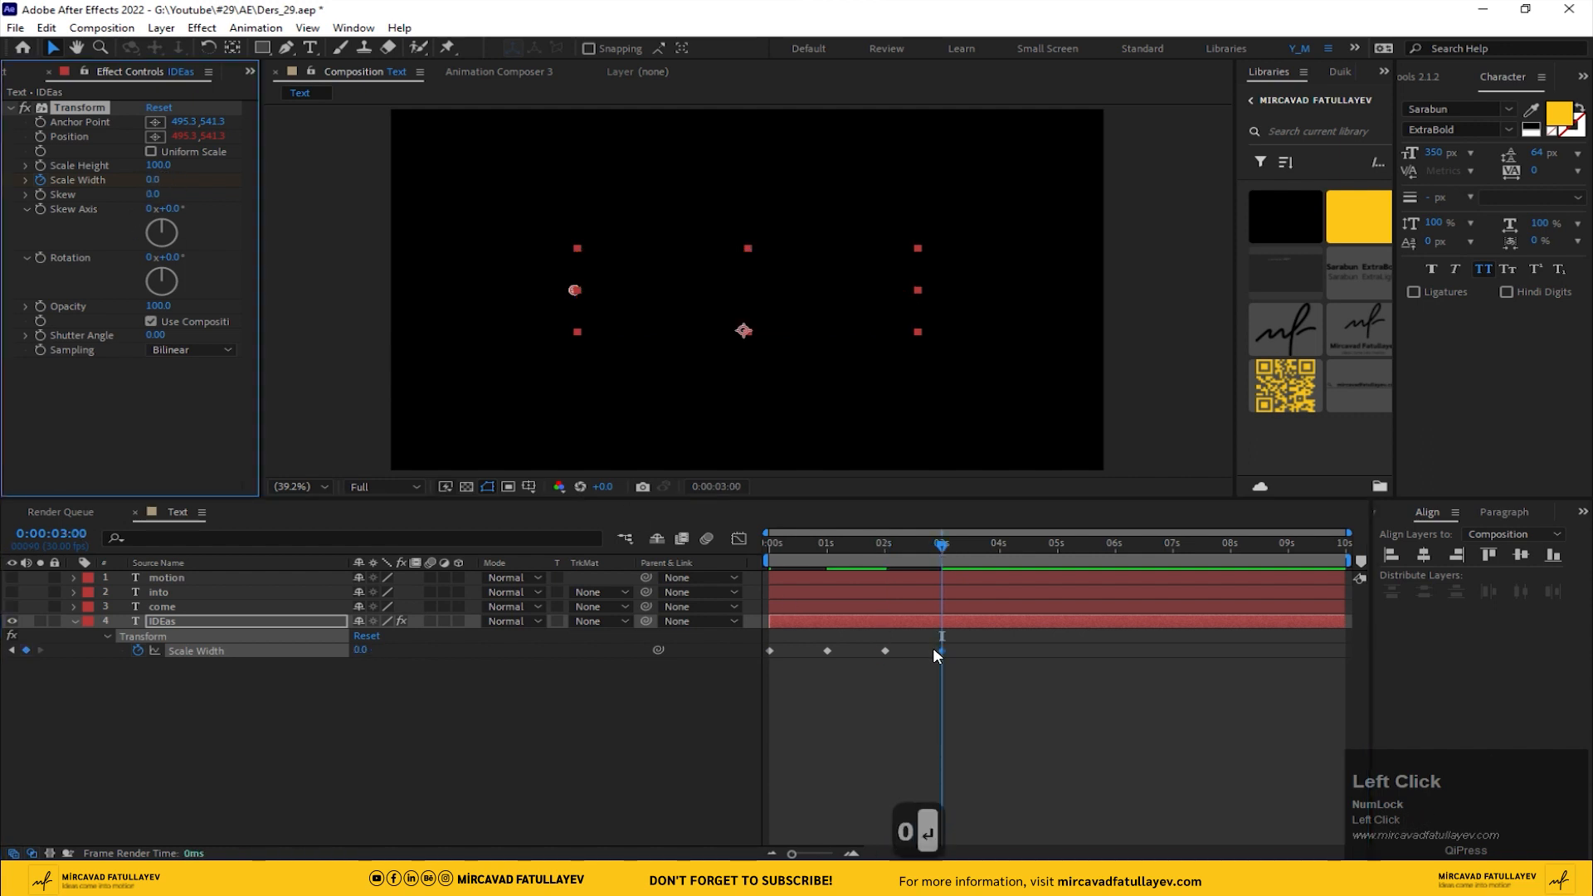
Step: Keyframe the Anchor Point on the text's left edge at 1 second and its right edge, about 1417, 541, at 2 seconds
{"action": "left_click_drag", "start_coordinate": [885, 541], "coordinate": [909, 570]}
{"action": "left_click", "coordinate": [255, 339]}
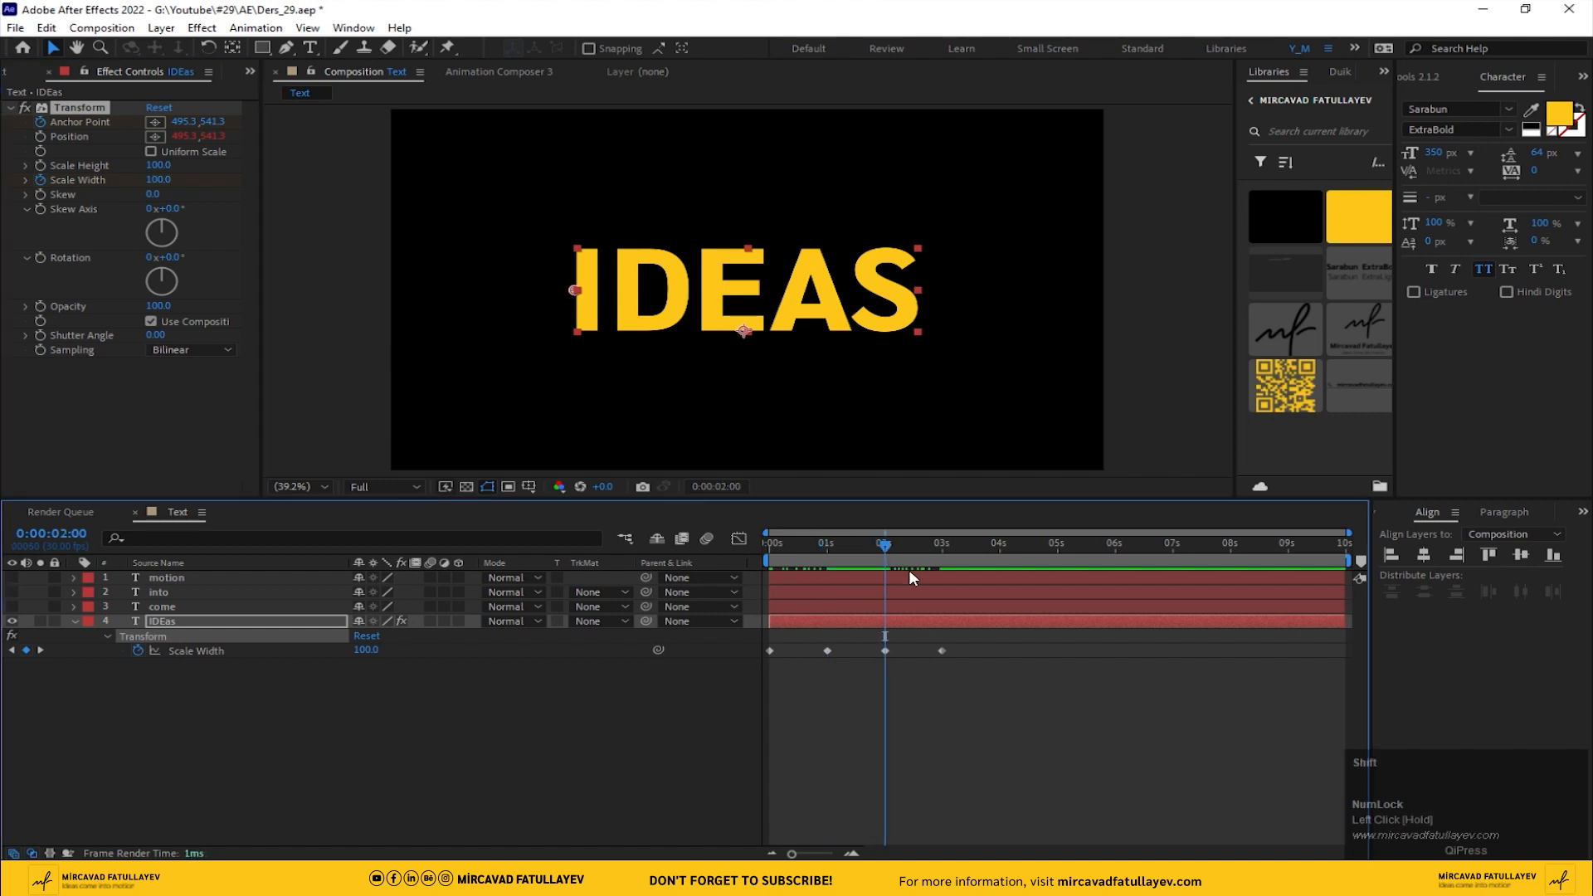
{"action": "left_click", "coordinate": [155, 122]}
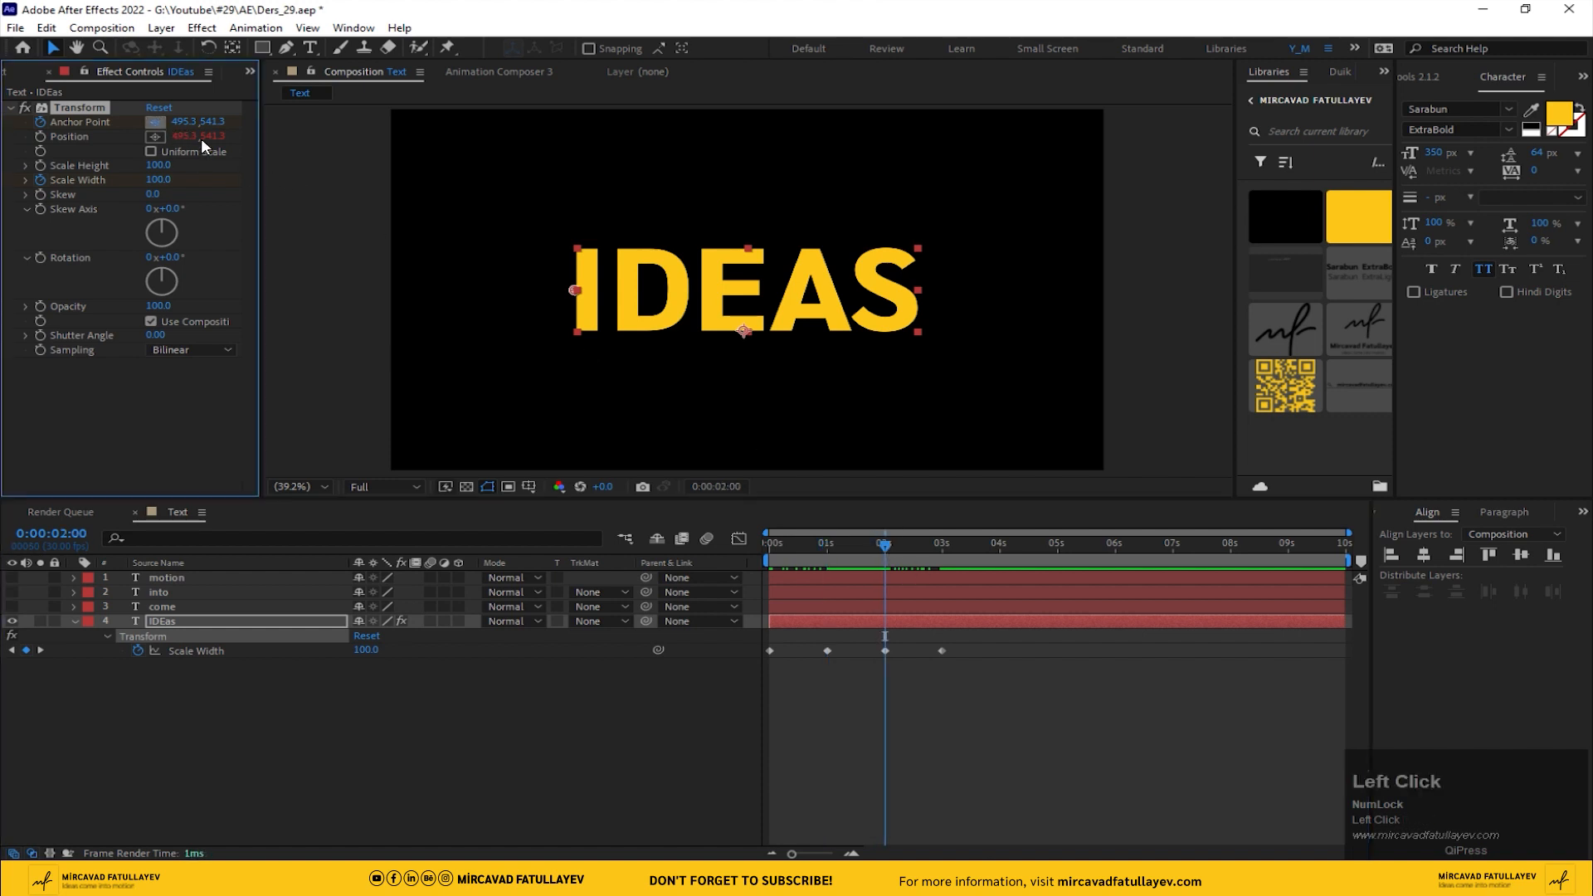
{"action": "left_click", "coordinate": [918, 291]}
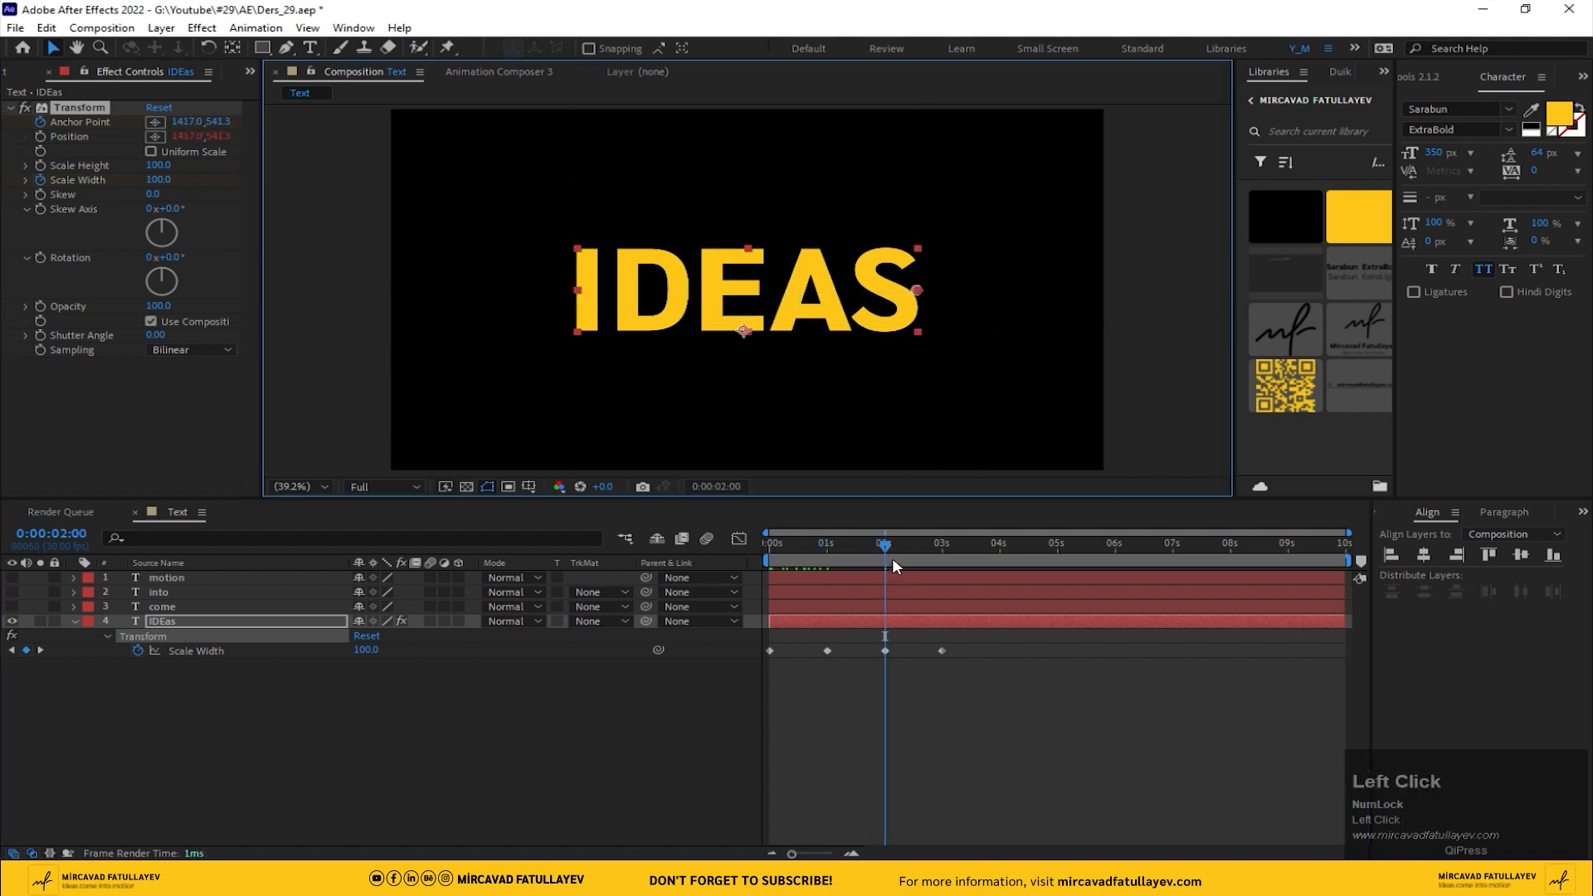
{"action": "left_click_drag", "start_coordinate": [893, 558], "coordinate": [854, 581]}
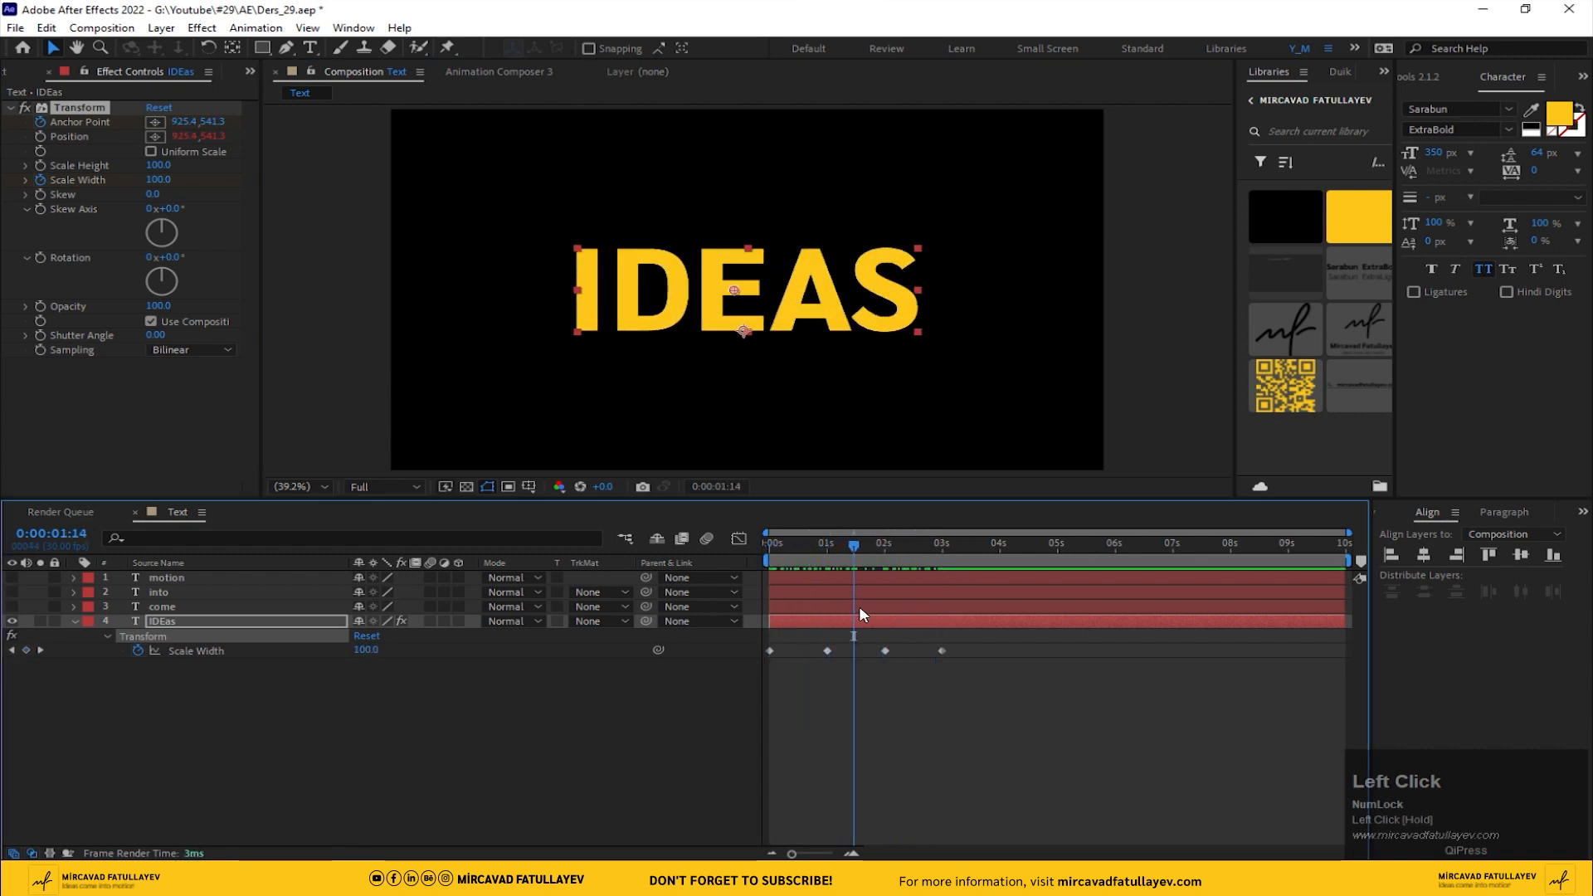
Step: Reveal the IDEAS layer's keyframes and convert both Anchor Point keyframes to hold keyframes
{"action": "key", "text": "u"}
{"action": "left_click_drag", "start_coordinate": [914, 639], "coordinate": [815, 654]}
{"action": "right_click", "coordinate": [824, 650]}
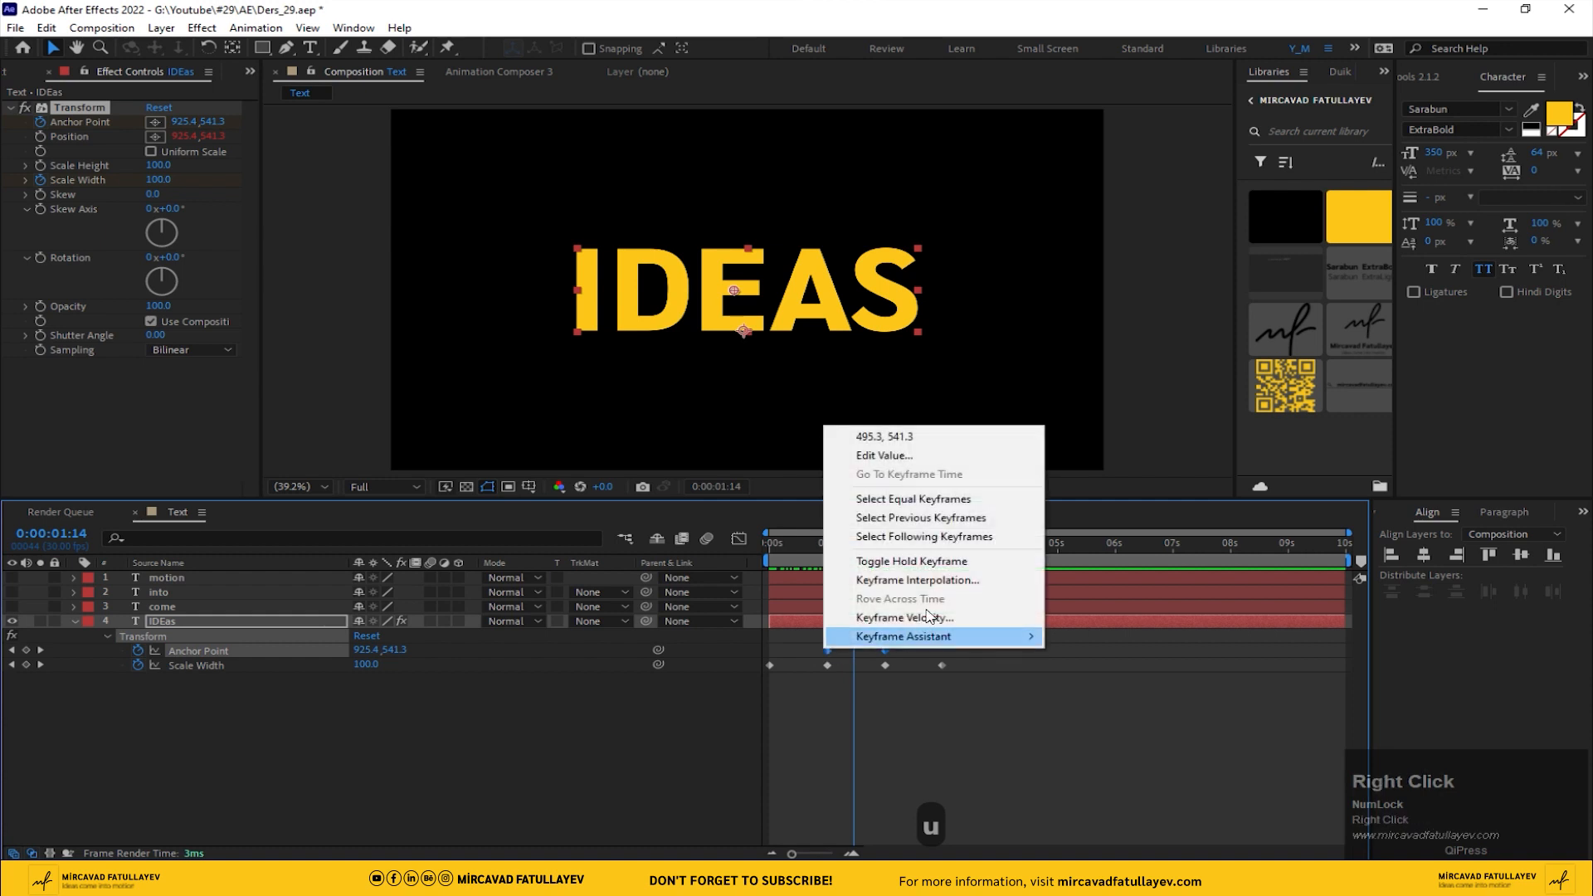
{"action": "left_click", "coordinate": [912, 561]}
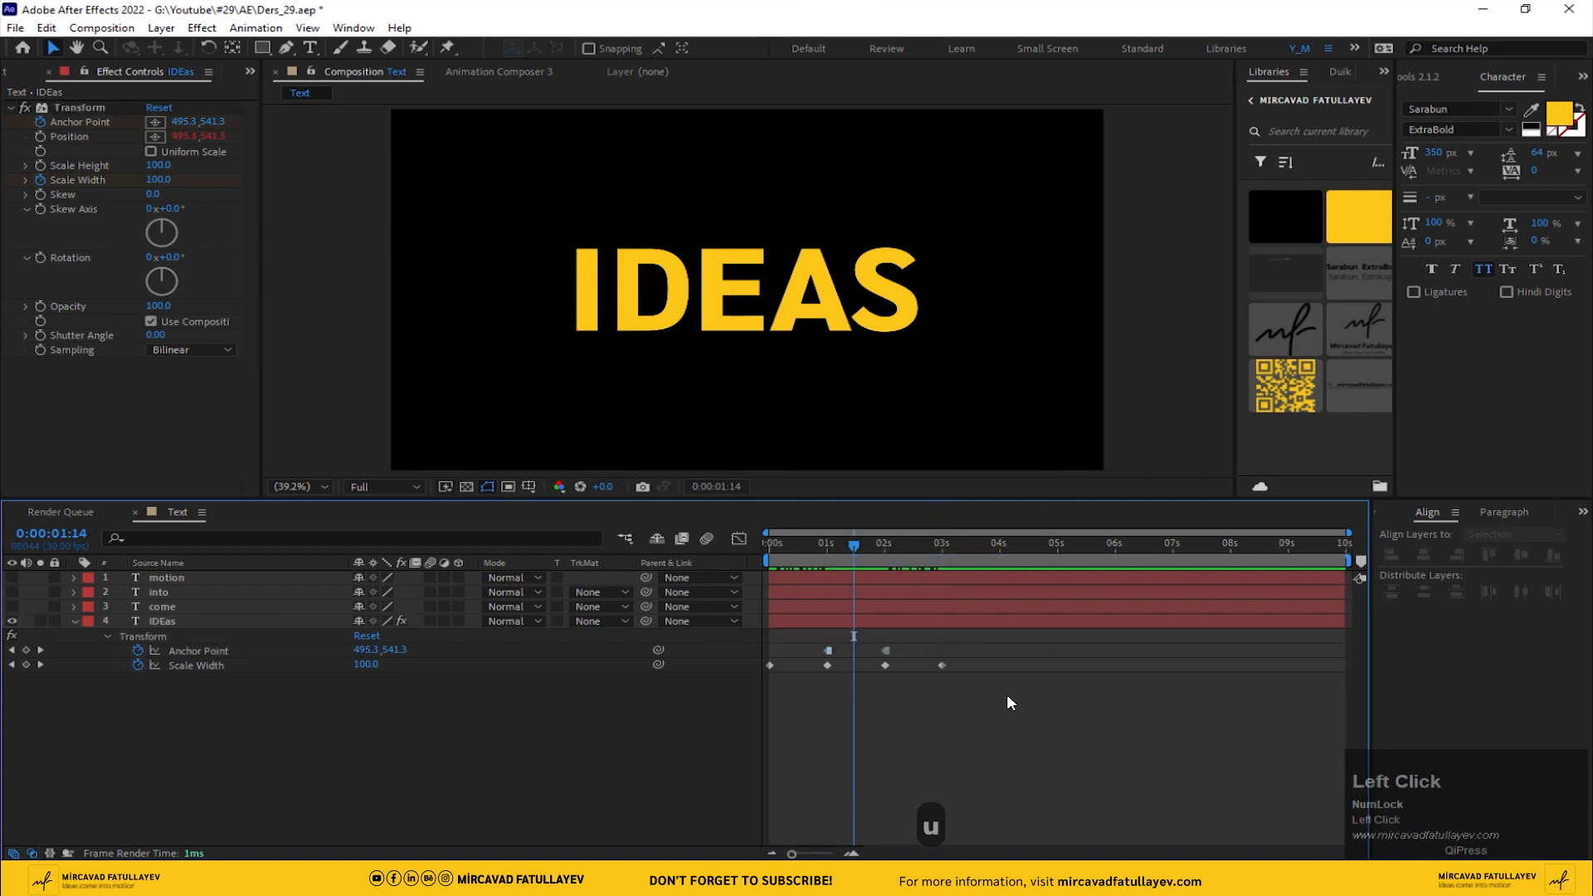
Step: Apply Easy Ease to all four Scale Width keyframes and preview the animation from the start
{"action": "left_click_drag", "start_coordinate": [962, 664], "coordinate": [747, 678]}
{"action": "key", "text": "F9"}
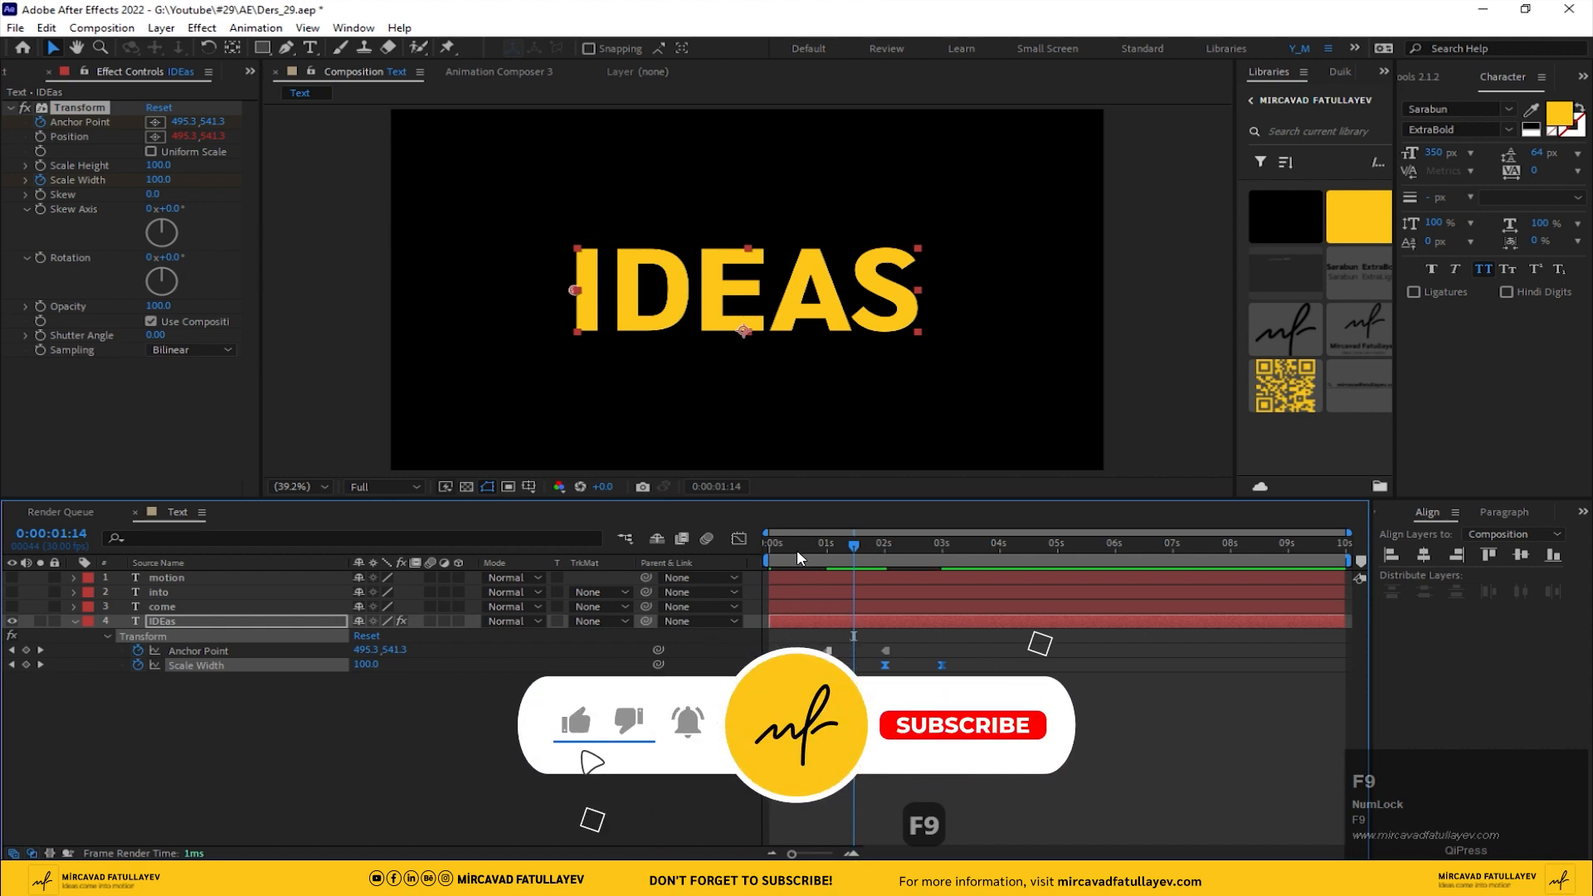
{"action": "key", "text": "Home"}
{"action": "key", "text": "space"}
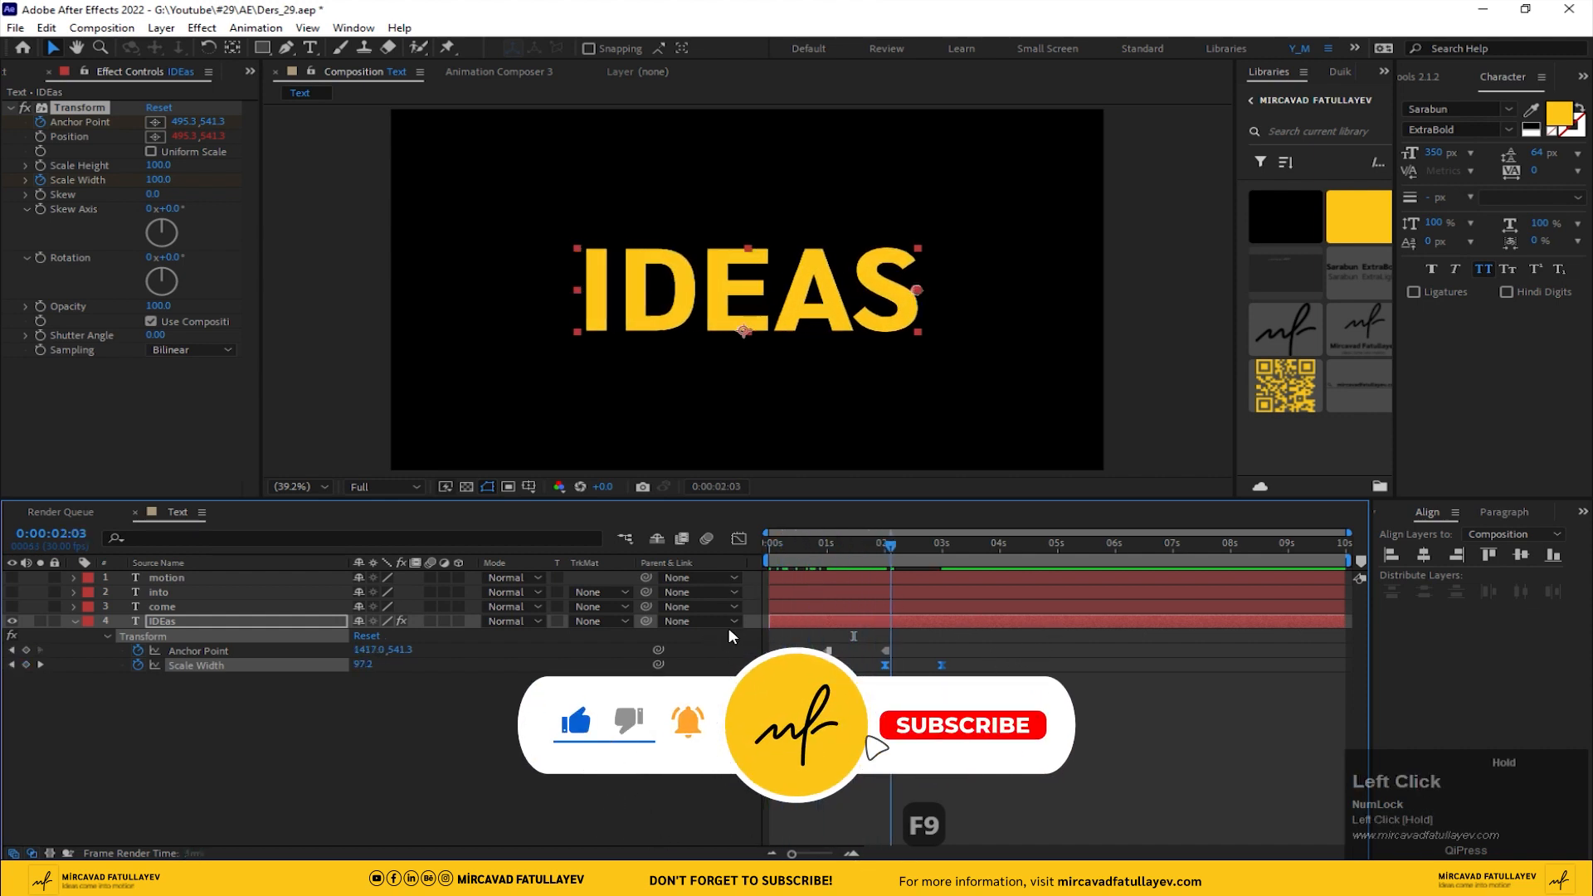
{"action": "key", "text": "space"}
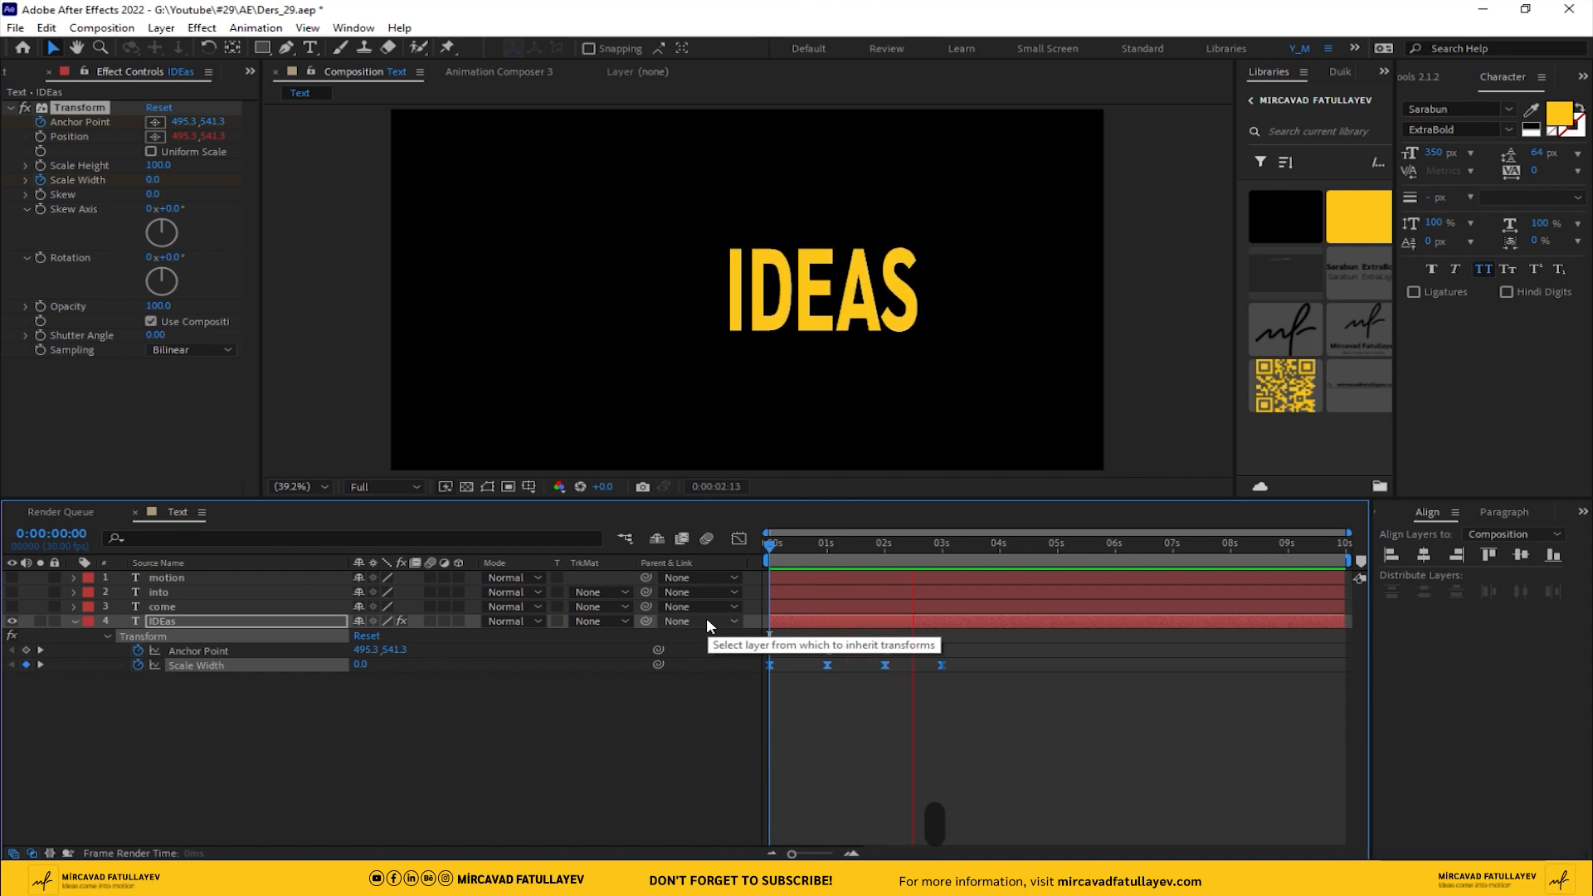
Step: Shift the second Anchor Point keyframe and the last two Scale Width keyframes earlier so they start at 0:00:01:05, and preview the result
{"action": "left_click_drag", "start_coordinate": [840, 548], "coordinate": [827, 548]}
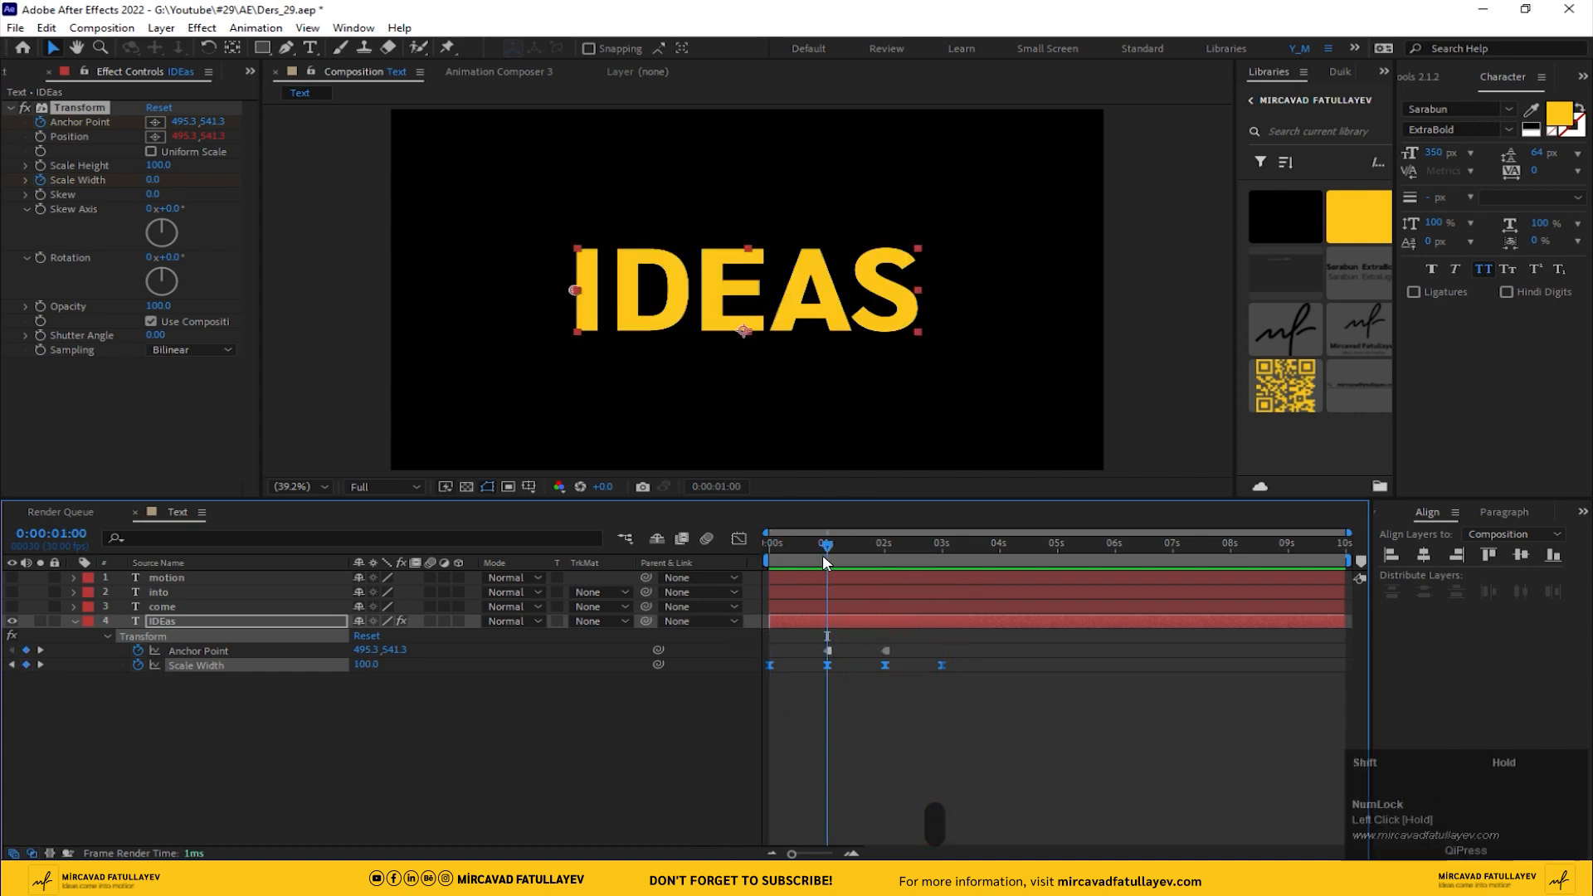
{"action": "left_click", "coordinate": [846, 548]}
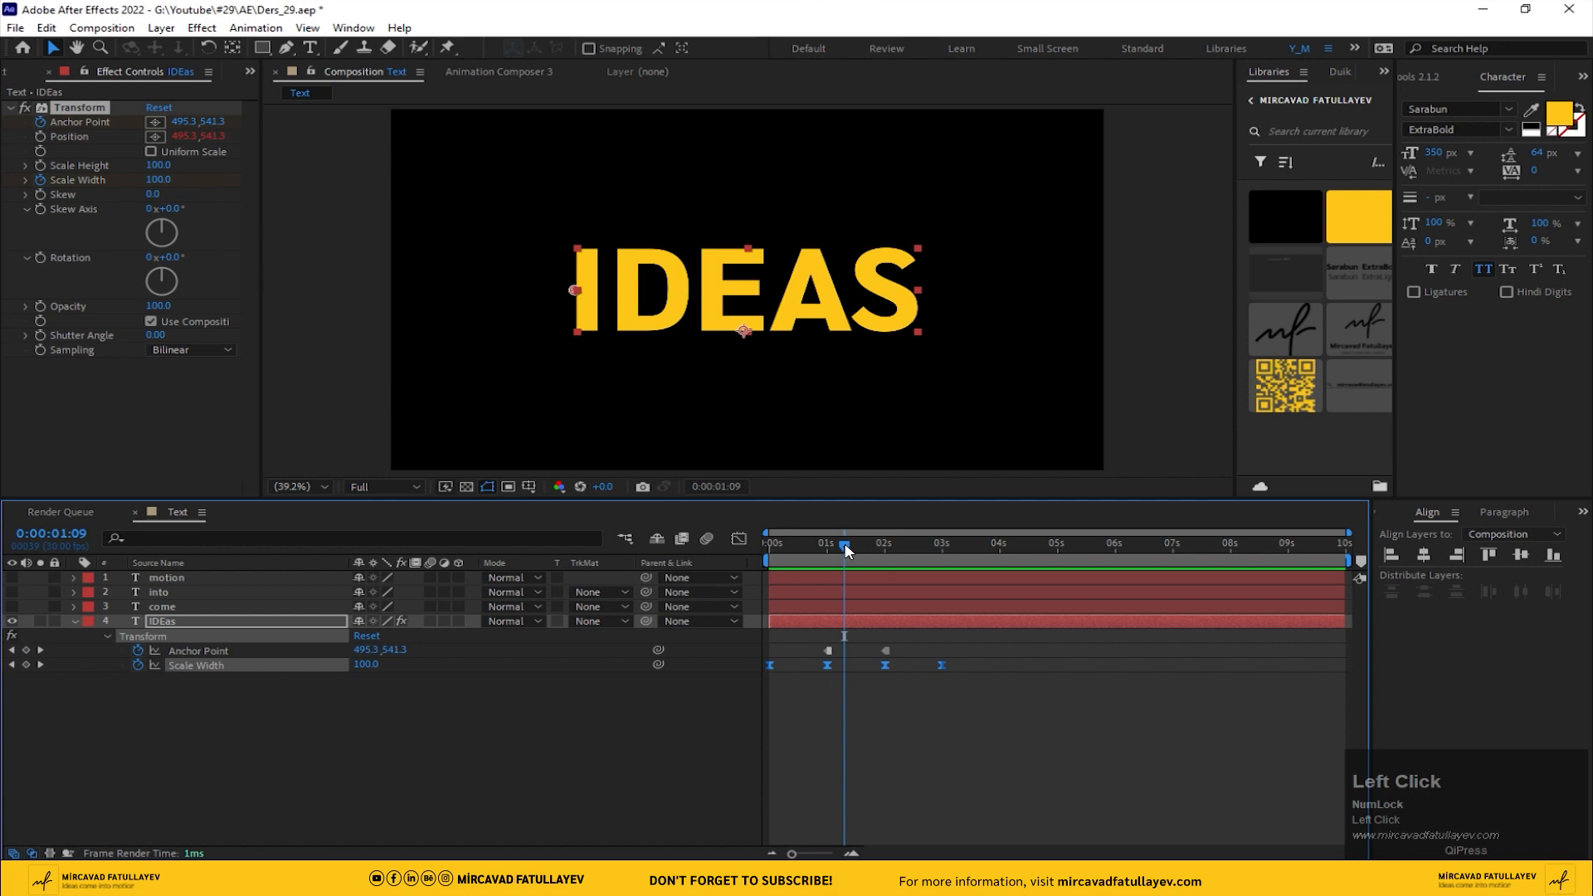
{"action": "key", "text": "Page_Up"}
{"action": "key", "text": "Page_Up"}
{"action": "key", "text": "Page_Up"}
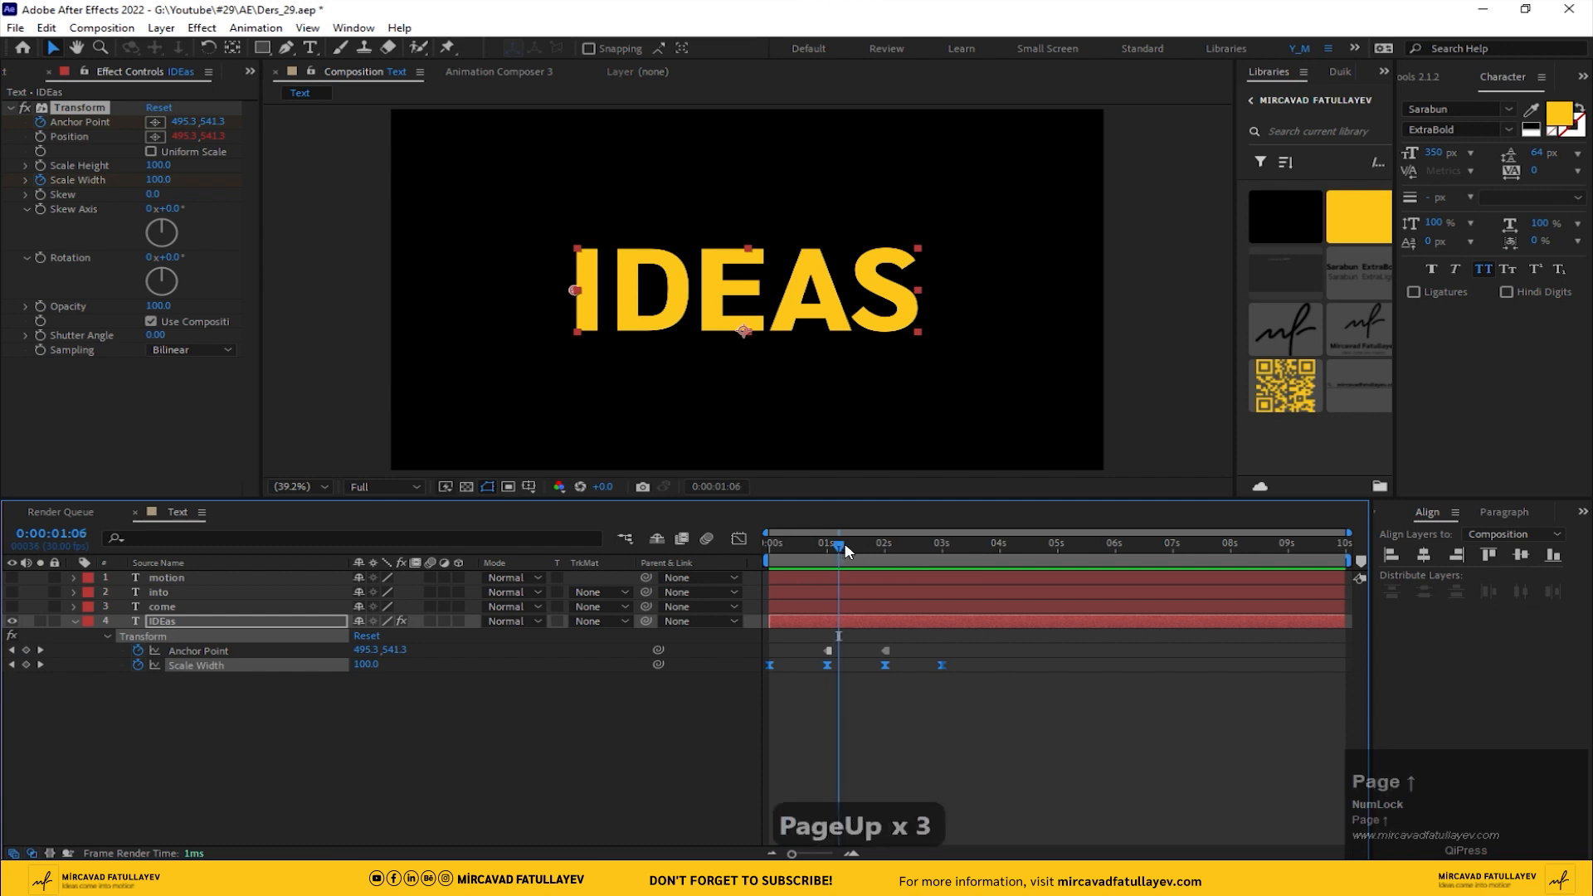
{"action": "key", "text": "Page_Up"}
{"action": "left_click", "coordinate": [923, 641]}
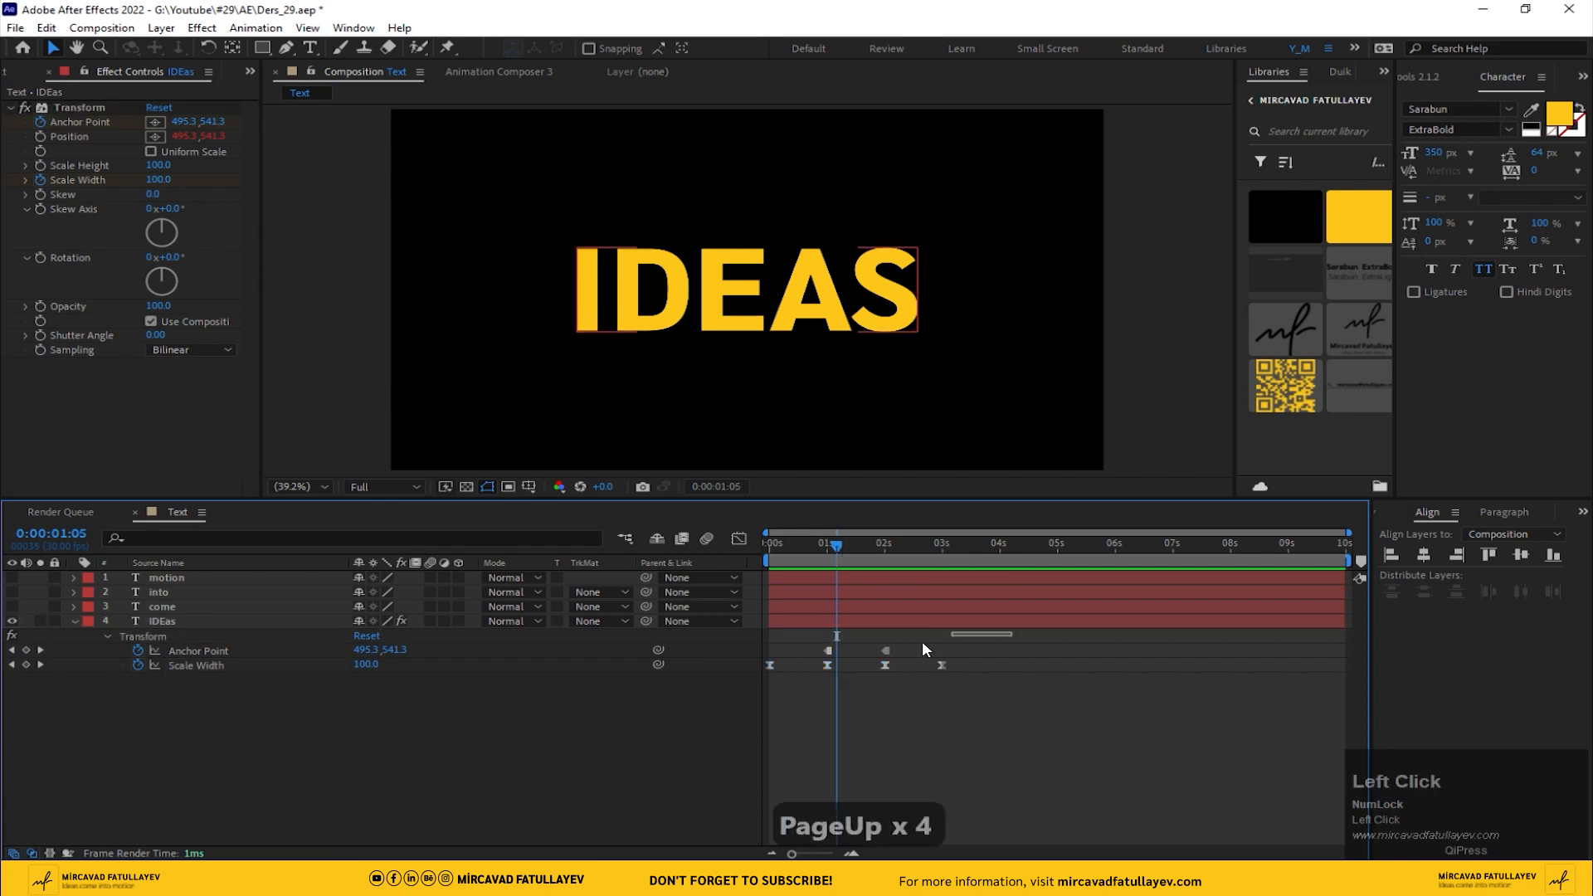
{"action": "left_click", "coordinate": [886, 651]}
{"action": "left_click_drag", "start_coordinate": [884, 651], "coordinate": [848, 658]}
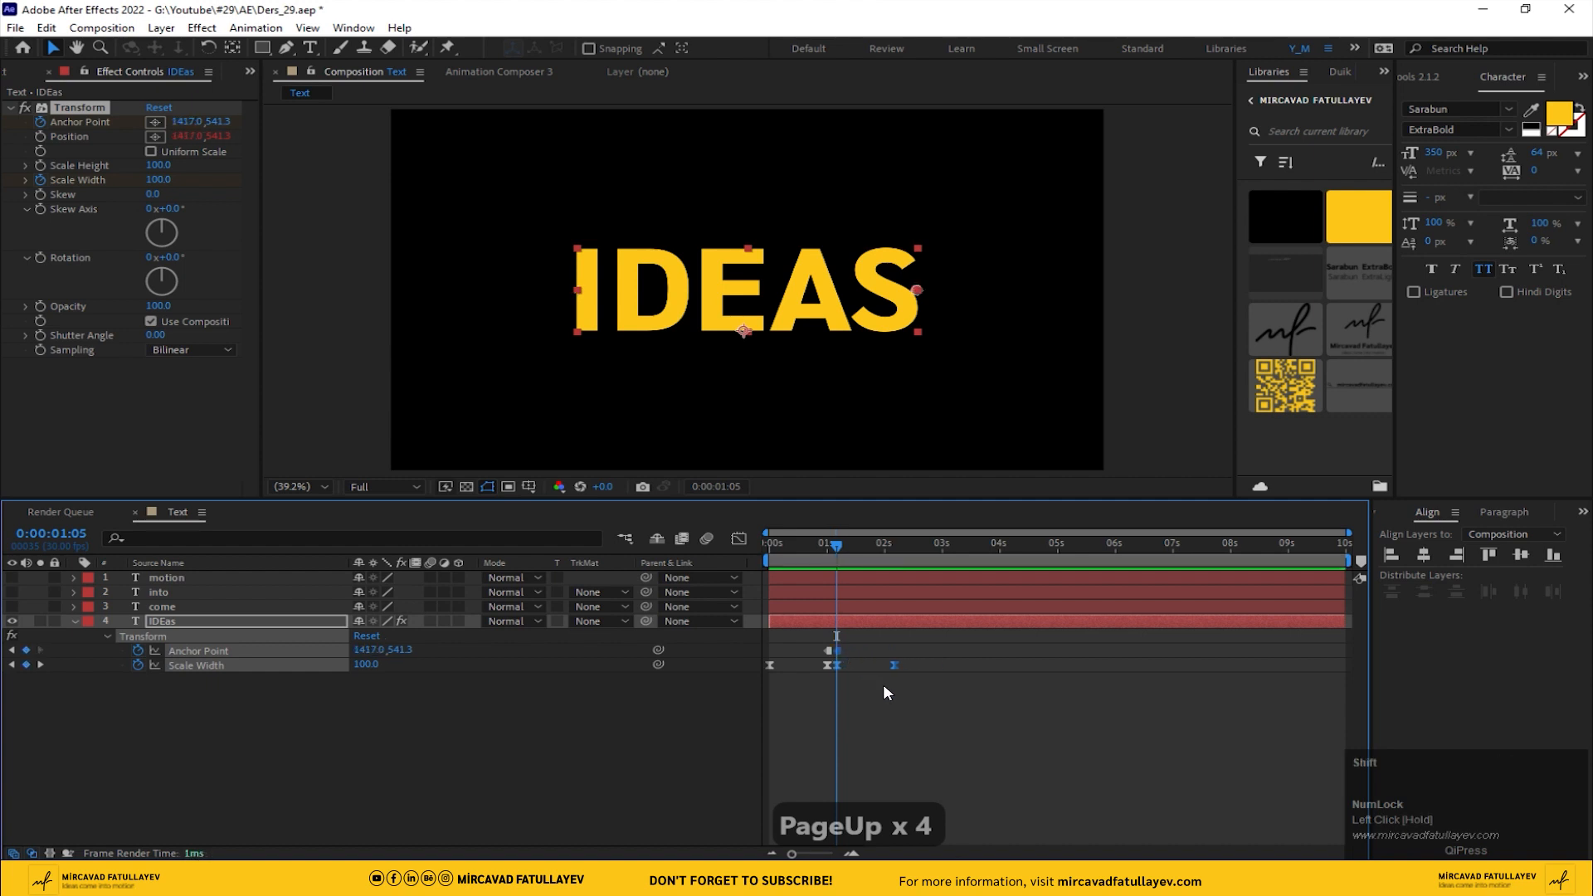
{"action": "left_click_drag", "start_coordinate": [783, 546], "coordinate": [639, 567]}
{"action": "key", "text": "space"}
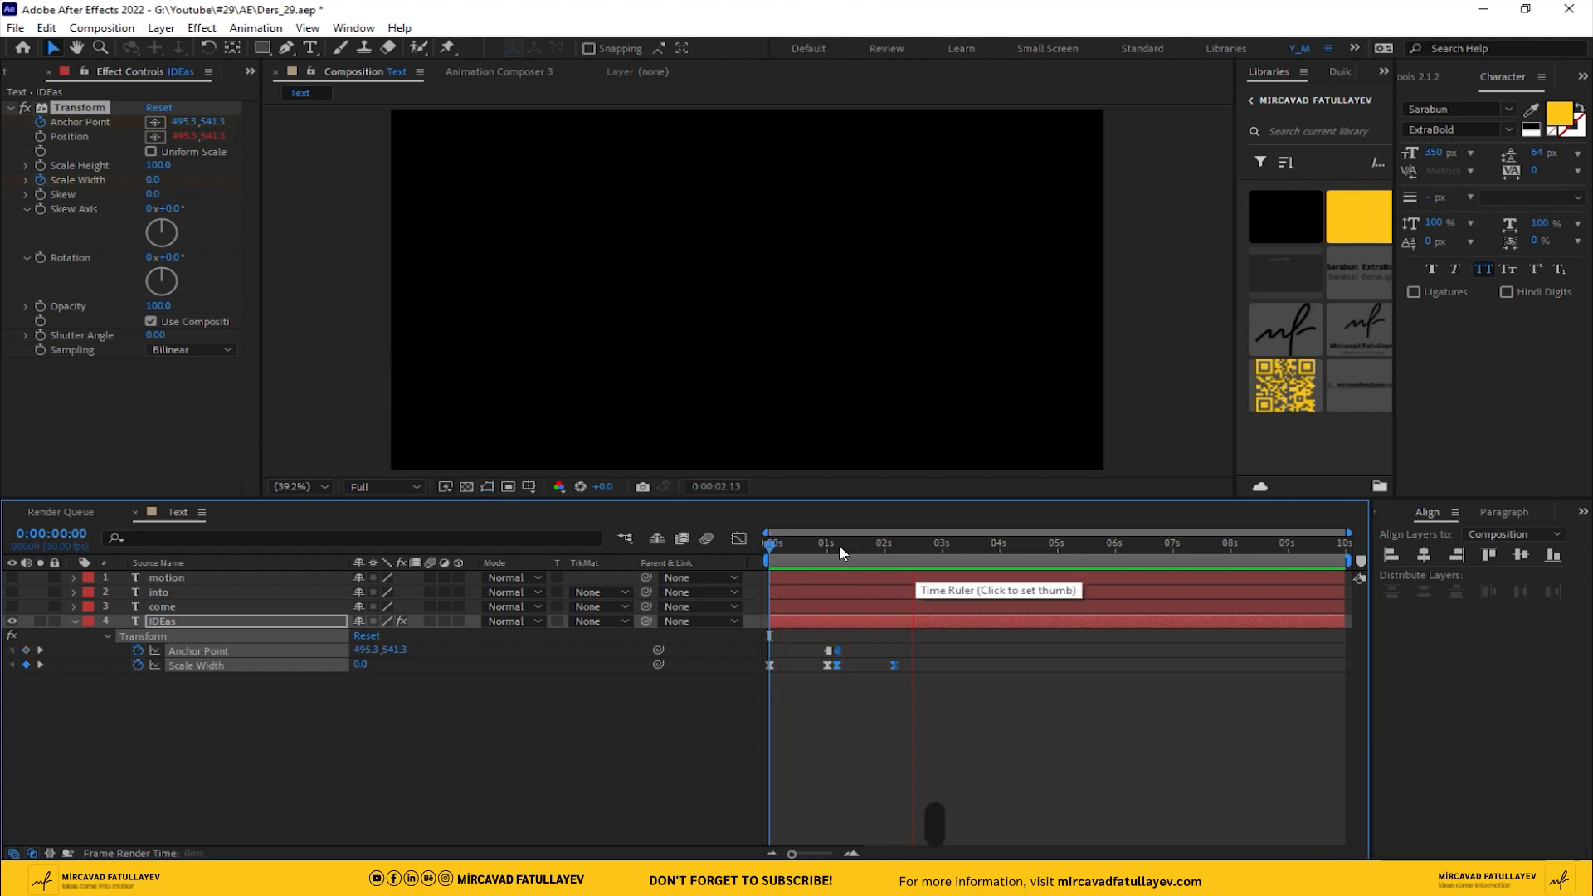
Step: Reshape the Scale Width speed curve in the Graph Editor so the closing motion peaks early and eases out slowly
{"action": "left_click_drag", "start_coordinate": [839, 546], "coordinate": [822, 554]}
{"action": "left_click", "coordinate": [739, 538]}
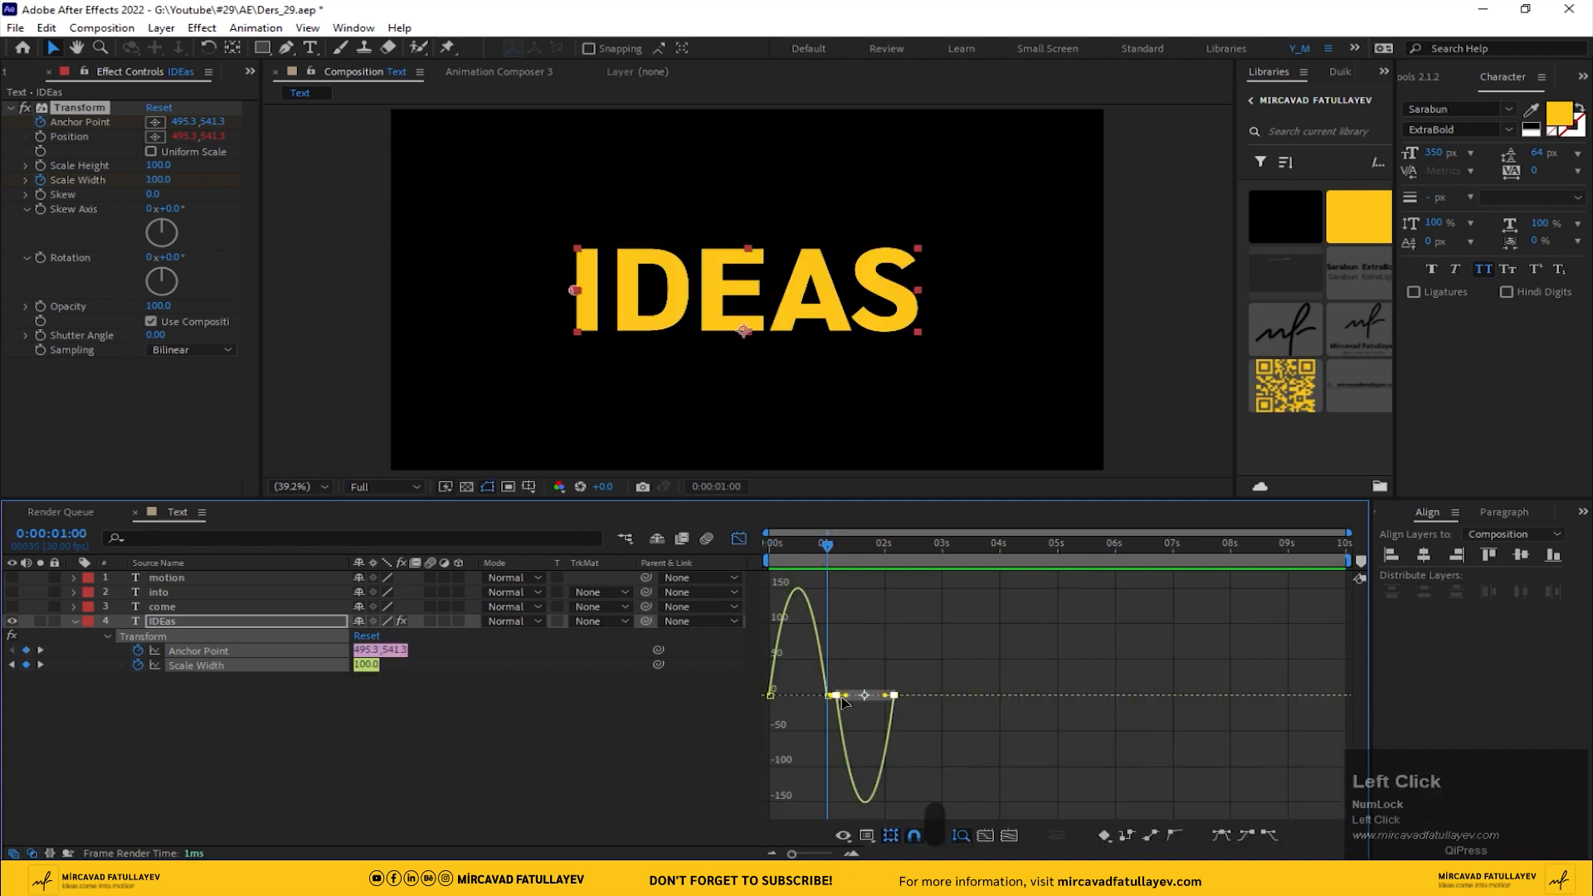
{"action": "key", "text": "equal"}
{"action": "key", "text": "equal"}
{"action": "left_click_drag", "start_coordinate": [988, 852], "coordinate": [871, 850]}
{"action": "mouse_move", "coordinate": [847, 683]}
{"action": "left_mouse_down"}
{"action": "mouse_move", "coordinate": [739, 714]}
{"action": "mouse_move", "coordinate": [839, 690]}
{"action": "left_mouse_up"}
{"action": "left_click", "coordinate": [1269, 709]}
{"action": "left_click_drag", "start_coordinate": [1224, 709], "coordinate": [1173, 716]}
{"action": "left_click_drag", "start_coordinate": [1080, 679], "coordinate": [1096, 674]}
Step: Lengthen the ease into the 1-second Scale Width keyframe, preview the animation, and close the Graph Editor
{"action": "left_click", "coordinate": [1000, 674]}
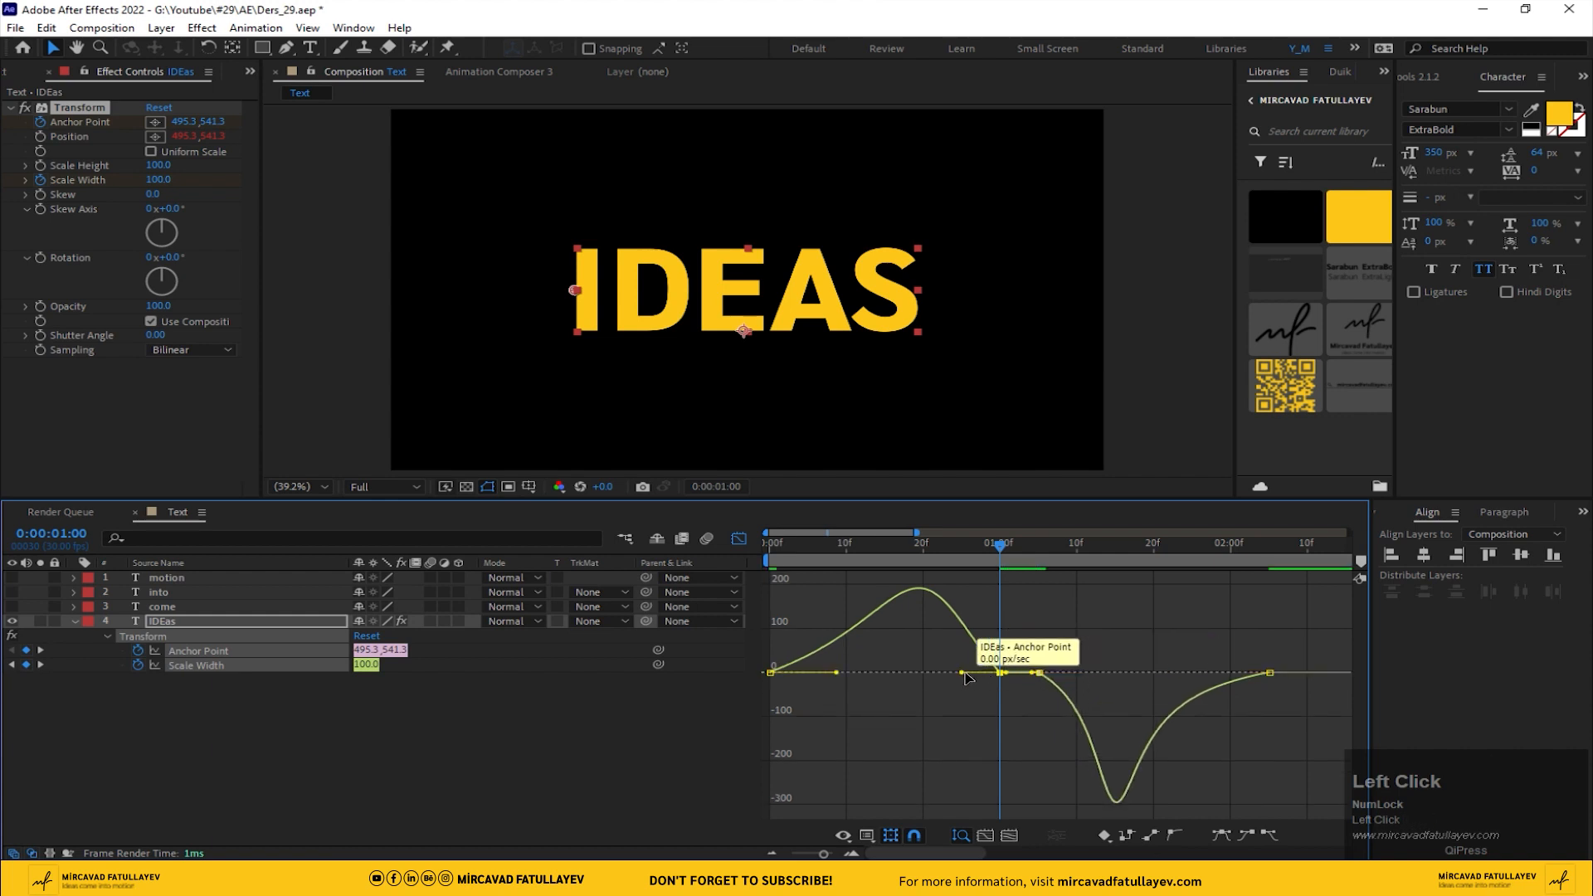
{"action": "left_click_drag", "start_coordinate": [961, 672], "coordinate": [939, 672]}
{"action": "left_click", "coordinate": [765, 554]}
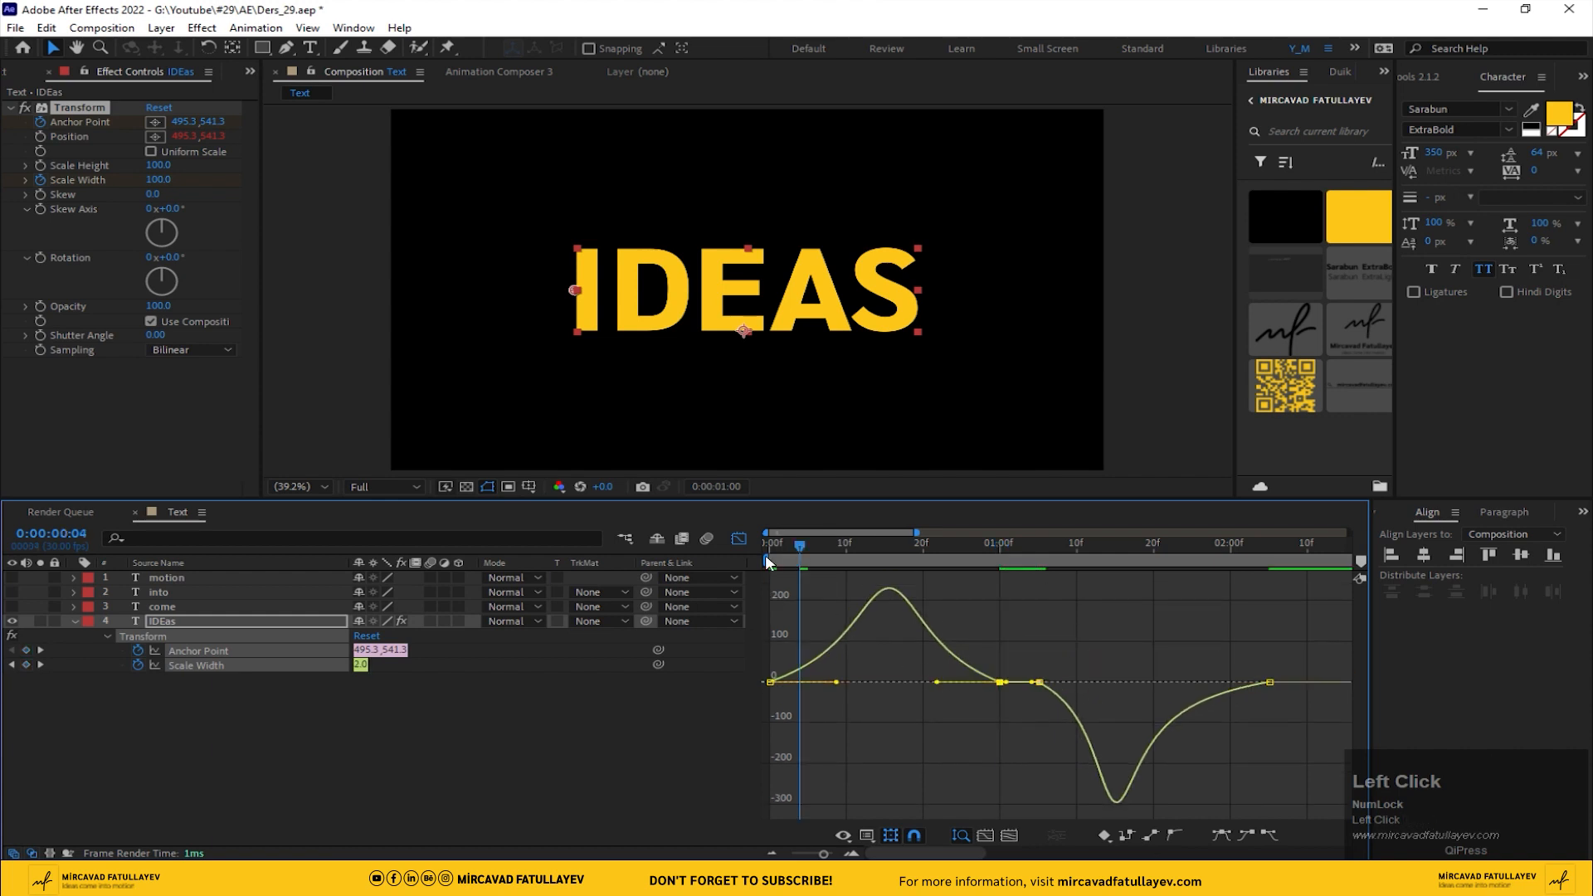
{"action": "key", "text": "space"}
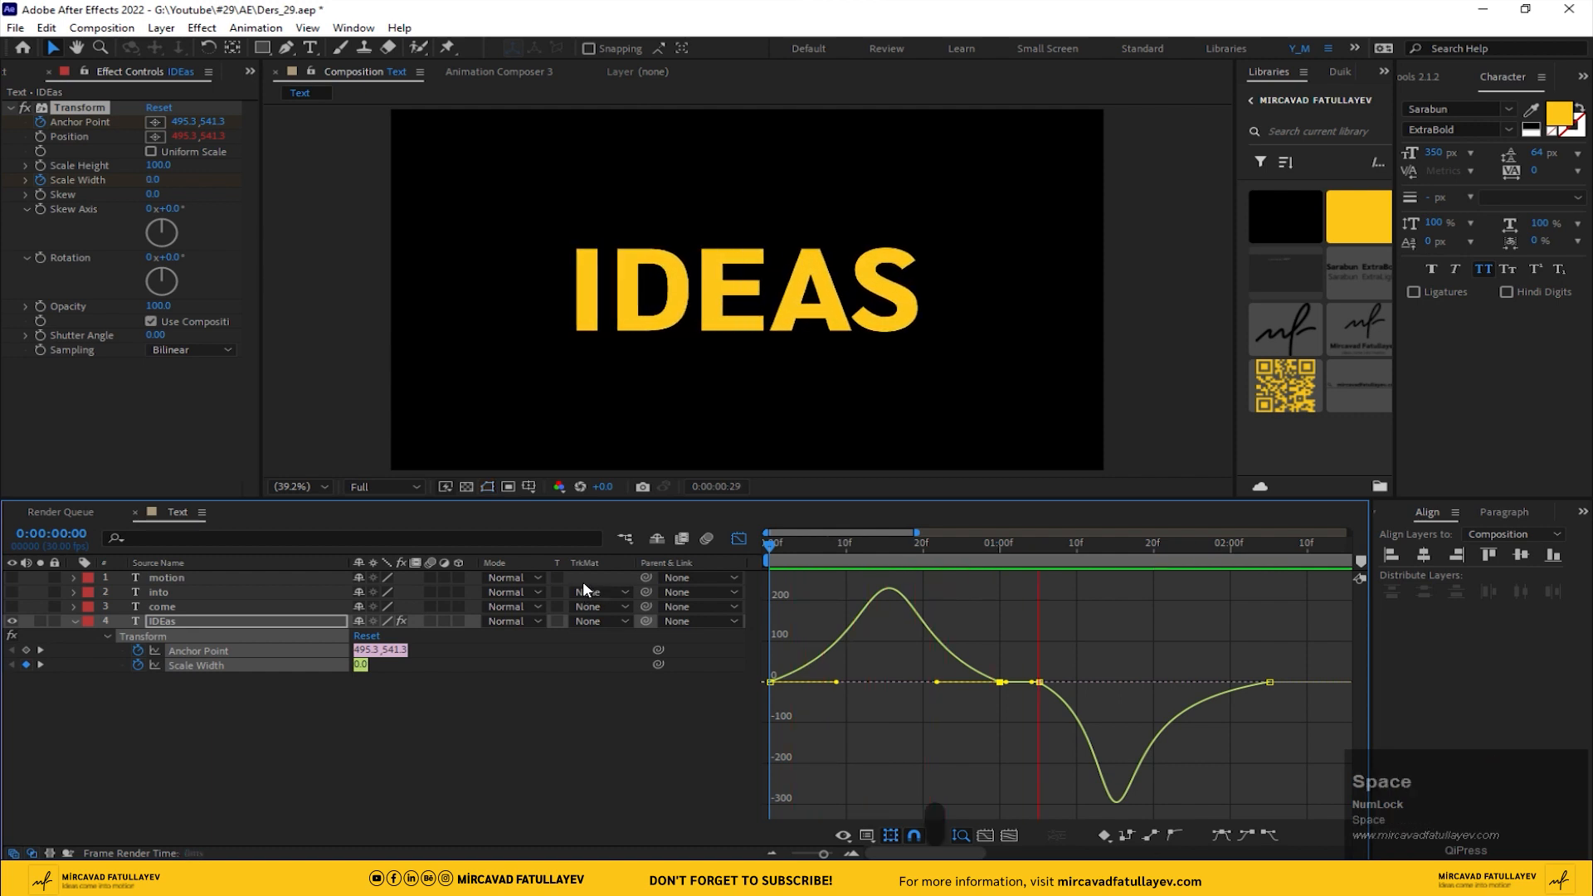
{"action": "left_click", "coordinate": [741, 539]}
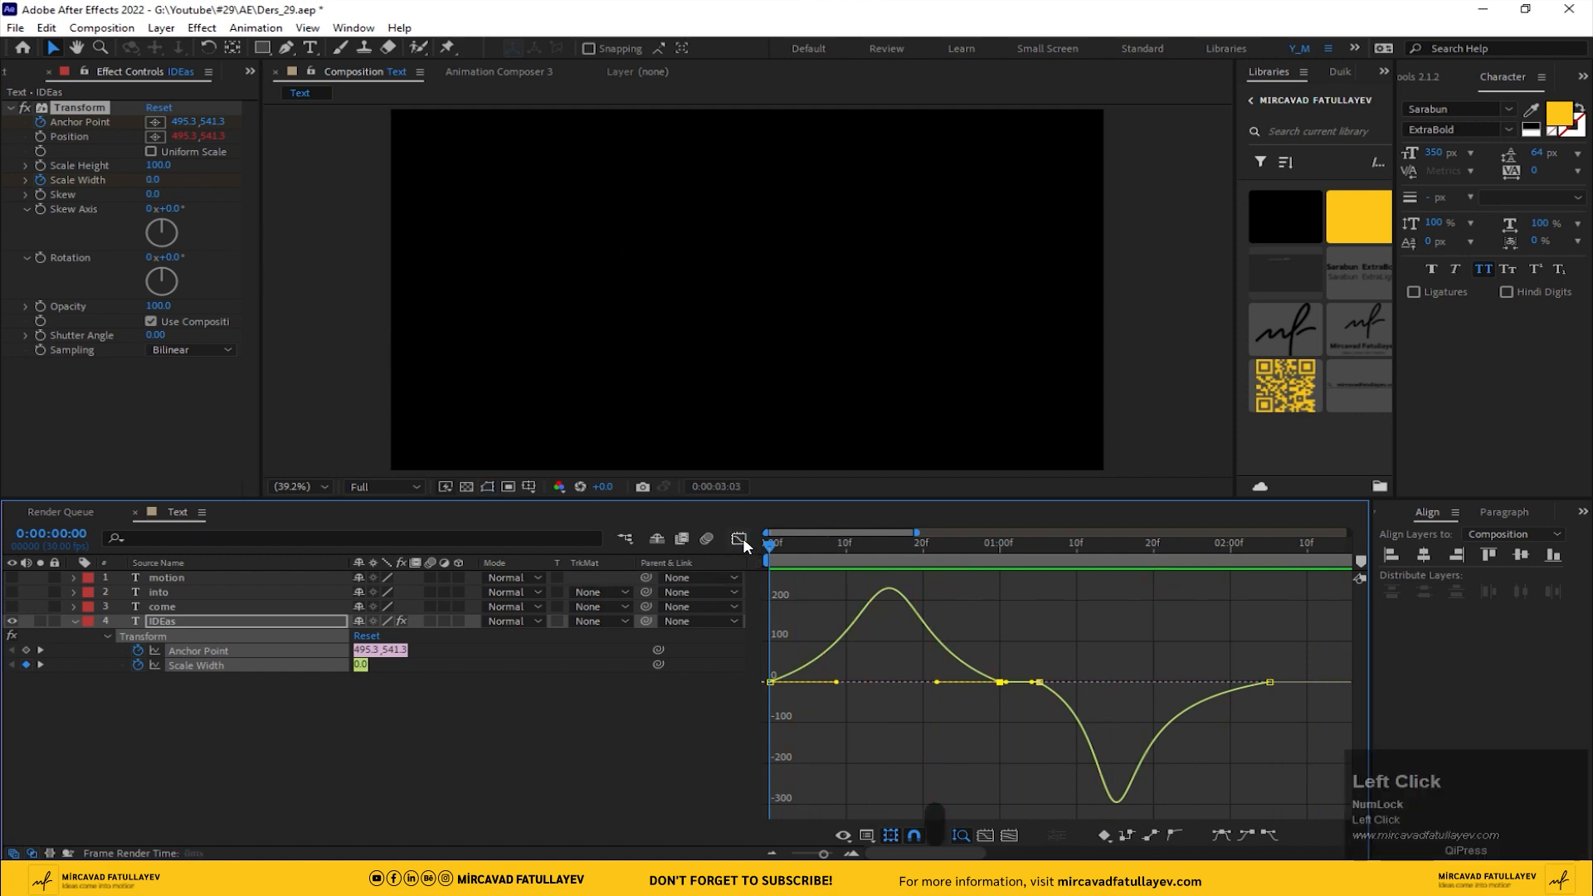
Step: Move the second Anchor Point keyframe and the last two Scale Width keyframes of IDEAS so they start at 0:00:01:10
{"action": "left_click_drag", "start_coordinate": [1034, 561], "coordinate": [948, 586]}
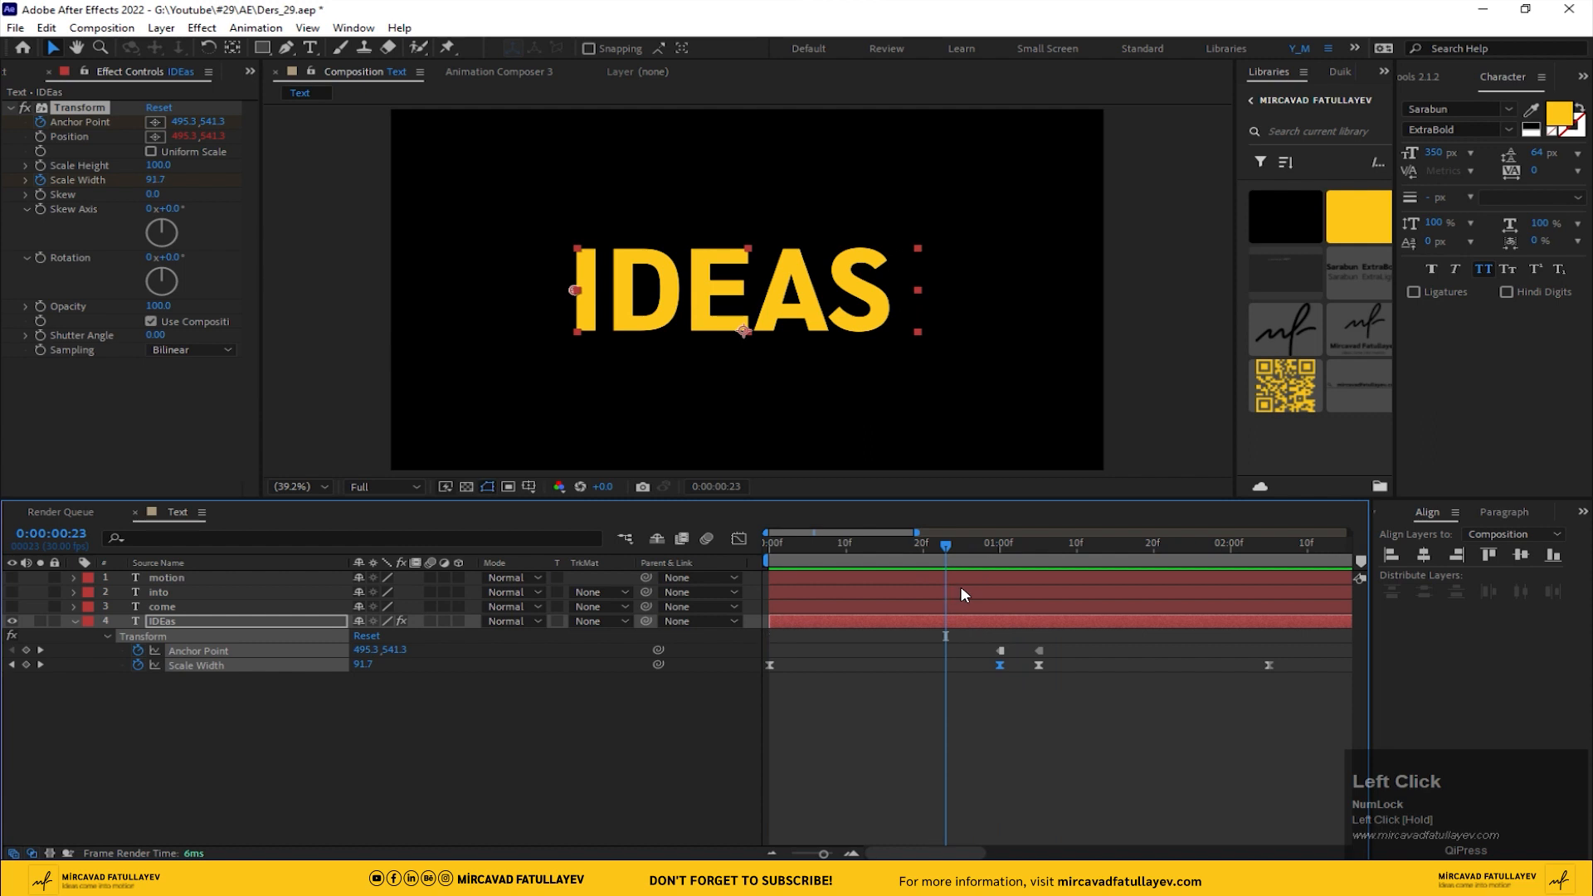
{"action": "key", "text": "minus"}
{"action": "key", "text": "minus"}
{"action": "key", "text": "minus"}
{"action": "left_click", "coordinate": [825, 556], "text": "shift"}
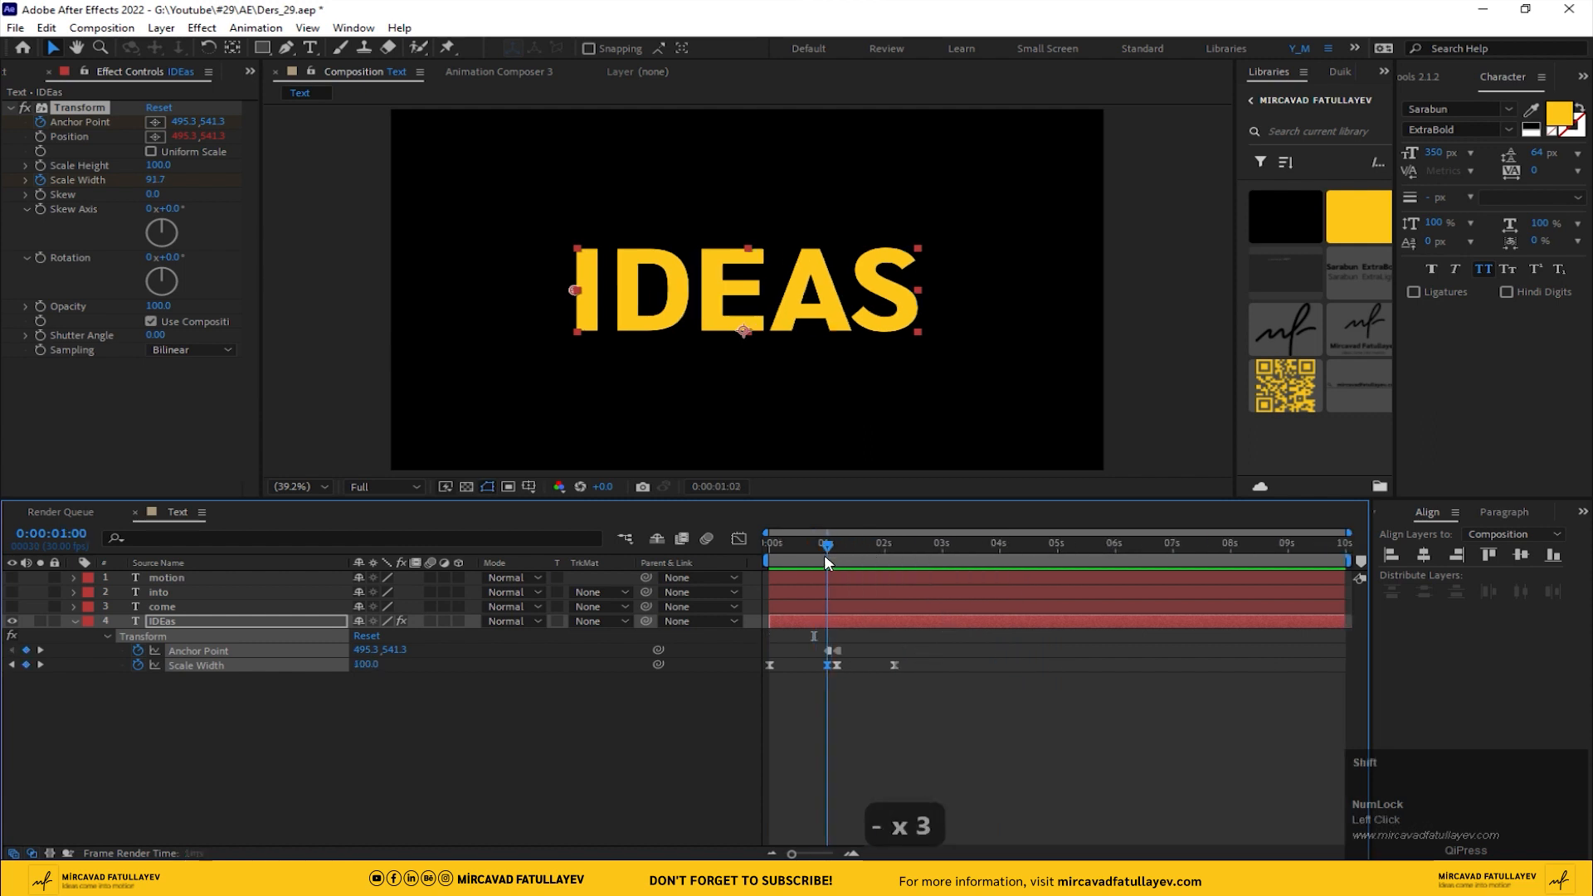
{"action": "key", "text": "shift+Page_Down"}
{"action": "left_click_drag", "start_coordinate": [944, 636], "coordinate": [848, 652]}
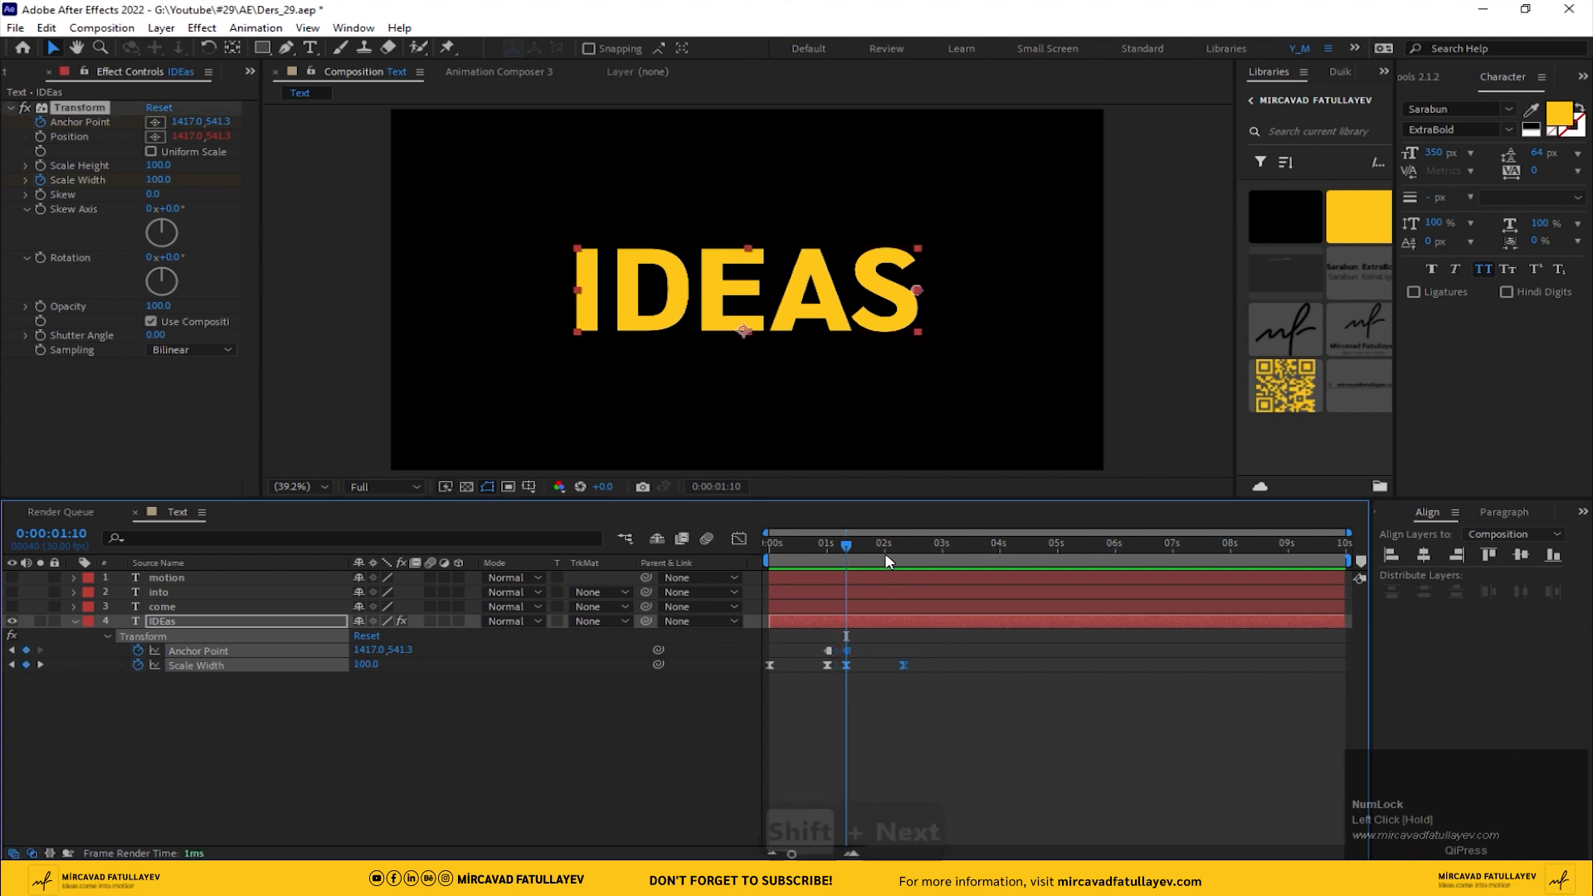
Step: End the work area at 0:00:02:10 and preview the IDEAS animation
{"action": "left_click", "coordinate": [905, 559]}
{"action": "key", "text": "n"}
{"action": "key", "text": "space"}
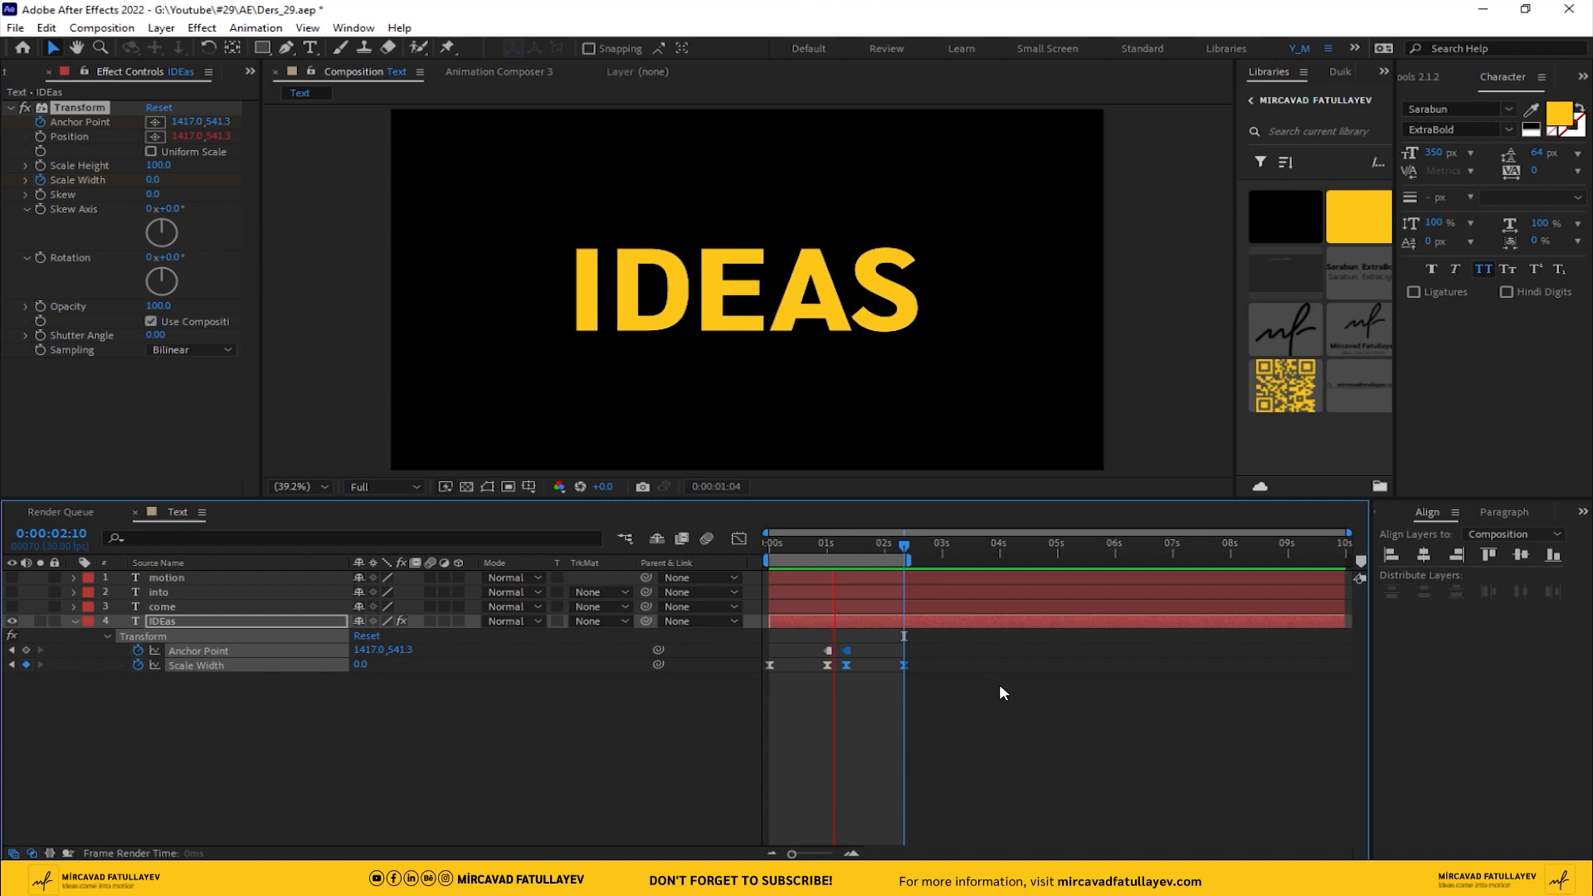
{"action": "key", "text": "space"}
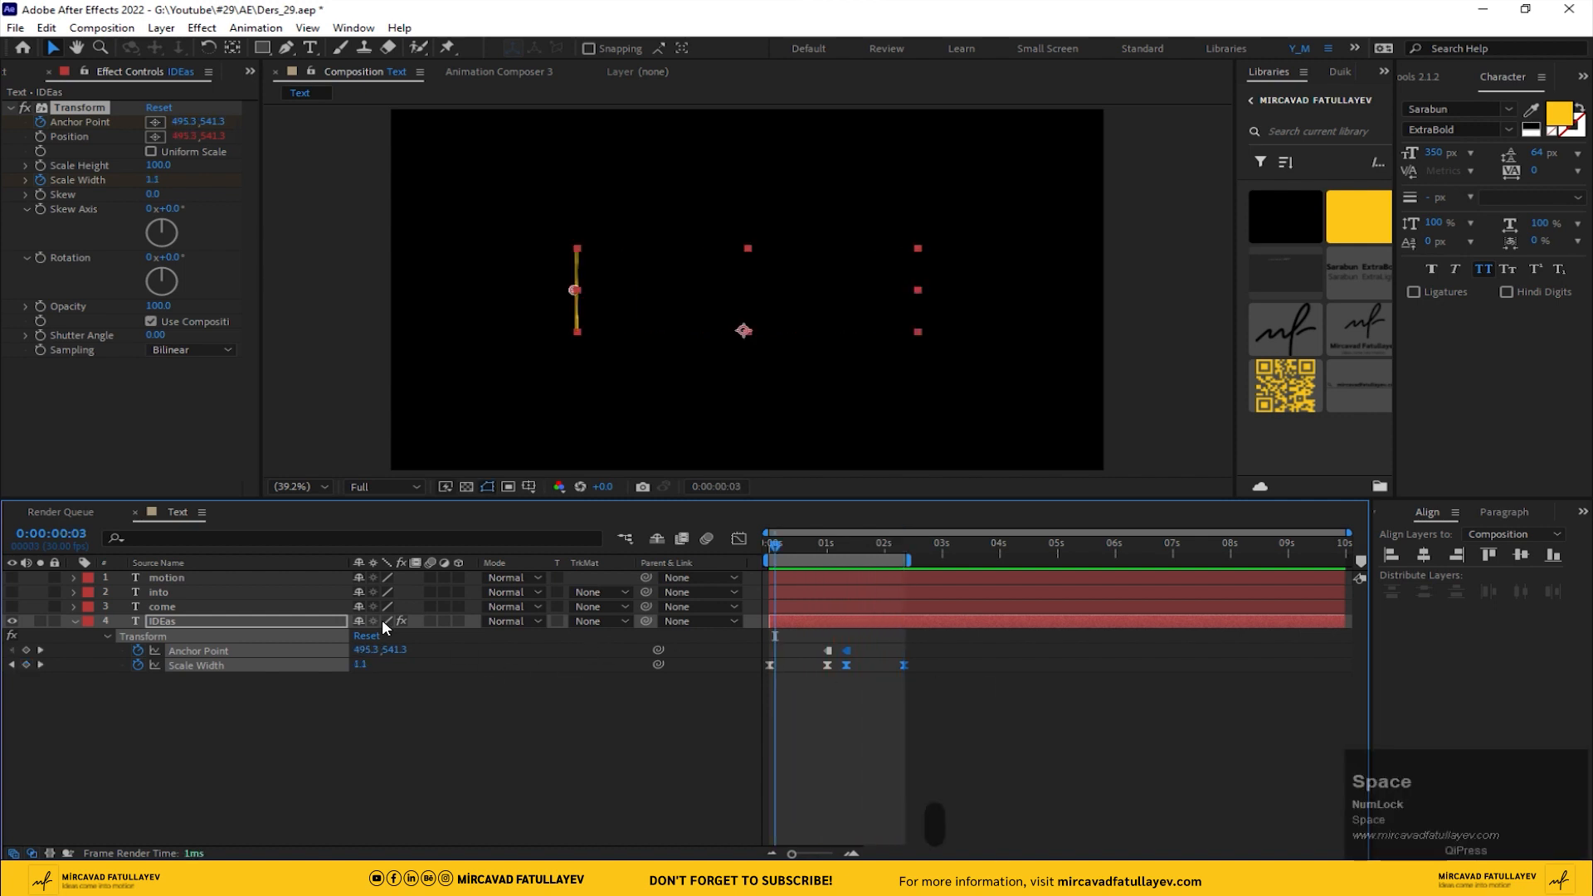
Step: Enable motion blur for all four text layers and for the composition
{"action": "left_click", "coordinate": [430, 620]}
{"action": "left_click_drag", "start_coordinate": [804, 541], "coordinate": [689, 563]}
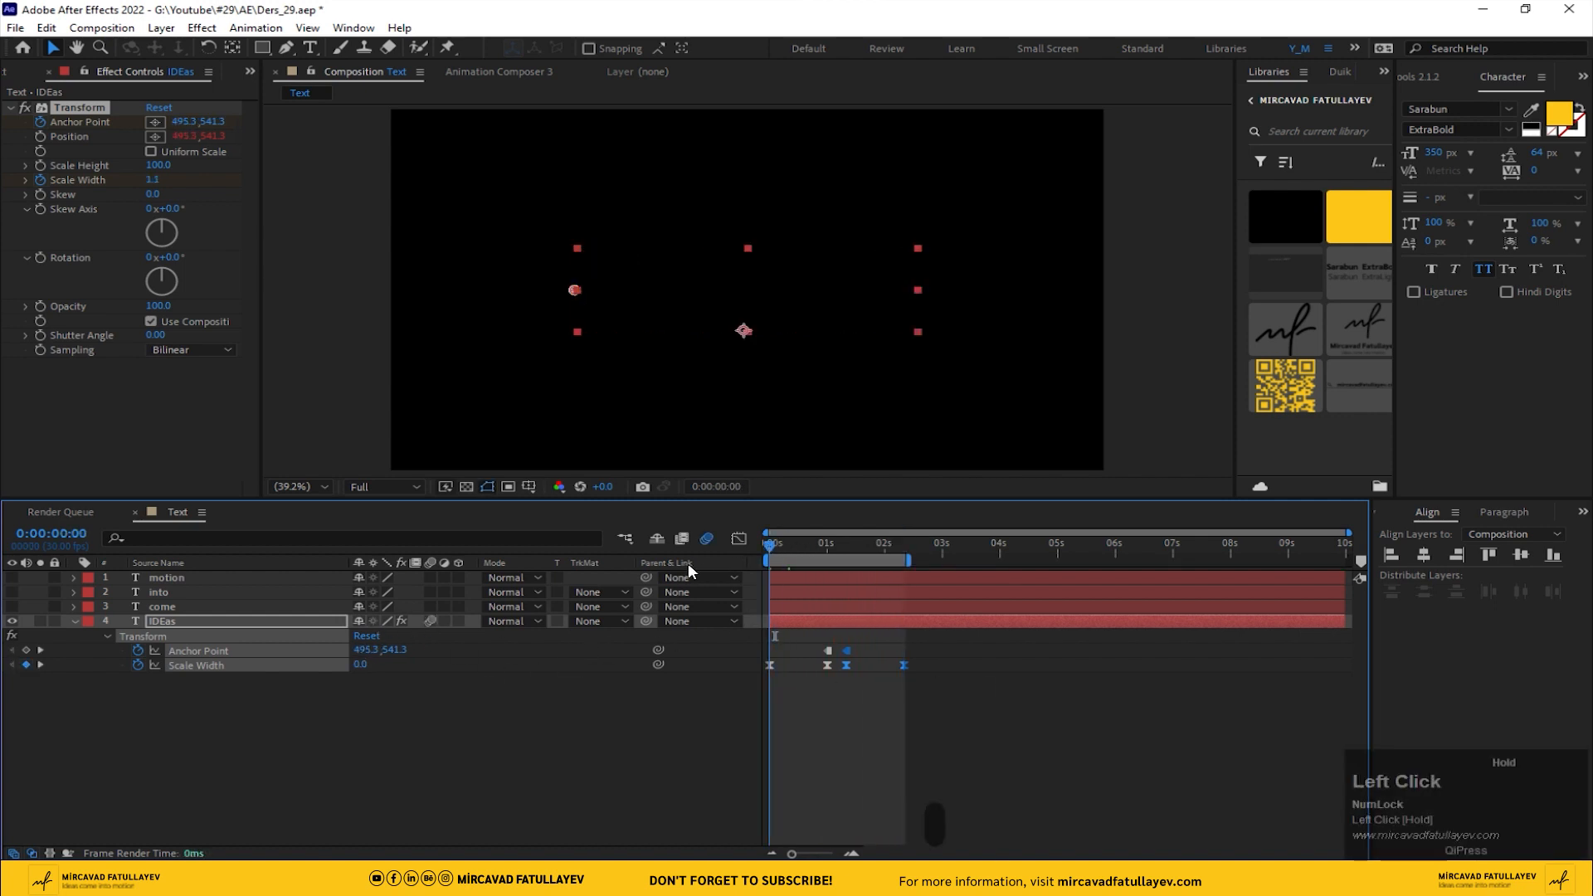
{"action": "left_click", "coordinate": [481, 691]}
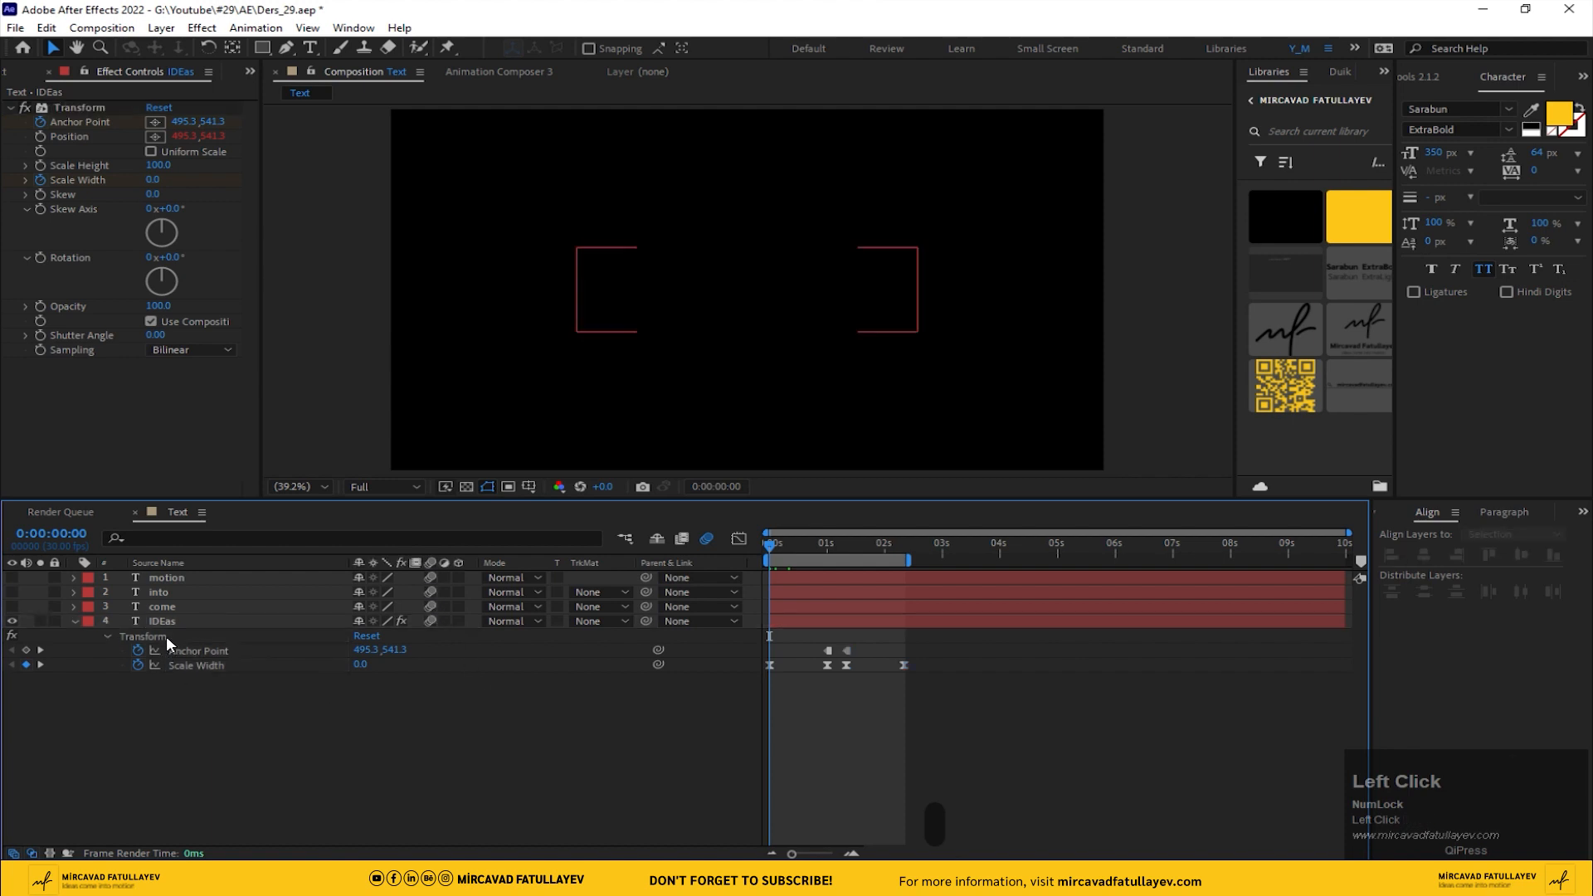
Step: Copy the Transform effect from the IDEAS layer and paste it onto the come, into and motion layers
{"action": "left_click", "coordinate": [166, 637]}
{"action": "key", "text": "ctrl+c"}
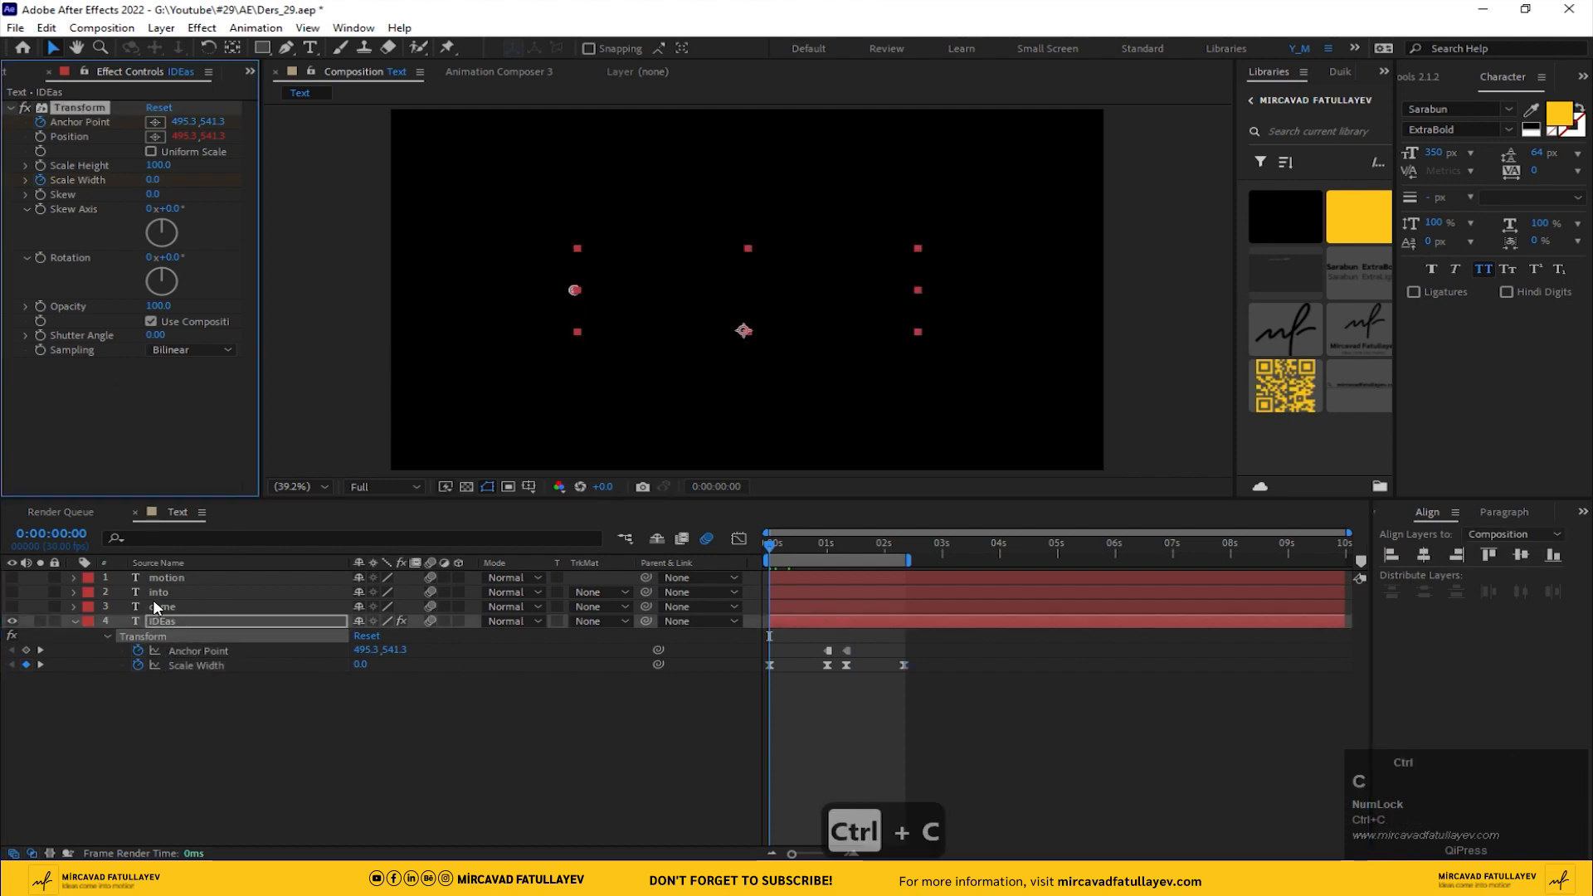
{"action": "left_click", "coordinate": [478, 607]}
{"action": "left_click", "coordinate": [478, 582], "text": "shift"}
{"action": "key", "text": "ctrl+v"}
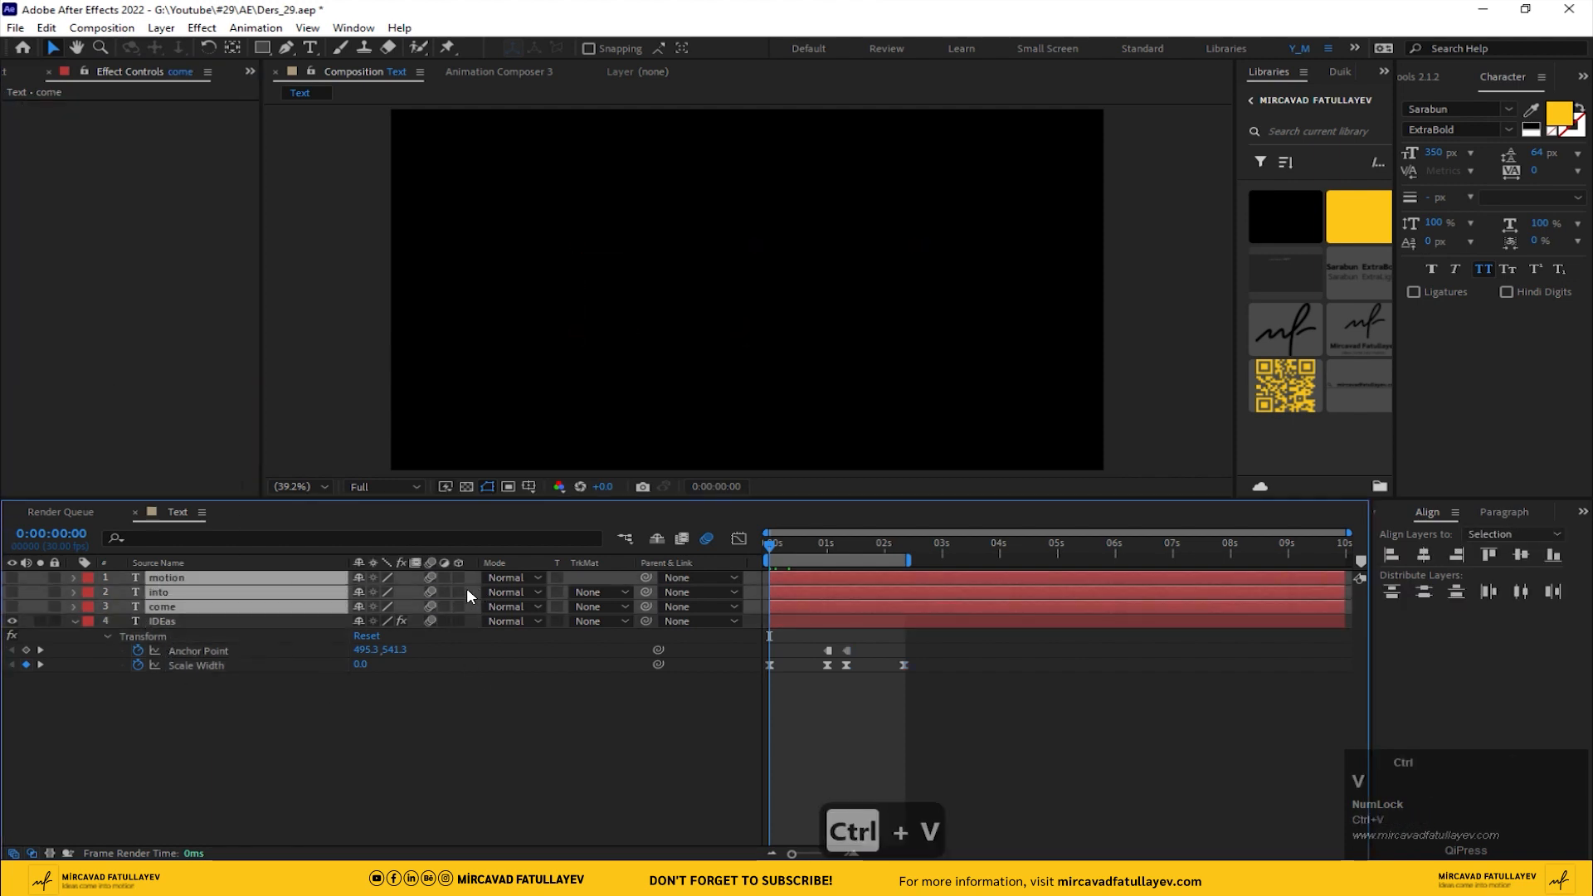
{"action": "left_click", "coordinate": [355, 750]}
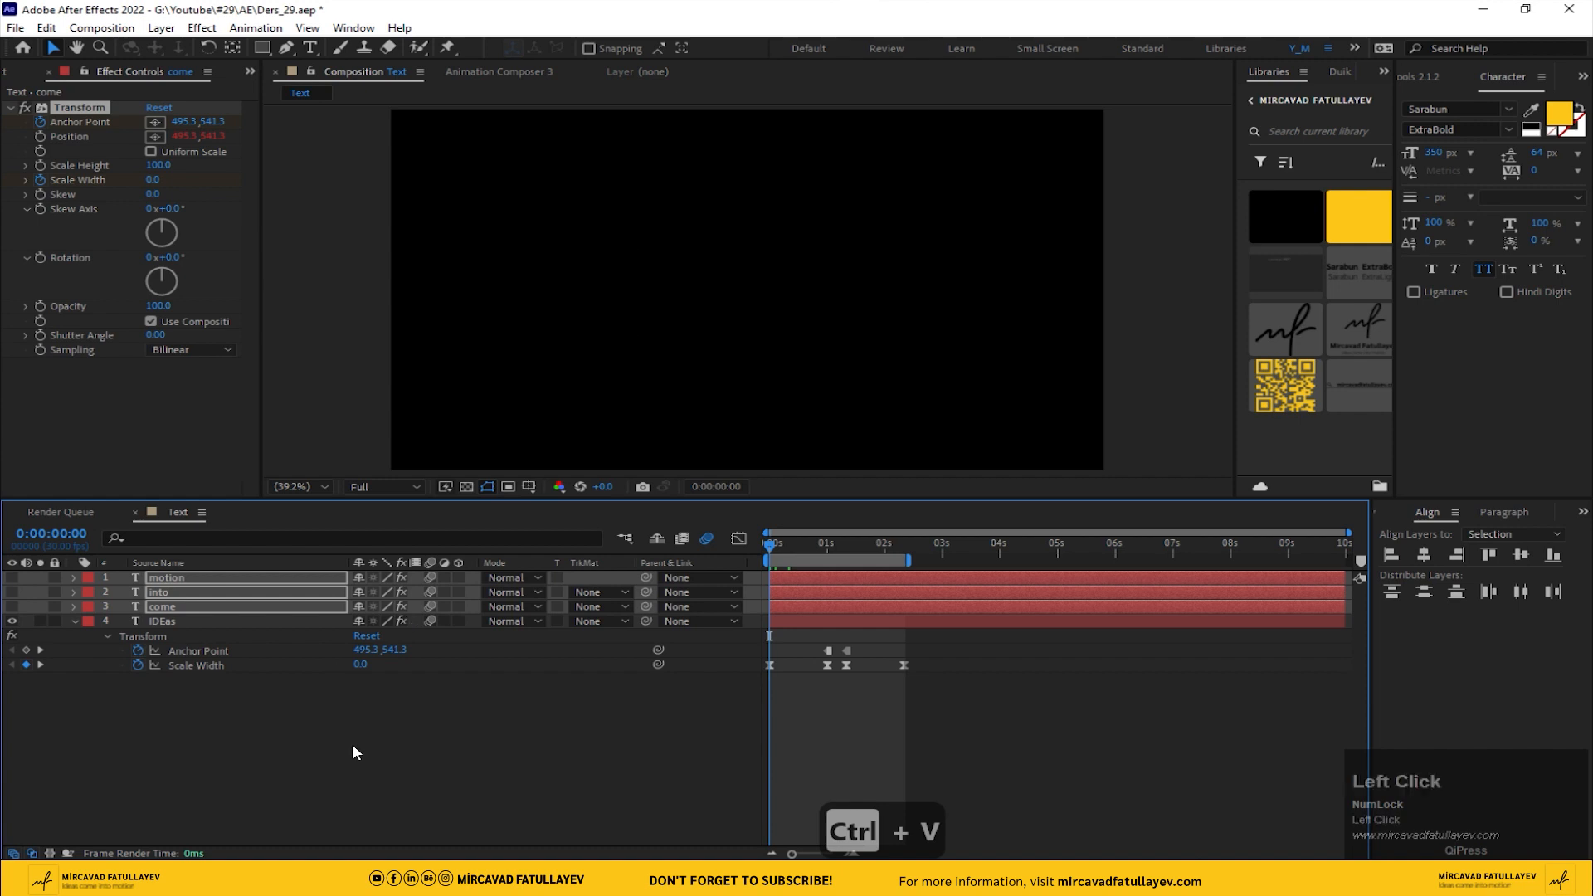
Step: Show the come layer with its keyframes, shift it to start at 0:00:01:10, and extend the work area to about 5 seconds
{"action": "left_click", "coordinate": [184, 606]}
{"action": "key", "text": "u"}
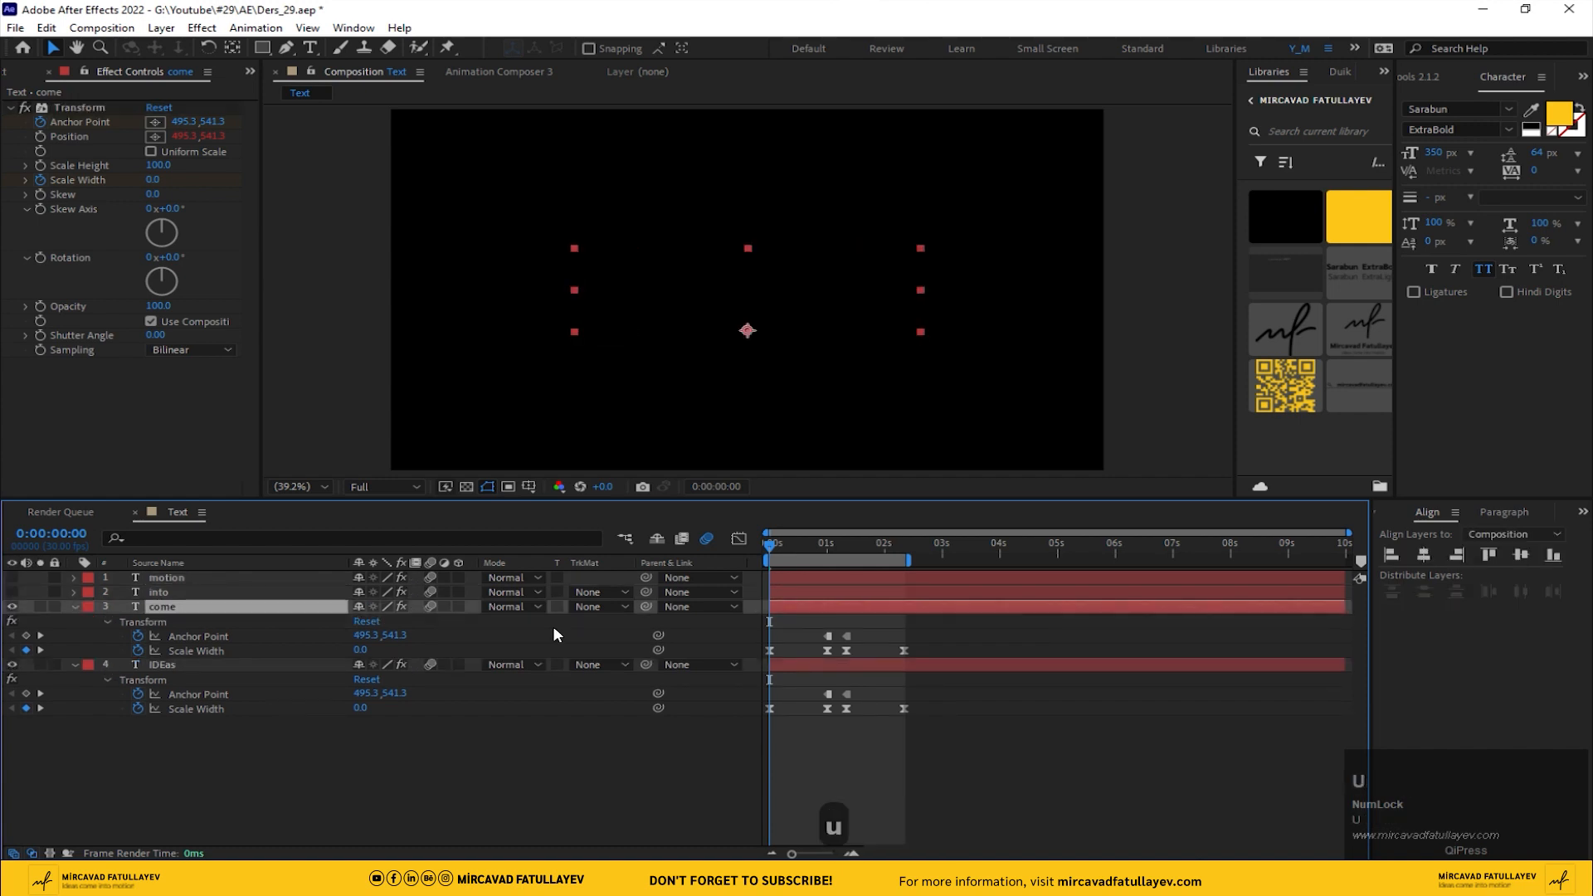
{"action": "left_click", "coordinate": [845, 543]}
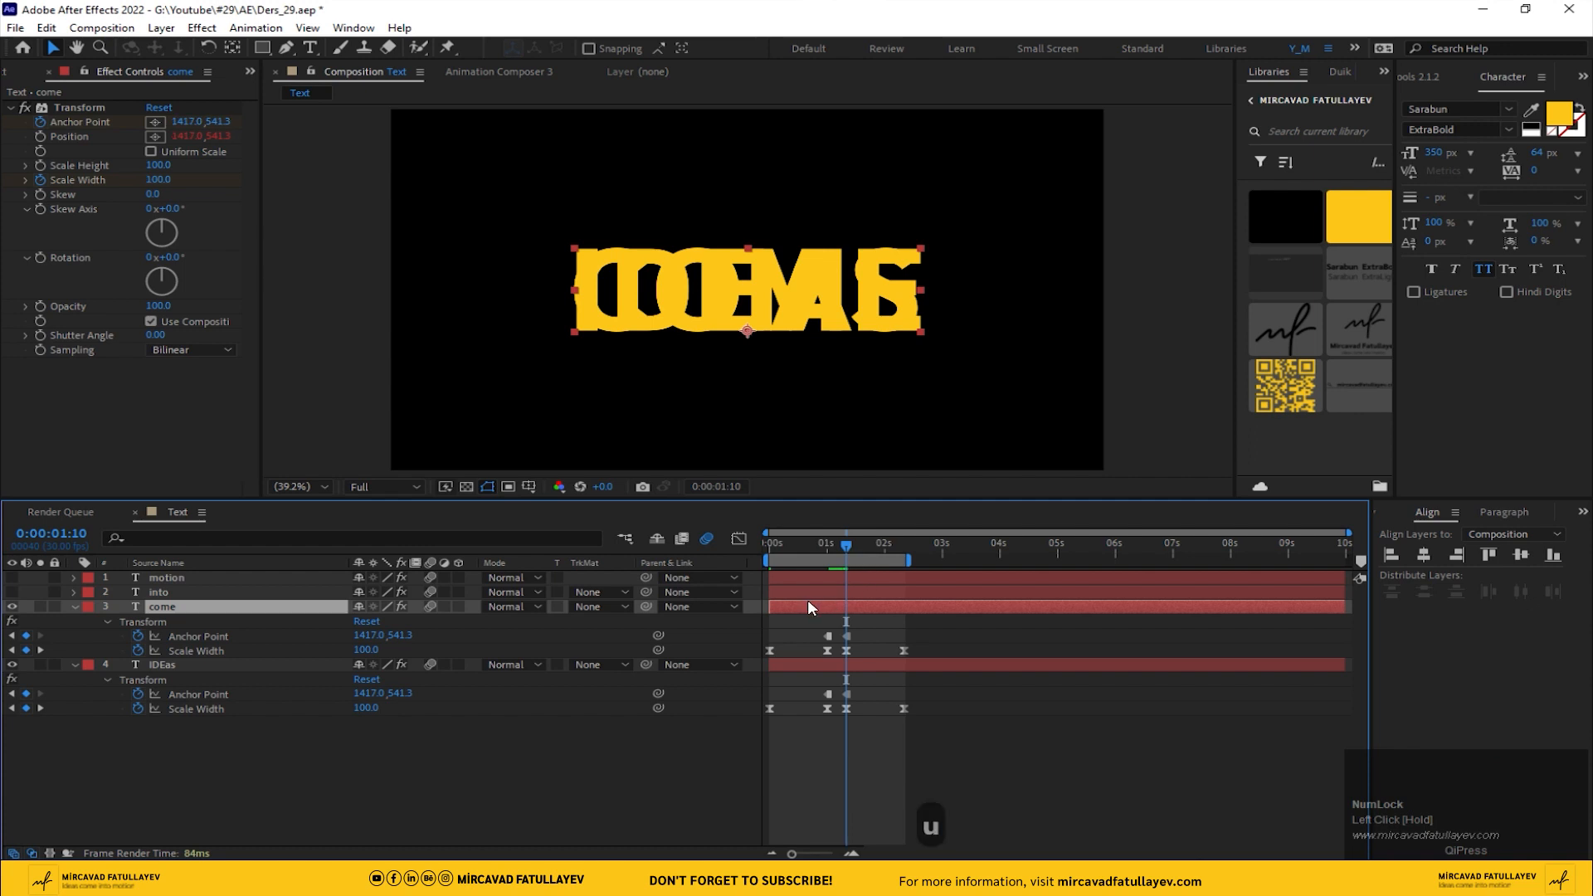
{"action": "left_click_drag", "start_coordinate": [808, 607], "coordinate": [1058, 560]}
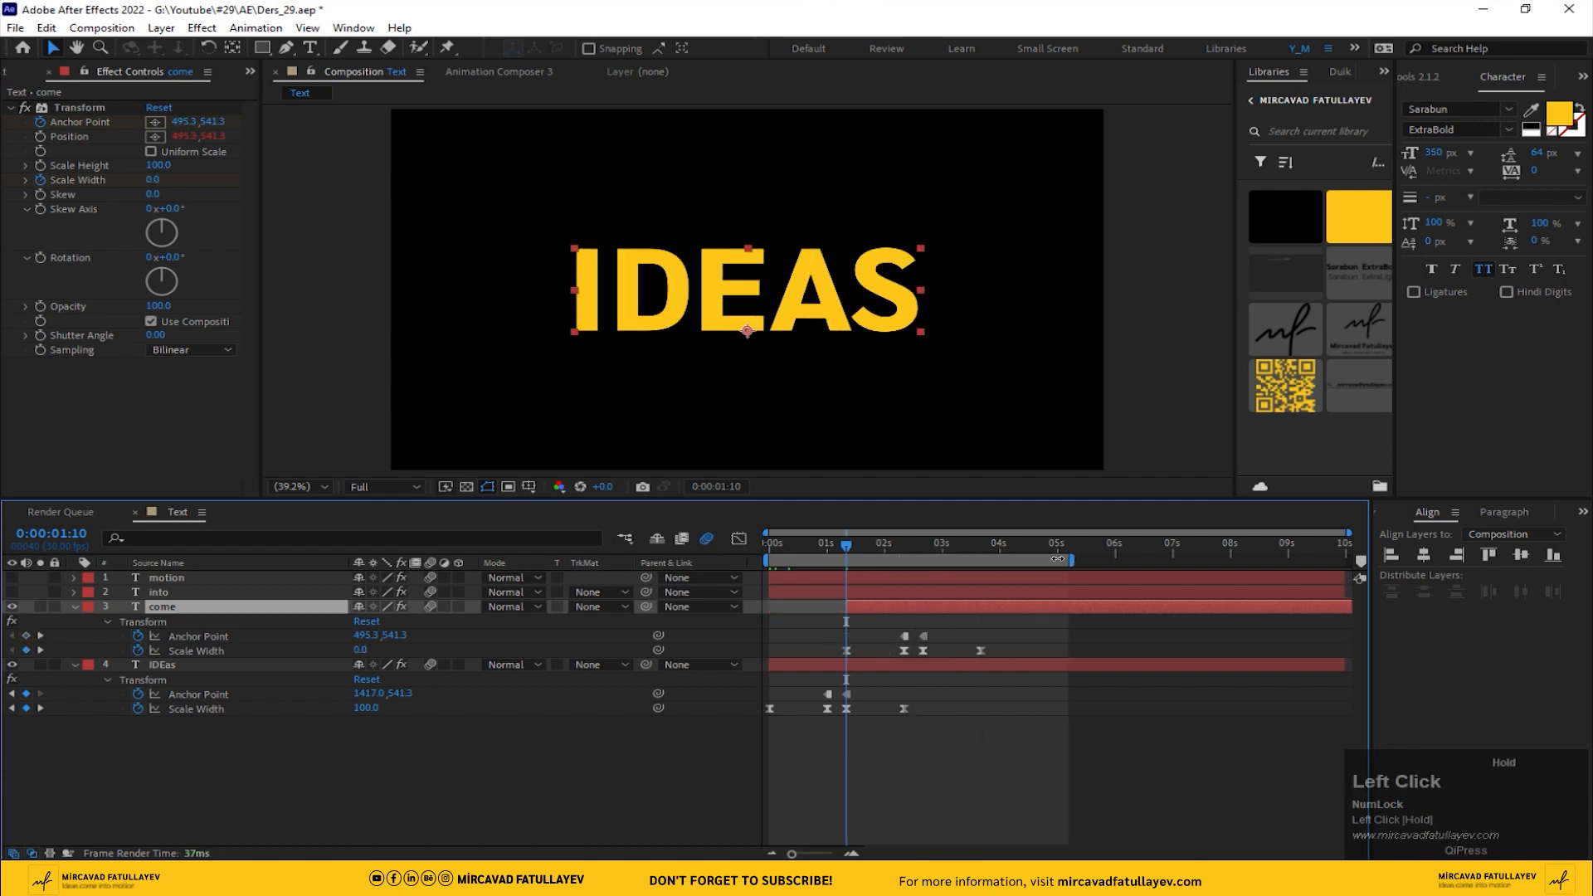
Step: Preview the transition from IDEAS to COME, starting around the 1-second mark
{"action": "left_click", "coordinate": [821, 545]}
{"action": "key", "text": "space"}
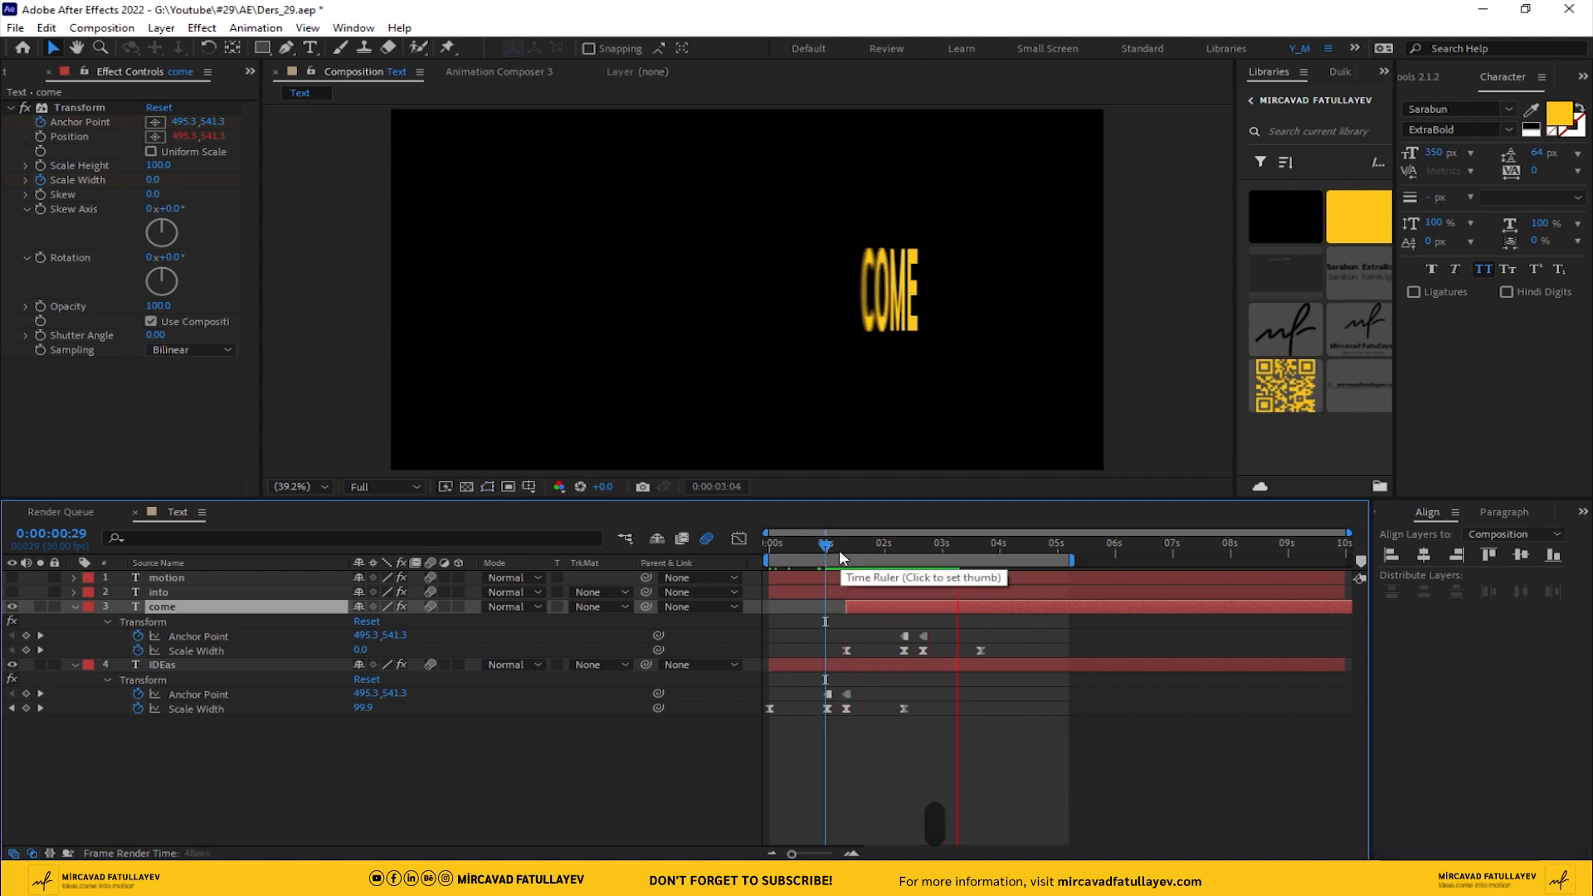
{"action": "left_click_drag", "start_coordinate": [839, 549], "coordinate": [832, 553]}
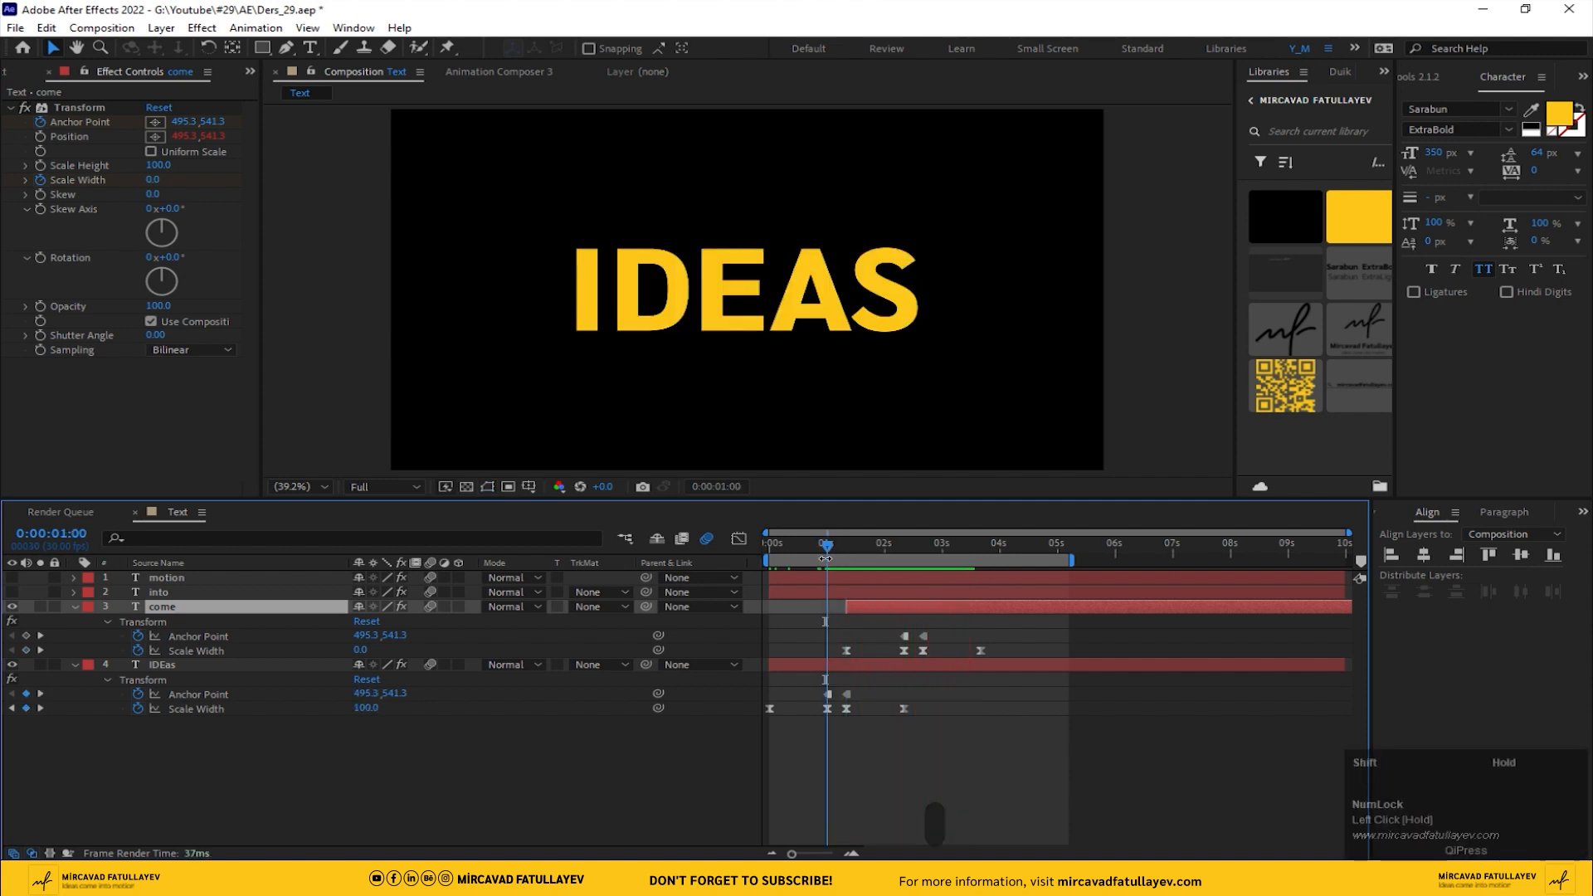
{"action": "key", "text": "space"}
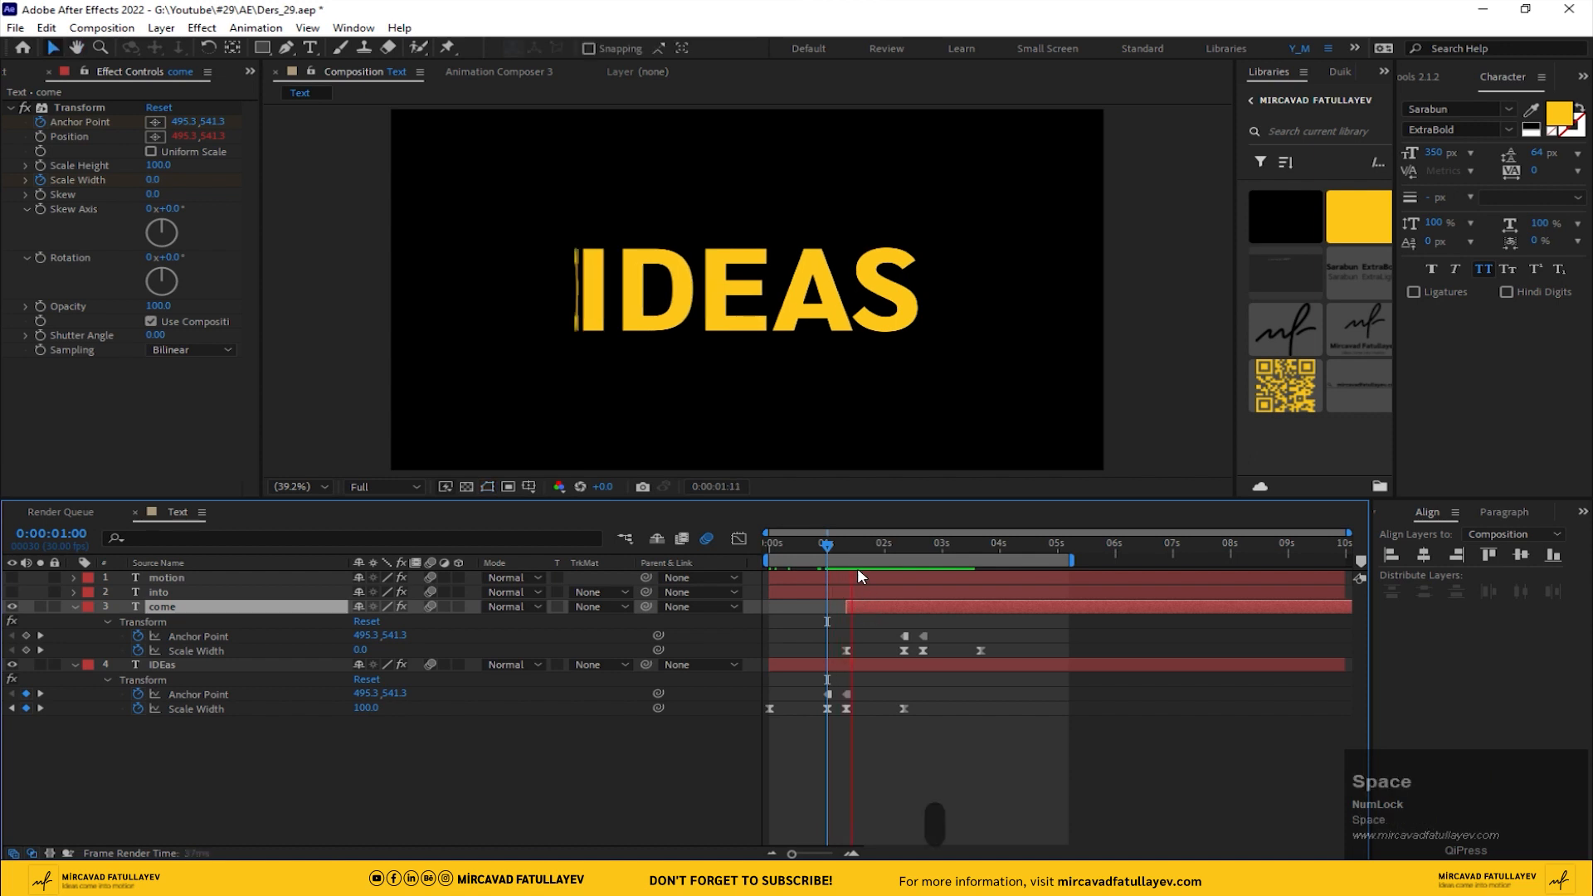
Step: Show the into layer with its keyframes and shift it to start at 0:00:02:20, on COME's second Anchor Point keyframe
{"action": "left_click_drag", "start_coordinate": [840, 551], "coordinate": [923, 553]}
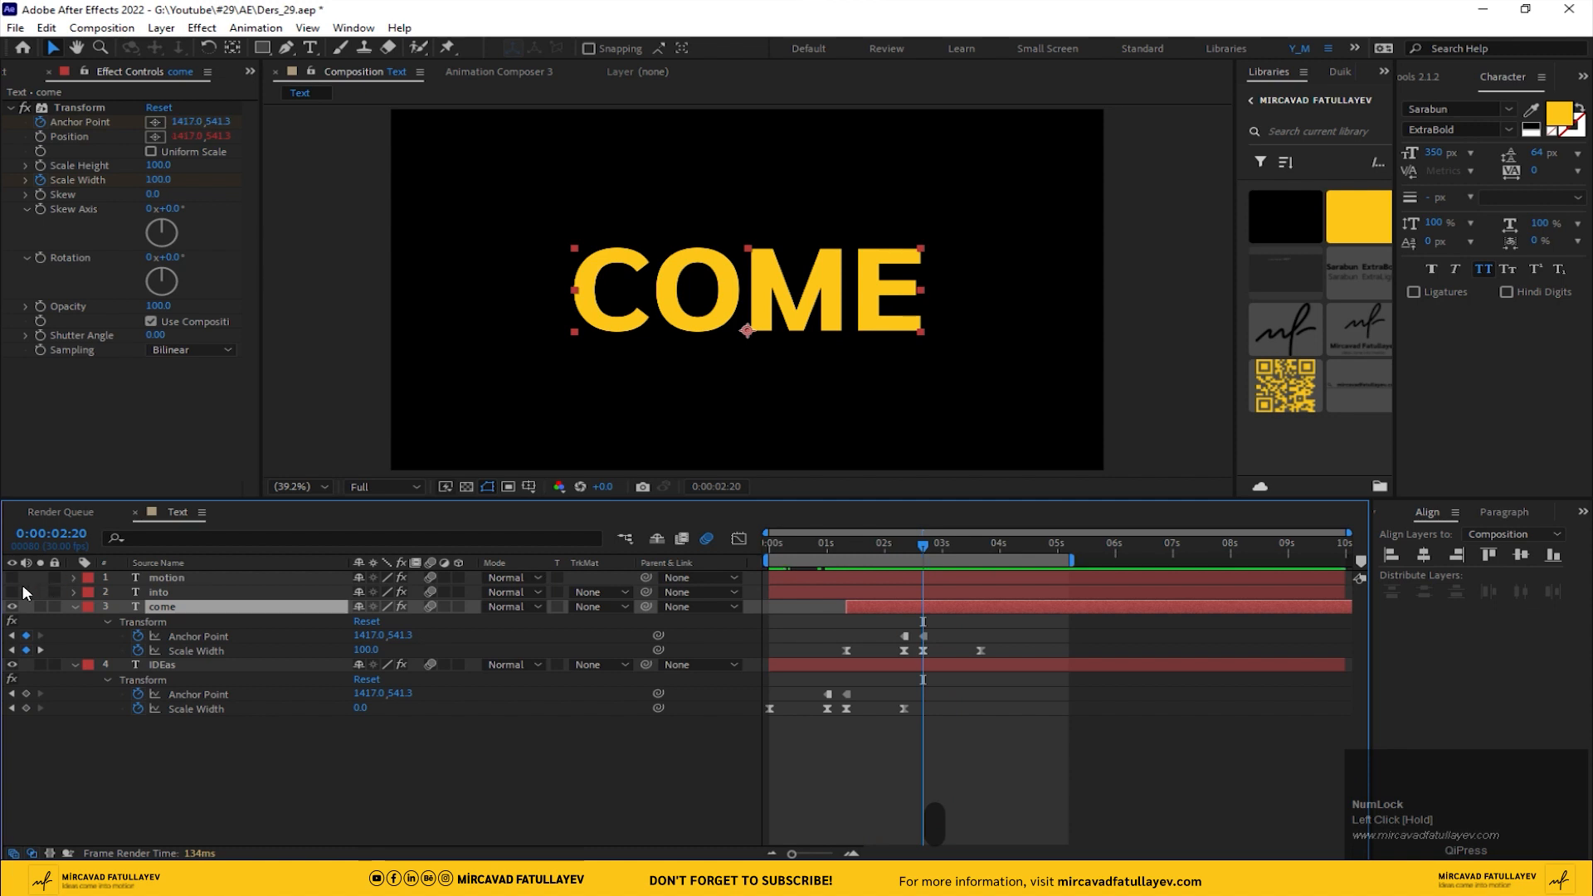
{"action": "left_click", "coordinate": [80, 108]}
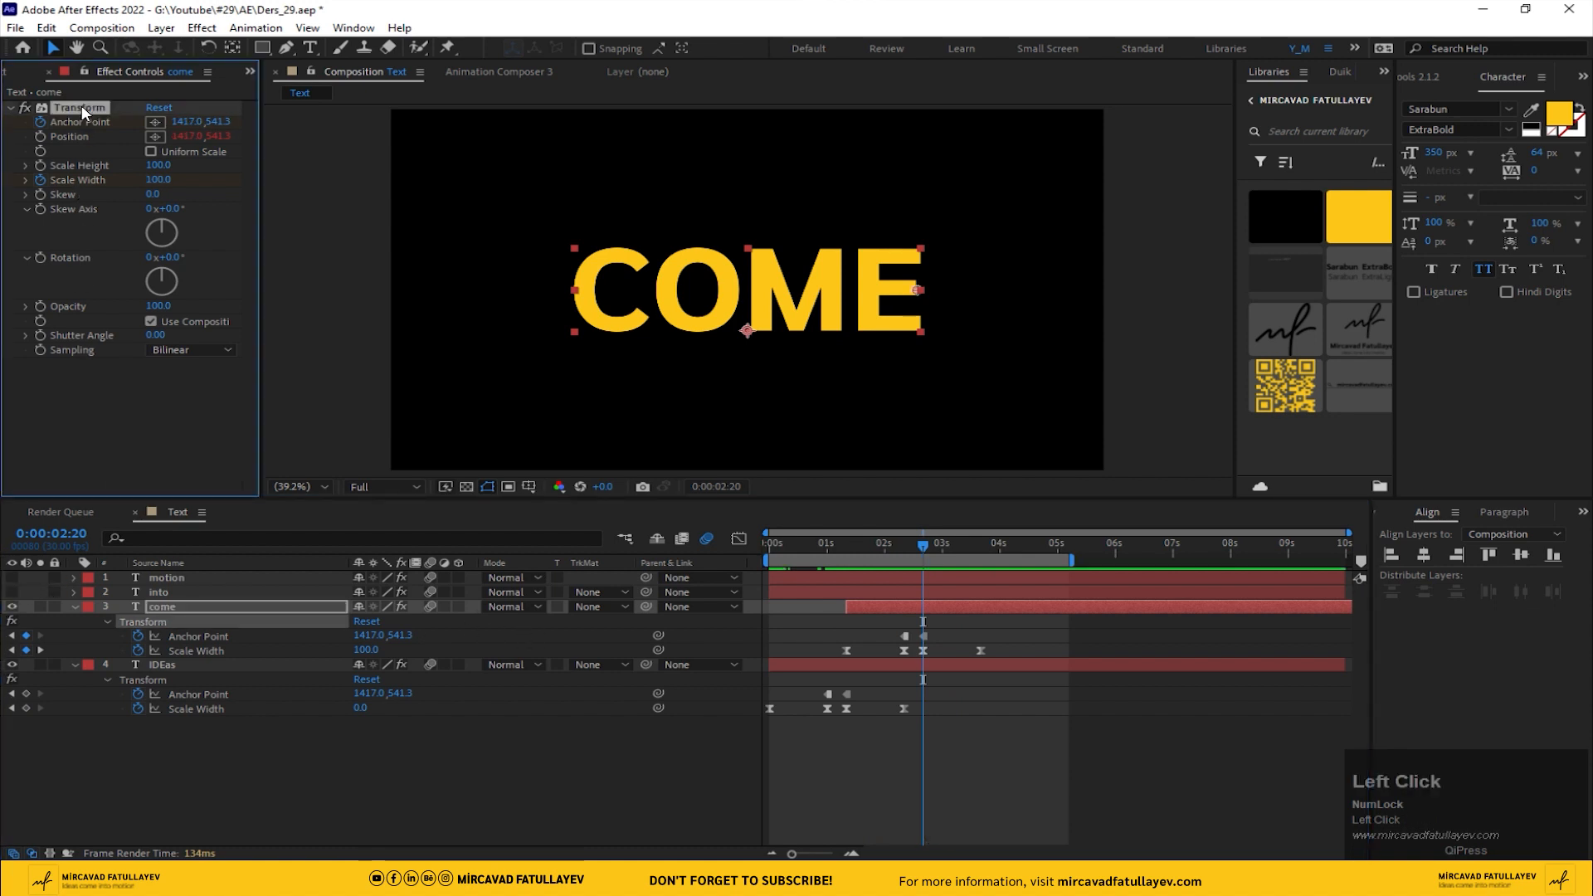
{"action": "left_click", "coordinate": [164, 591]}
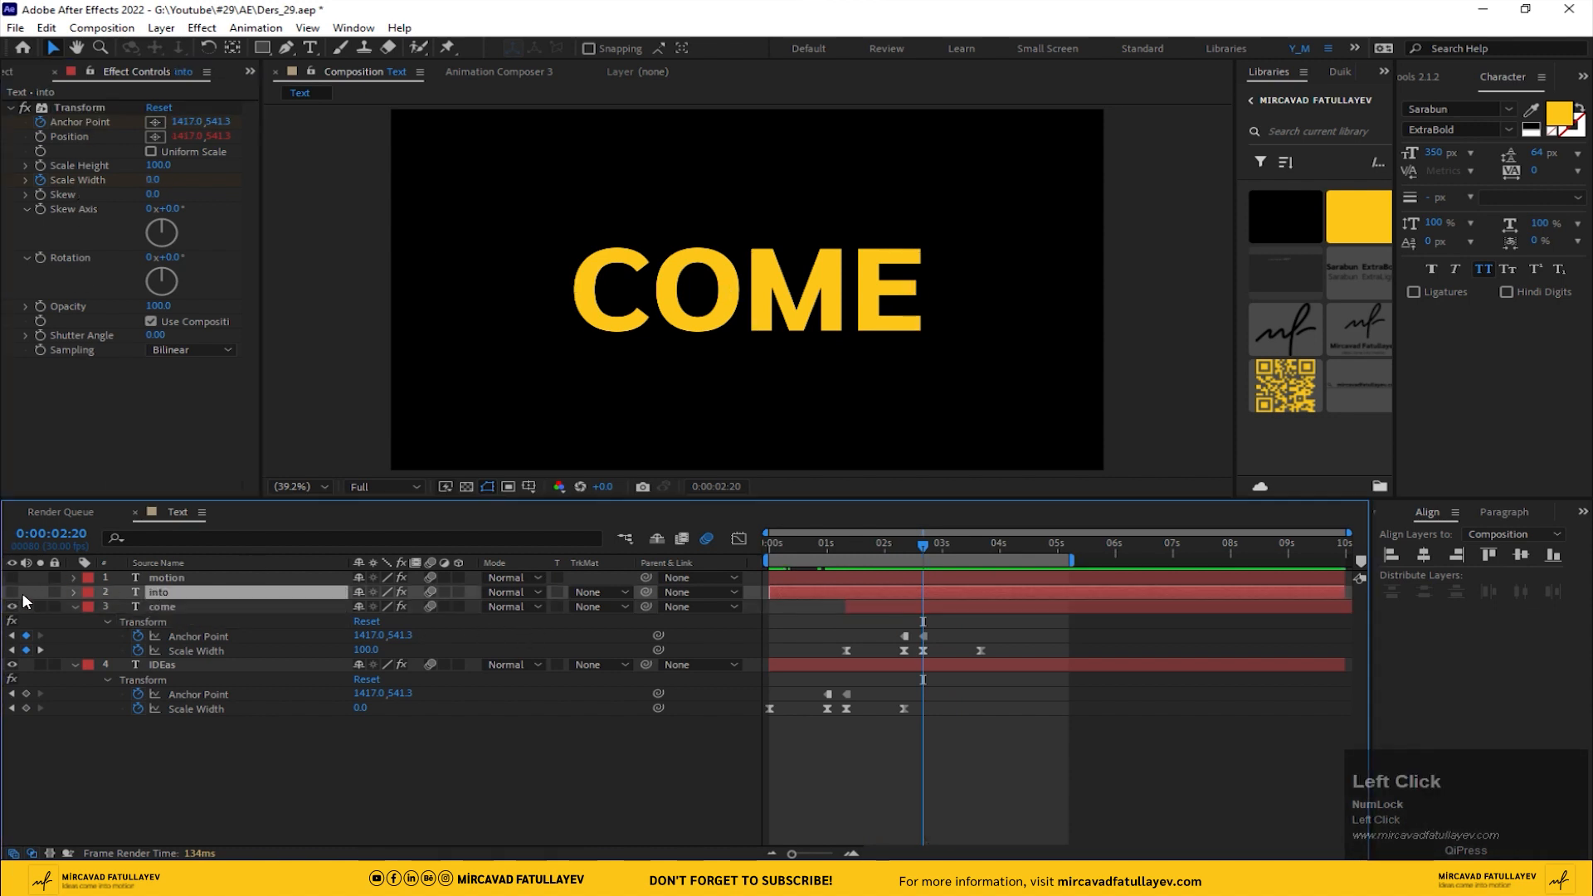
{"action": "left_click", "coordinate": [11, 591]}
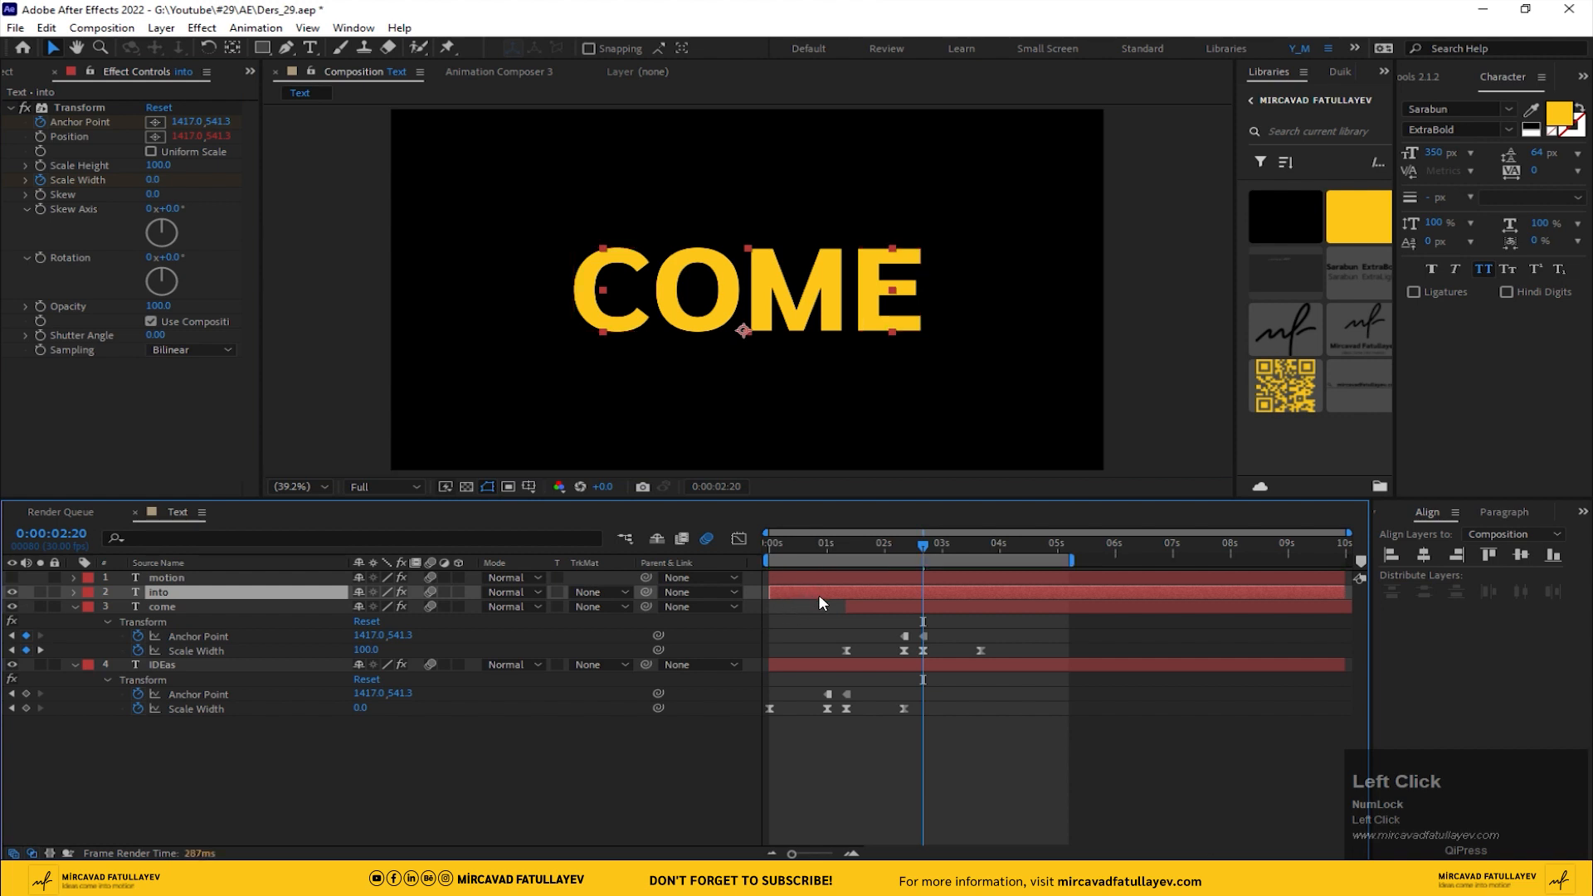
{"action": "key", "text": "u"}
{"action": "left_click_drag", "start_coordinate": [850, 590], "coordinate": [1003, 608]}
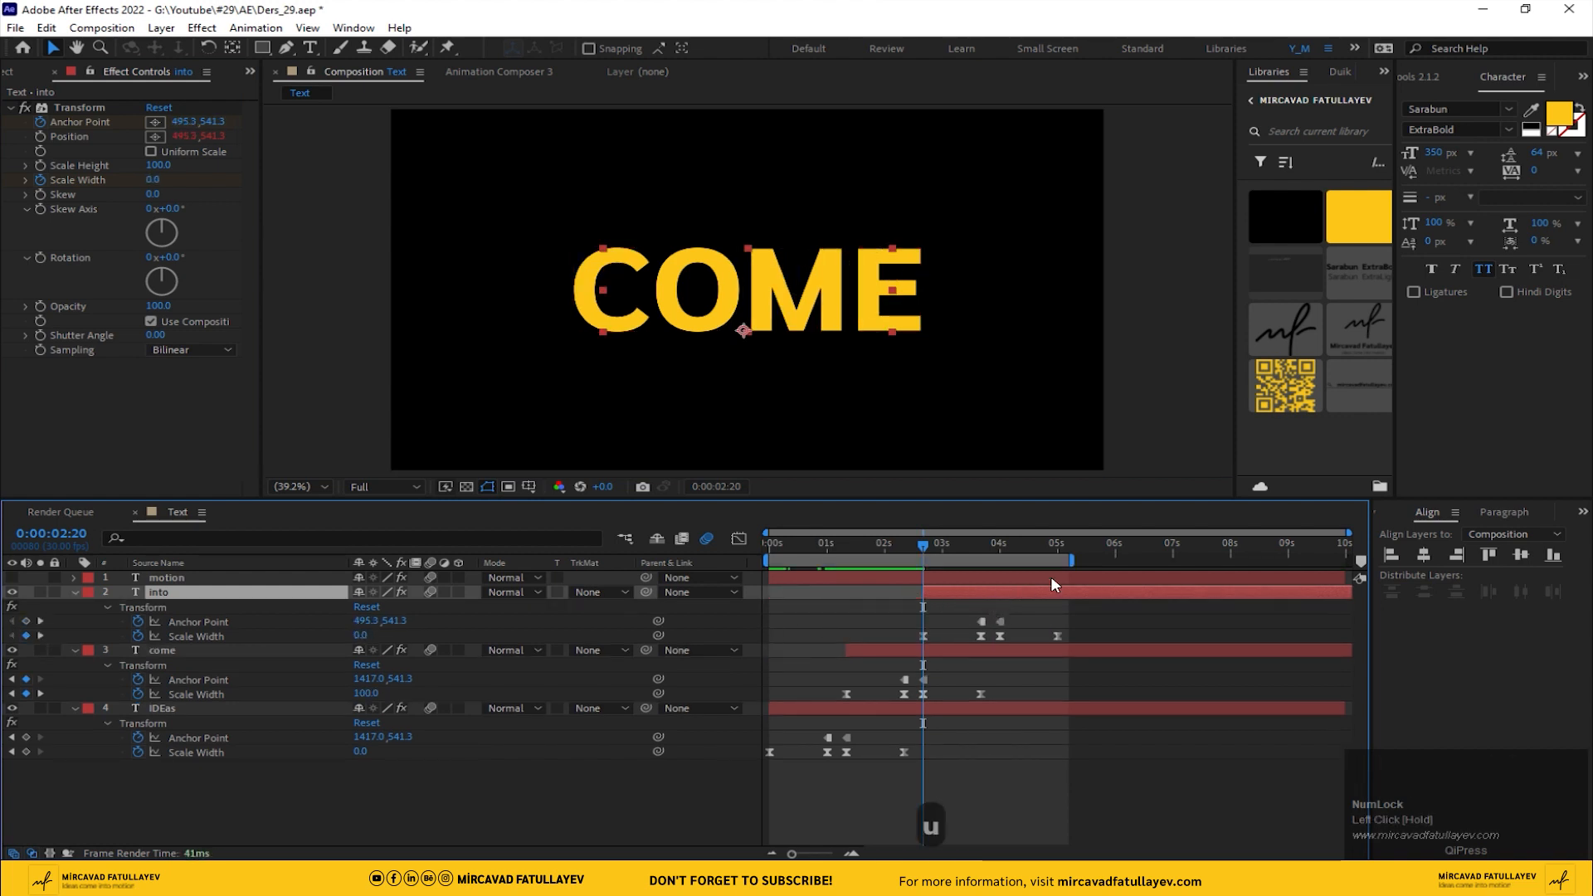
Step: Extend the work area to about 8 seconds and preview the animation from the start
{"action": "left_click_drag", "start_coordinate": [1075, 558], "coordinate": [1247, 559]}
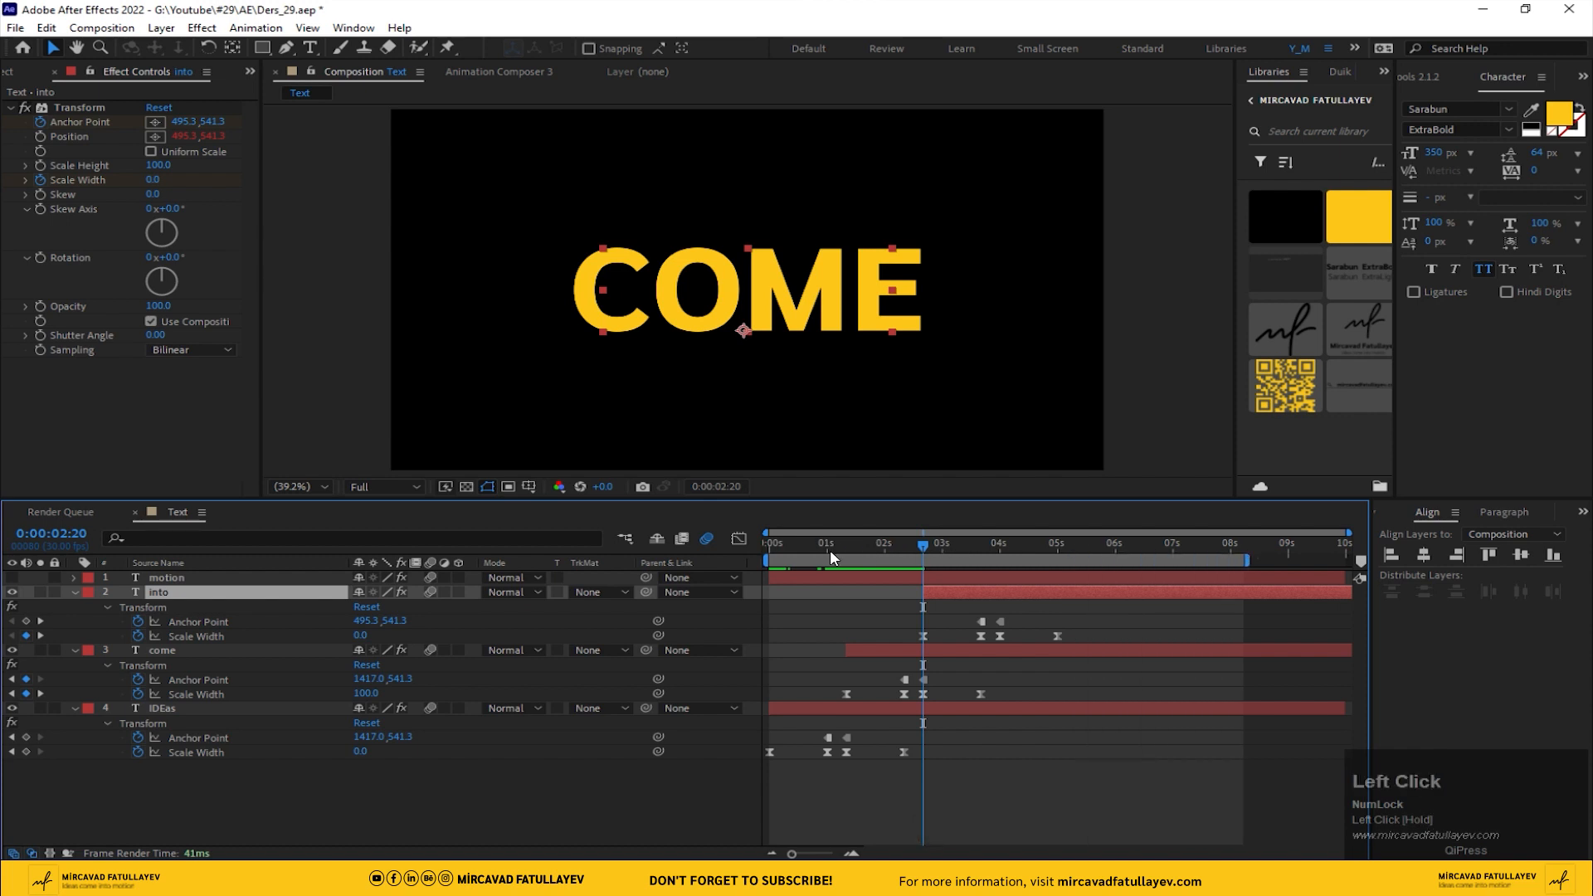
{"action": "left_click_drag", "start_coordinate": [830, 550], "coordinate": [674, 575]}
{"action": "key", "text": "space"}
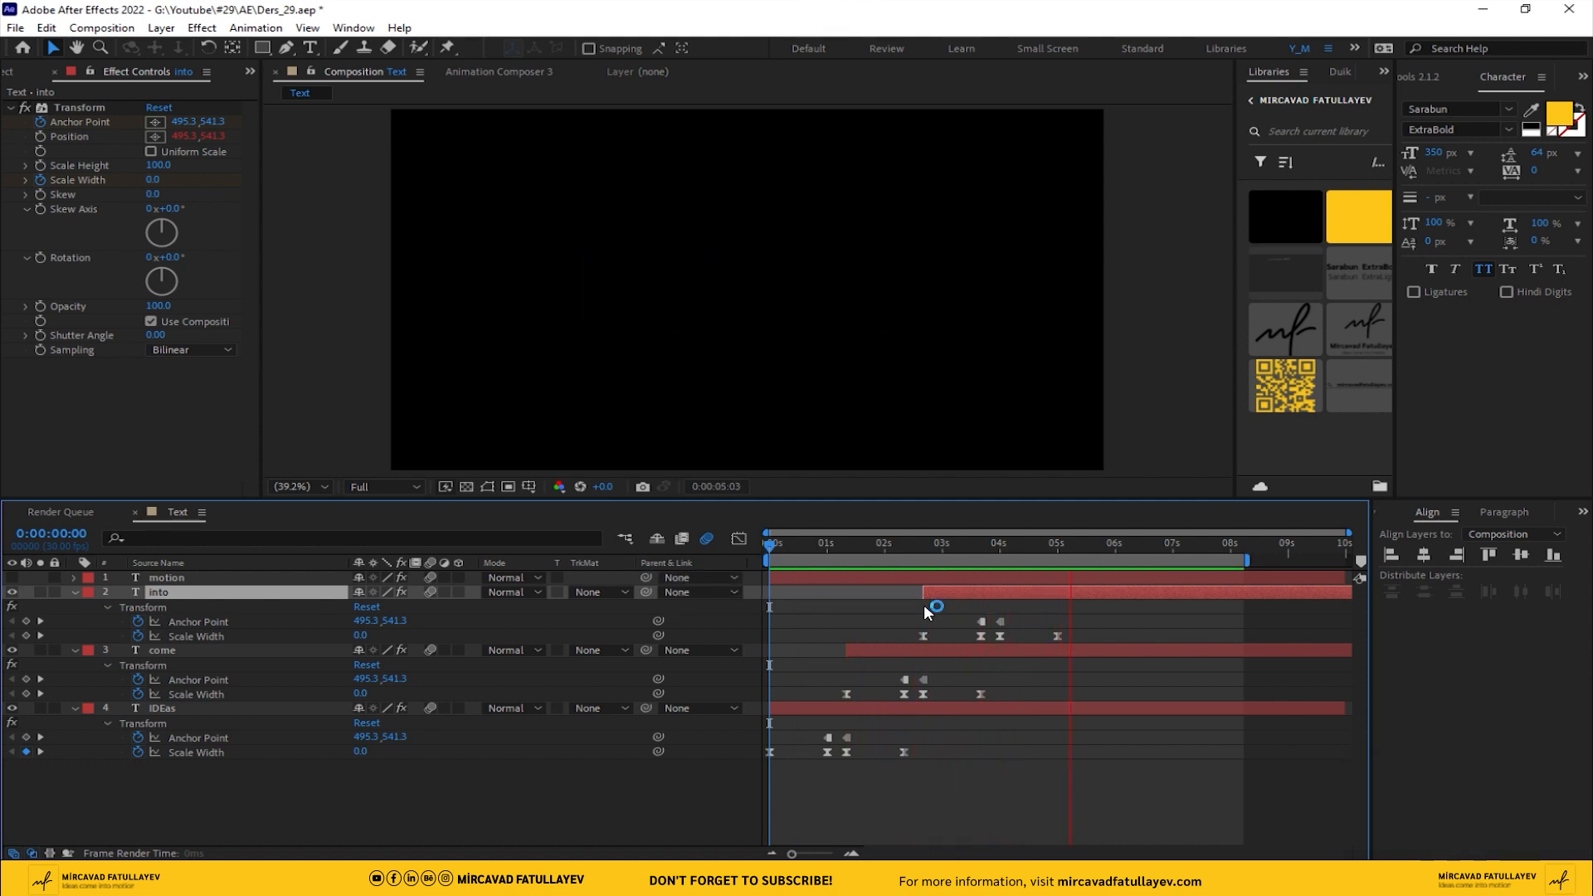
Step: Trim the IDEAS layer's end to 0:00:02:10 and the come layer's end to 0:00:03:20, at their last Scale Width keyframes
{"action": "left_click_drag", "start_coordinate": [878, 549], "coordinate": [909, 555]}
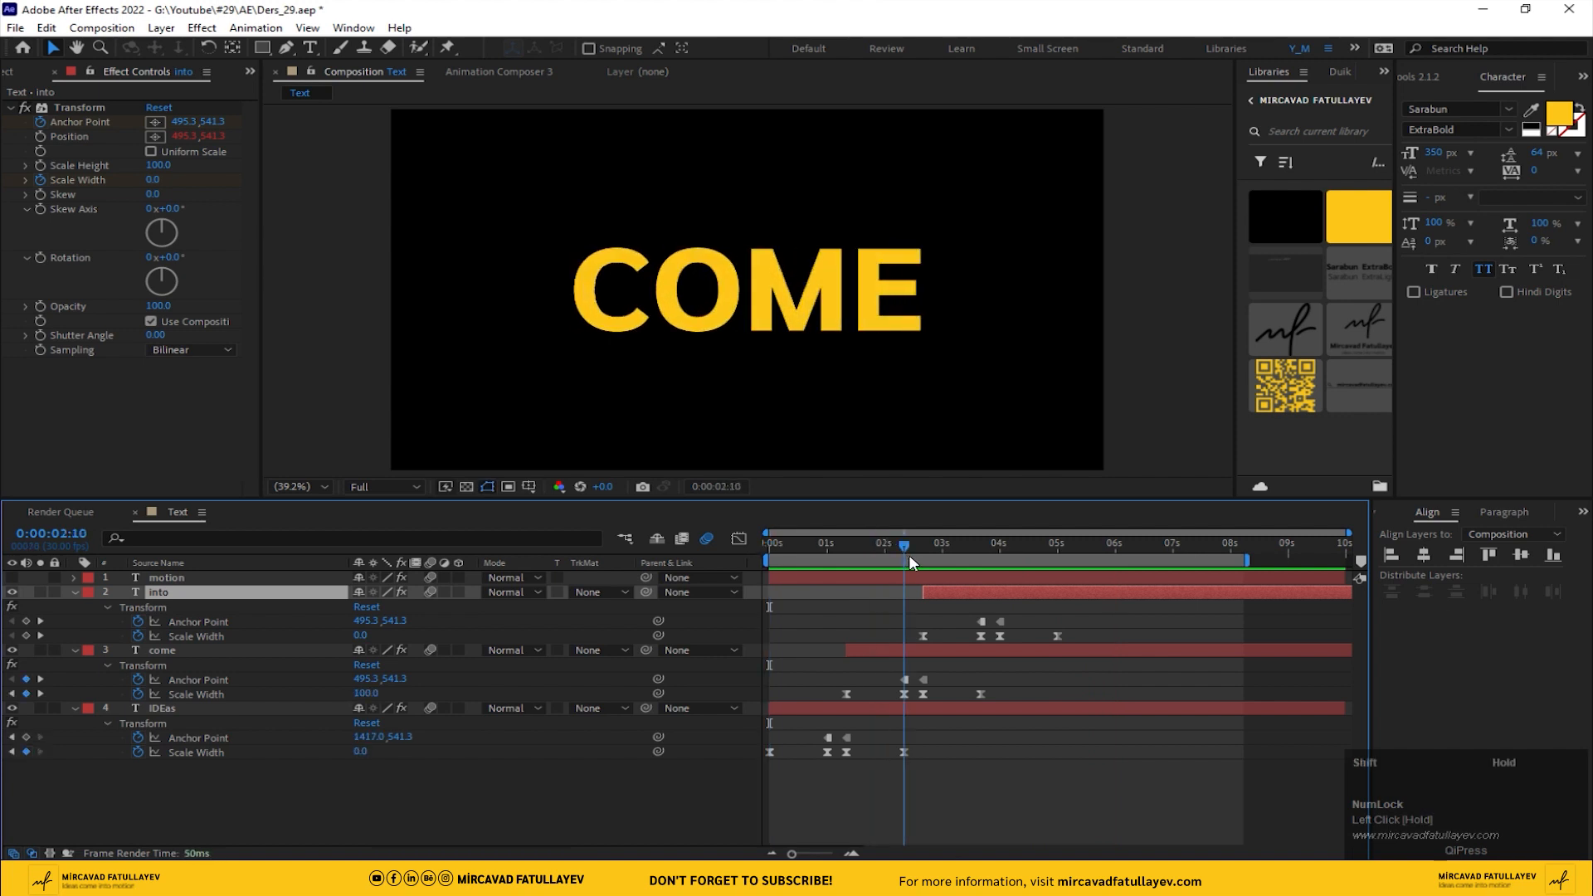
{"action": "left_click", "coordinate": [945, 710]}
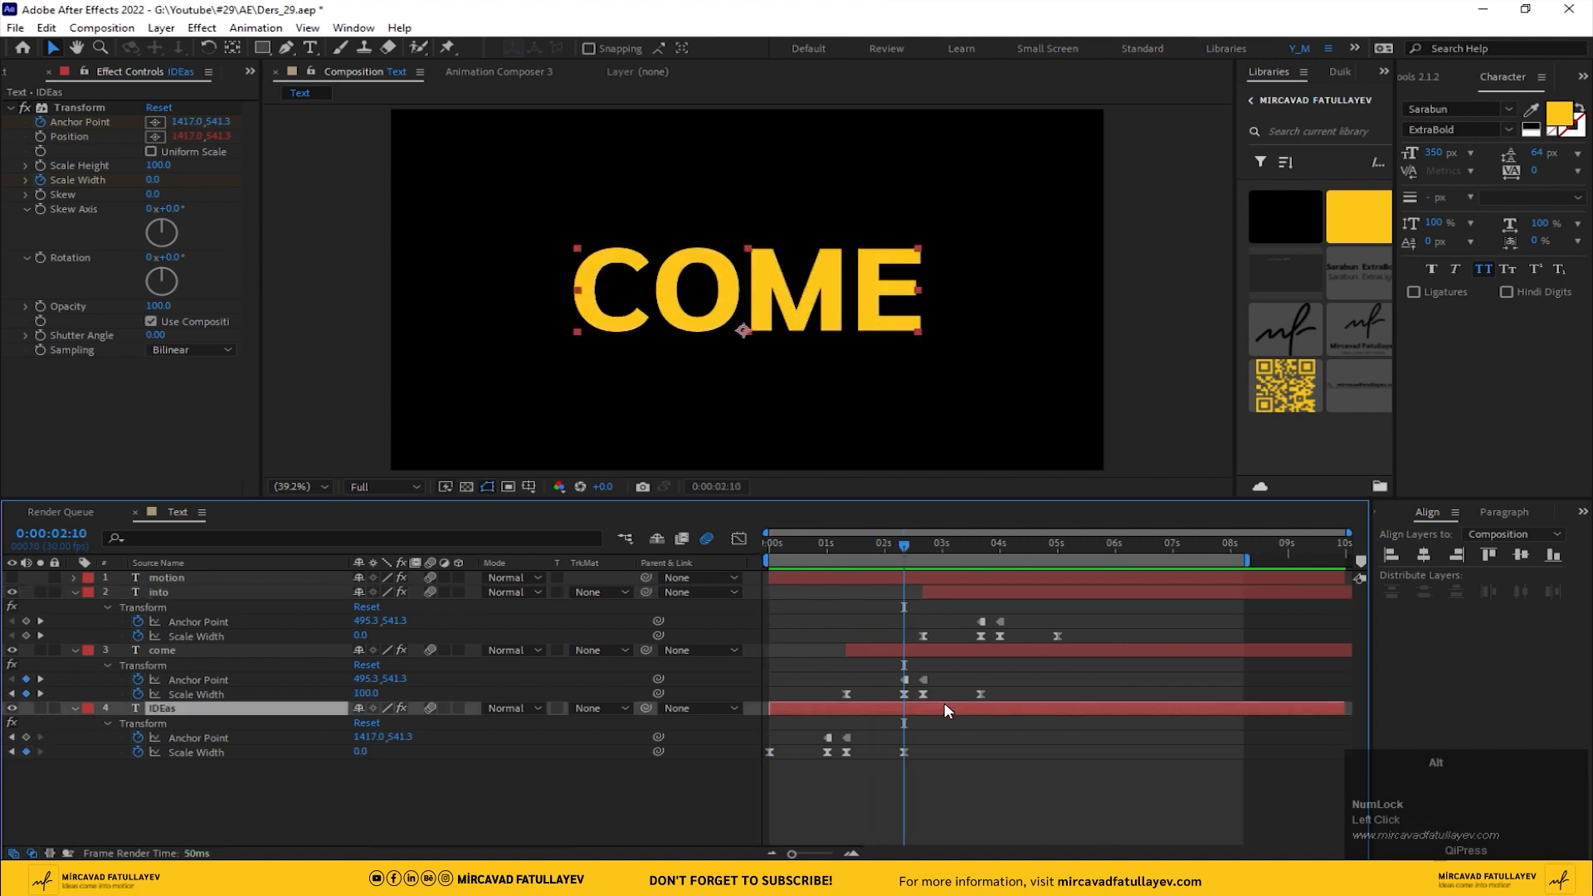
{"action": "key", "text": "alt+bracketright"}
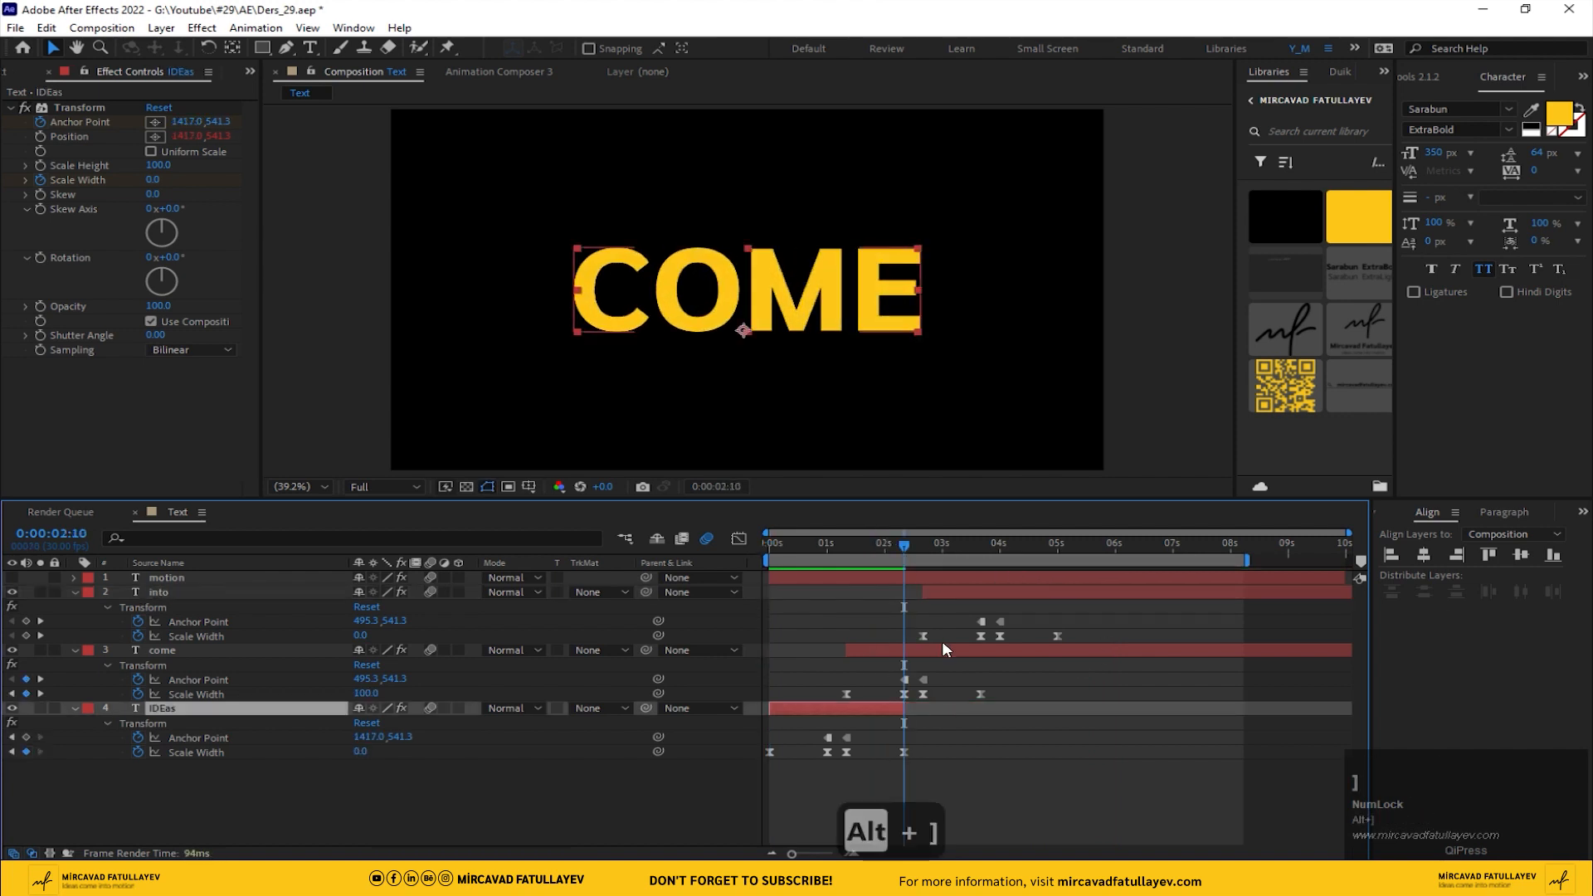
{"action": "left_click", "coordinate": [968, 651]}
{"action": "mouse_move", "coordinate": [969, 560]}
{"action": "left_mouse_down"}
{"action": "mouse_move", "coordinate": [996, 561]}
{"action": "mouse_move", "coordinate": [980, 555]}
{"action": "left_mouse_up"}
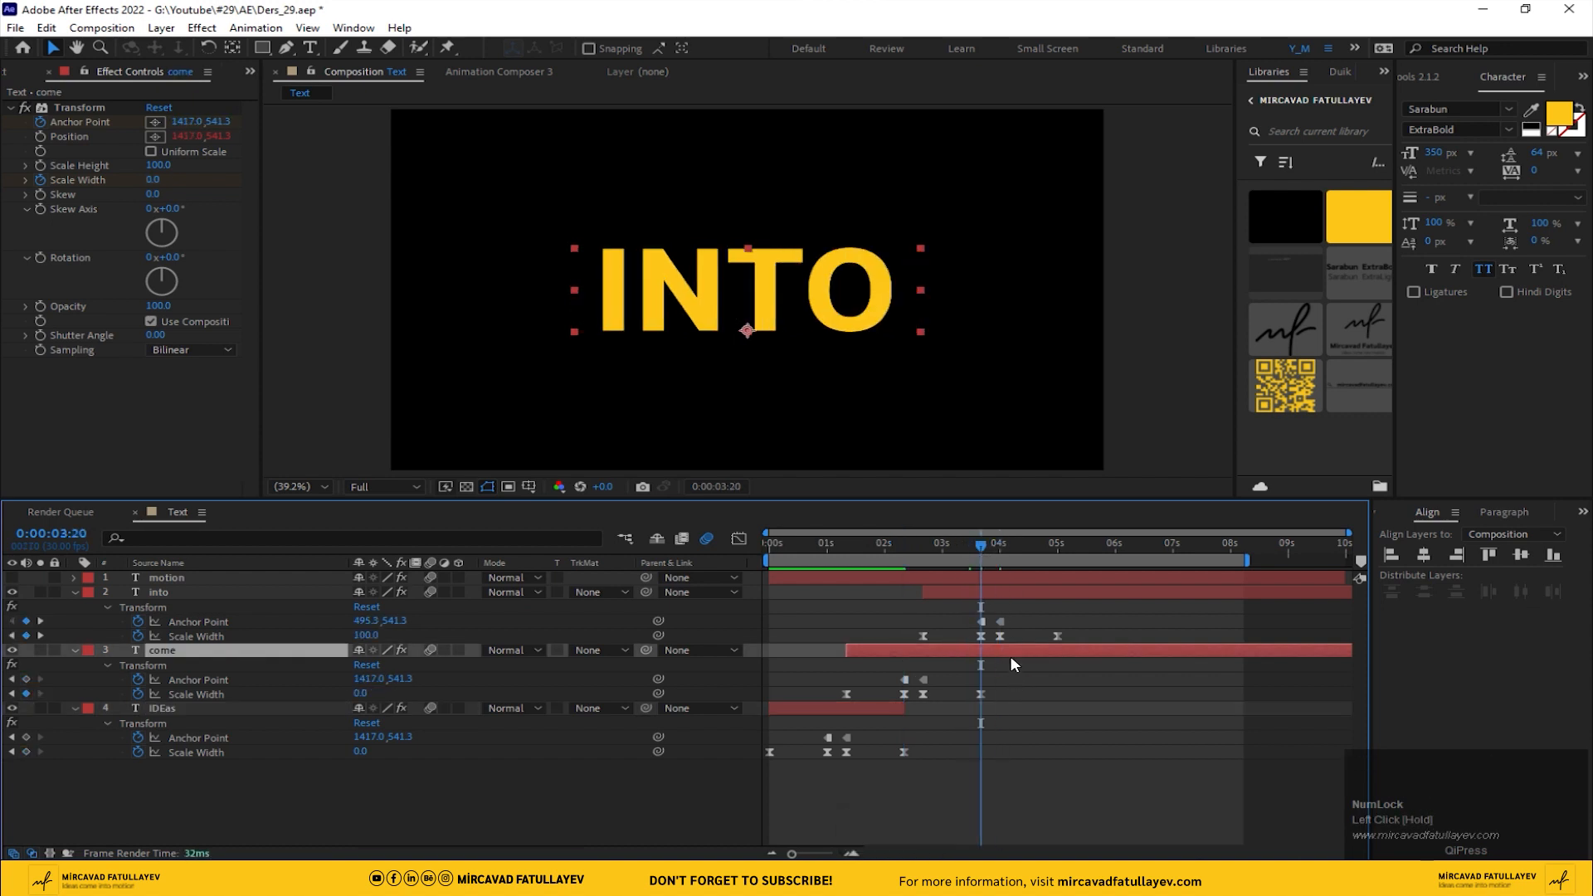
{"action": "key", "text": "alt+bracketright"}
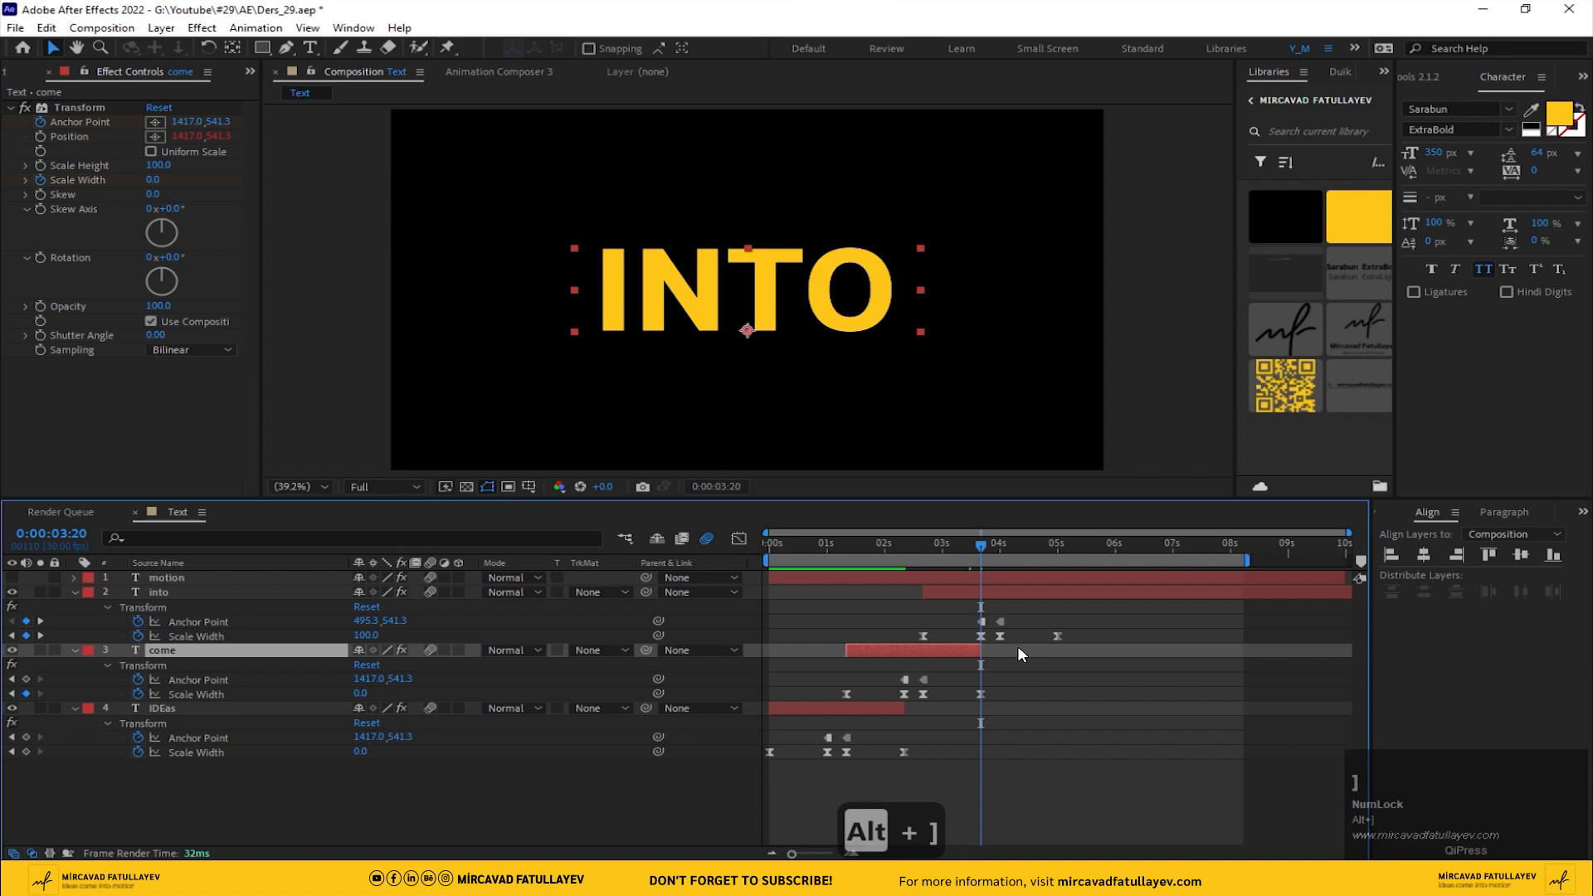
Step: Trim the into layer's end to its last Scale Width keyframe at 0:00:05:00
{"action": "left_click", "coordinate": [1051, 591]}
{"action": "left_click_drag", "start_coordinate": [996, 543], "coordinate": [1064, 554]}
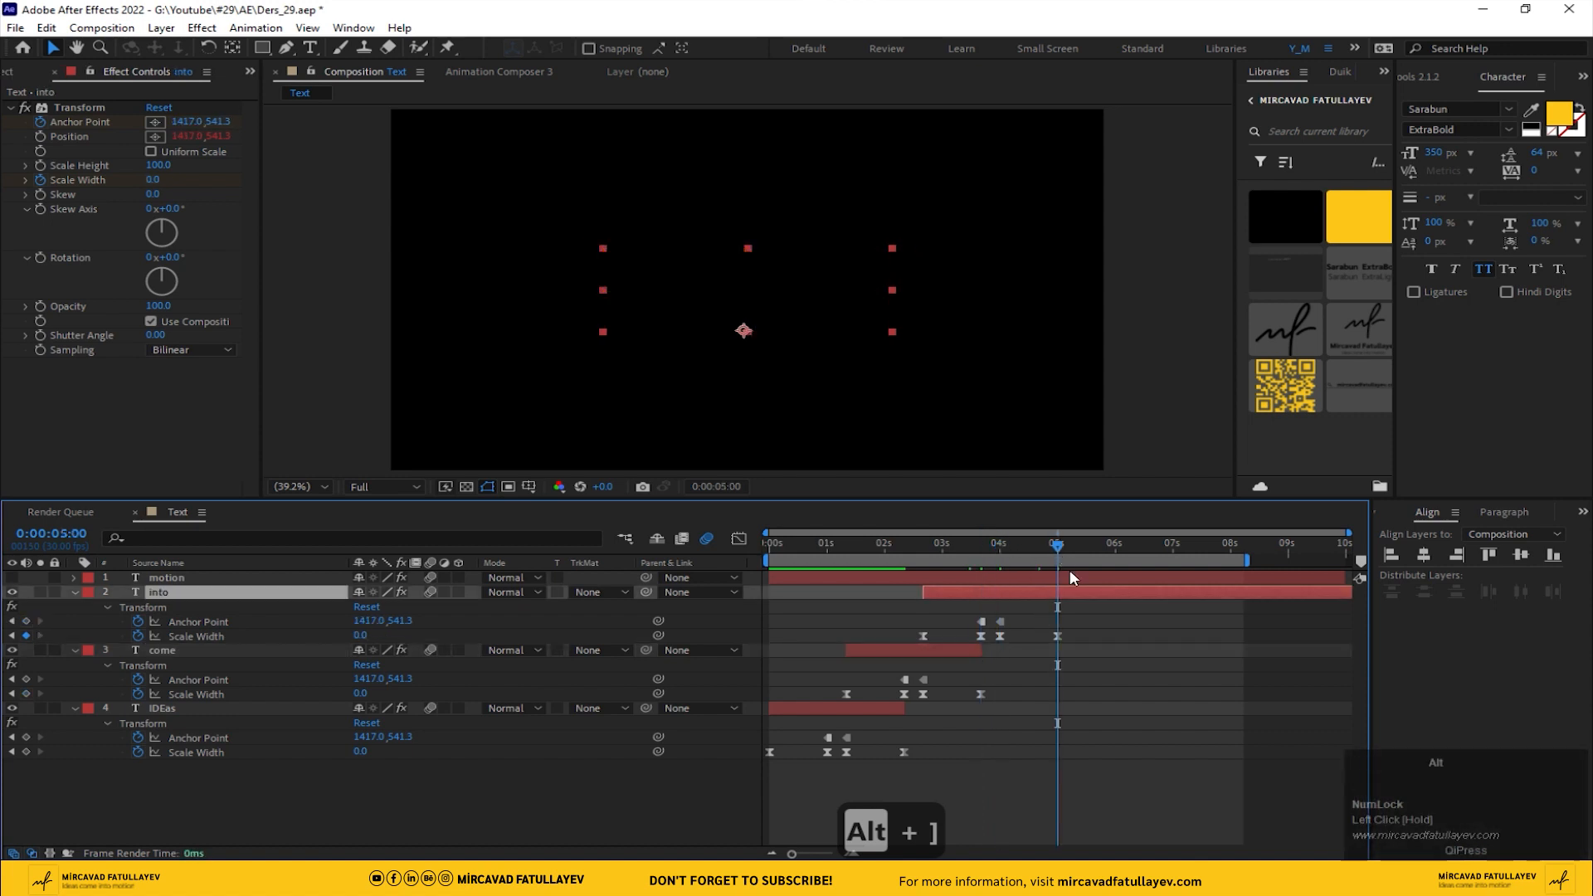
{"action": "key", "text": "alt+bracketright"}
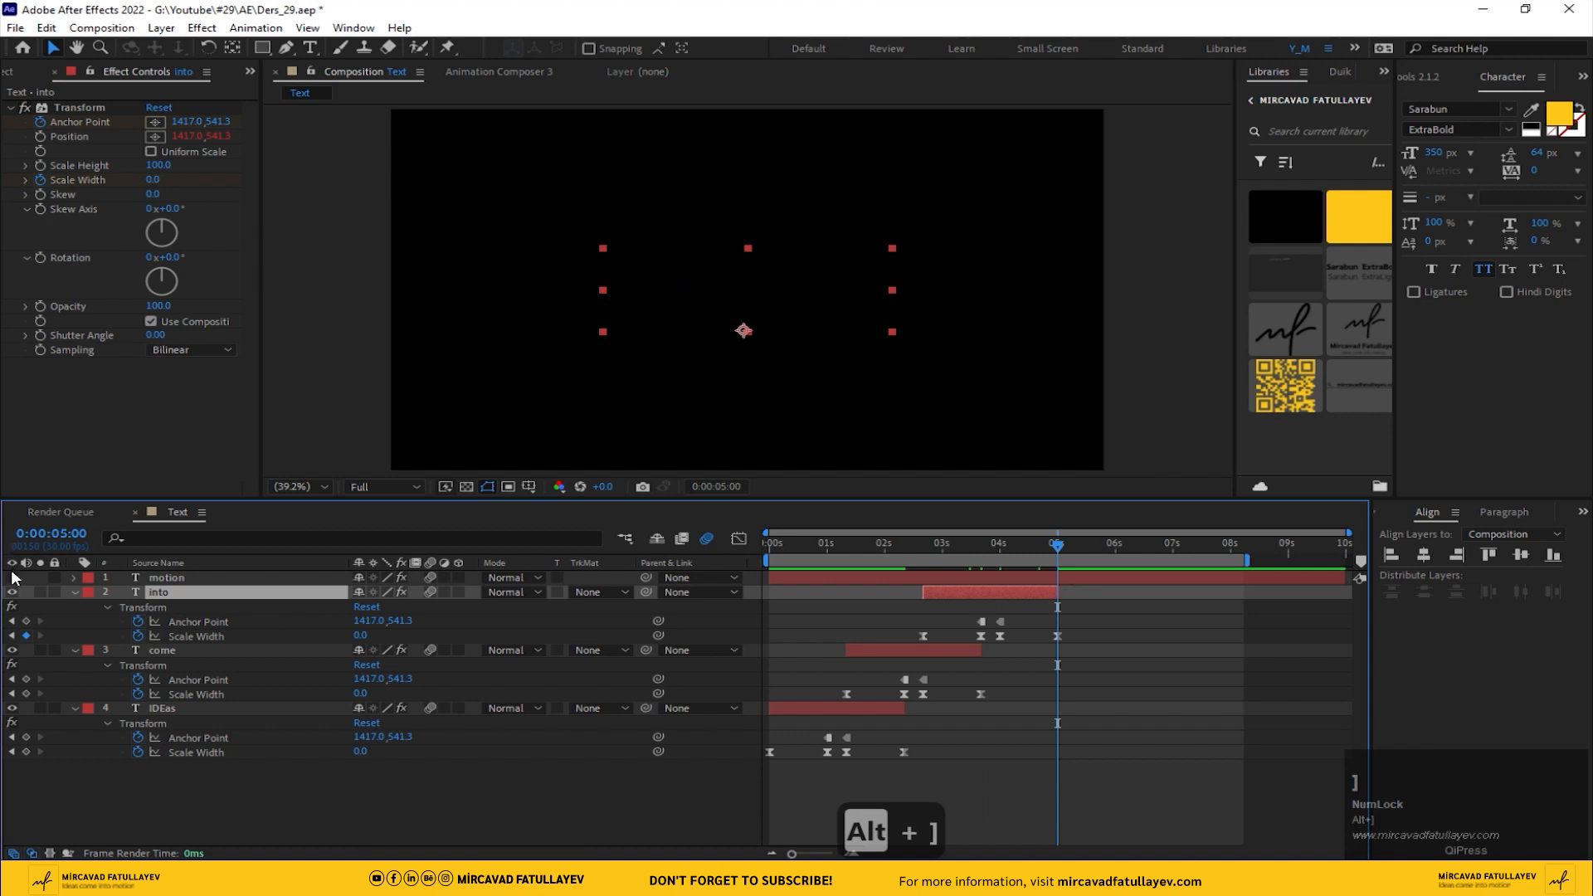
Step: Show the motion layer with its keyframes and shift it to start at 0:00:04:00, on INTO's second Anchor Point keyframe
{"action": "left_click", "coordinate": [200, 578]}
{"action": "key", "text": "u"}
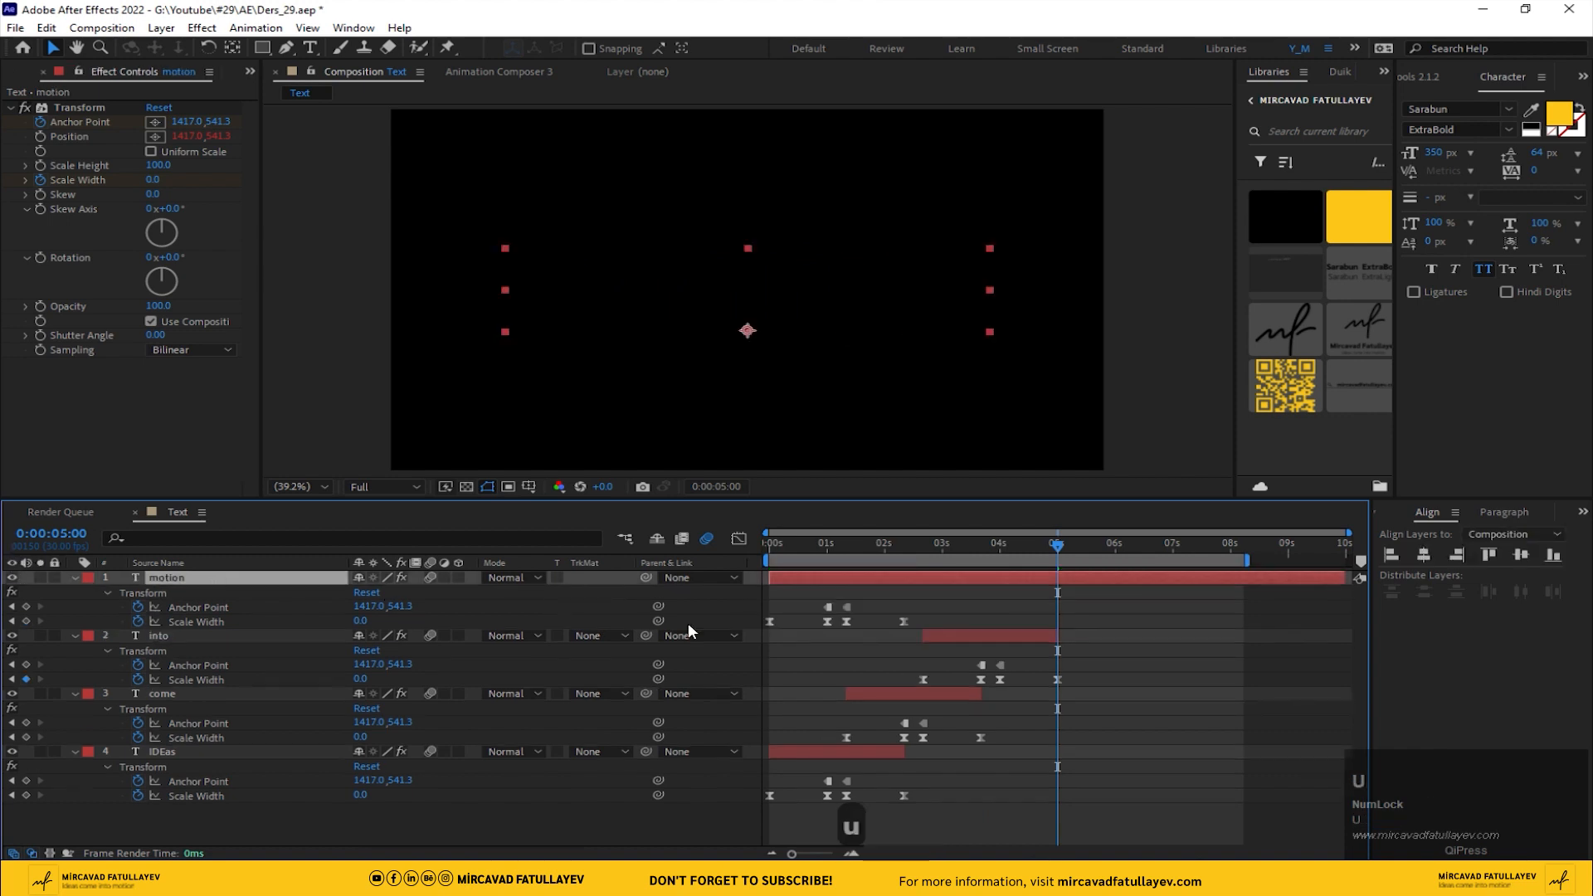
{"action": "left_click_drag", "start_coordinate": [828, 577], "coordinate": [1064, 605]}
Step: At 0:00:05:10, move the motion layer's Transform effect Anchor Point to the right edge of the word MOTION
{"action": "left_click_drag", "start_coordinate": [996, 553], "coordinate": [1072, 555]}
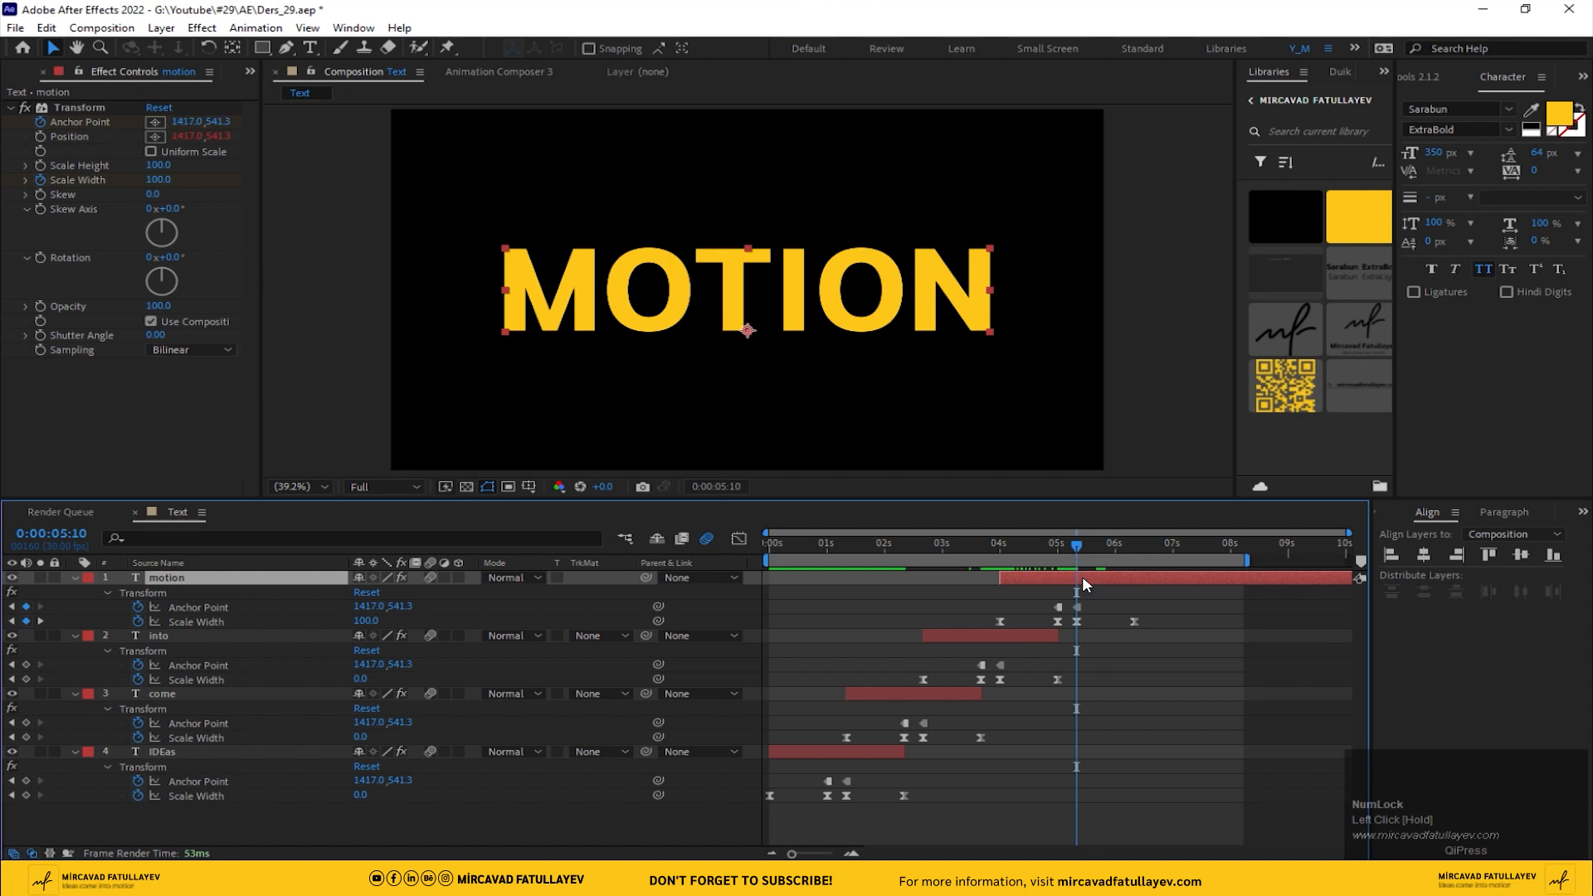
{"action": "left_click", "coordinate": [78, 109]}
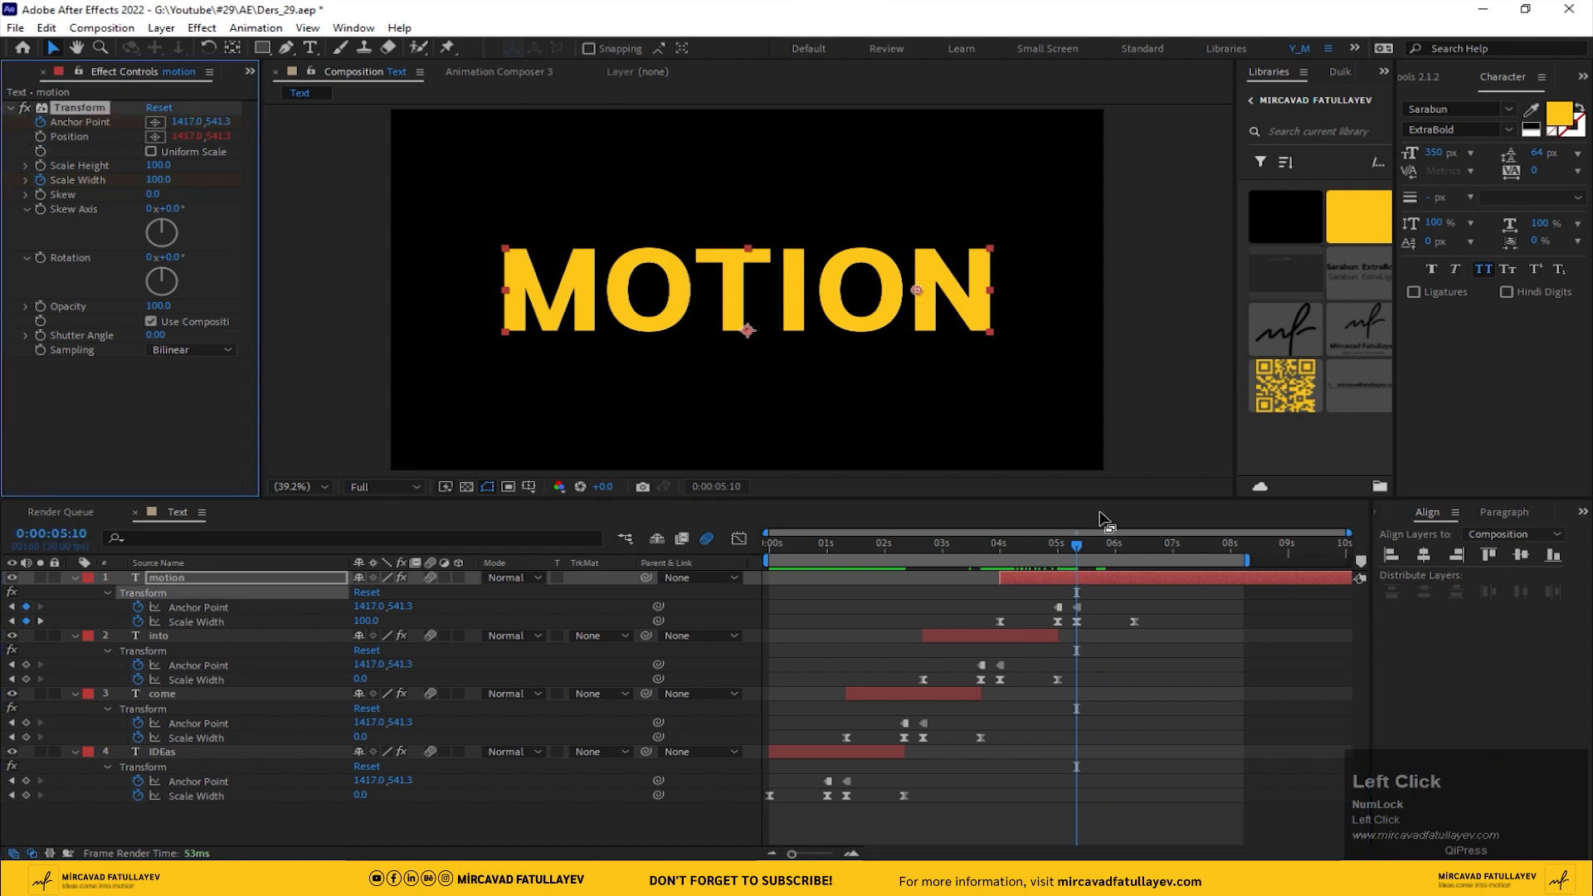
{"action": "mouse_move", "coordinate": [1079, 549]}
{"action": "left_mouse_down"}
{"action": "mouse_move", "coordinate": [1035, 544]}
{"action": "mouse_move", "coordinate": [1084, 551]}
{"action": "left_mouse_up"}
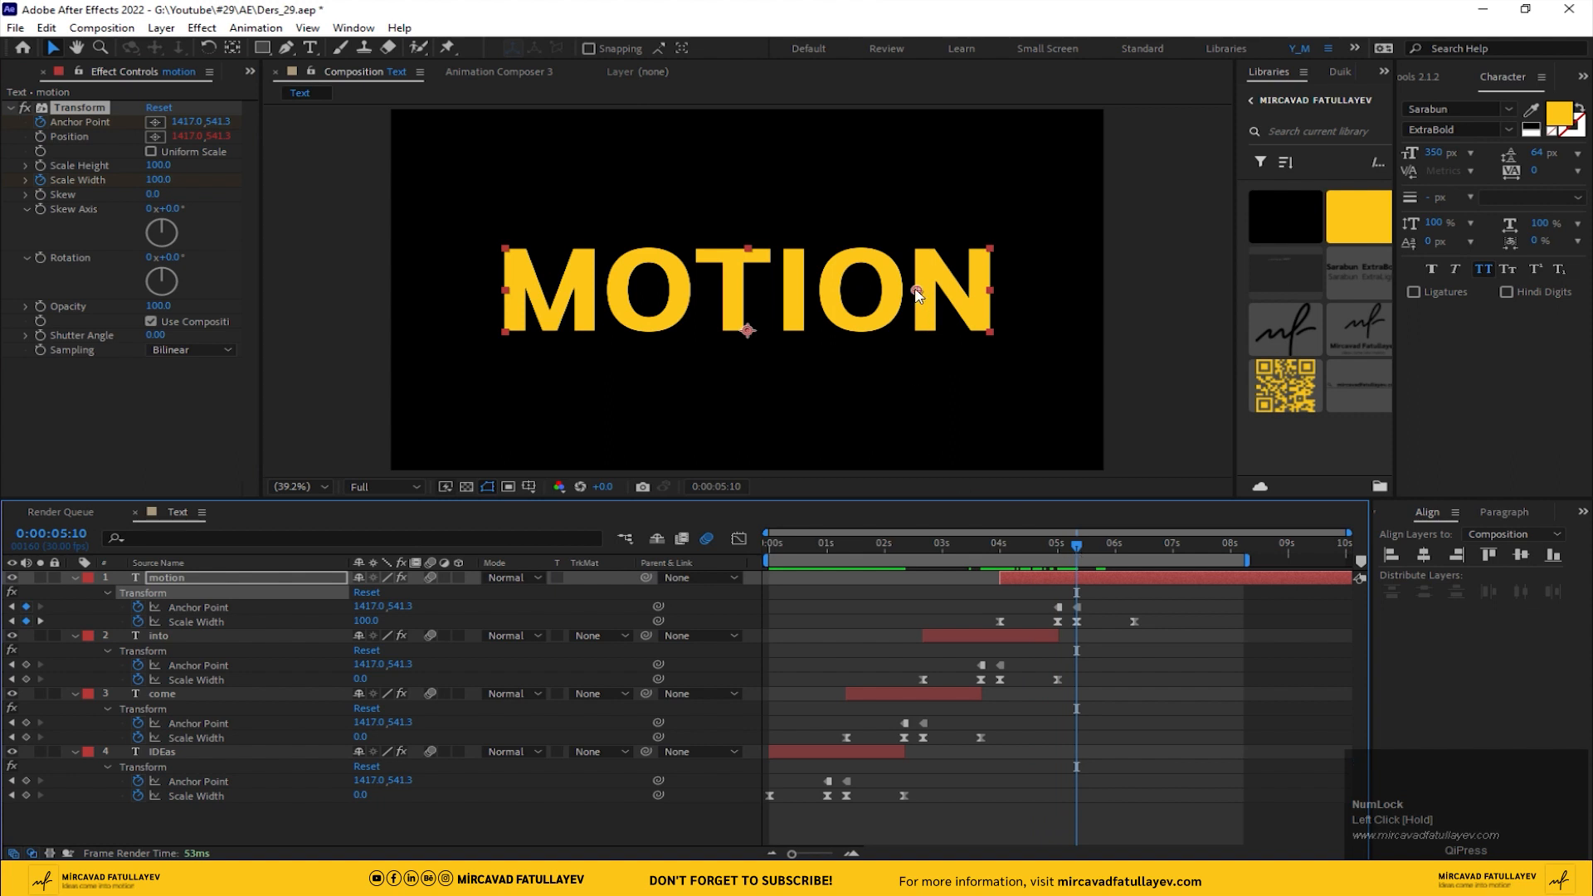
{"action": "left_click_drag", "start_coordinate": [918, 294], "coordinate": [993, 298]}
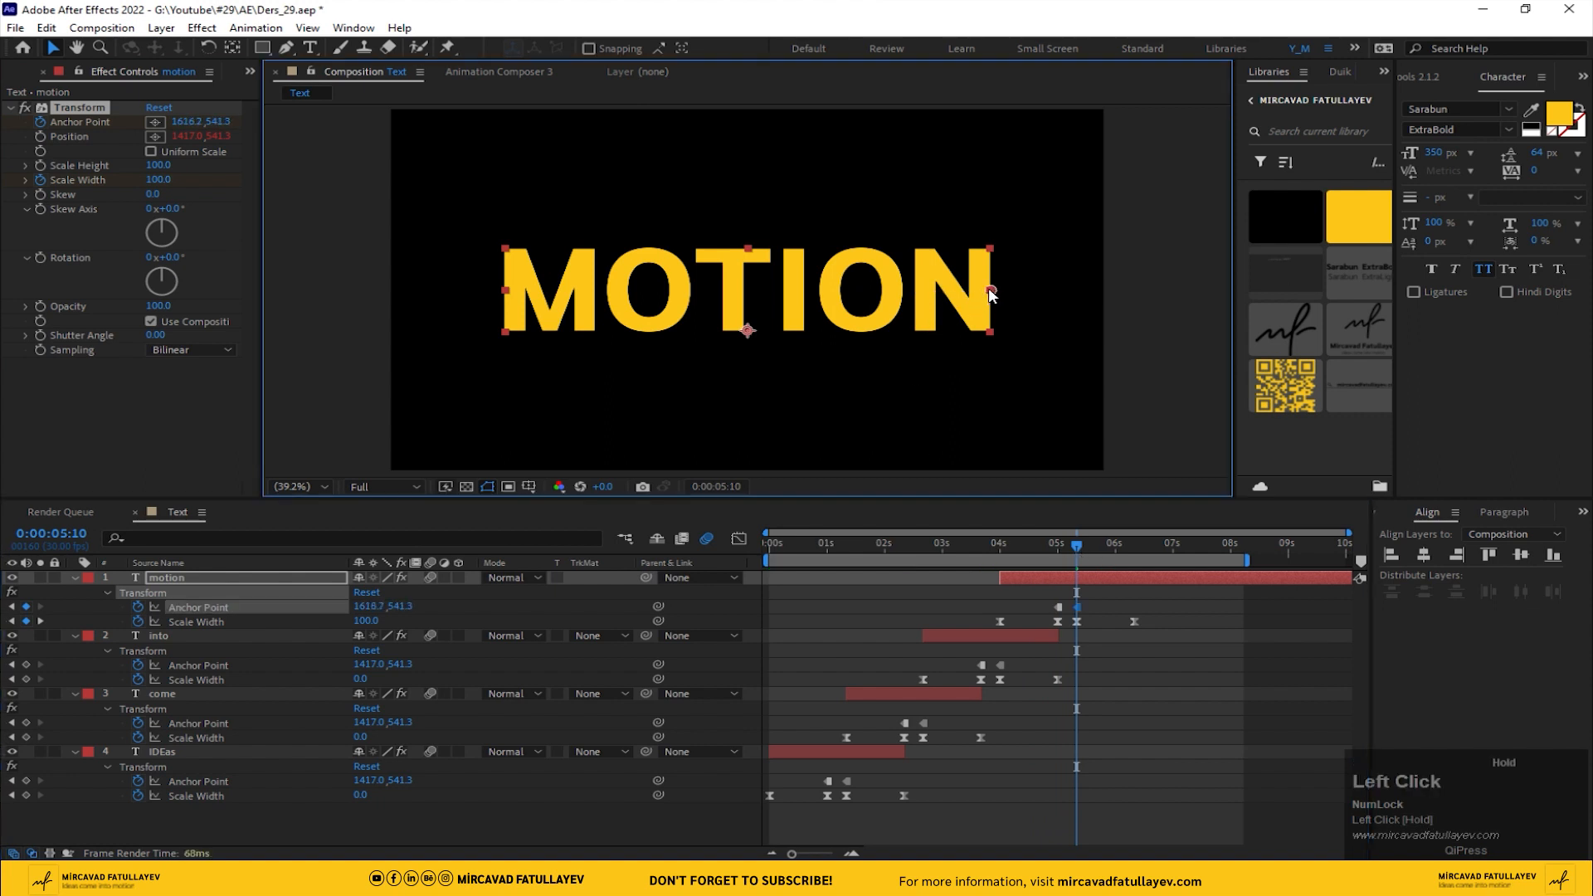
Step: At 0:00:05:00, move the motion layer's Transform effect Anchor Point to the left edge of the word MOTION and preview the result
{"action": "left_click_drag", "start_coordinate": [1078, 551], "coordinate": [1059, 550]}
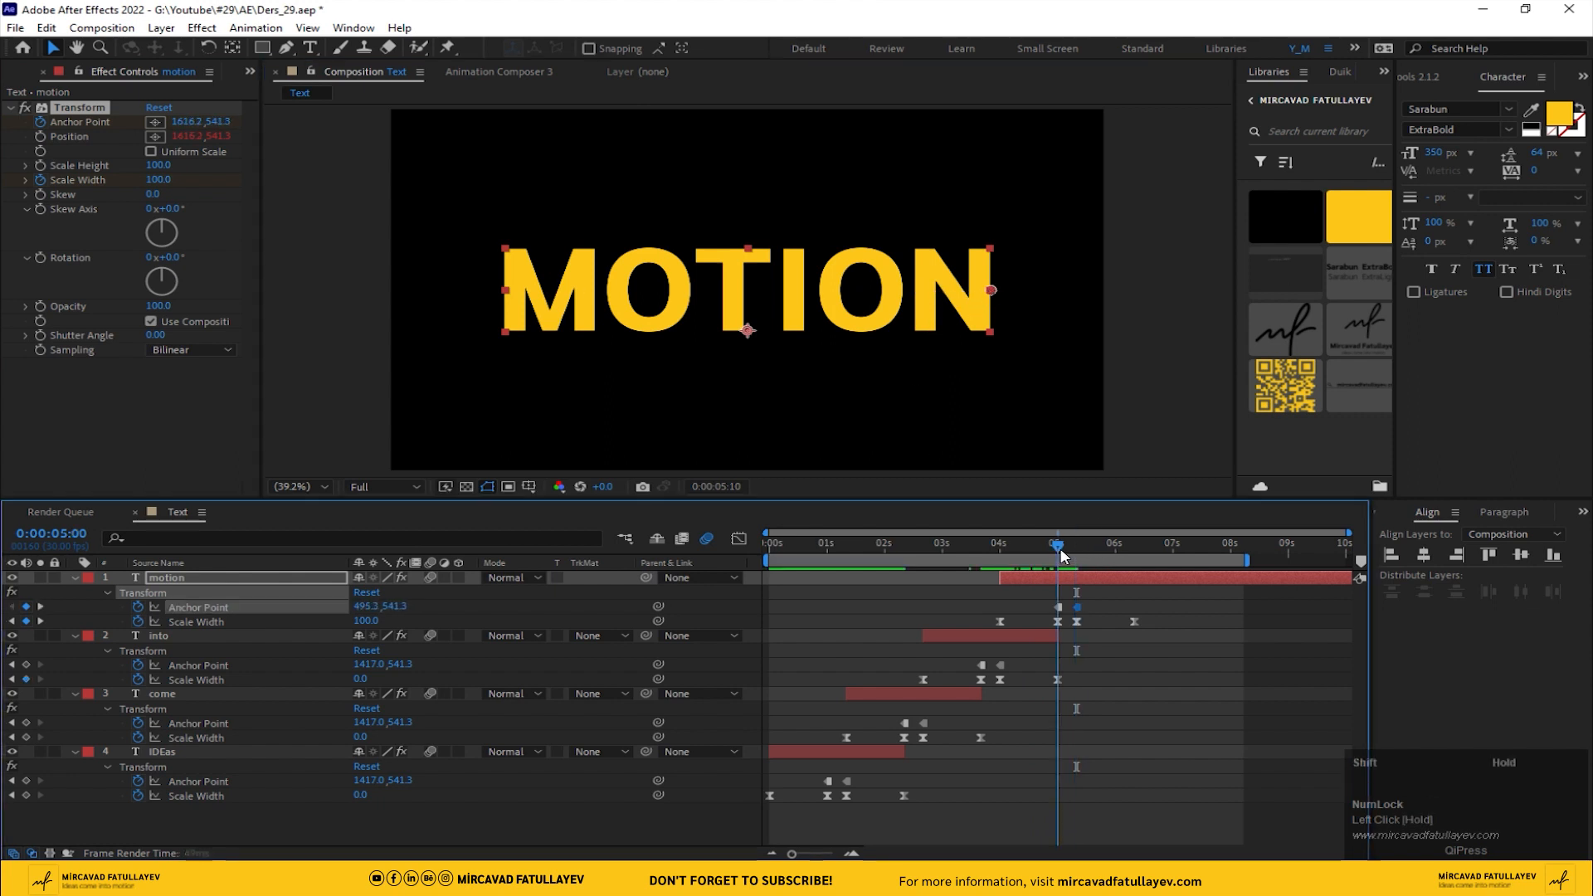
{"action": "left_click_drag", "start_coordinate": [575, 293], "coordinate": [518, 294]}
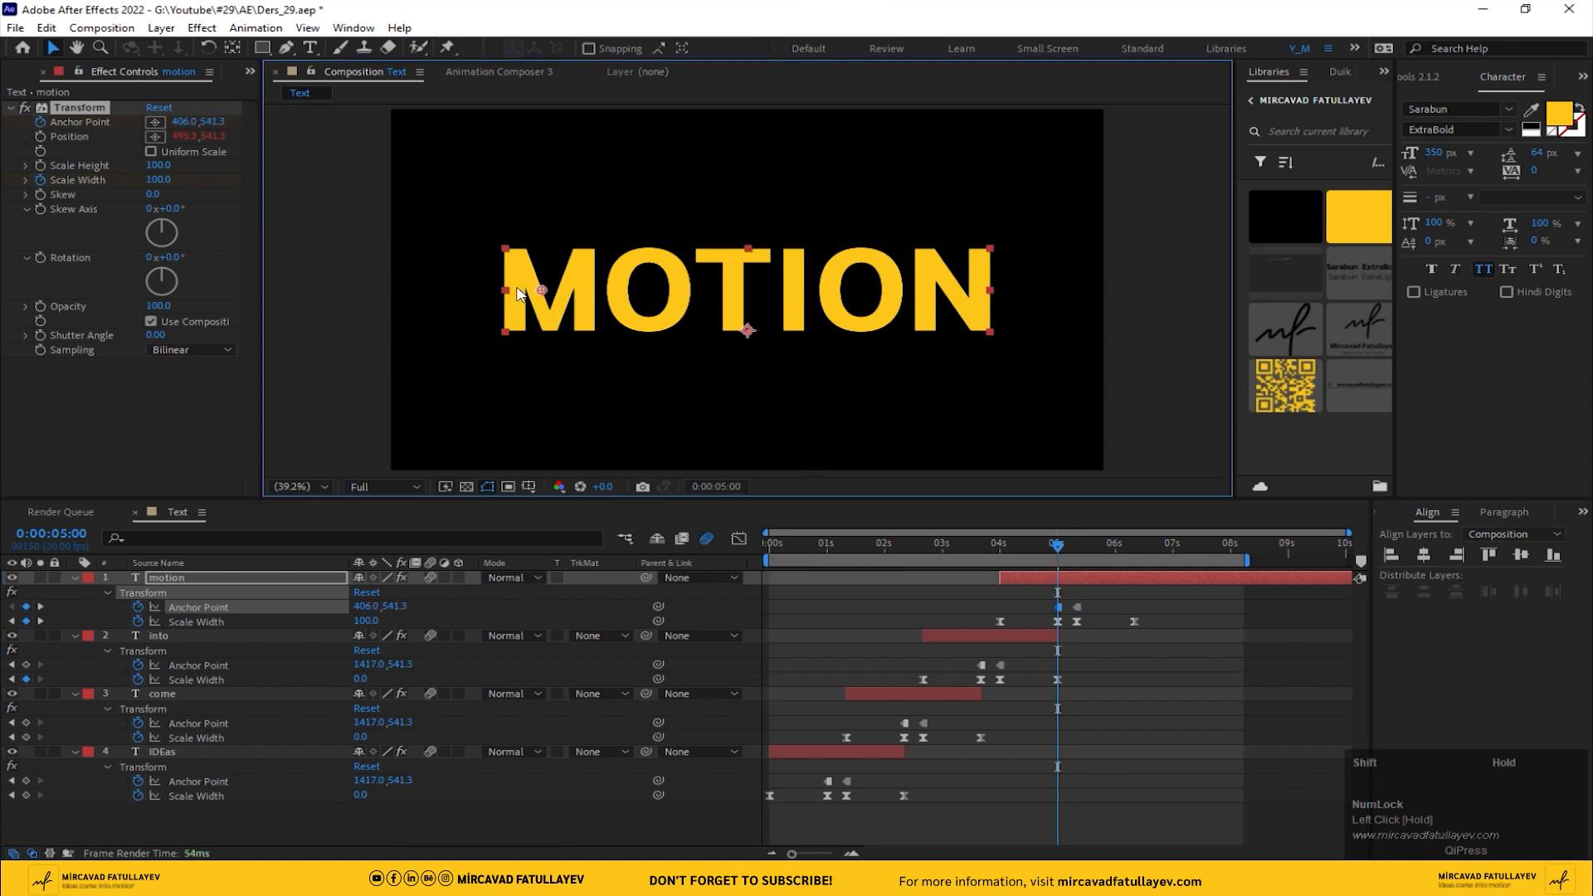
{"action": "left_click", "coordinate": [981, 548]}
{"action": "key", "text": "space"}
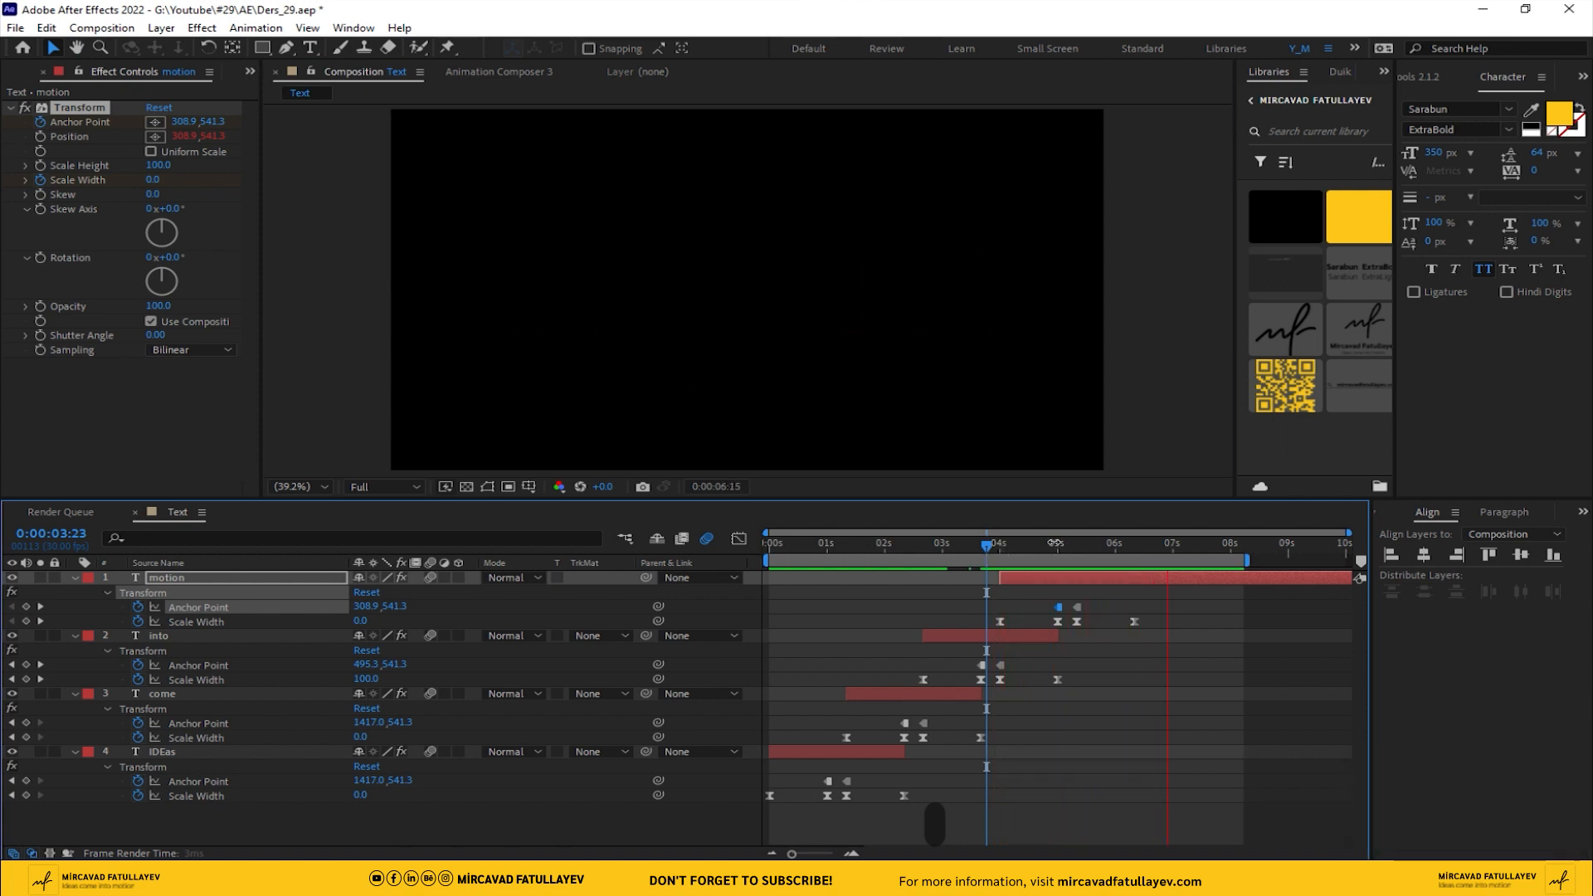
Step: At 0:00:04:00, move the into layer's Transform effect Anchor Point to the right edge of the MOTION text's outline
{"action": "left_click", "coordinate": [1026, 546]}
{"action": "left_click_drag", "start_coordinate": [1026, 551], "coordinate": [996, 563]}
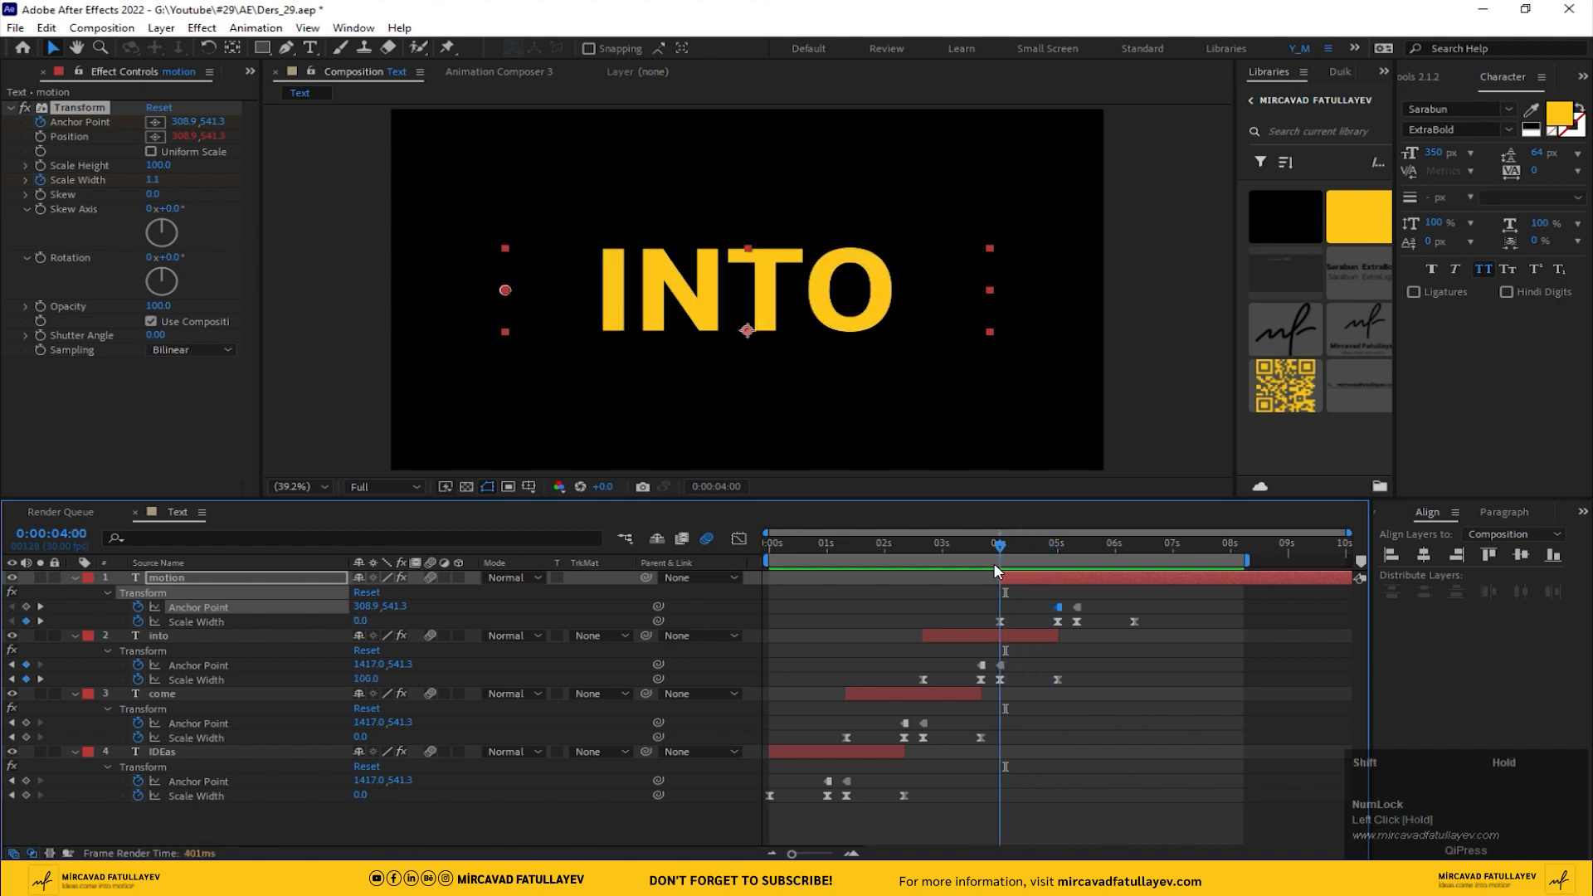
{"action": "left_click", "coordinate": [995, 637]}
{"action": "left_click", "coordinate": [80, 108]}
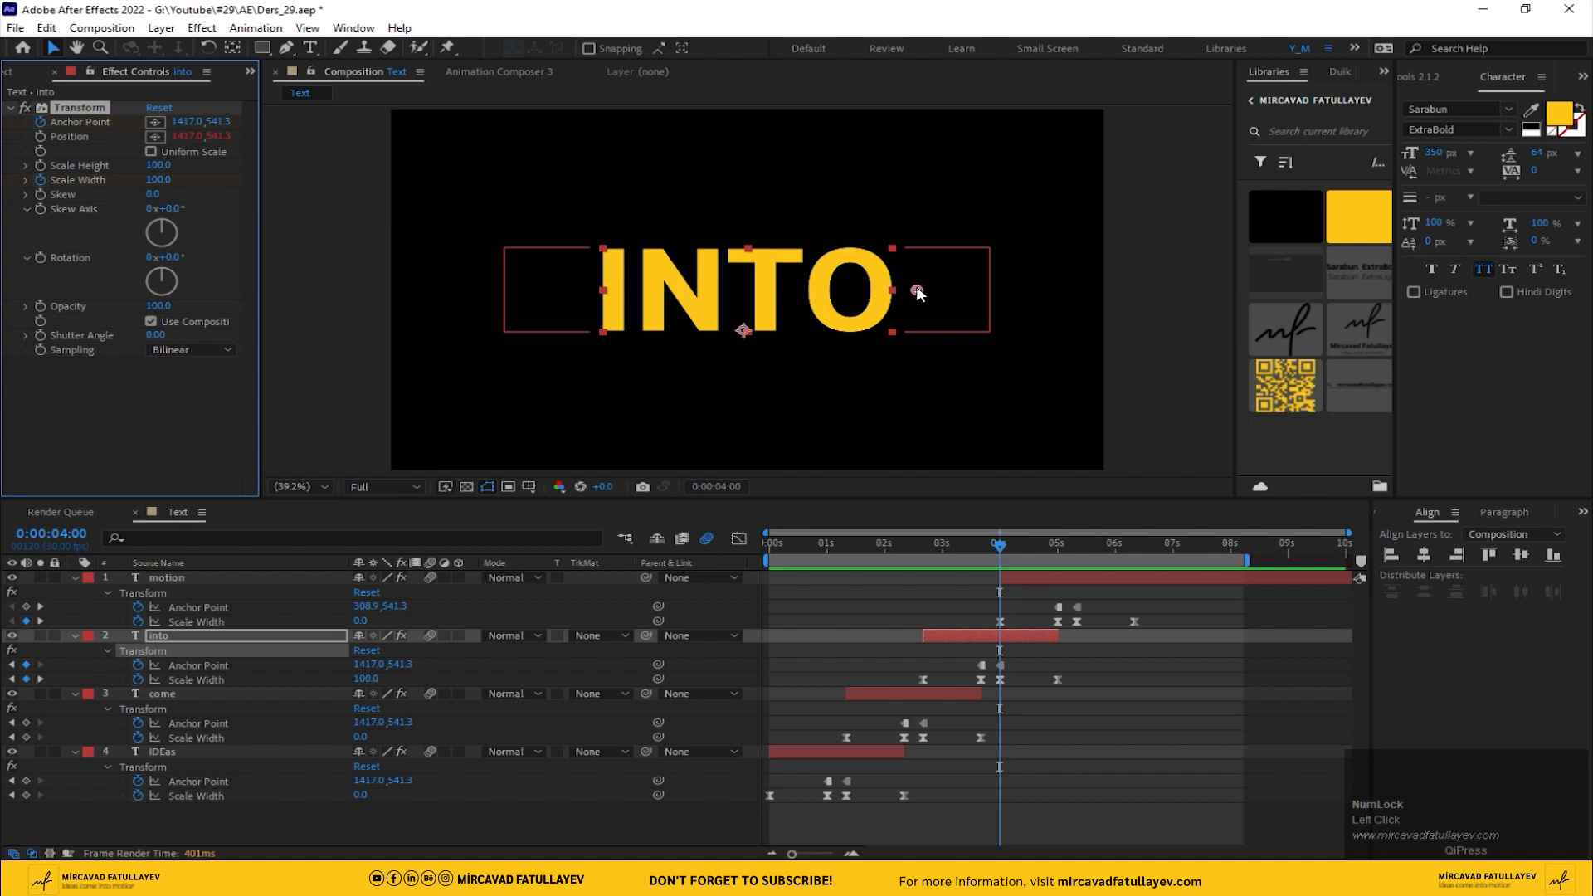
{"action": "left_click_drag", "start_coordinate": [917, 291], "coordinate": [990, 290]}
Step: Trim the motion layer's end and the work area's end to 0:00:06:10, then save the project
{"action": "left_click_drag", "start_coordinate": [1004, 551], "coordinate": [1134, 560]}
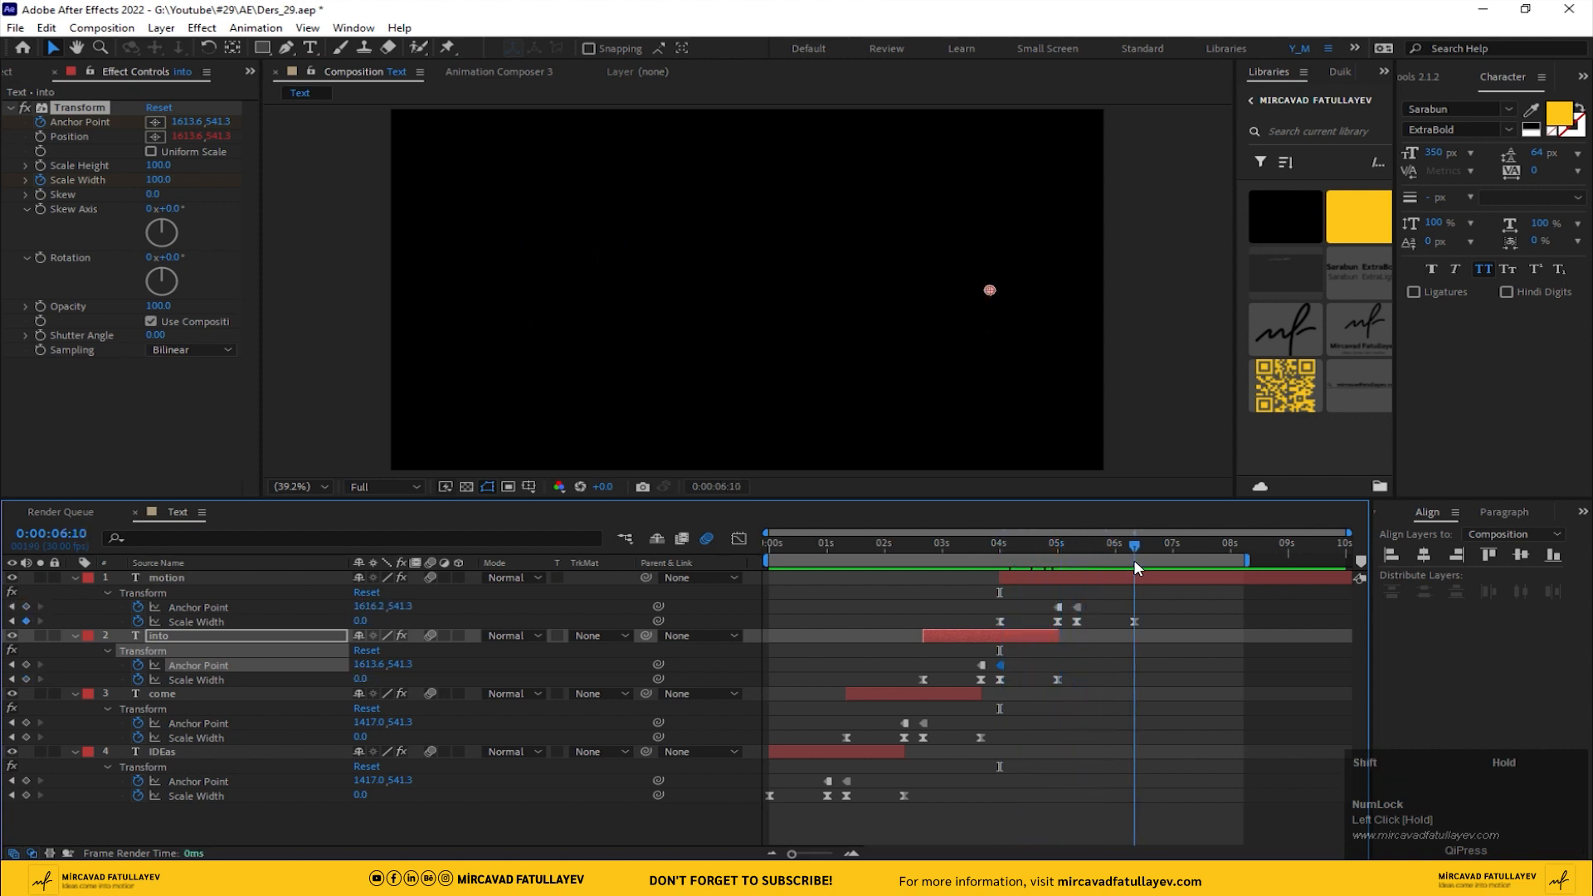
{"action": "left_click", "coordinate": [1159, 578]}
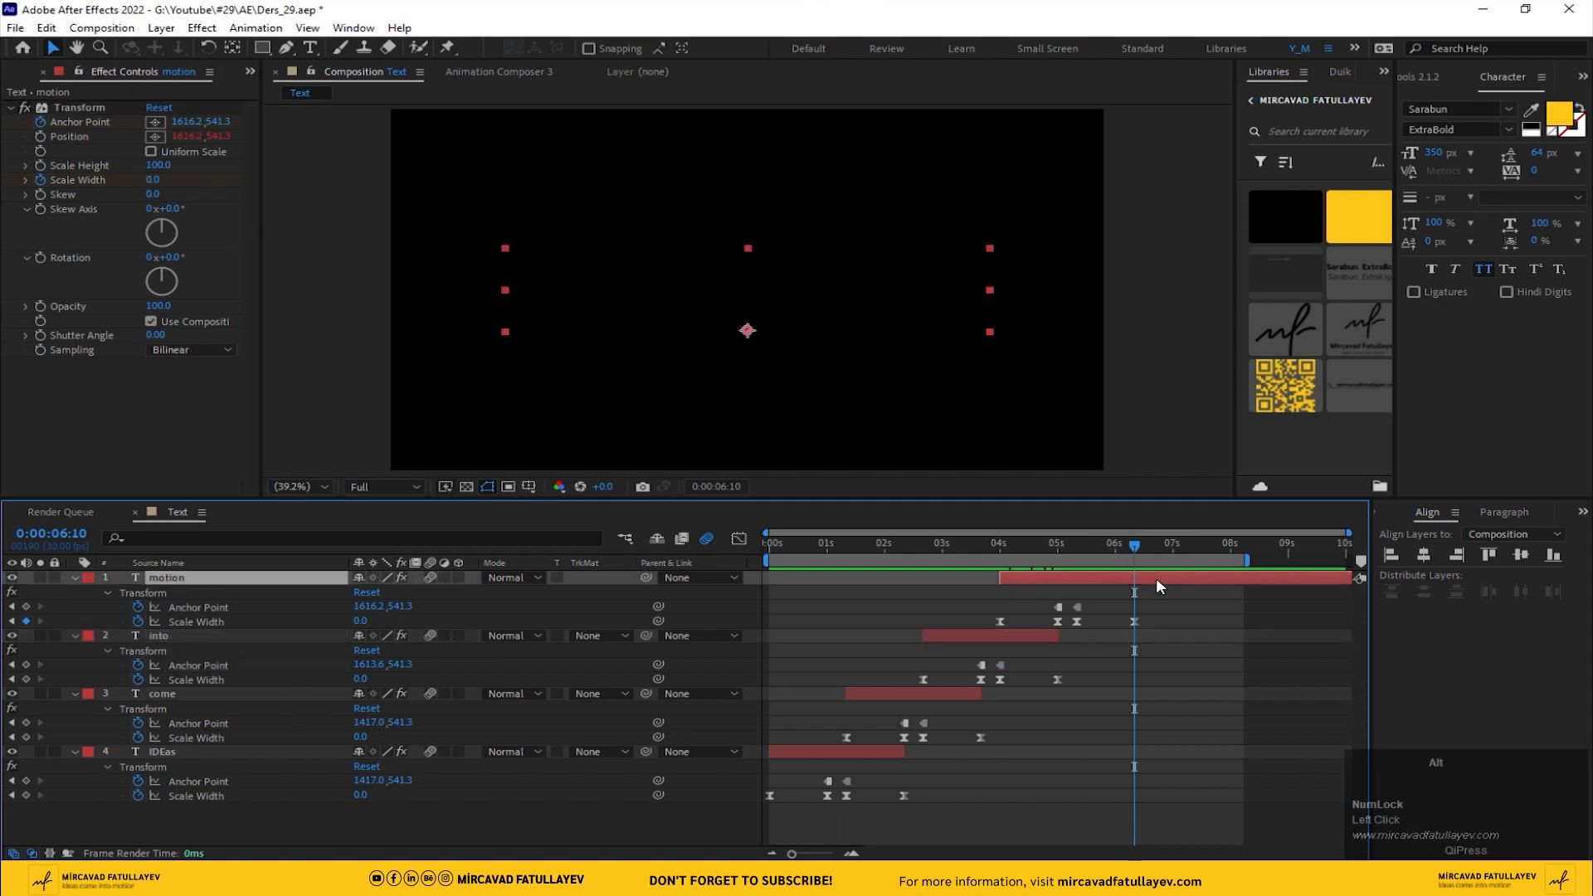
{"action": "key", "text": "alt+bracketright"}
{"action": "key", "text": "n"}
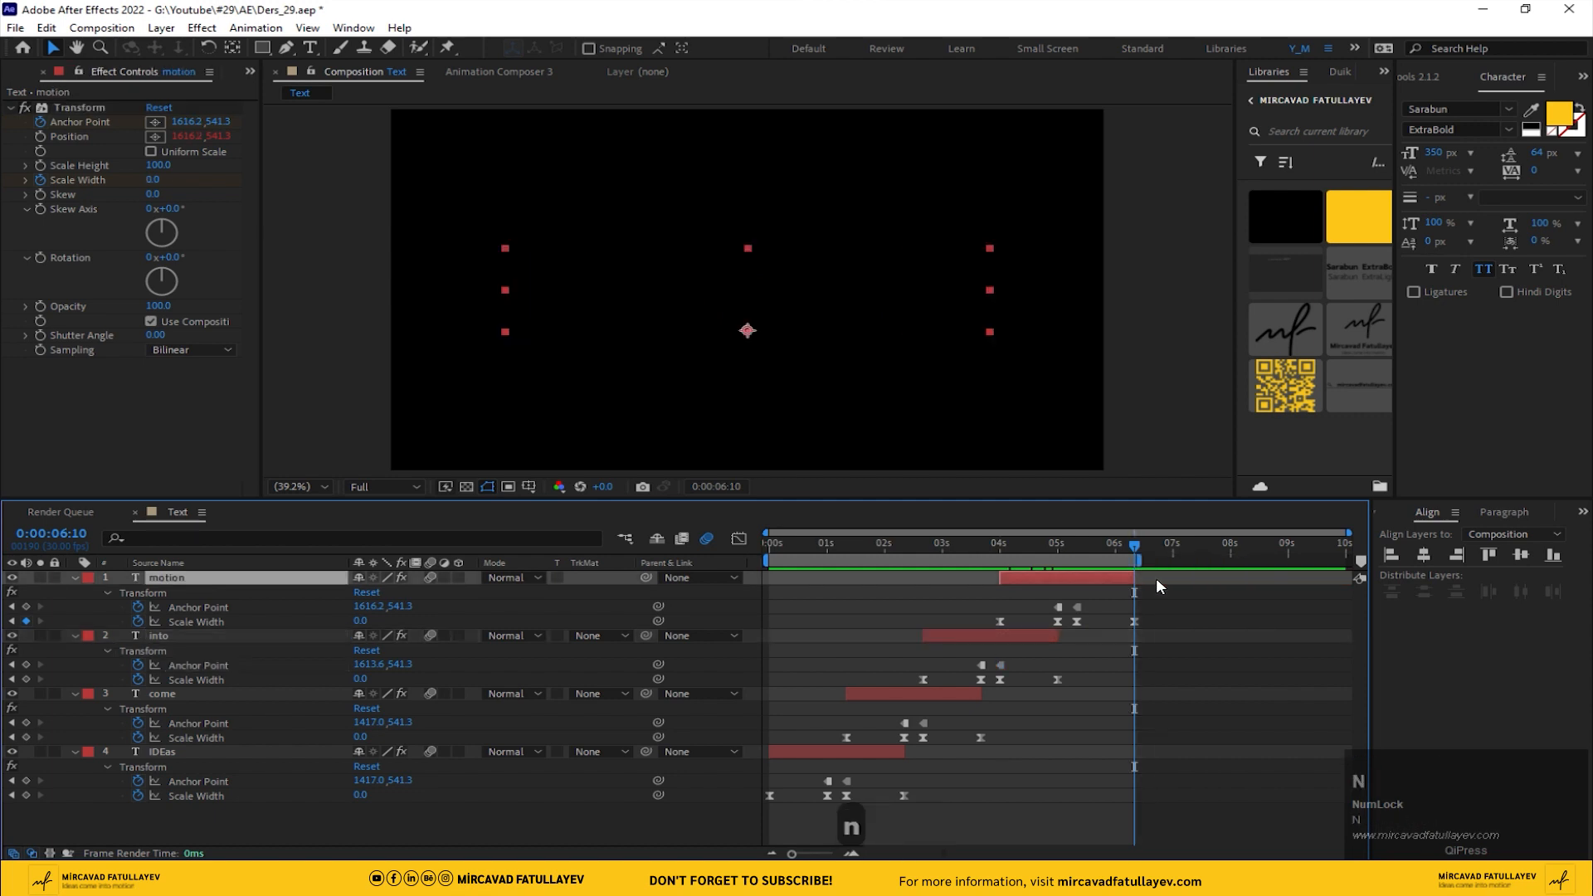
{"action": "key", "text": "ctrl+s"}
Step: Play back the finished text animation and return to 0:00:00:00 with no layer selected
{"action": "key", "text": "space"}
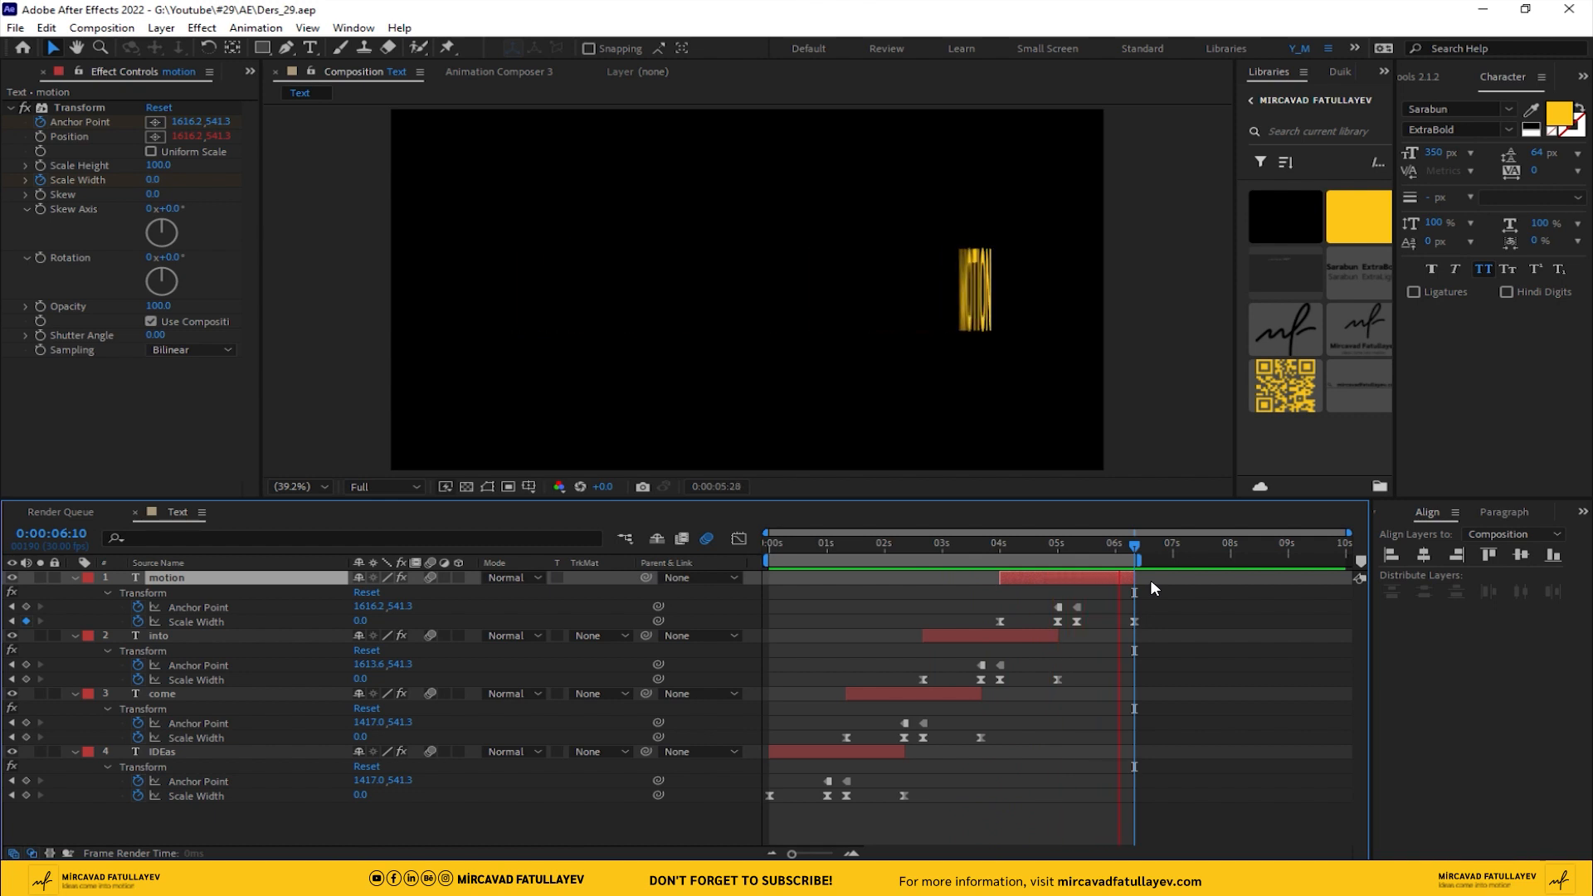
{"action": "left_click", "coordinate": [833, 540]}
{"action": "left_click_drag", "start_coordinate": [834, 540], "coordinate": [710, 566]}
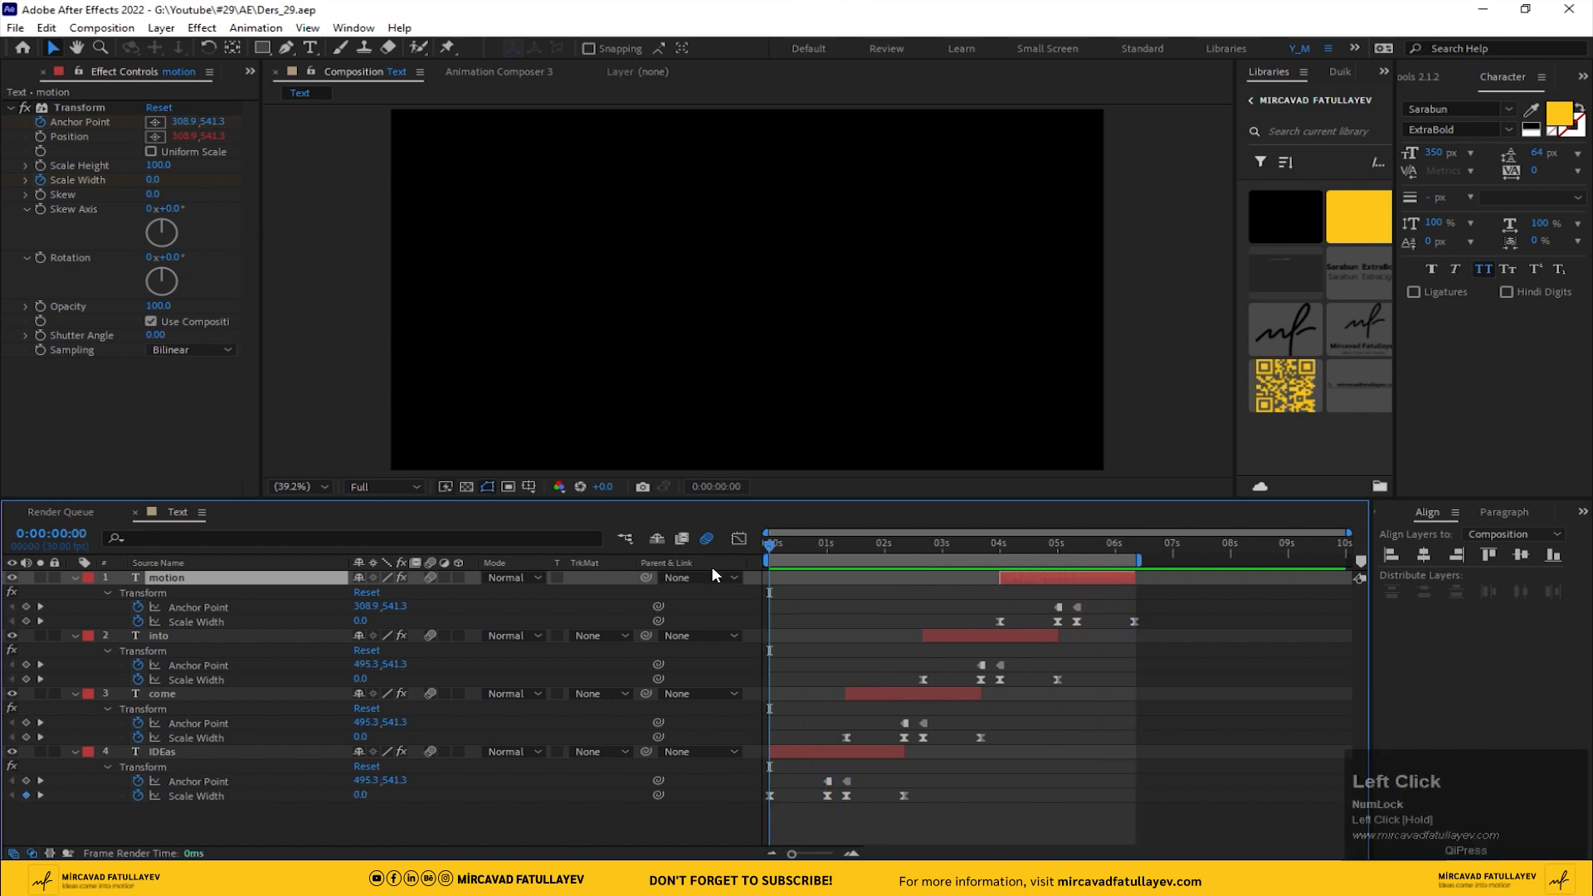
{"action": "left_click", "coordinate": [521, 821]}
Step: Create a new 1920 x 1080 composition named Gradiant
{"action": "left_click", "coordinate": [114, 28]}
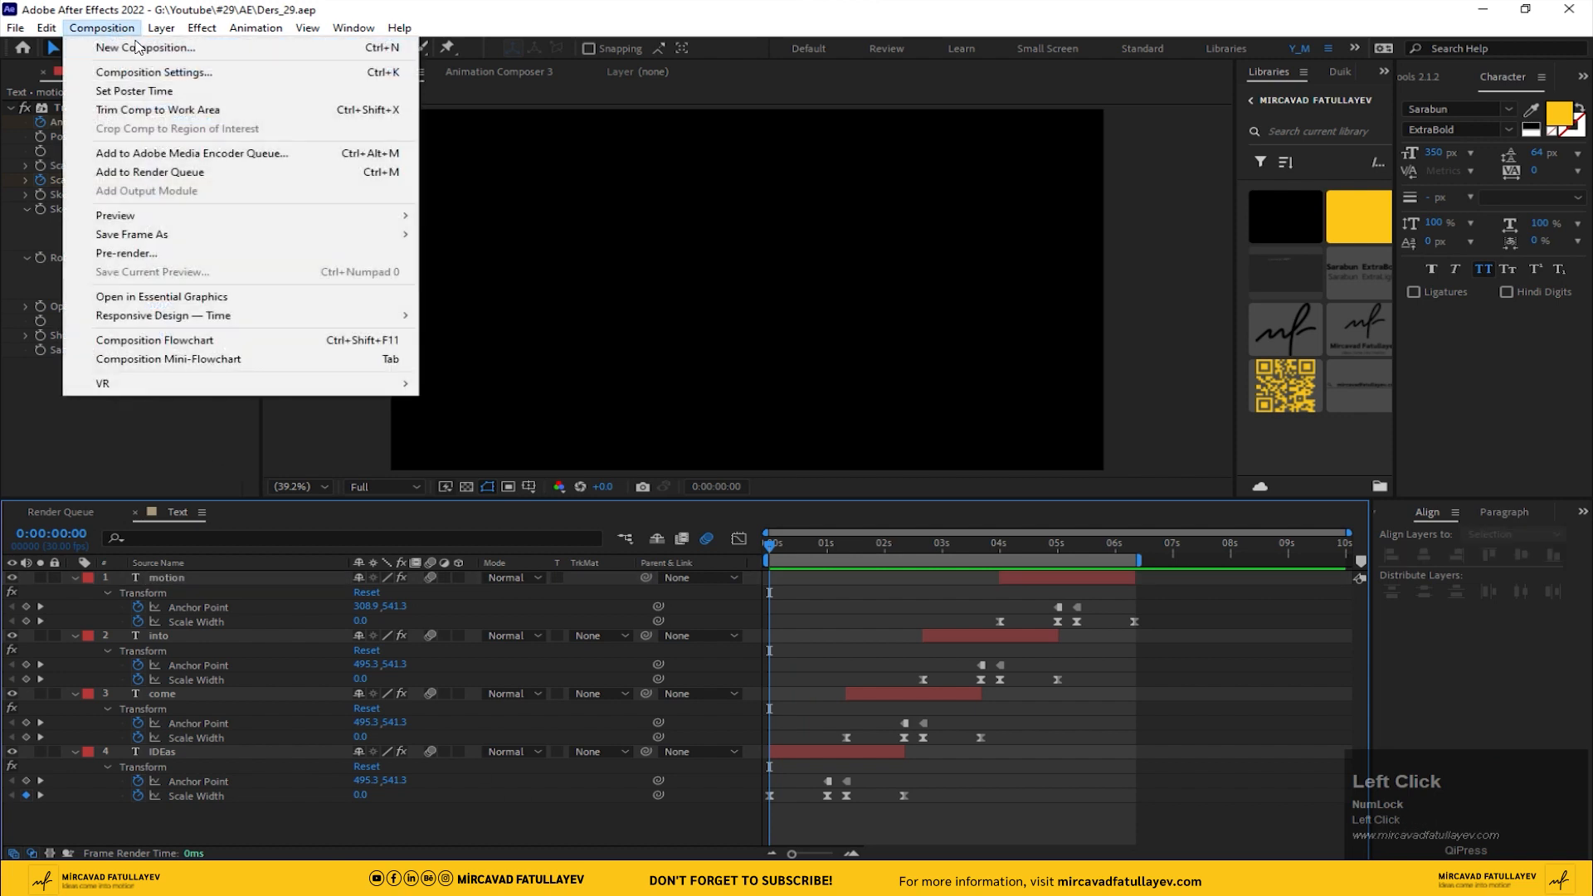
{"action": "left_click", "coordinate": [116, 47]}
{"action": "type", "text": "G"}
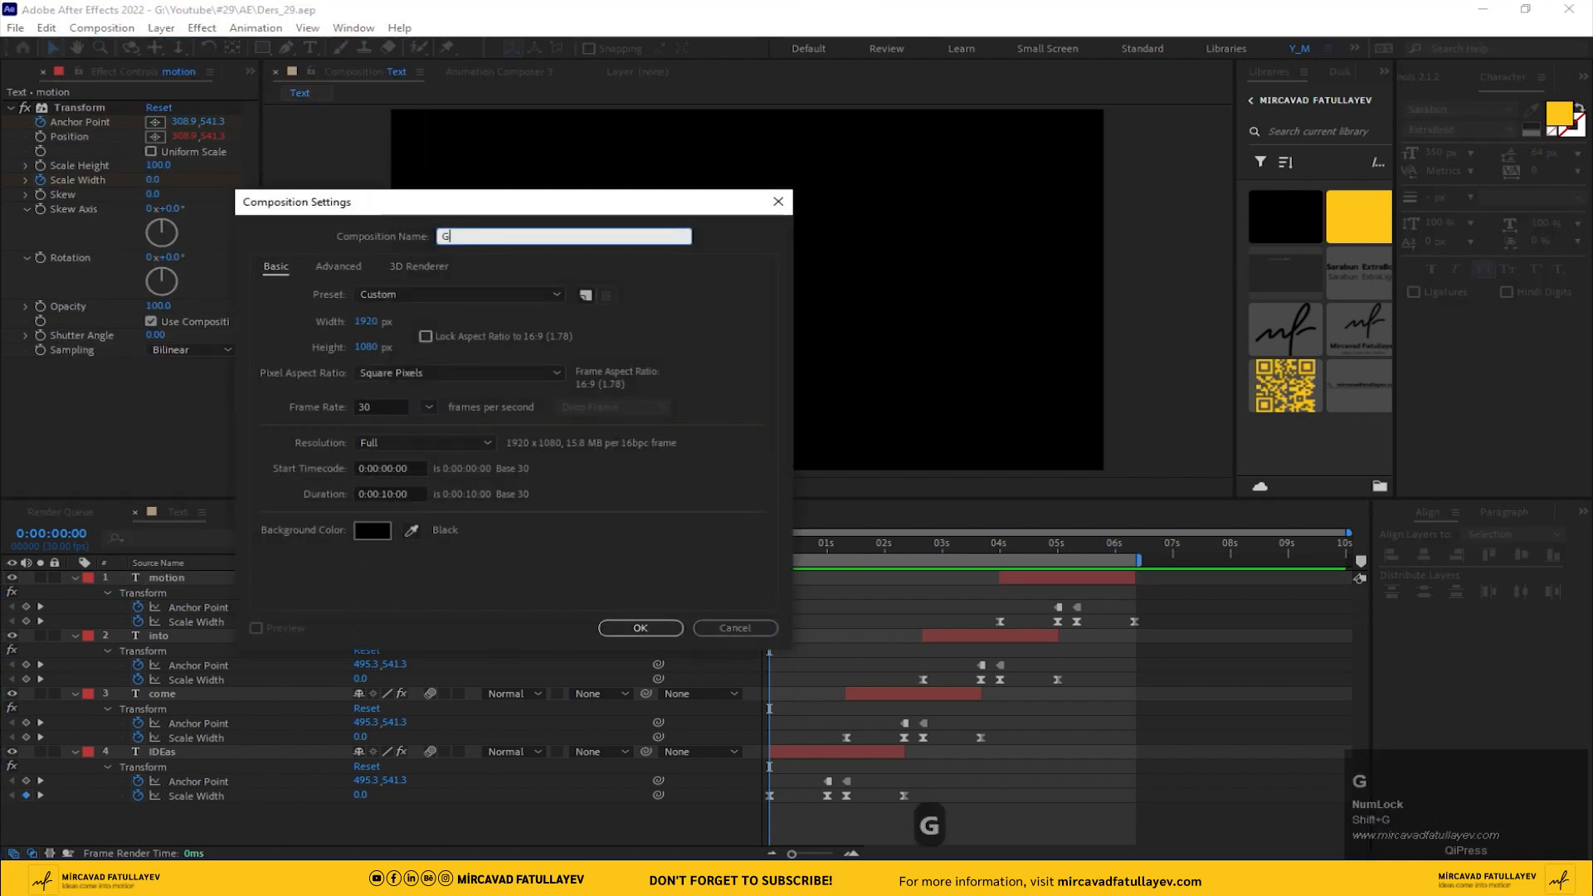
{"action": "type", "text": "radiant"}
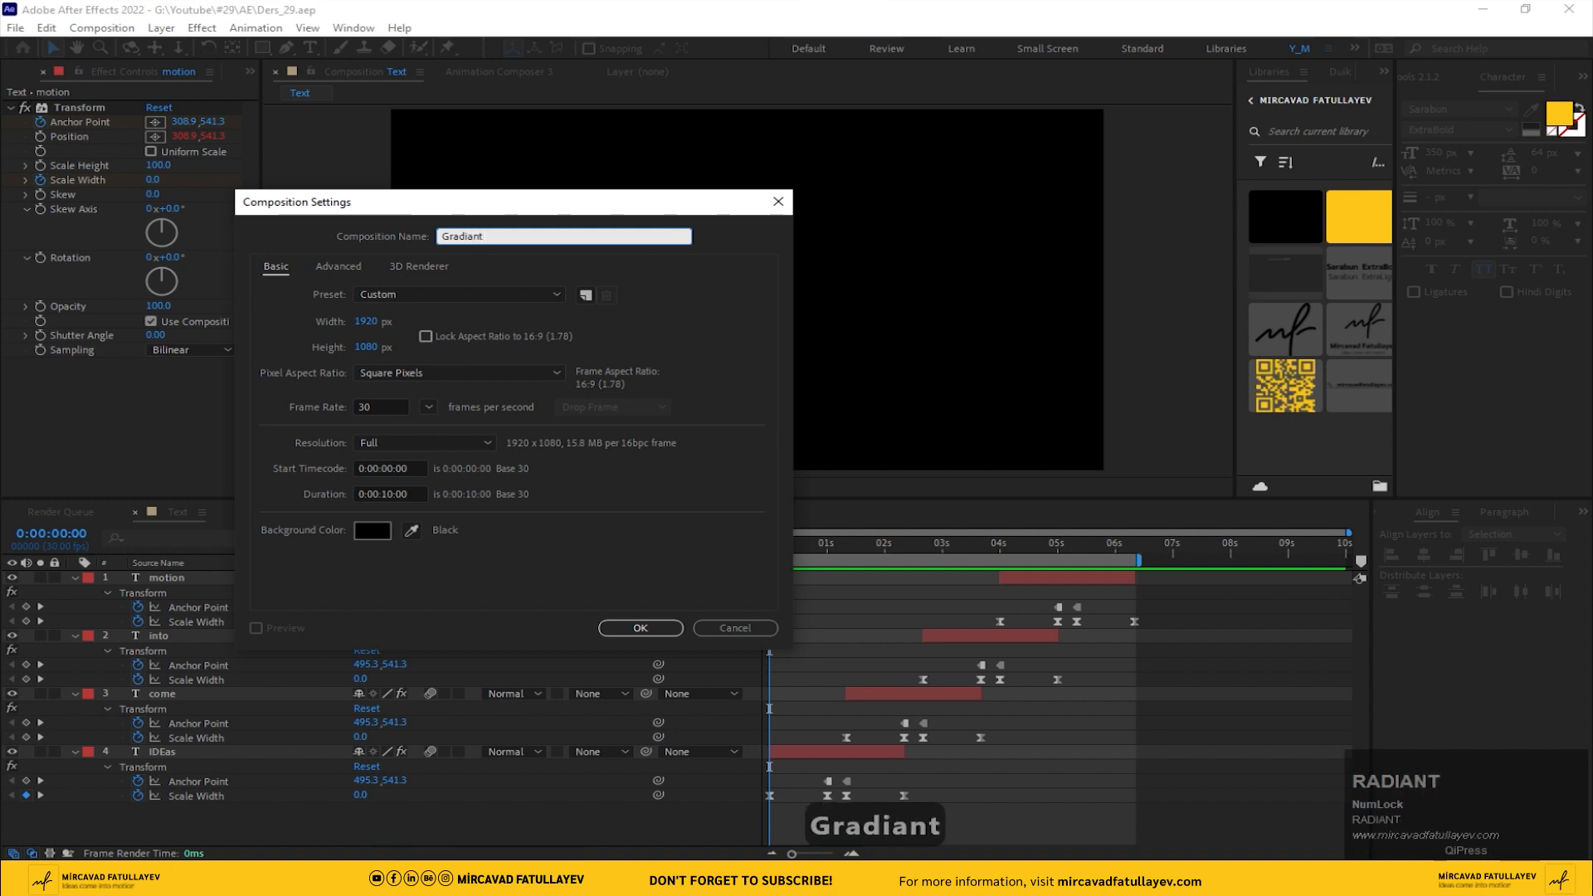
{"action": "key", "text": "Return"}
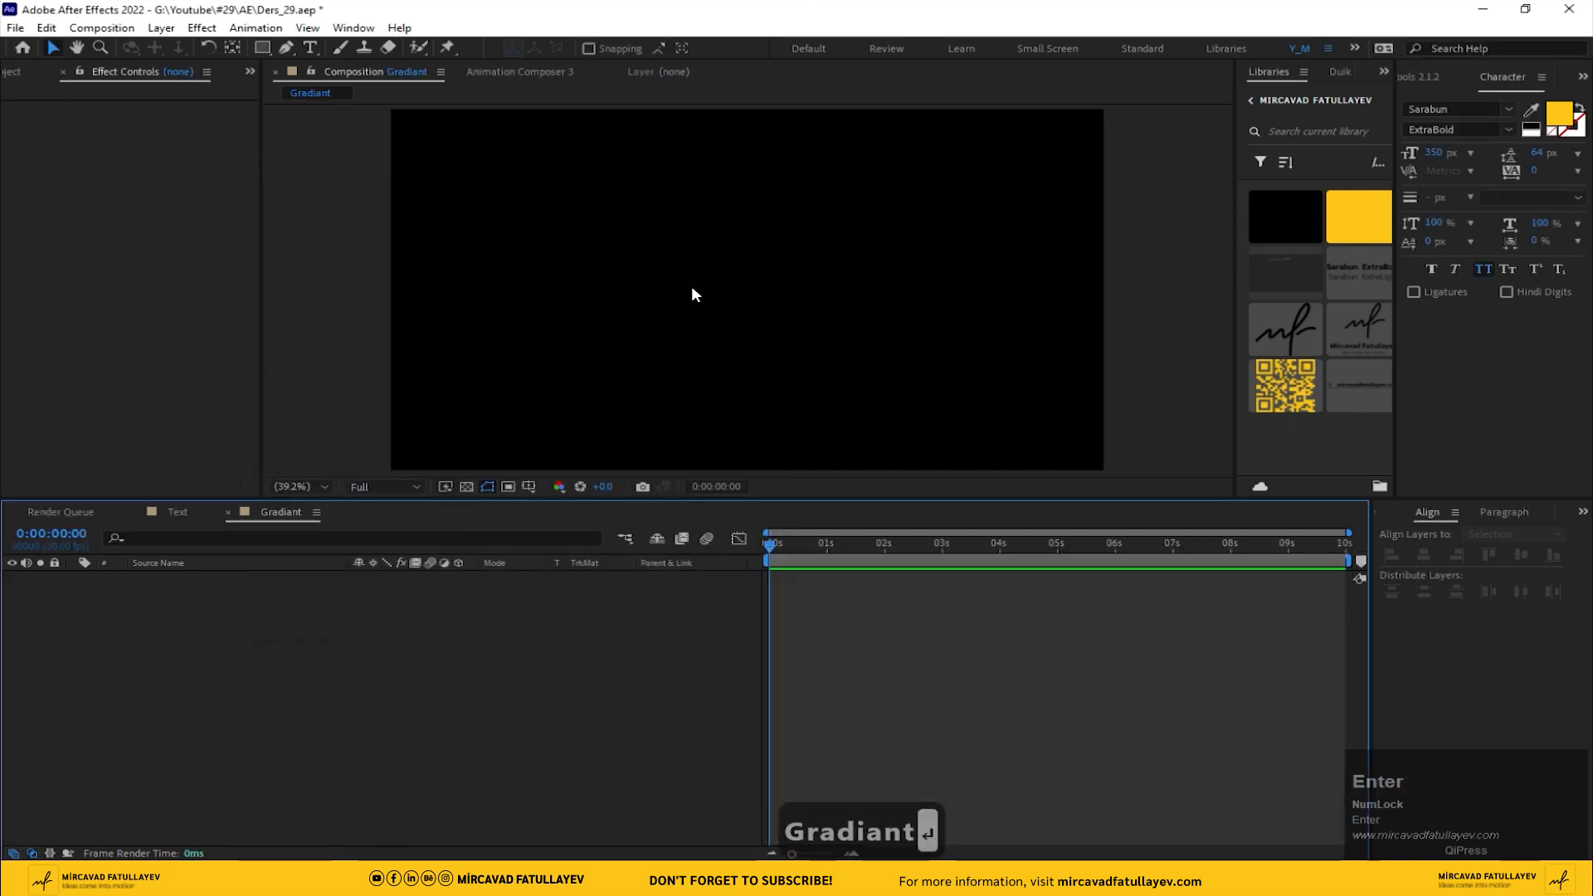
Step: Draw a white rectangle slightly larger than the composition frame and set its stroke to None
{"action": "left_click", "coordinate": [263, 47]}
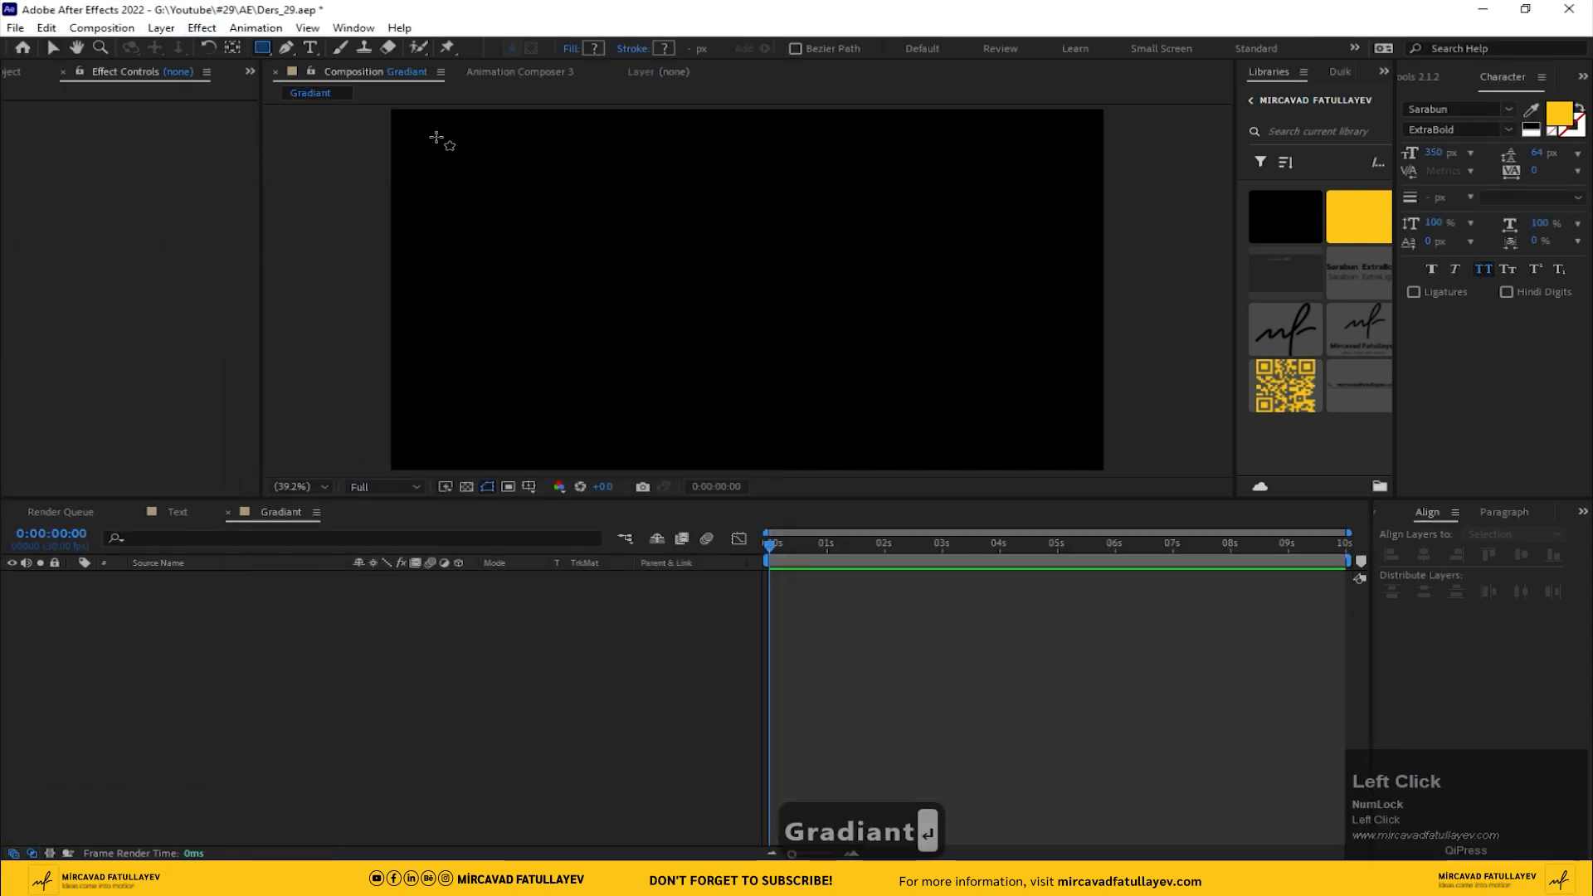
{"action": "scroll", "coordinate": [509, 167], "scroll_direction": "down", "scroll_amount": 1}
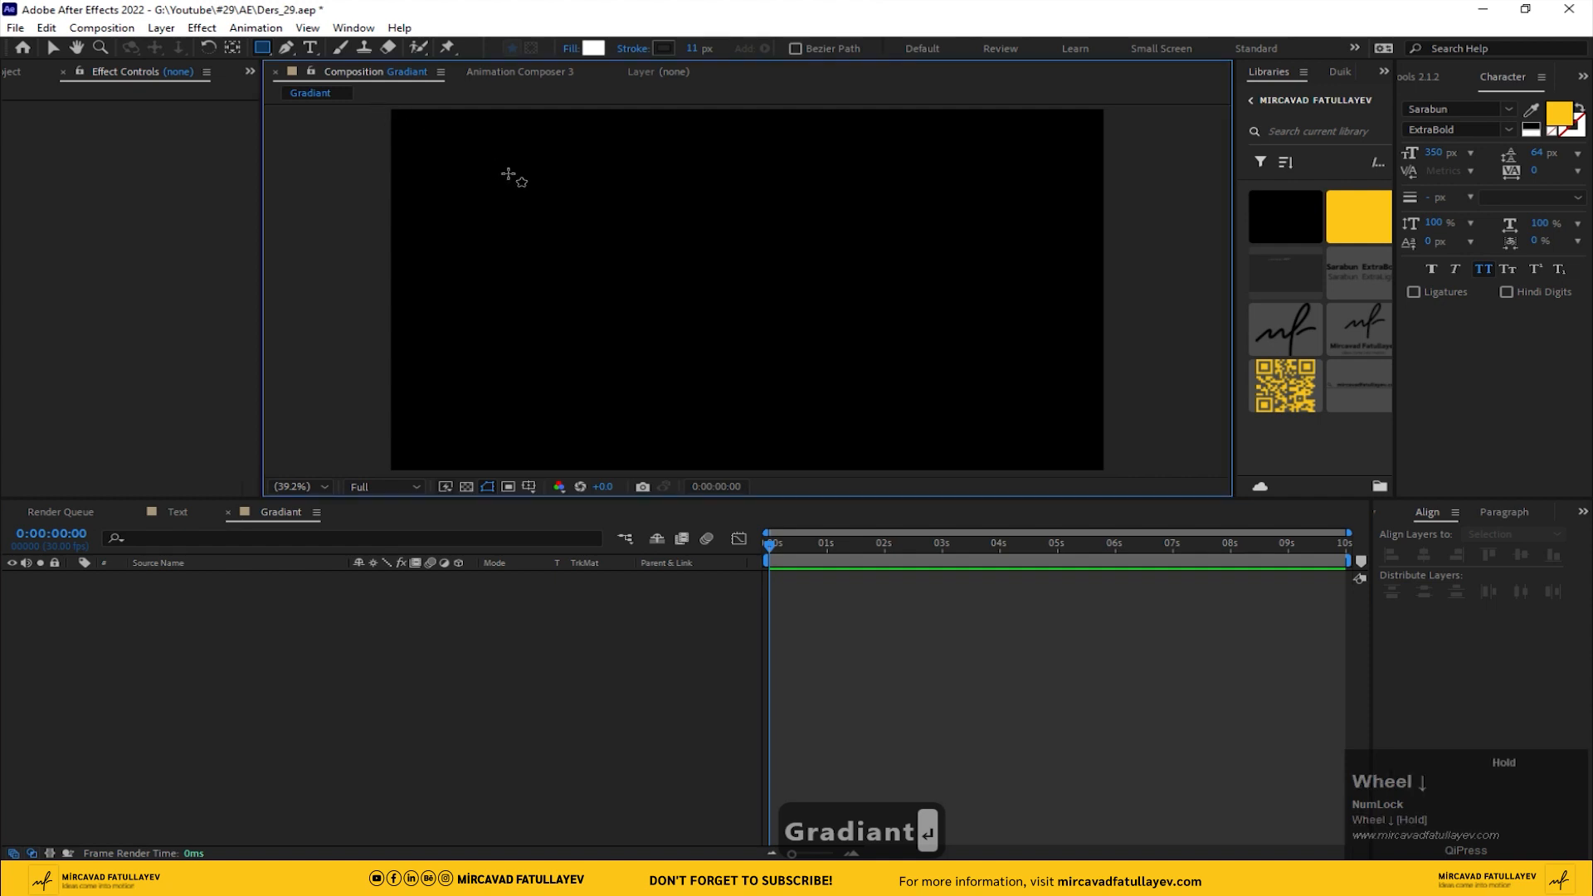
{"action": "mouse_move", "coordinate": [444, 127]}
{"action": "left_mouse_down"}
{"action": "mouse_move", "coordinate": [612, 255]}
{"action": "mouse_move", "coordinate": [1024, 409]}
{"action": "mouse_move", "coordinate": [1039, 445]}
{"action": "mouse_move", "coordinate": [1067, 452]}
{"action": "left_mouse_up"}
{"action": "left_click", "coordinate": [631, 48]}
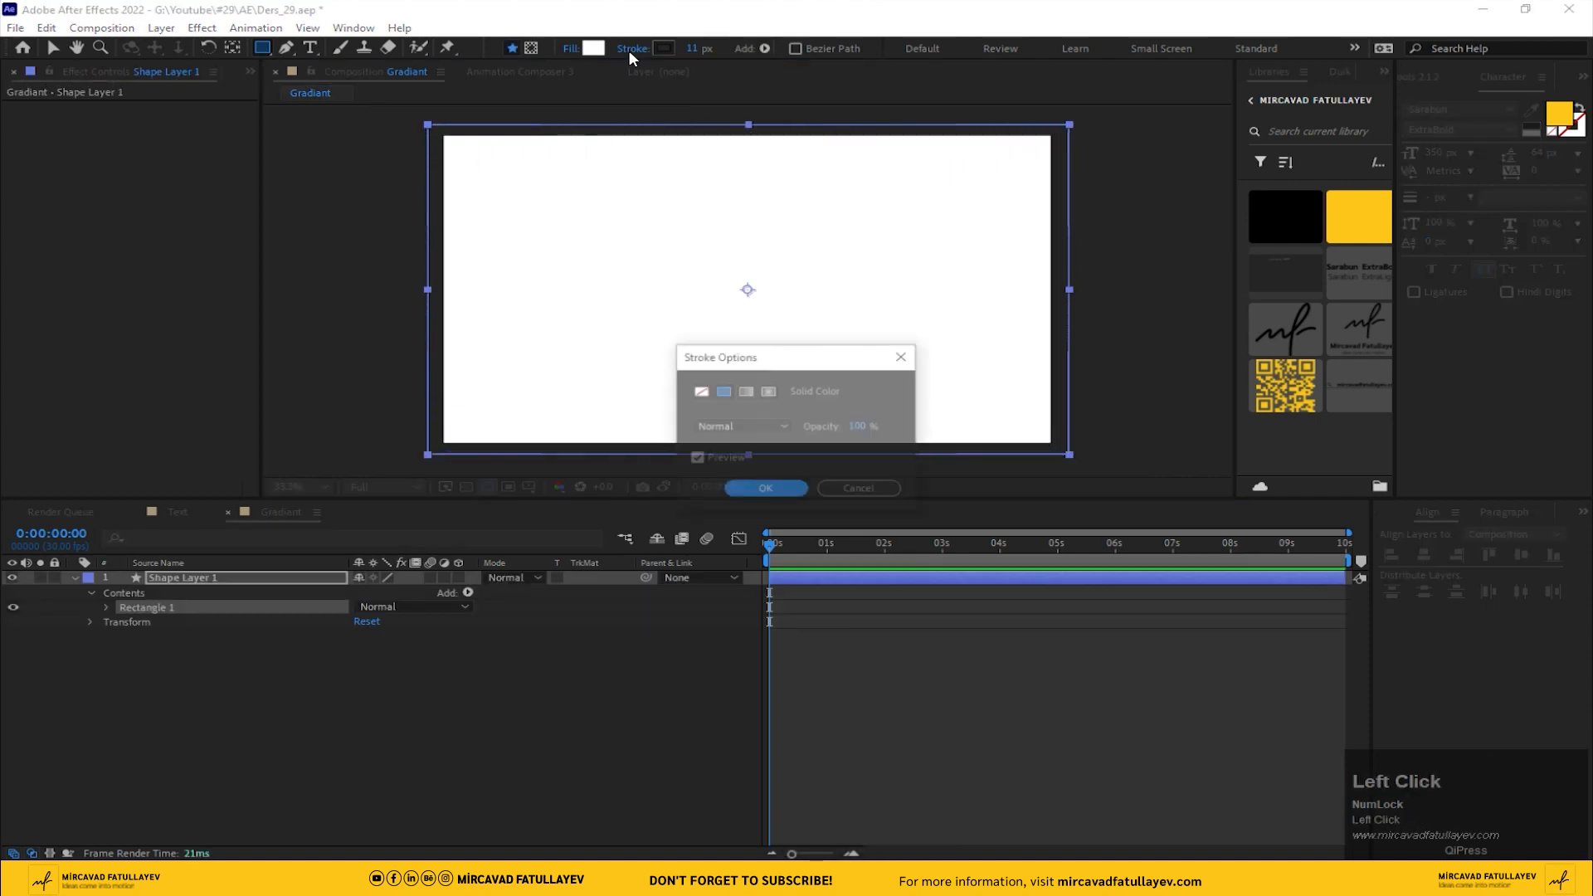
{"action": "left_click", "coordinate": [700, 391]}
{"action": "left_click", "coordinate": [762, 488]}
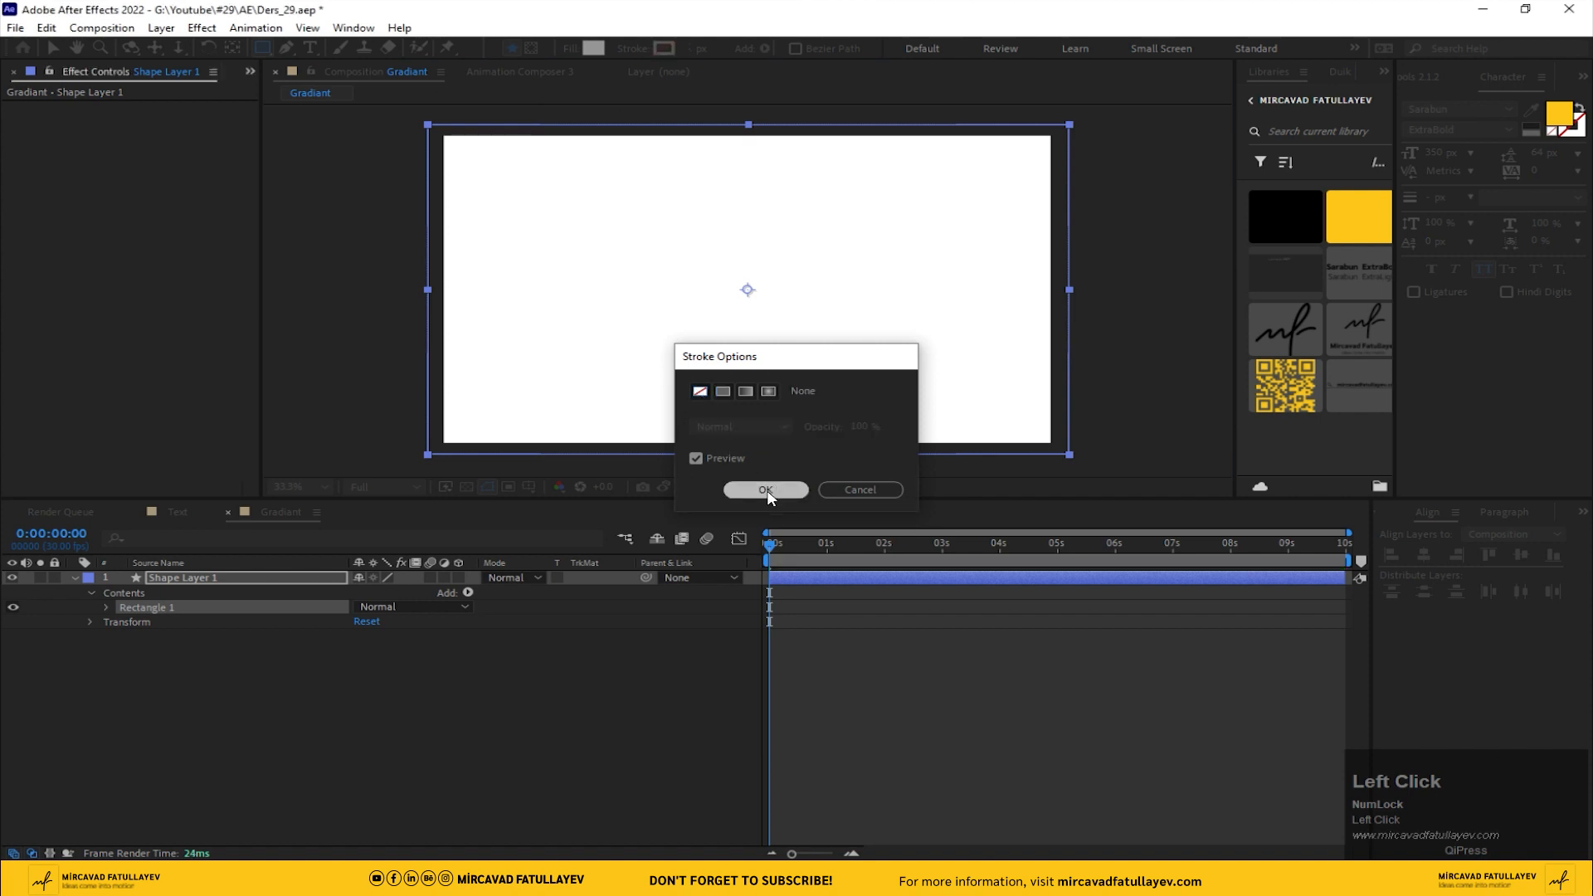
Step: Change the rectangle's fill from a solid color to a linear gradient
{"action": "left_click", "coordinate": [227, 576]}
{"action": "left_click", "coordinate": [572, 48]}
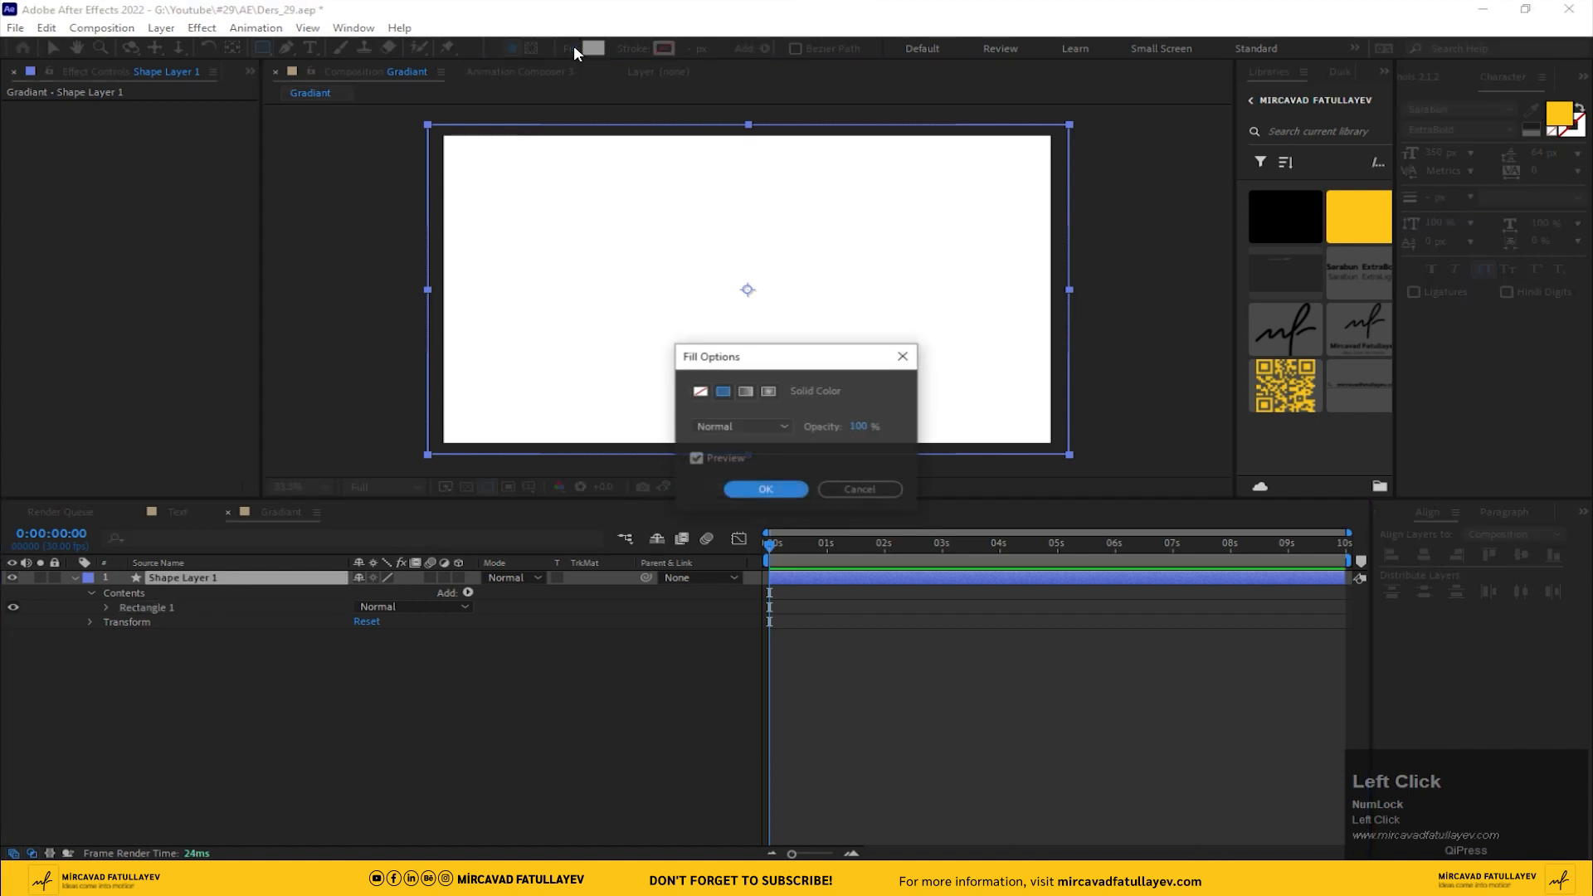
{"action": "left_click", "coordinate": [745, 391]}
{"action": "left_click", "coordinate": [775, 496]}
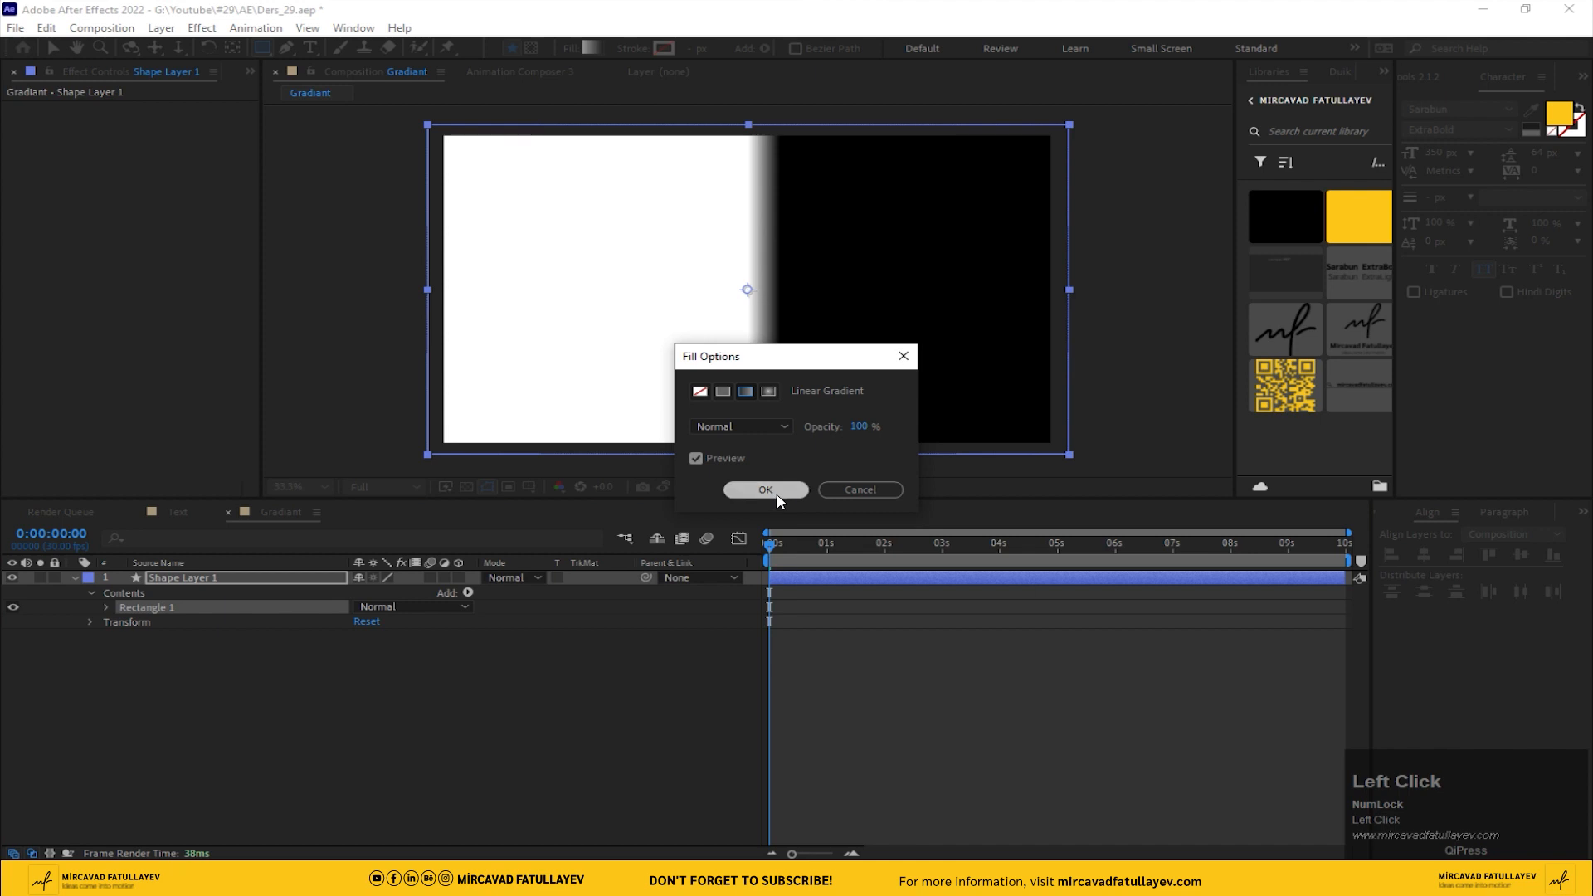
Step: Add a white color stop at 50% to the rectangle's gradient and set its first stop to black (000000)
{"action": "left_click", "coordinate": [591, 48]}
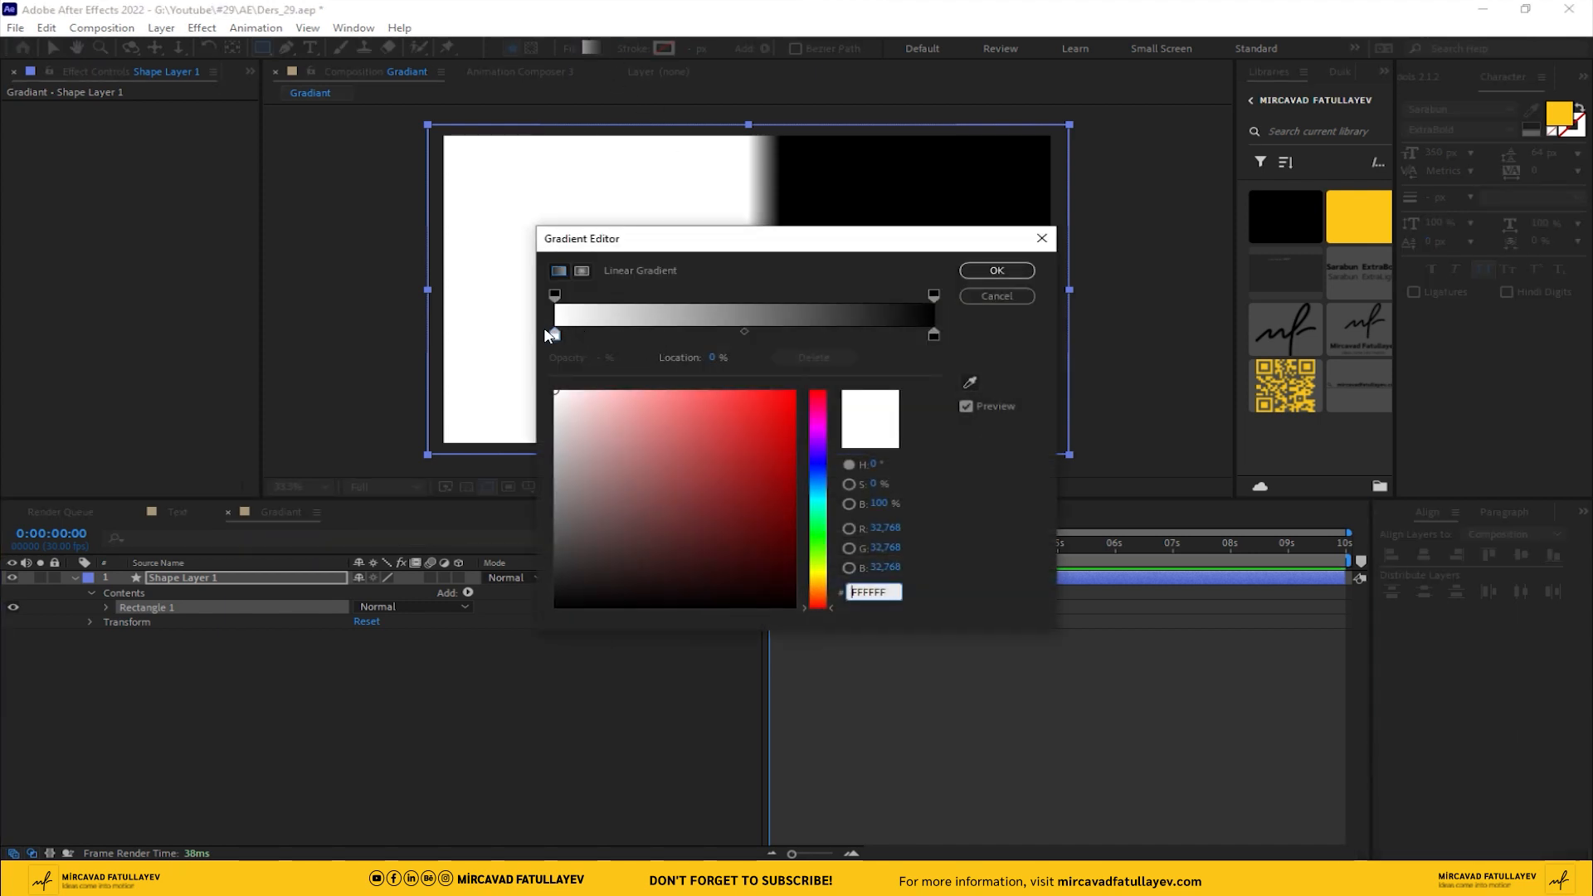
{"action": "left_click", "coordinate": [627, 334]}
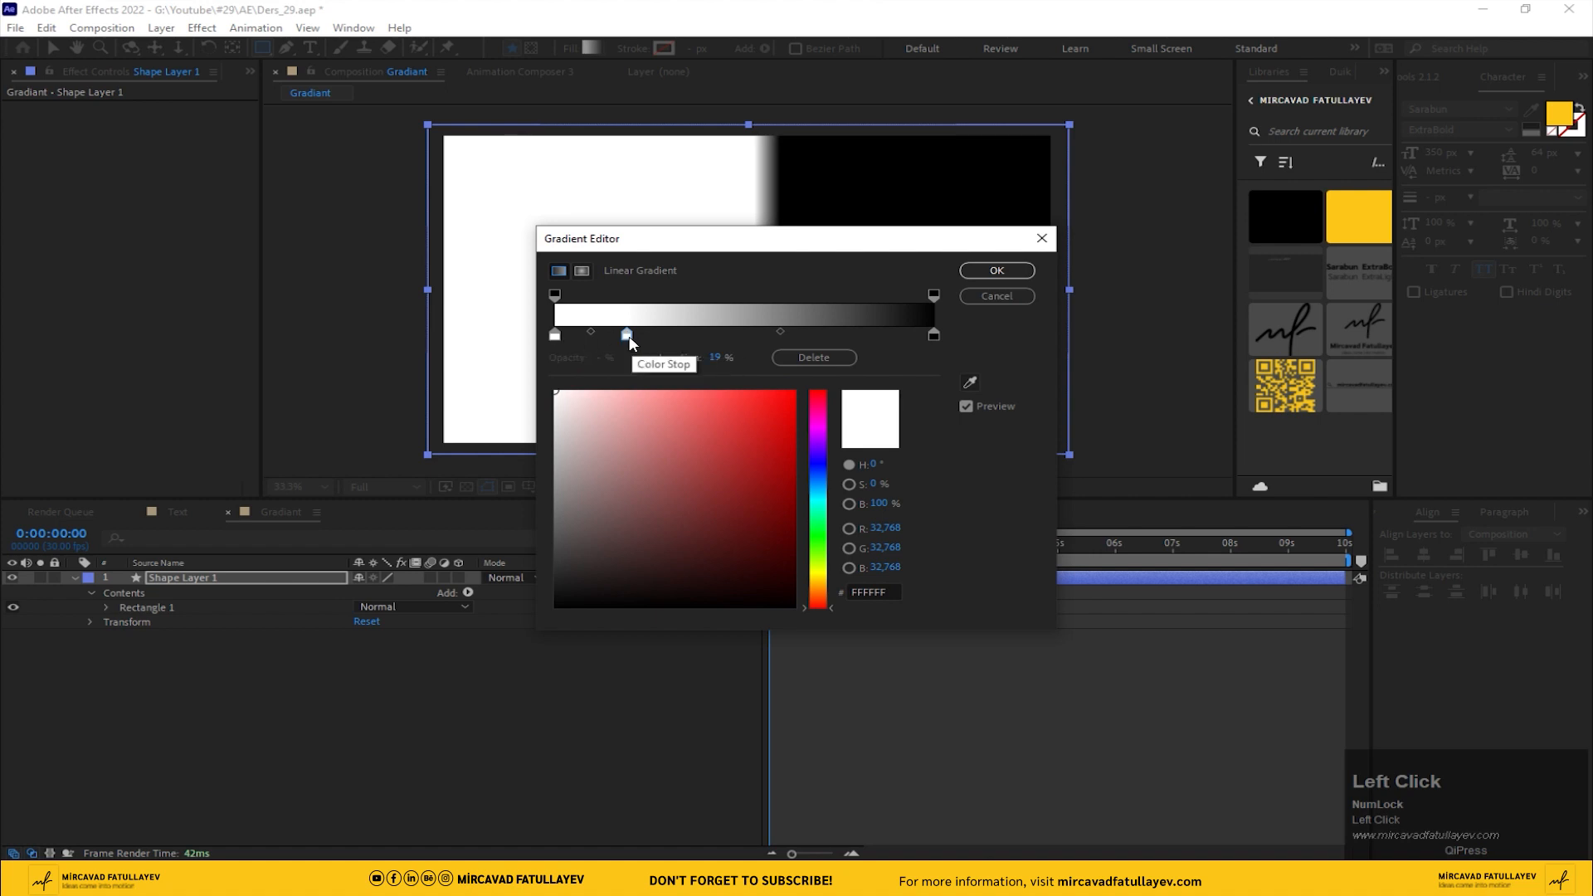
{"action": "left_click_drag", "start_coordinate": [627, 334], "coordinate": [723, 336]}
{"action": "left_click", "coordinate": [720, 352]}
{"action": "type", "text": "50"}
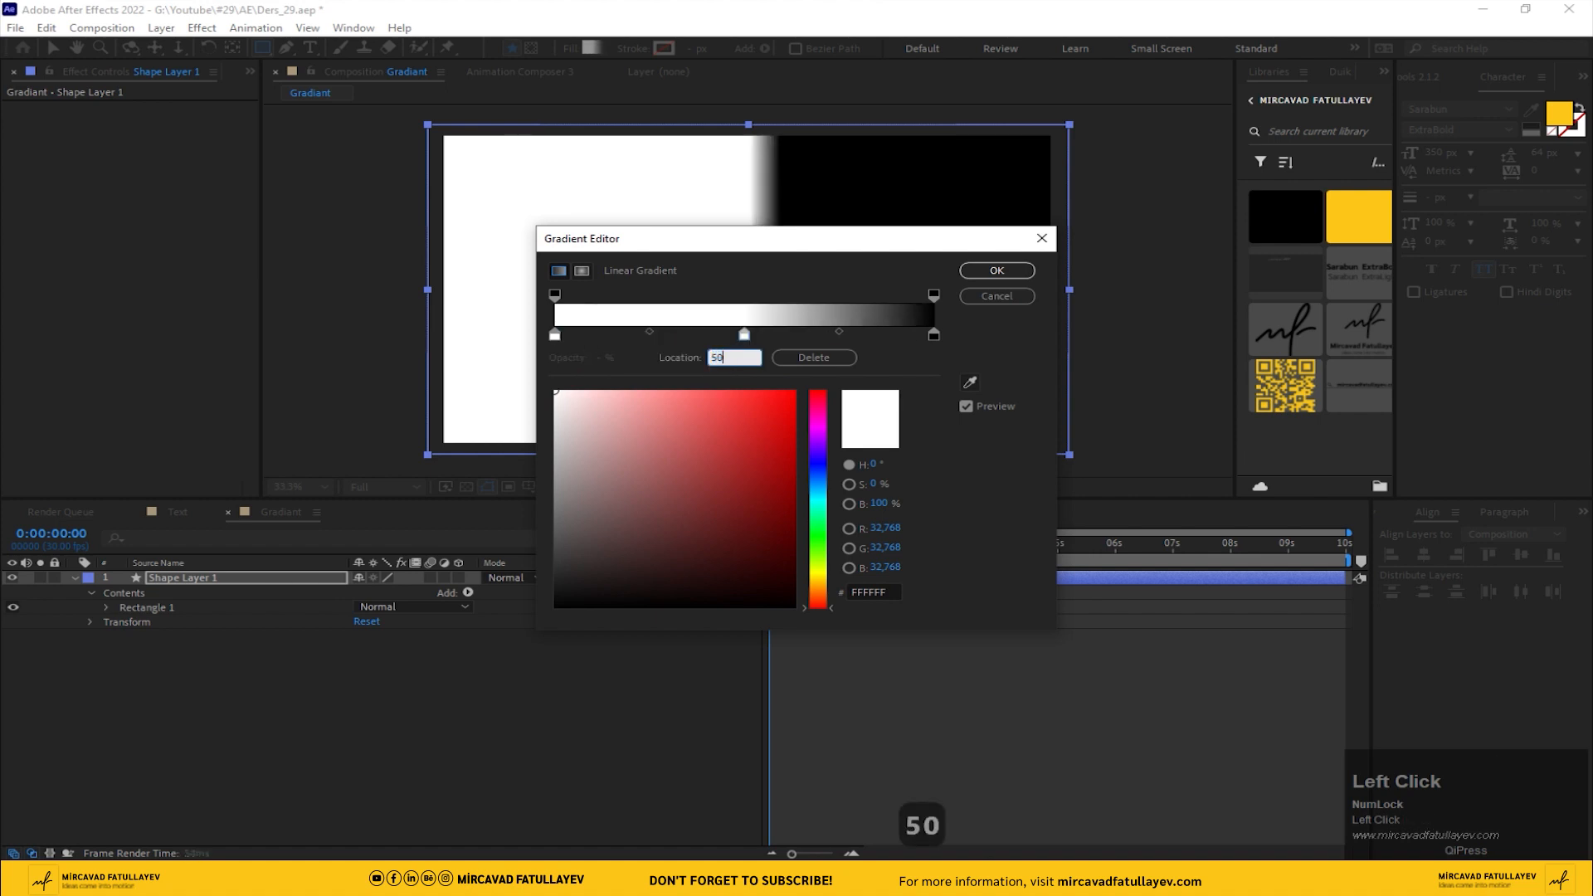
{"action": "left_click", "coordinate": [554, 337]}
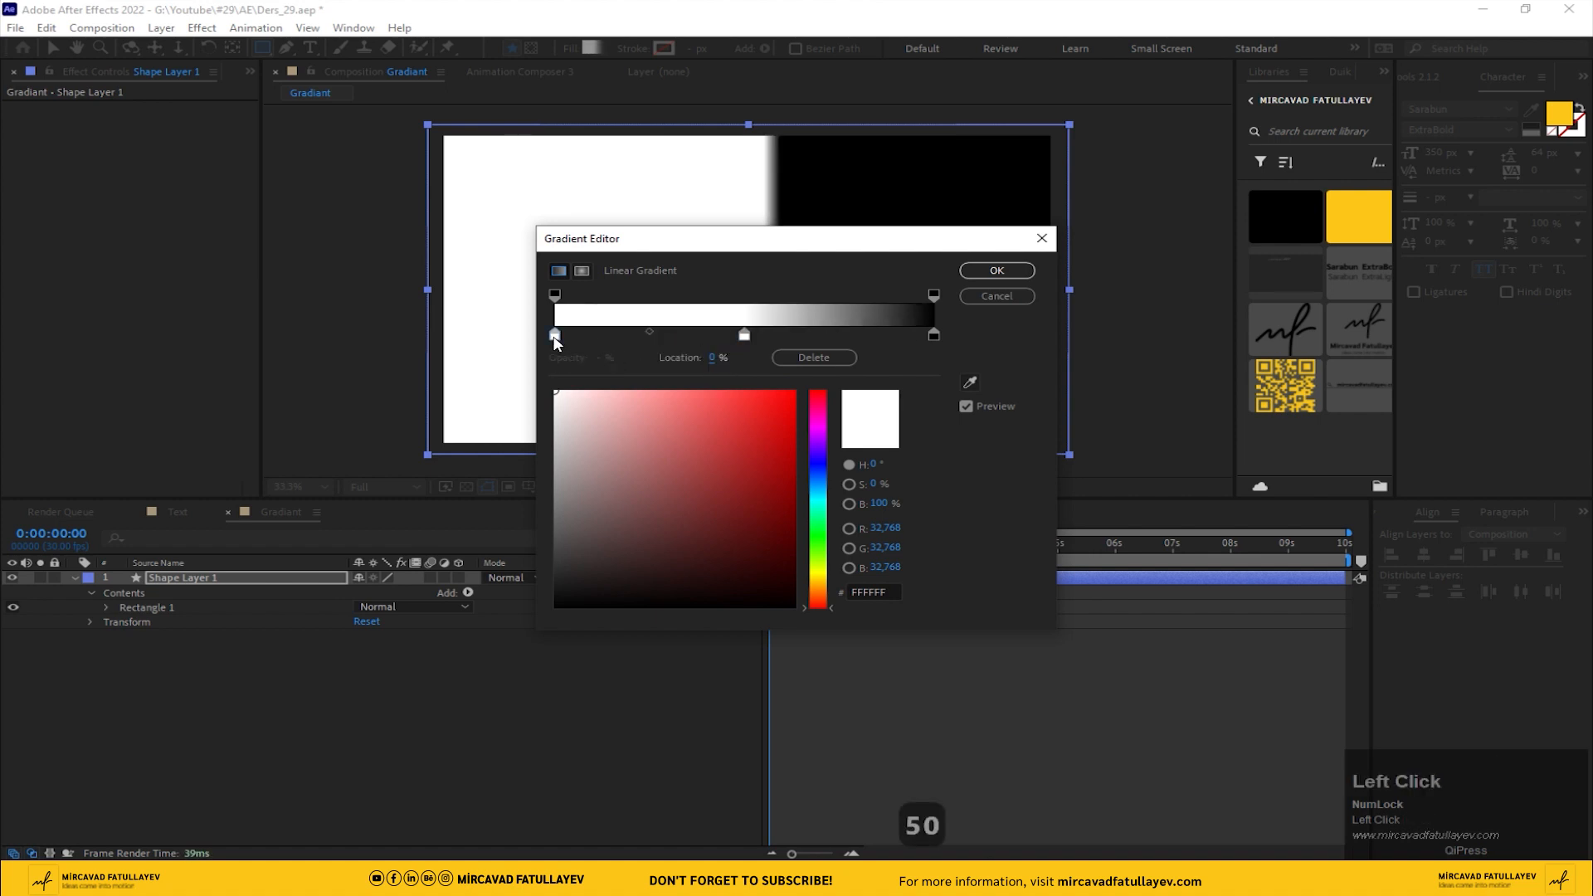
{"action": "left_click_drag", "start_coordinate": [580, 614], "coordinate": [492, 643]}
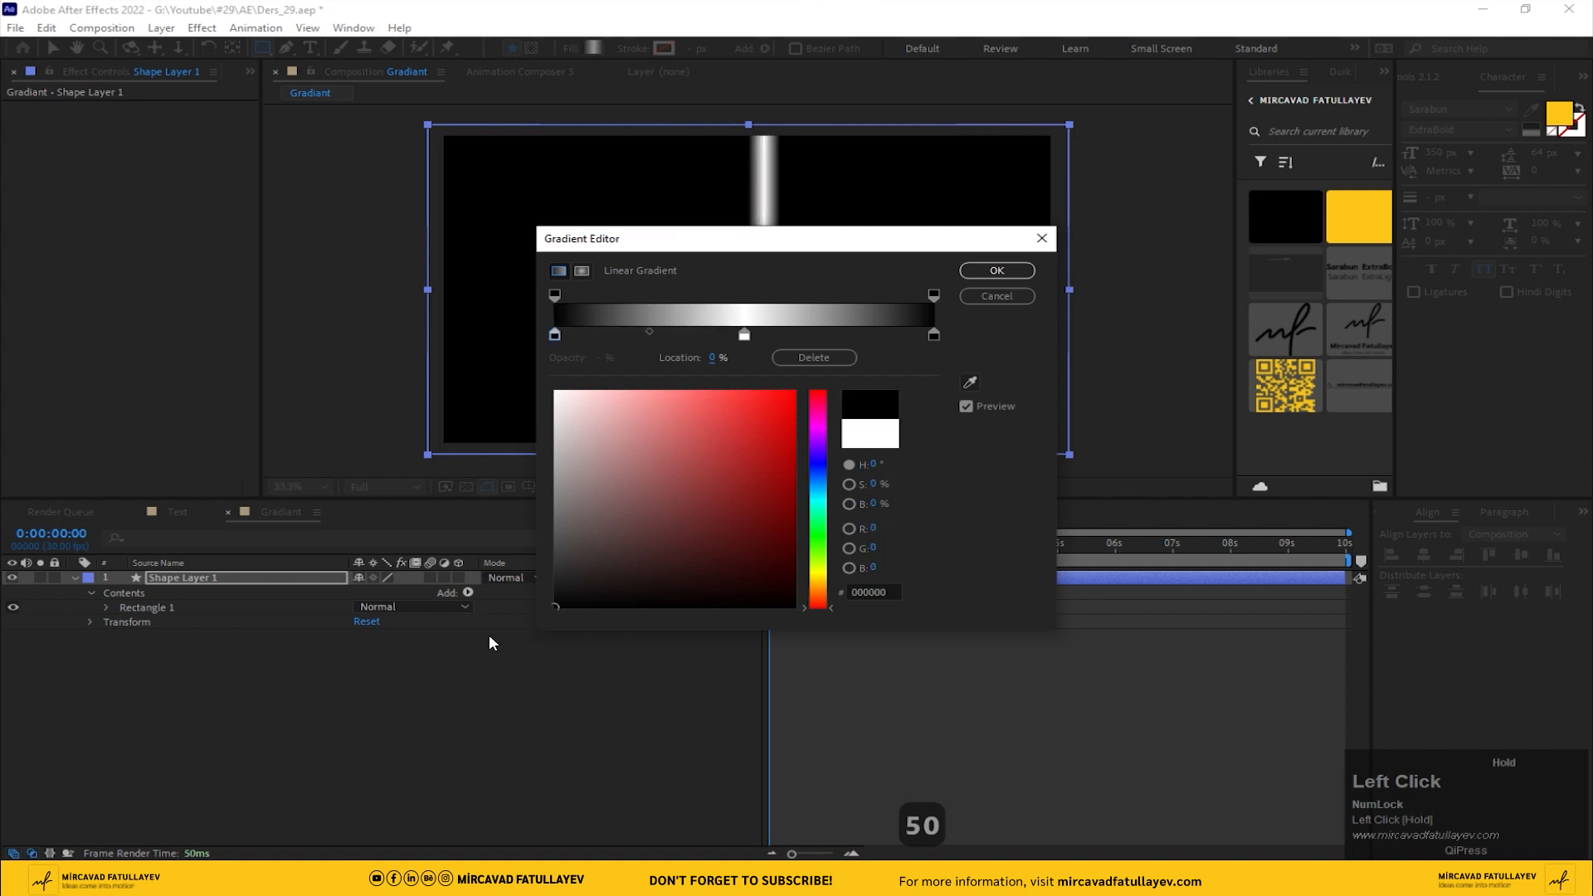
{"action": "left_click", "coordinate": [998, 271]}
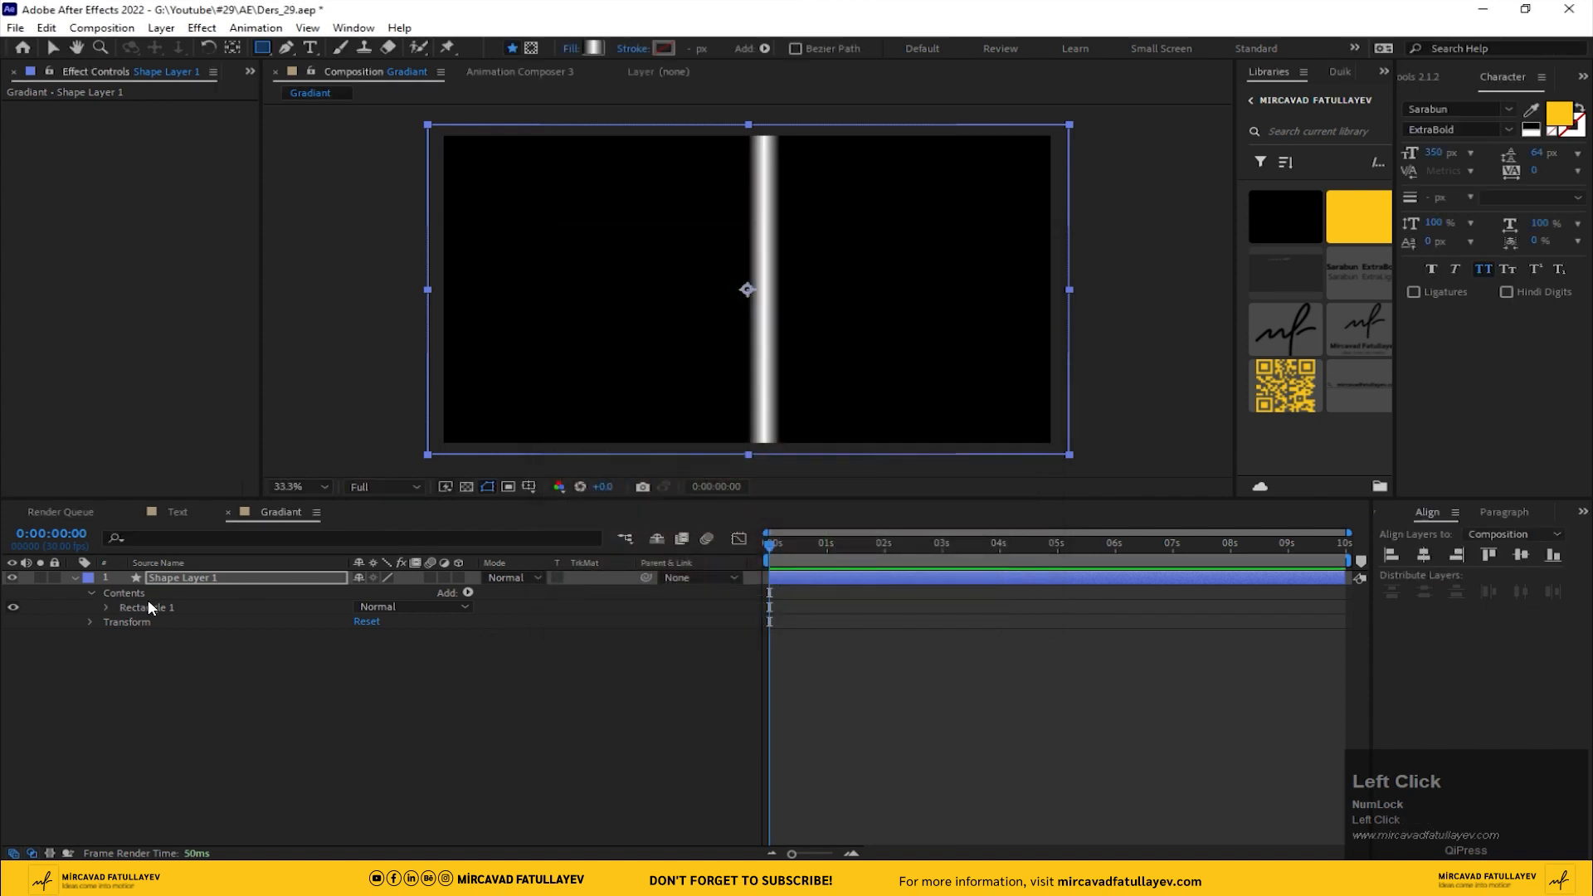
Step: Widen the rectangle's Gradient Fill by moving its start point far left and its end point far right across the frame
{"action": "left_click", "coordinate": [150, 608]}
{"action": "left_click", "coordinate": [96, 602]}
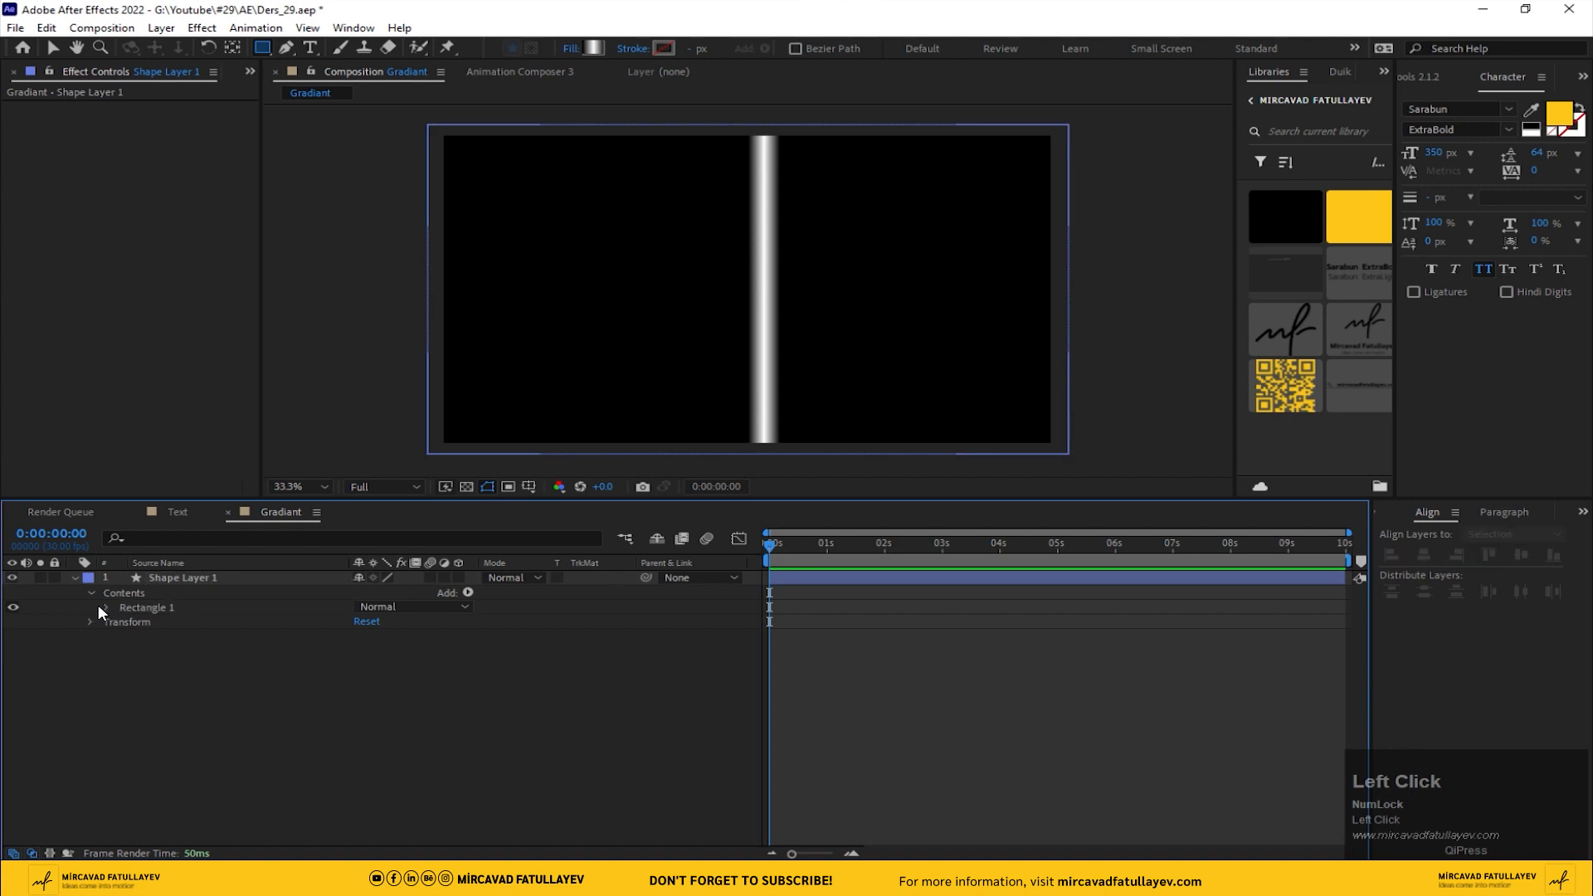
{"action": "left_click", "coordinate": [105, 608]}
{"action": "left_click", "coordinate": [158, 637]}
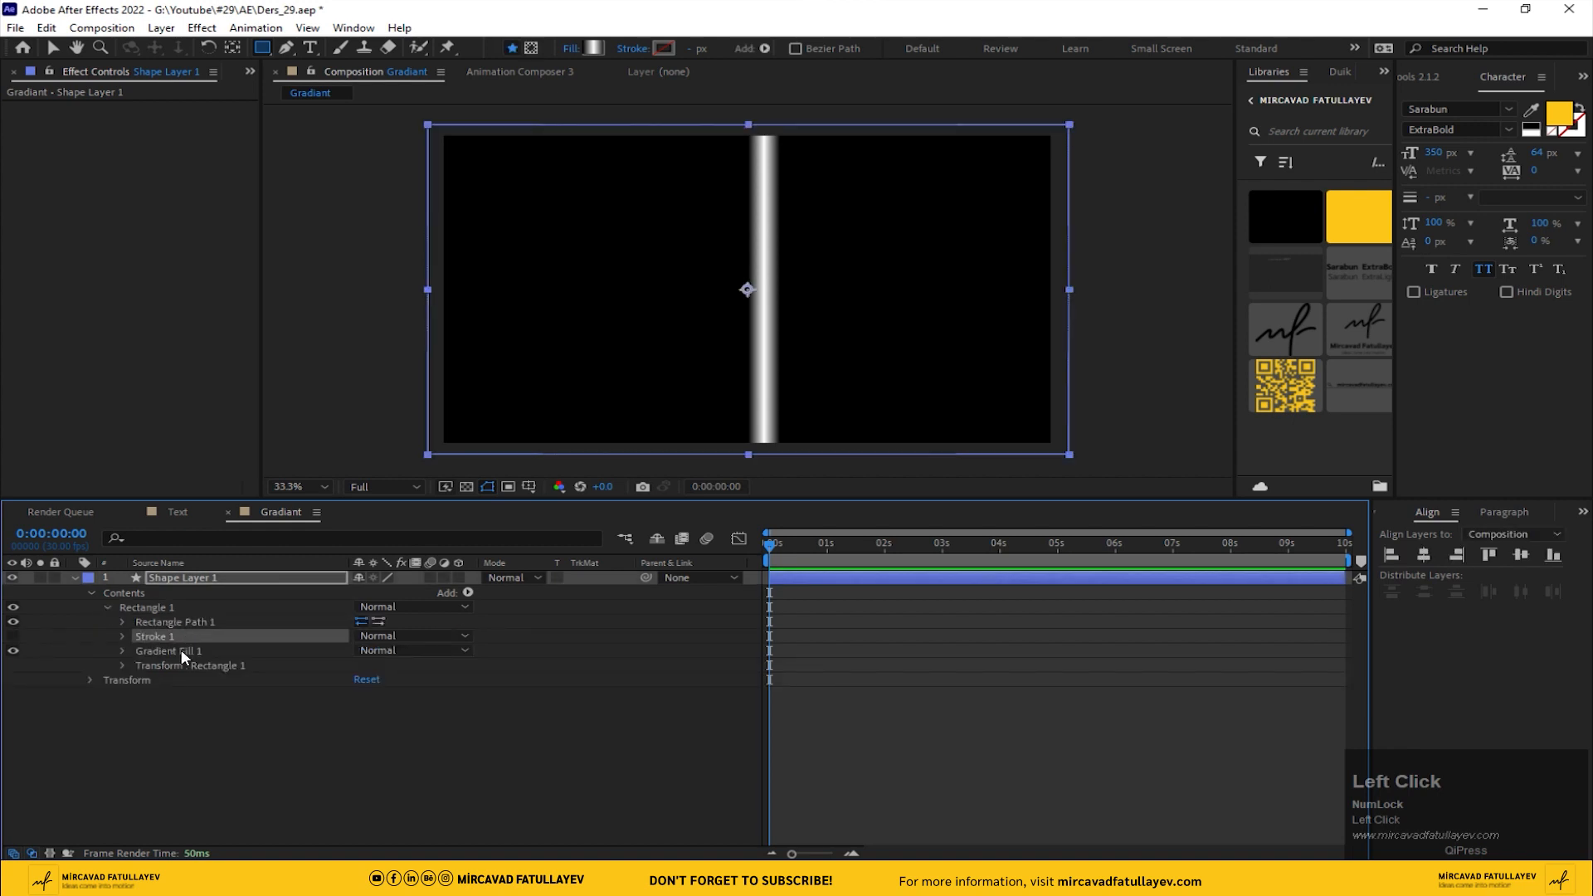
{"action": "left_click", "coordinate": [182, 654]}
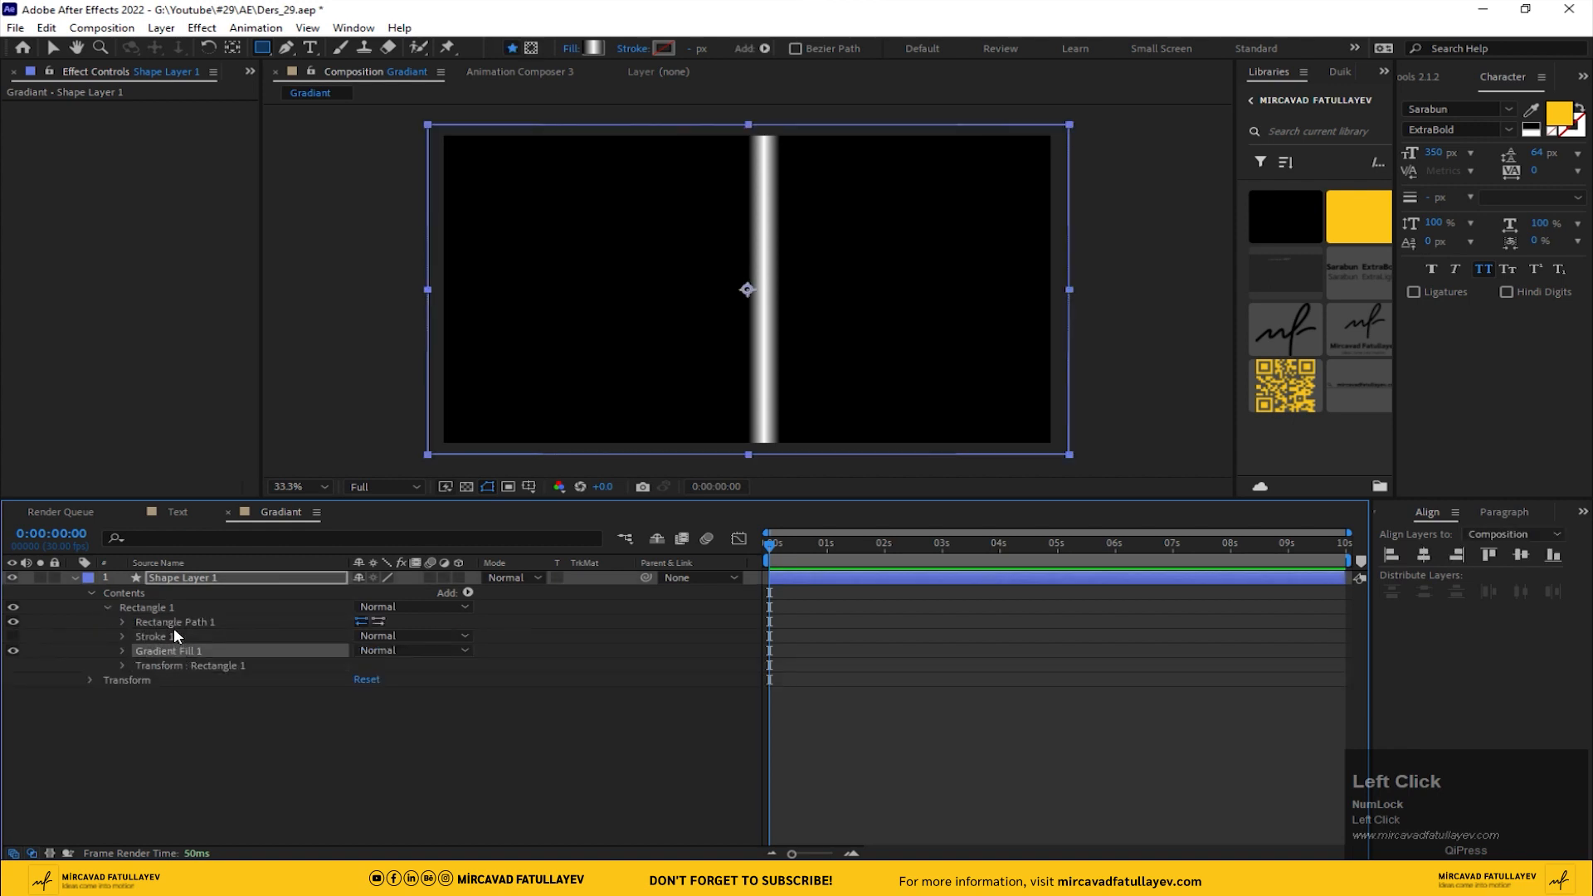
{"action": "left_click", "coordinate": [52, 47]}
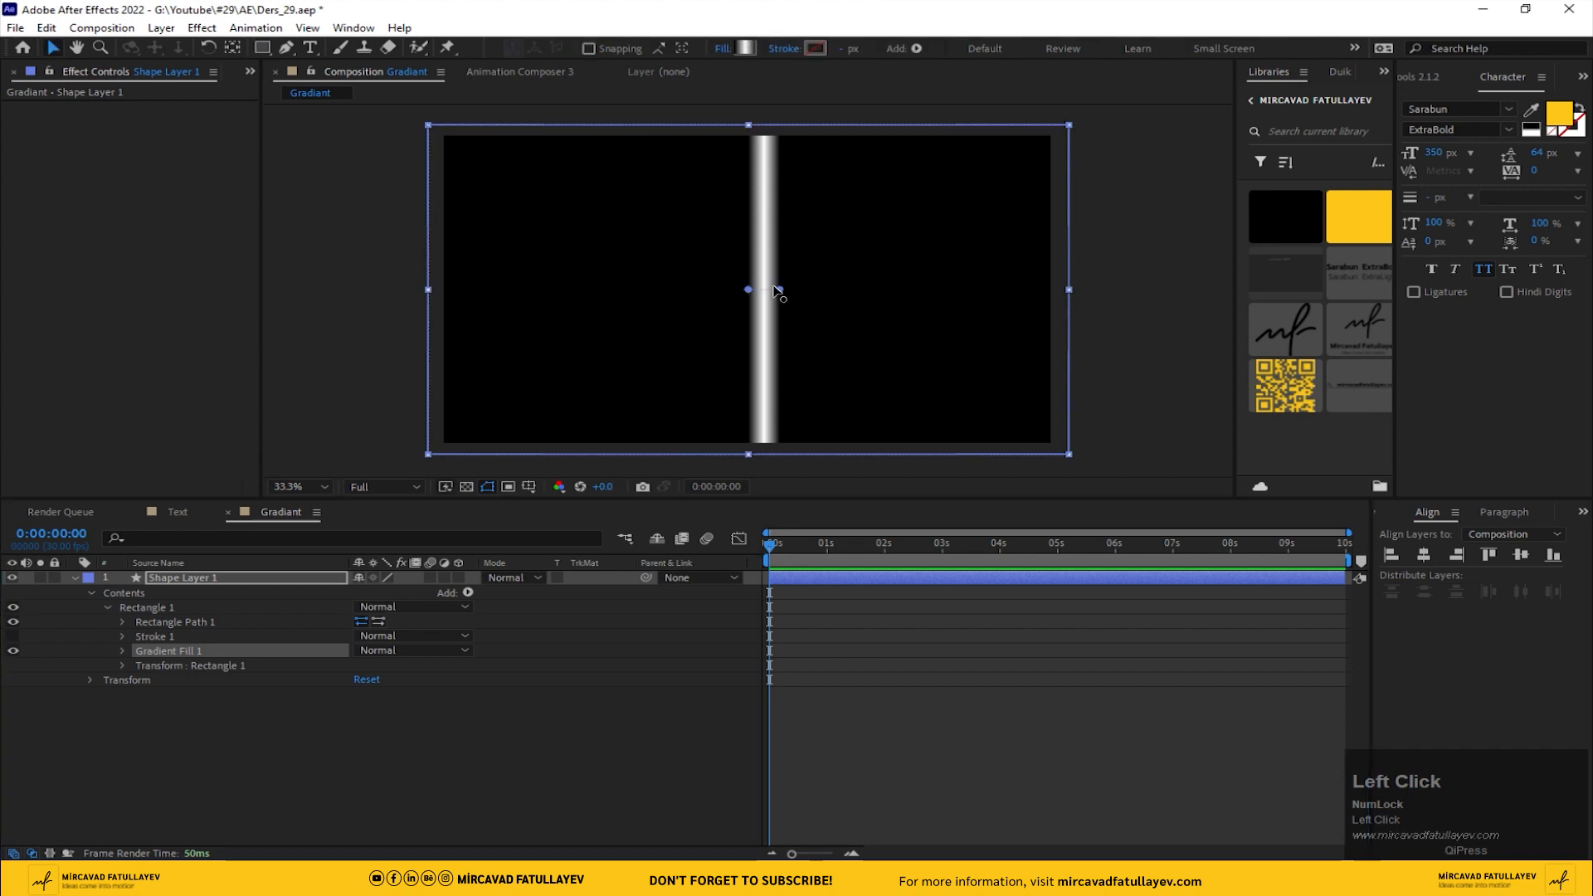
{"action": "left_click_drag", "start_coordinate": [778, 290], "coordinate": [883, 293]}
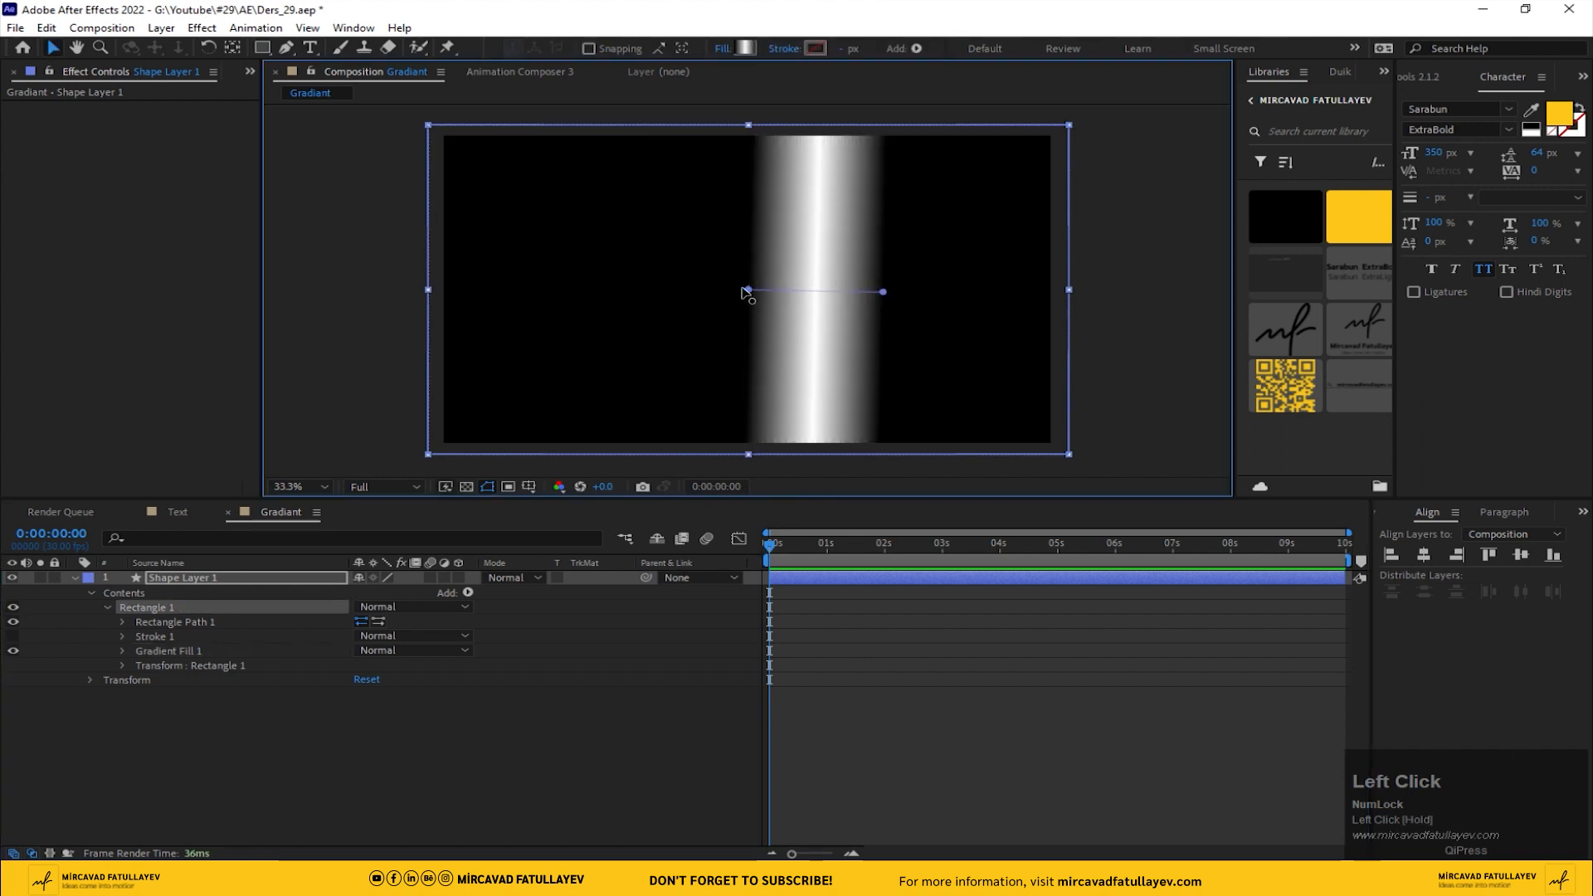
{"action": "left_click_drag", "start_coordinate": [717, 288], "coordinate": [633, 294]}
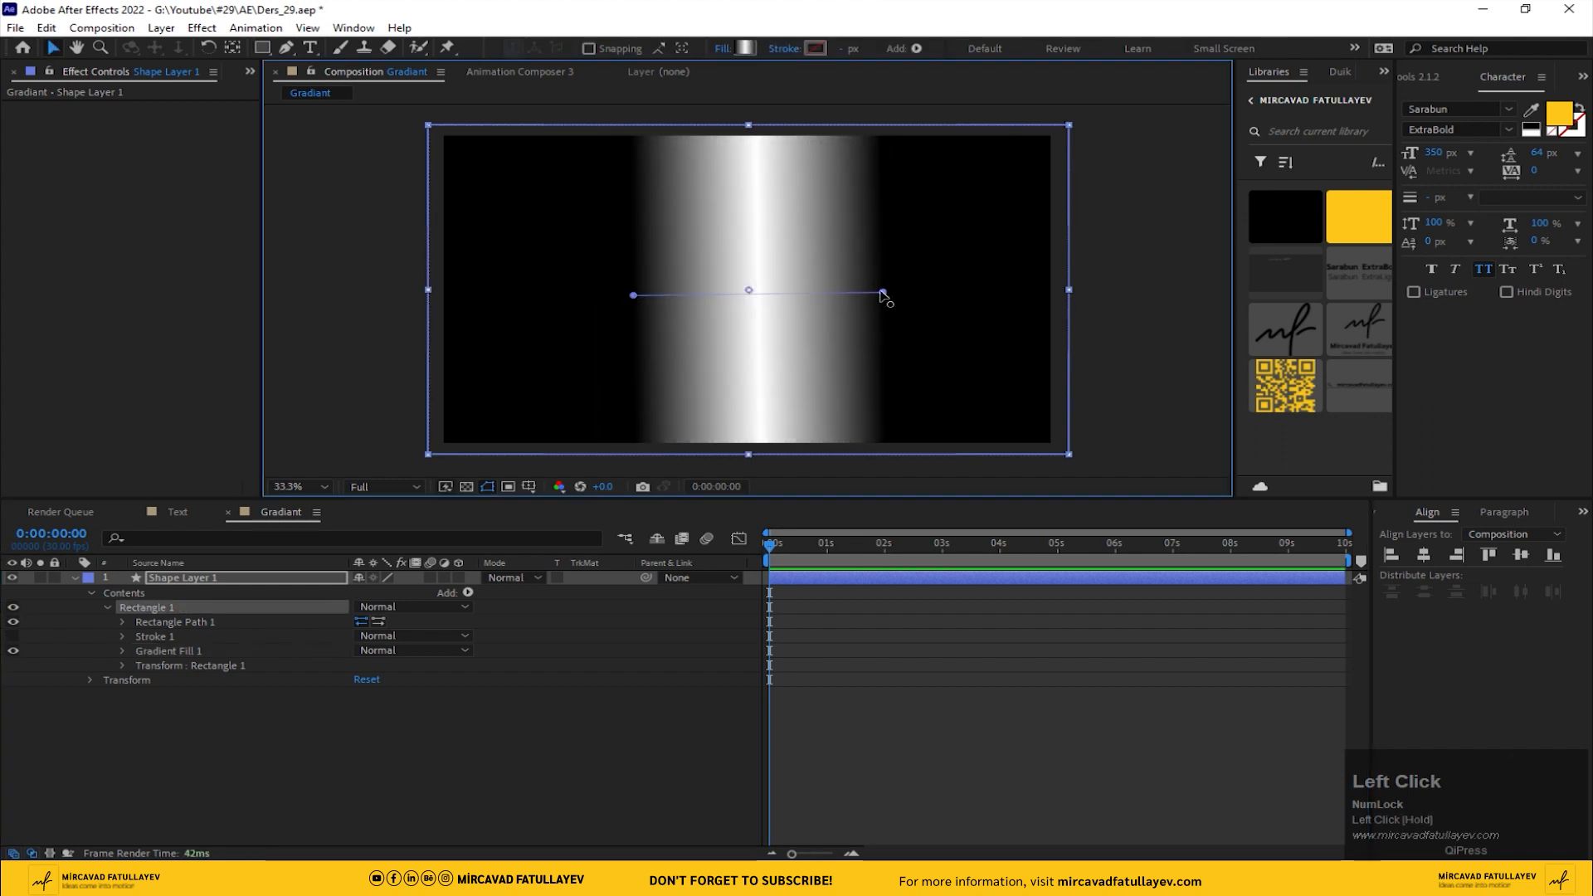
{"action": "left_click_drag", "start_coordinate": [883, 292], "coordinate": [947, 292]}
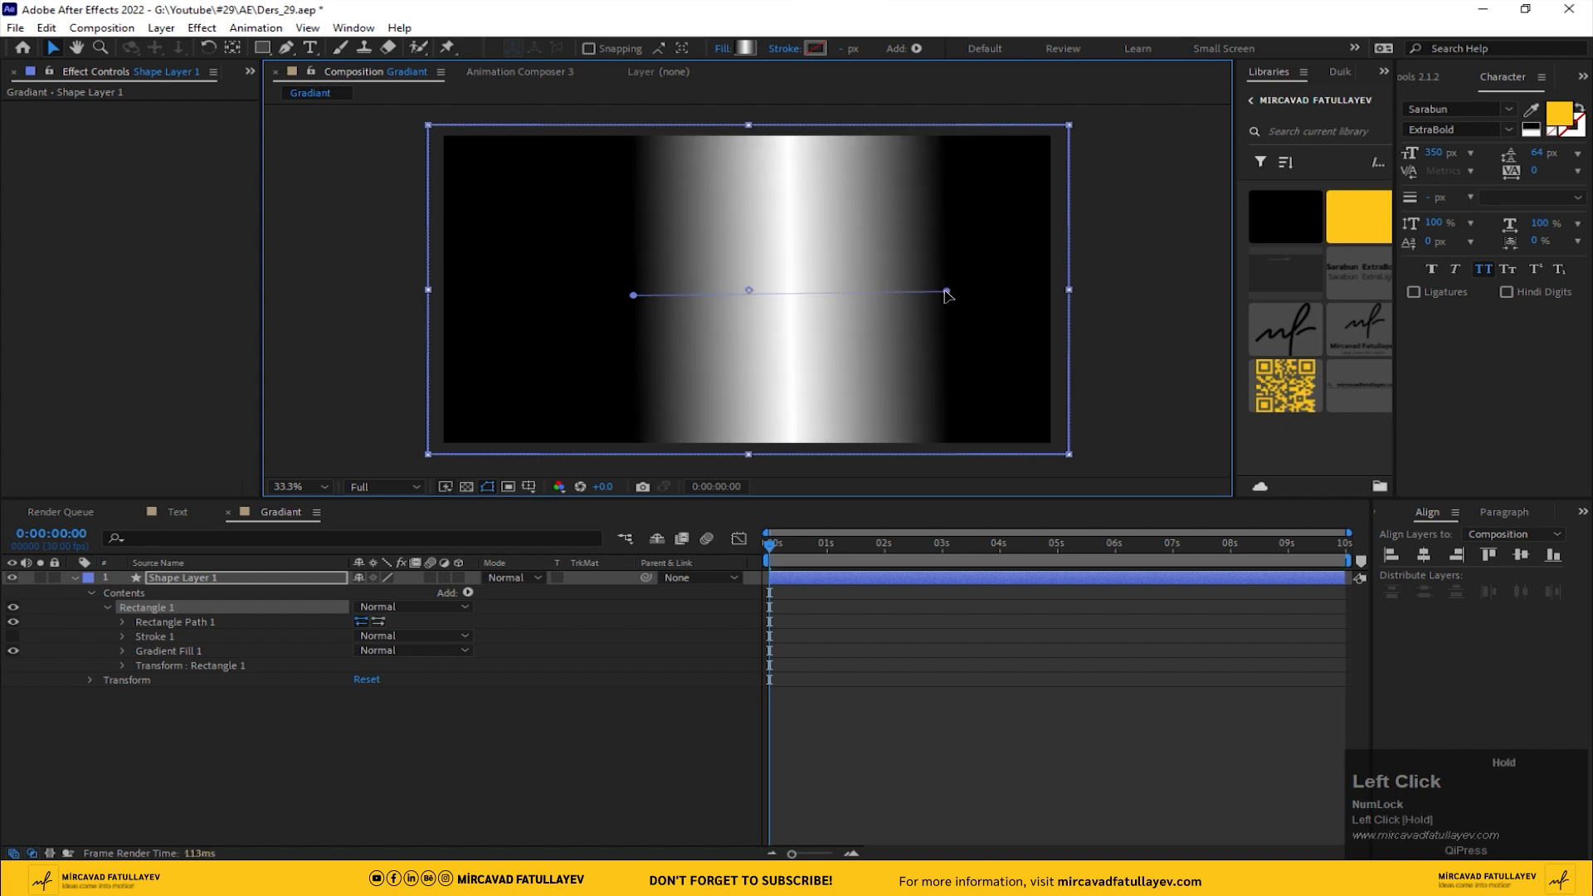
{"action": "left_click_drag", "start_coordinate": [631, 294], "coordinate": [532, 296]}
Step: Add an adjustment layer to the Text composition and rename it time
{"action": "left_click", "coordinate": [172, 512]}
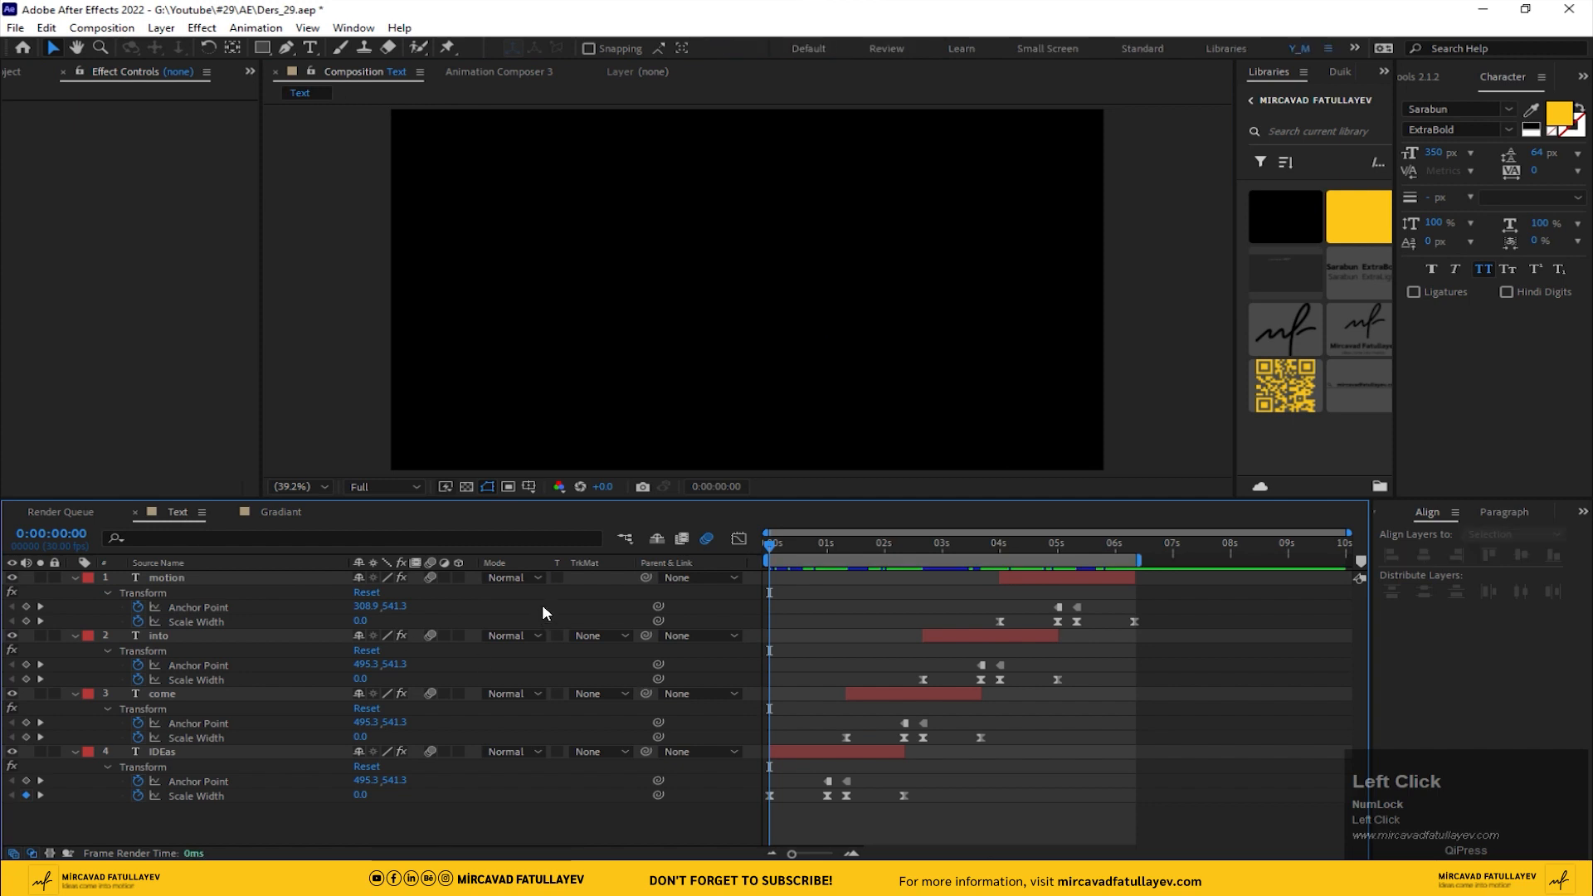
{"action": "right_click", "coordinate": [584, 596]}
{"action": "mouse_move", "coordinate": [747, 613]}
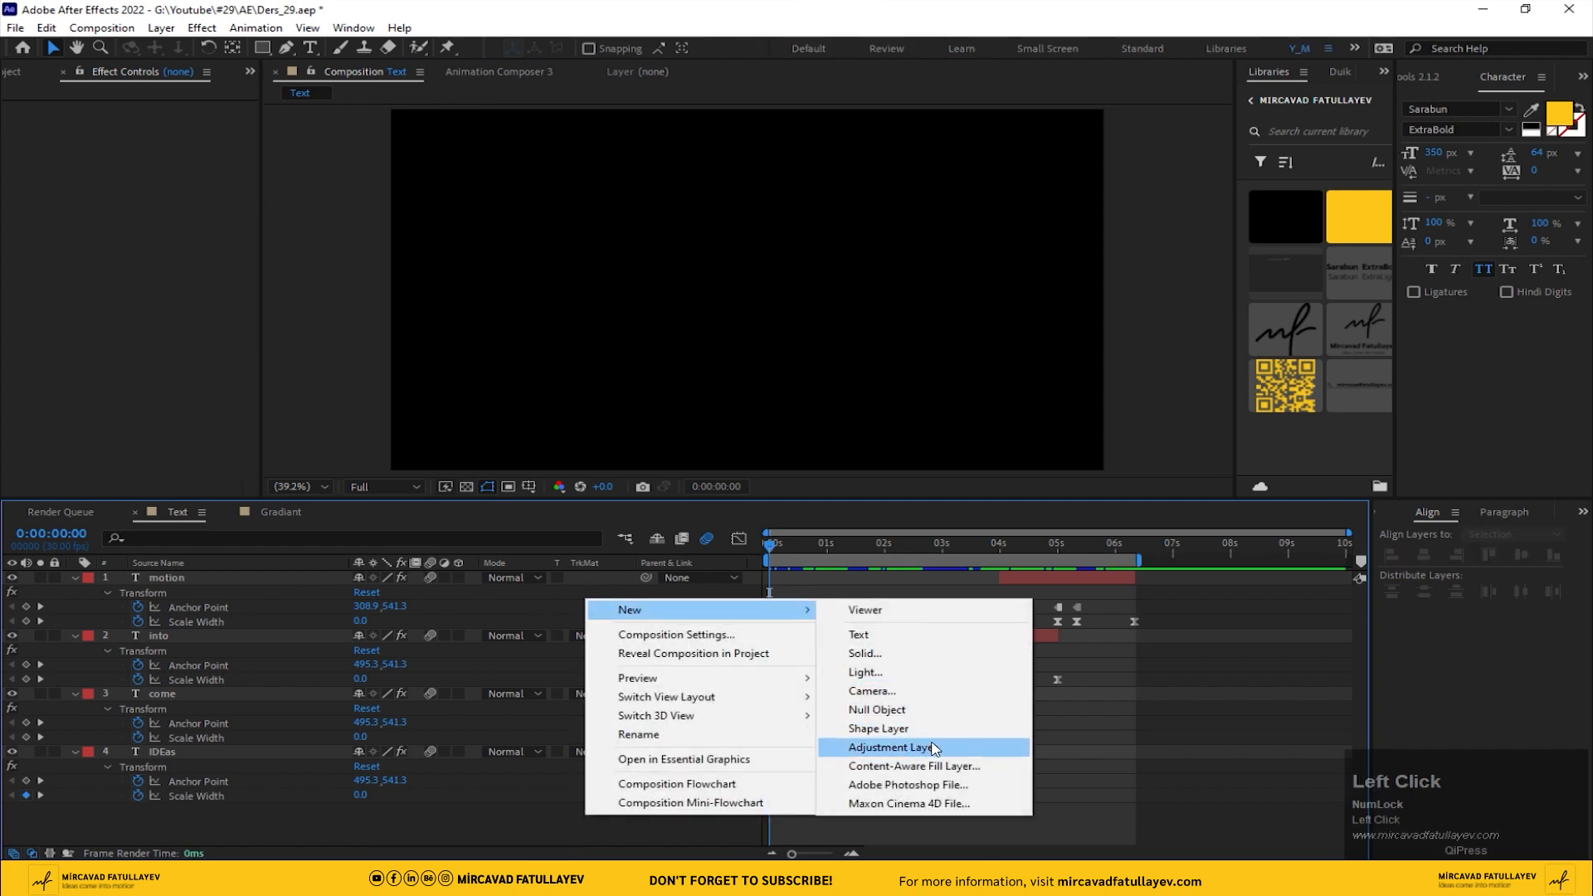
{"action": "left_click", "coordinate": [921, 742]}
{"action": "key", "text": "Return"}
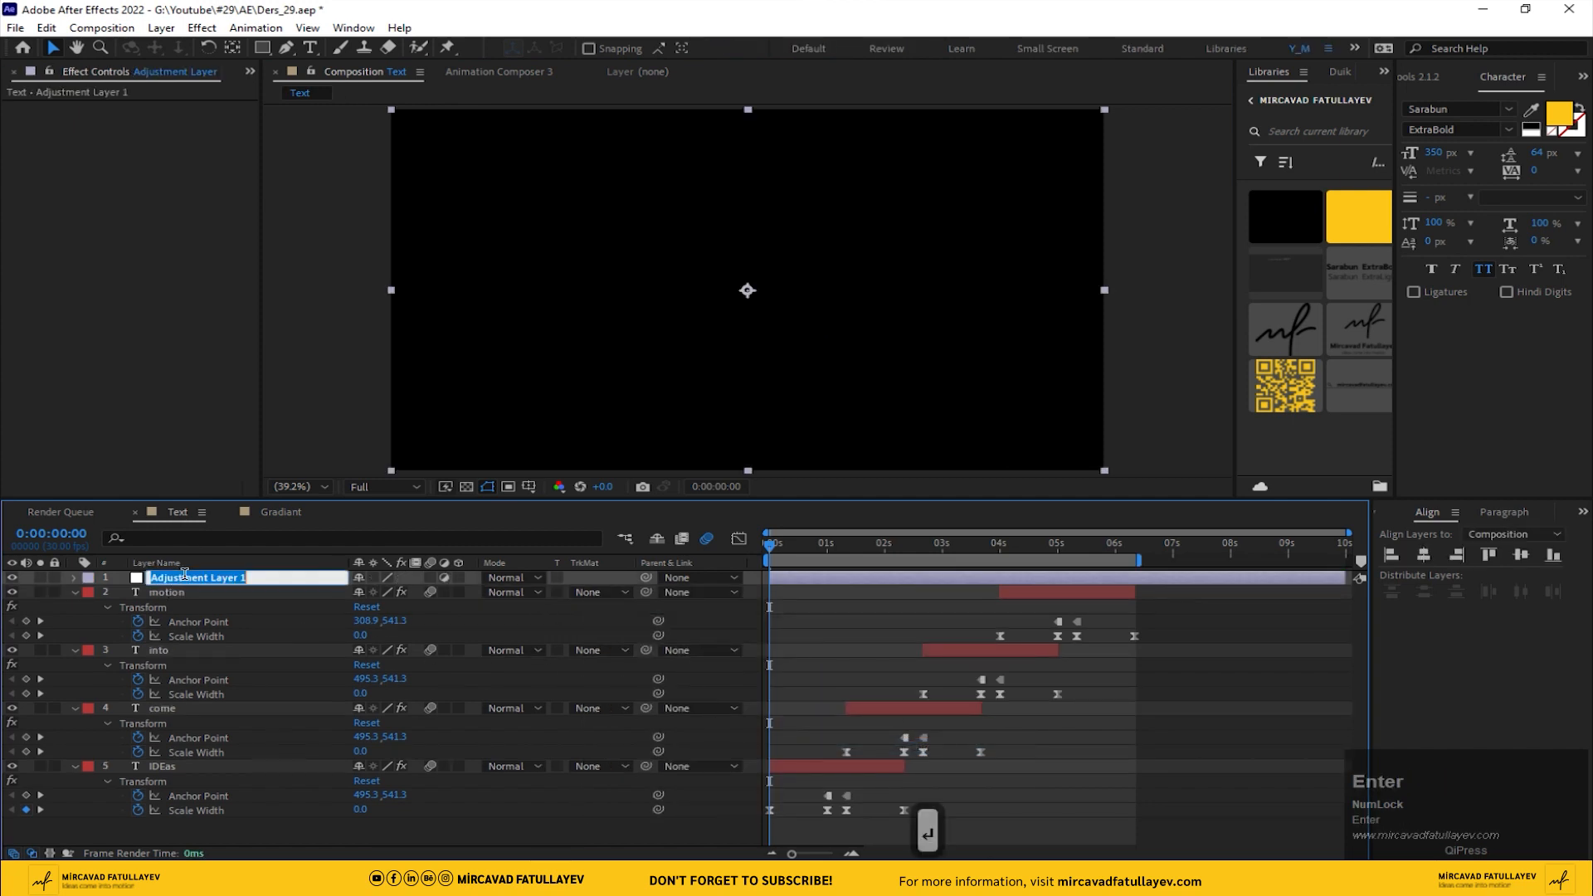
{"action": "type", "text": "time"}
{"action": "key", "text": "Return"}
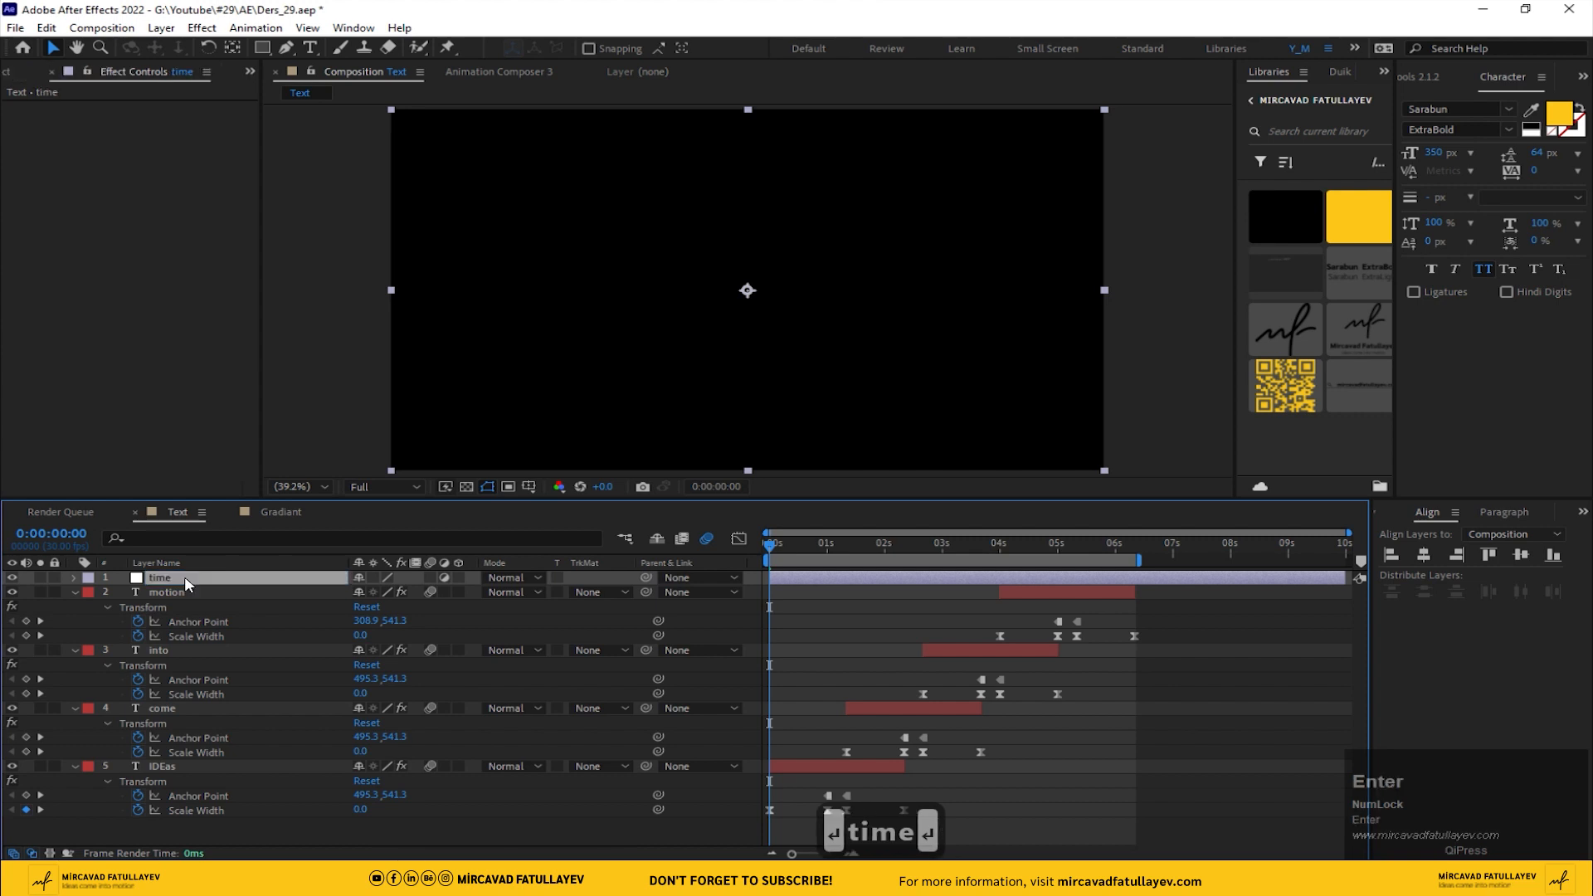
Step: Apply the Time Displacement effect to the time adjustment layer
{"action": "key", "text": "ctrl+space"}
{"action": "type", "text": "tim"}
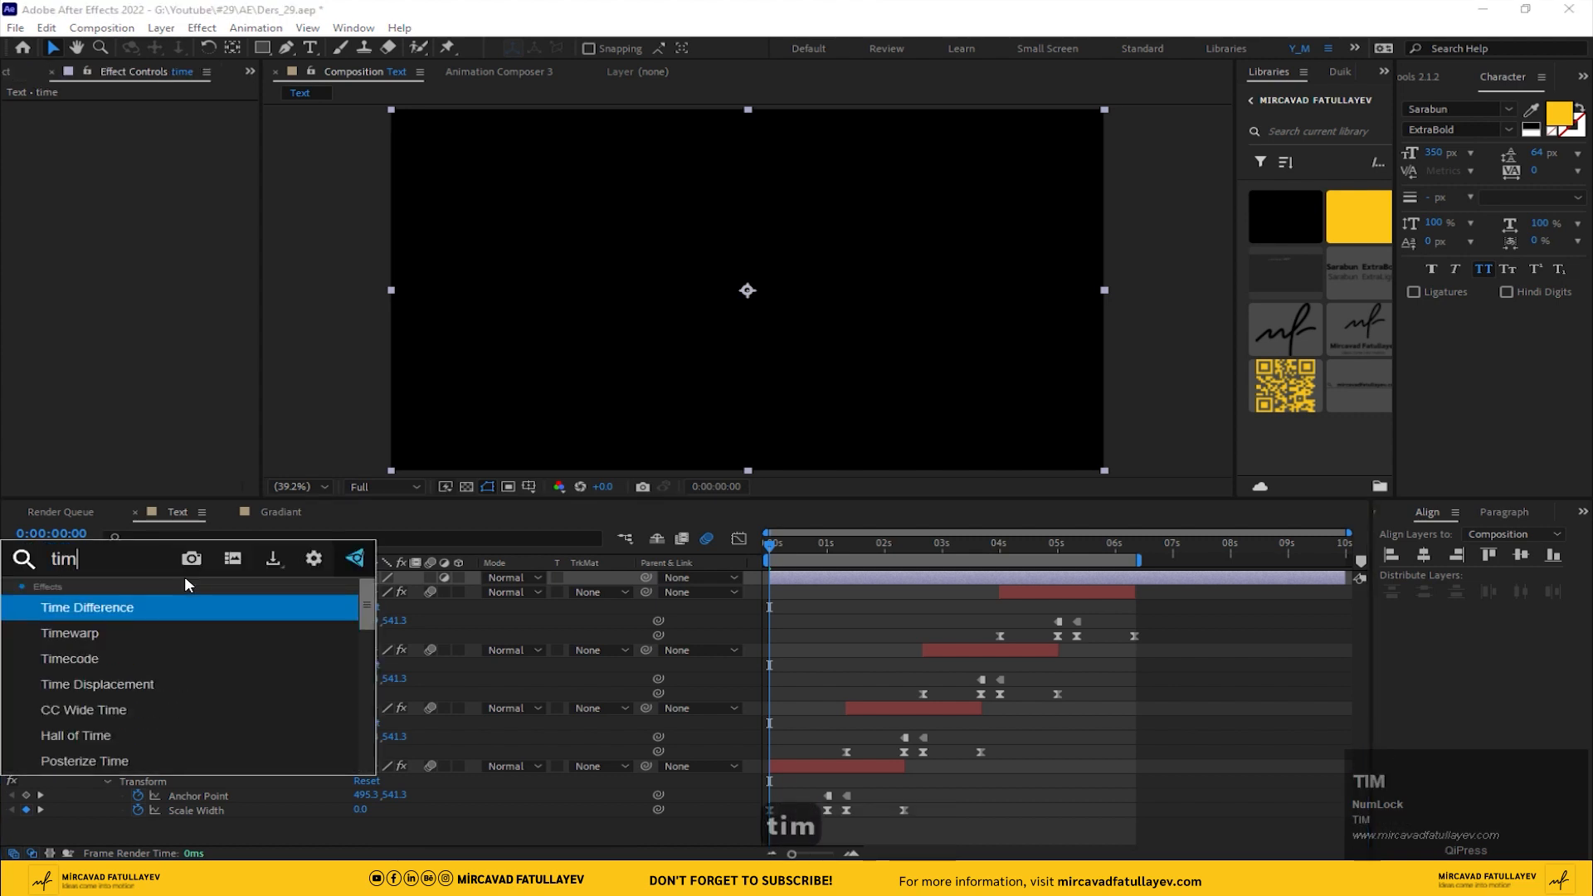
{"action": "type", "text": "e"}
{"action": "key", "text": "Down"}
{"action": "key", "text": "Down"}
{"action": "key", "text": "Down"}
{"action": "key", "text": "Return"}
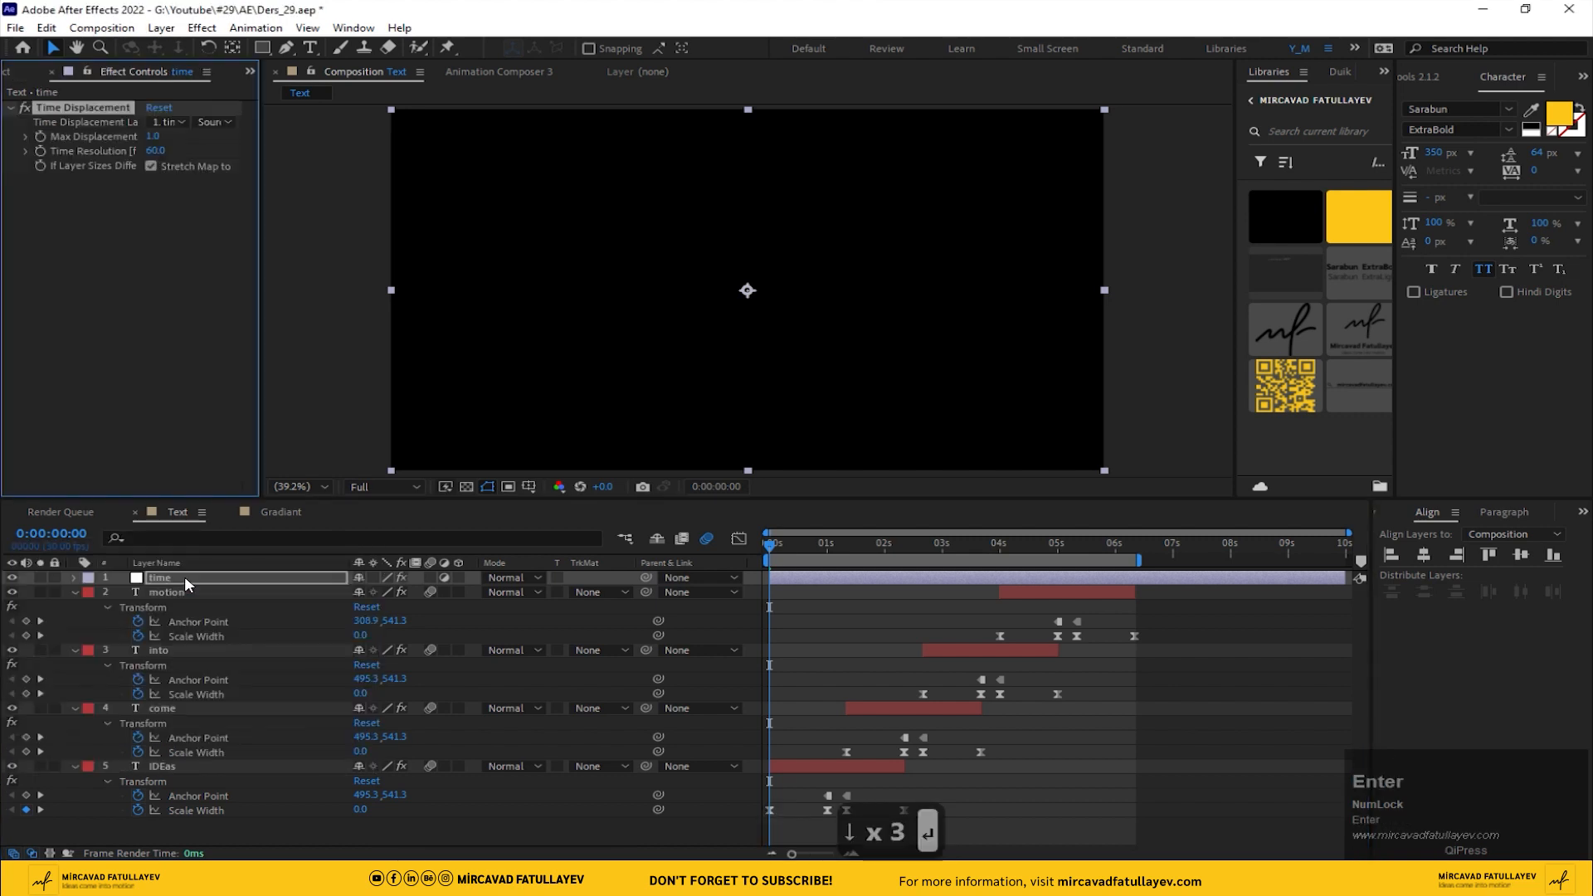
Step: Place the Gradiant composition above the time layer in the Text composition and hide it
{"action": "left_click", "coordinate": [907, 547]}
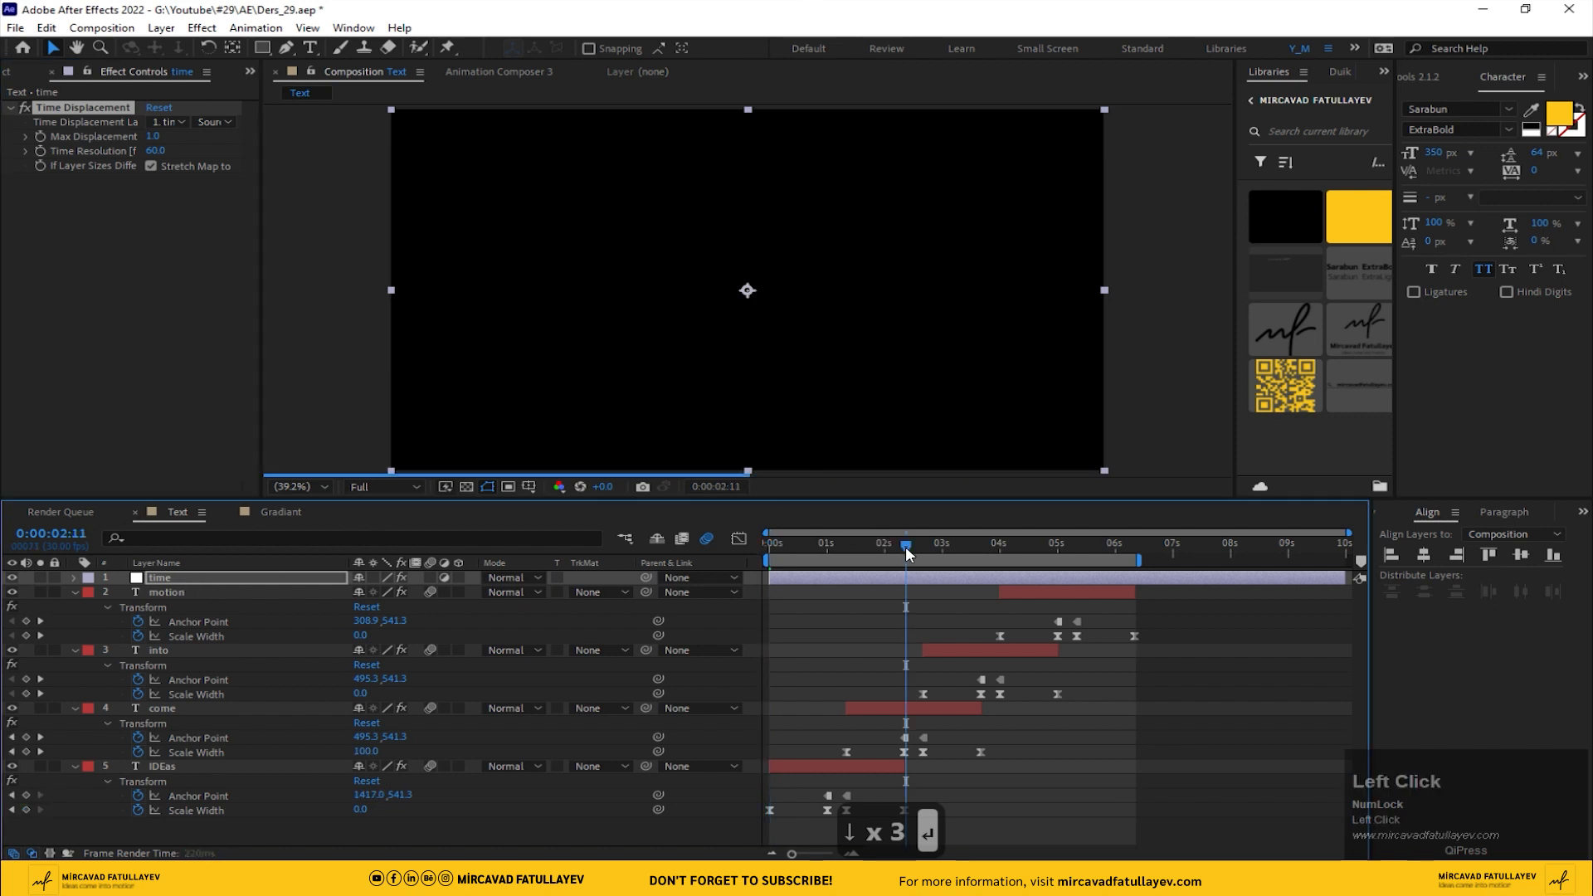
{"action": "left_click", "coordinate": [177, 123]}
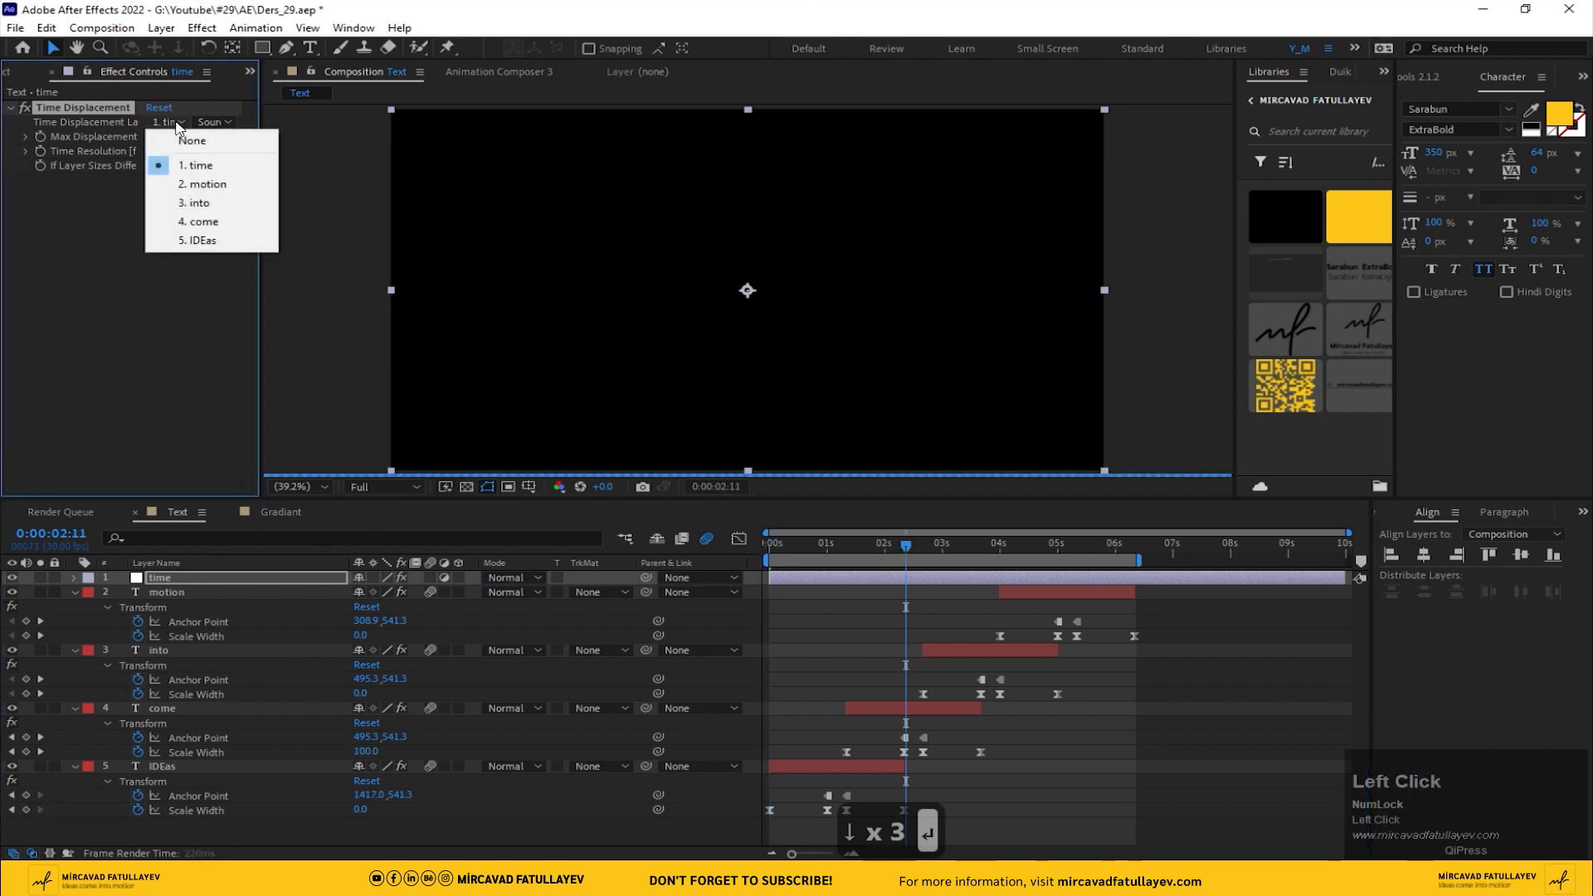
{"action": "left_click", "coordinate": [93, 203]}
{"action": "left_click", "coordinate": [8, 75]}
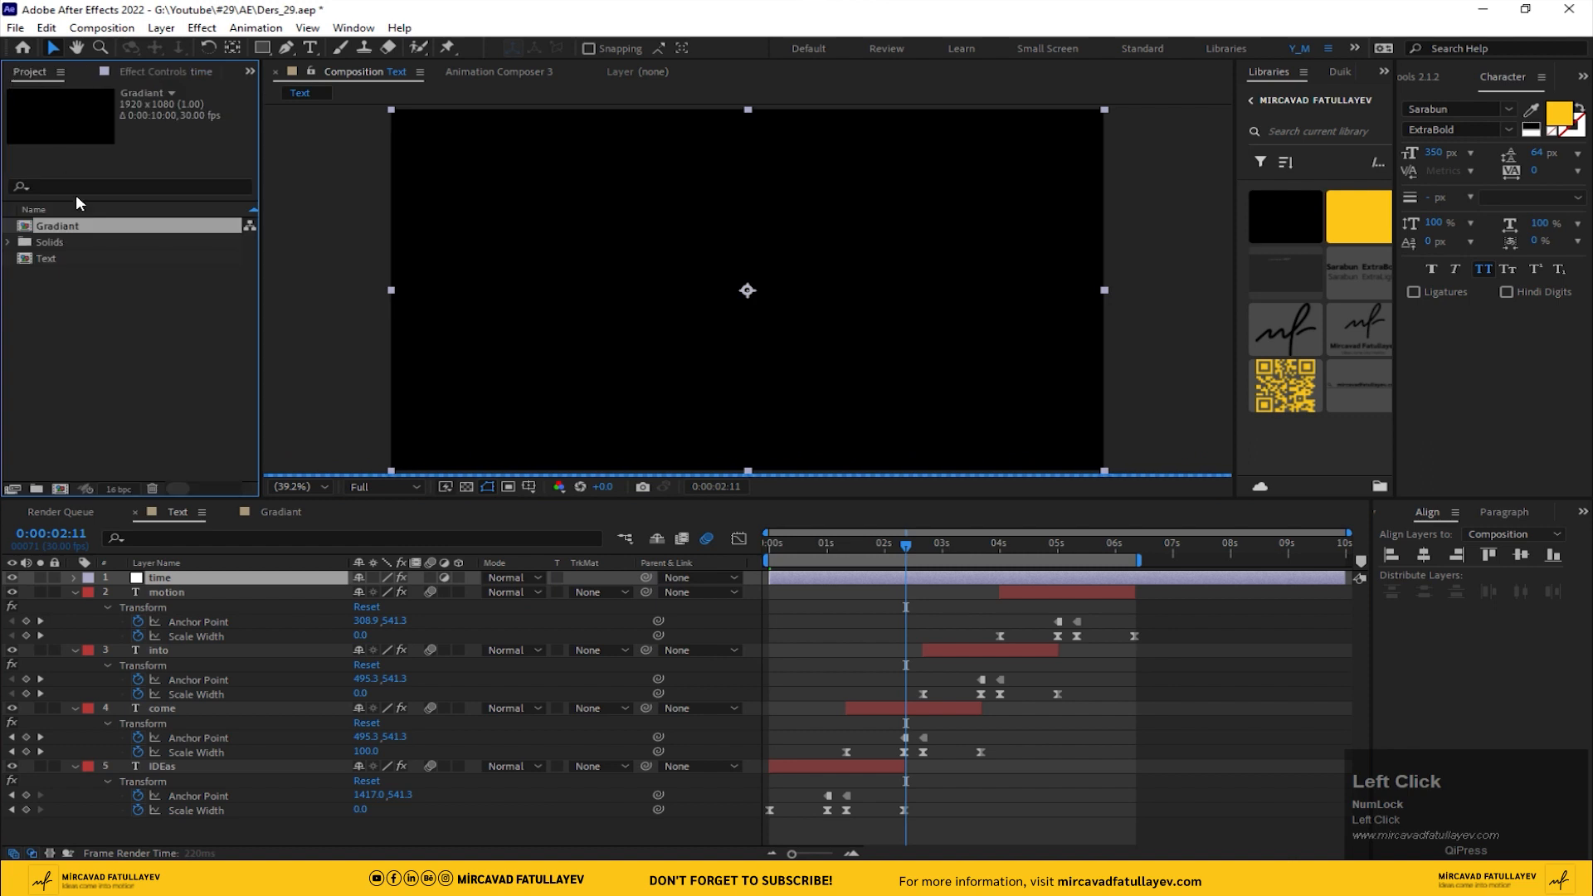
{"action": "left_click_drag", "start_coordinate": [69, 237], "coordinate": [224, 570]}
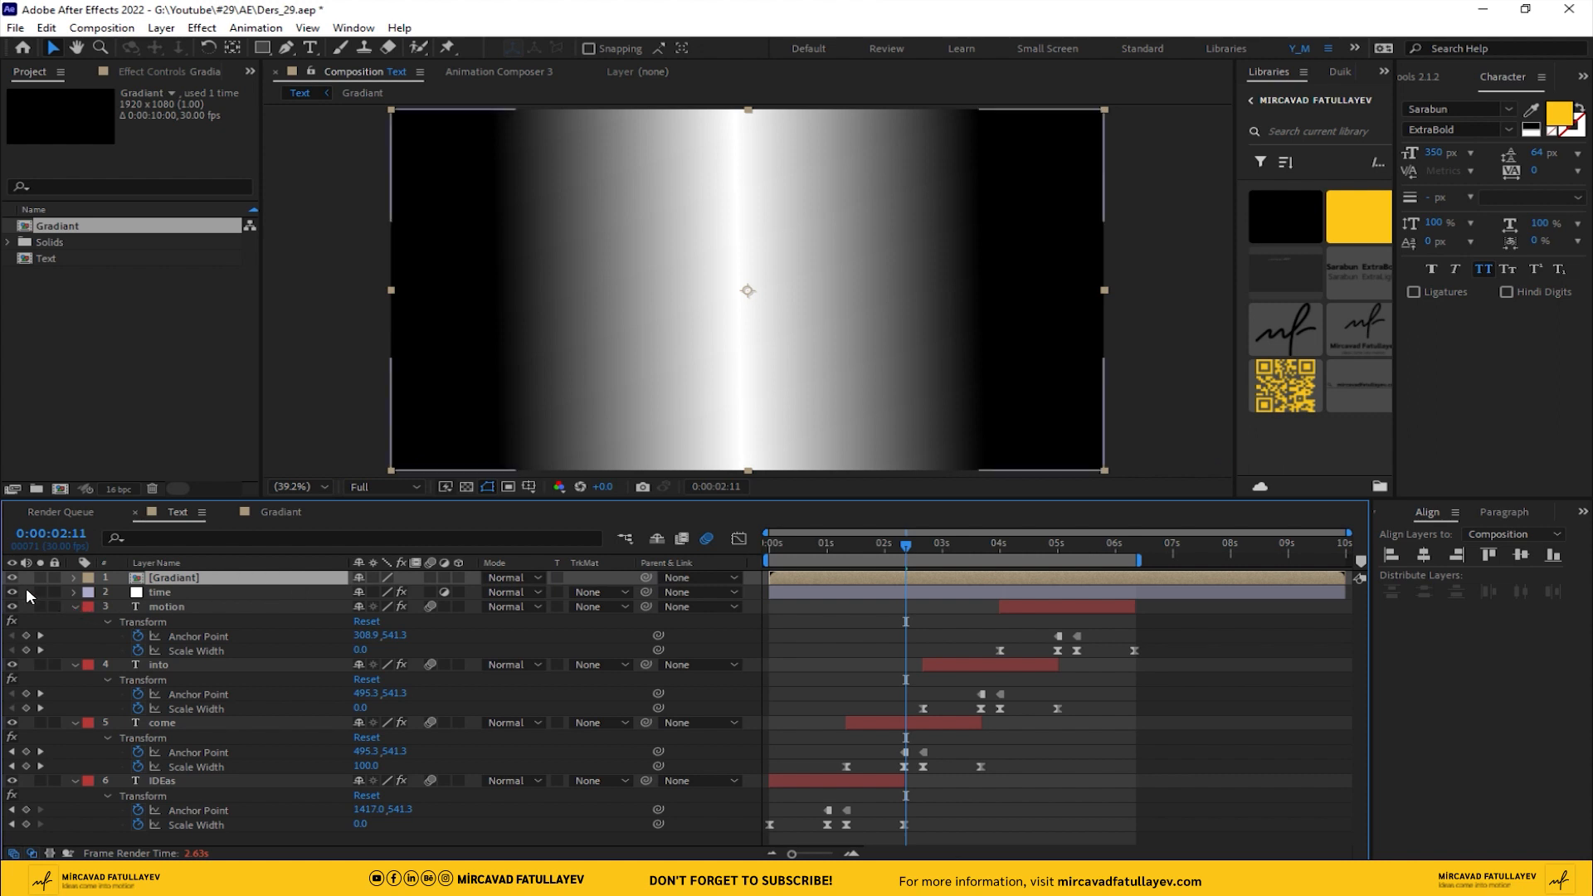
{"action": "left_click", "coordinate": [12, 578]}
Step: Set the time layer's Time Displacement to use the Gradiant layer with a Max Displacement of 0.8
{"action": "left_click", "coordinate": [162, 589]}
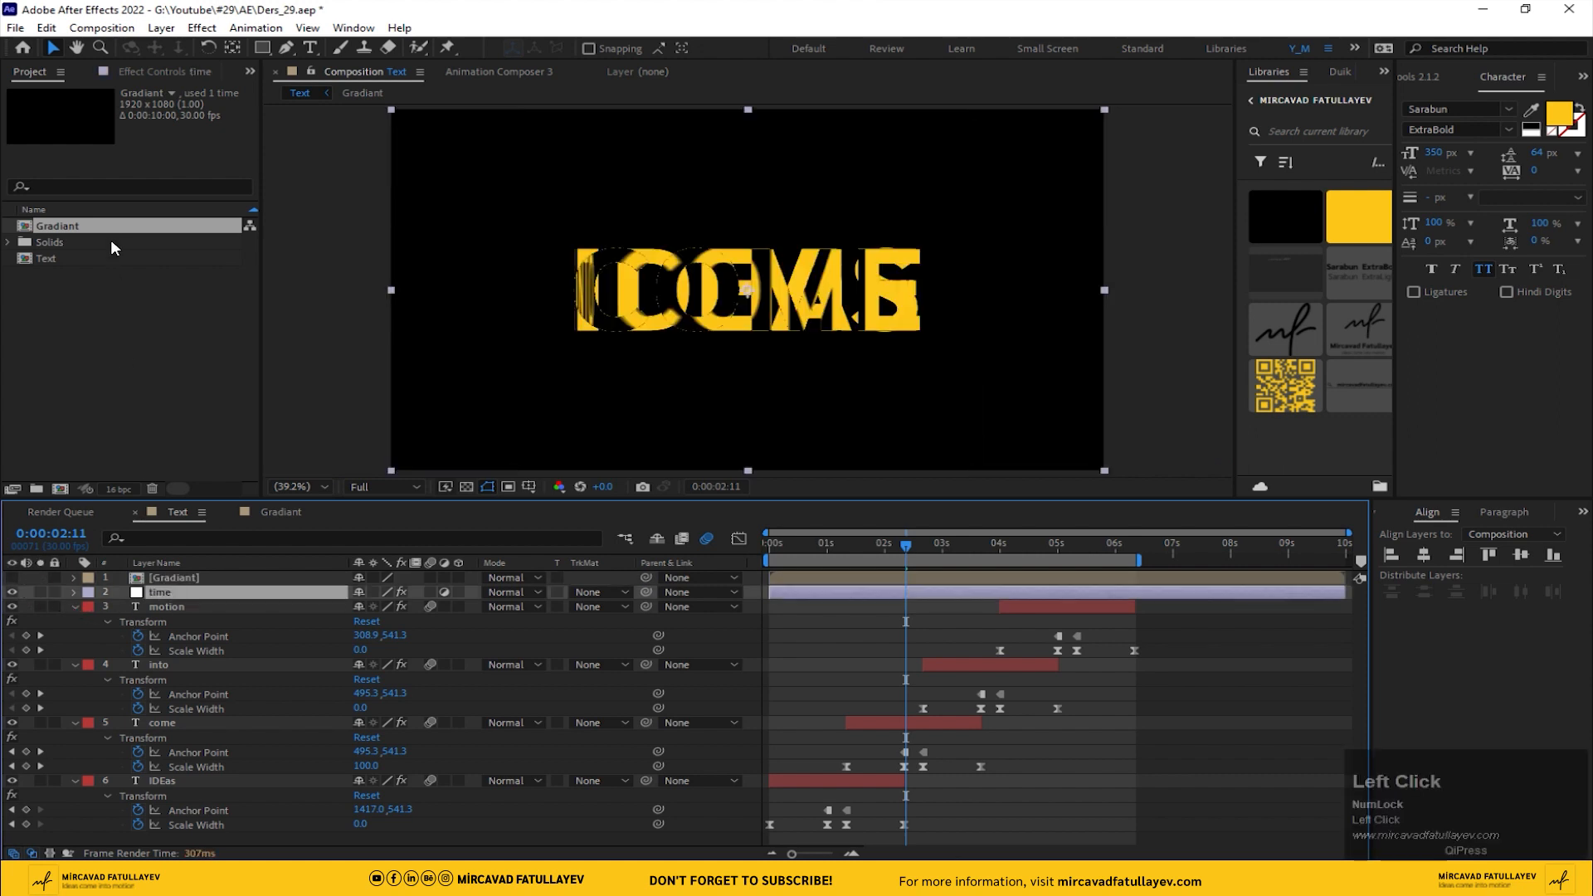
{"action": "left_click", "coordinate": [136, 73]}
{"action": "left_click", "coordinate": [170, 122]}
{"action": "left_click", "coordinate": [242, 164]}
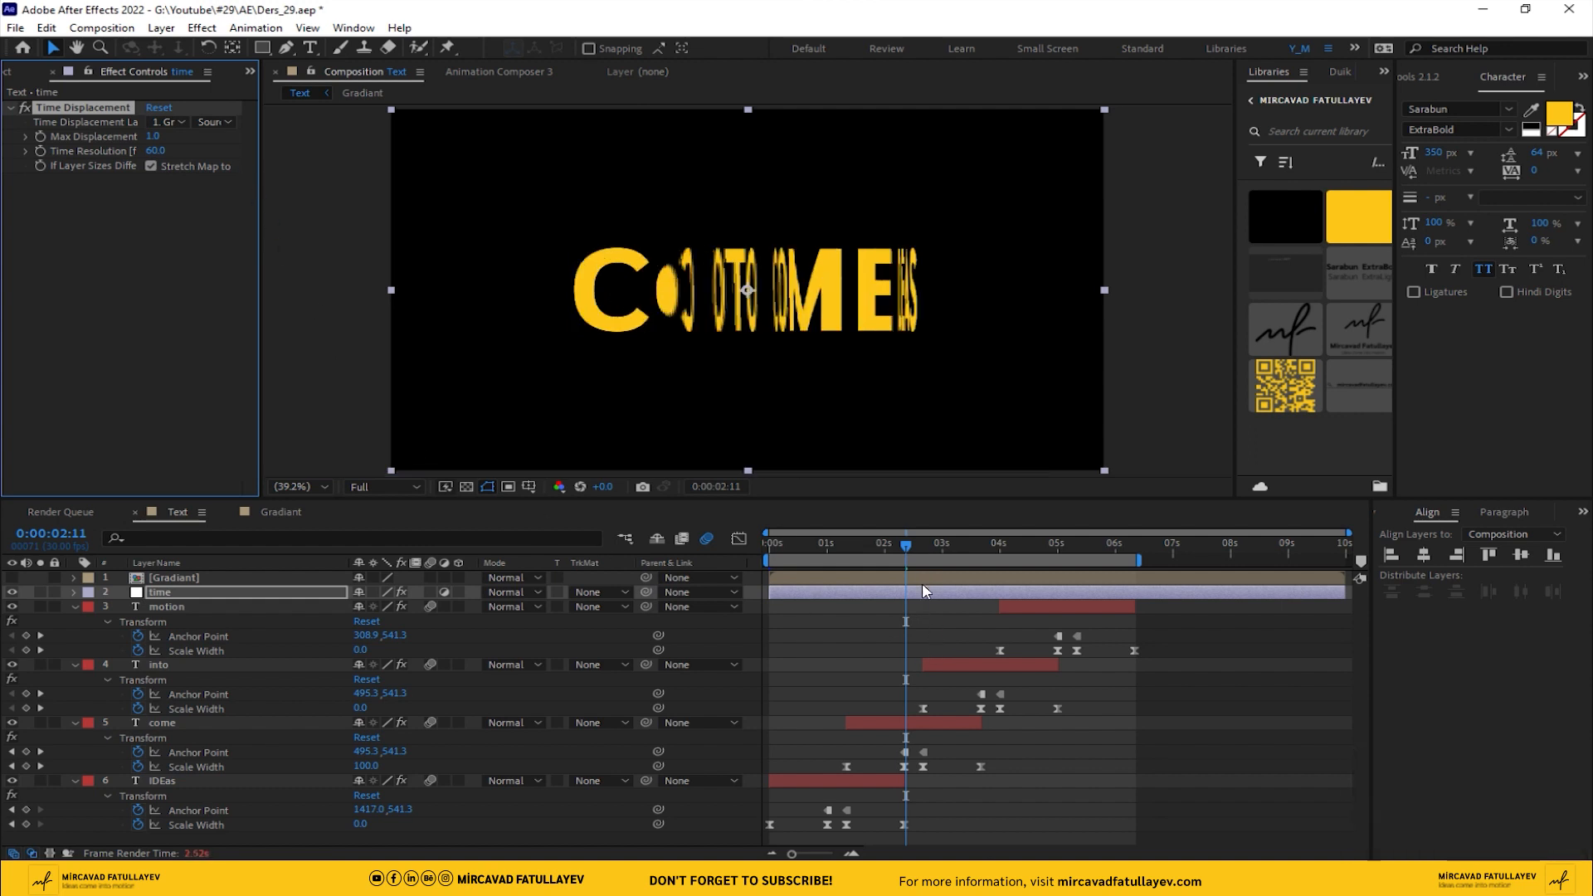
{"action": "left_click", "coordinate": [153, 135]}
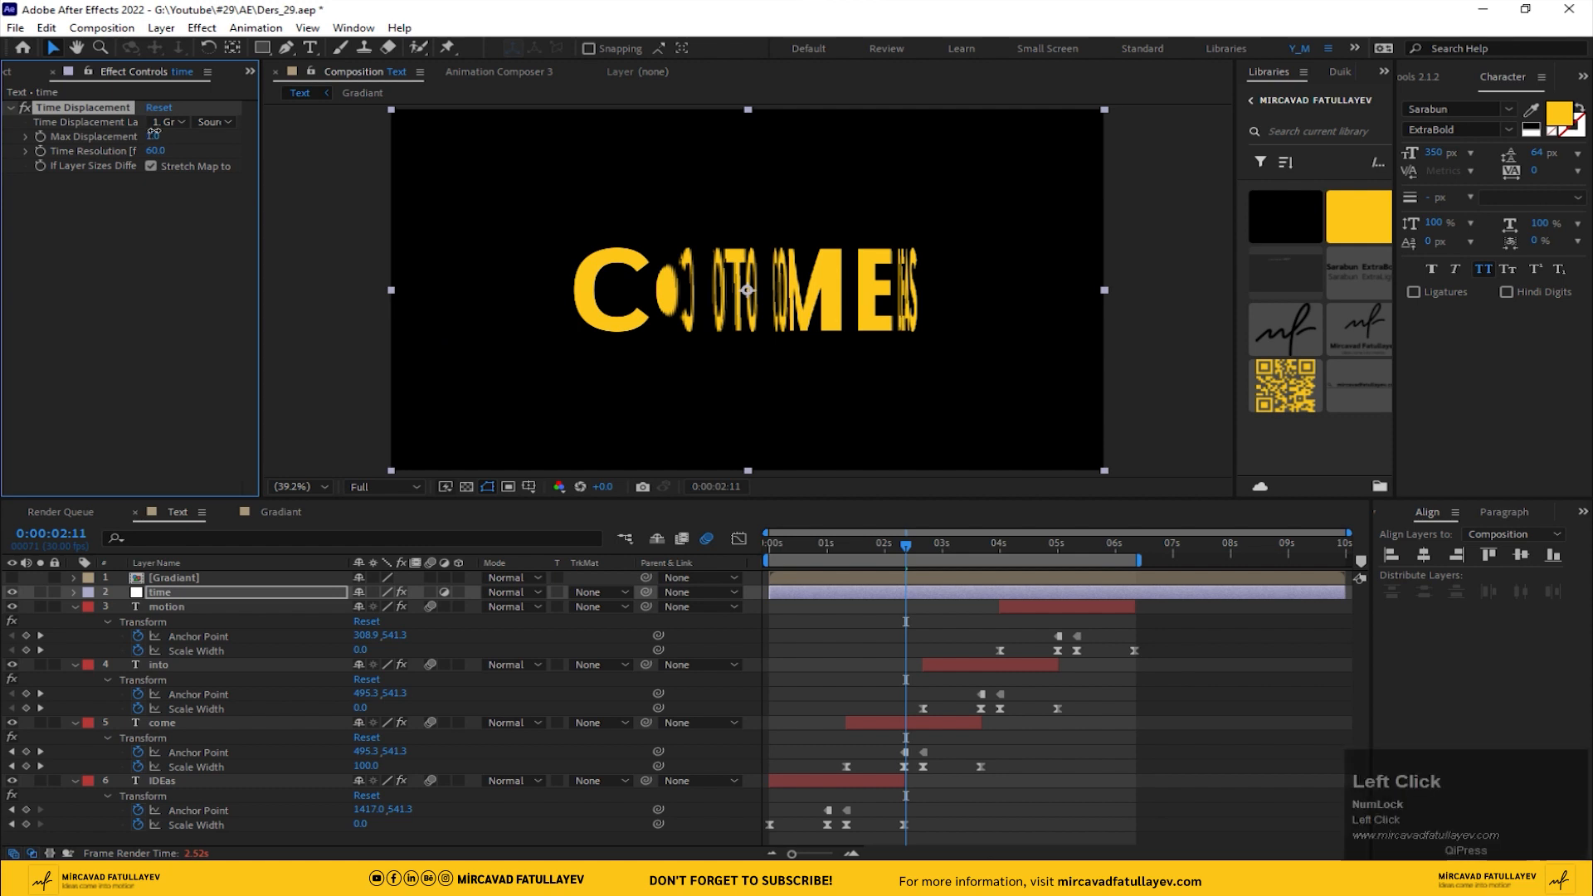
{"action": "type", "text": "0.8"}
{"action": "key", "text": "Return"}
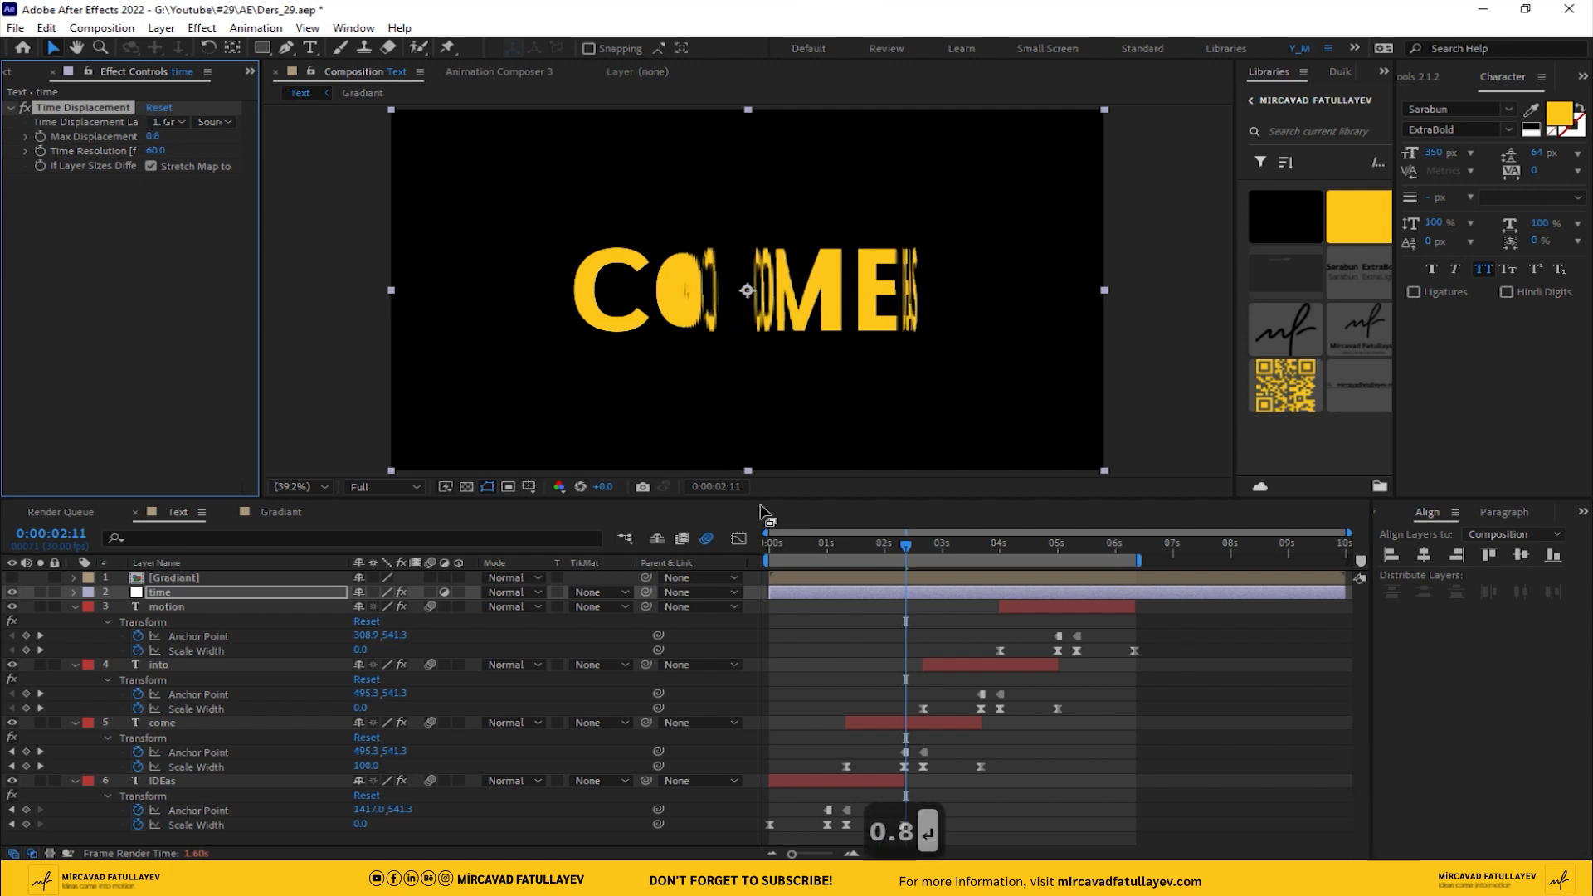
Step: Lower the preview resolution to Quarter and play the displaced text animation from the start
{"action": "left_click_drag", "start_coordinate": [800, 548], "coordinate": [690, 576]}
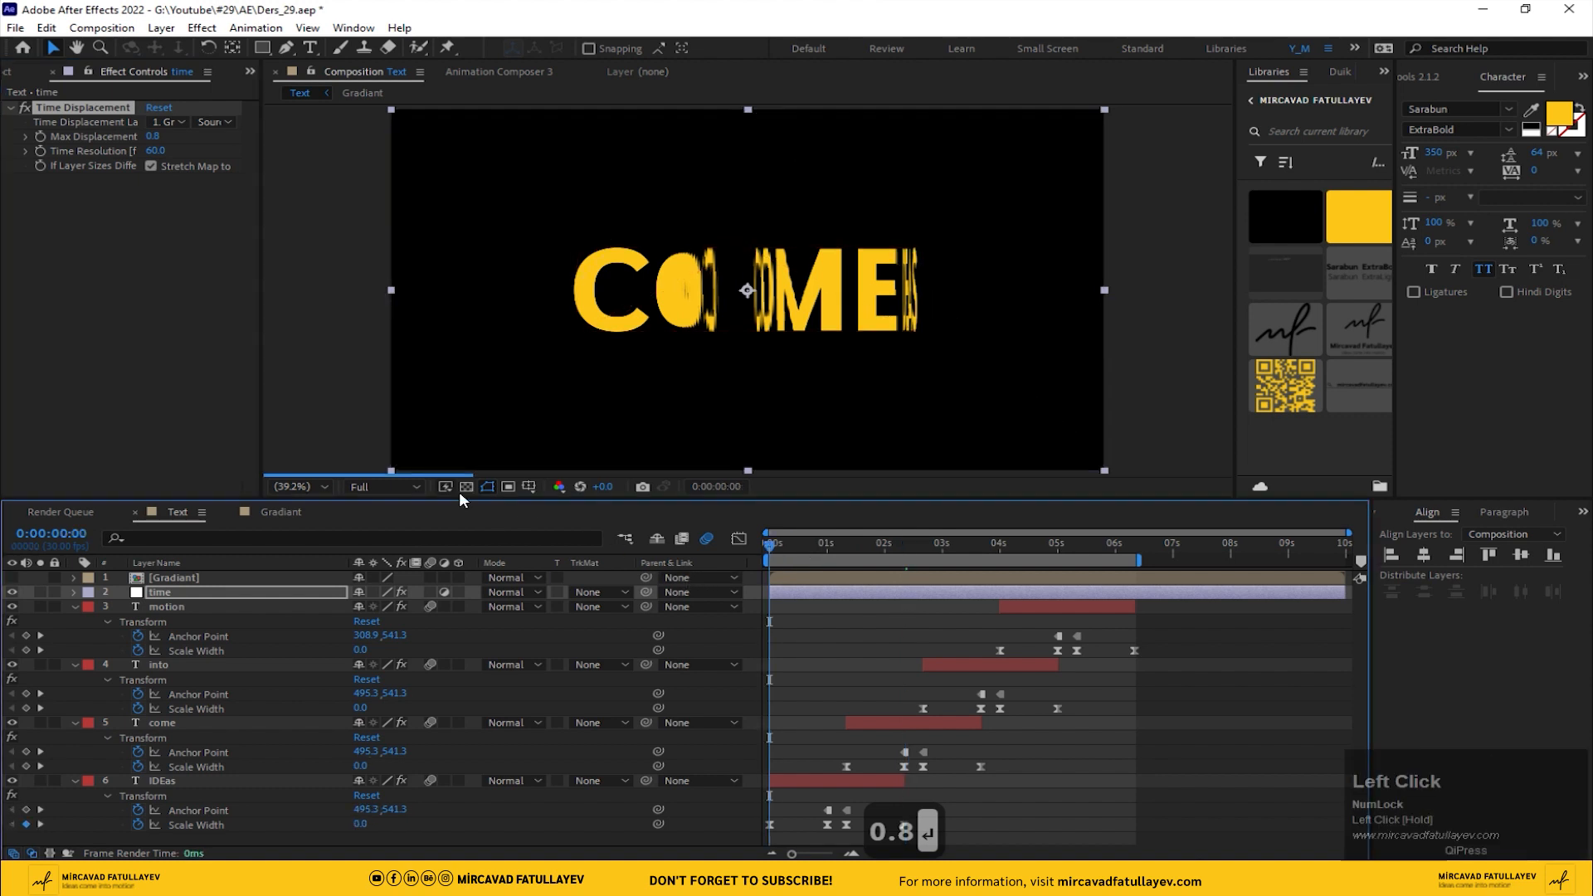
{"action": "left_click", "coordinate": [381, 484]}
{"action": "left_click", "coordinate": [390, 573]}
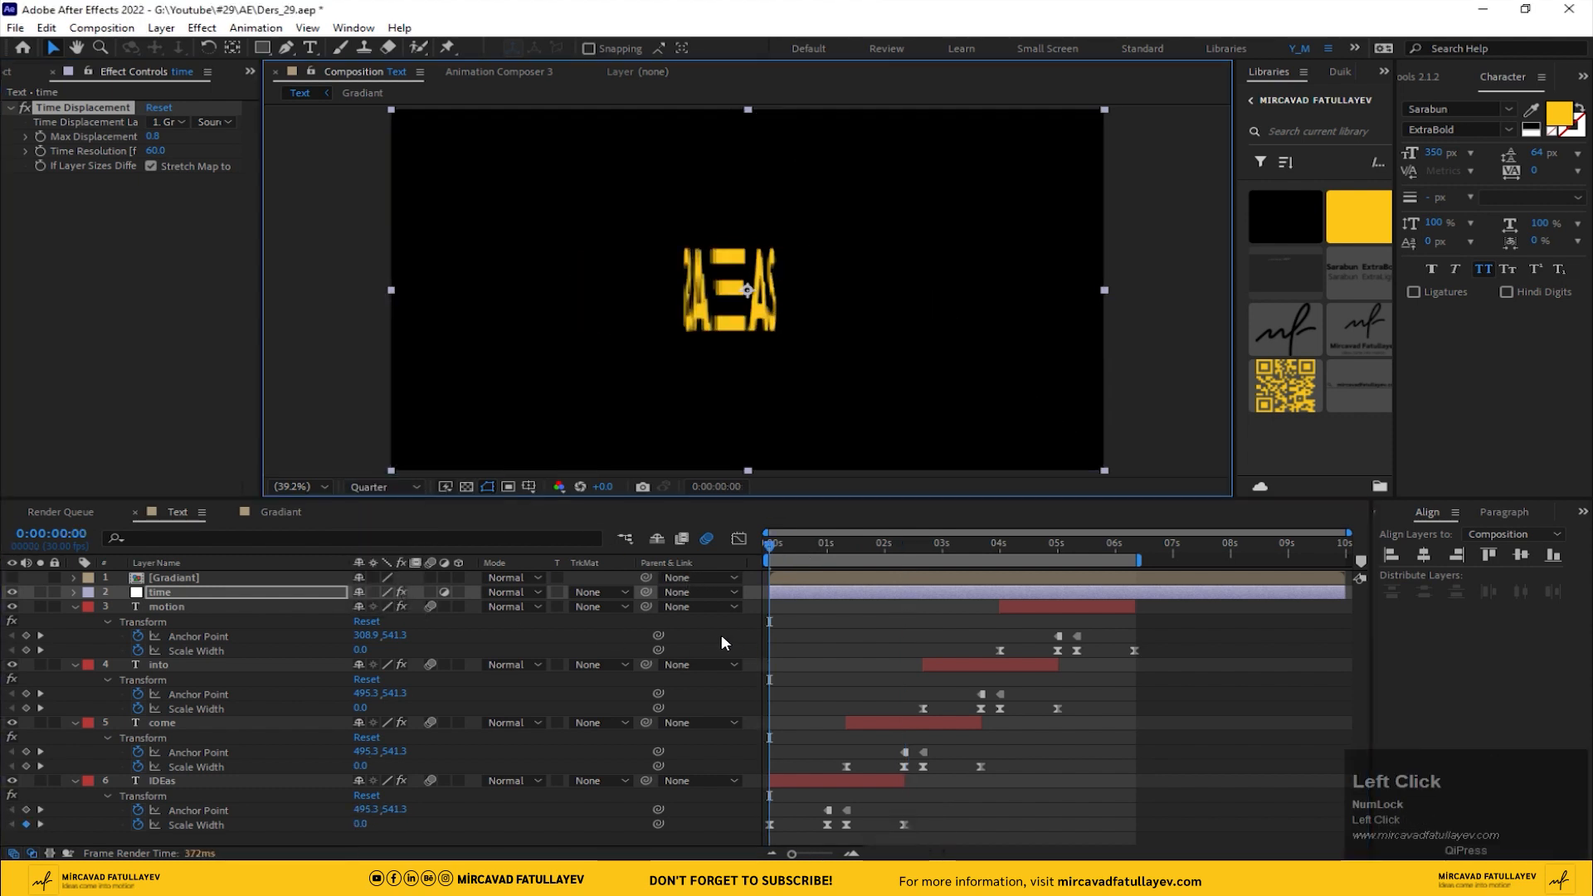
{"action": "key", "text": "space"}
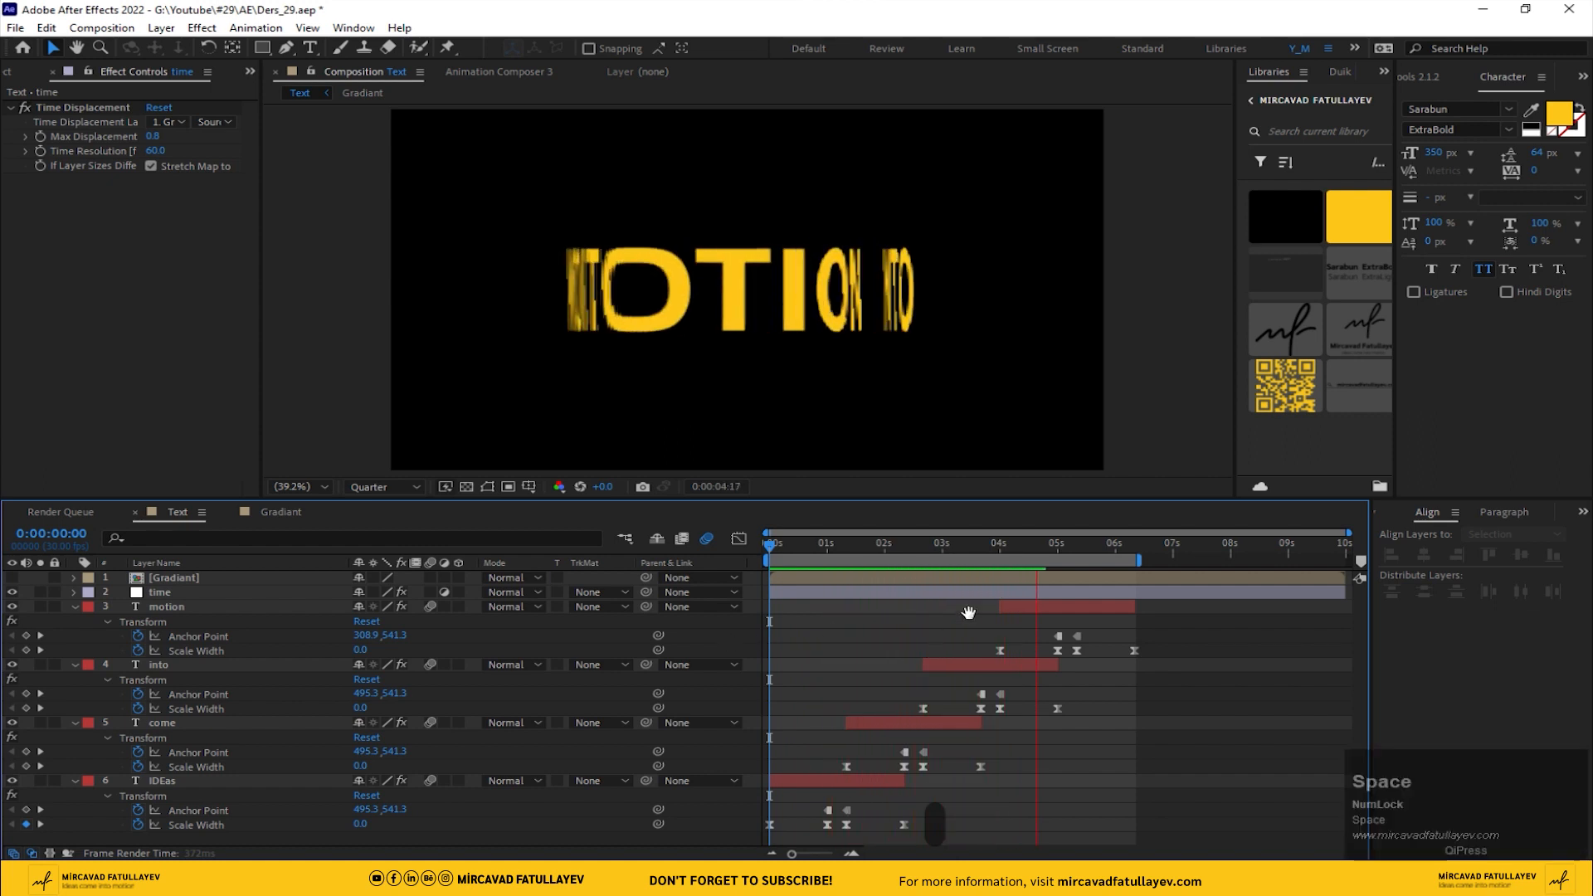
{"action": "key", "text": "space"}
{"action": "left_click_drag", "start_coordinate": [803, 556], "coordinate": [839, 551]}
Step: Rotate the rectangle's gradient in the Gradiant composition to run vertically, from the shape's top edge to its bottom edge
{"action": "left_click", "coordinate": [283, 512]}
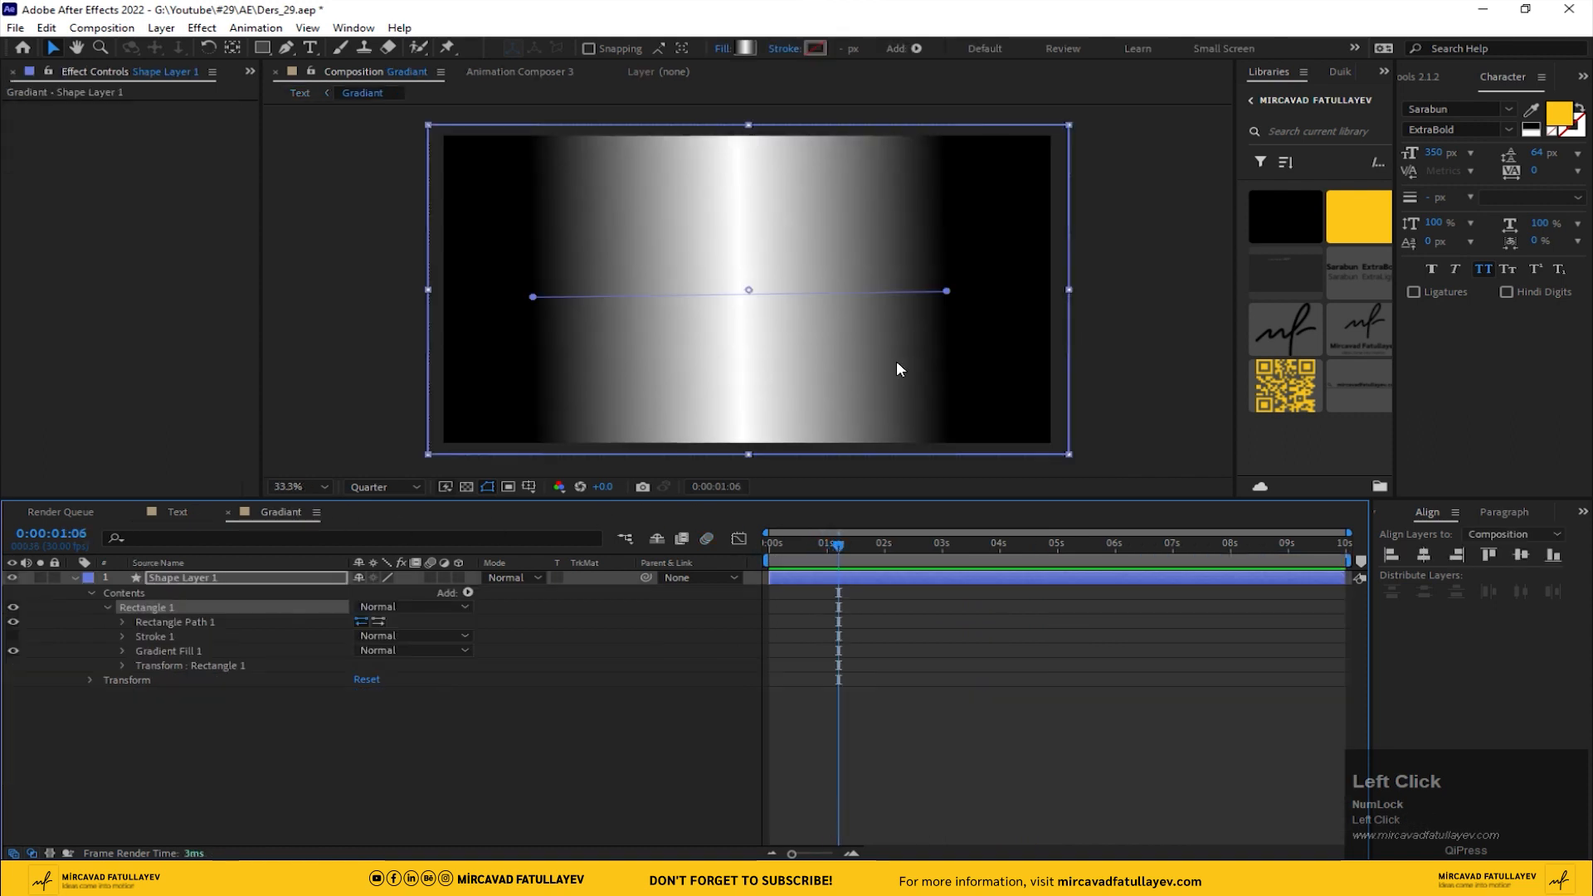
{"action": "left_click_drag", "start_coordinate": [946, 291], "coordinate": [749, 457]}
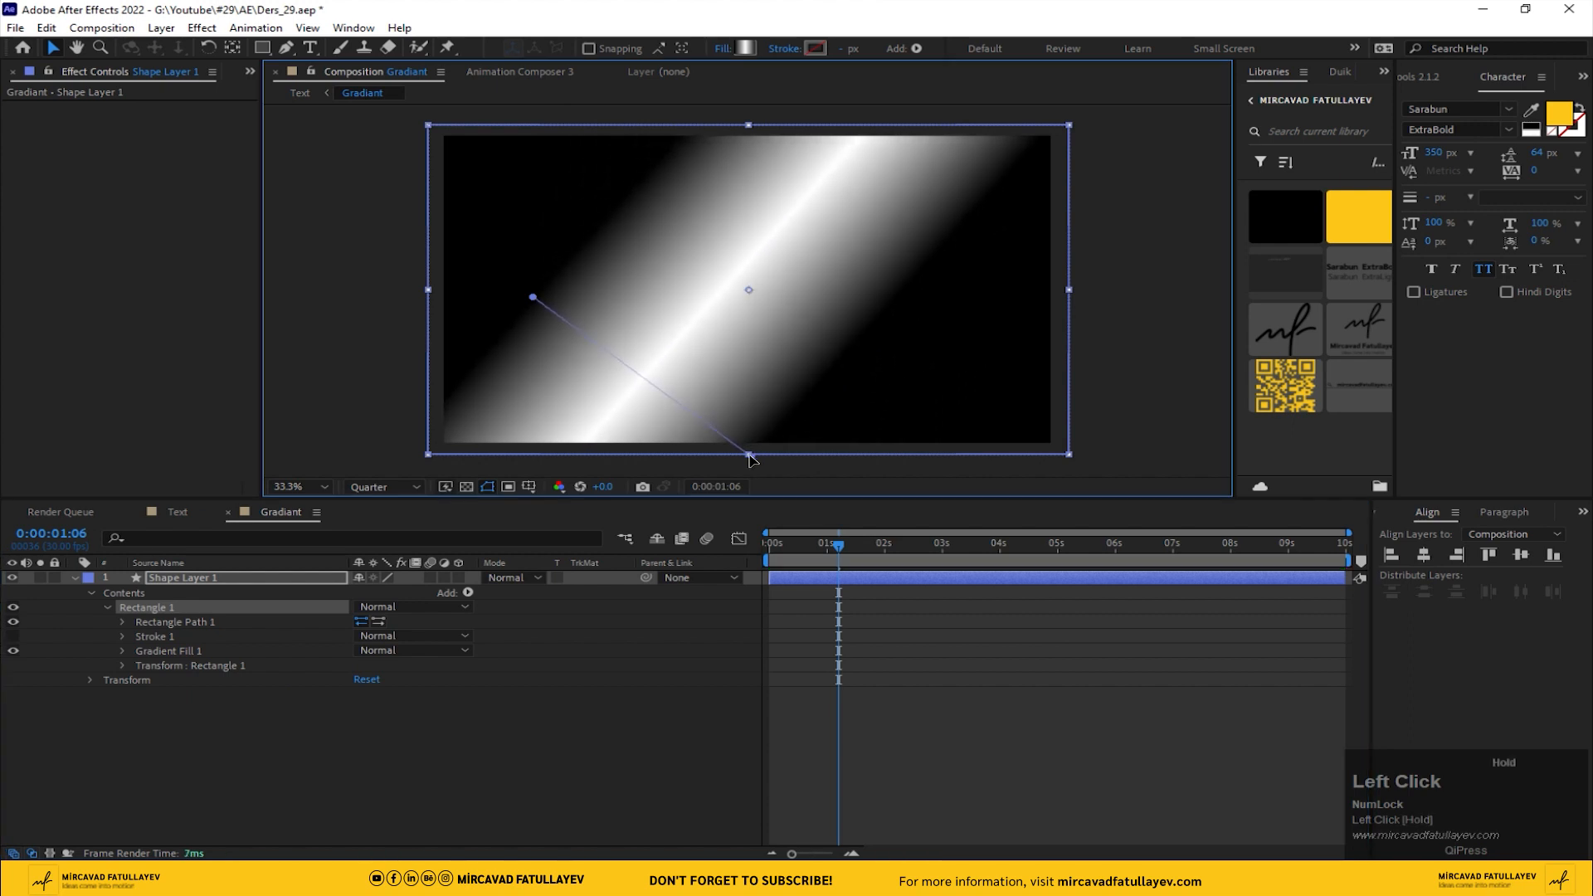
{"action": "left_click_drag", "start_coordinate": [533, 297], "coordinate": [750, 127]}
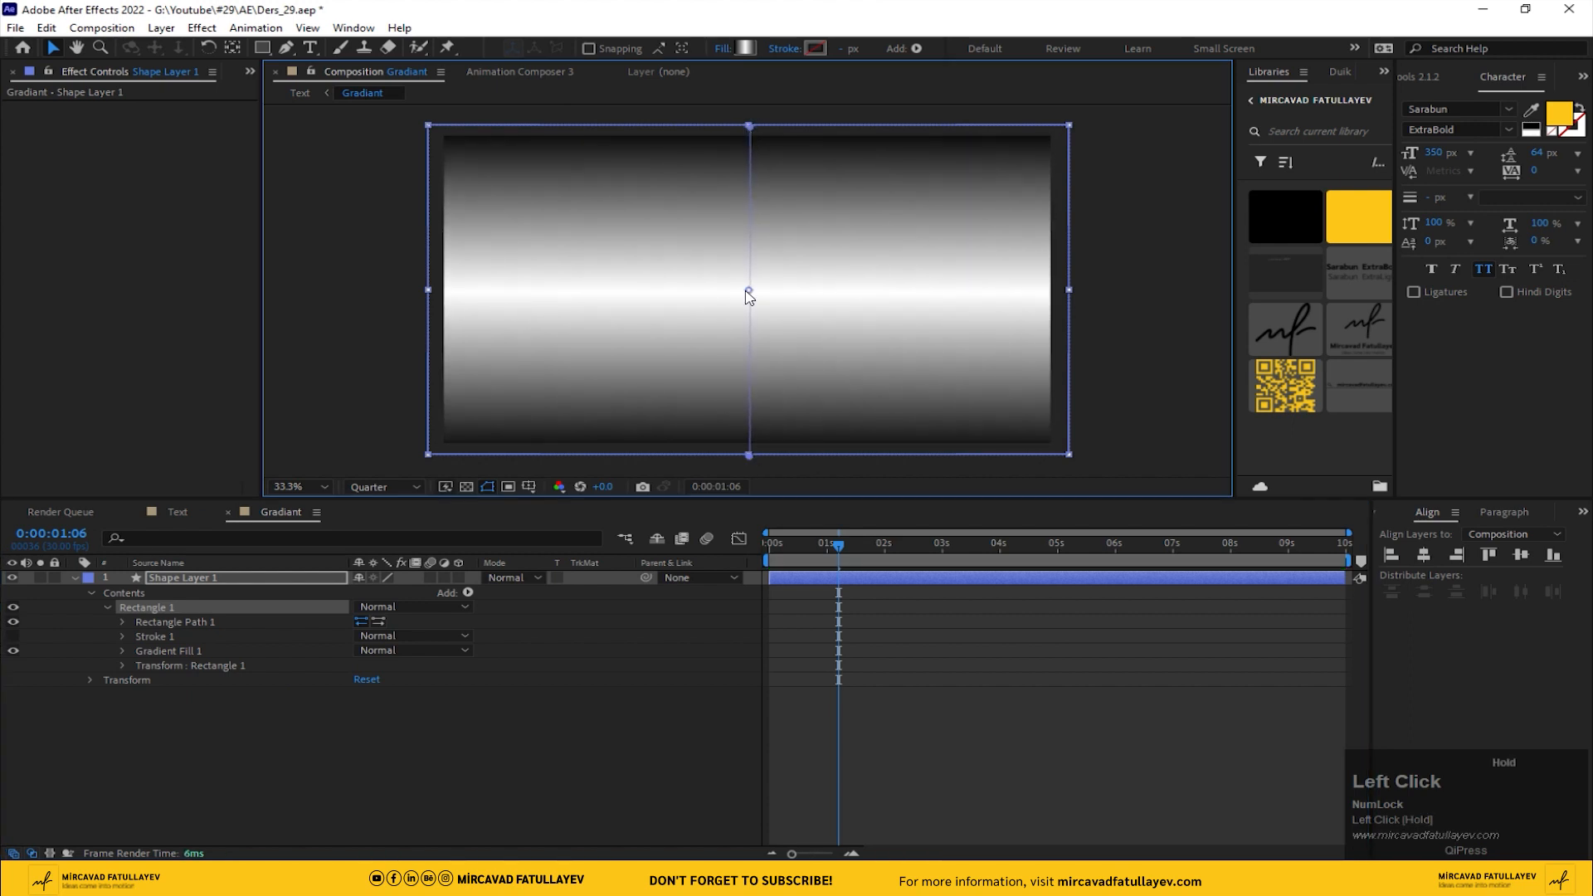
Step: Play the Text composition from the start to check the vertical gradient's displacement
{"action": "left_click", "coordinate": [174, 512]}
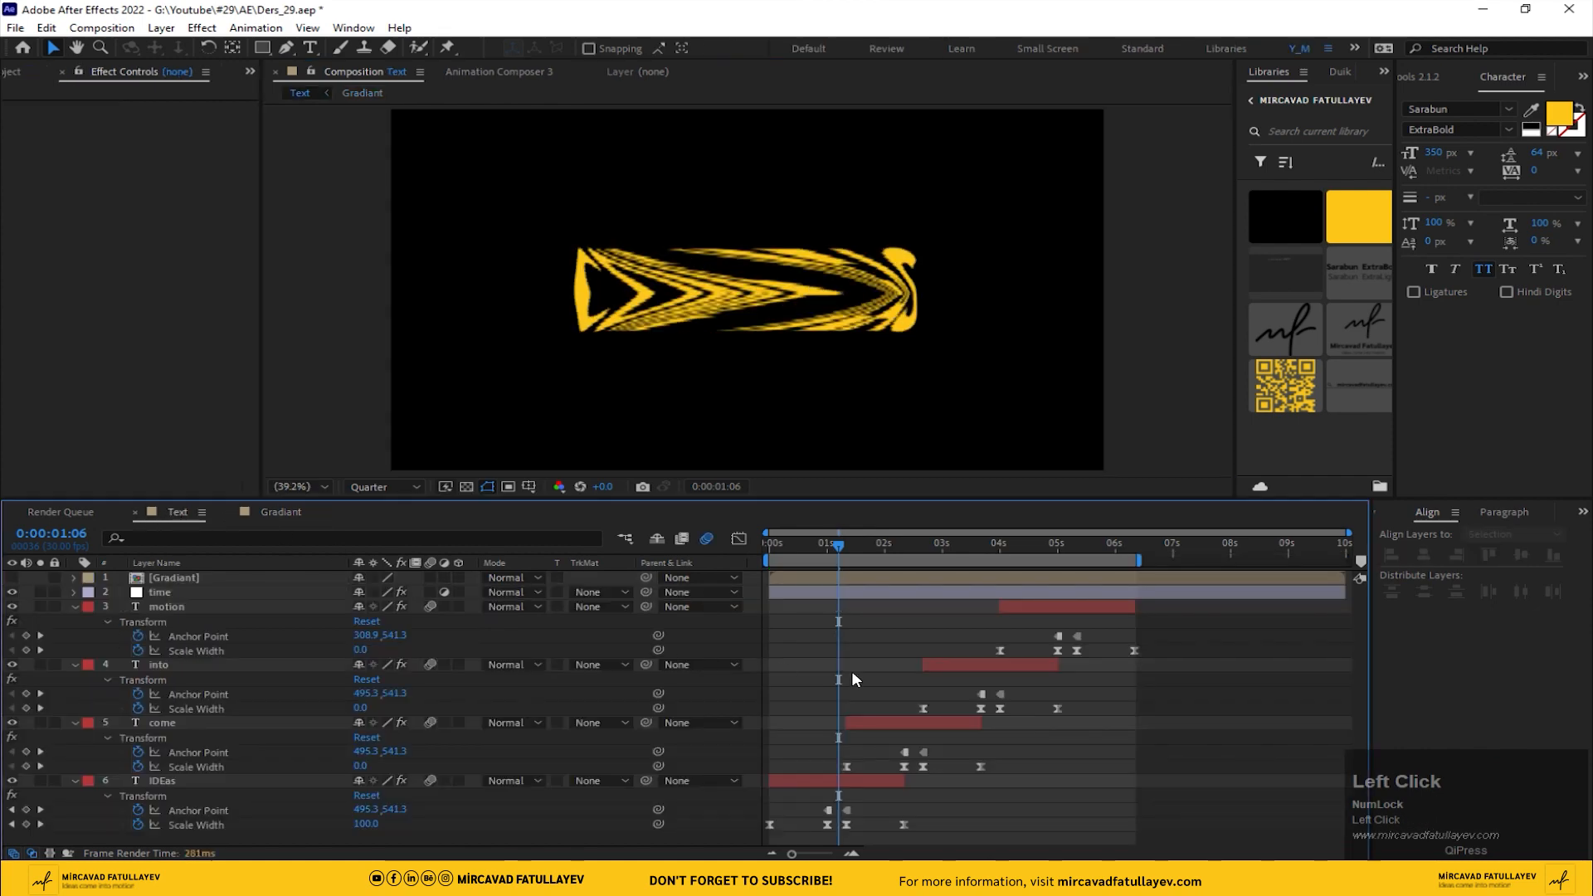
{"action": "left_click_drag", "start_coordinate": [826, 552], "coordinate": [701, 572]}
{"action": "key", "text": "space"}
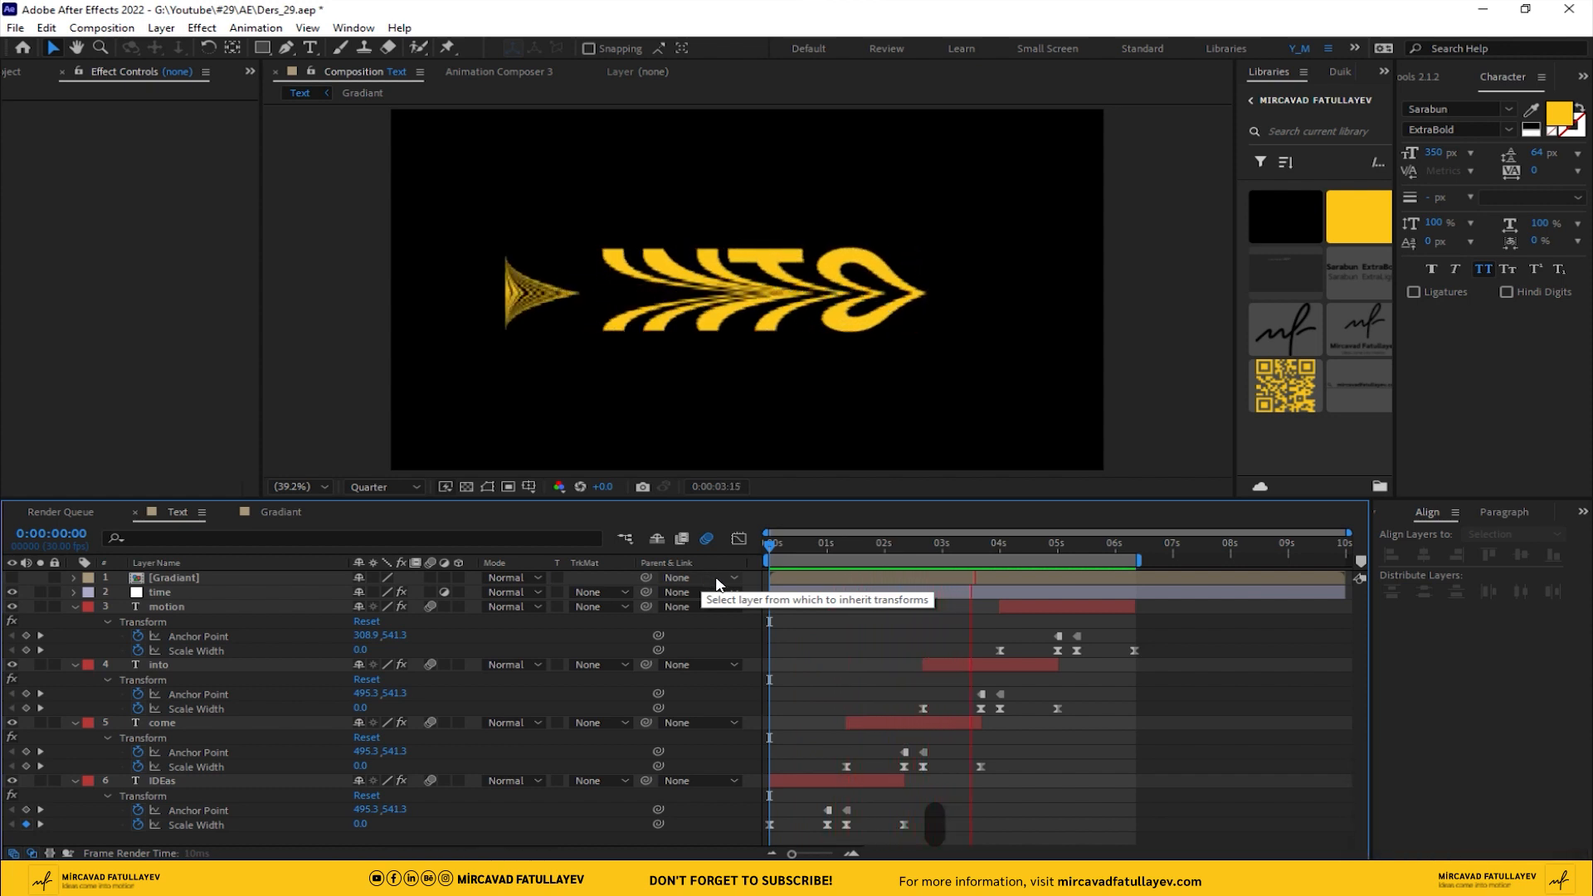
{"action": "key", "text": "space"}
Step: Narrow the vertical gradient by moving both end points well inside the frame, and preview the Text composition
{"action": "left_click", "coordinate": [280, 512]}
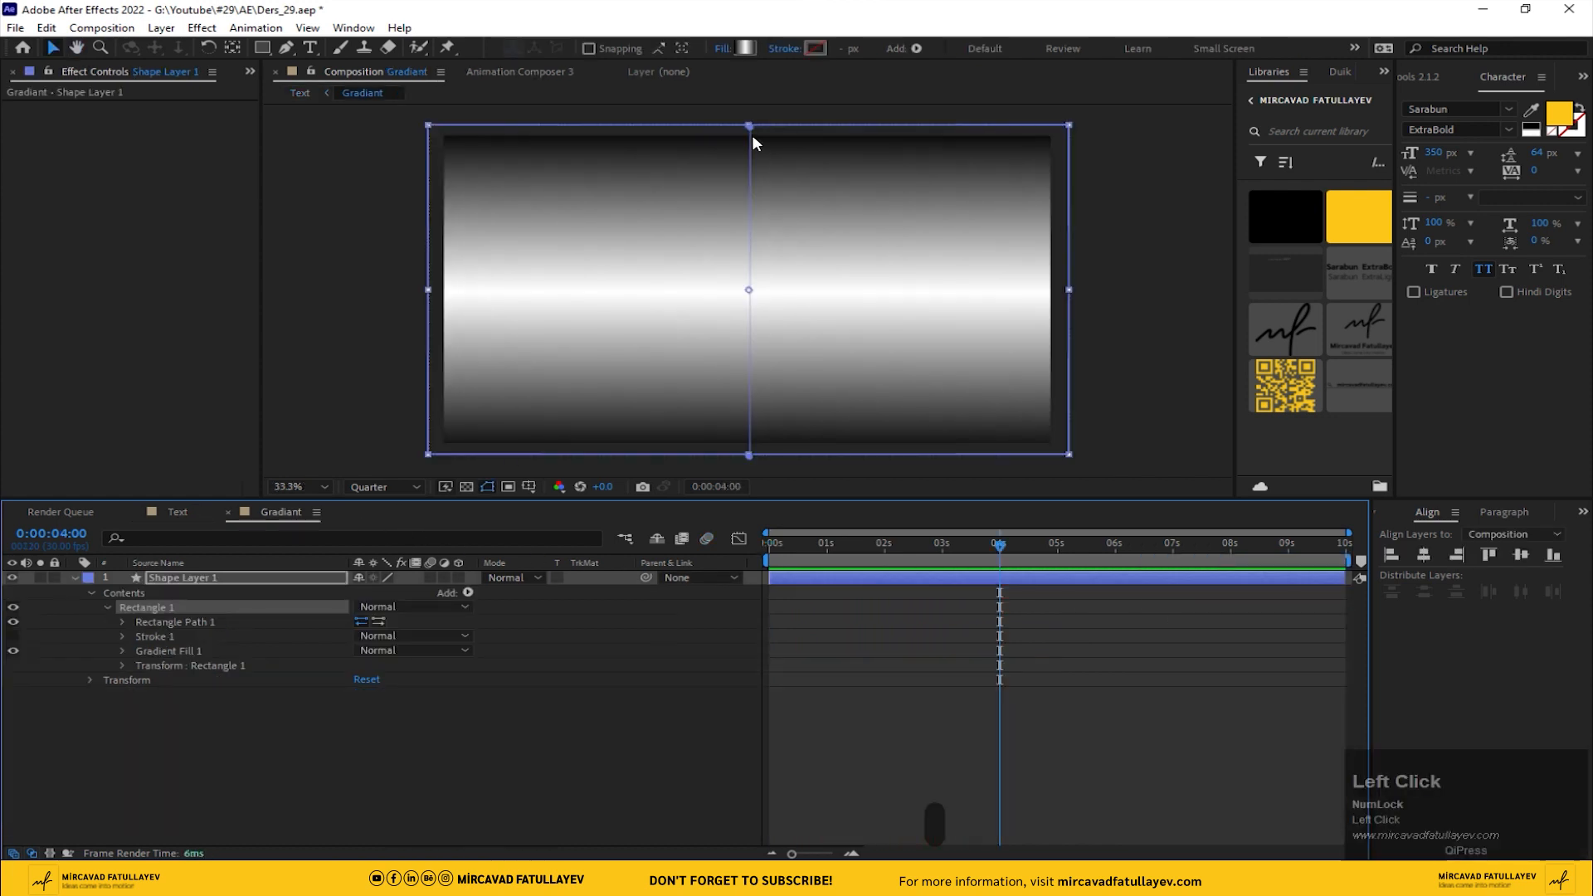
{"action": "left_click_drag", "start_coordinate": [751, 133], "coordinate": [750, 197]}
{"action": "left_click_drag", "start_coordinate": [747, 460], "coordinate": [750, 385]}
{"action": "left_click", "coordinate": [177, 513]}
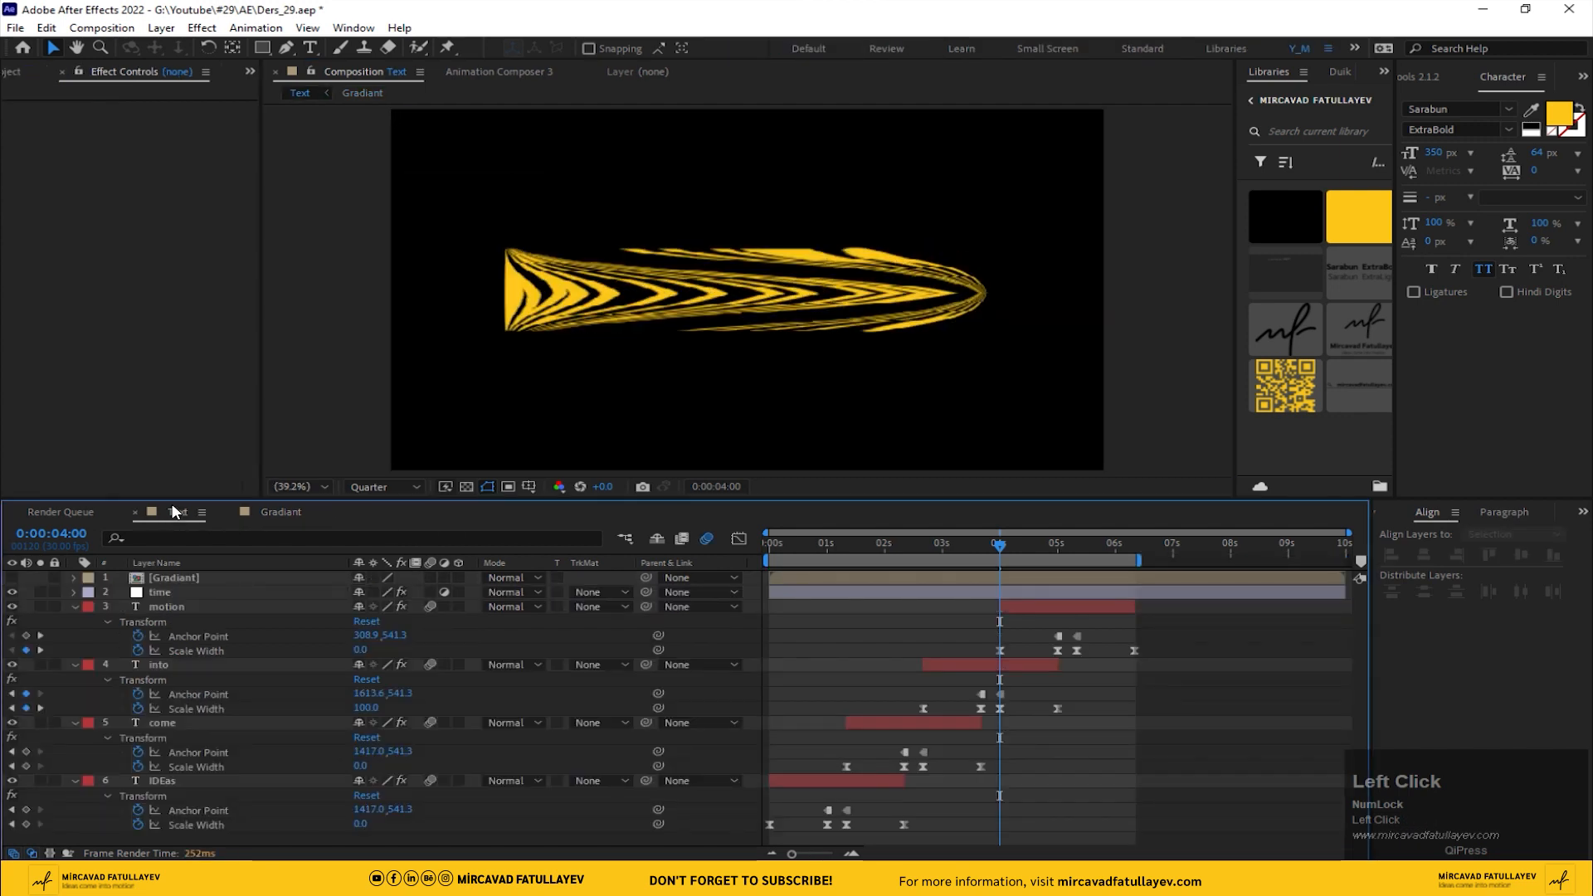
{"action": "key", "text": "space"}
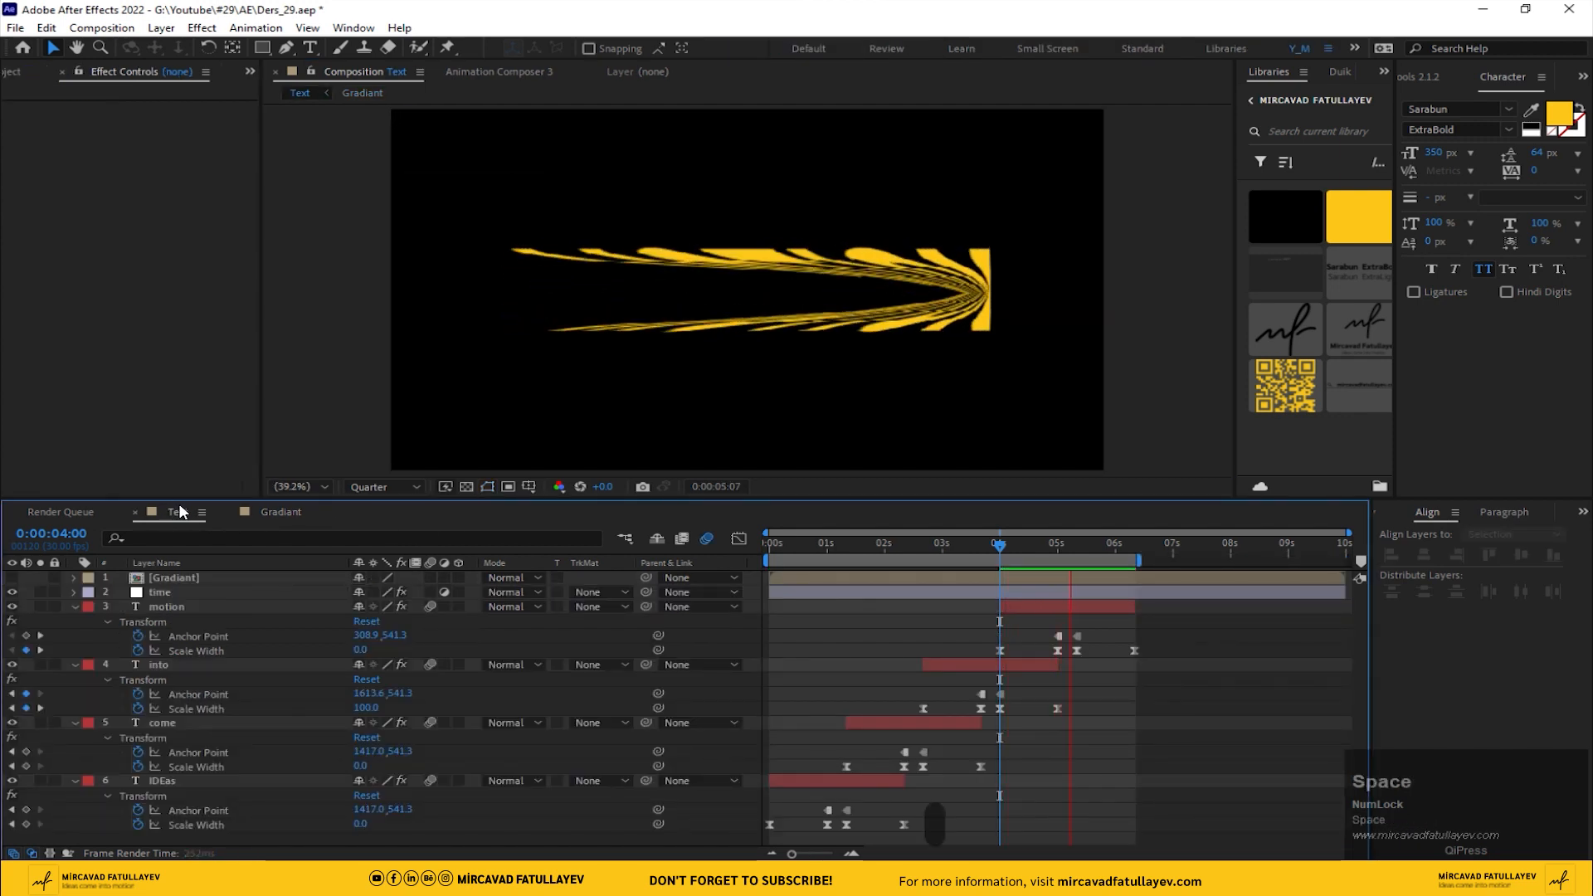
Step: Widen the vertical gradient by moving both end points outward near the frame's top and bottom edges, and preview the text
{"action": "left_click", "coordinate": [286, 511]}
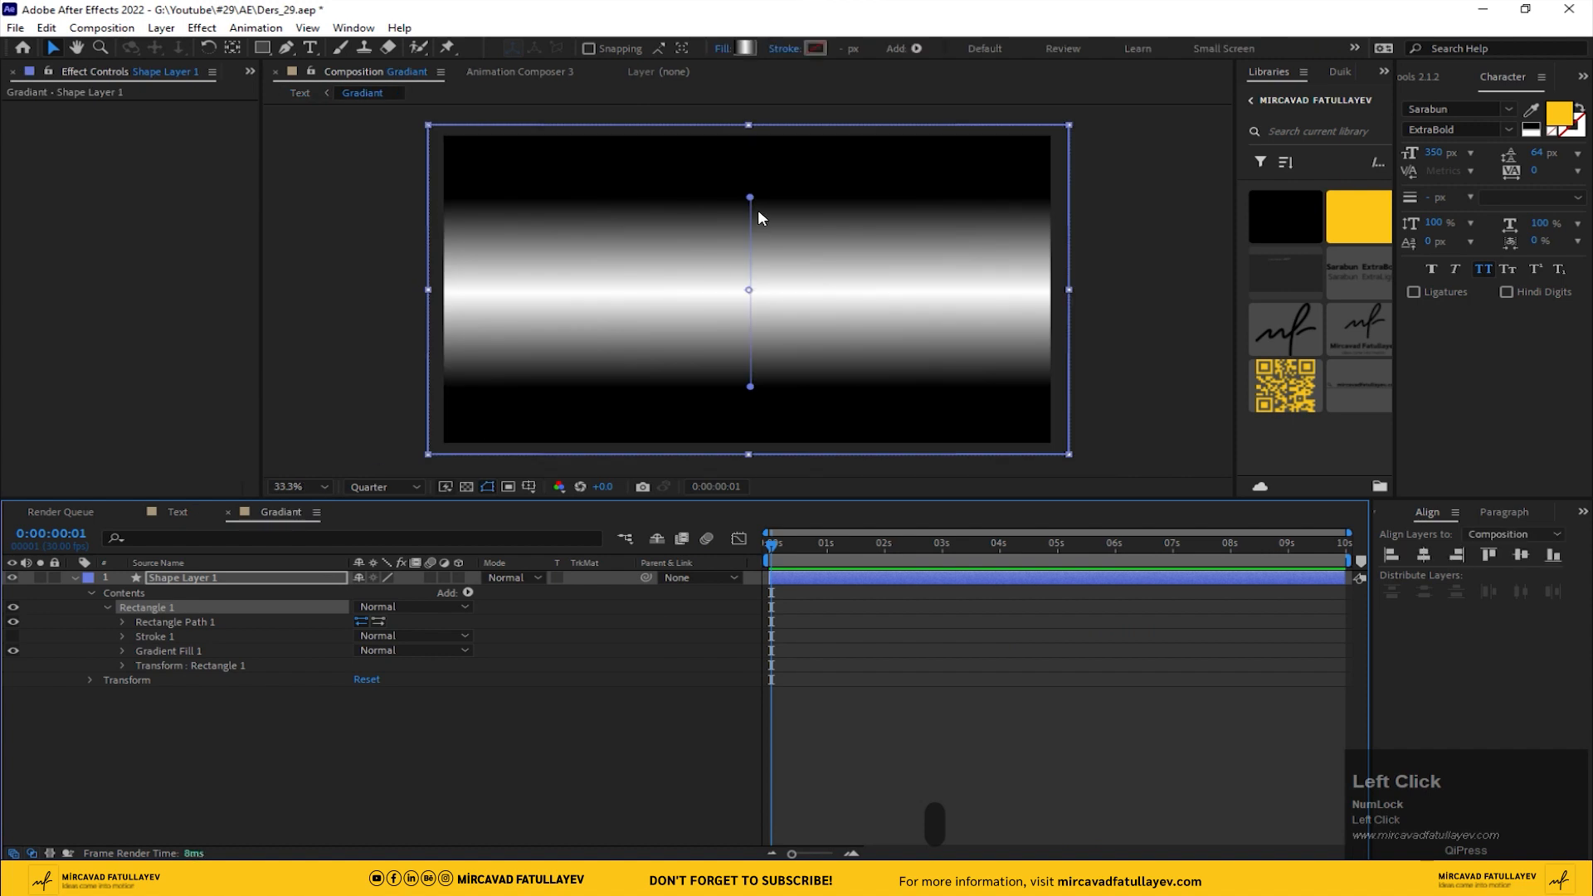
{"action": "left_click_drag", "start_coordinate": [750, 198], "coordinate": [750, 160]}
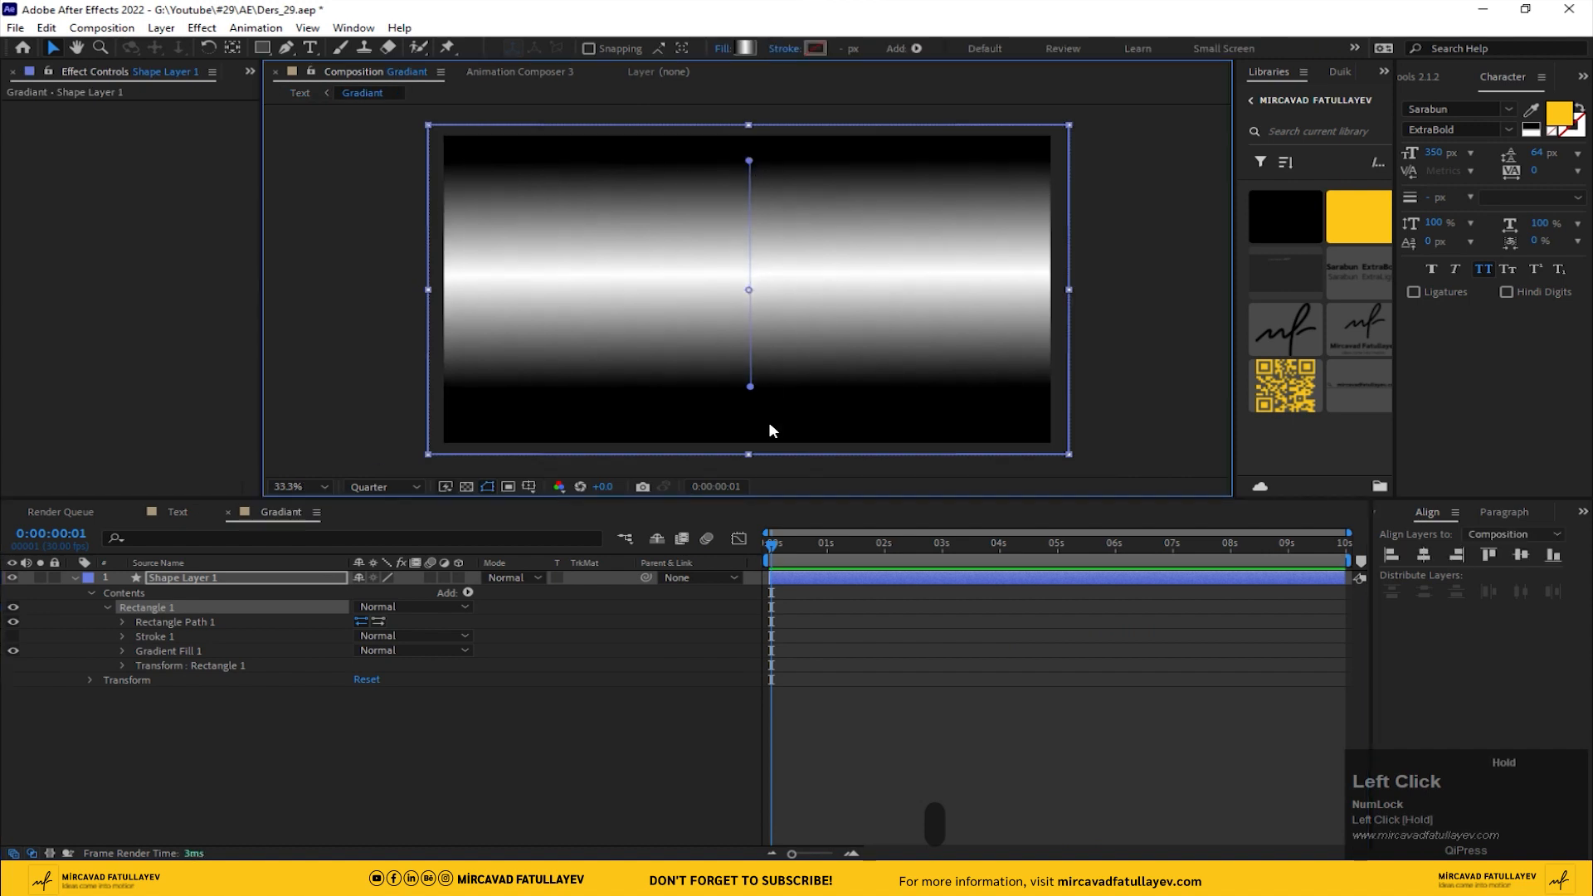
{"action": "left_click_drag", "start_coordinate": [750, 389], "coordinate": [751, 441]}
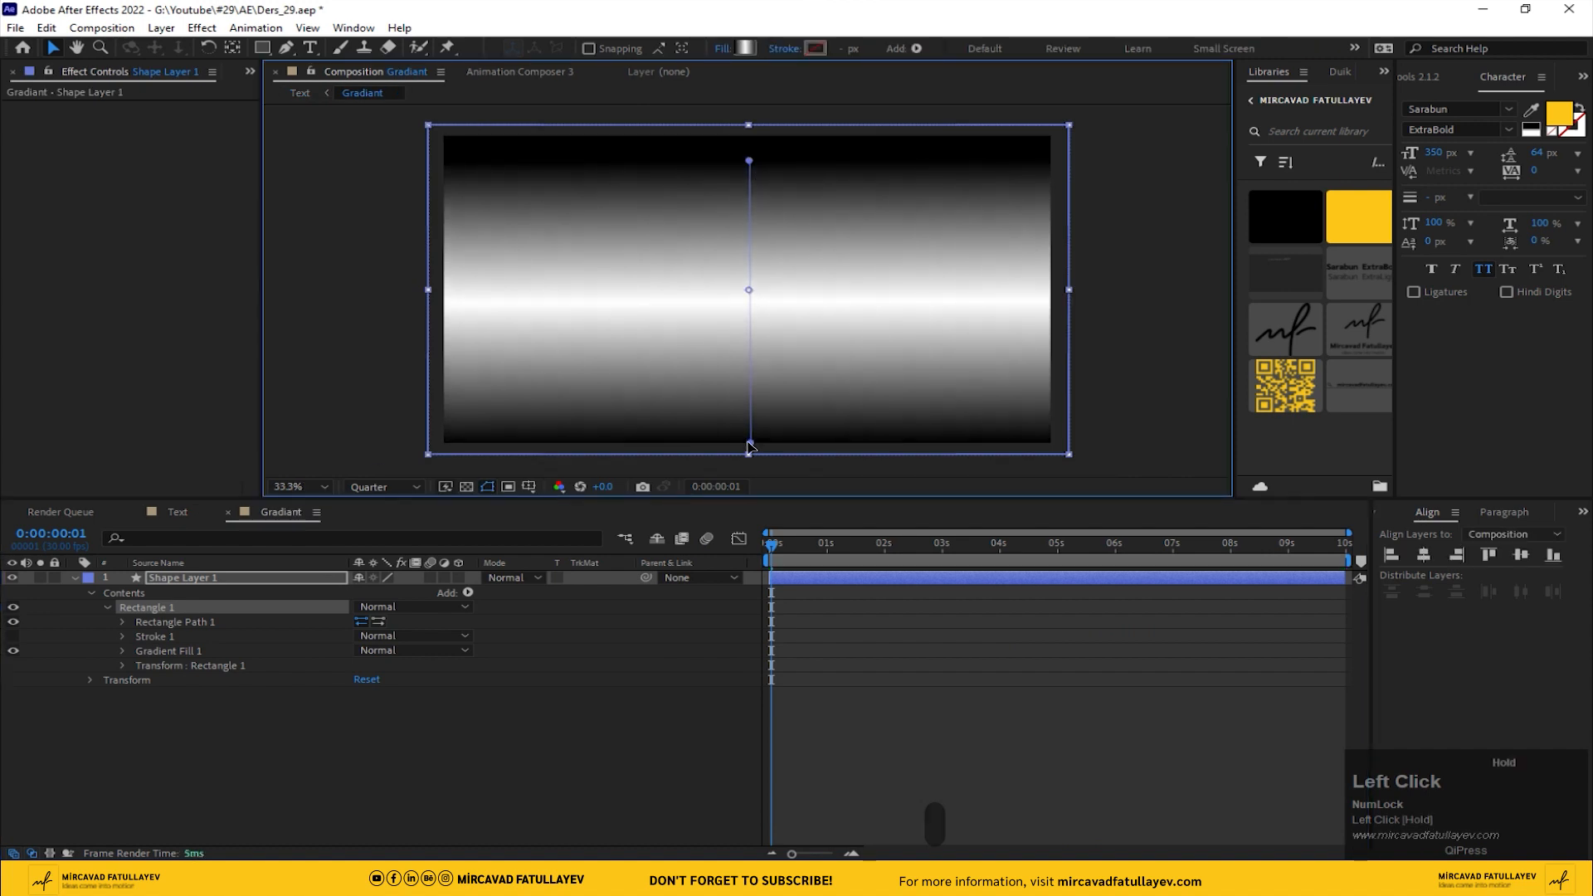
{"action": "left_click", "coordinate": [182, 510]}
{"action": "key", "text": "space"}
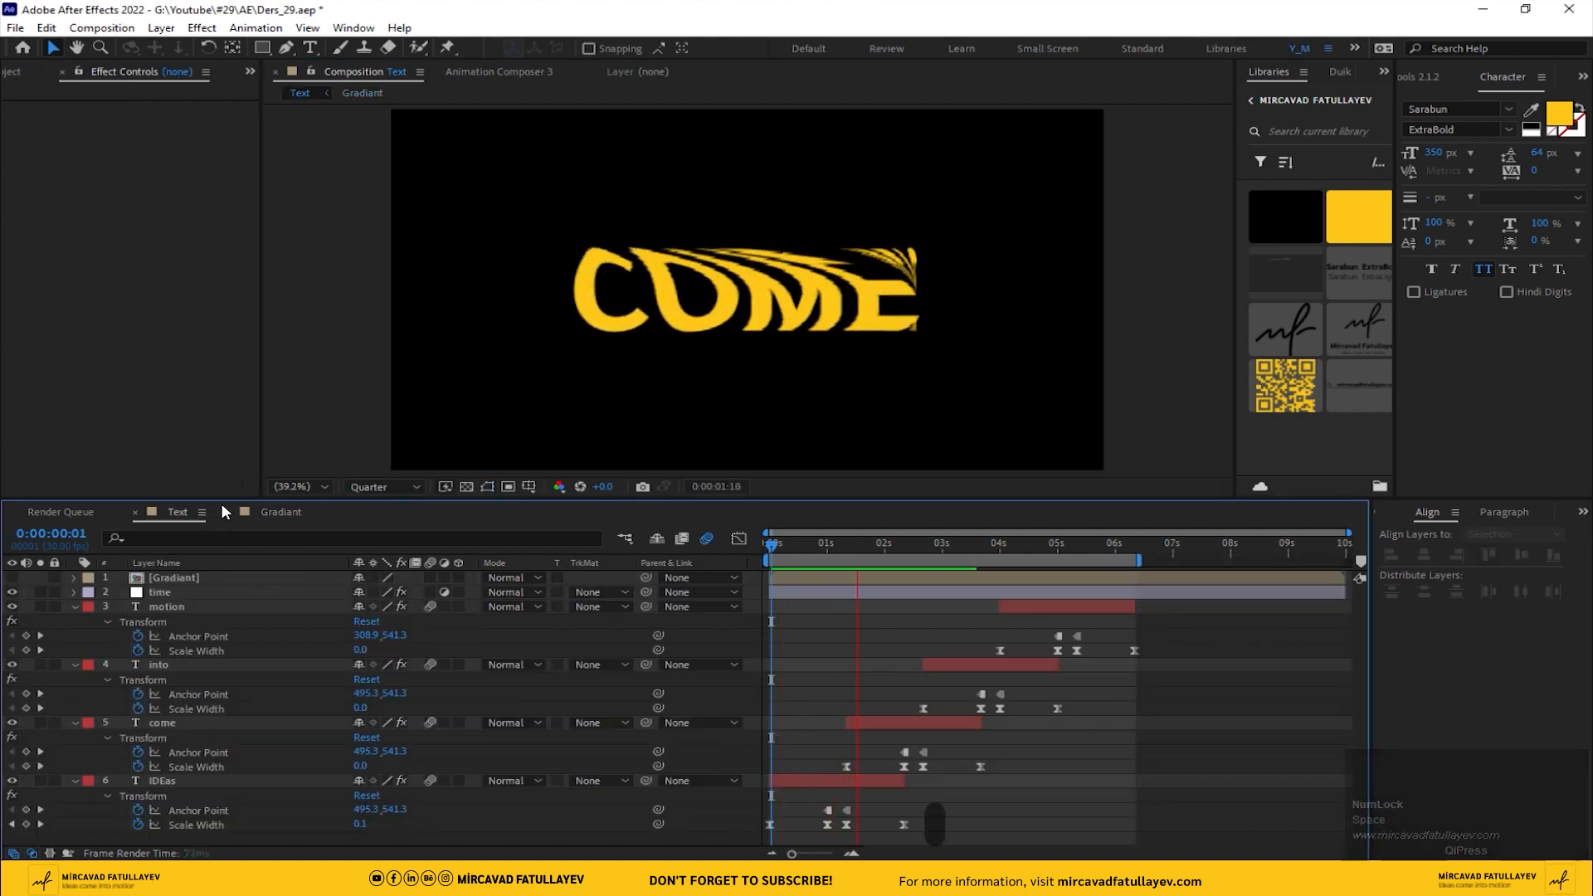
{"action": "key", "text": "space"}
Step: Move both gradient end points slightly inward so the white band sits at the frame's vertical center
{"action": "left_click", "coordinate": [281, 513]}
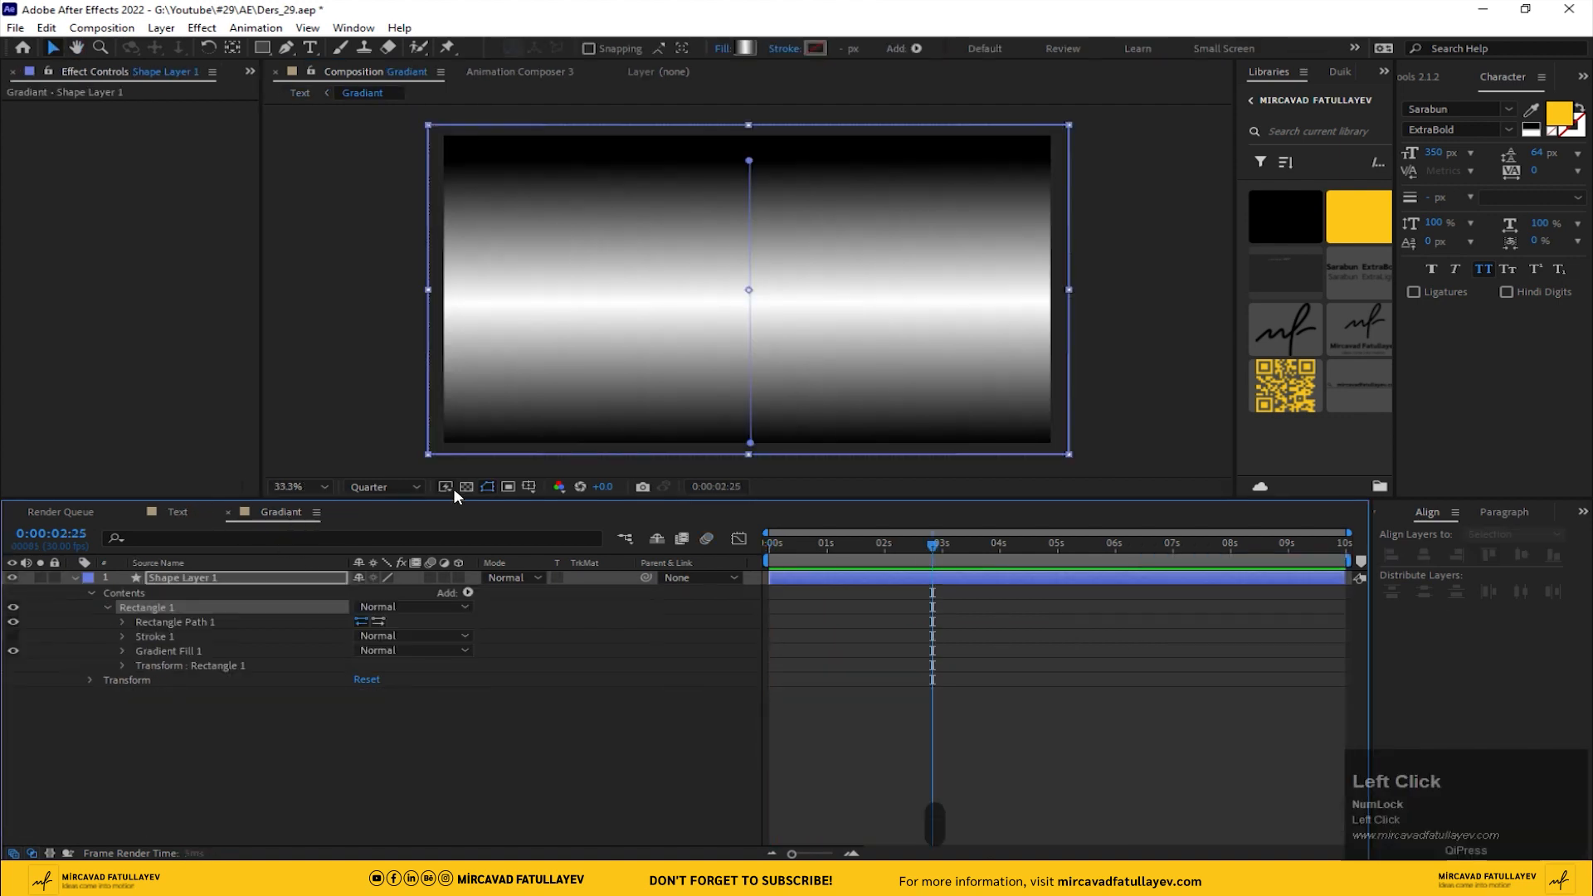
{"action": "left_click_drag", "start_coordinate": [750, 444], "coordinate": [748, 410]}
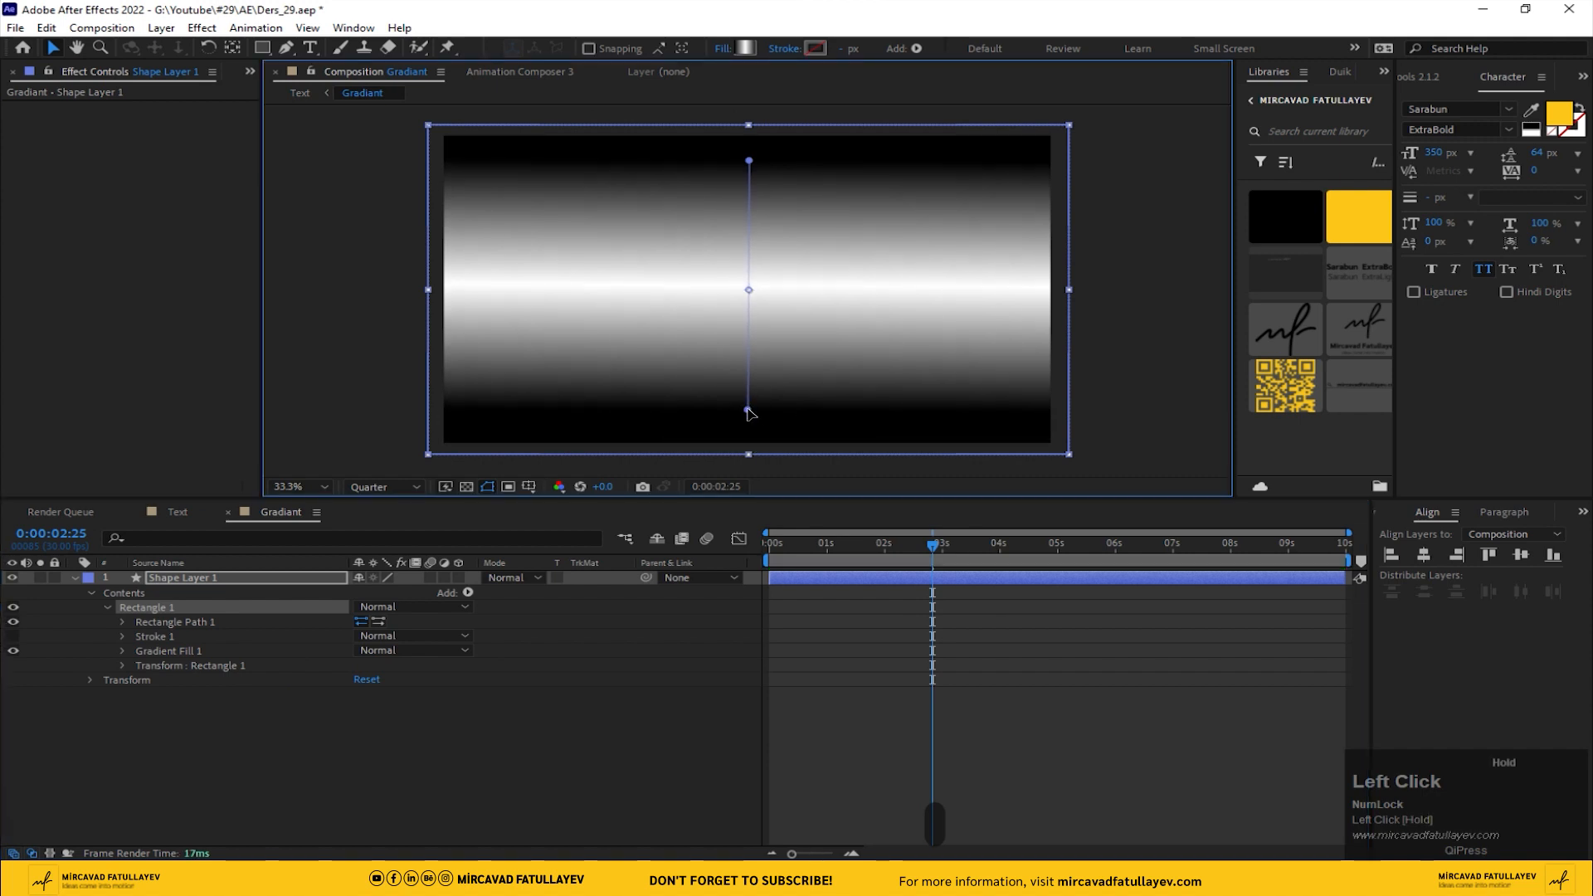
{"action": "left_click_drag", "start_coordinate": [748, 168], "coordinate": [748, 177]}
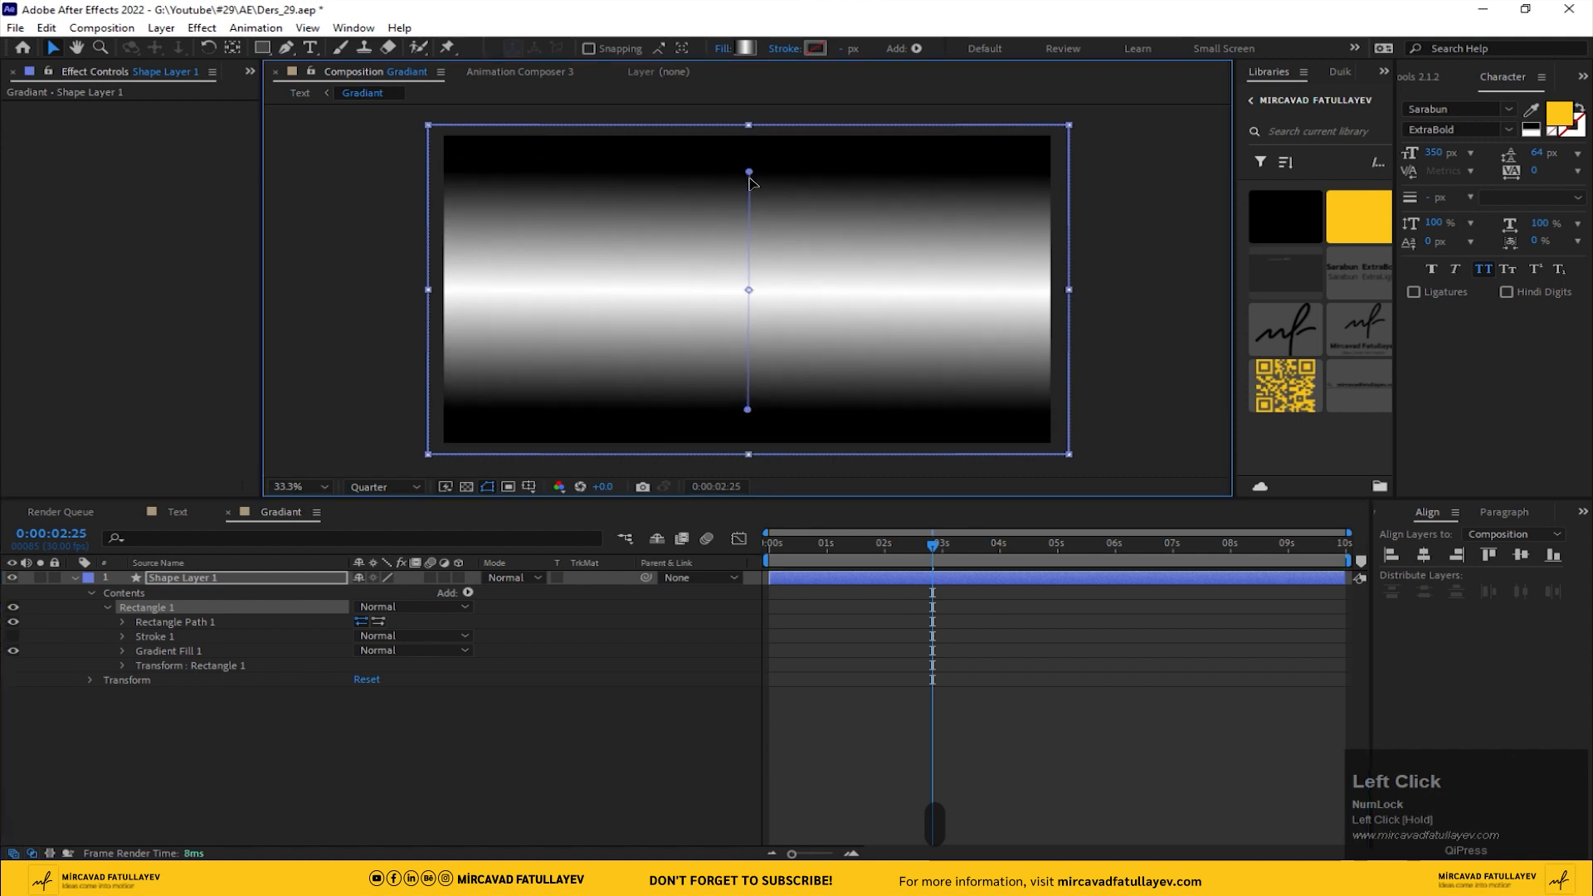
Step: Play the Text composition from the start to review the animation with the adjusted gradient
{"action": "left_click", "coordinate": [178, 513]}
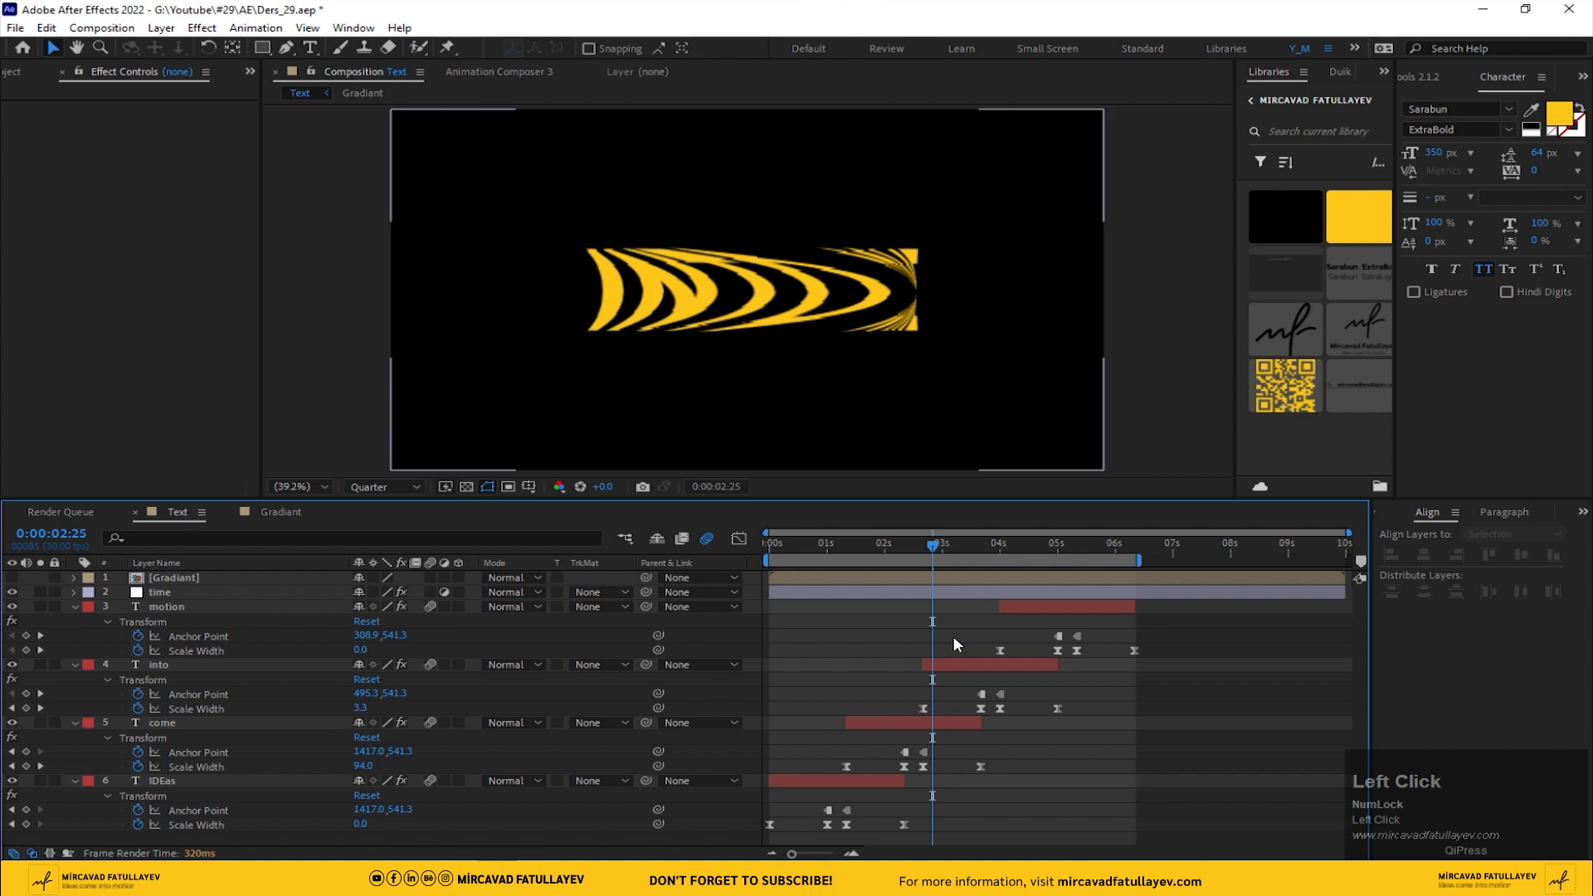
{"action": "left_click_drag", "start_coordinate": [938, 545], "coordinate": [701, 579]}
{"action": "key", "text": "space"}
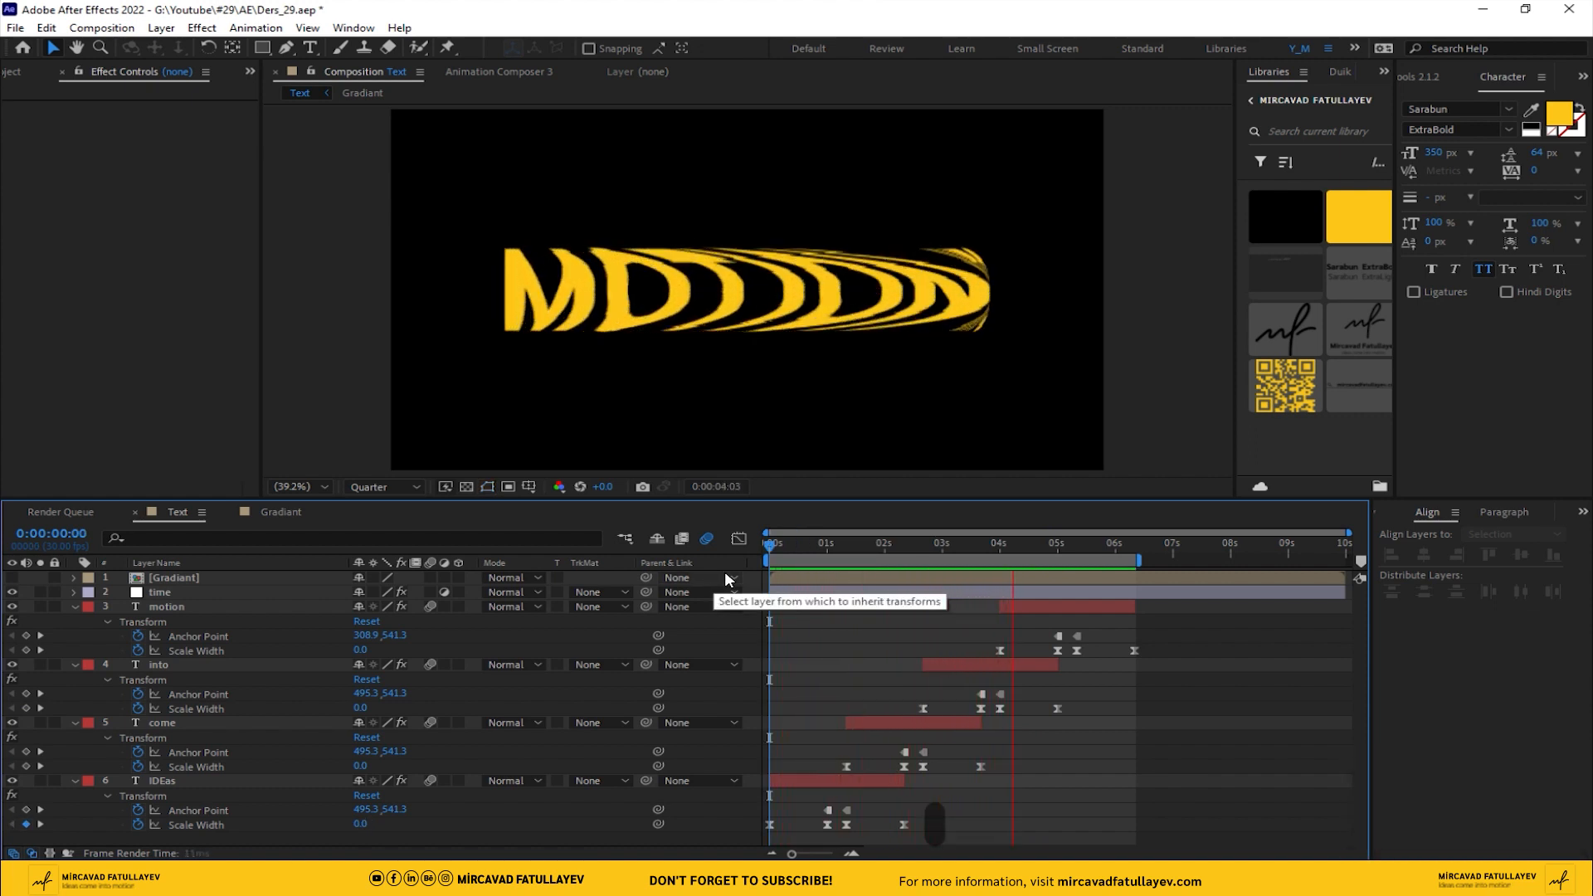
{"action": "key", "text": "space"}
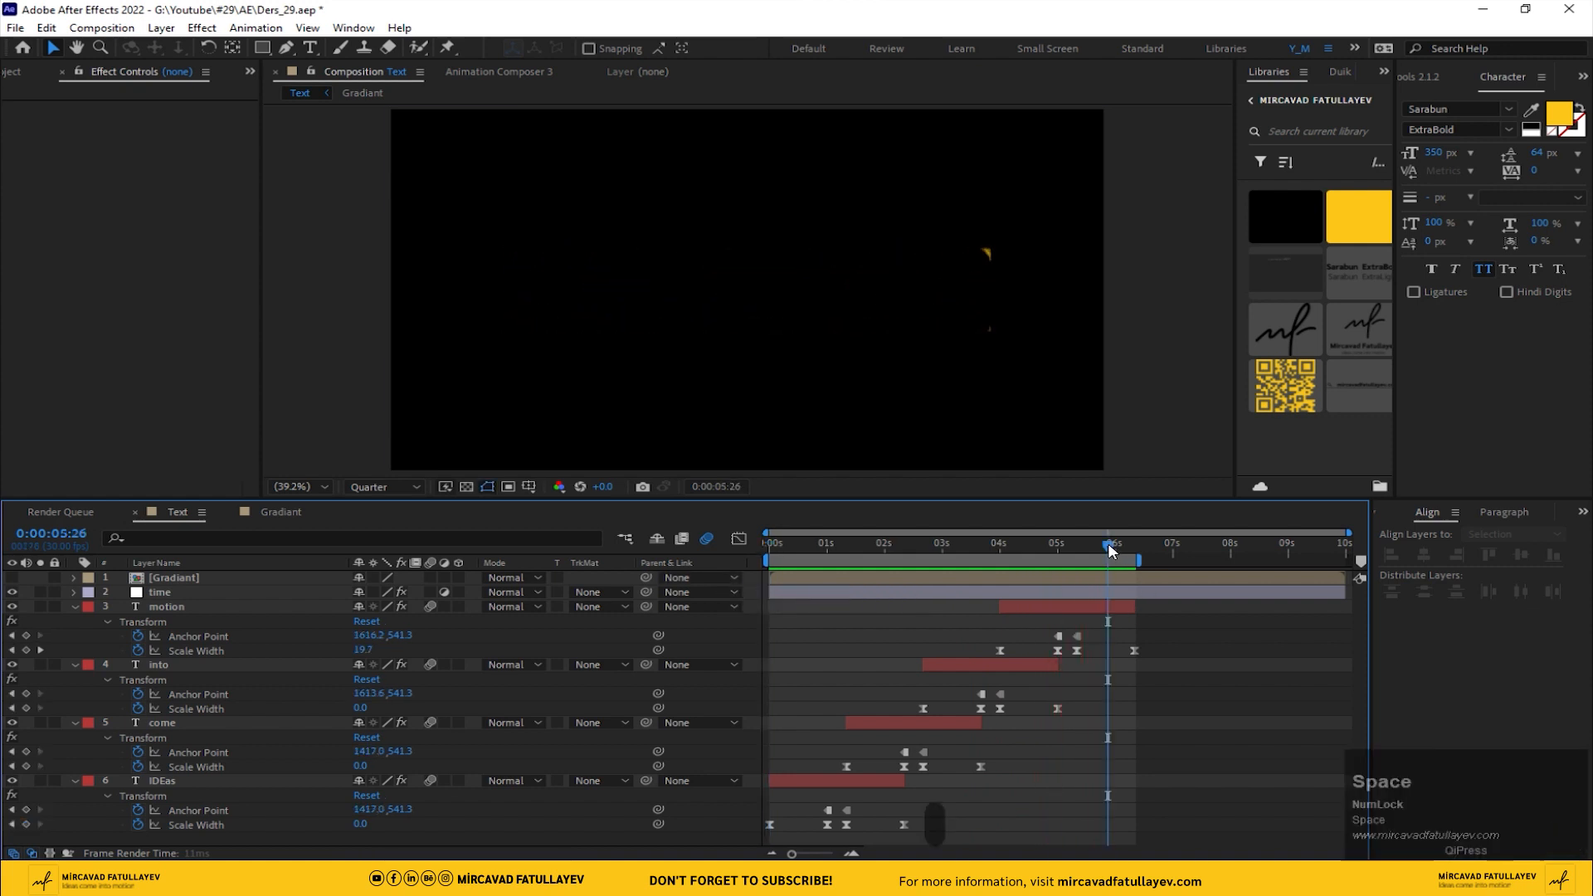
Step: Duplicate the IDEas text layer, stack the copy above the time layer and shift it to start at 0:00:05:10
{"action": "left_click", "coordinate": [1093, 546]}
{"action": "left_click_drag", "start_coordinate": [1093, 546], "coordinate": [1081, 552]}
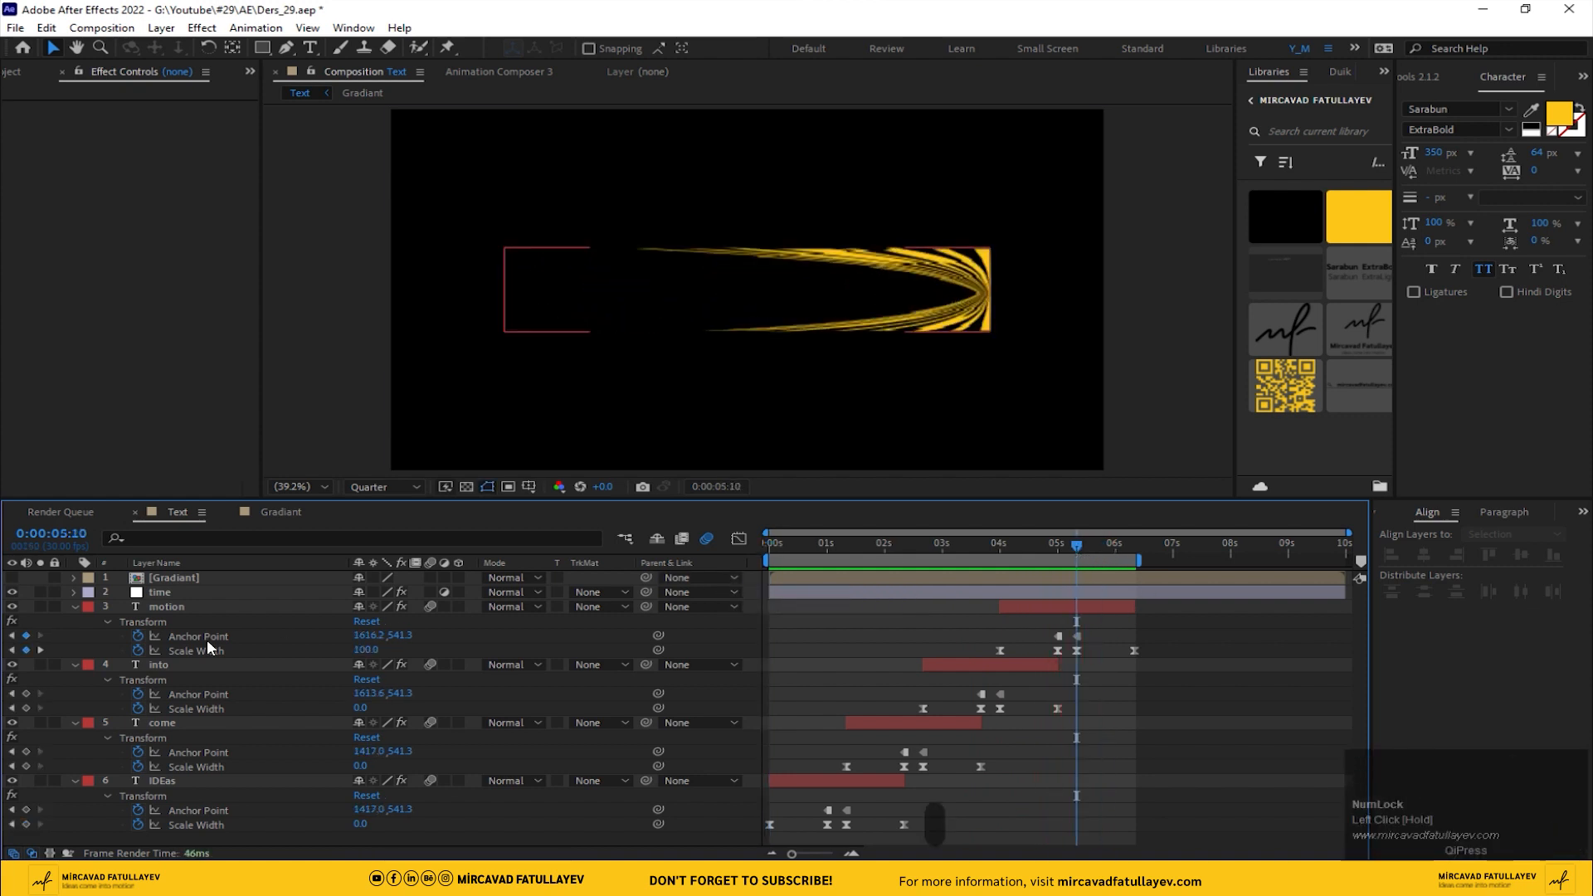
{"action": "left_click", "coordinate": [176, 782]}
{"action": "key", "text": "ctrl+d"}
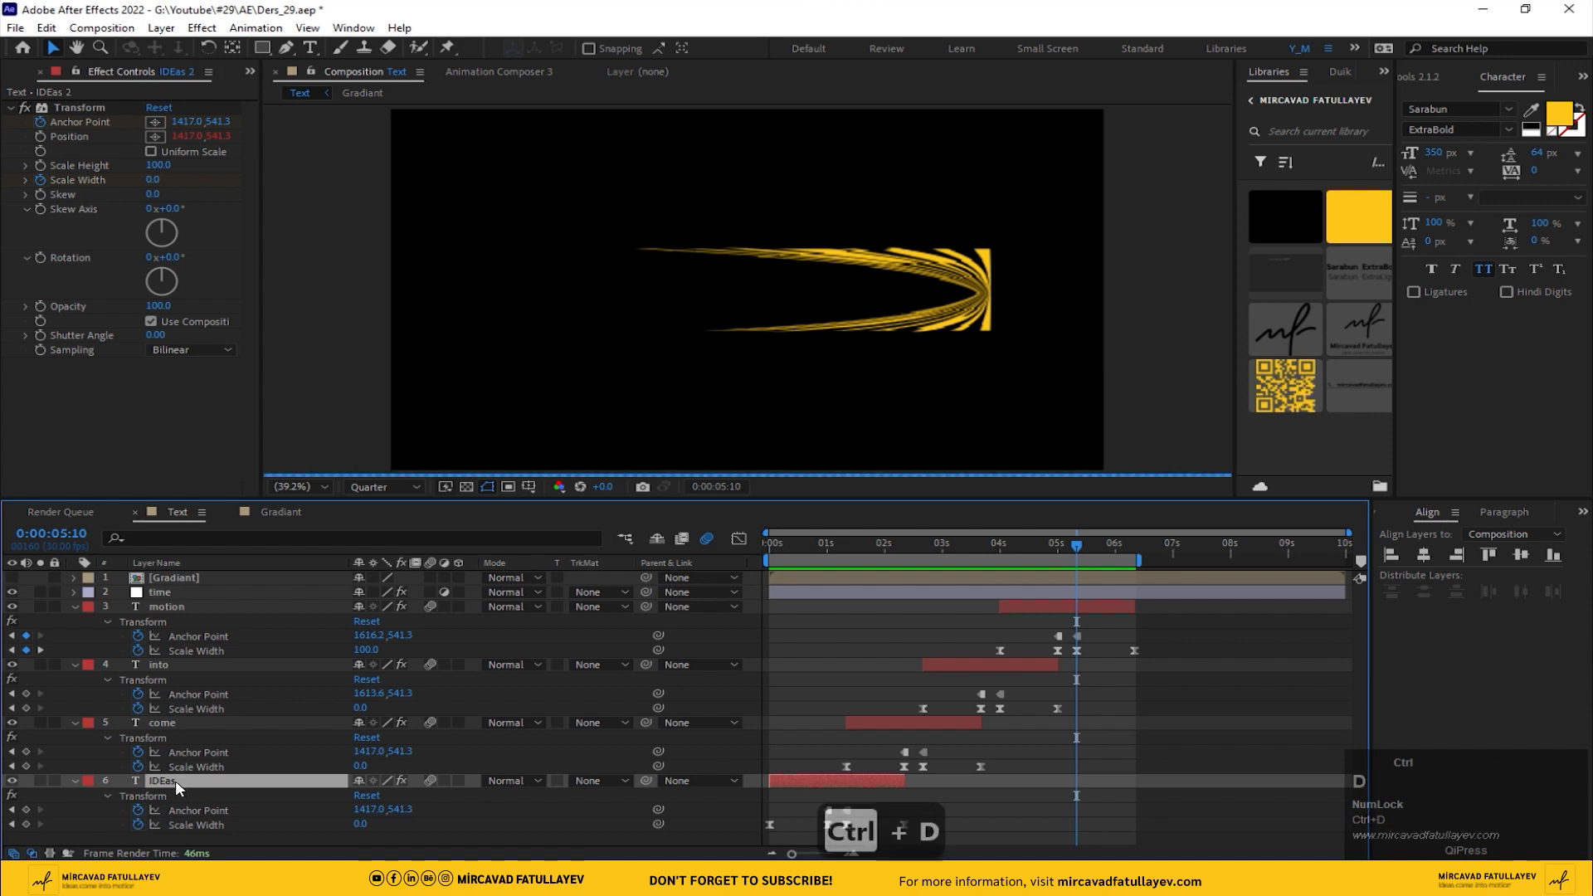
{"action": "left_click_drag", "start_coordinate": [176, 735], "coordinate": [197, 586]}
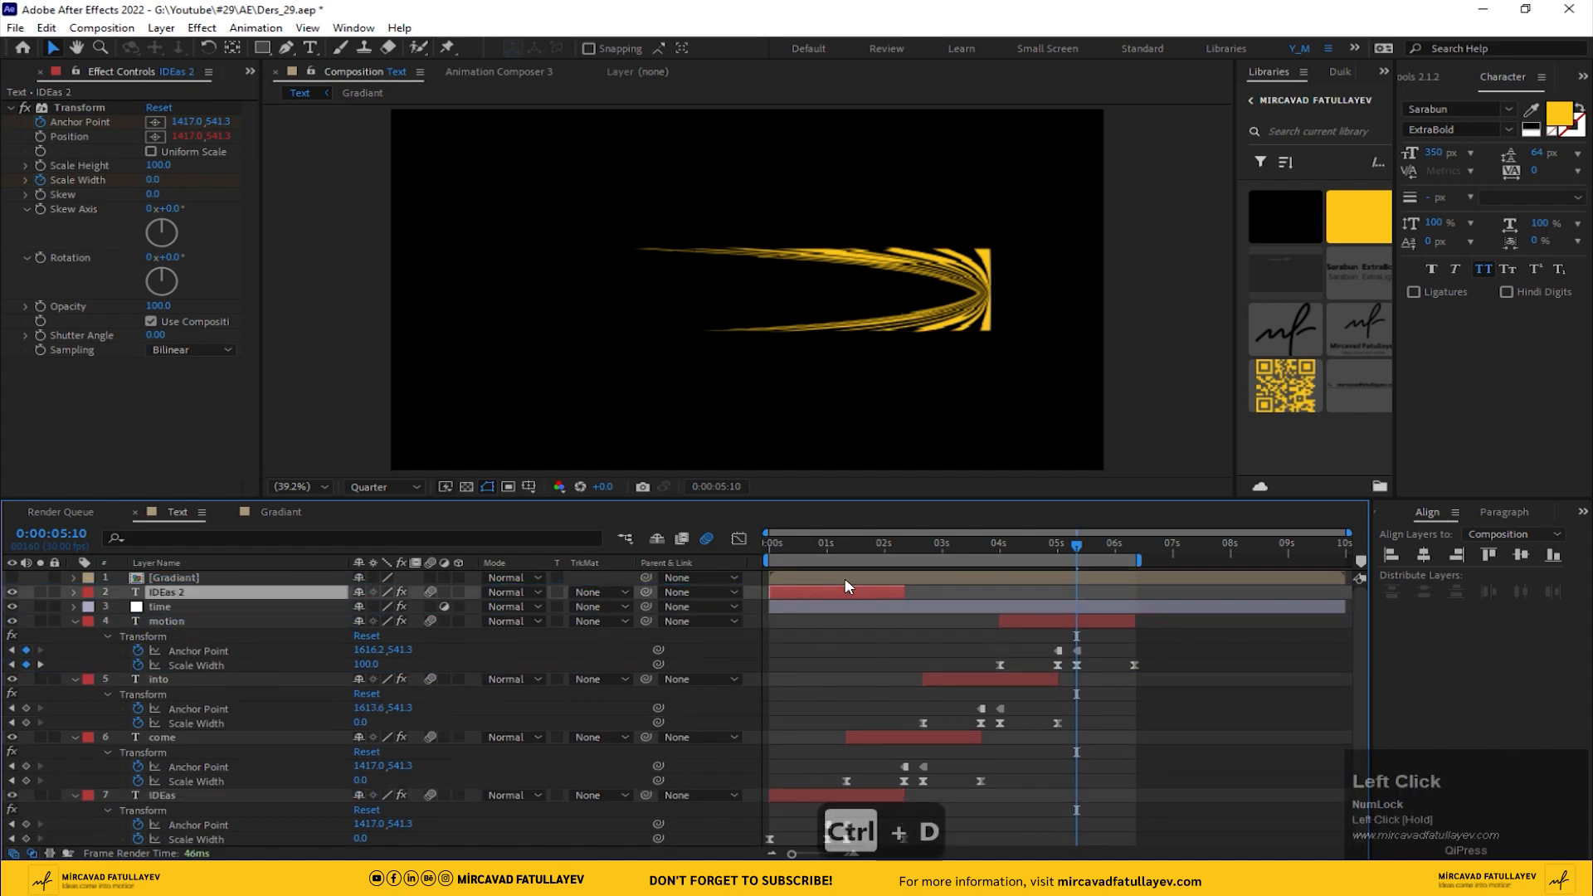
{"action": "mouse_move", "coordinate": [829, 592]}
{"action": "left_mouse_down"}
{"action": "mouse_move", "coordinate": [1138, 599]}
{"action": "mouse_move", "coordinate": [1146, 563]}
{"action": "mouse_move", "coordinate": [1250, 558]}
{"action": "left_mouse_up"}
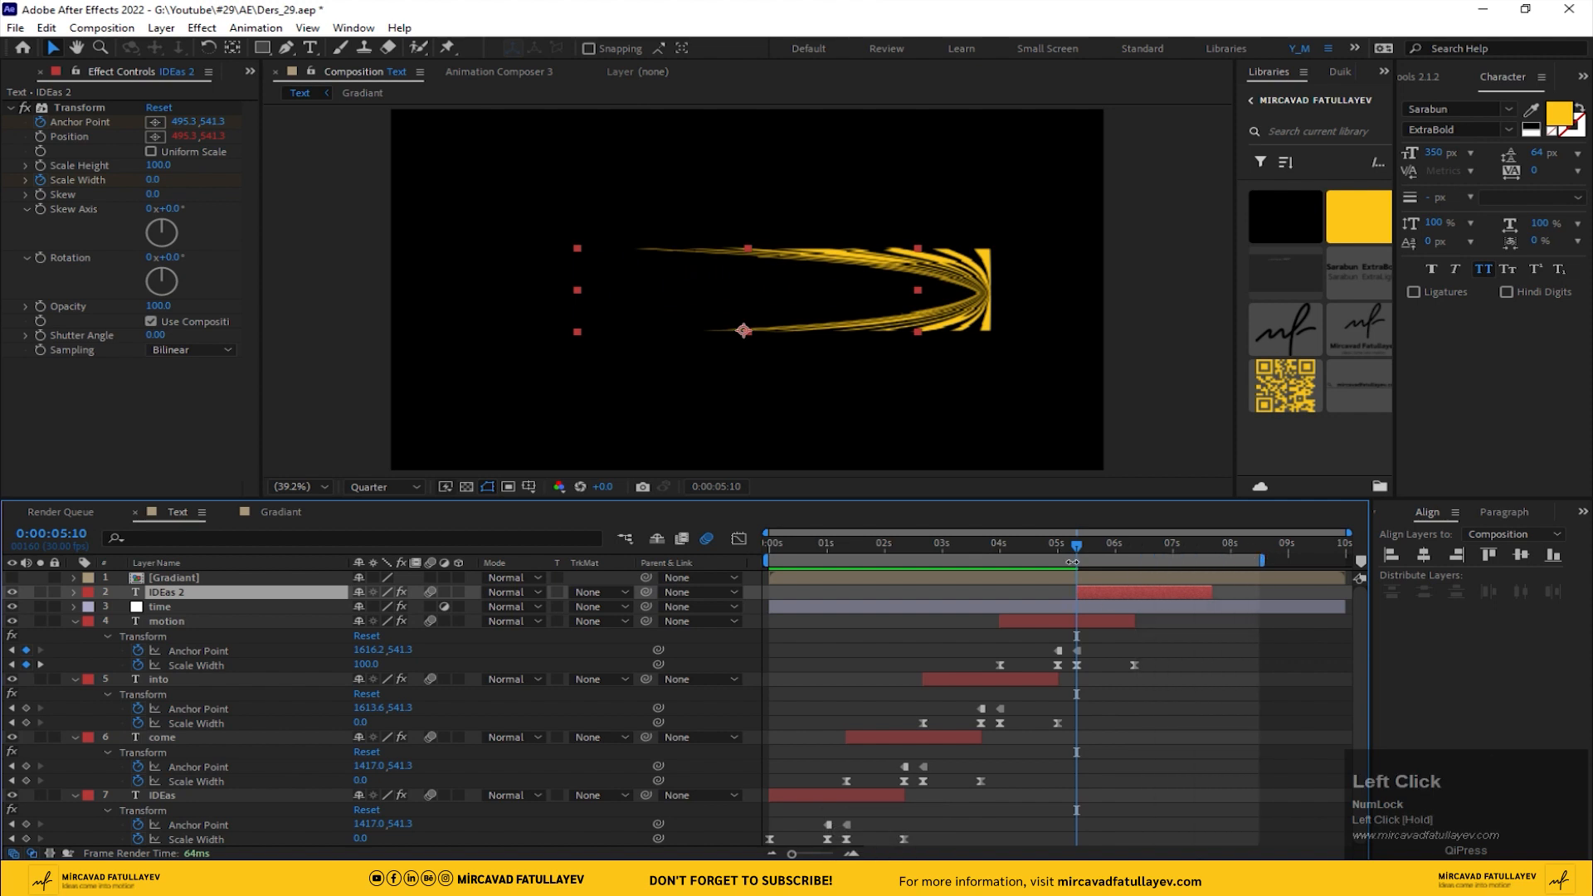
Step: Move the IDEas copy beneath the time adjustment layer and scrub across the transition from MOTION to IDEAS
{"action": "left_click_drag", "start_coordinate": [1079, 554], "coordinate": [1043, 549]}
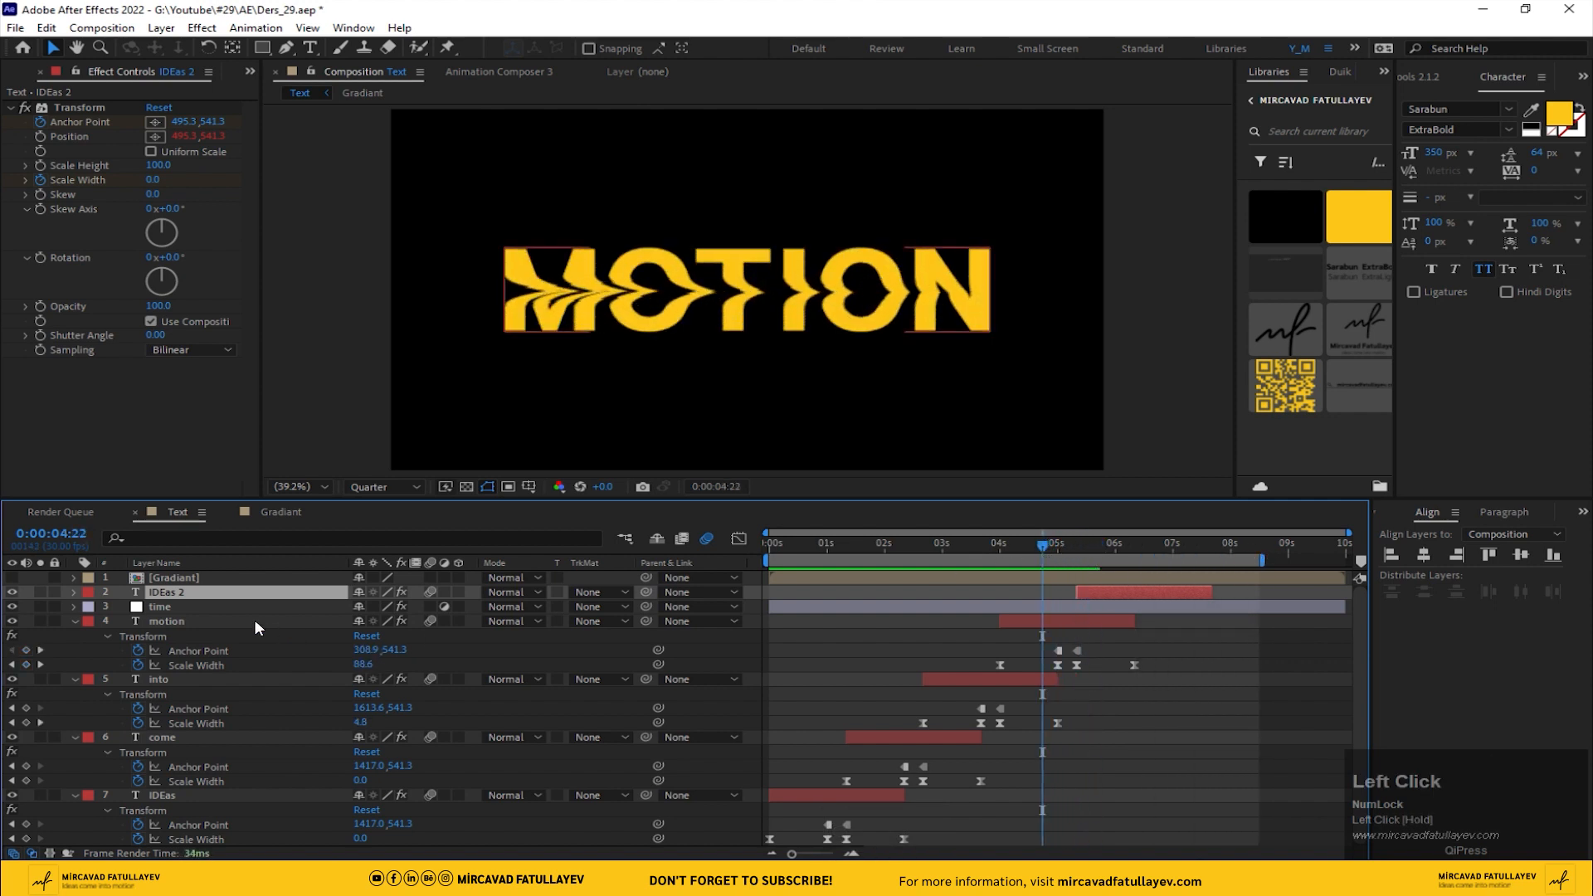
{"action": "left_click_drag", "start_coordinate": [226, 594], "coordinate": [224, 614]}
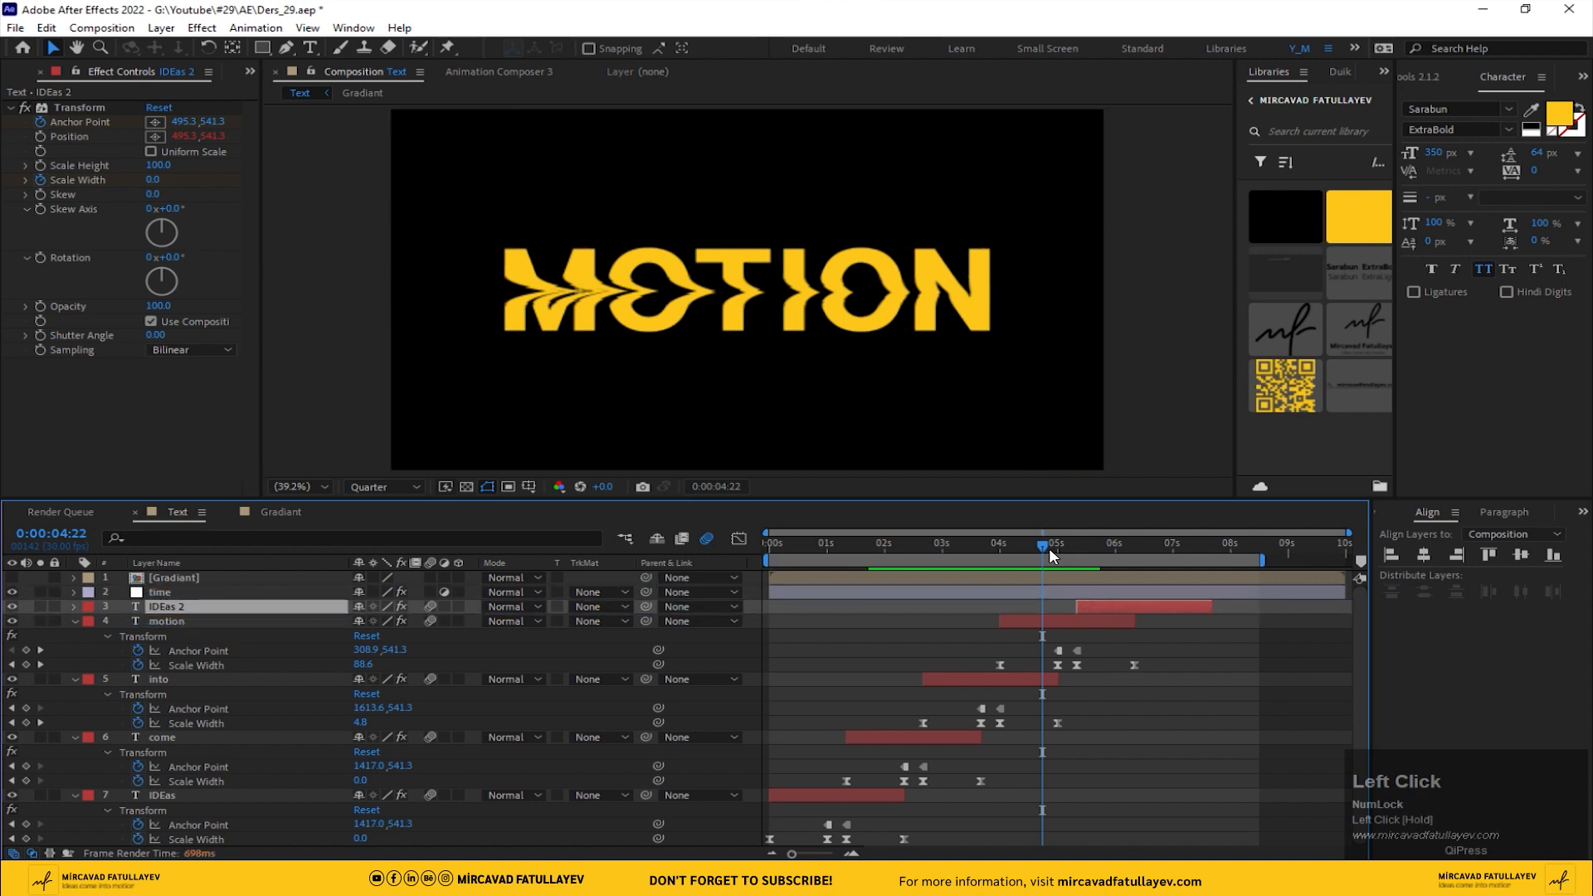
{"action": "left_click_drag", "start_coordinate": [1063, 554], "coordinate": [1102, 573]}
Step: Preview the animation from the start and step through frames to 0:00:00:17, checking how the opening IDEAS word forms
{"action": "key", "text": "Home"}
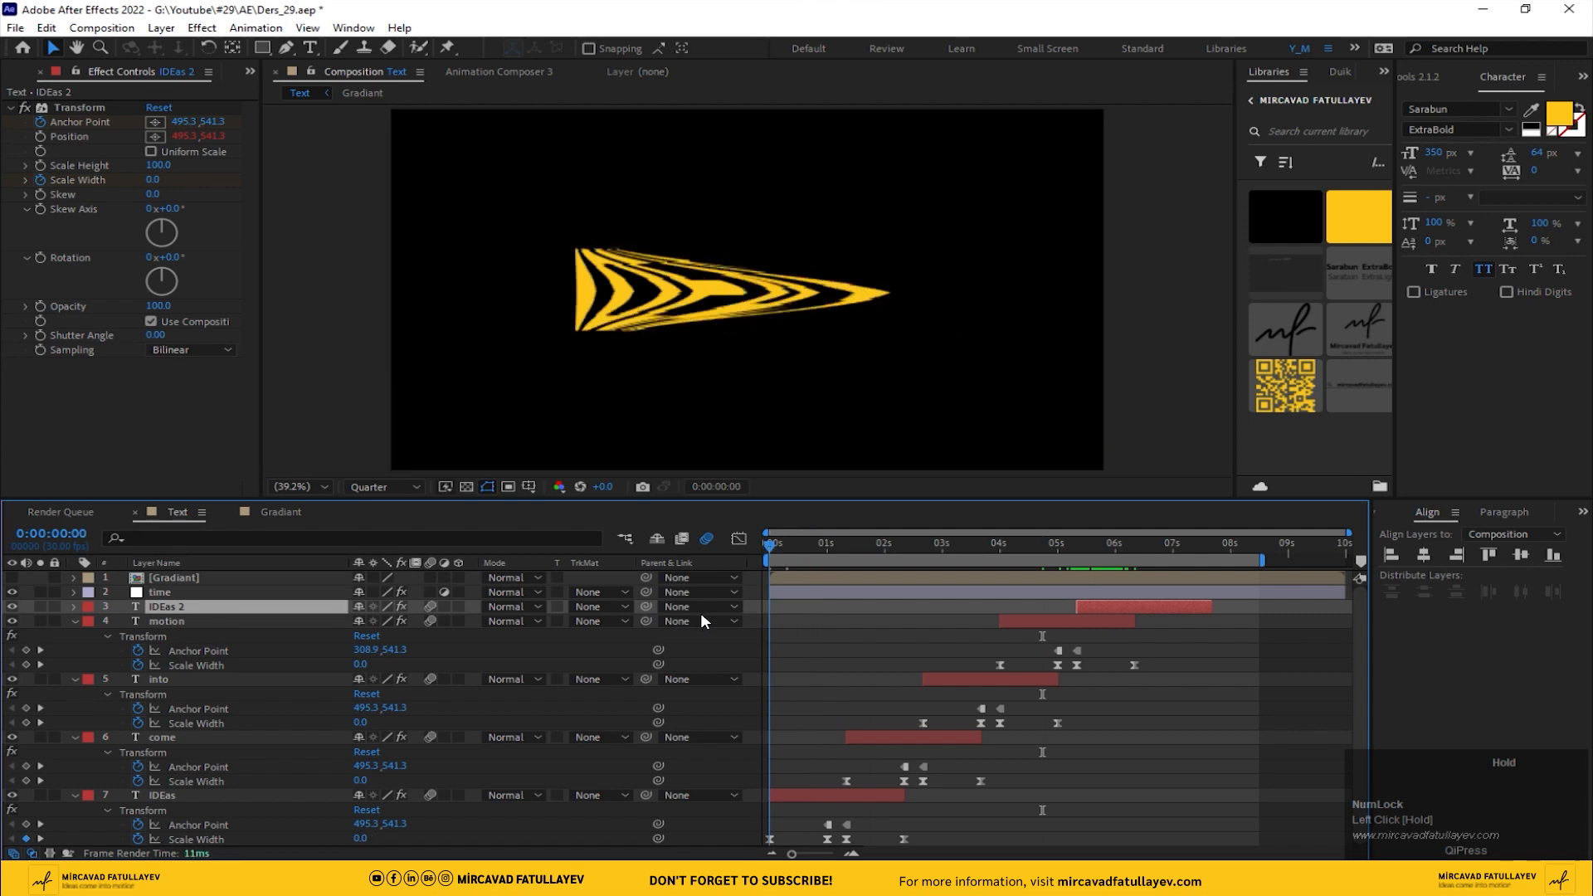
{"action": "key", "text": "space"}
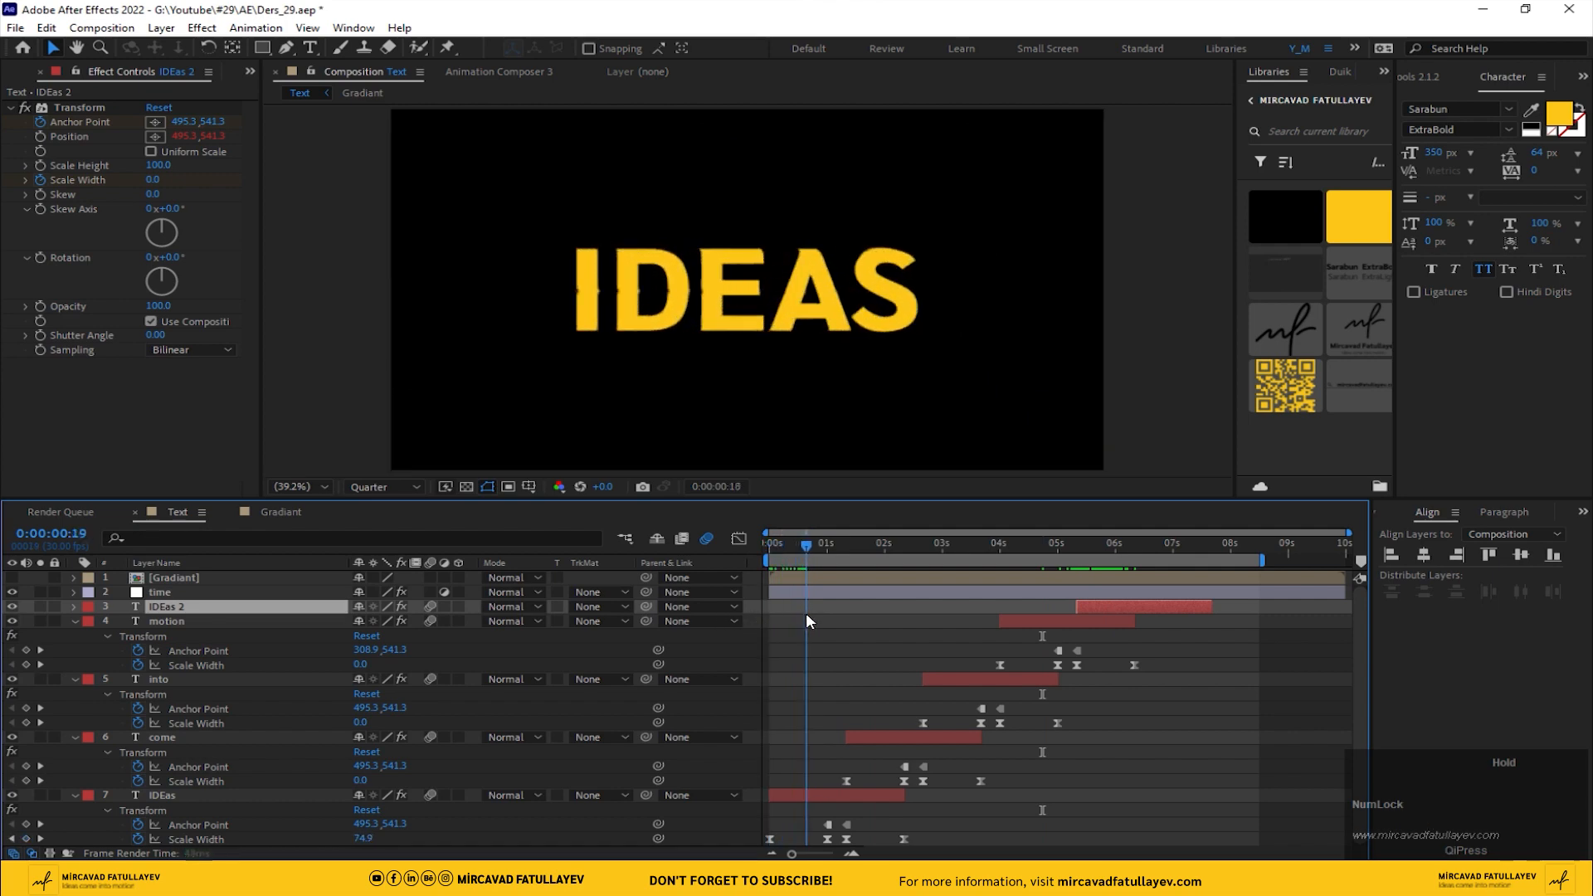
{"action": "left_click_drag", "start_coordinate": [805, 615], "coordinate": [799, 615]}
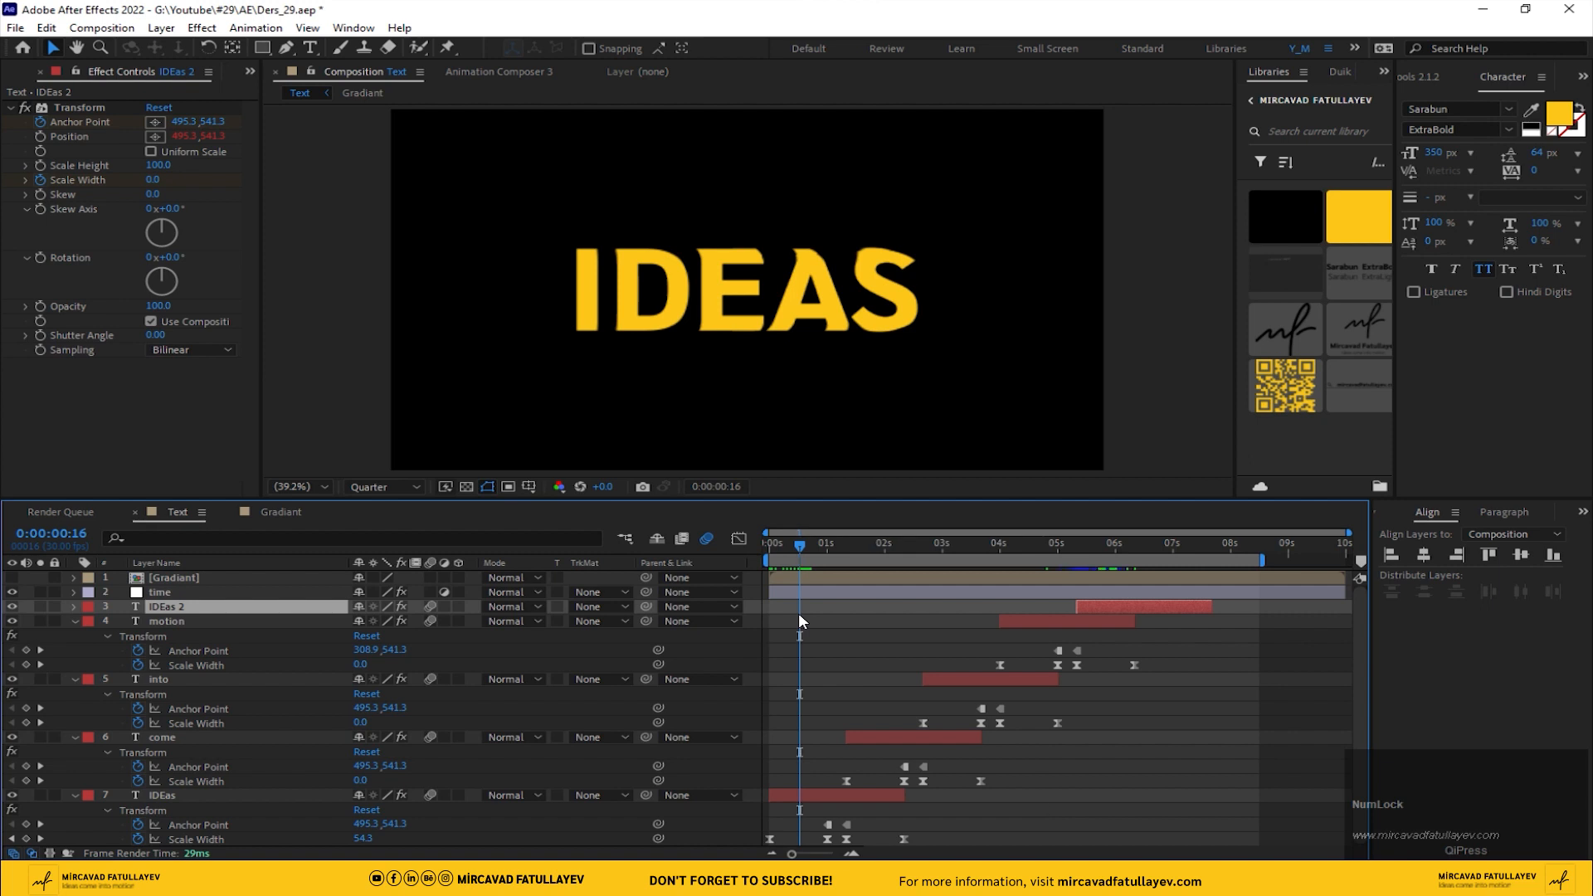
{"action": "key", "text": "Page_Down"}
{"action": "key", "text": "Page_Up"}
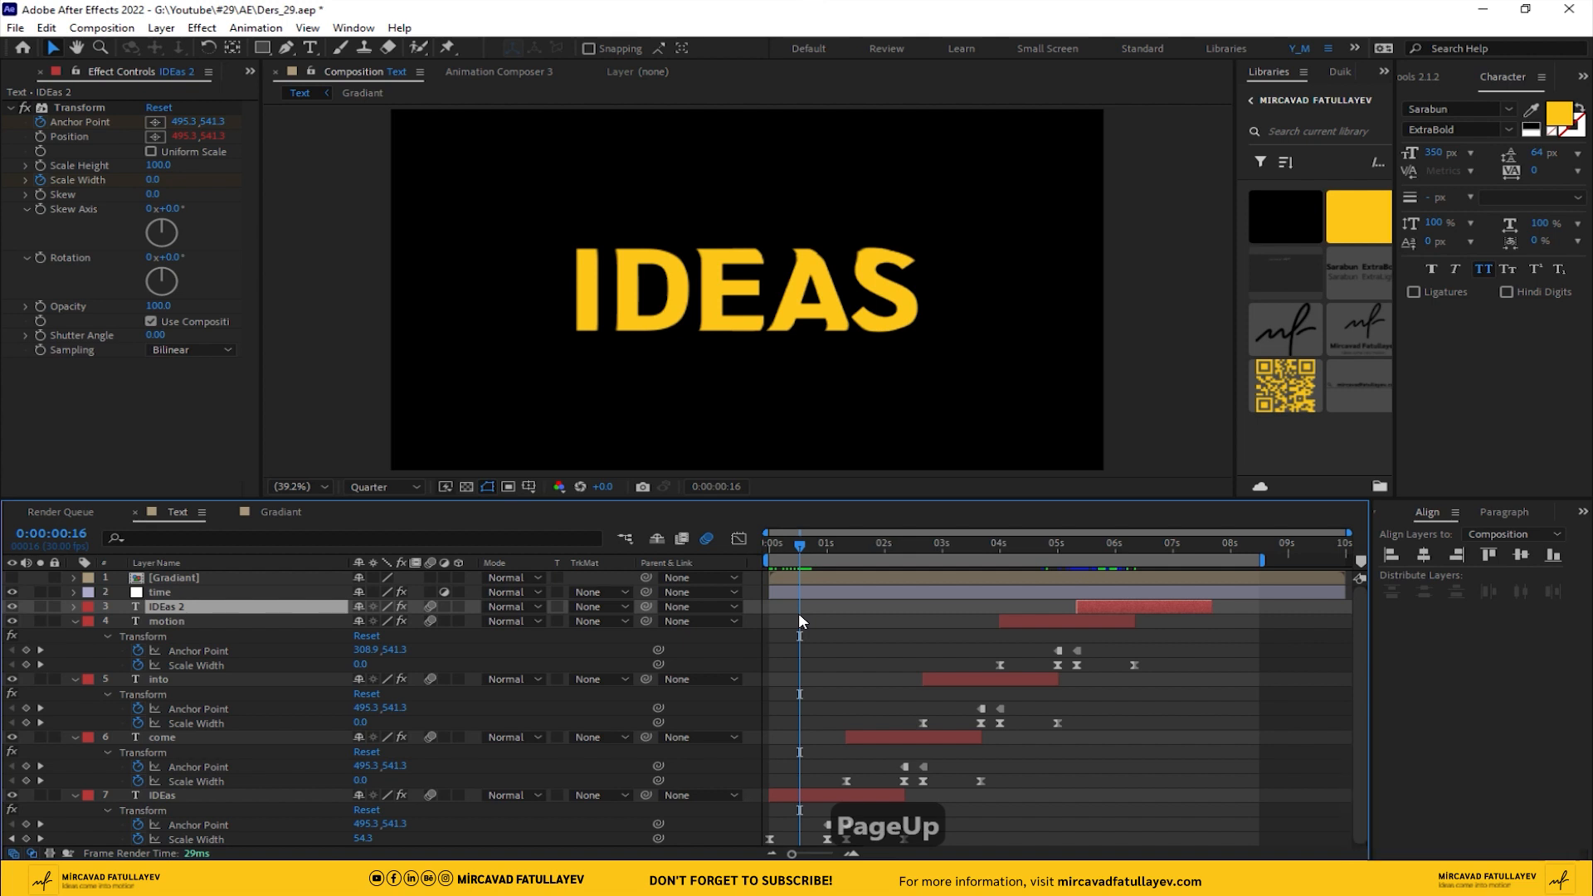
{"action": "key", "text": "Page_Down"}
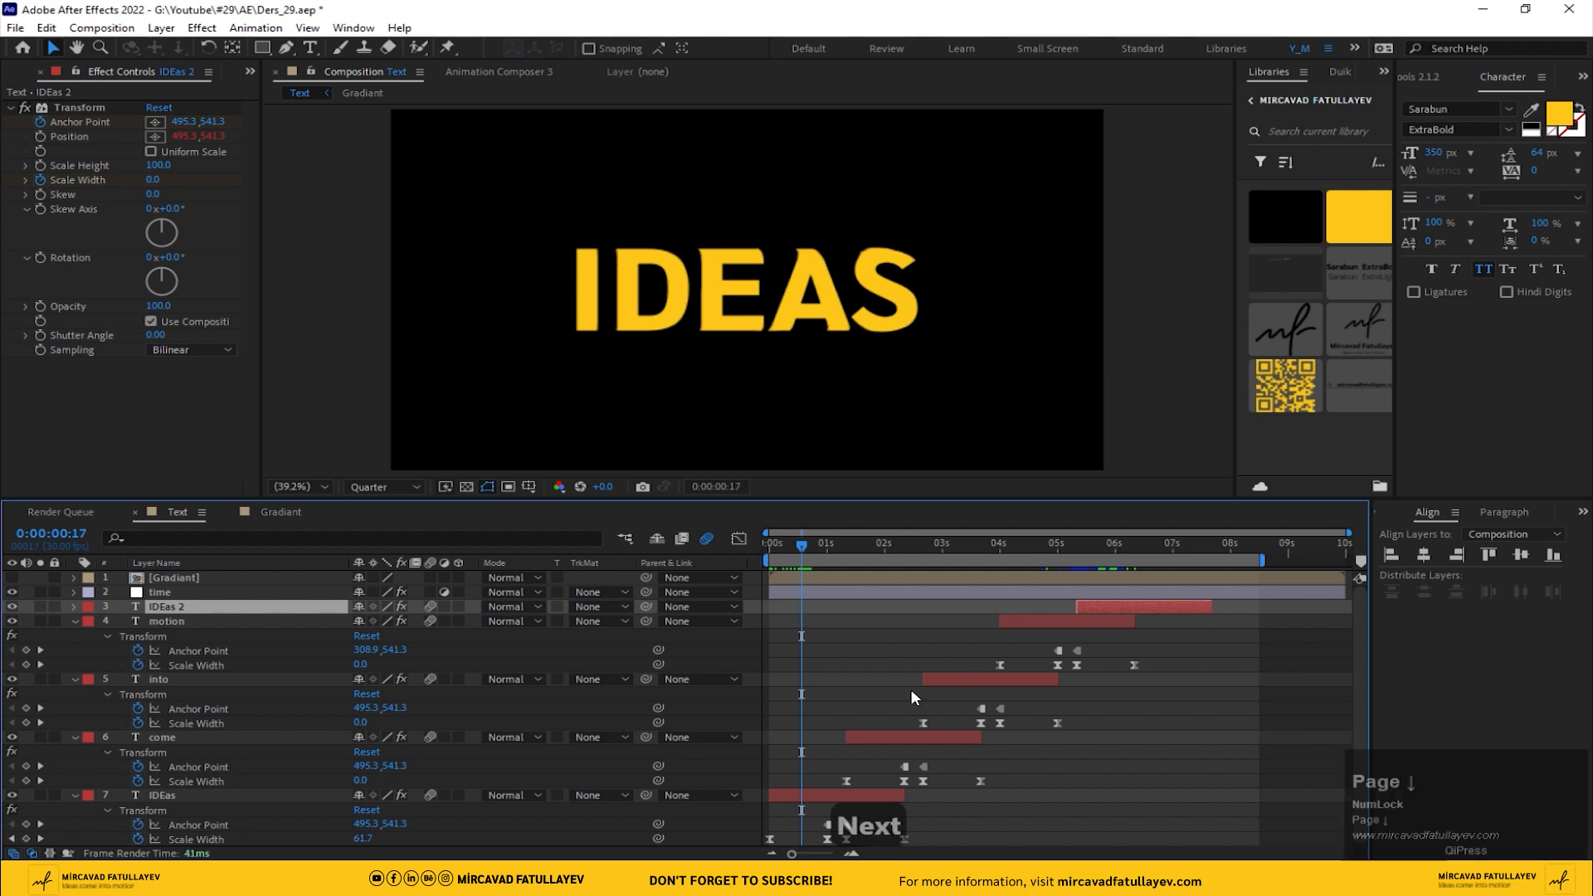
Step: Duplicate the motion text layer and place the copy beneath the original IDEas layer
{"action": "left_click", "coordinate": [1074, 622]}
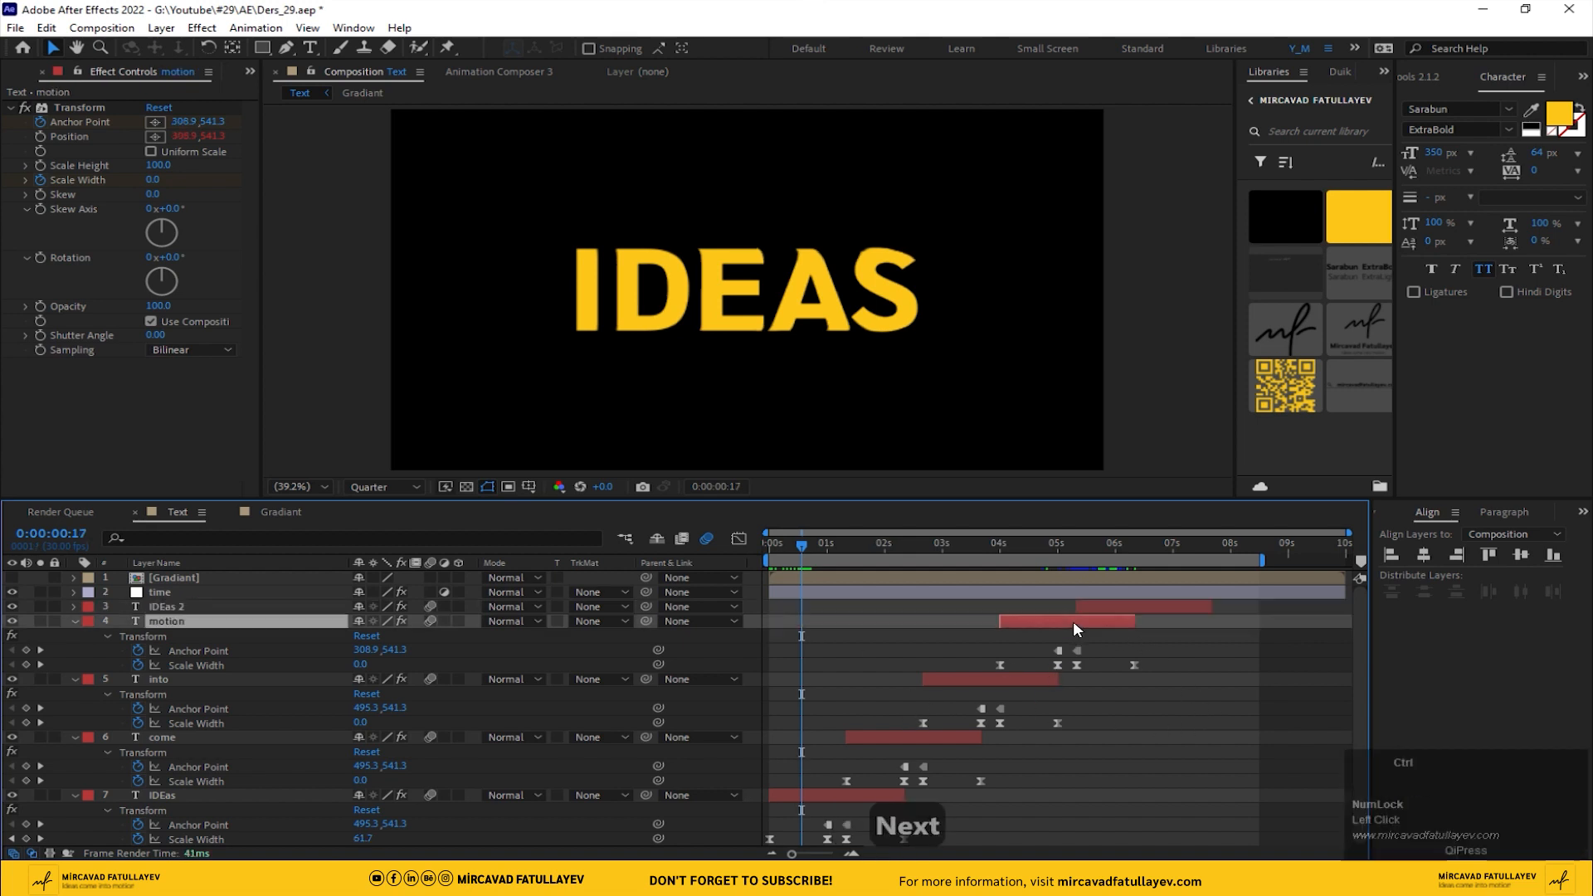
{"action": "key", "text": "ctrl+d"}
{"action": "left_click_drag", "start_coordinate": [185, 624], "coordinate": [192, 825]}
{"action": "scroll", "coordinate": [219, 790], "scroll_direction": "down", "scroll_amount": 1}
Step: Reveal the motion copy's keyframes and shift the layer earlier so its last Scale Width keyframe sits at about 0:00:01:00
{"action": "left_click_drag", "start_coordinate": [1079, 838], "coordinate": [849, 843]}
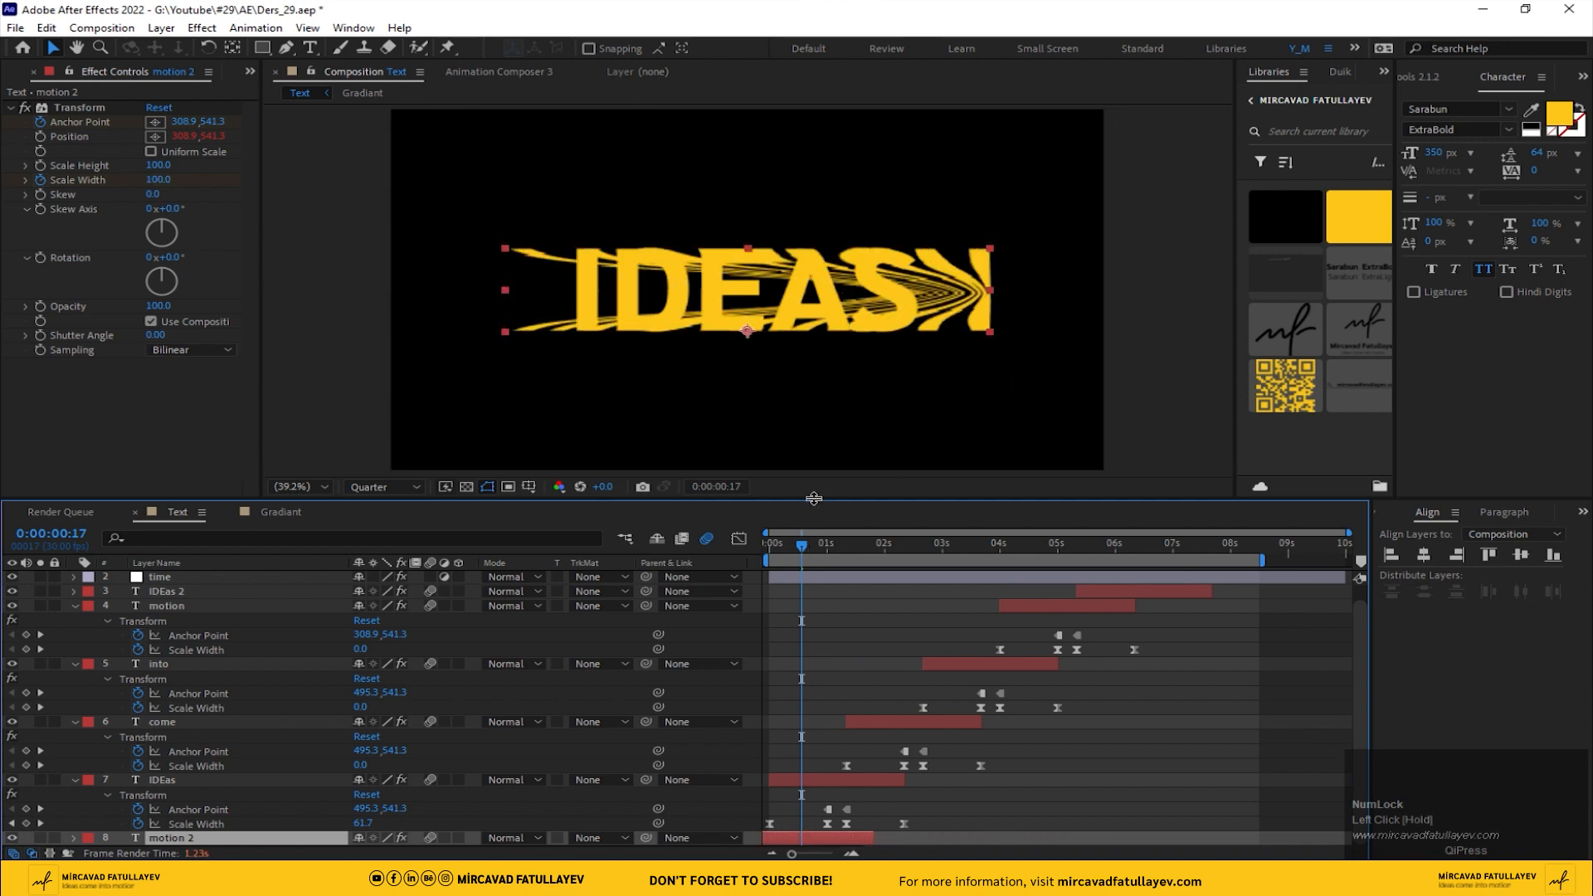
{"action": "left_click_drag", "start_coordinate": [830, 499], "coordinate": [830, 387]}
{"action": "key", "text": "u"}
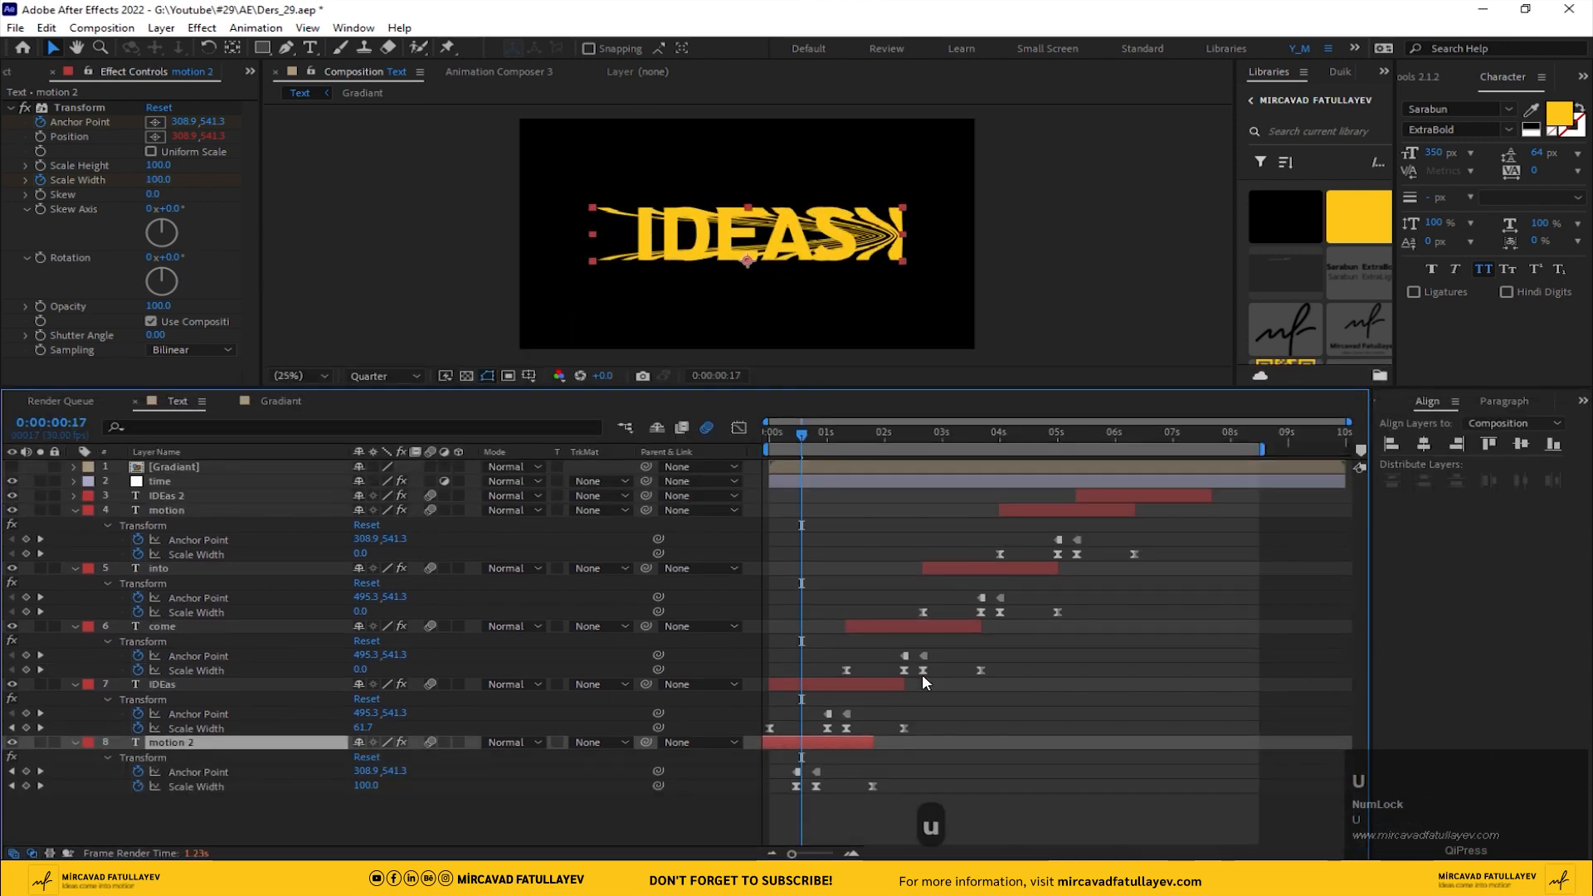
{"action": "left_click_drag", "start_coordinate": [858, 742], "coordinate": [809, 740]}
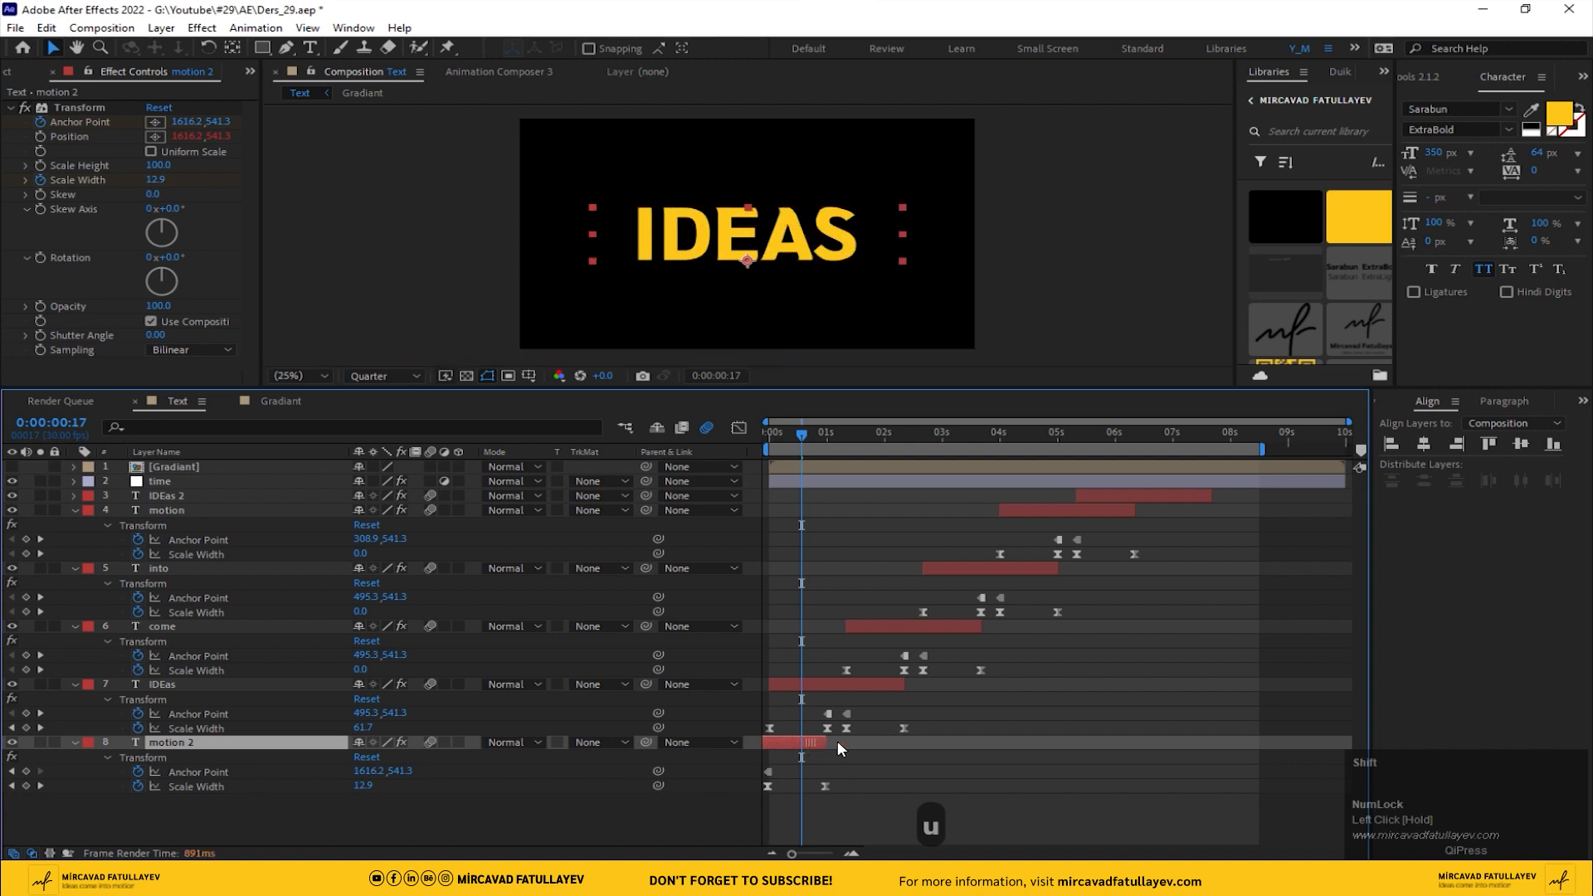
Step: Set the Text composition's work area from 0:00:00:17 to 0:00:05:28 and preview the loop
{"action": "mouse_move", "coordinate": [805, 435]}
{"action": "left_mouse_down"}
{"action": "mouse_move", "coordinate": [784, 441]}
{"action": "mouse_move", "coordinate": [808, 440]}
{"action": "left_mouse_up"}
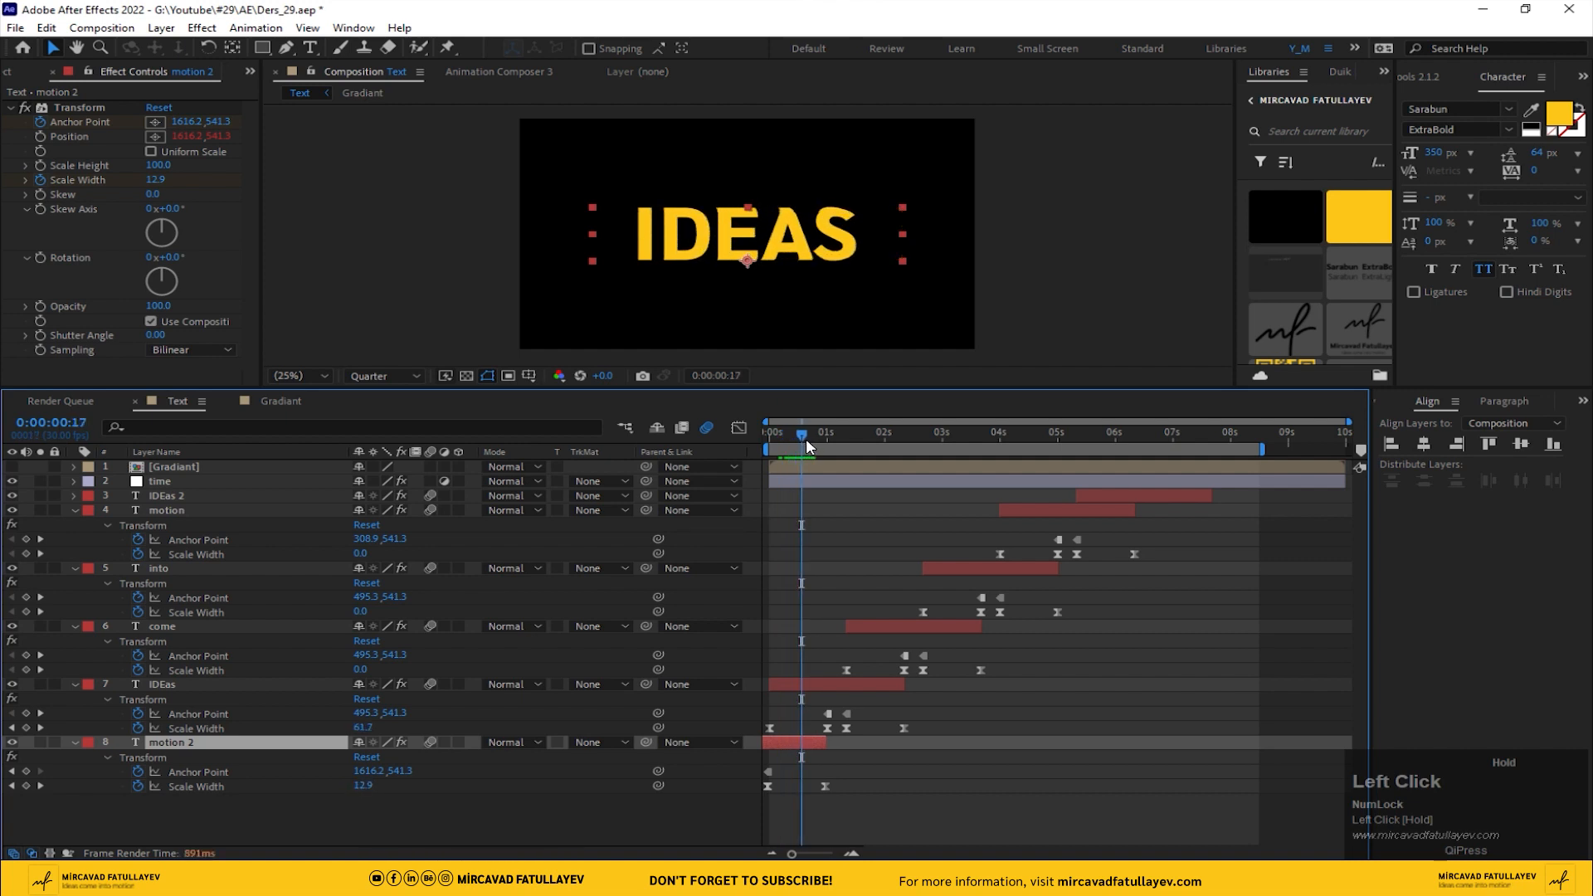
{"action": "key", "text": "b"}
{"action": "left_click_drag", "start_coordinate": [805, 432], "coordinate": [1114, 462]}
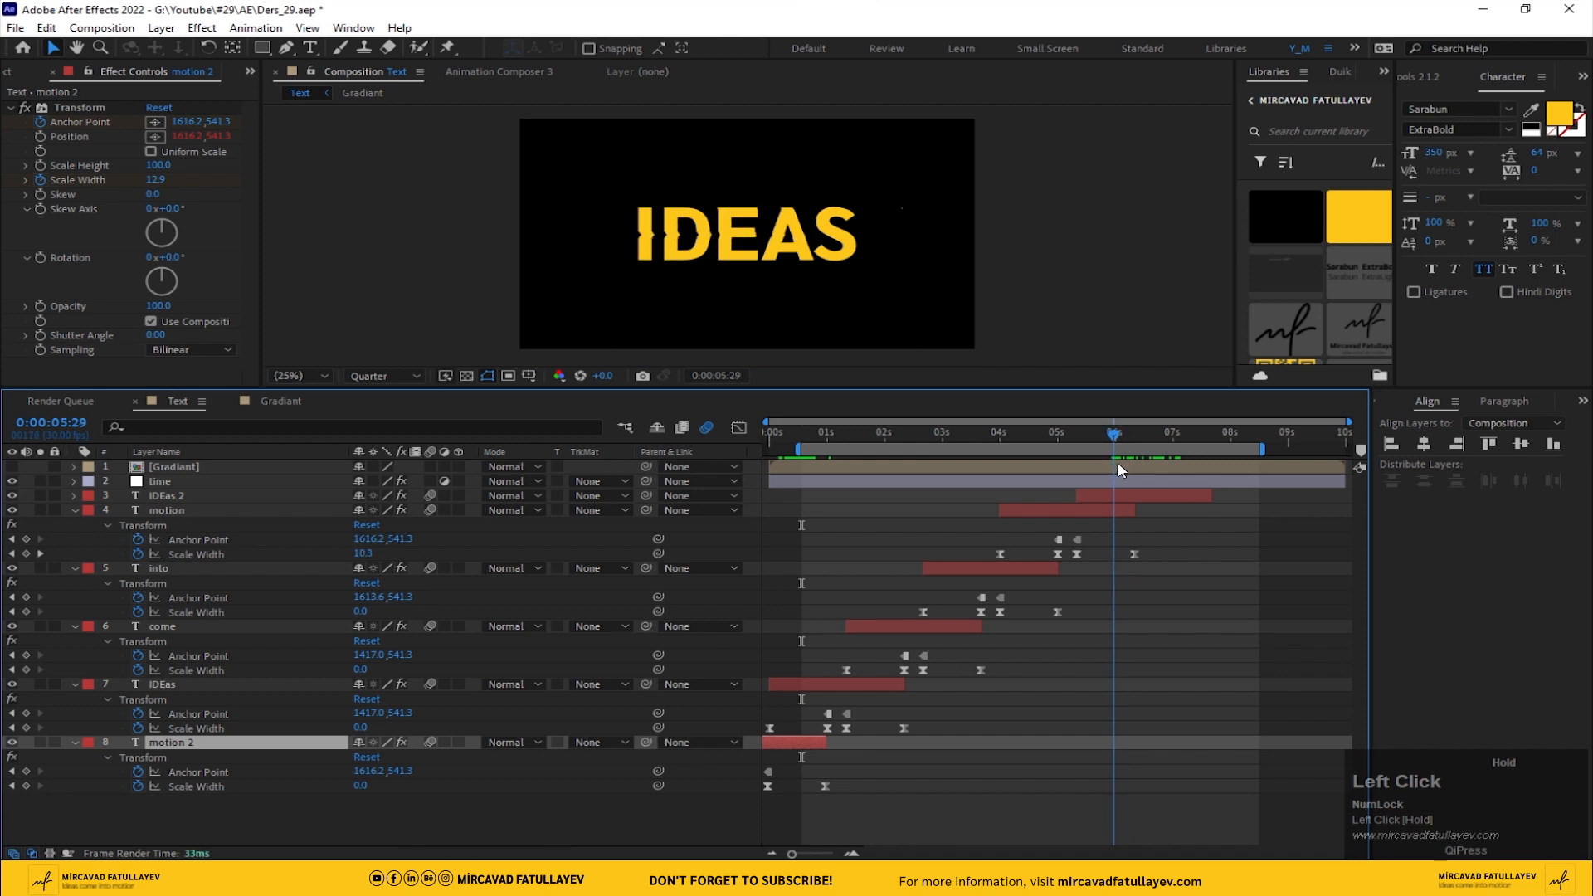
{"action": "key", "text": "Page_Up"}
{"action": "key", "text": "Page_Up"}
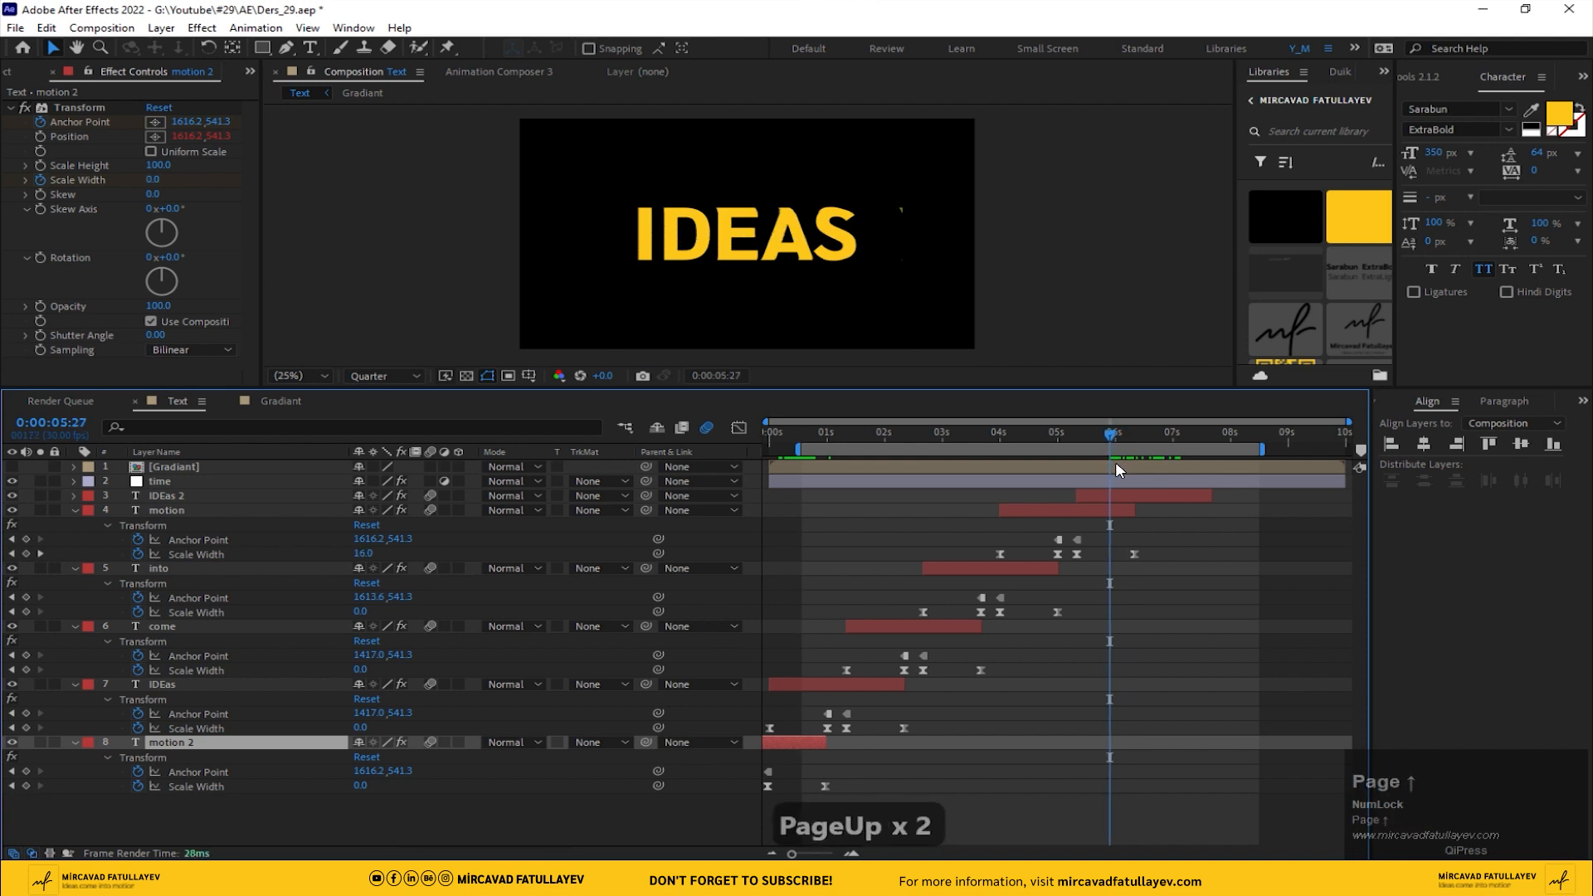
{"action": "key", "text": "Page_Down"}
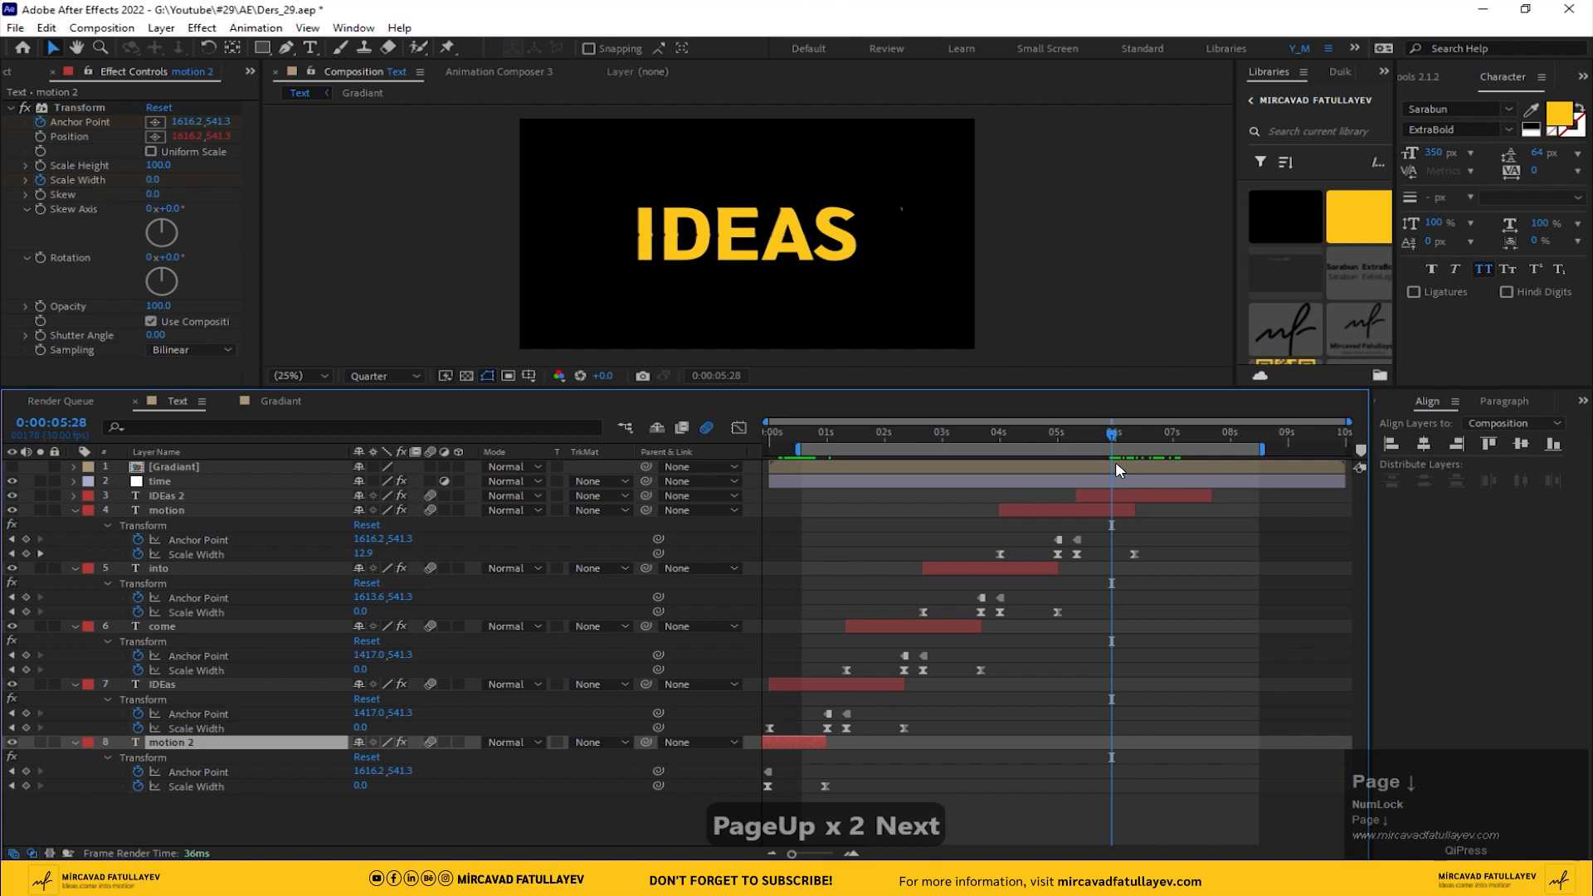
{"action": "key", "text": "n"}
{"action": "key", "text": "space"}
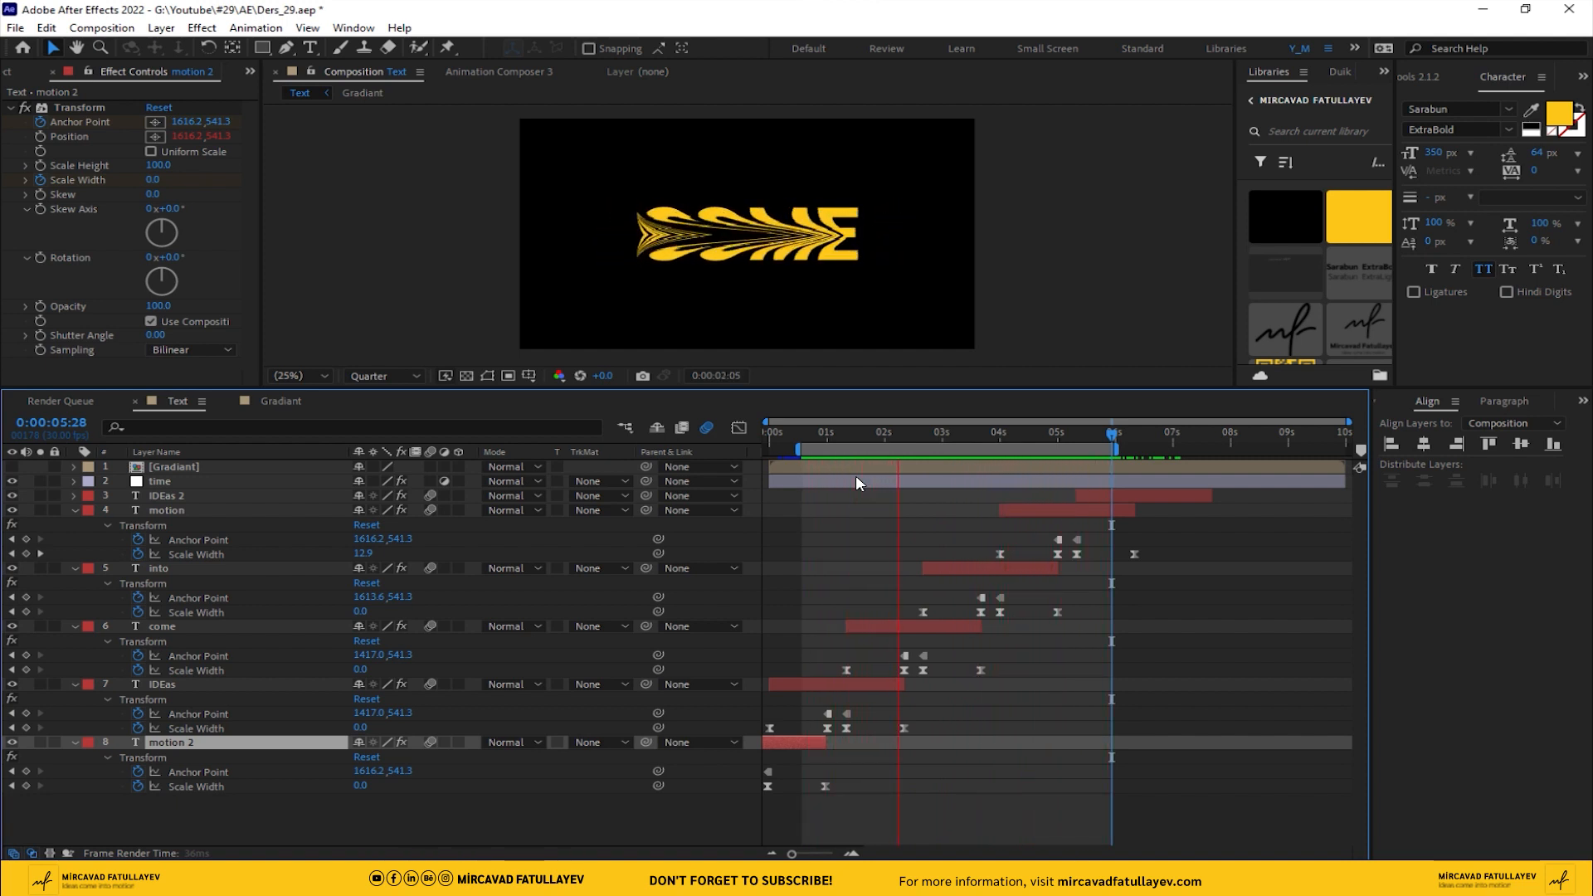
Step: Add a composition marker at 0:00:00:17 with the comment IN
{"action": "left_click", "coordinate": [802, 431]}
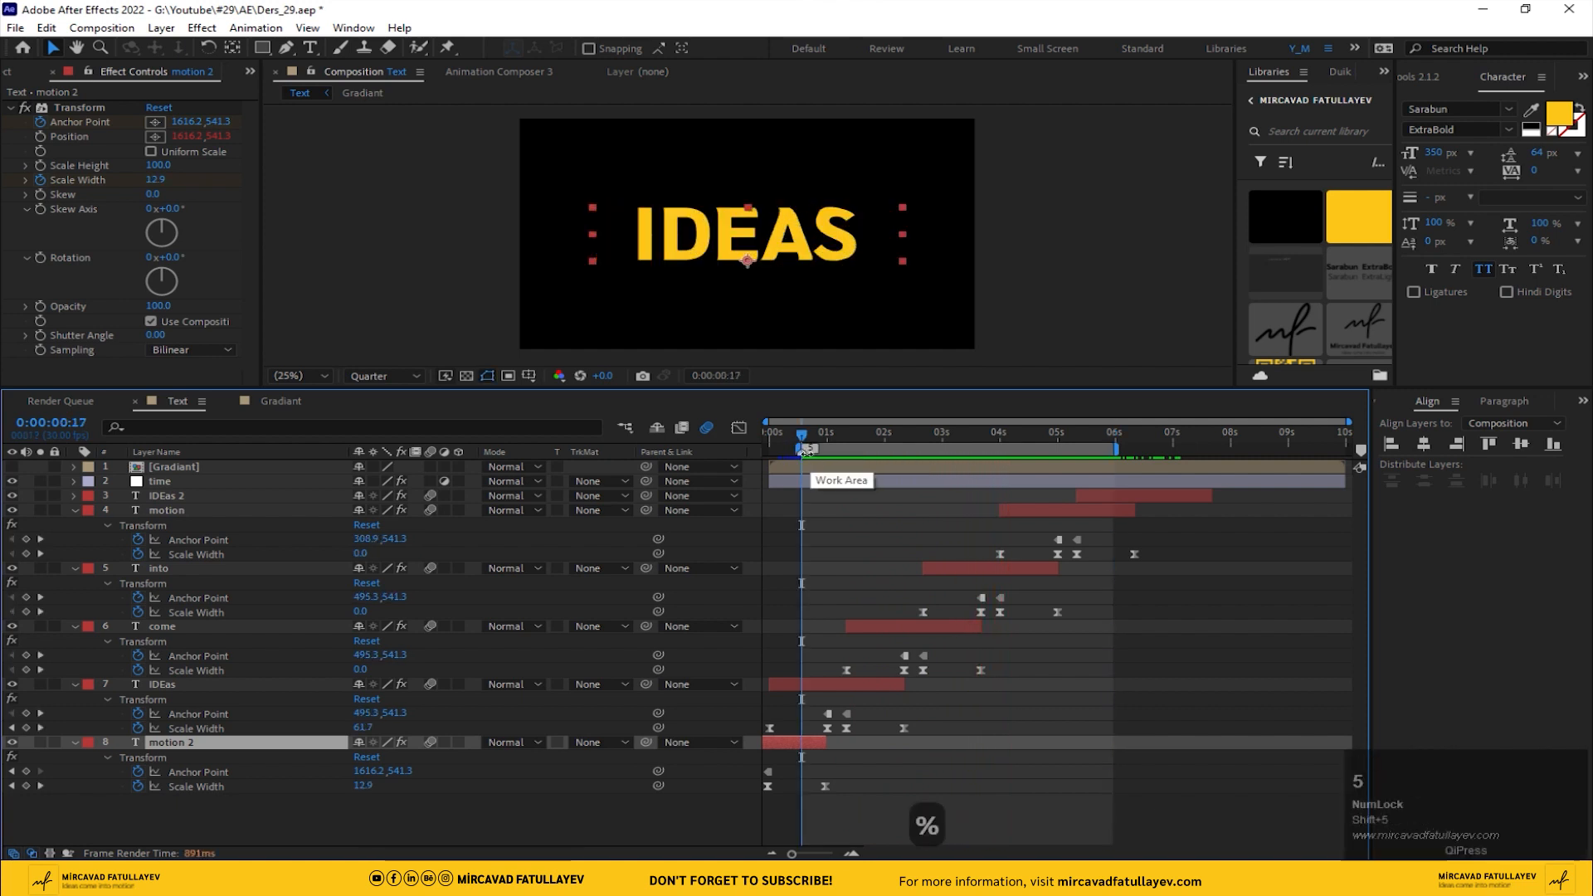
{"action": "double_click", "coordinate": [802, 449]}
{"action": "type", "text": "IN"}
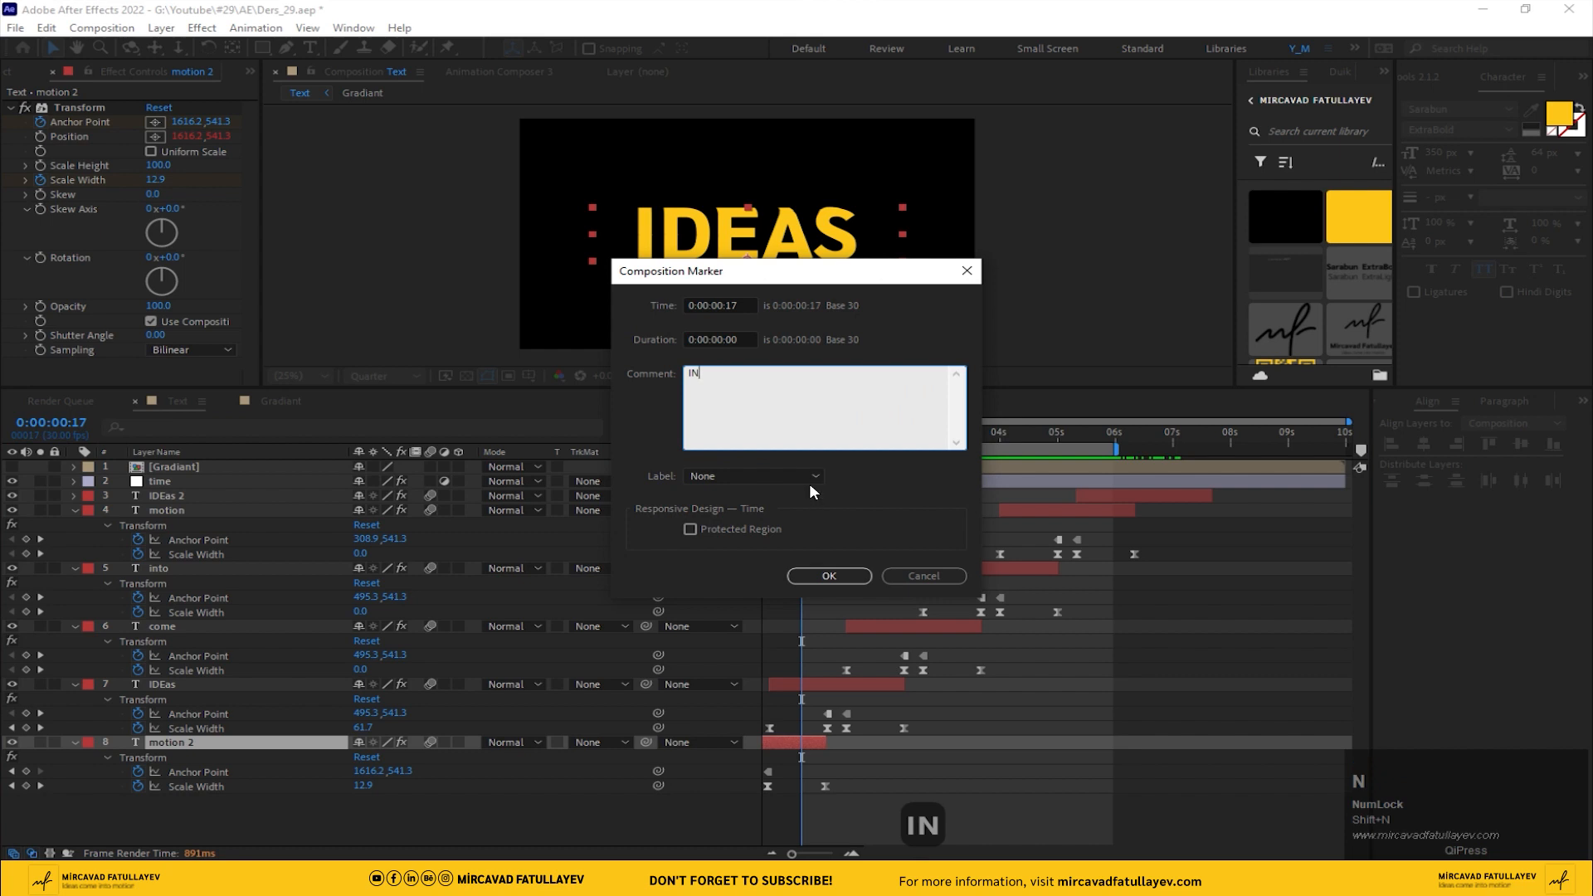
{"action": "left_click", "coordinate": [829, 575]}
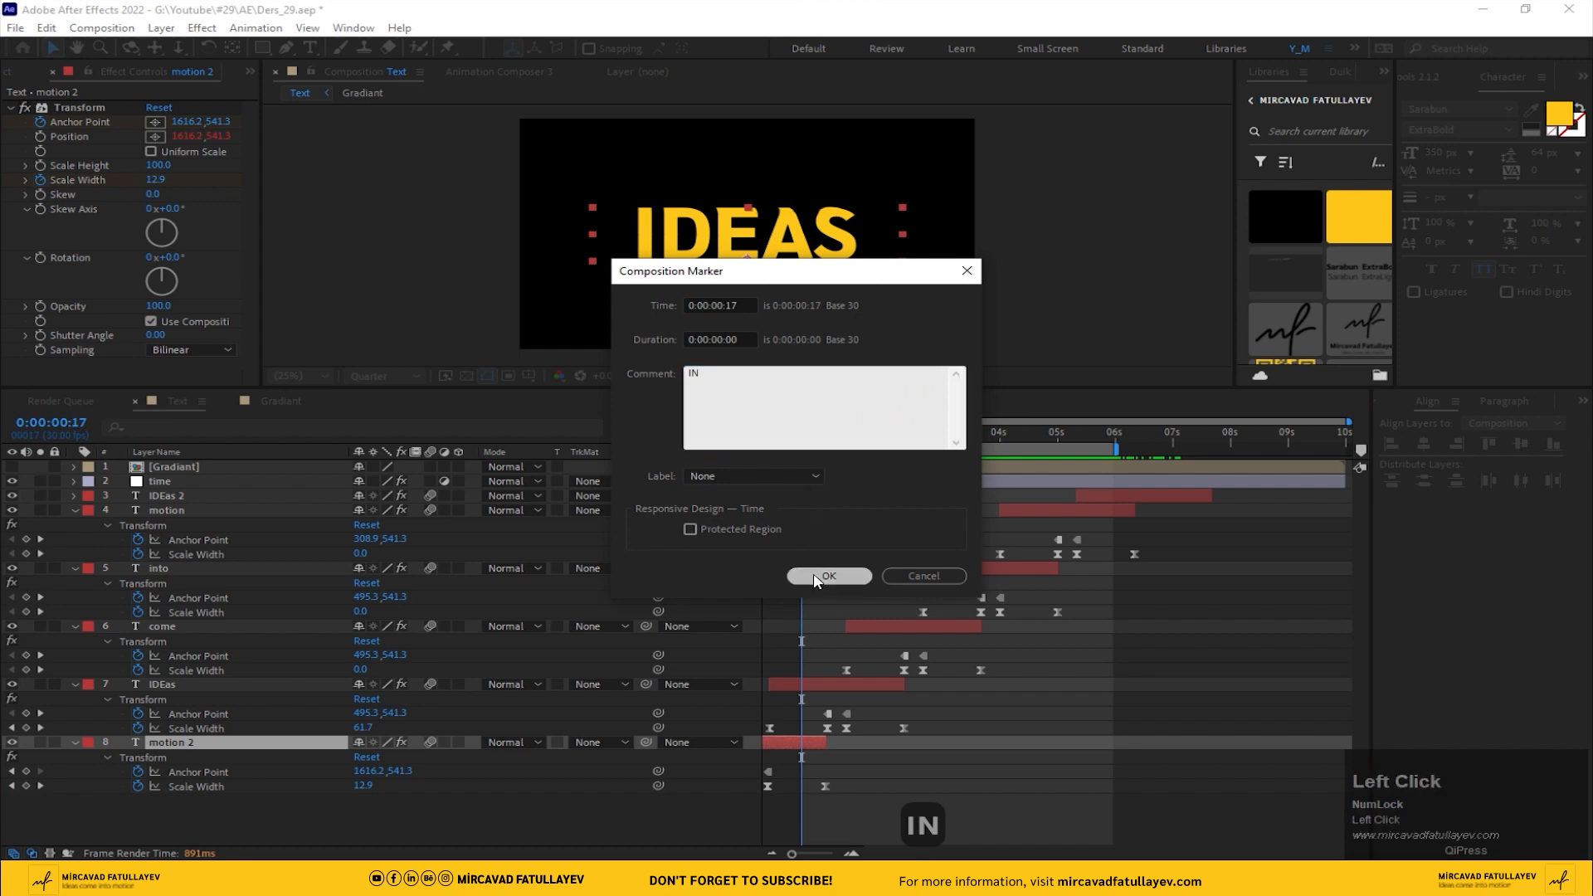
Step: Add a composition marker at 0:00:05:28 with the comment OUT
{"action": "left_click", "coordinate": [1112, 435]}
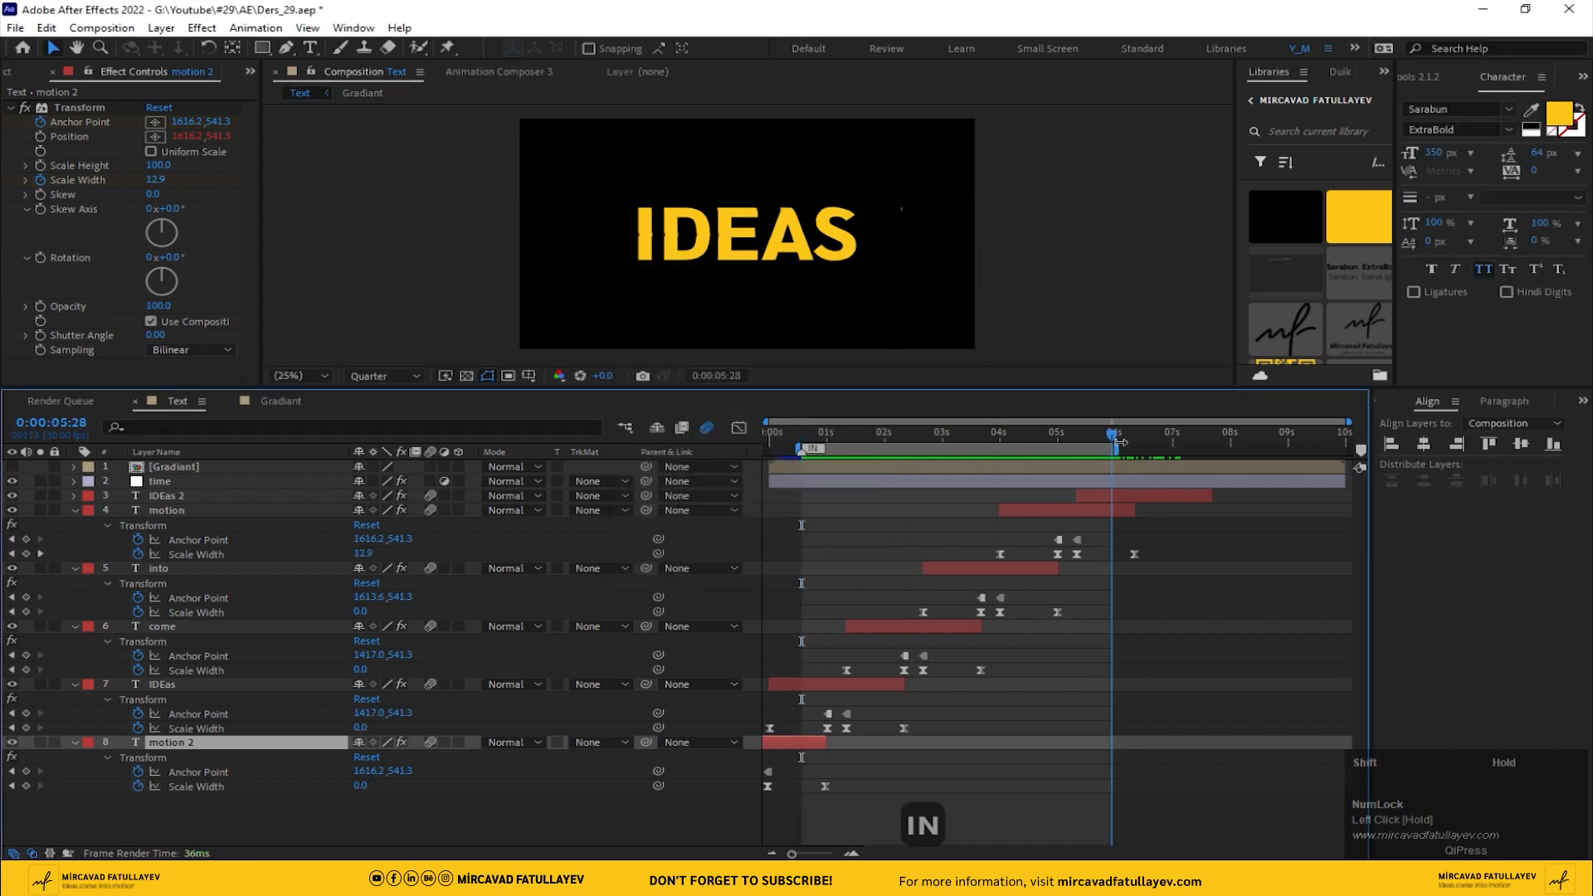
{"action": "key", "text": "shift+5"}
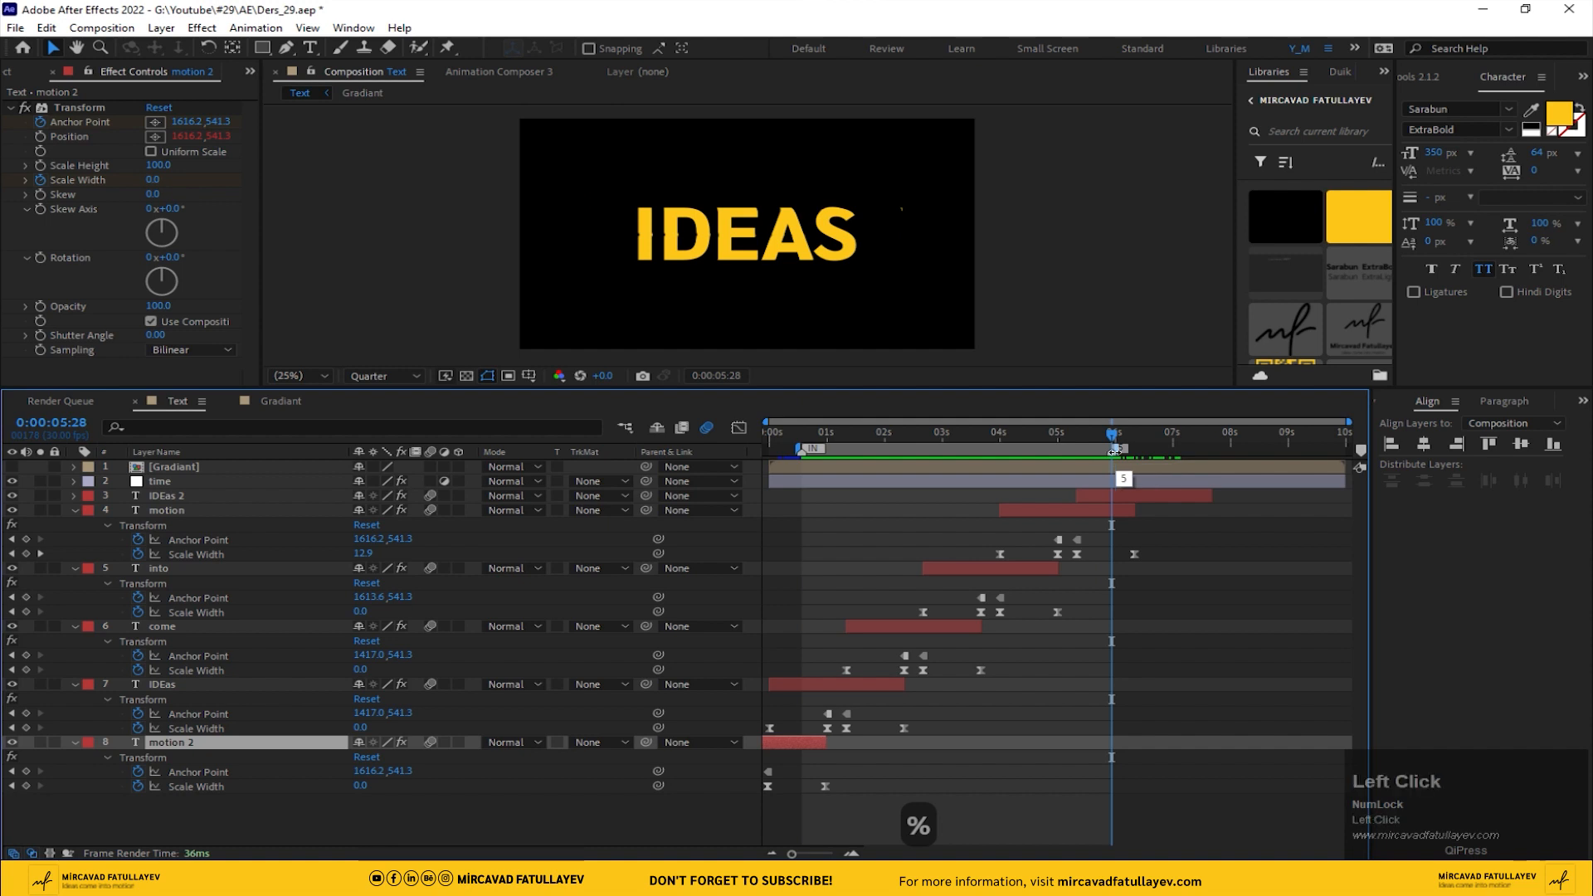
{"action": "double_click", "coordinate": [1116, 450]}
{"action": "type", "text": "OUT"}
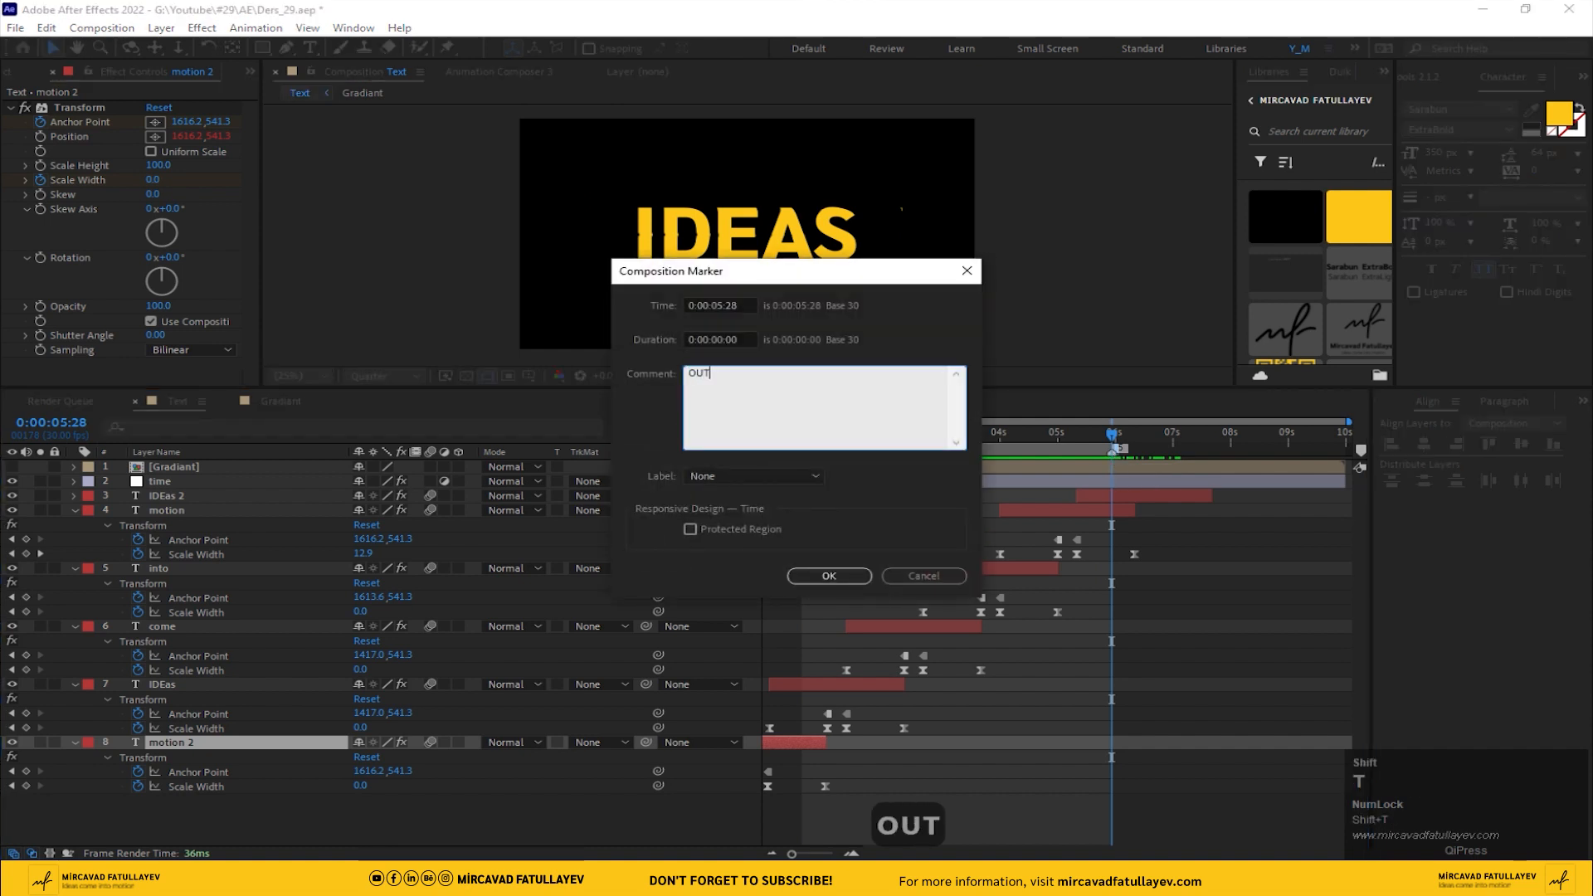
{"action": "left_click", "coordinate": [854, 574]}
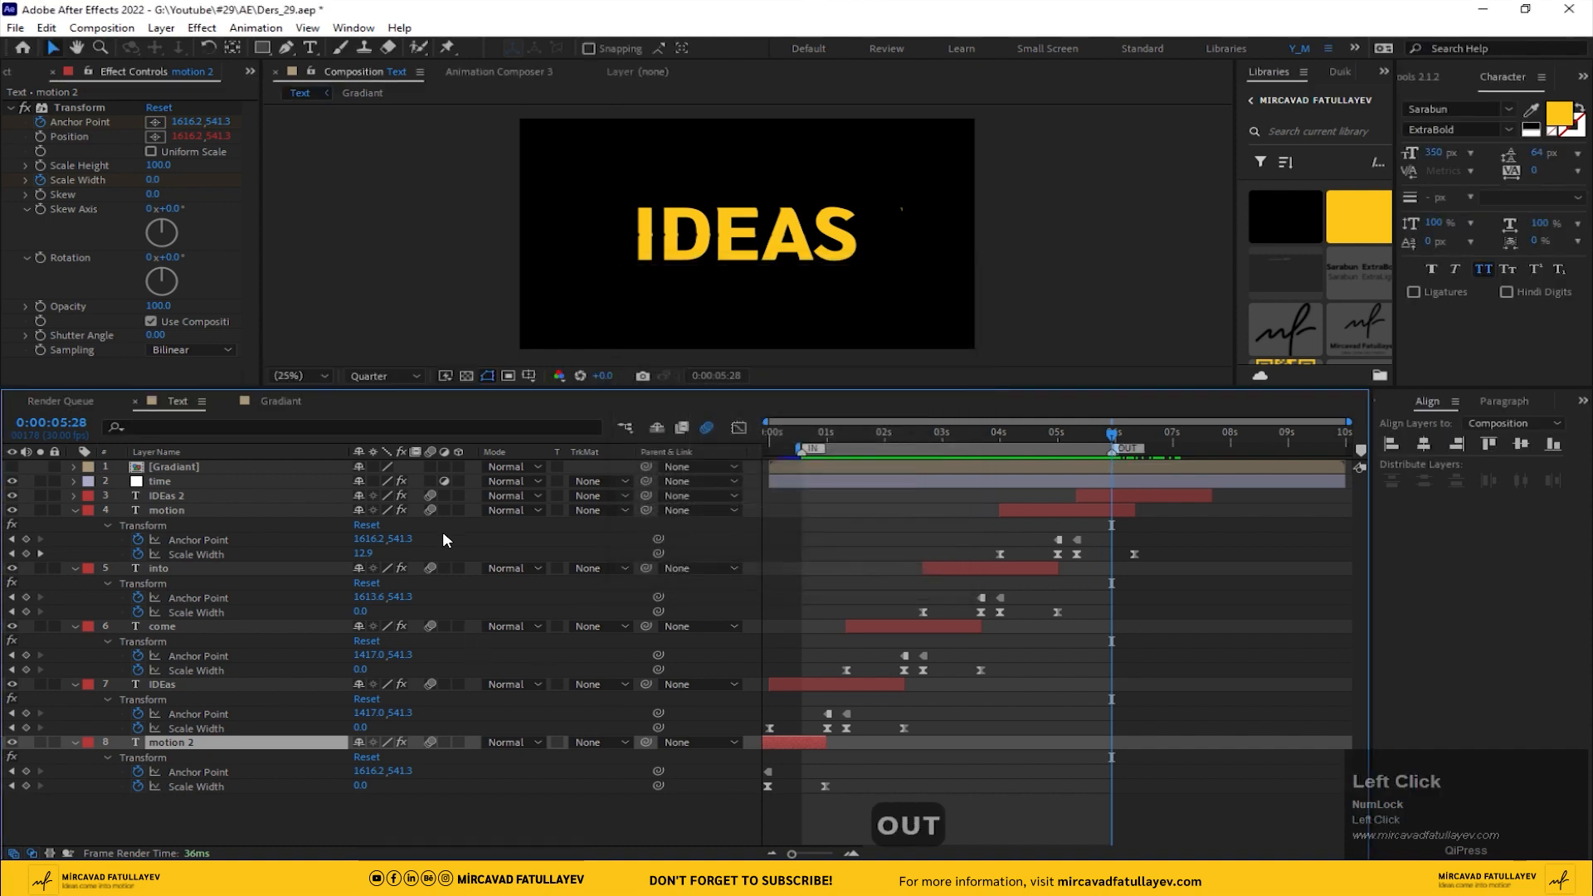
Step: Show the project items, enlarge the viewer area and create a new composition from the Text composition
{"action": "left_click_drag", "start_coordinate": [808, 437], "coordinate": [738, 424]}
{"action": "left_click", "coordinate": [248, 72]}
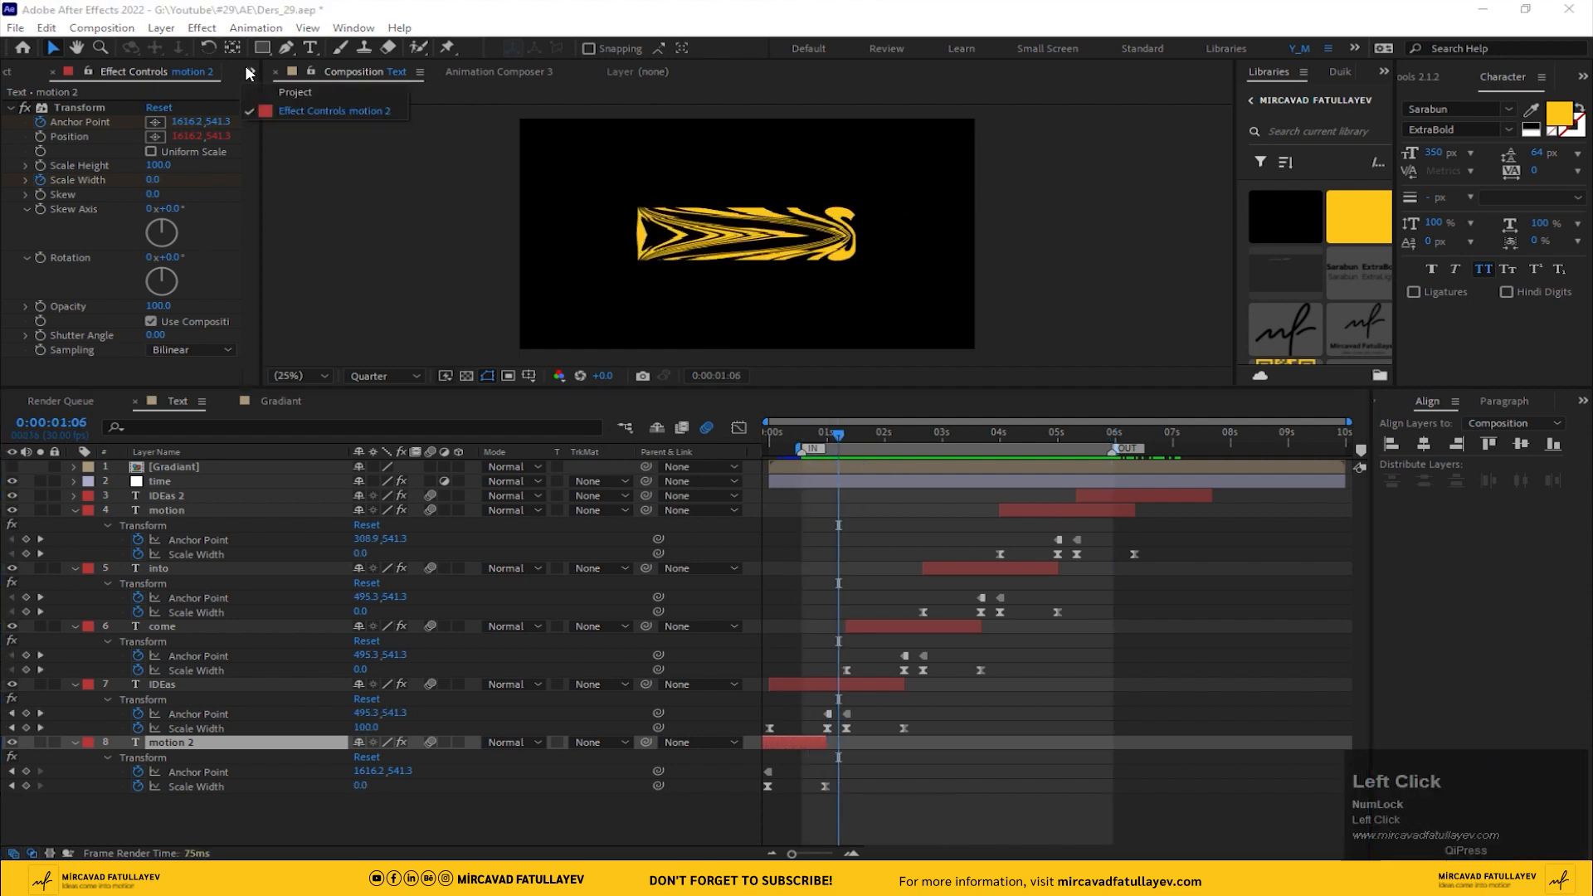
{"action": "left_click", "coordinate": [277, 86]}
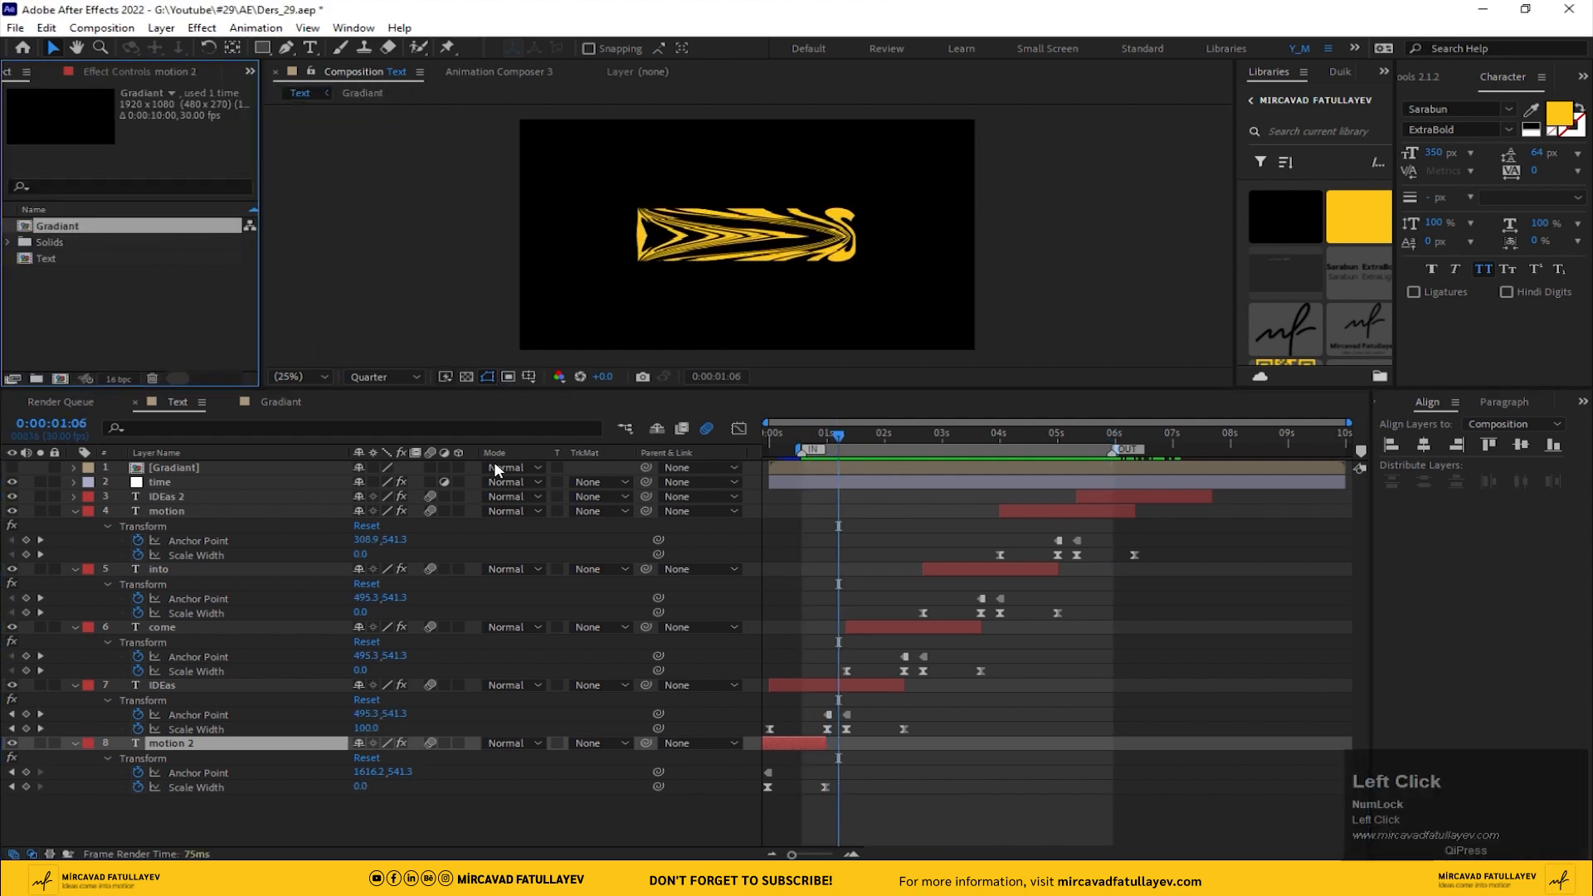
{"action": "left_click_drag", "start_coordinate": [504, 386], "coordinate": [490, 498]}
{"action": "left_click", "coordinate": [80, 366]}
{"action": "left_click_drag", "start_coordinate": [48, 260], "coordinate": [61, 485]}
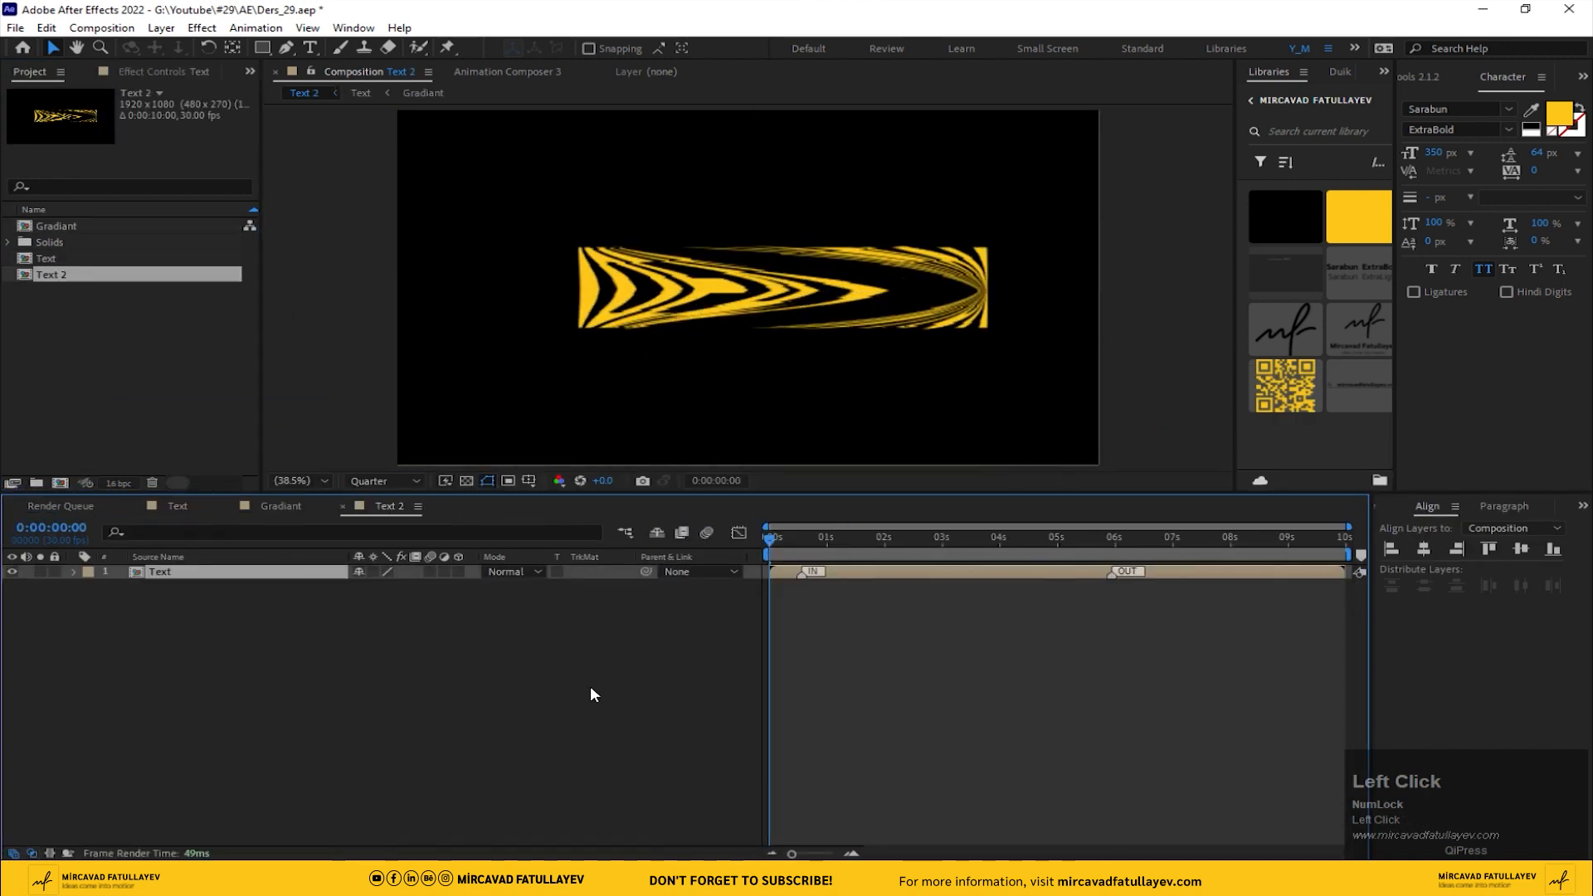
Step: Rename the new composition Ders_29 in its composition settings
{"action": "left_click", "coordinate": [101, 27]}
{"action": "left_click", "coordinate": [132, 70]}
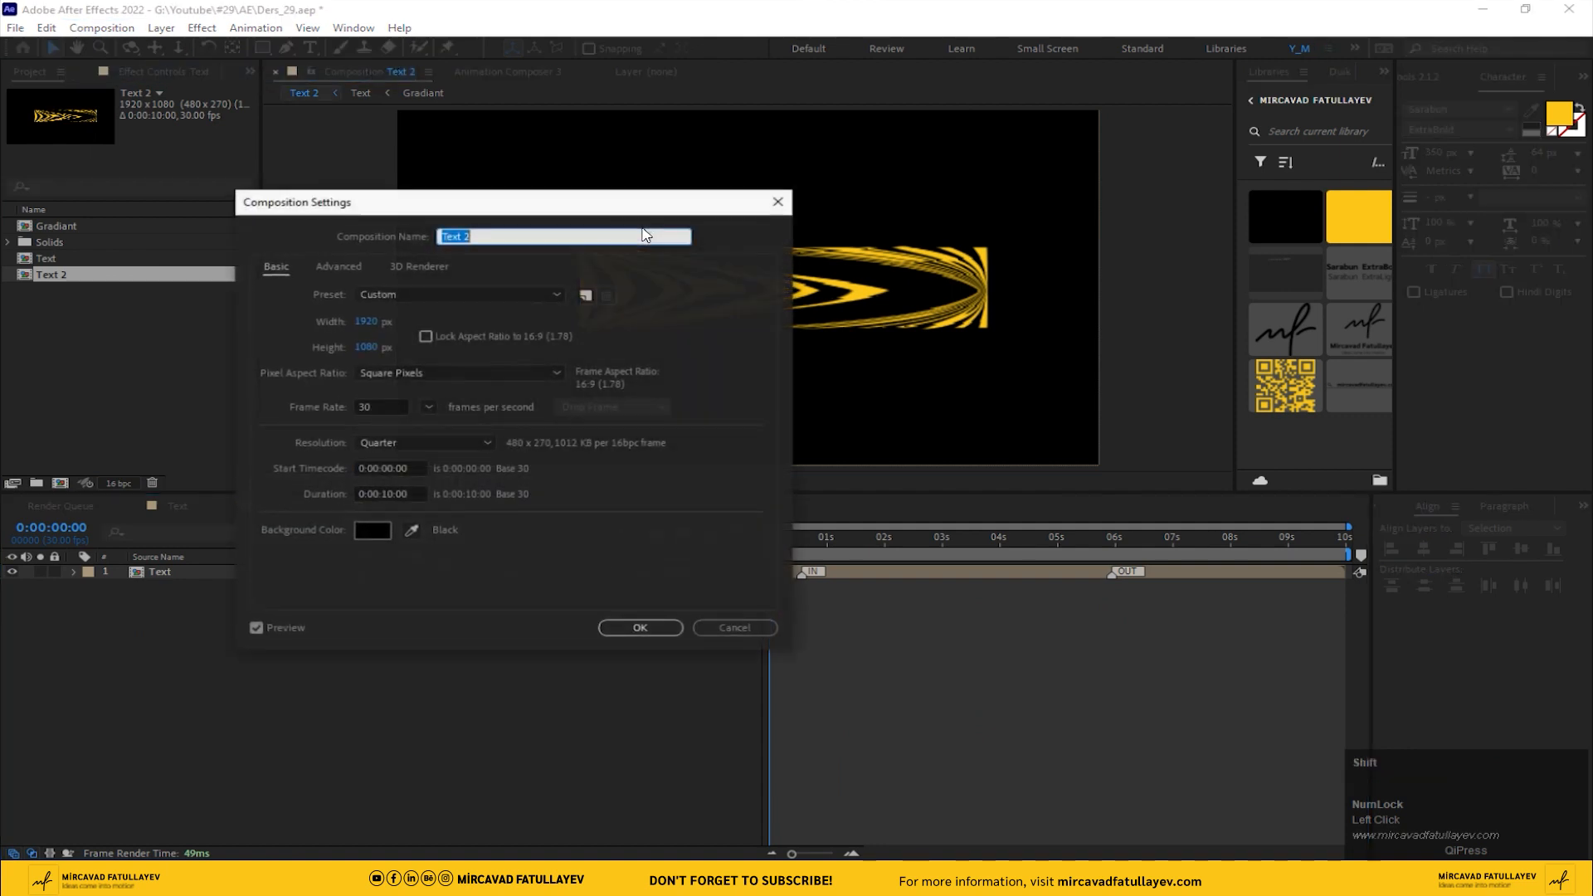
{"action": "type", "text": "Ders_29"}
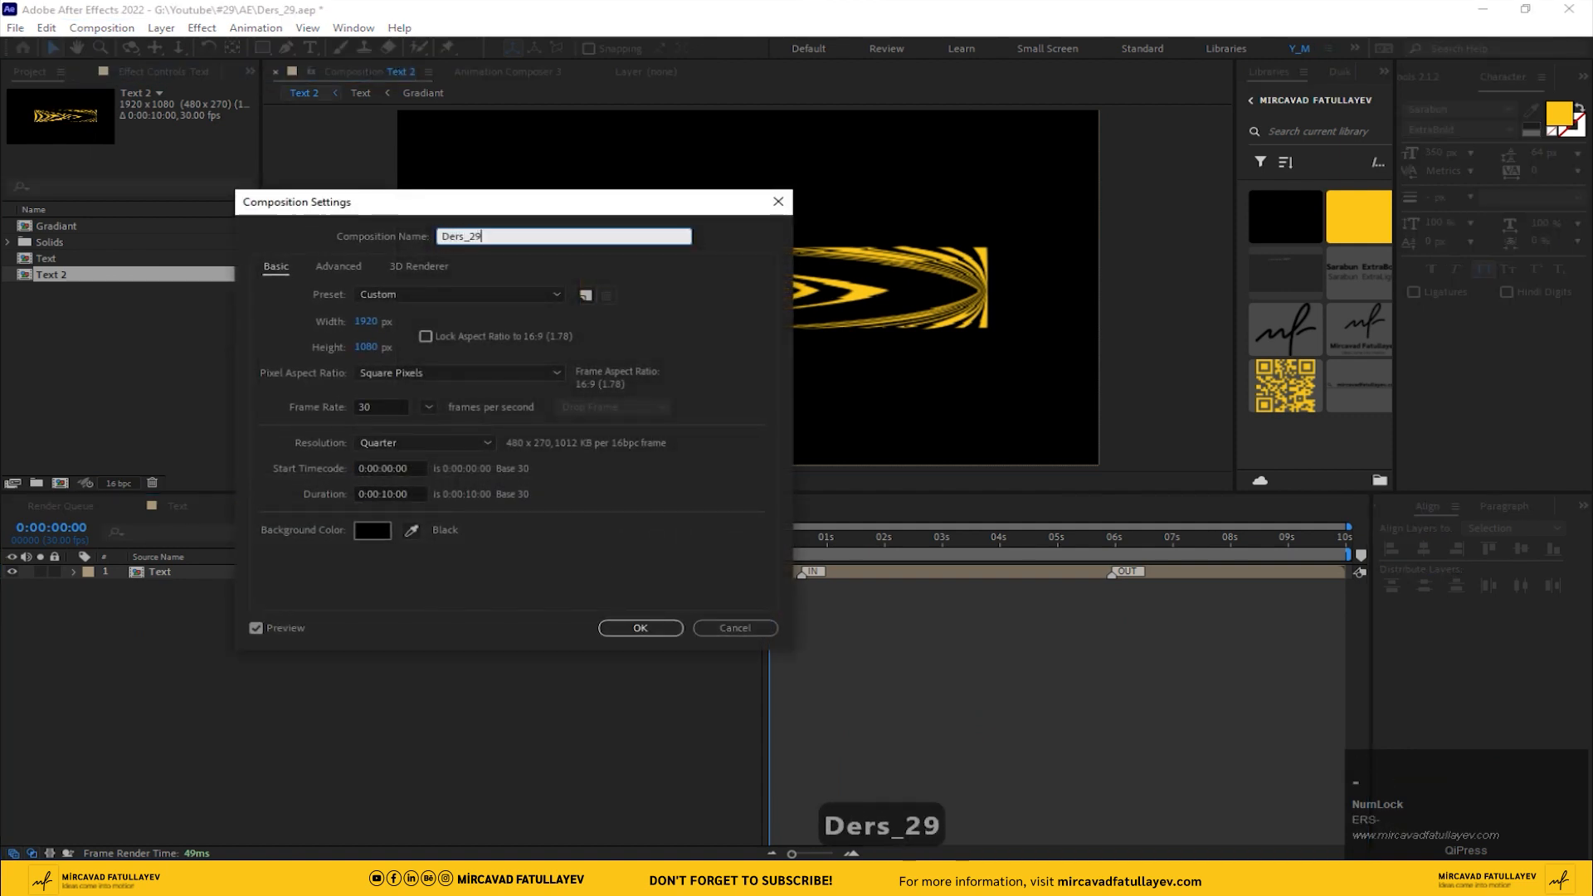
{"action": "key", "text": "Return"}
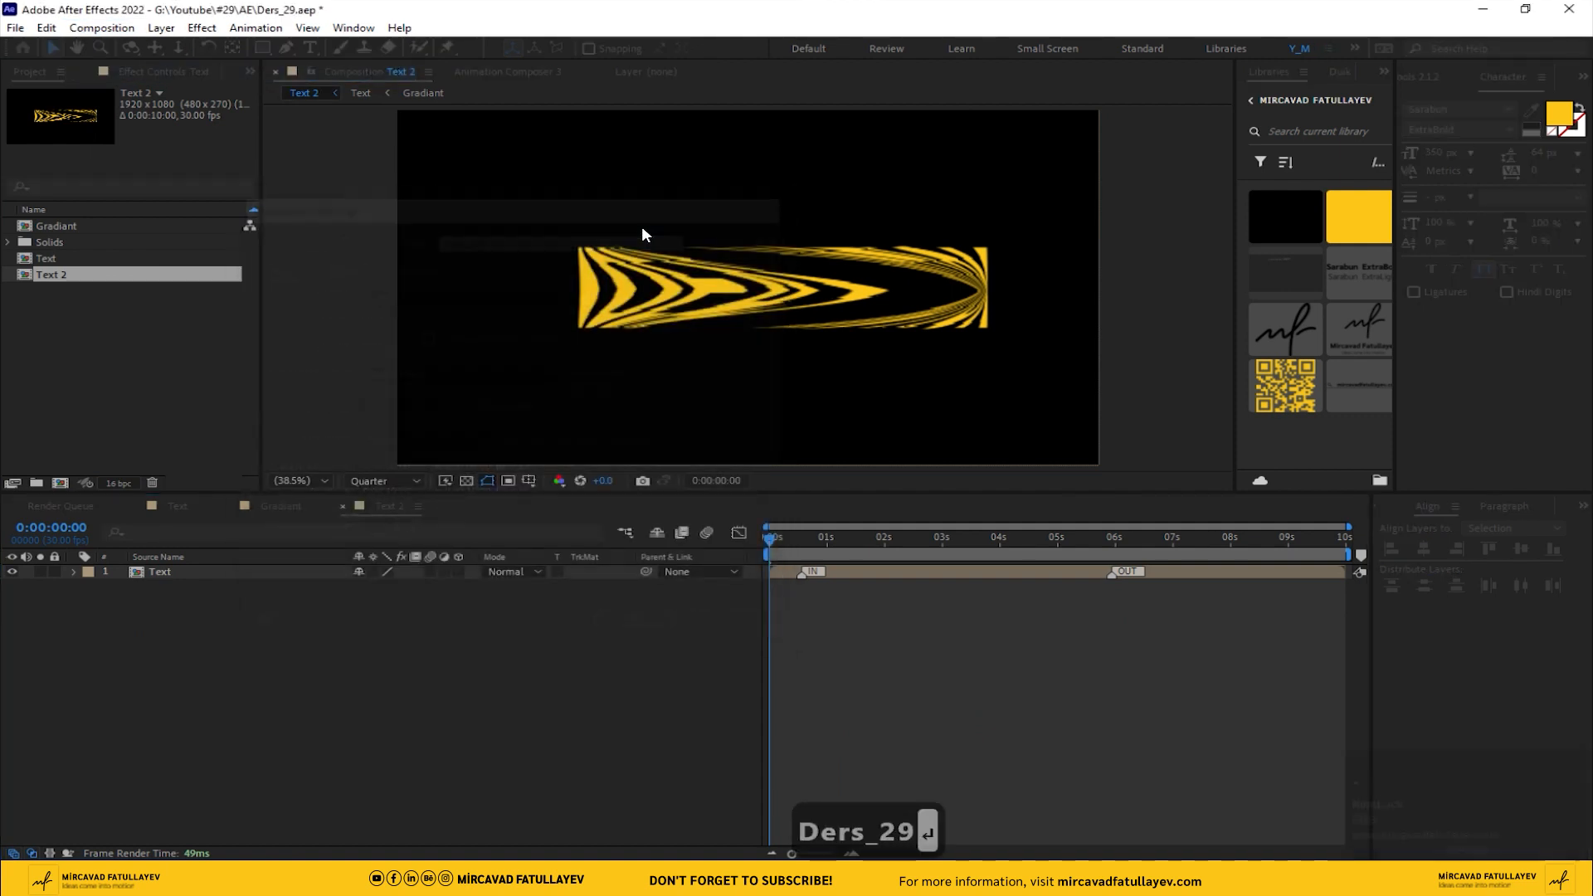
Step: Set the work area from the IN marker at 0:00:00:17 to the OUT marker at 0:00:05:28, trim the composition to it and preview
{"action": "left_click", "coordinate": [800, 539]}
{"action": "left_click_drag", "start_coordinate": [800, 539], "coordinate": [805, 540]}
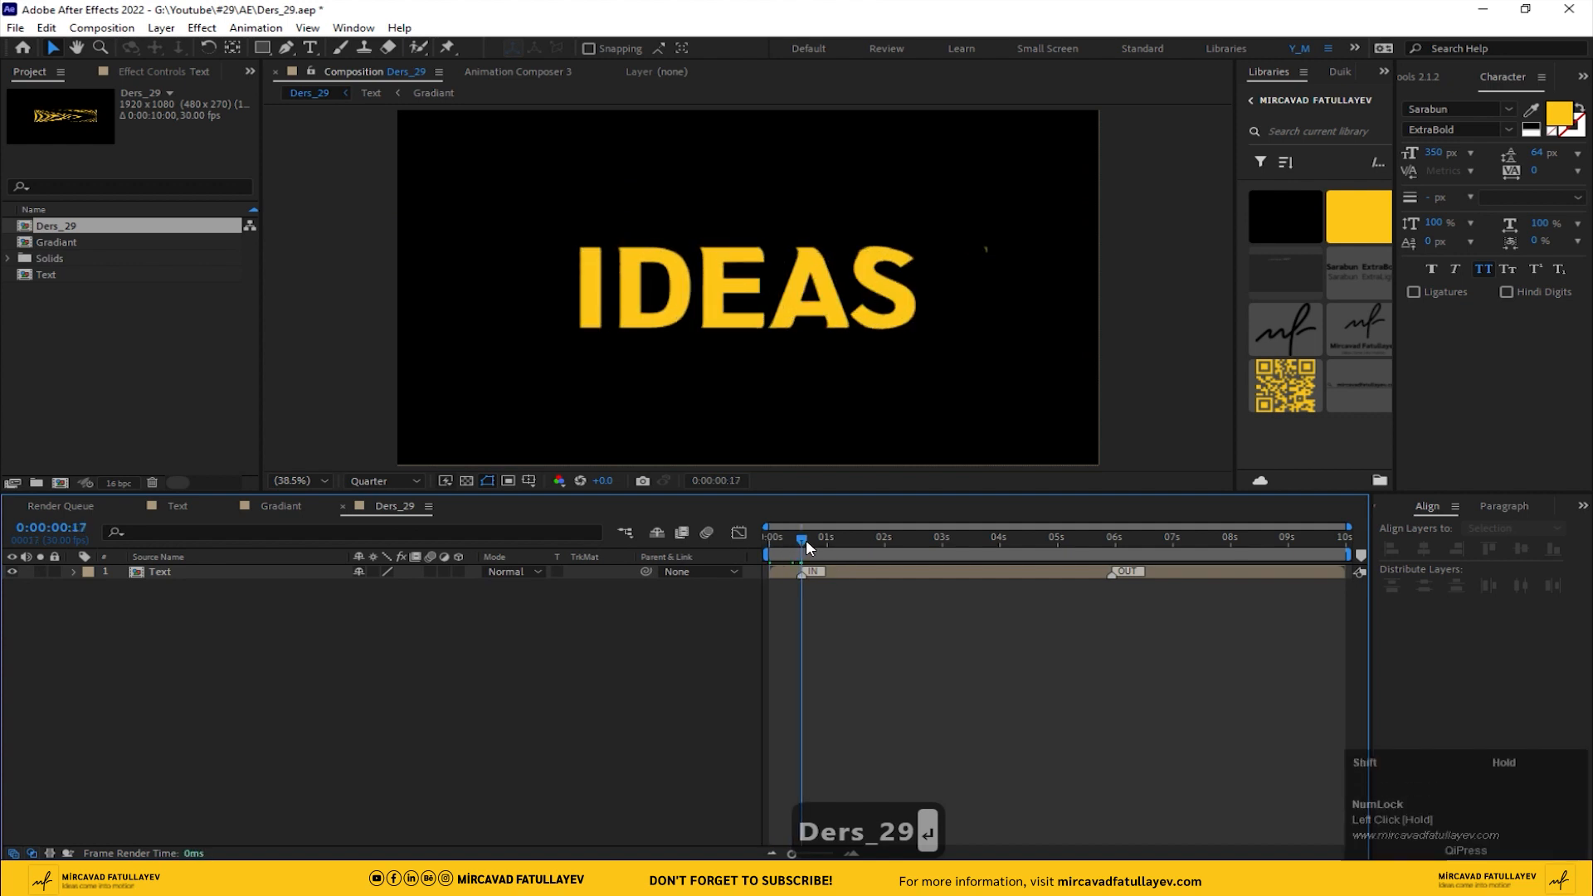
{"action": "key", "text": "b"}
{"action": "left_click", "coordinate": [1110, 539], "text": "shift"}
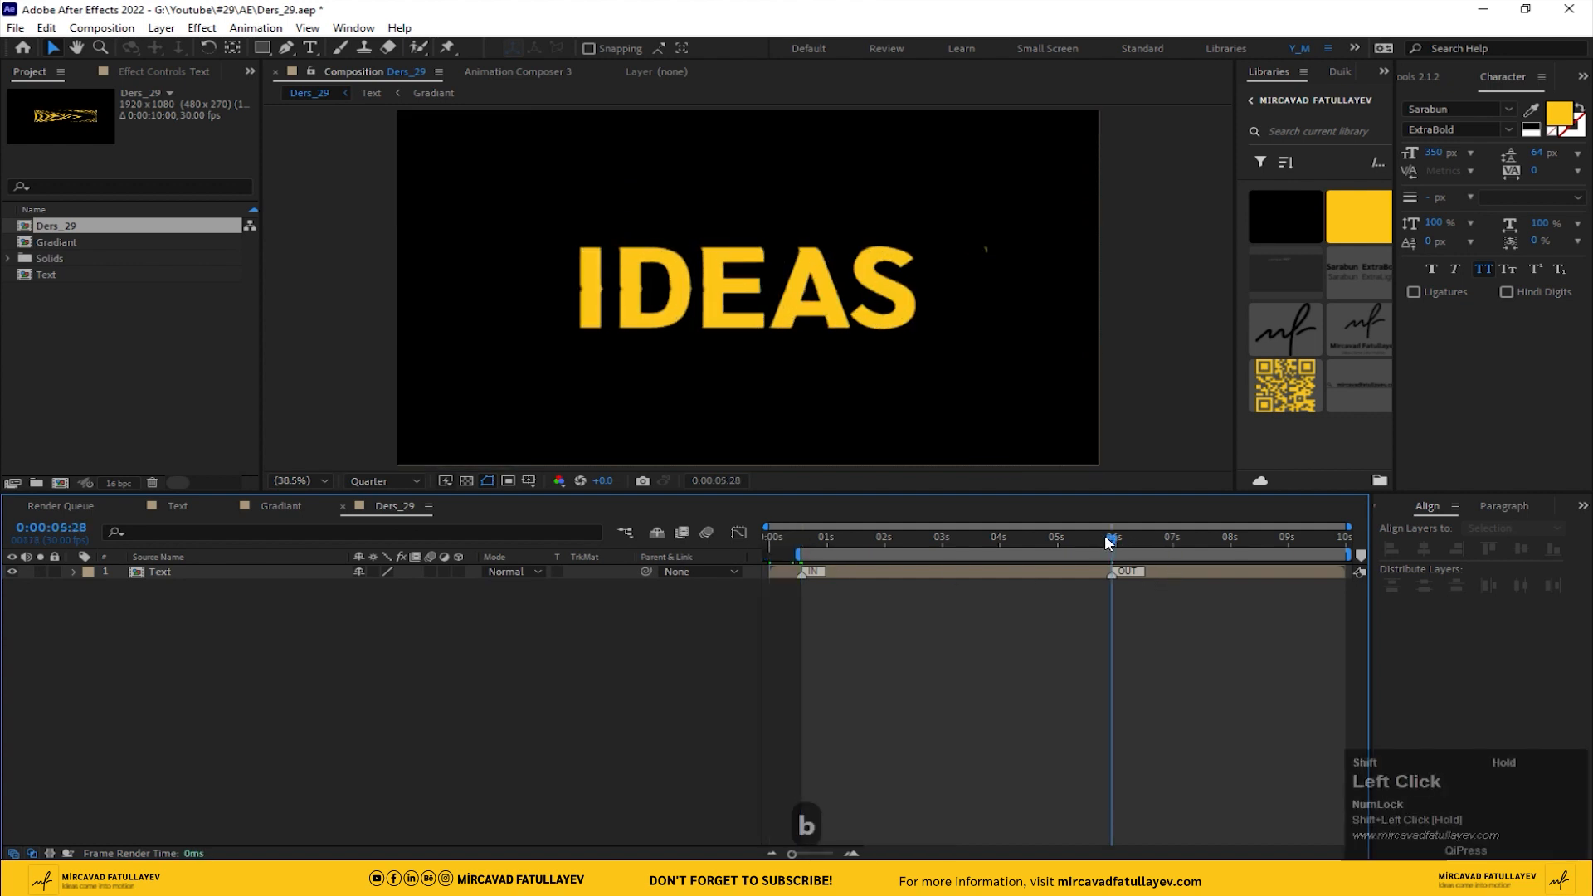
{"action": "key", "text": "n"}
{"action": "right_click", "coordinate": [1036, 553]}
{"action": "left_click", "coordinate": [1116, 596]}
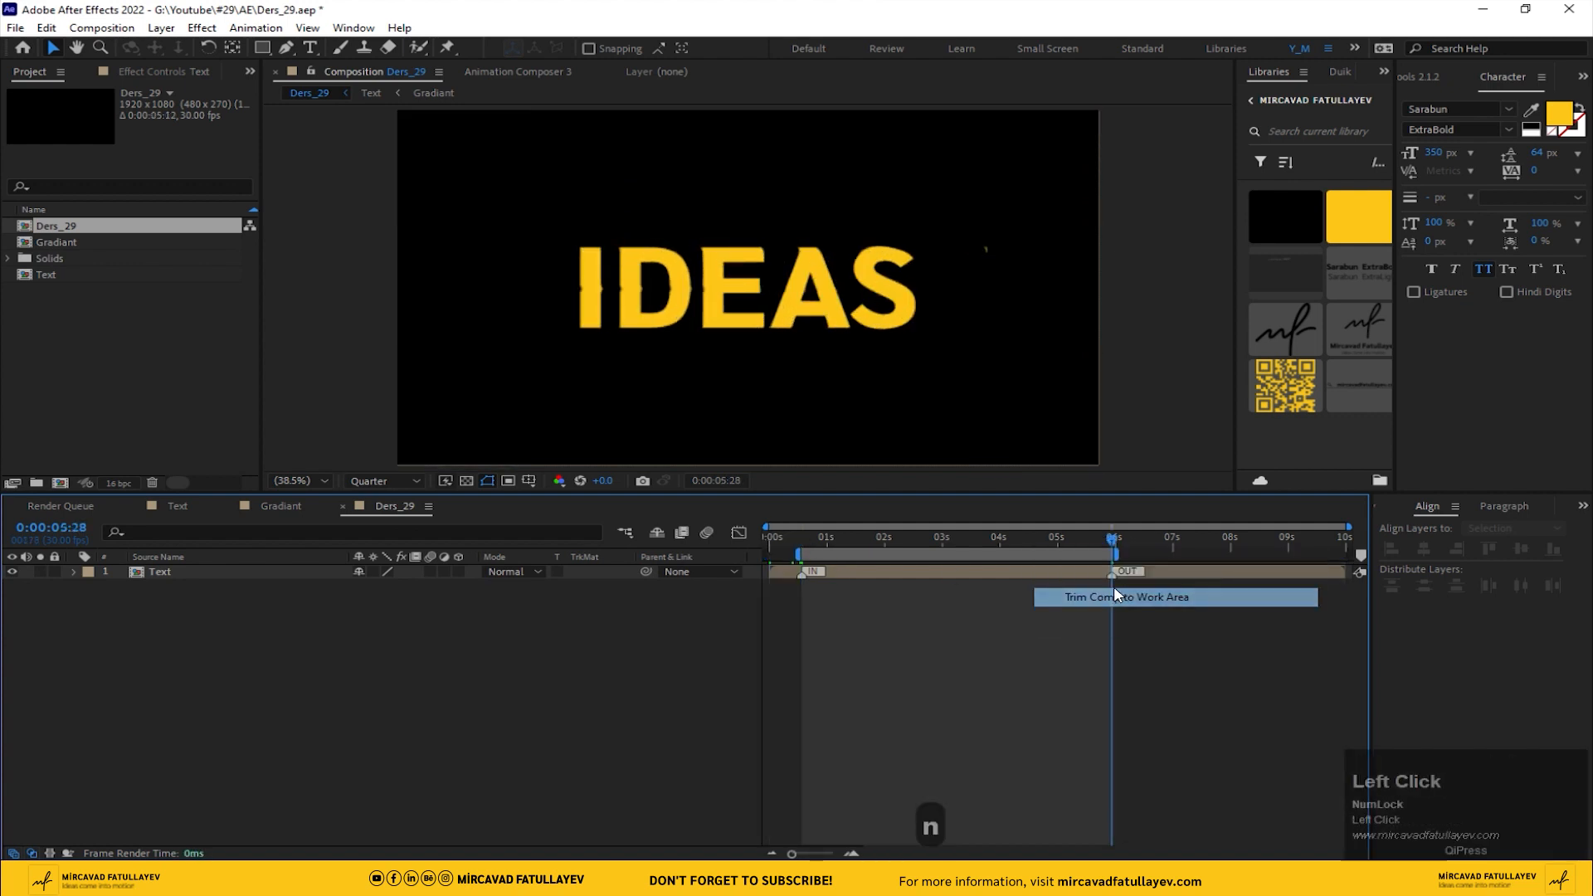
{"action": "key", "text": "space"}
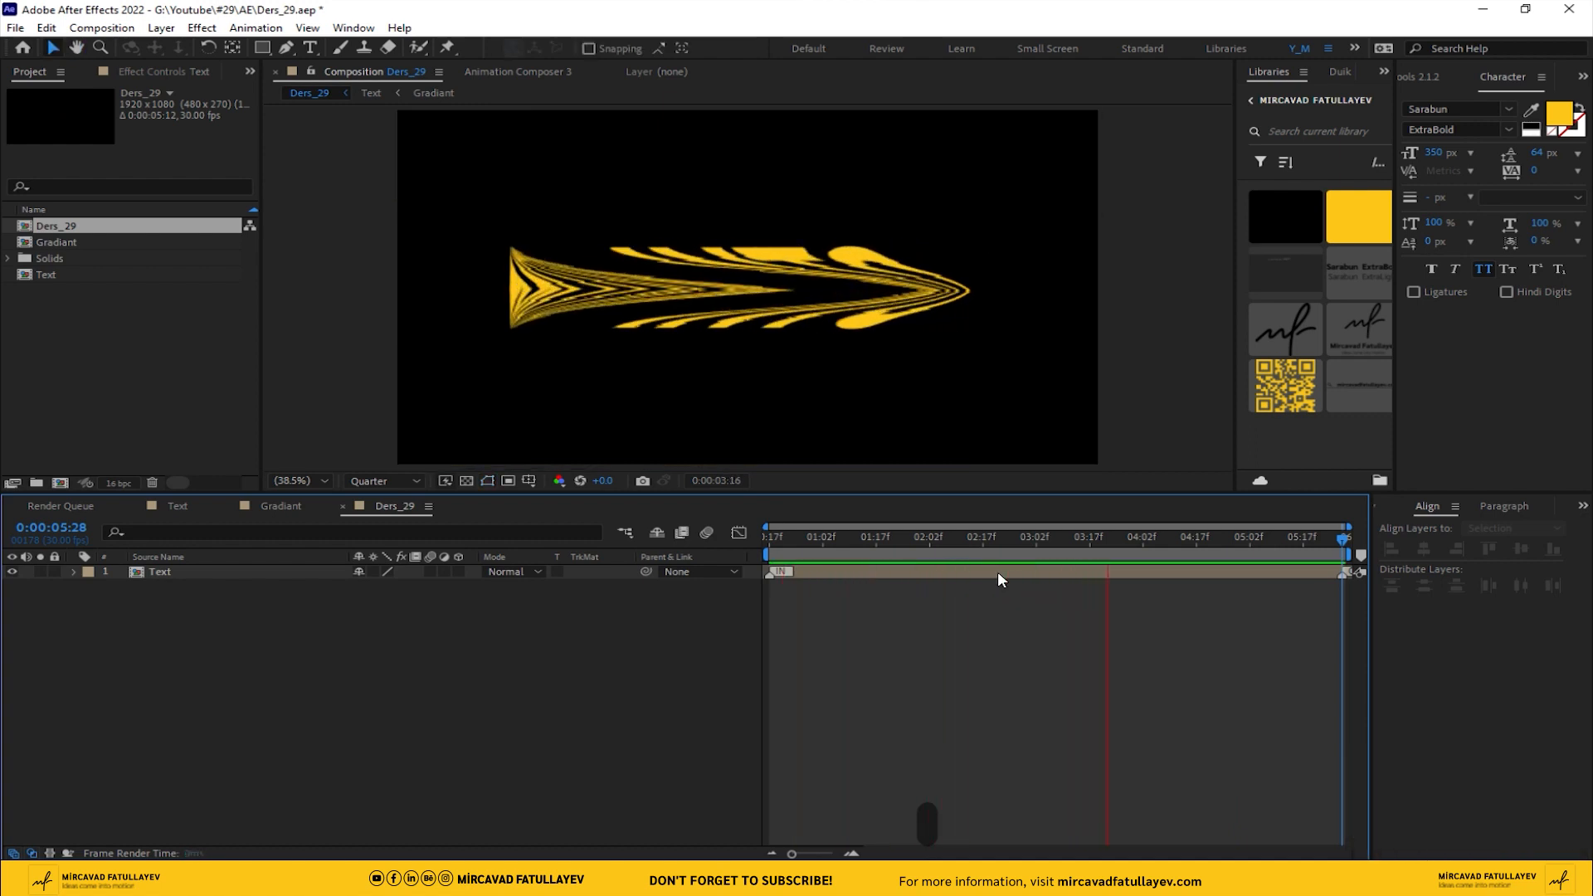
{"action": "key", "text": "space"}
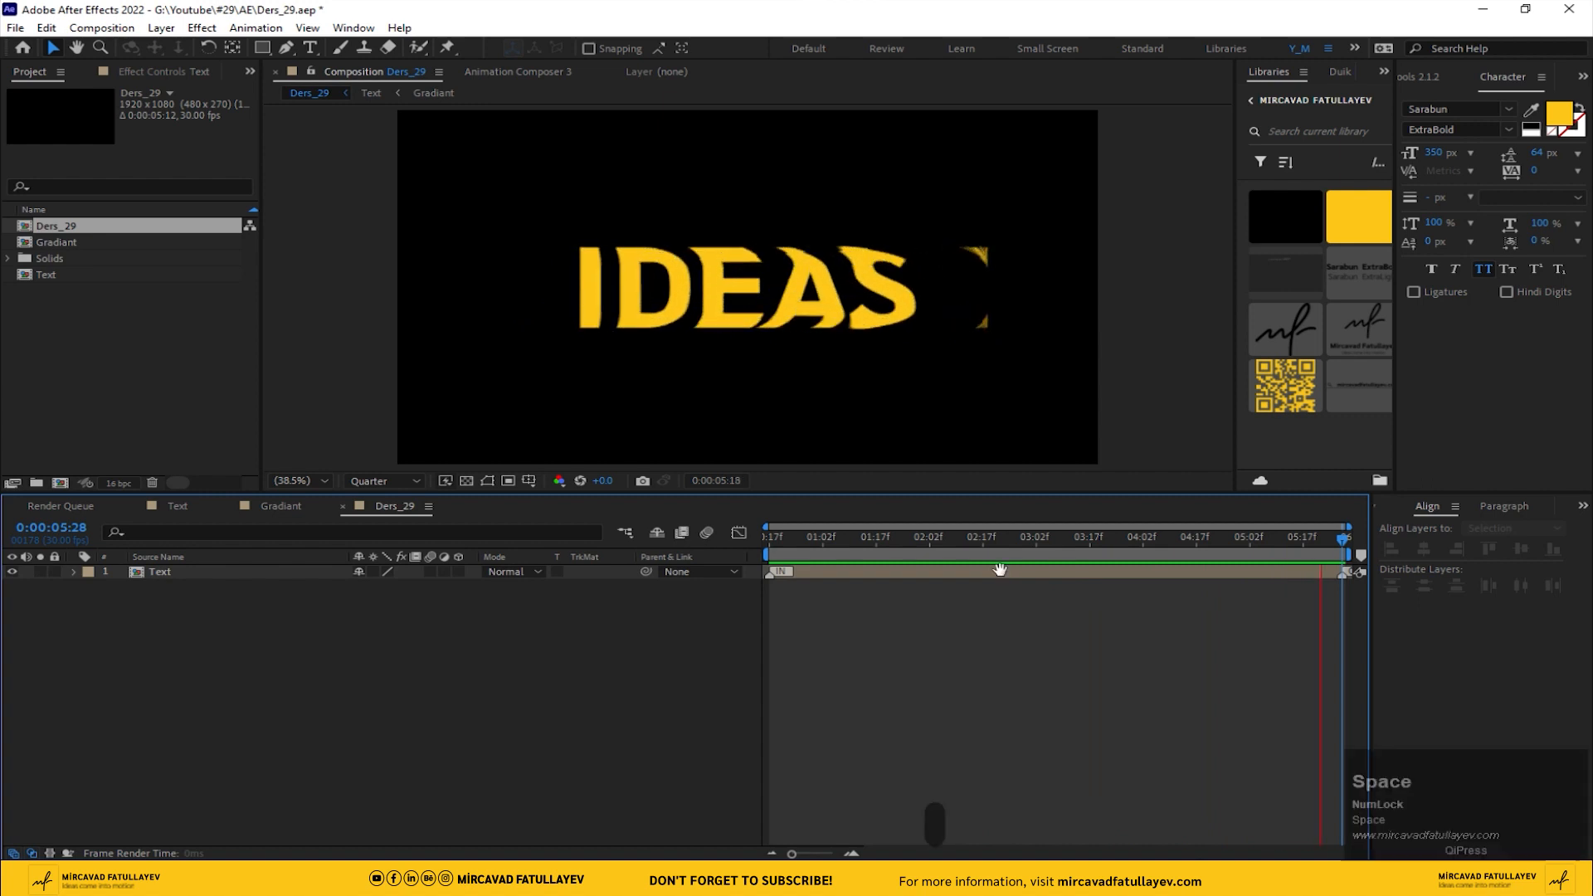
Step: Duplicate the Text layer twice to get three stacked copies
{"action": "left_click", "coordinate": [187, 571]}
{"action": "key", "text": "ctrl+d"}
{"action": "key", "text": "ctrl+d"}
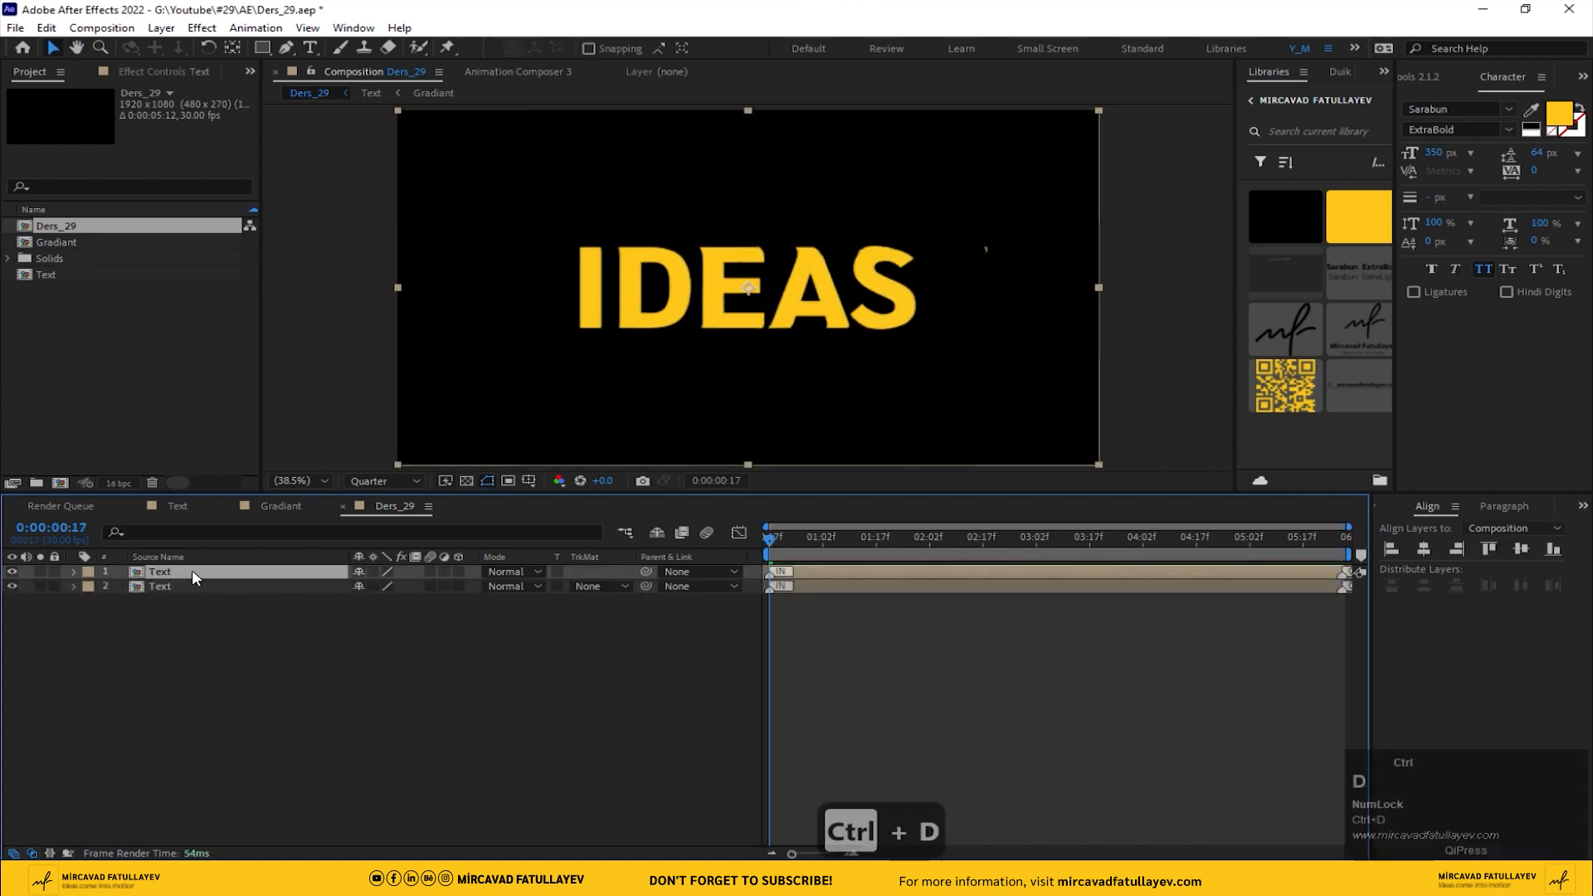
Step: Apply the Shift Channels effect to the bottom Text layer
{"action": "left_click", "coordinate": [165, 601]}
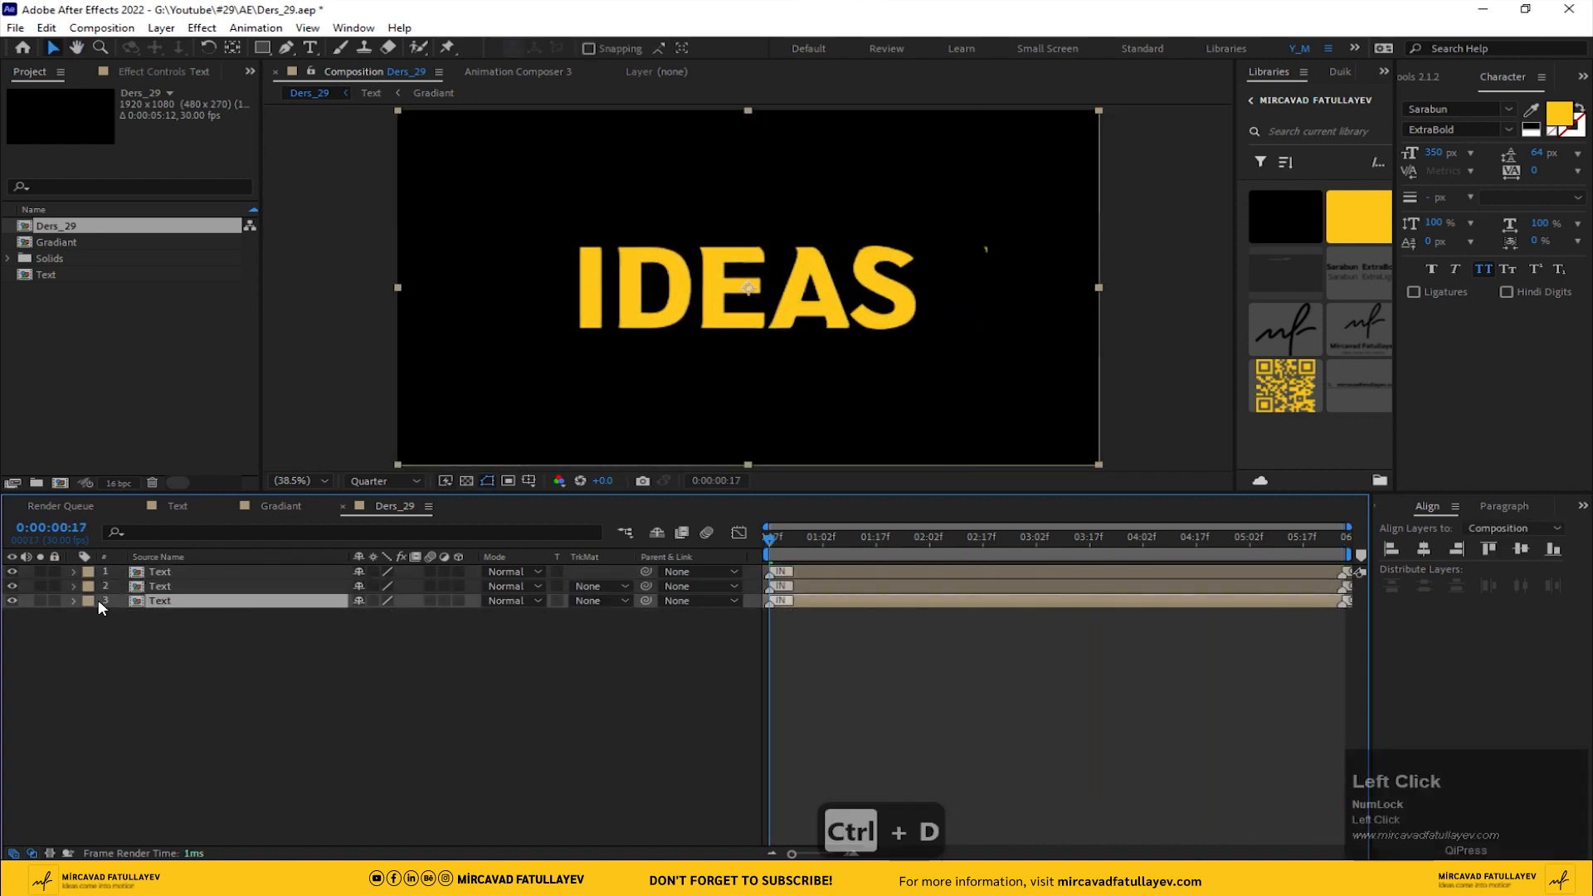
{"action": "key", "text": "ctrl+space"}
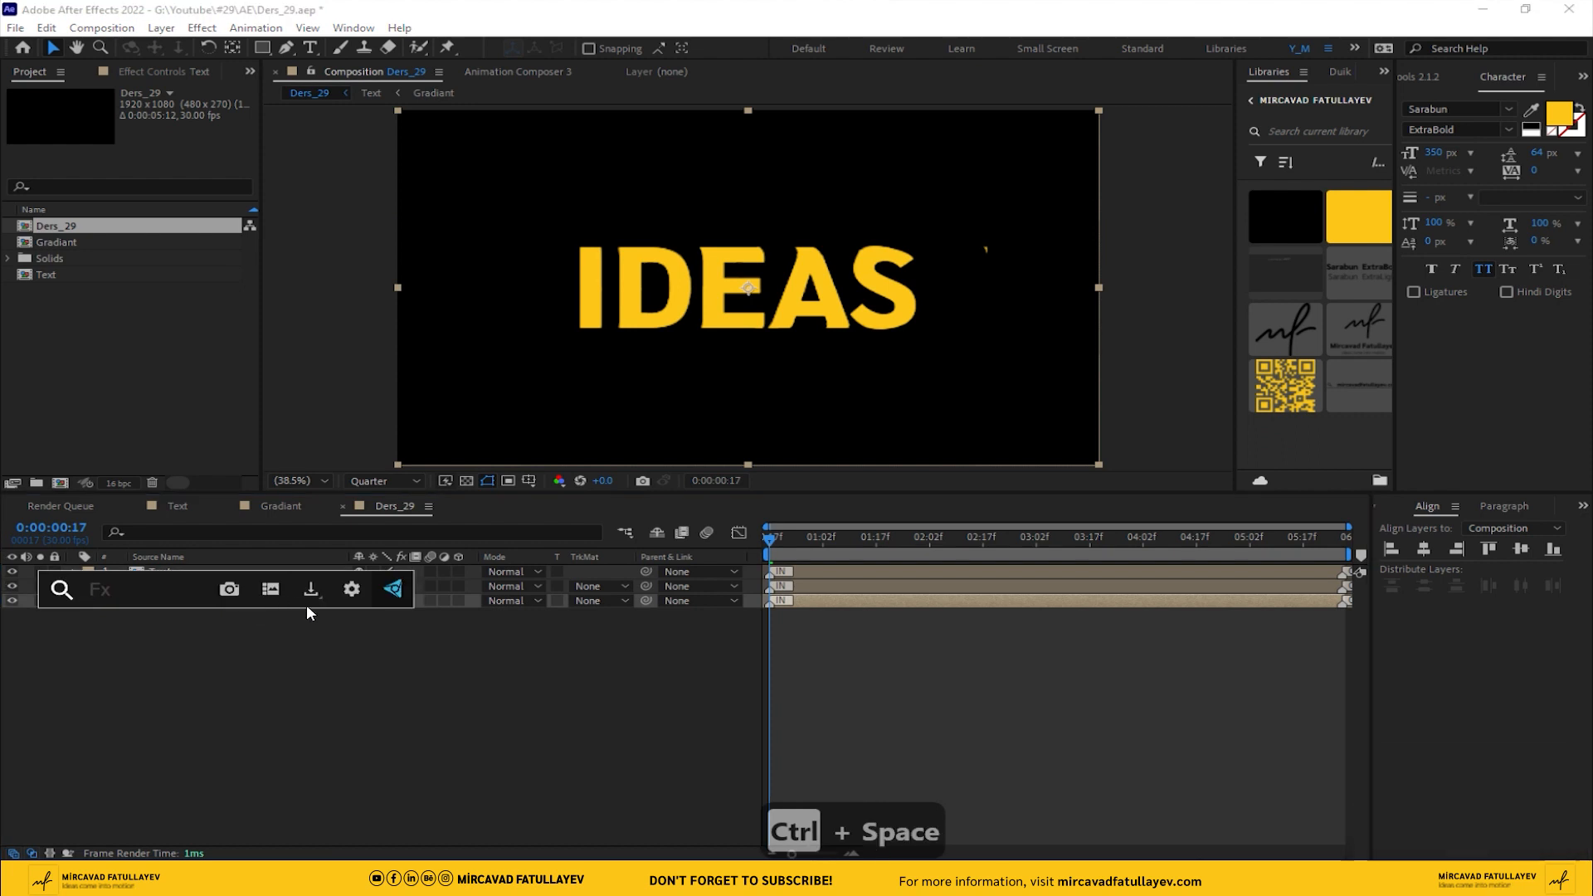
{"action": "type", "text": "shi"}
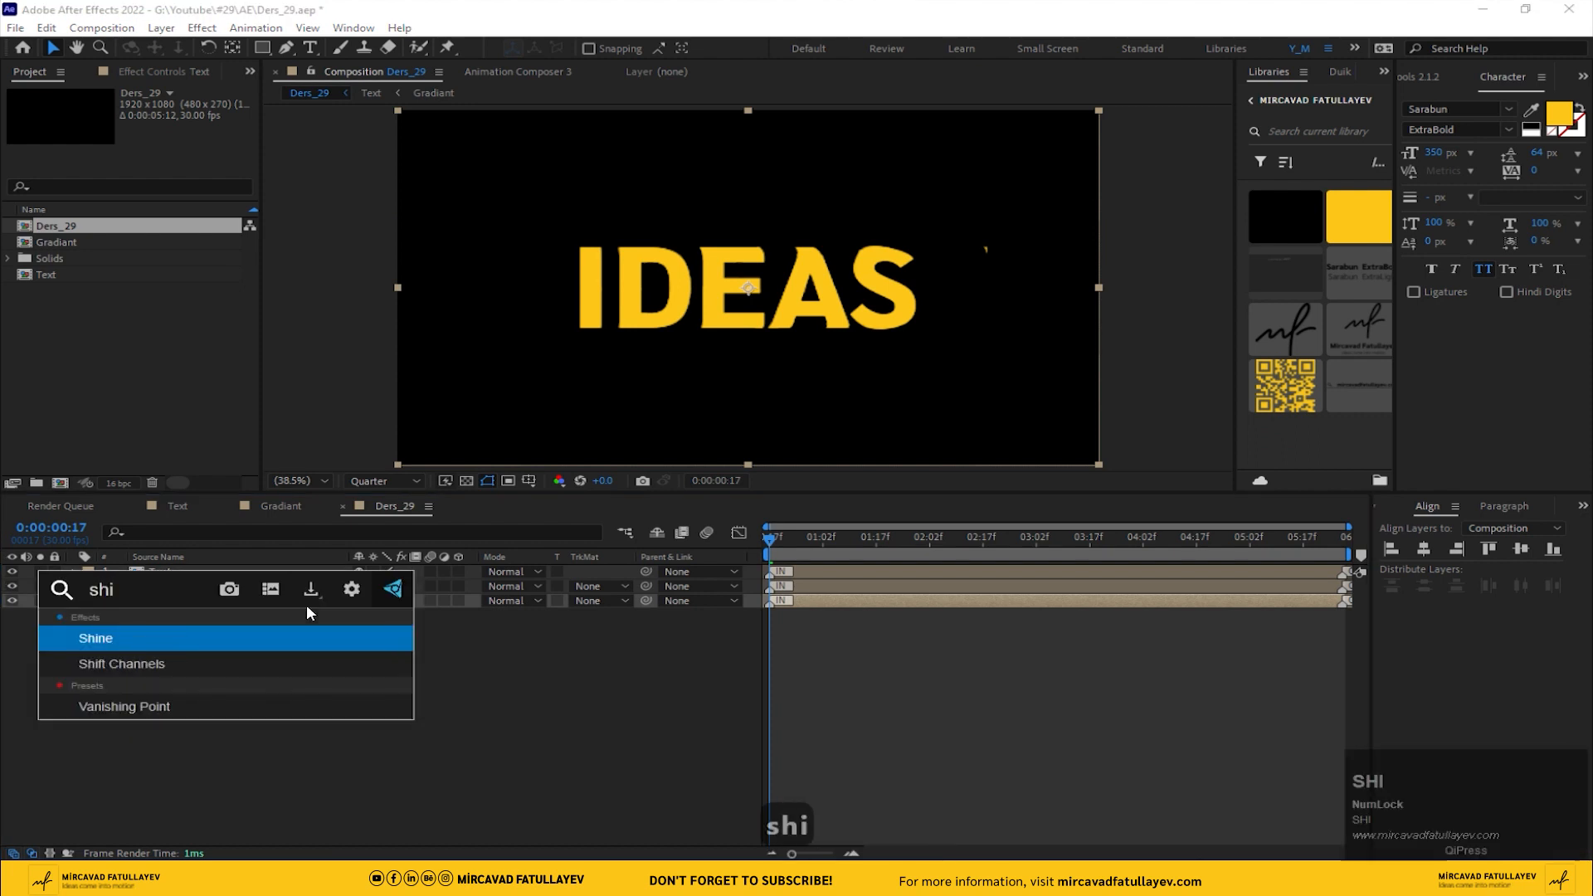
{"action": "key", "text": "Down"}
{"action": "key", "text": "Return"}
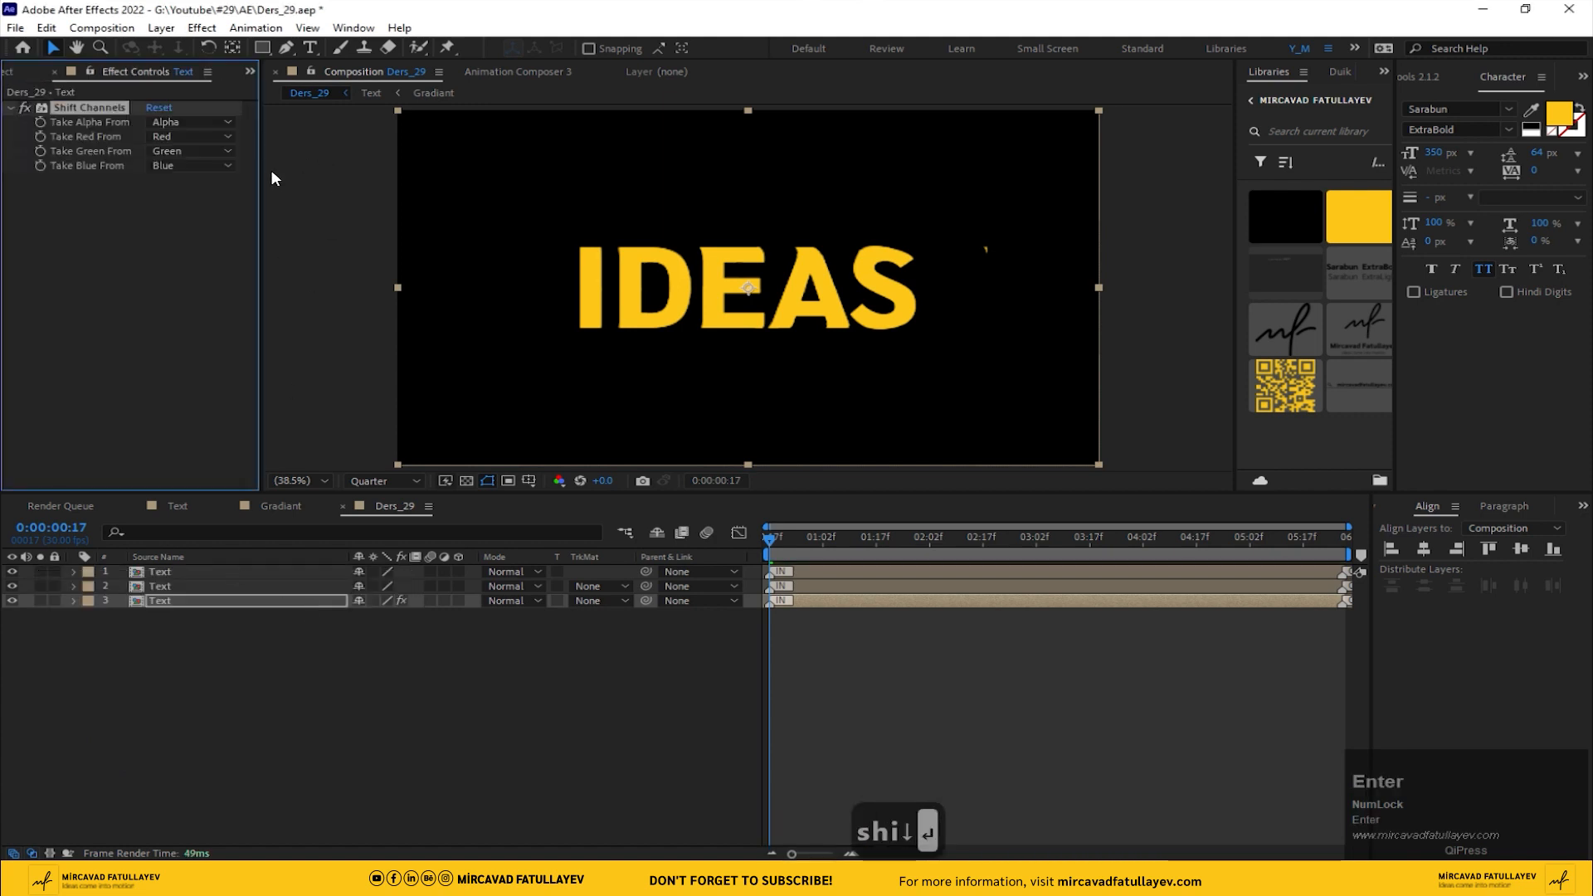
Step: Set Take Red From and Take Green From to Full Off on the bottom Text layer's Shift Channels effect
{"action": "left_click", "coordinate": [181, 165]}
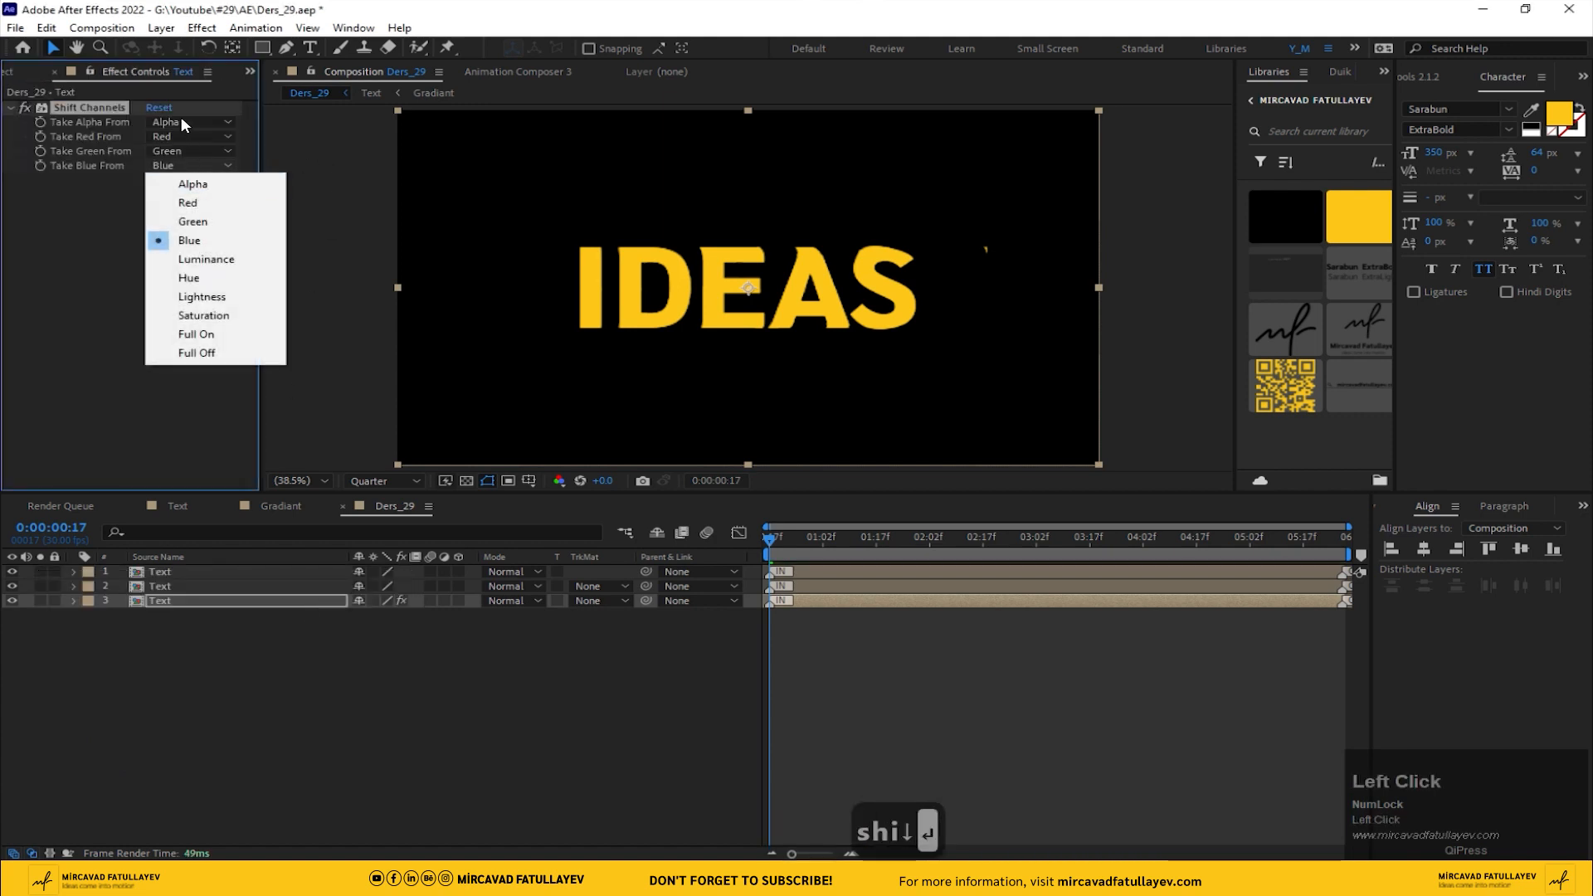
{"action": "left_click", "coordinate": [182, 122]}
{"action": "left_click", "coordinate": [151, 141]}
{"action": "left_click", "coordinate": [190, 136]}
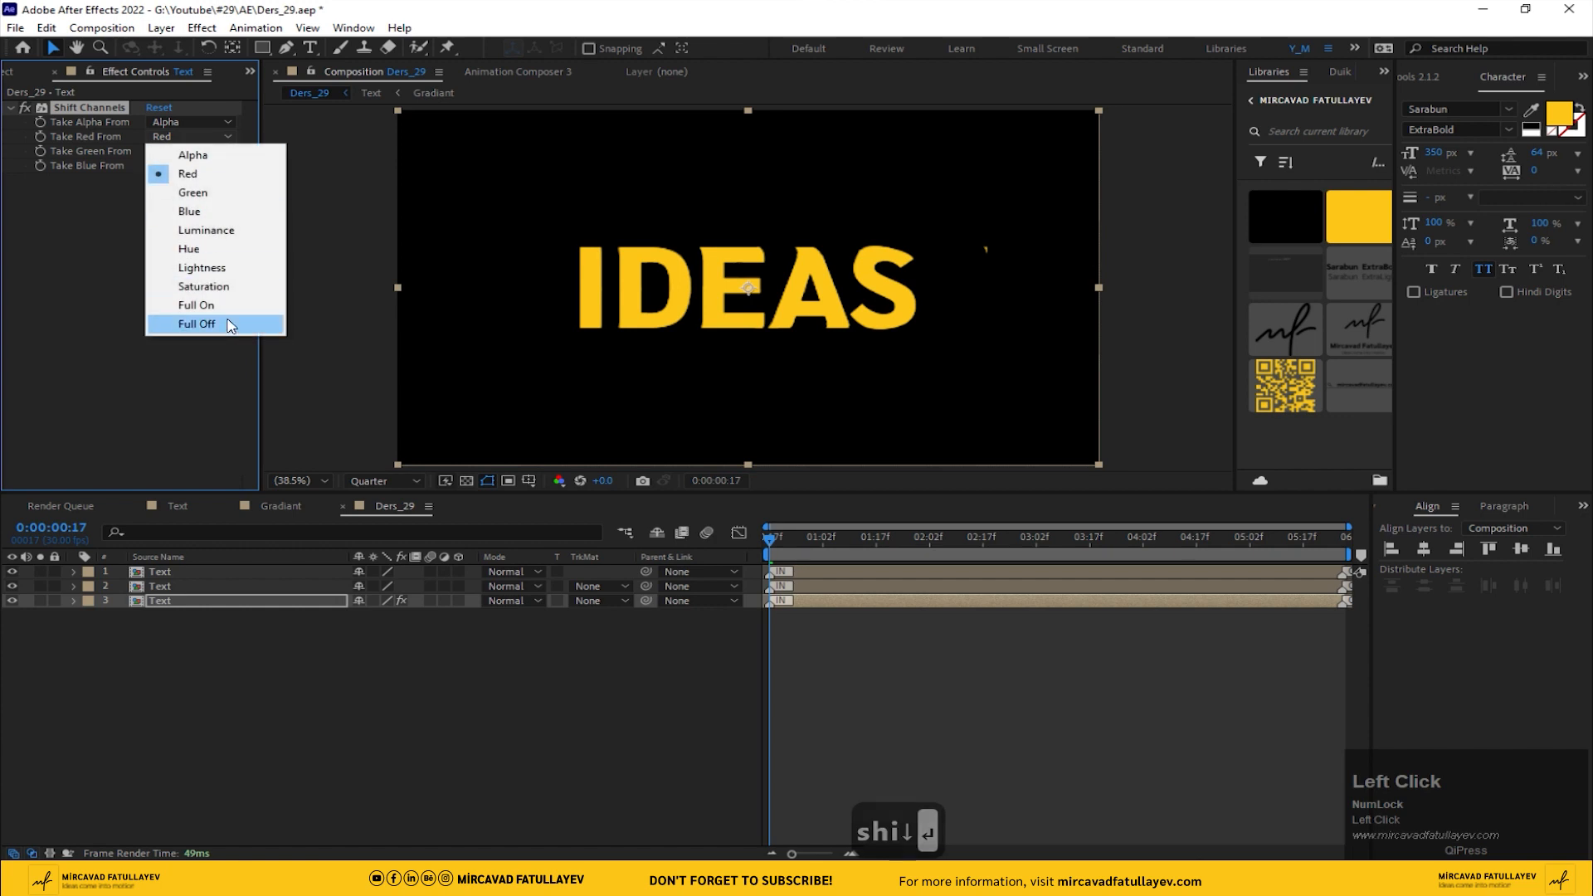
{"action": "left_click", "coordinate": [196, 323]}
{"action": "left_click", "coordinate": [187, 151]}
{"action": "left_click", "coordinate": [196, 338]}
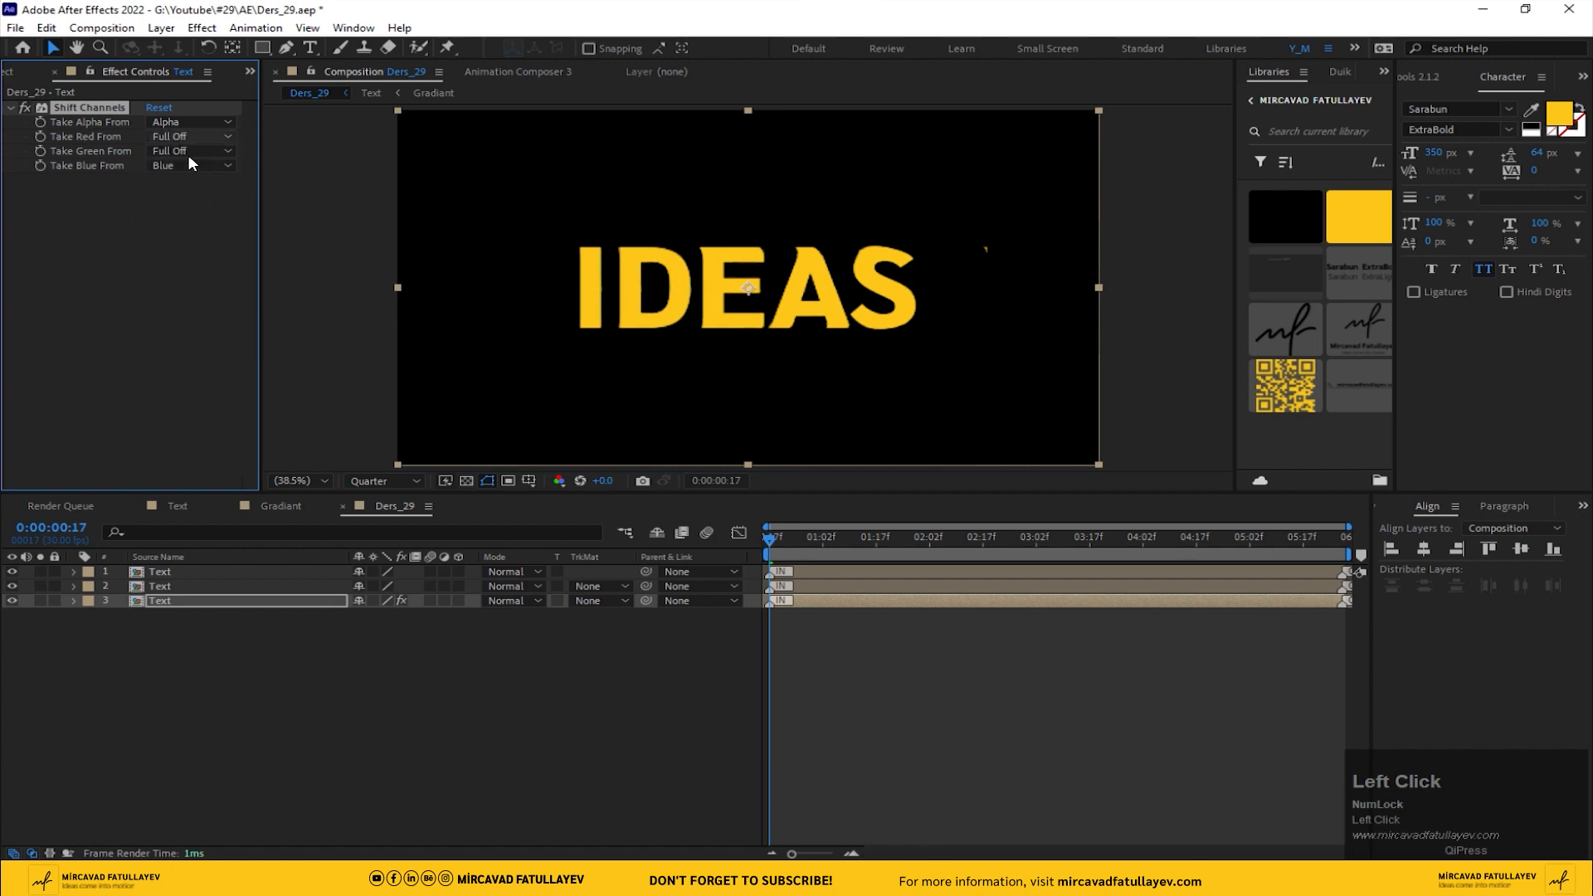
{"action": "left_click", "coordinate": [190, 167]}
{"action": "left_click", "coordinate": [57, 208]}
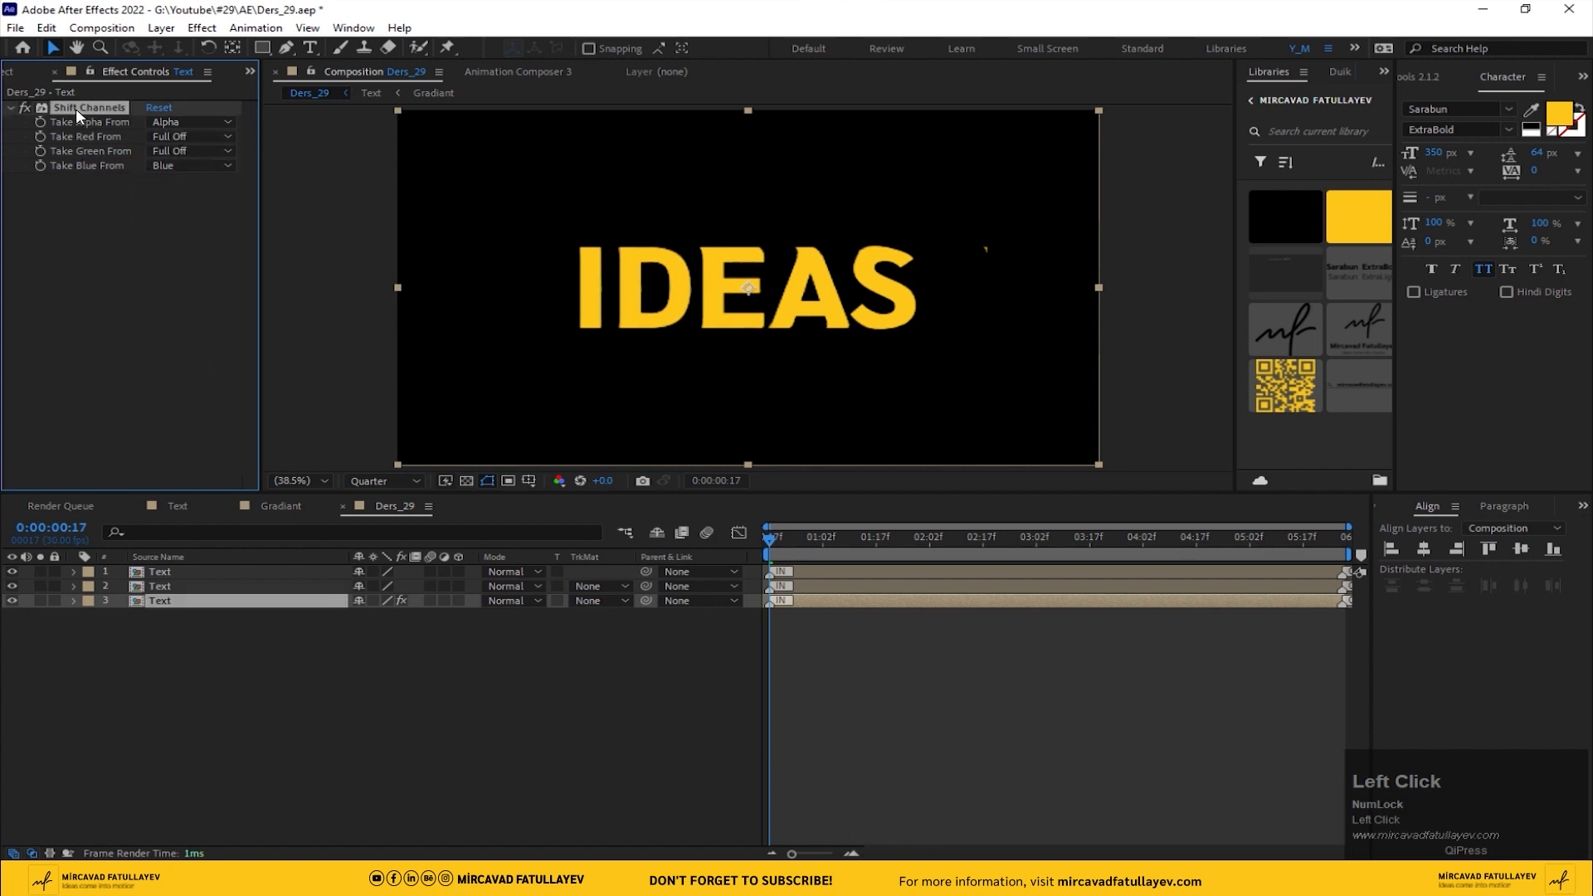
Step: Copy Shift Channels to the middle Text layer and set Take Green From to Green and Take Blue From to Full Off
{"action": "key", "text": "ctrl+c"}
{"action": "left_click", "coordinate": [172, 586]}
{"action": "key", "text": "ctrl+v"}
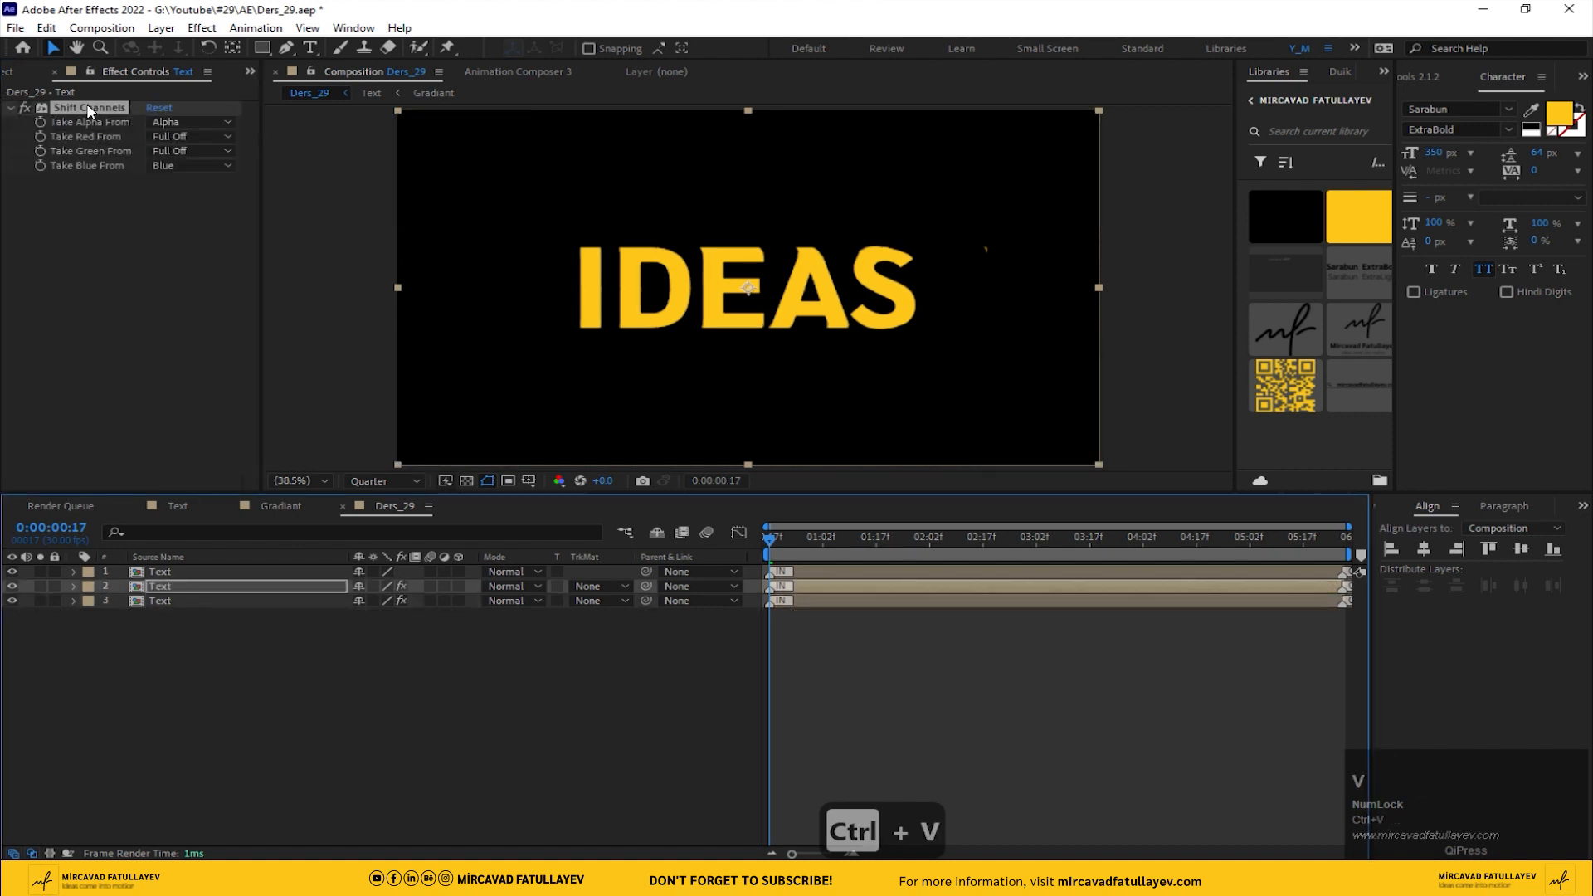
{"action": "left_click", "coordinate": [184, 138]}
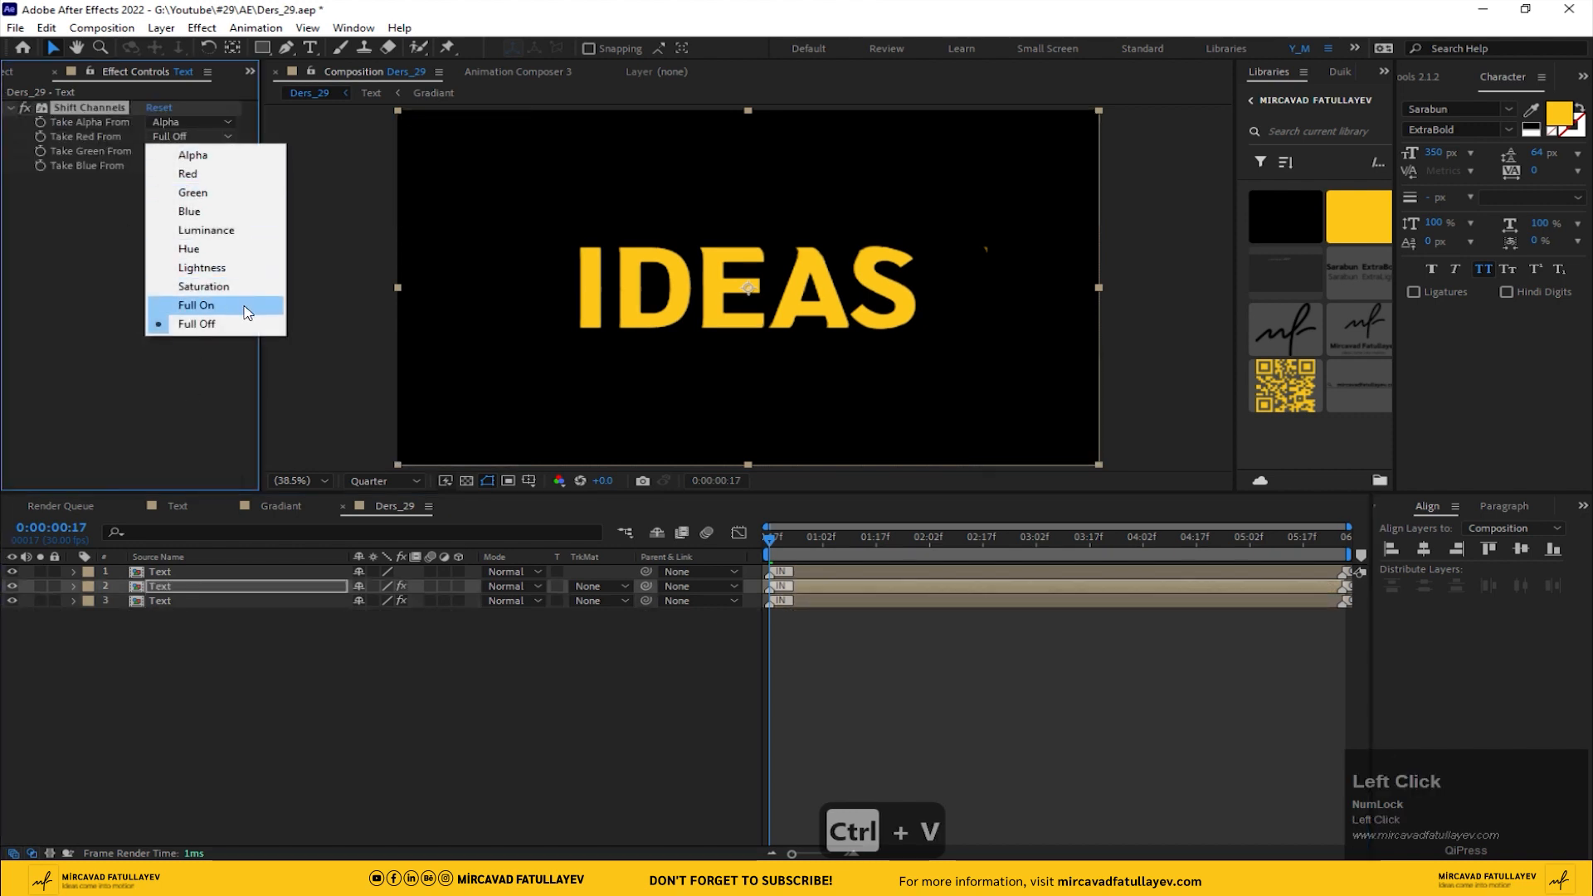
{"action": "left_click", "coordinate": [53, 247]}
{"action": "left_click", "coordinate": [176, 166]}
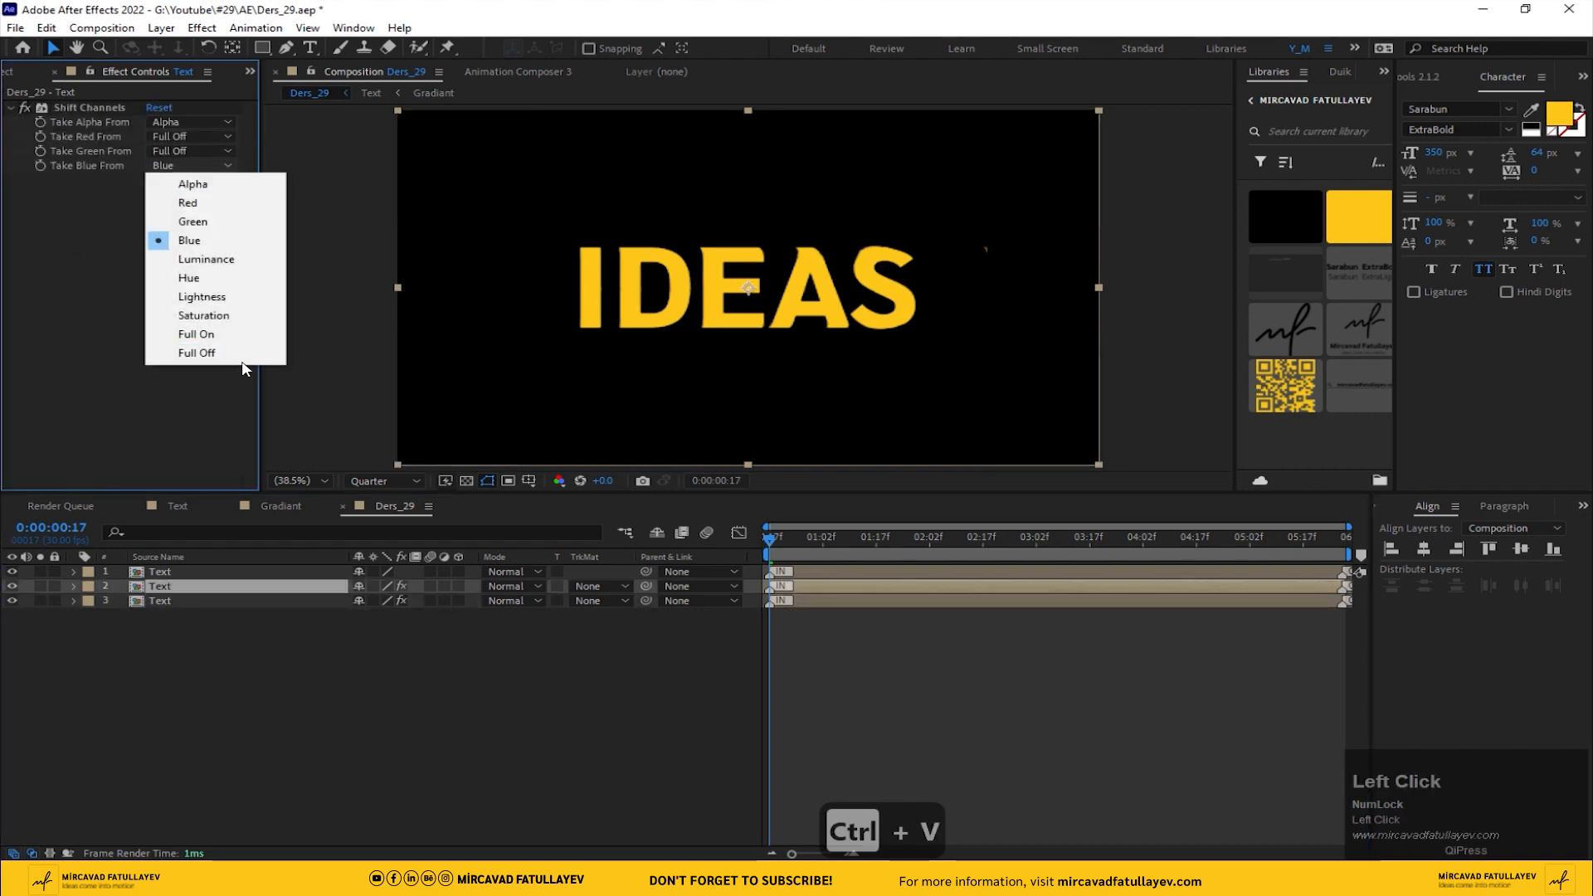
{"action": "left_click", "coordinate": [245, 369]}
{"action": "left_click", "coordinate": [191, 151]}
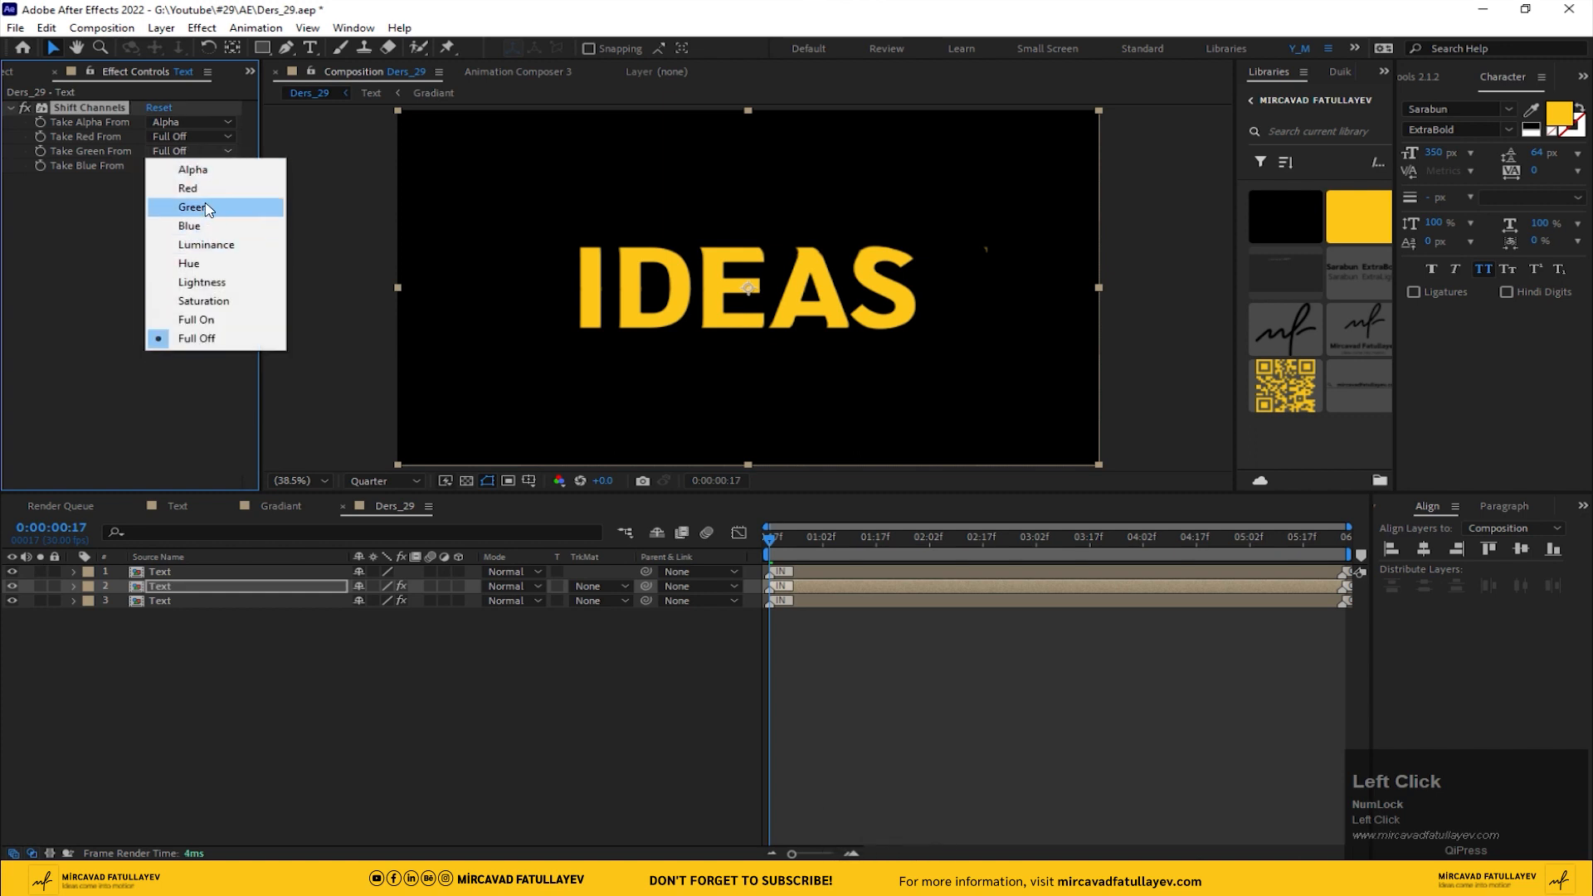
{"action": "left_click", "coordinate": [208, 208]}
Step: Paste Shift Channels onto the top Text layer and set Take Blue From to Full Off and Take Red From to Red
{"action": "left_click", "coordinate": [166, 571]}
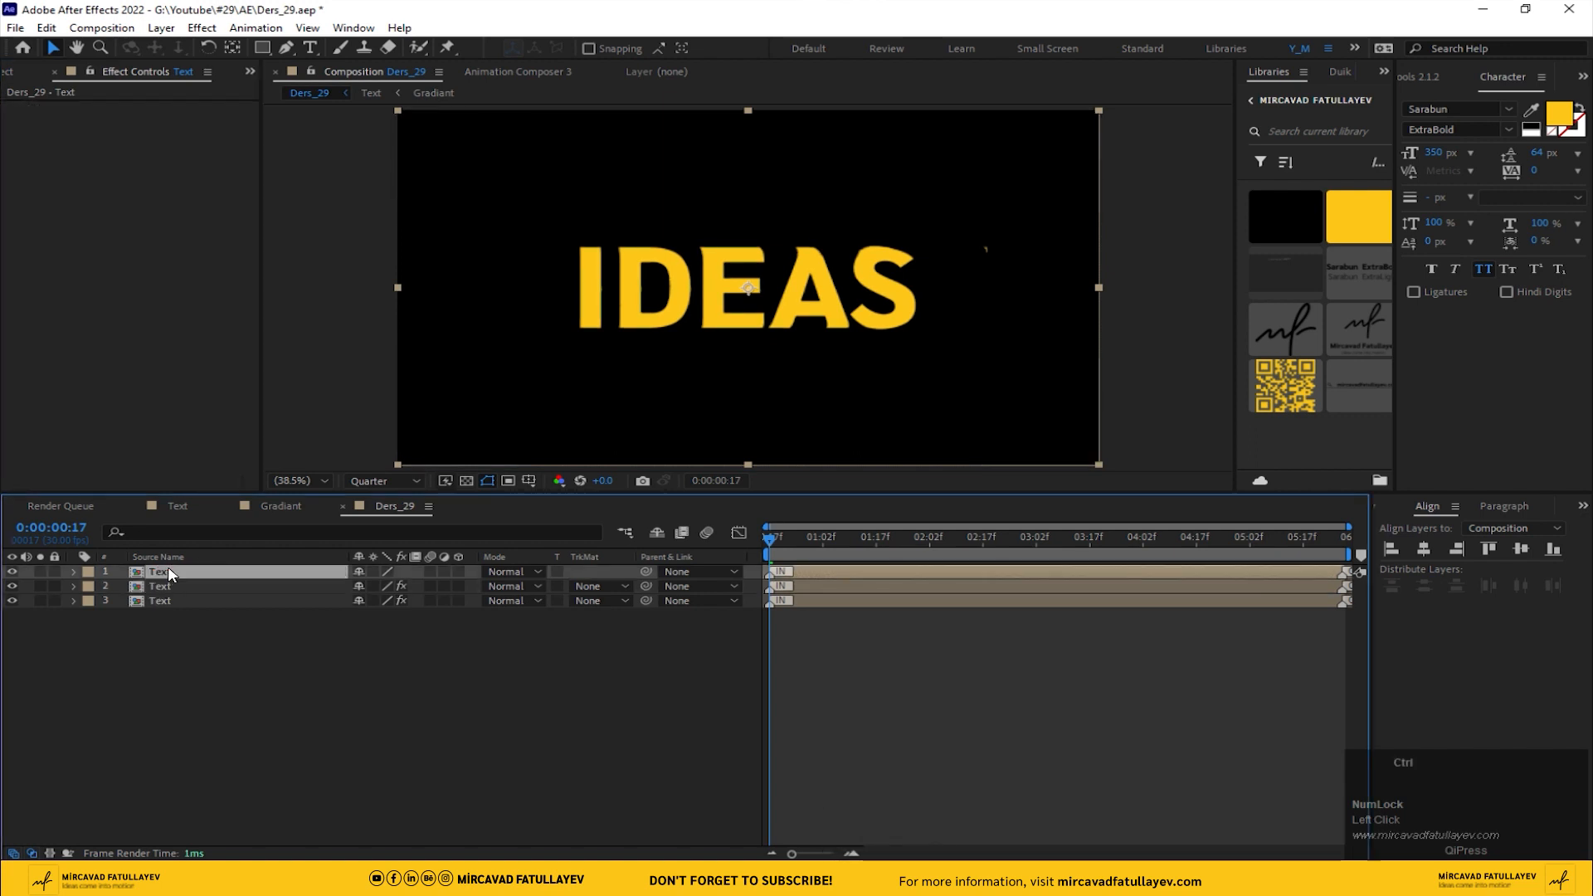
{"action": "key", "text": "ctrl+v"}
{"action": "left_click", "coordinate": [188, 165]}
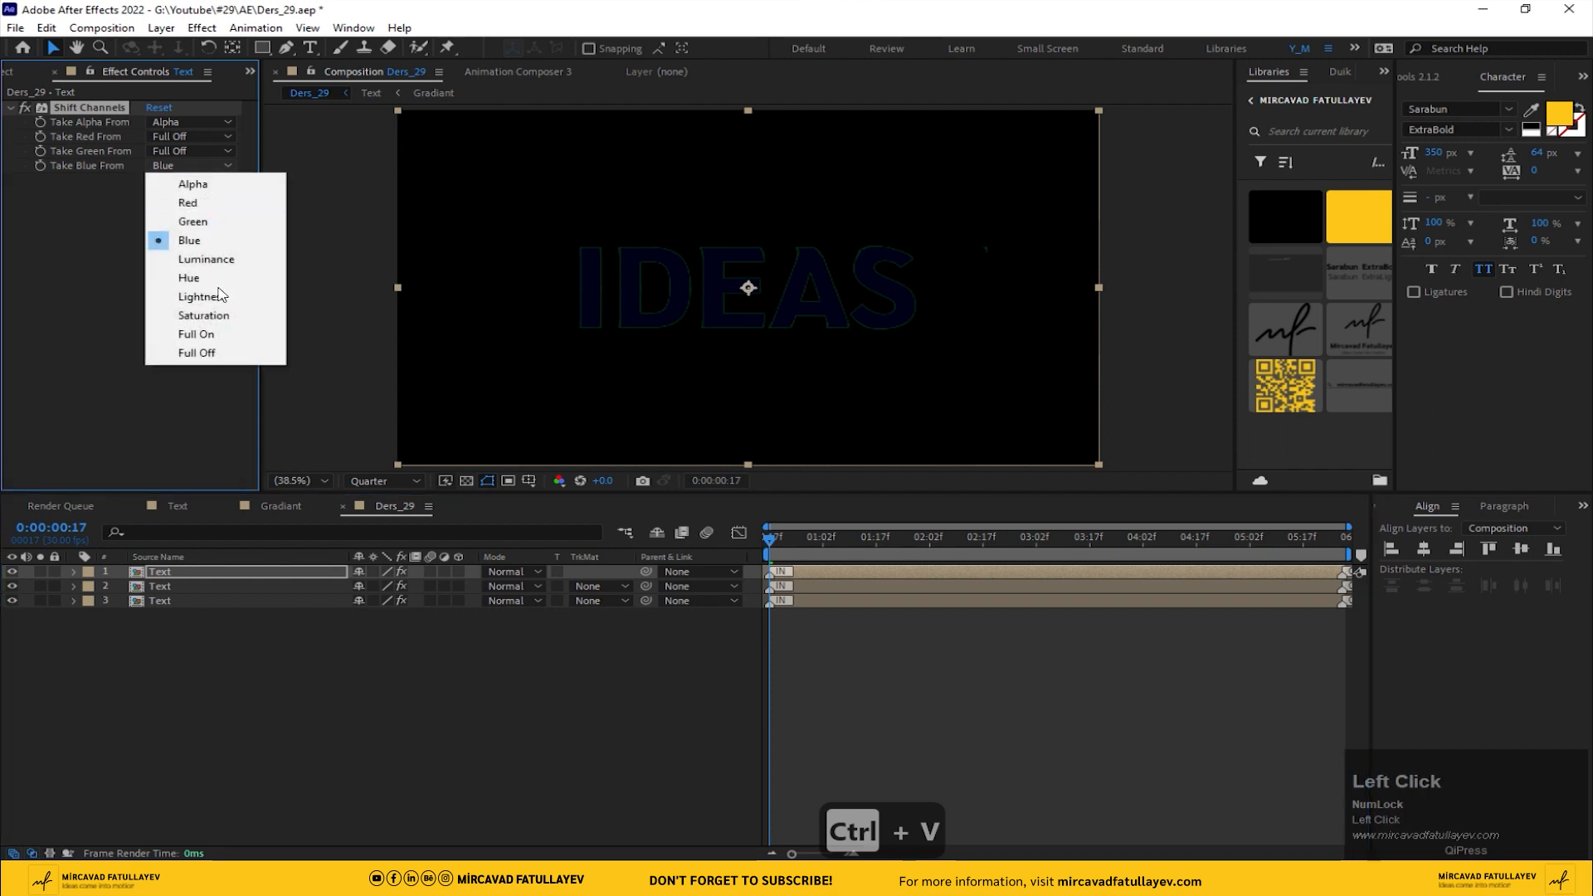
{"action": "left_click", "coordinate": [197, 353]}
{"action": "left_click", "coordinate": [192, 135]}
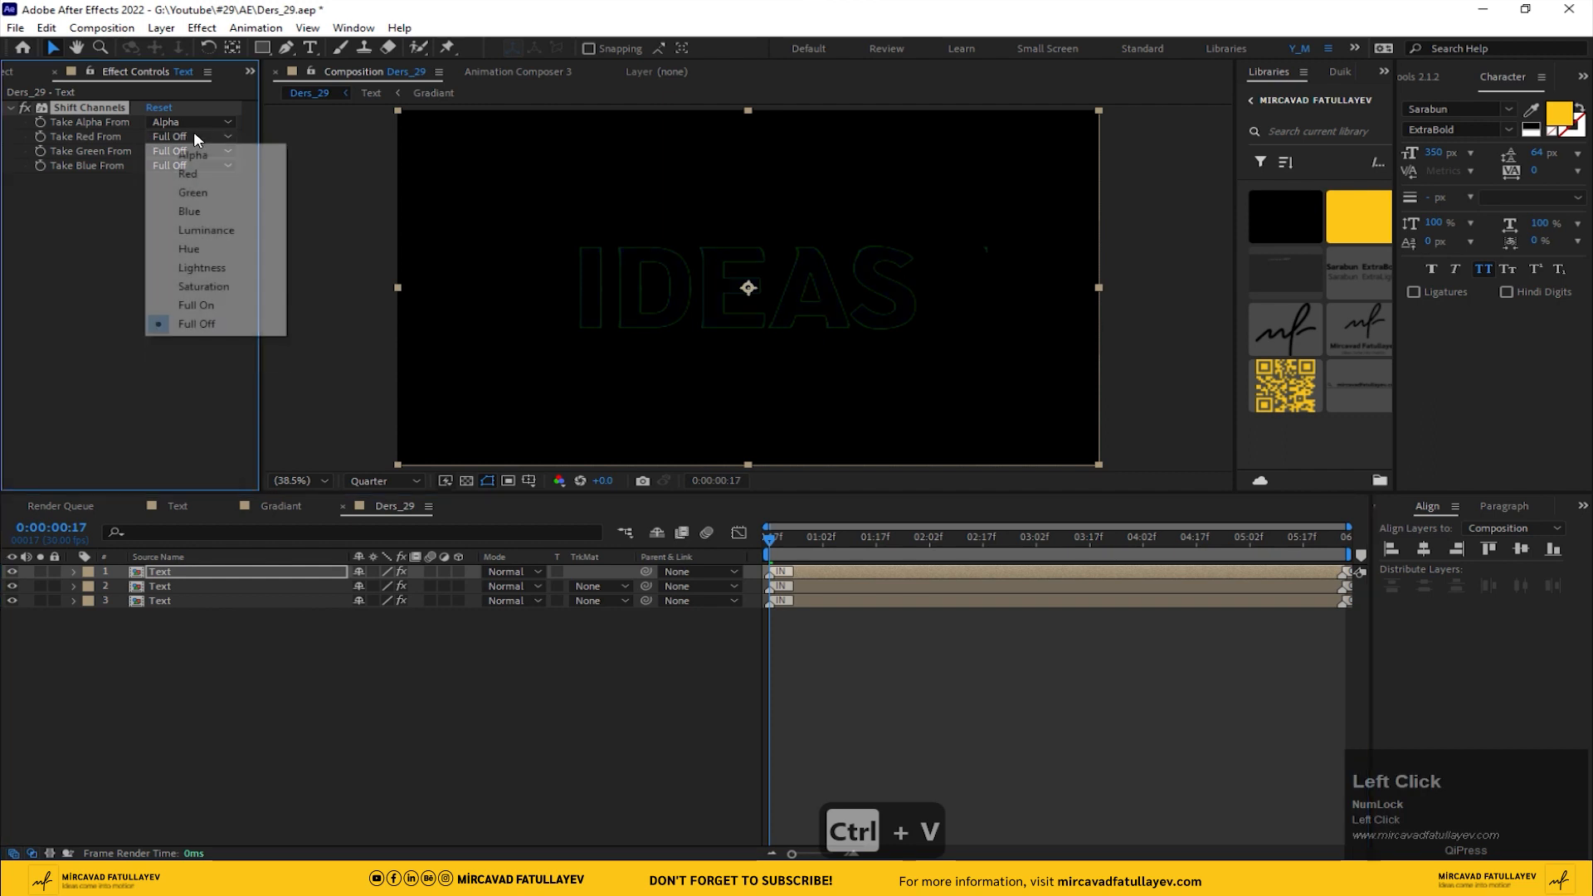
{"action": "left_click", "coordinate": [223, 174]}
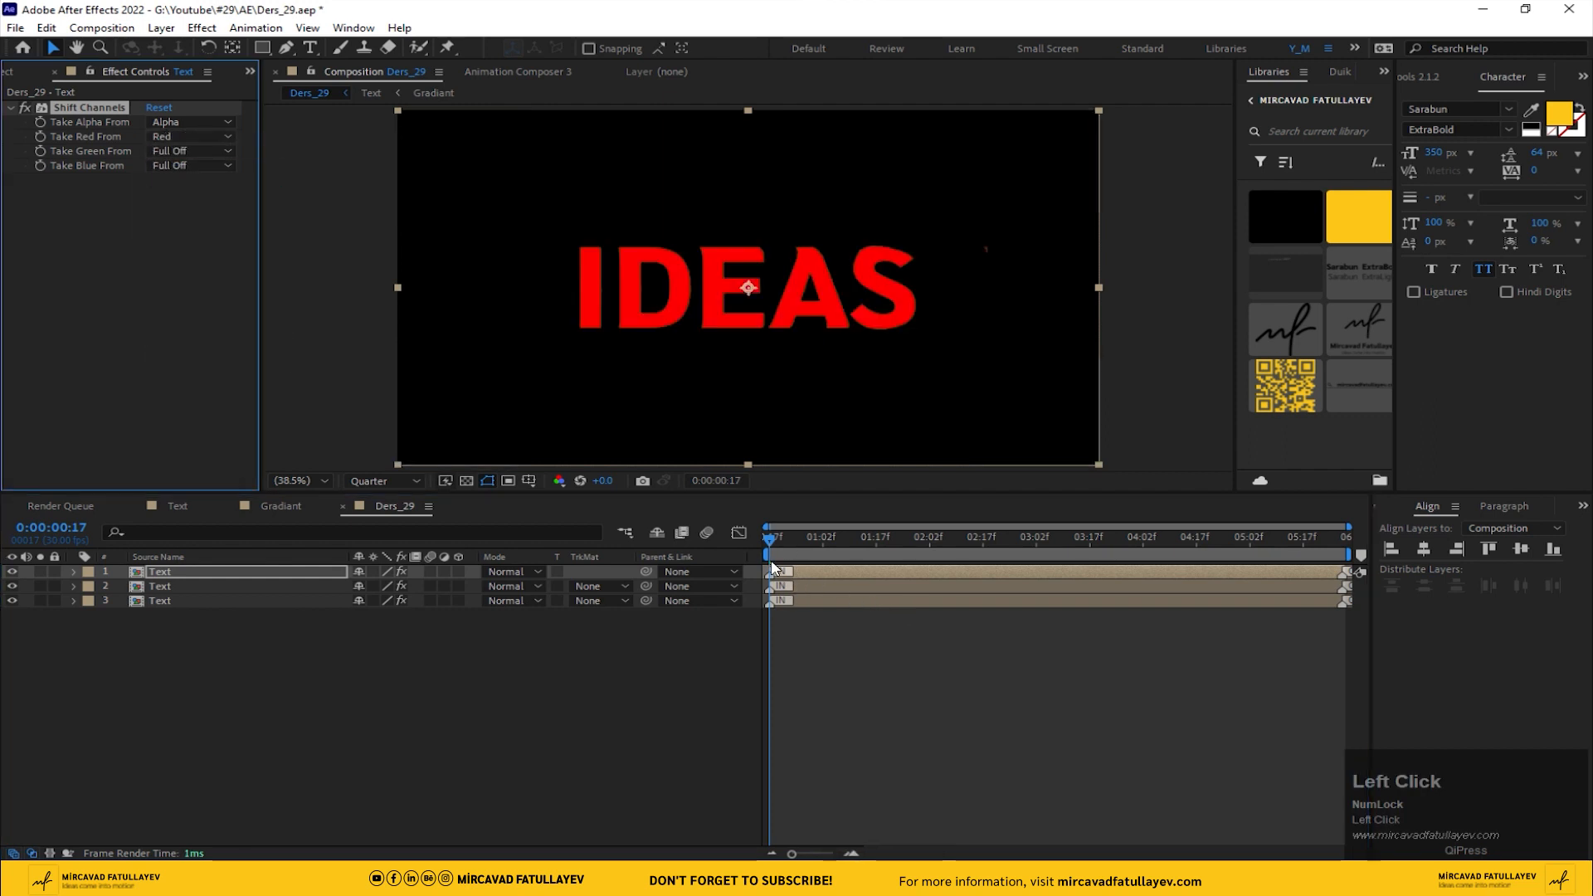
Step: Set the blending mode of the top and middle Text layers to Add
{"action": "left_click", "coordinate": [226, 586]}
{"action": "left_click", "coordinate": [506, 571]}
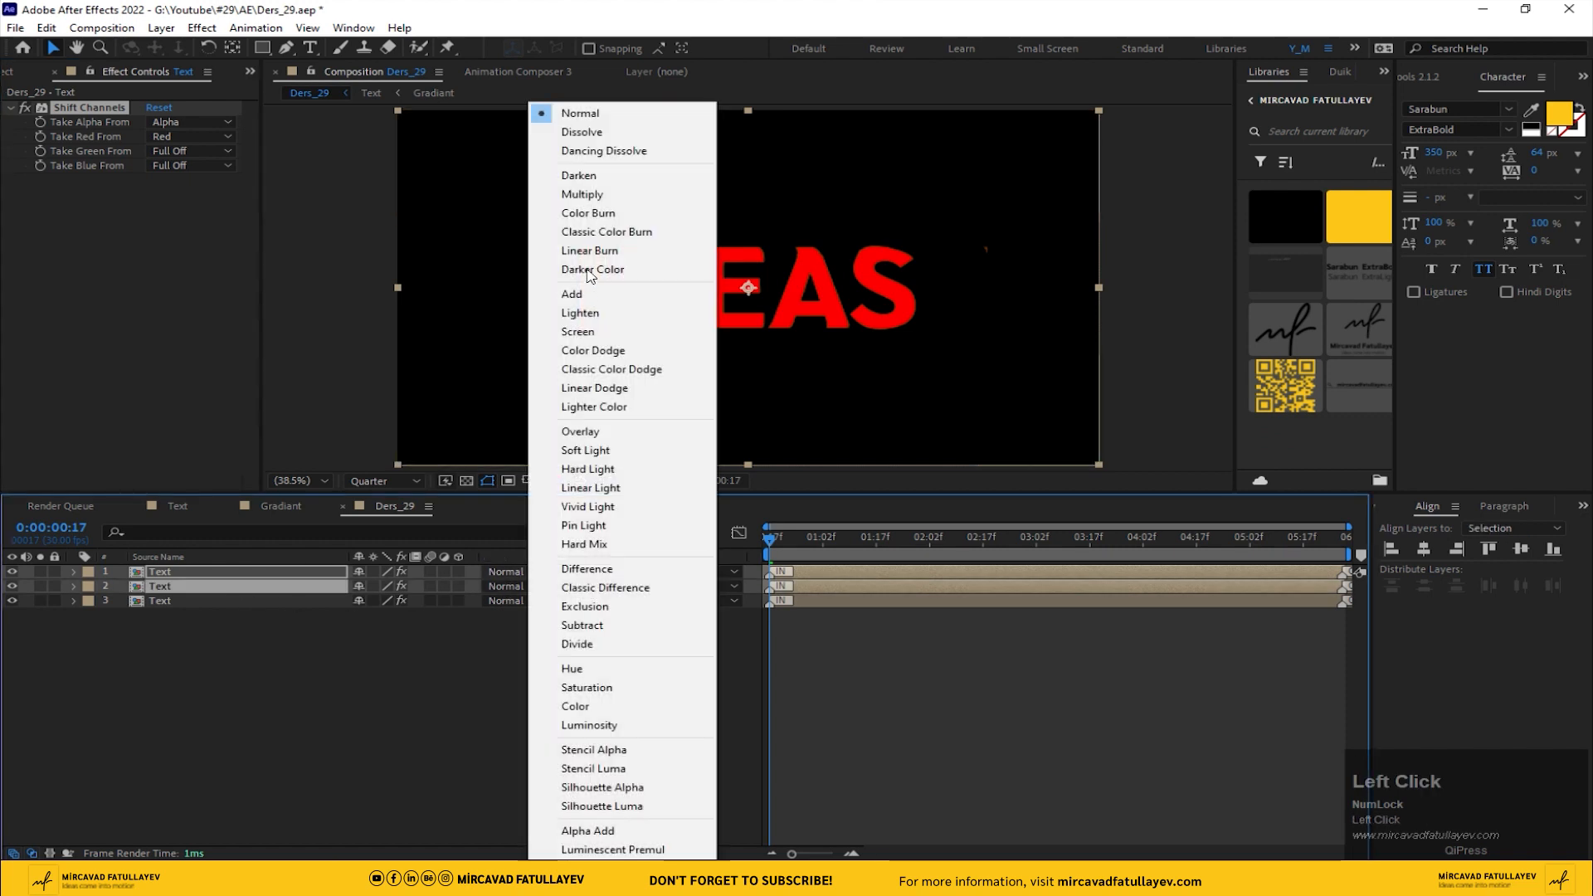
{"action": "left_click", "coordinate": [589, 294]}
Step: Shift the middle Text layer's IN marker to 0:00:00:18 and the top layer's to 0:00:00:19, and start the work area at 0:00:00:19
{"action": "key", "text": "Page_Down"}
{"action": "key", "text": "Page_Down"}
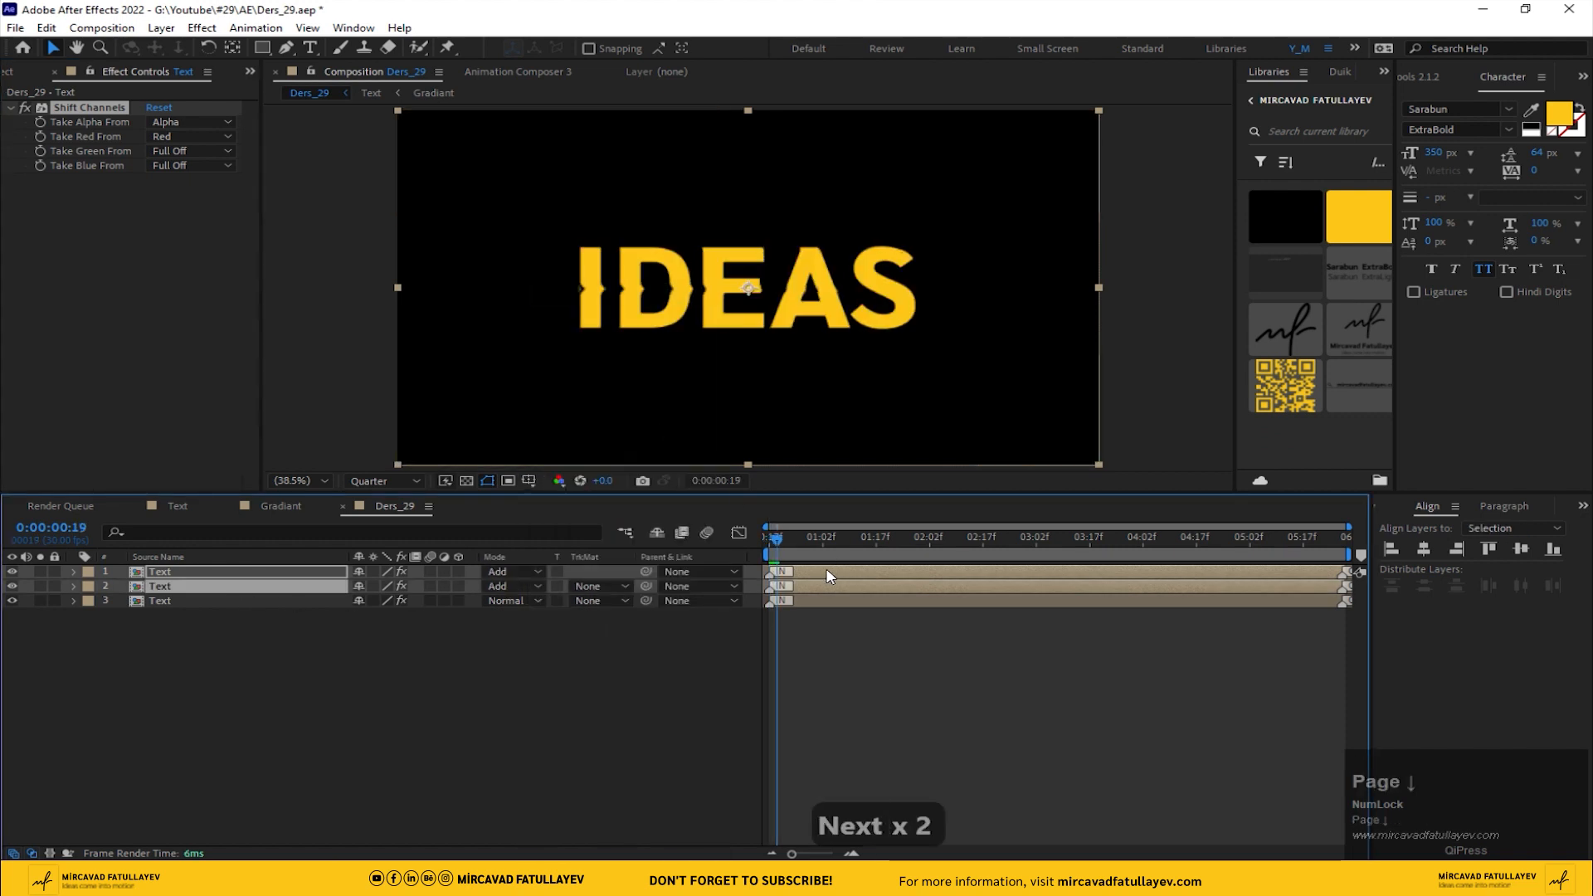
{"action": "key", "text": "equal"}
{"action": "key", "text": "equal"}
{"action": "left_click_drag", "start_coordinate": [978, 857], "coordinate": [859, 855]}
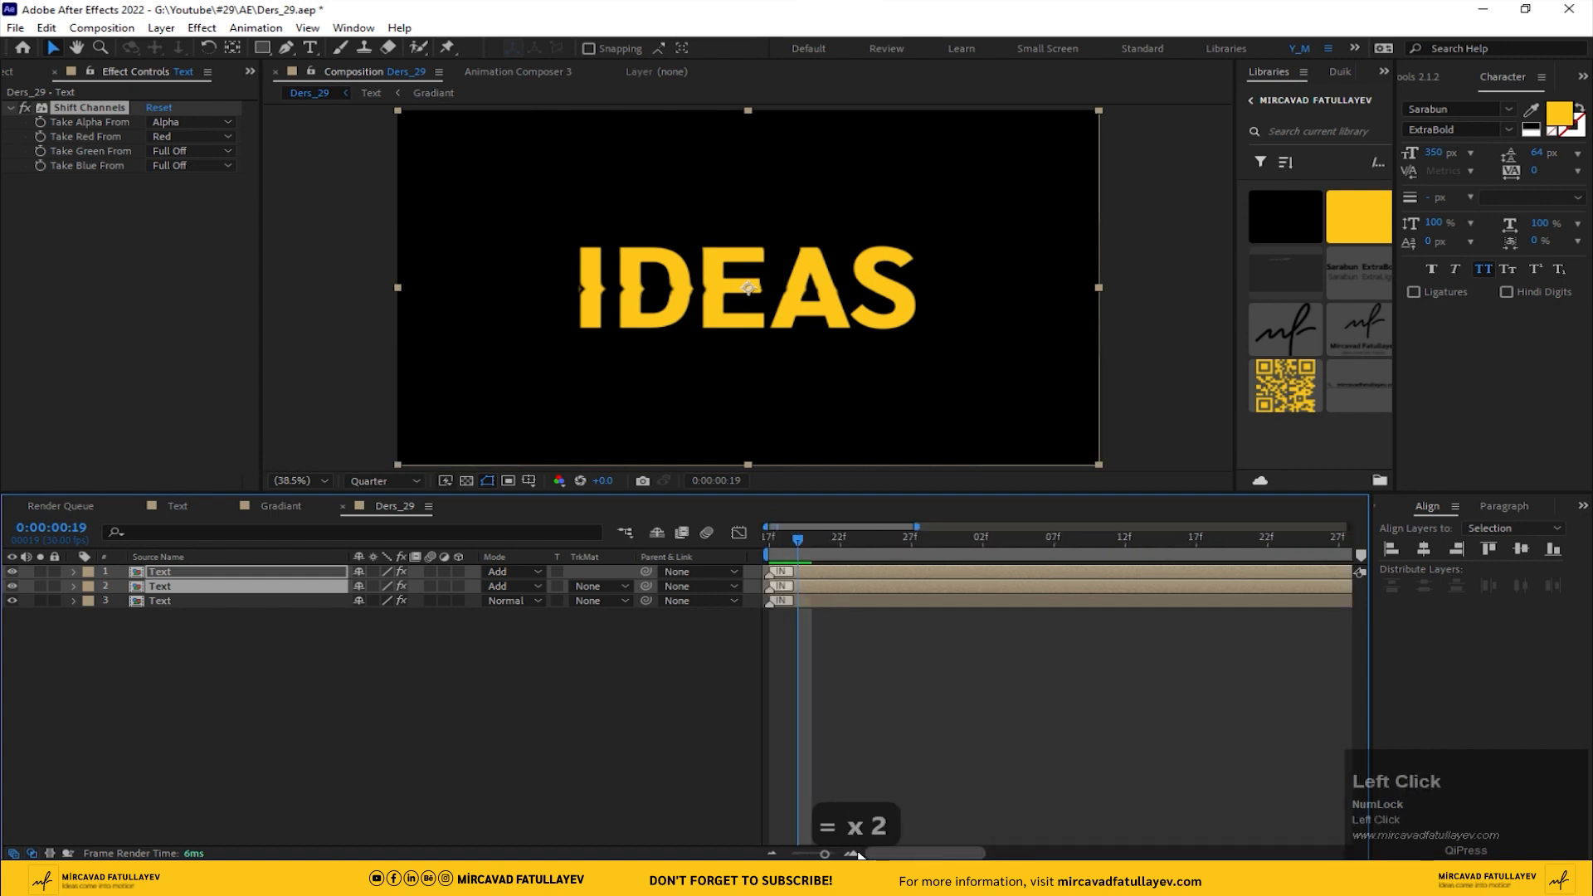
{"action": "mouse_move", "coordinate": [808, 571]}
{"action": "left_mouse_down"}
{"action": "mouse_move", "coordinate": [842, 575]}
{"action": "mouse_move", "coordinate": [825, 586]}
{"action": "mouse_move", "coordinate": [764, 548]}
{"action": "mouse_move", "coordinate": [825, 551]}
{"action": "mouse_move", "coordinate": [803, 561]}
{"action": "left_mouse_up"}
{"action": "key", "text": "Page_Up"}
{"action": "left_click", "coordinate": [815, 624]}
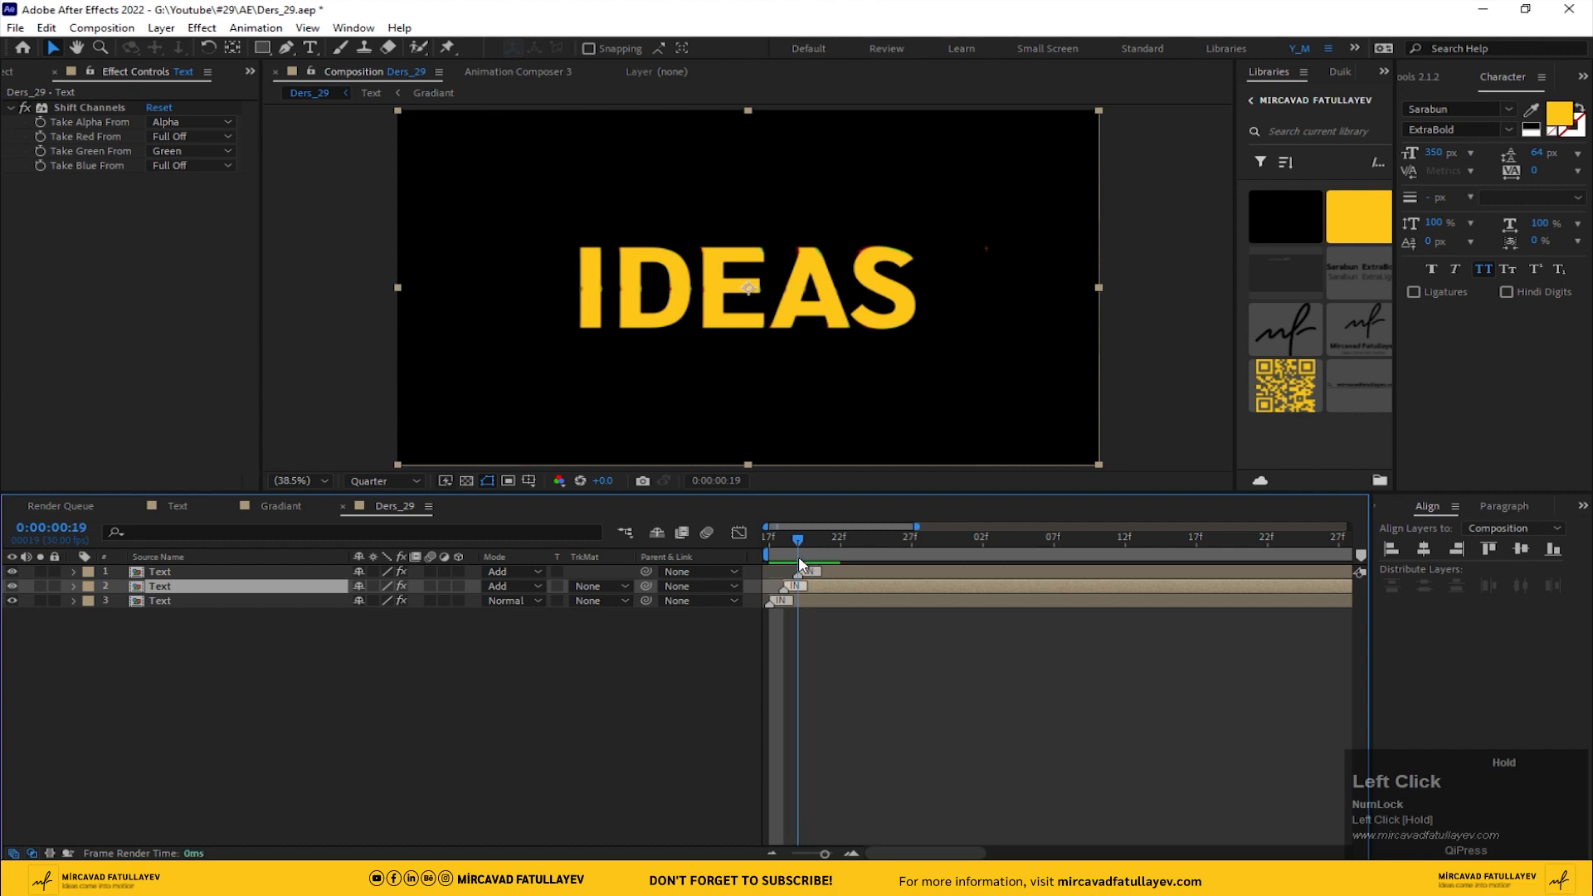
{"action": "key", "text": "b"}
{"action": "key", "text": "space"}
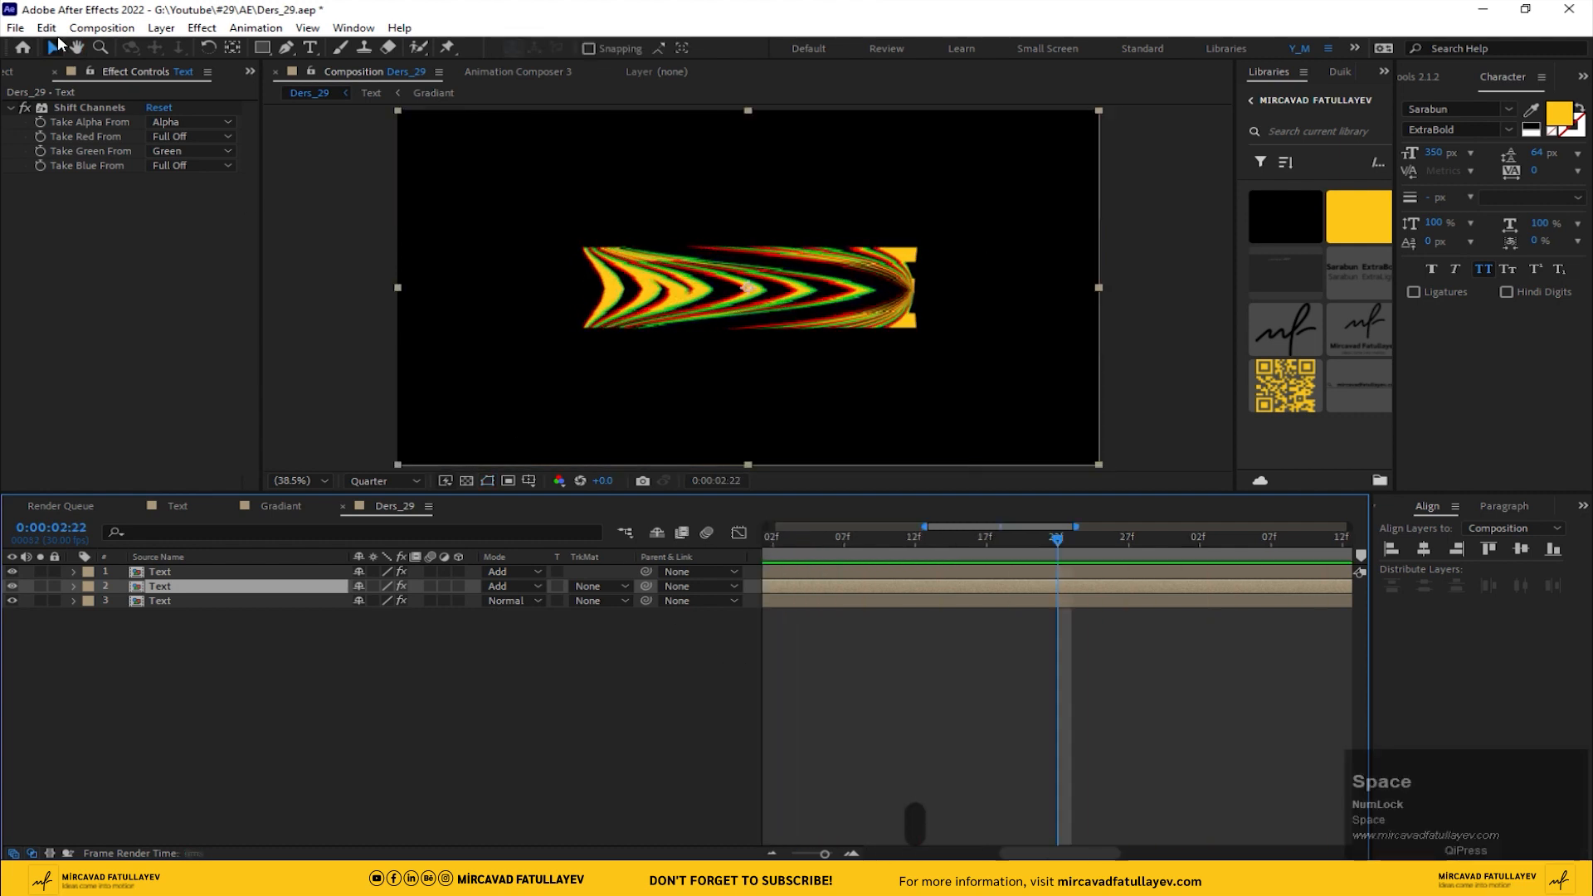
Step: Lengthen the Ders_29 composition slightly through the duration in its composition settings
{"action": "left_click", "coordinate": [102, 28]}
{"action": "left_click", "coordinate": [141, 63]}
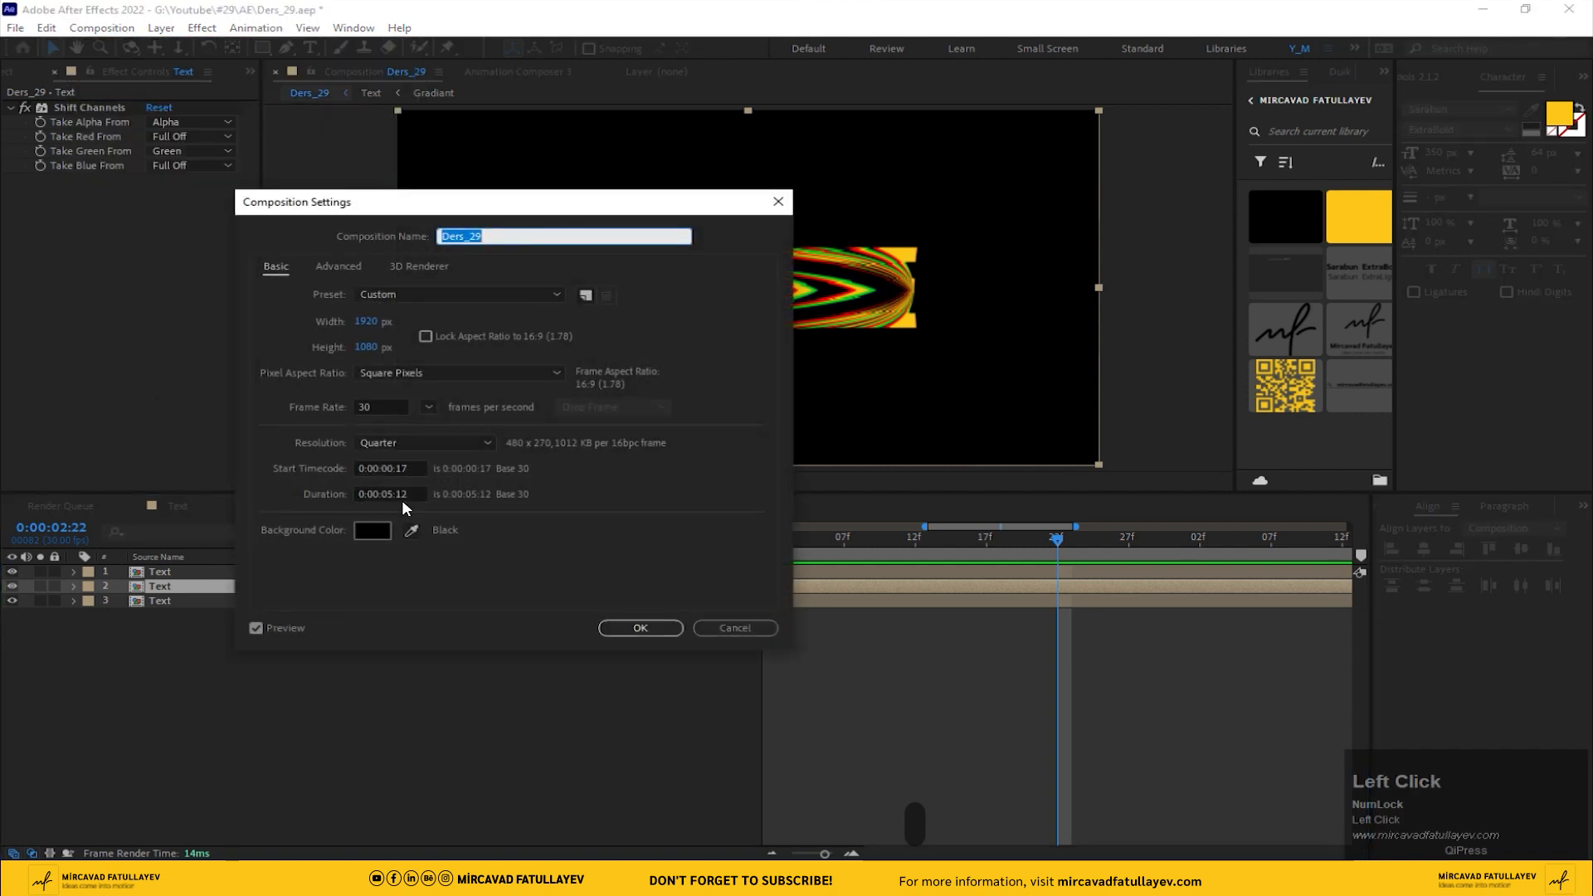
{"action": "left_click", "coordinate": [408, 493]}
{"action": "type", "text": "5"}
{"action": "key", "text": "Return"}
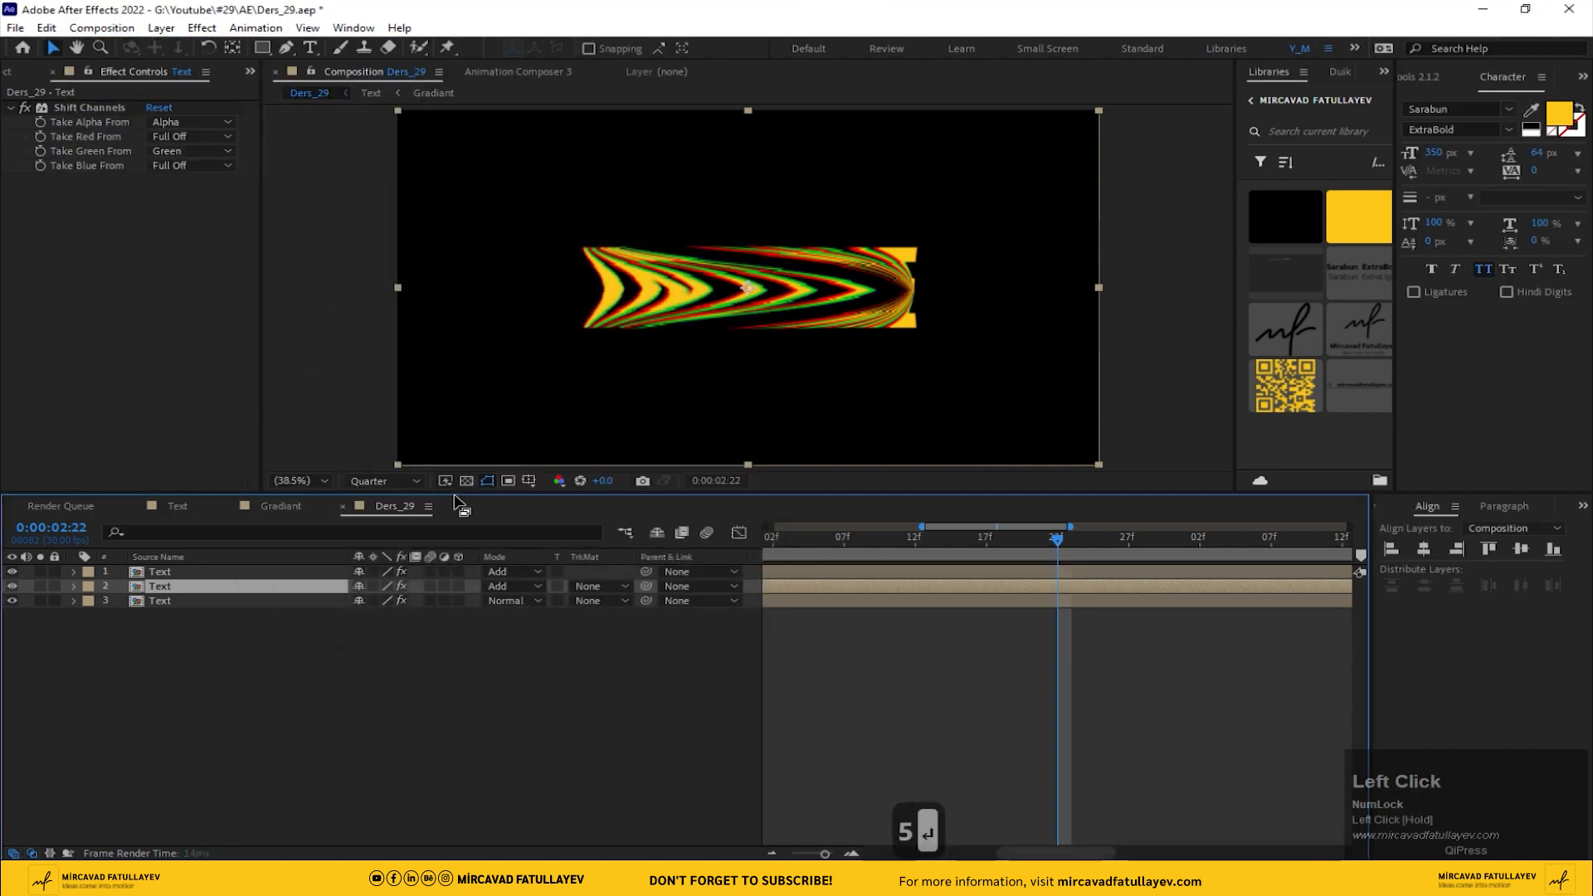
Step: End the work area at 0:00:05:28, on the bottom Text layer's OUT marker, and preview the loop
{"action": "left_click_drag", "start_coordinate": [1330, 539], "coordinate": [1253, 560]}
{"action": "key", "text": "equal"}
{"action": "key", "text": "equal"}
{"action": "key", "text": "equal"}
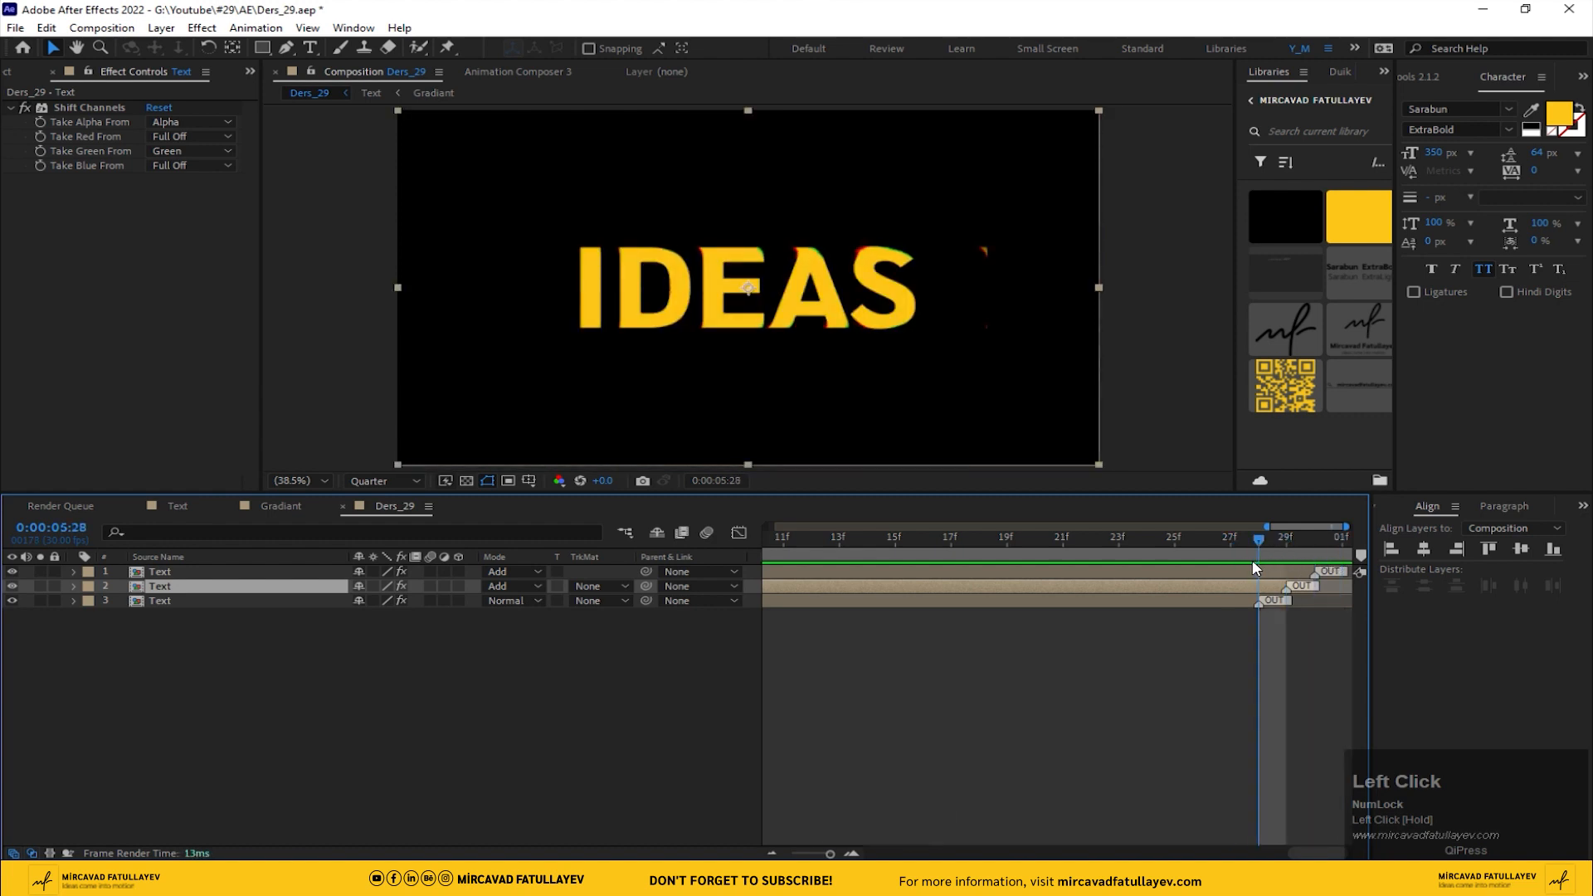
{"action": "key", "text": "n"}
{"action": "key", "text": "minus"}
{"action": "key", "text": "minus"}
{"action": "key", "text": "minus"}
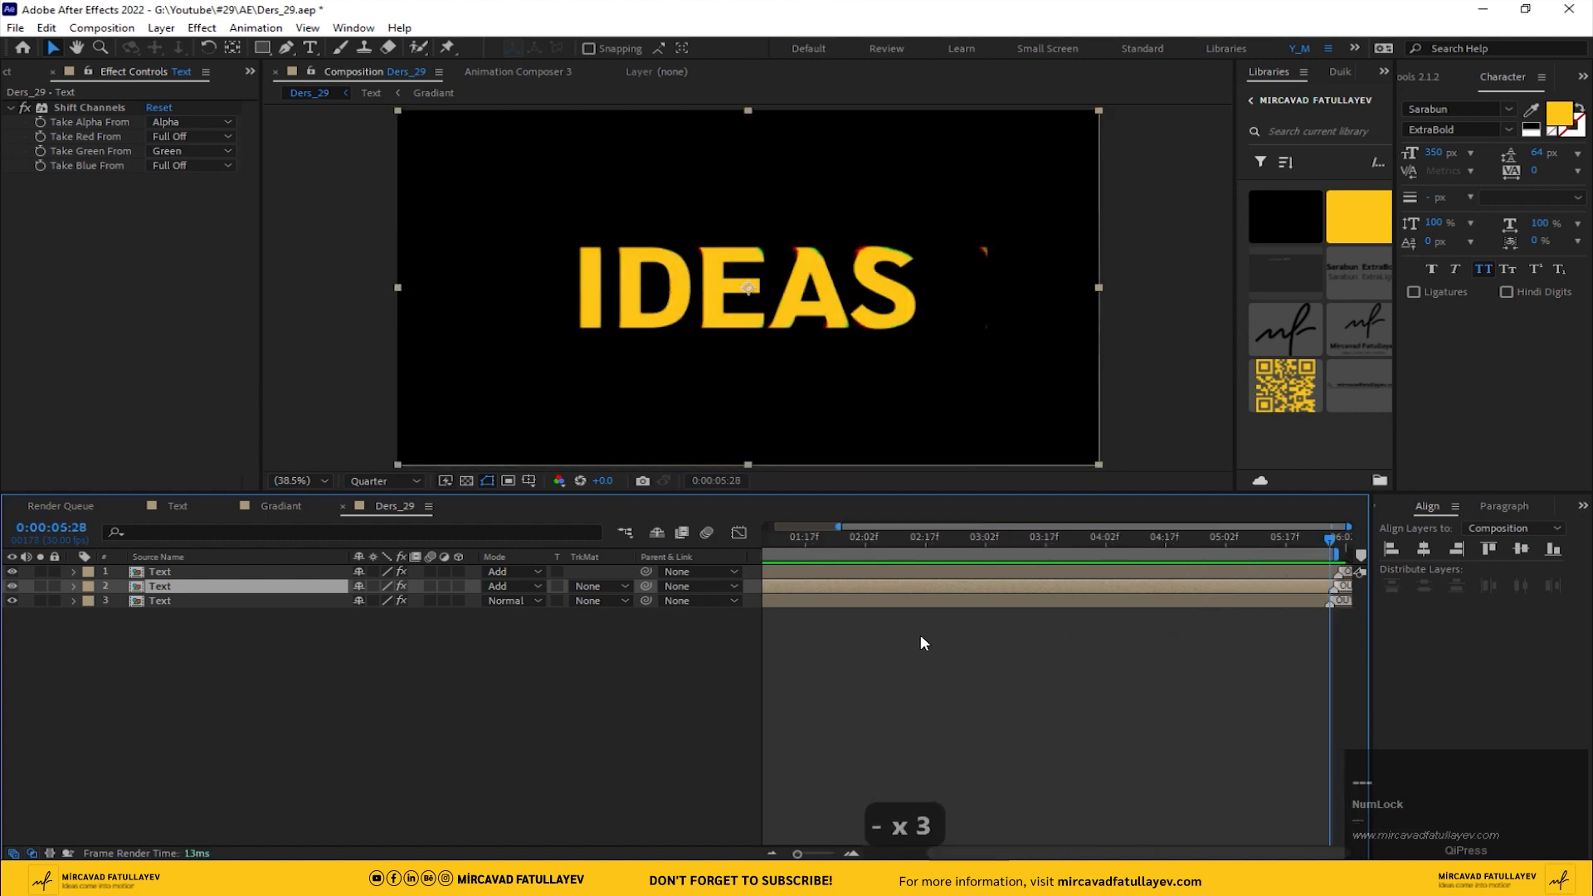
{"action": "key", "text": "space"}
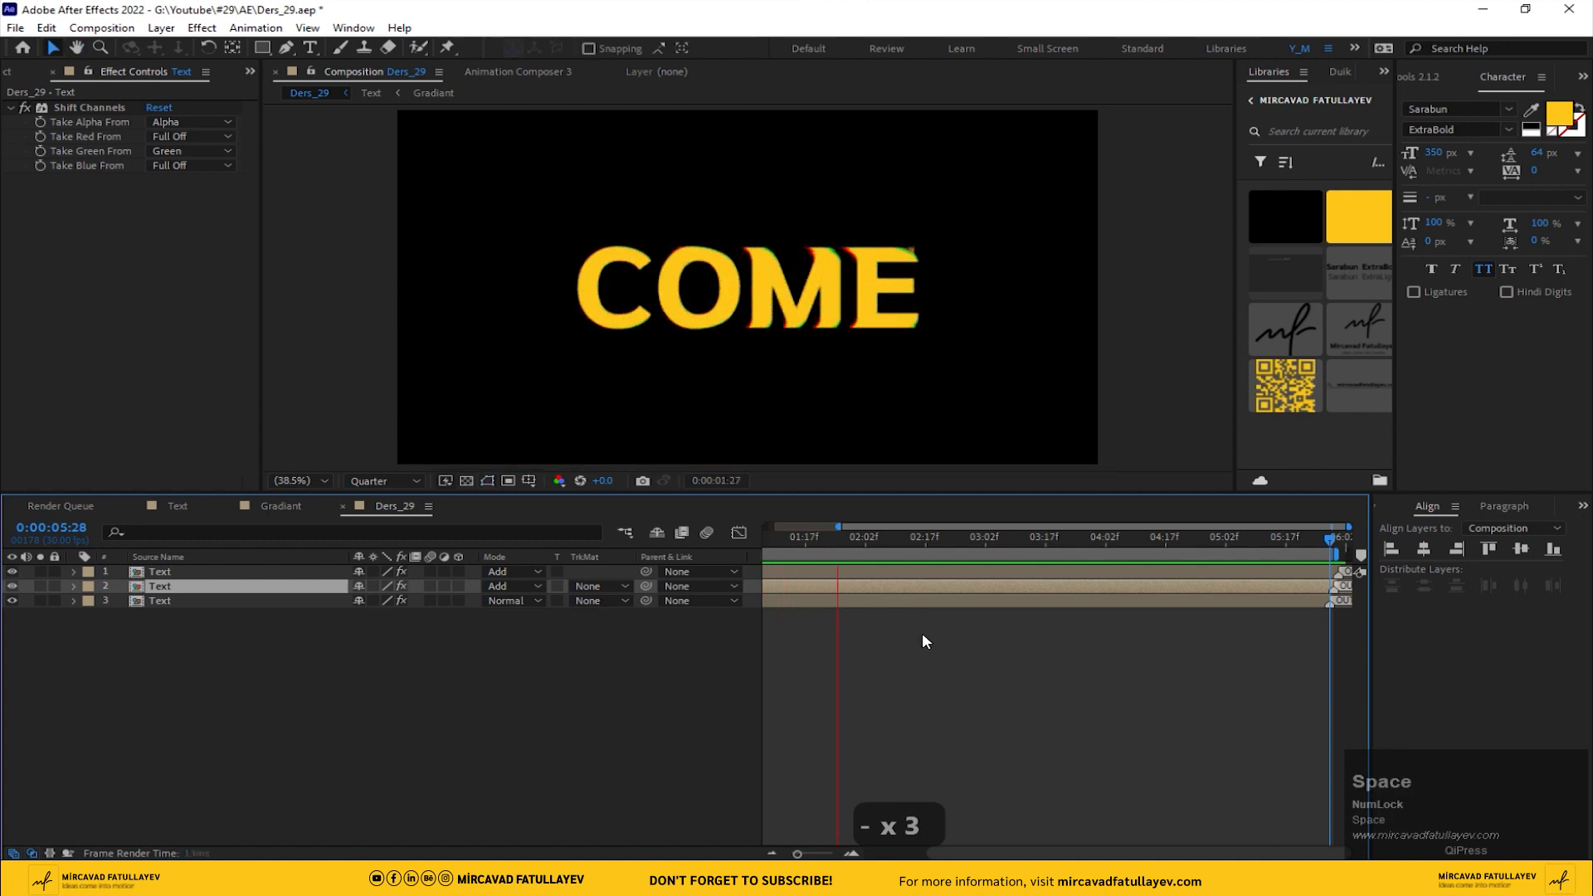
{"action": "key", "text": "minus"}
{"action": "key", "text": "minus"}
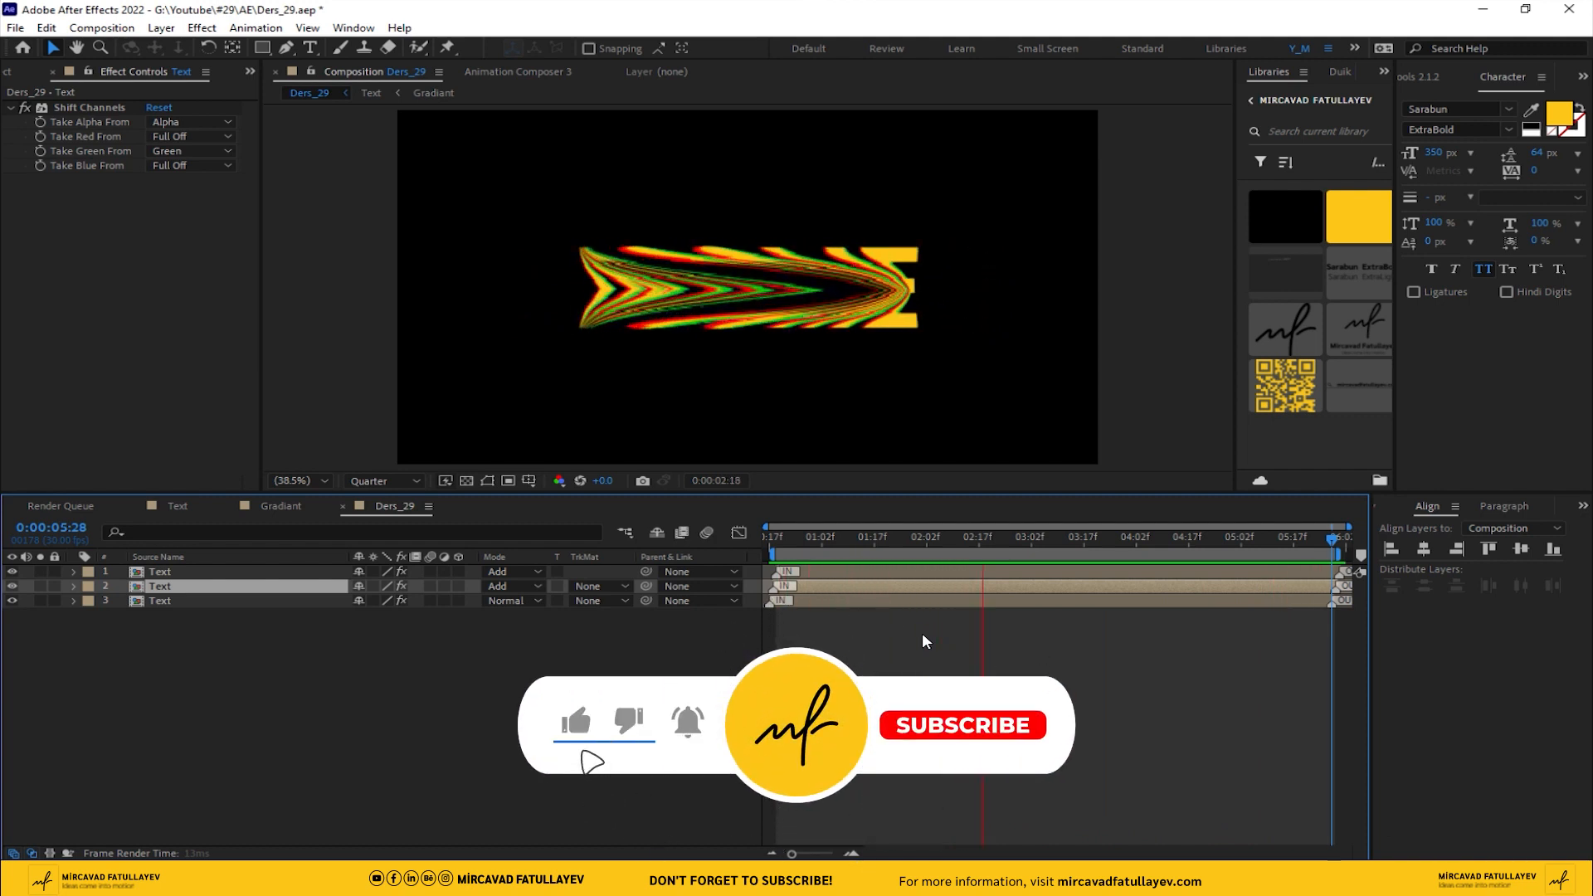
Step: Add a new adjustment layer at the top of Ders_29 and name it noise
{"action": "left_click", "coordinate": [923, 634]}
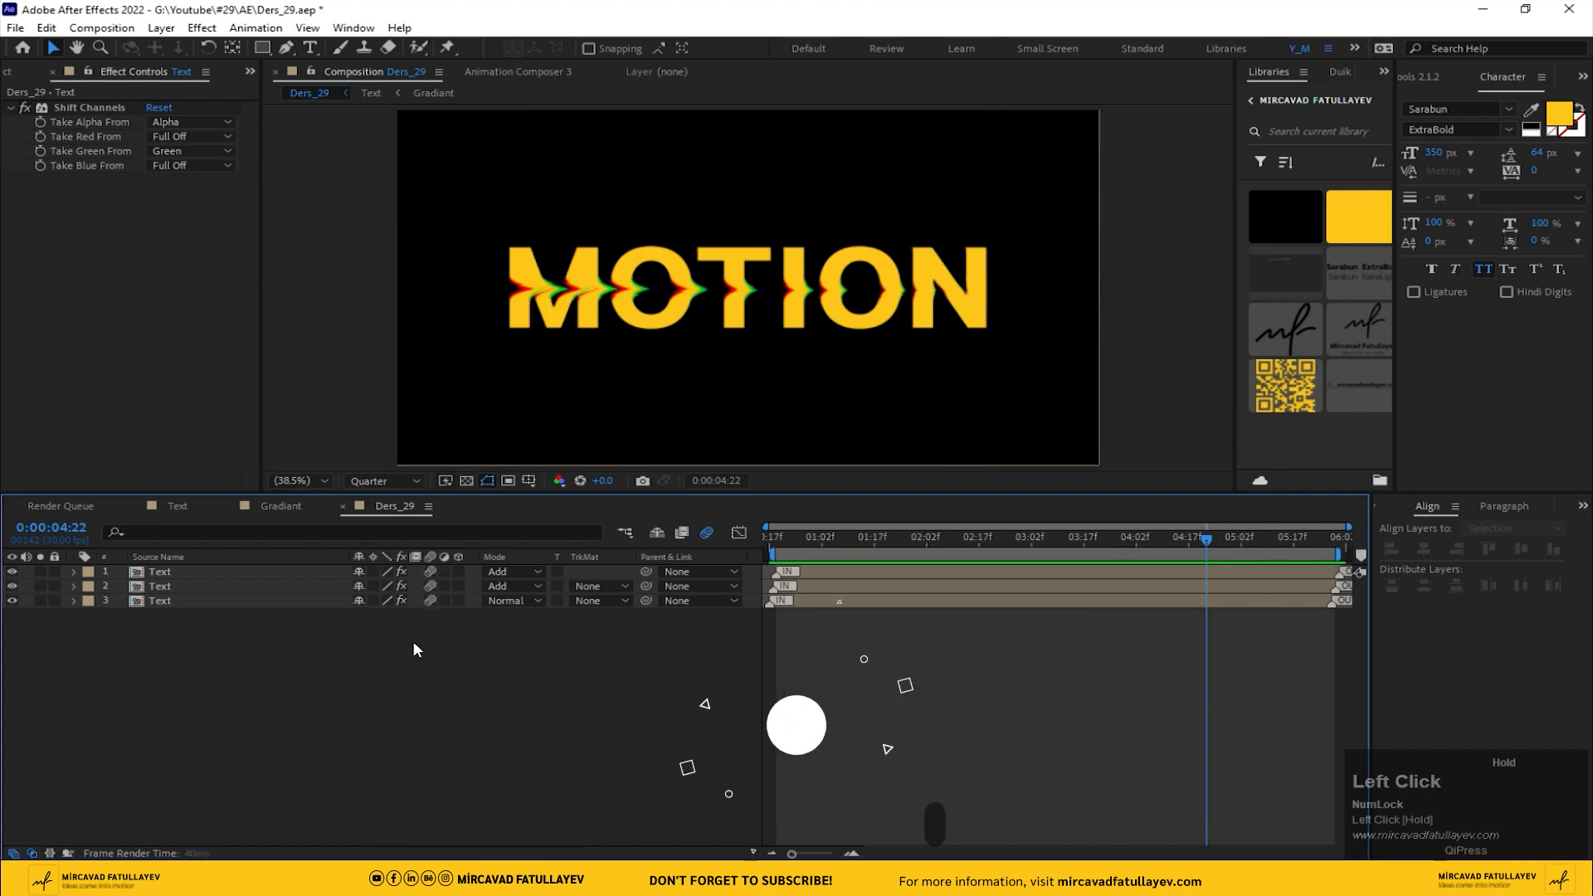
{"action": "right_click", "coordinate": [300, 651]}
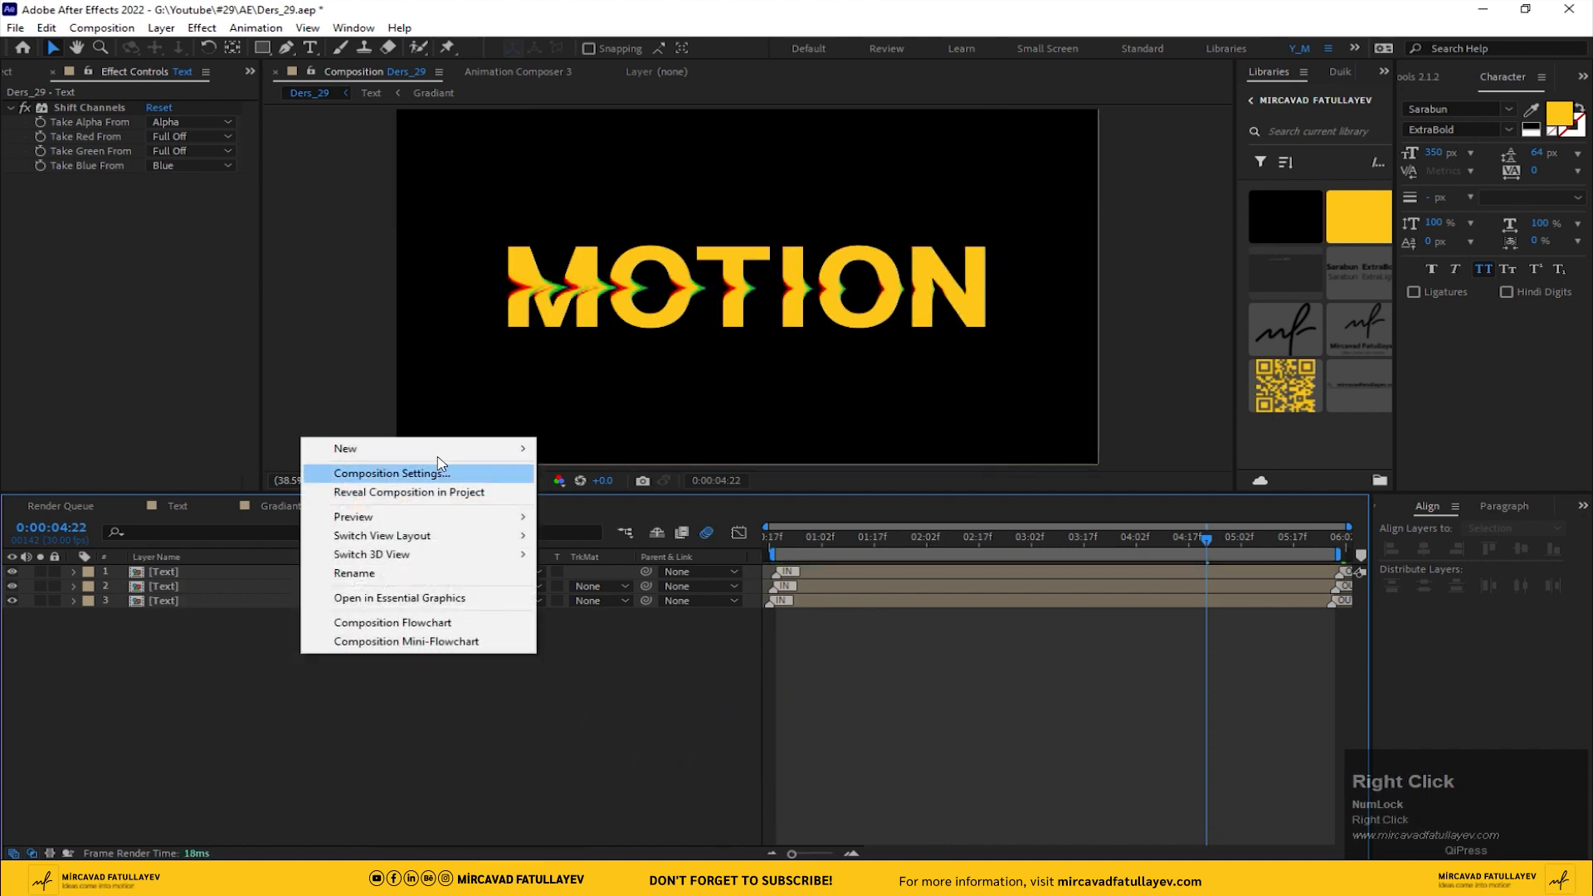
{"action": "mouse_move", "coordinate": [432, 449]}
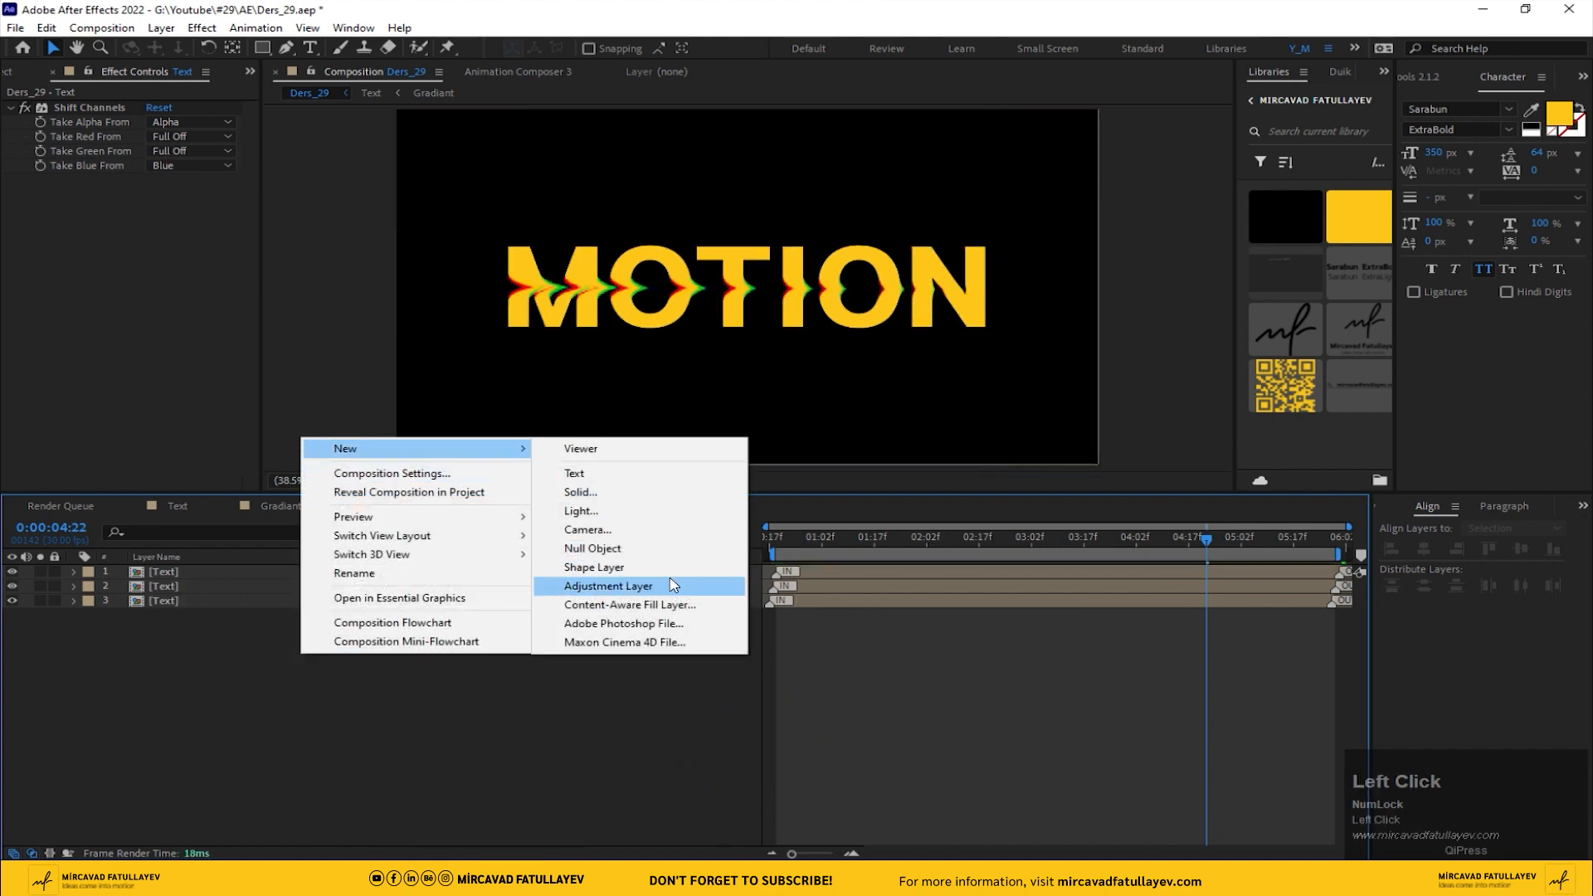
{"action": "left_click", "coordinate": [821, 582]}
{"action": "key", "text": "Return"}
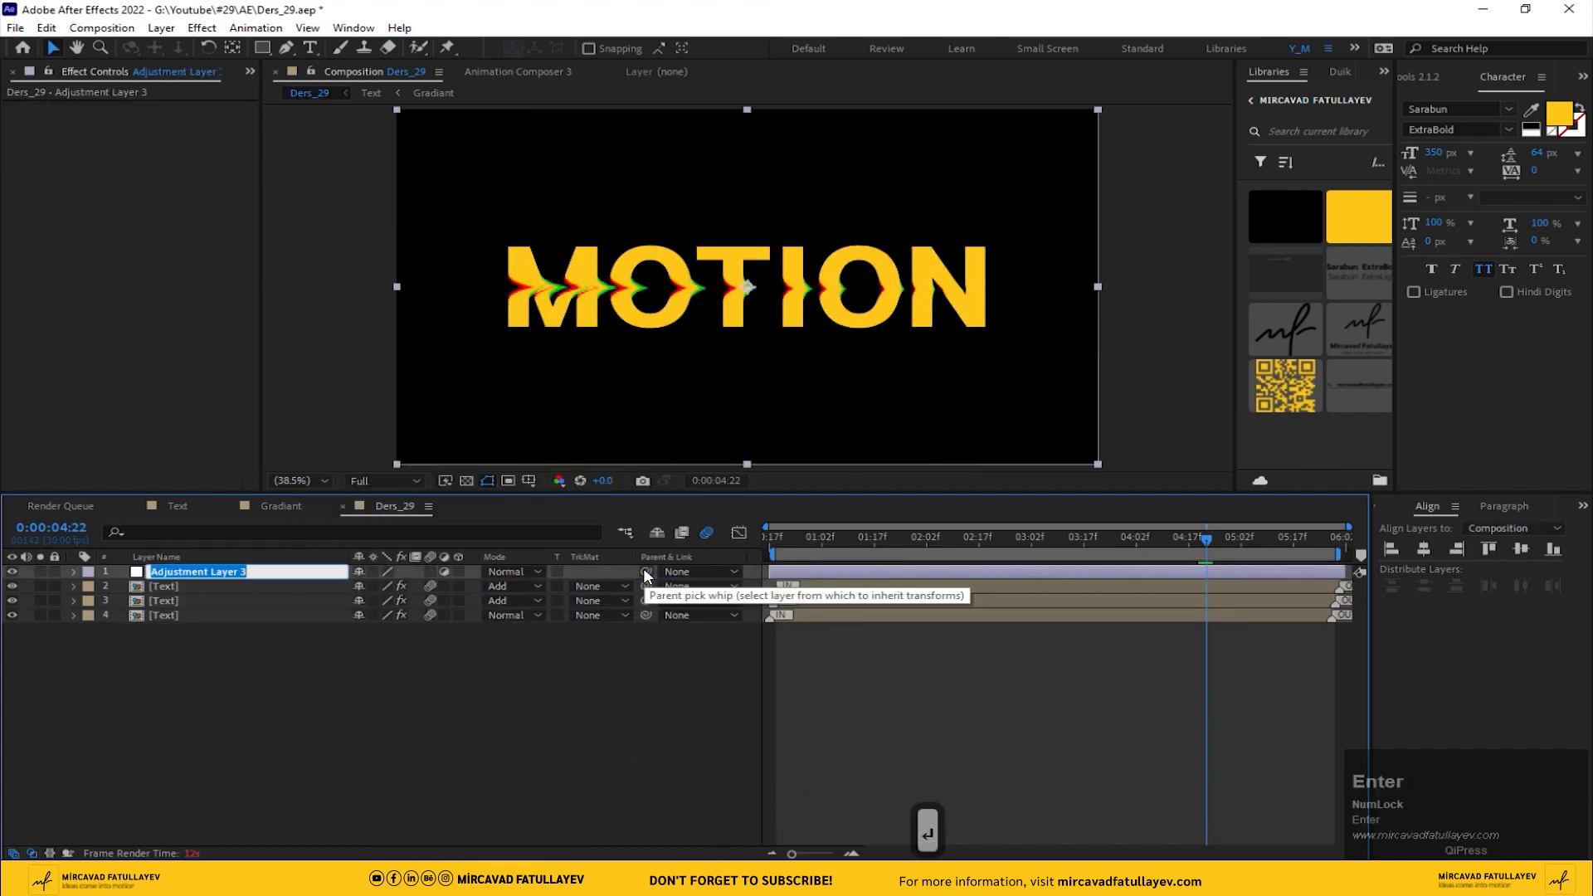
{"action": "type", "text": "noise"}
{"action": "key", "text": "Return"}
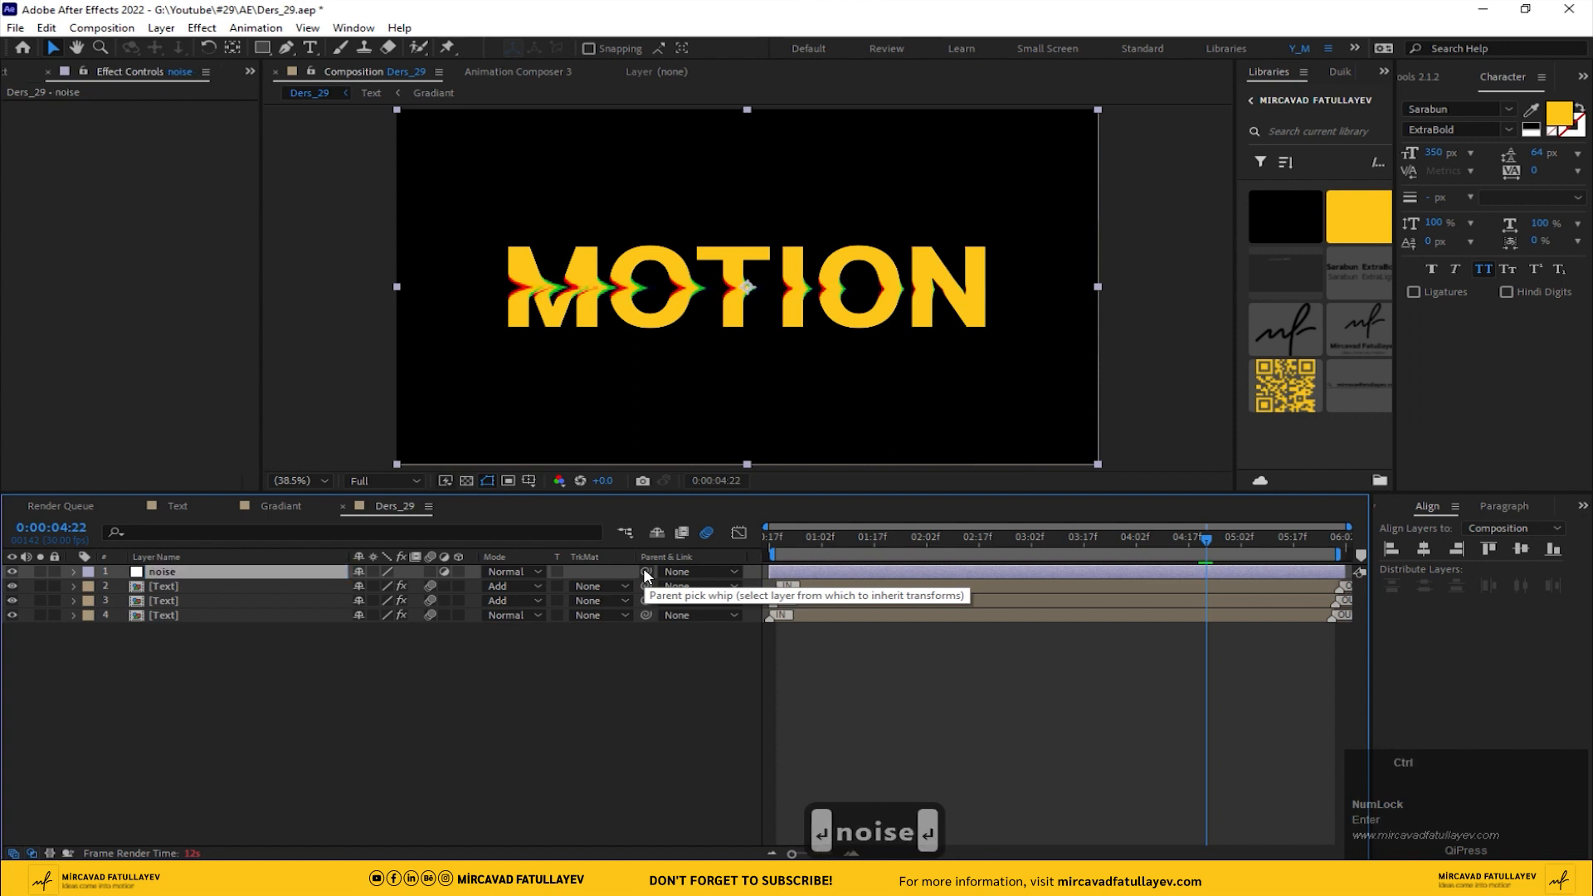
Step: Apply the Noise effect to the noise layer and set the Amount of Noise to 15%
{"action": "key", "text": "ctrl+space"}
{"action": "type", "text": "noi"}
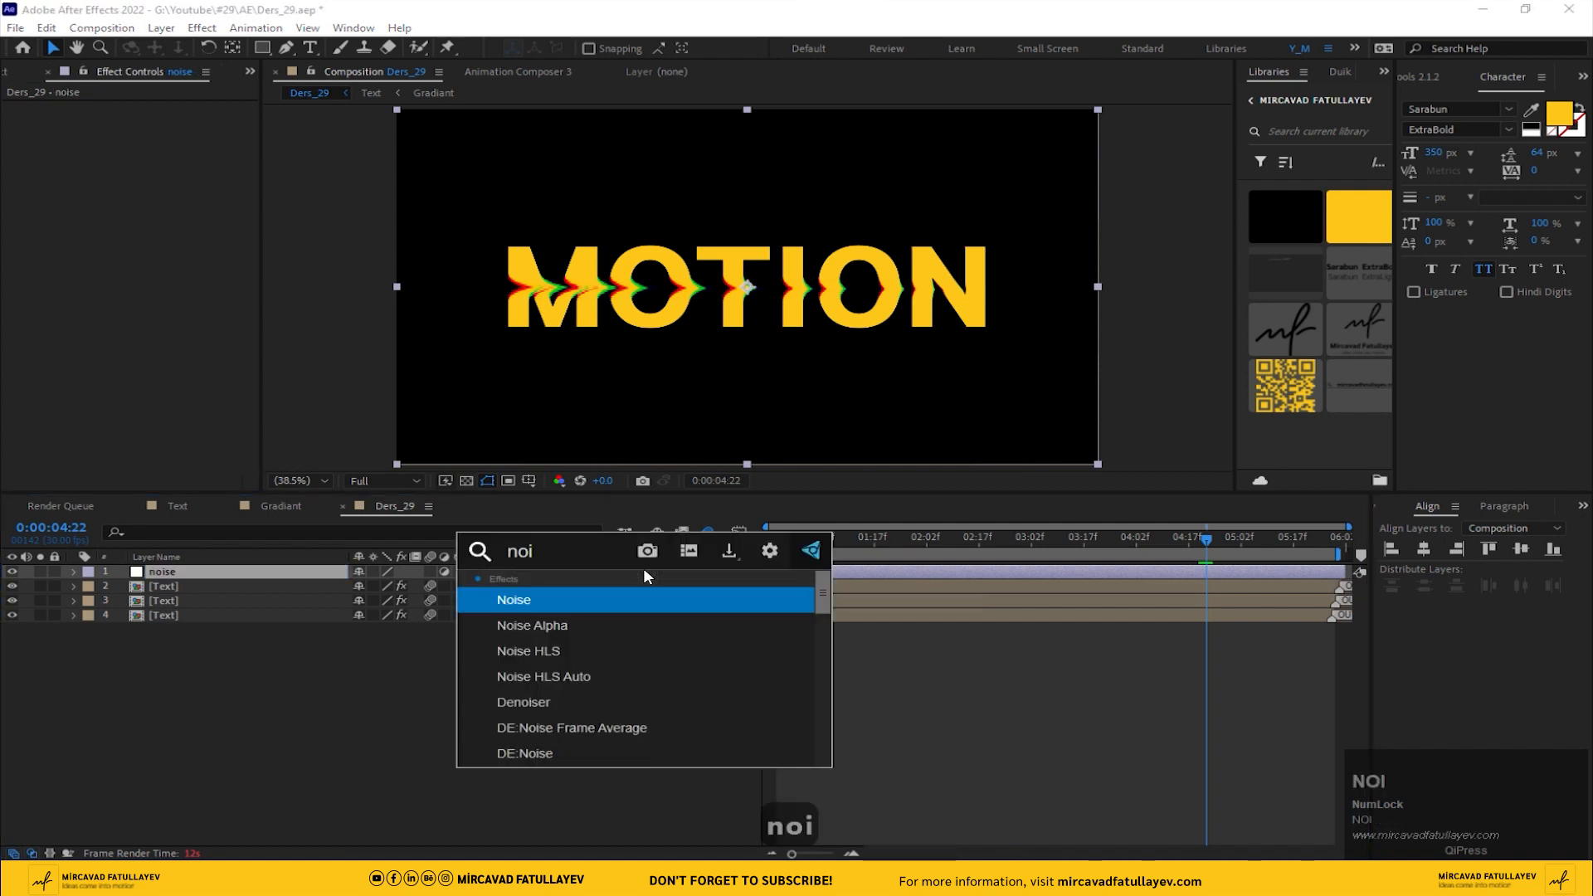
{"action": "key", "text": "Return"}
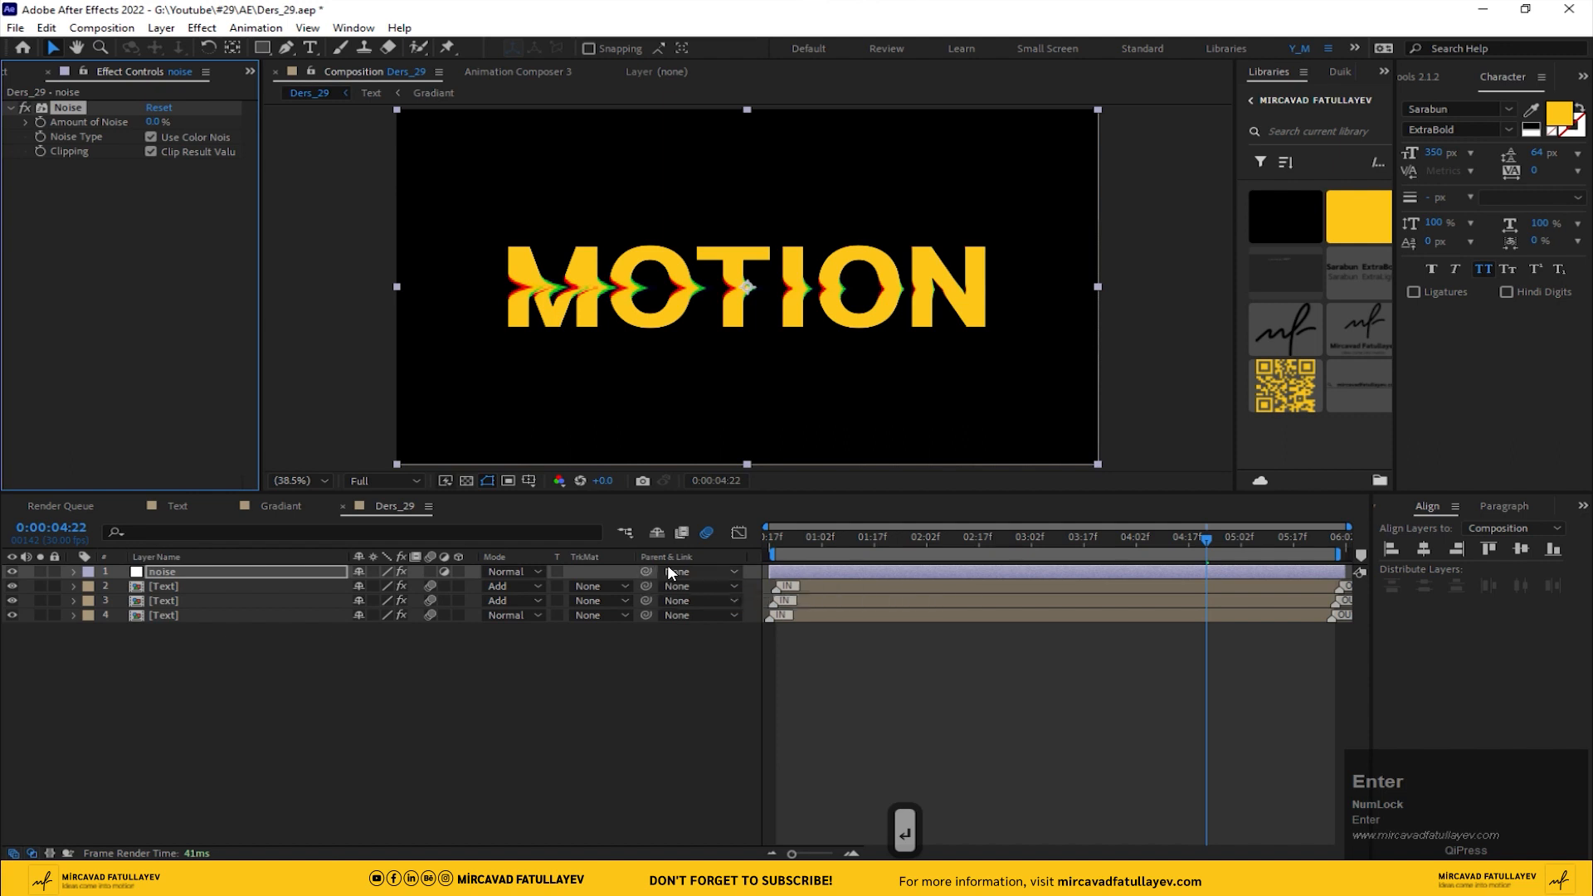
{"action": "scroll", "coordinate": [592, 309], "scroll_direction": "up", "scroll_amount": 3}
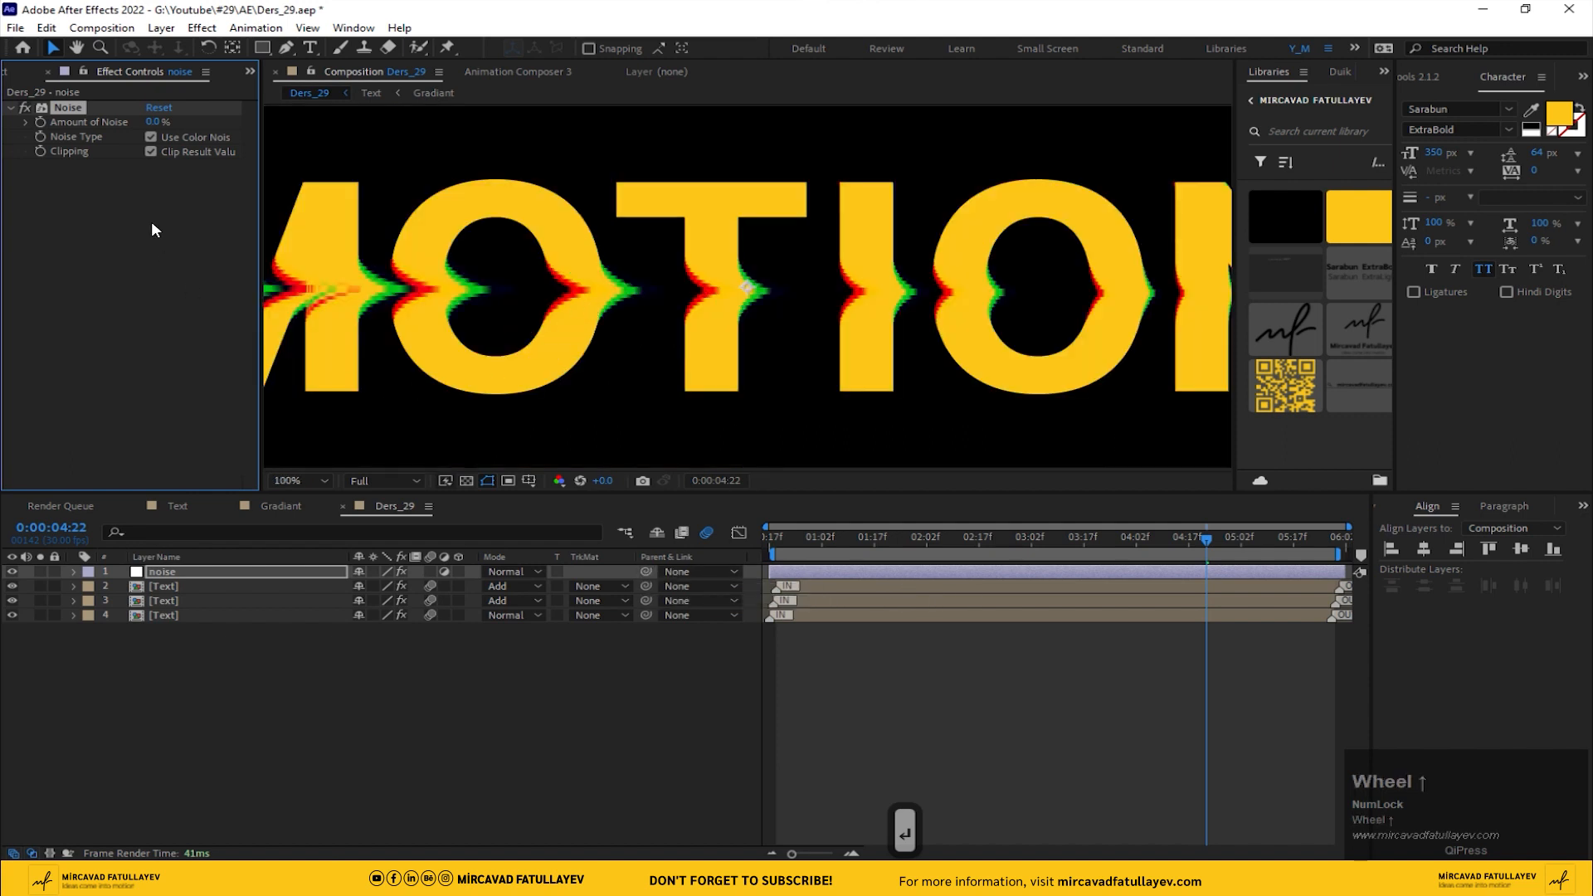
{"action": "left_click", "coordinate": [154, 122]}
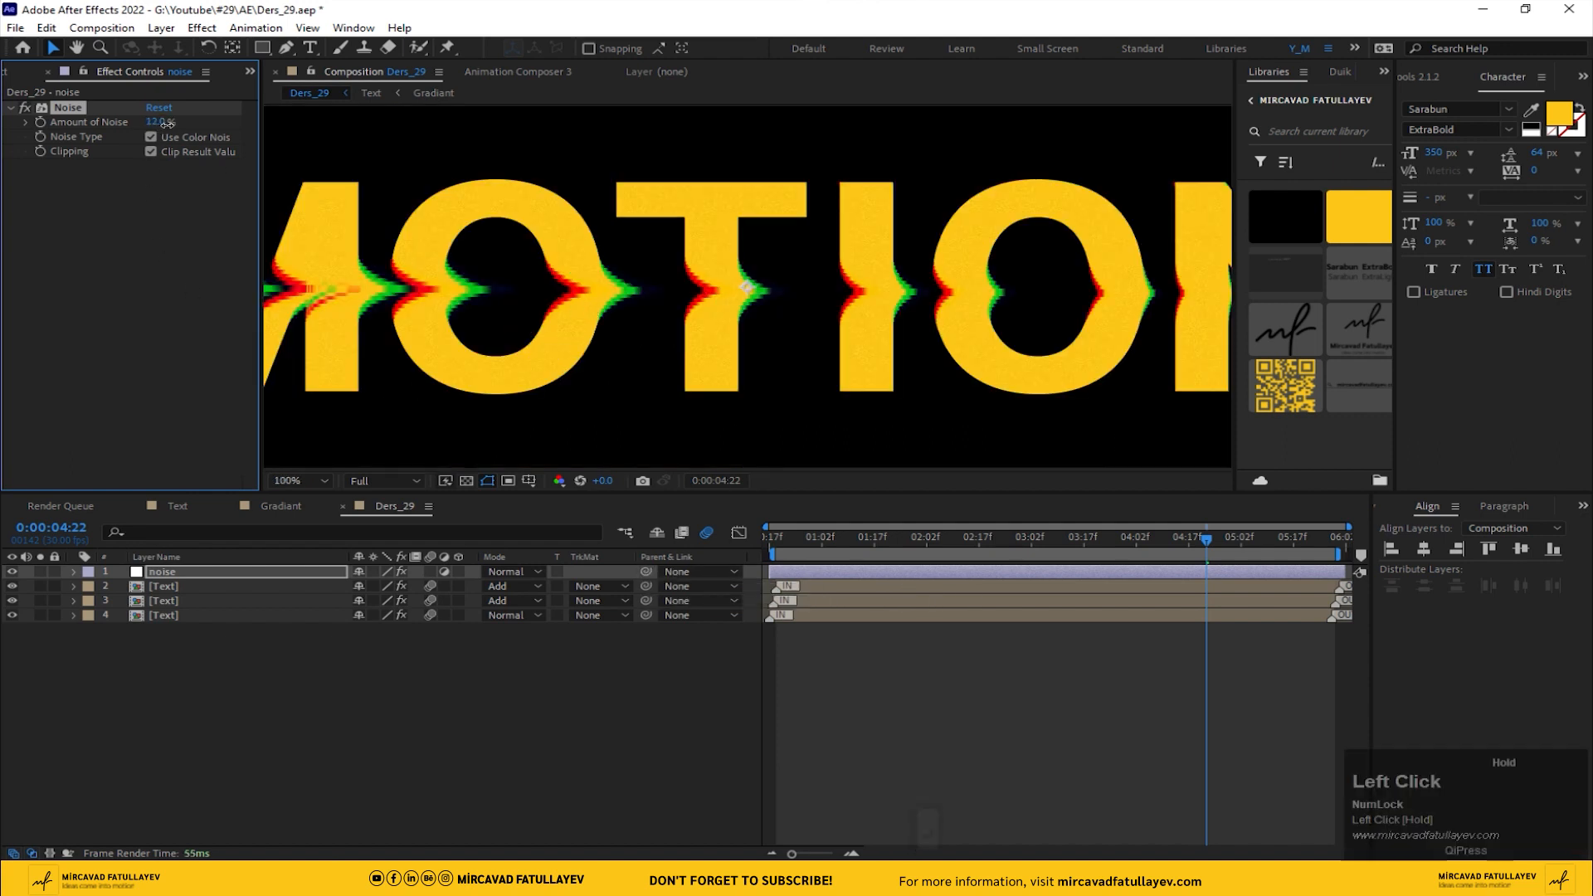
{"action": "scroll", "coordinate": [522, 203], "scroll_direction": "up", "scroll_amount": 2}
{"action": "left_click_drag", "start_coordinate": [528, 229], "coordinate": [705, 348]}
{"action": "left_click", "coordinate": [160, 122]}
{"action": "type", "text": "15"}
{"action": "key", "text": "Return"}
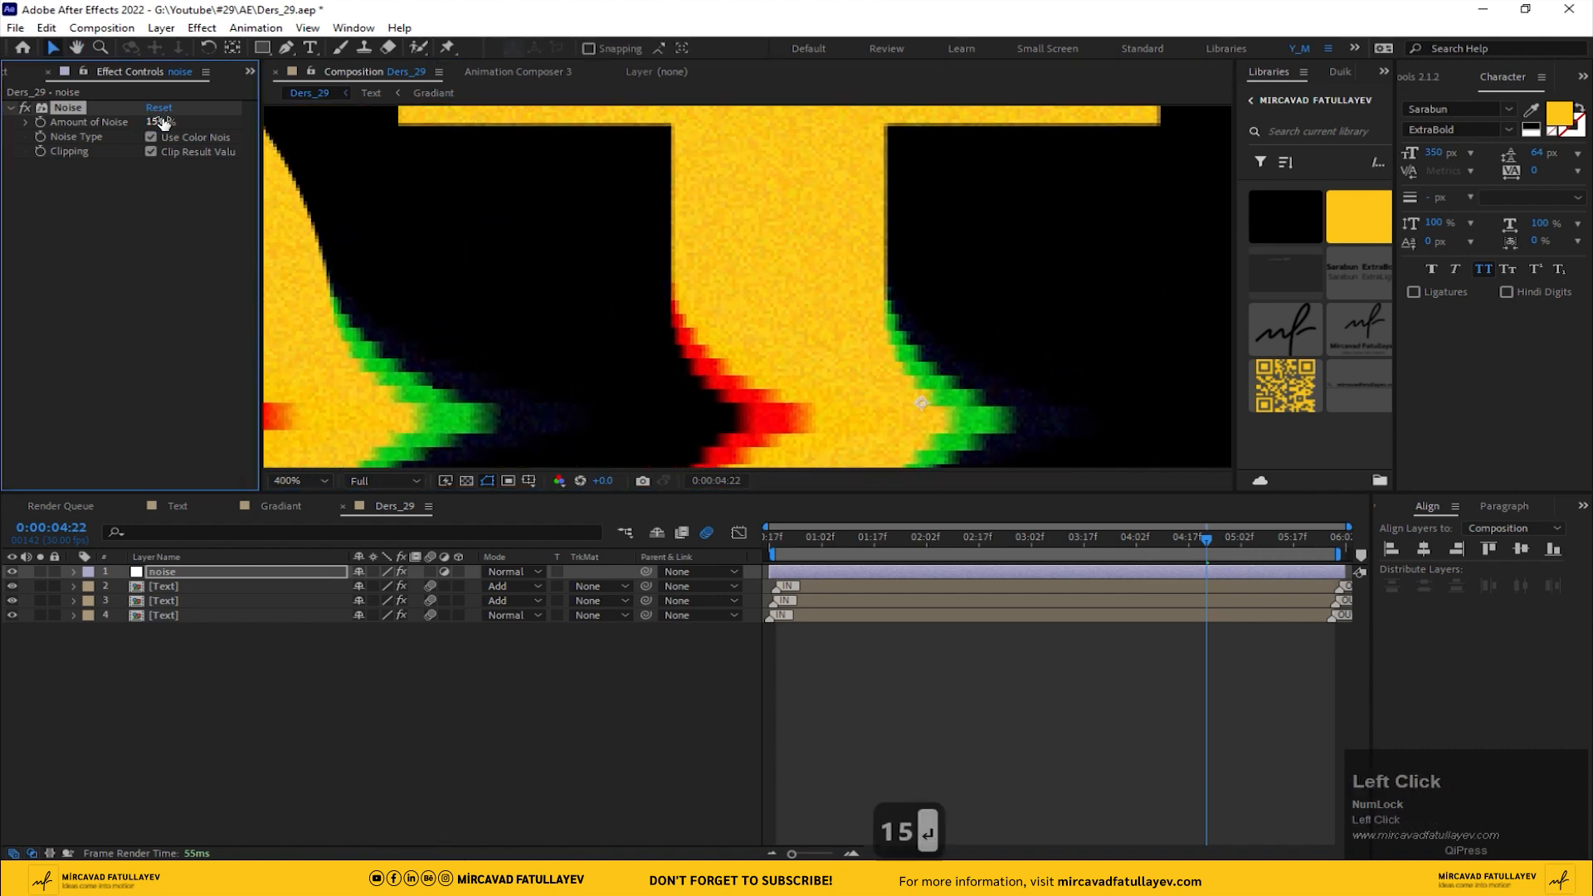
Step: Fit the composition in the viewer, return the playhead to 0:00:00:19 and save the project
{"action": "left_click", "coordinate": [282, 479]}
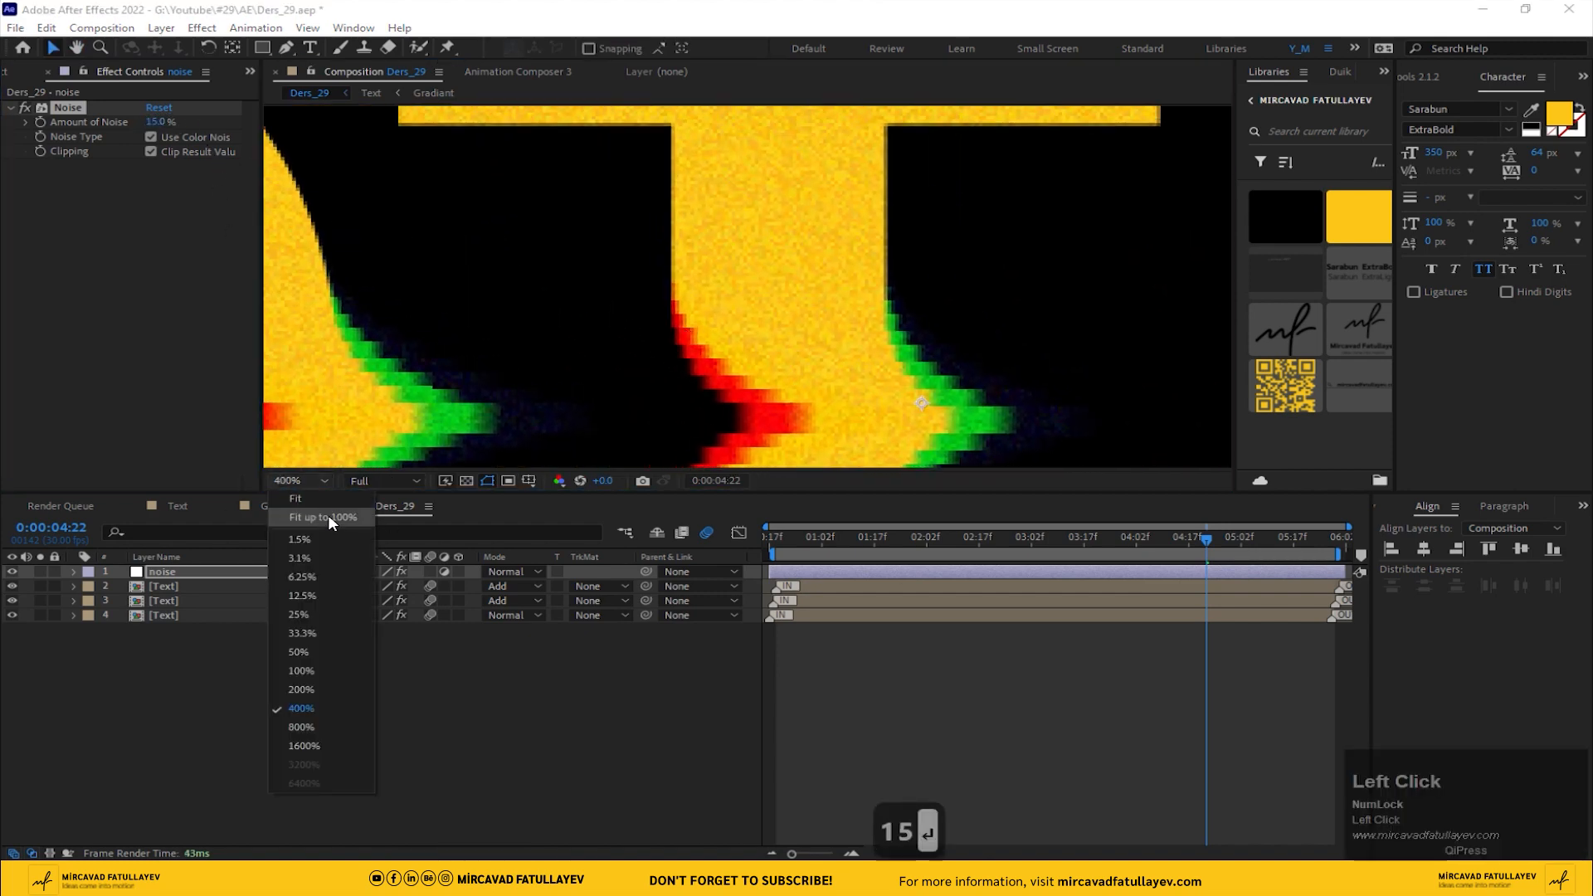
{"action": "left_click", "coordinate": [325, 550]}
{"action": "key", "text": "space"}
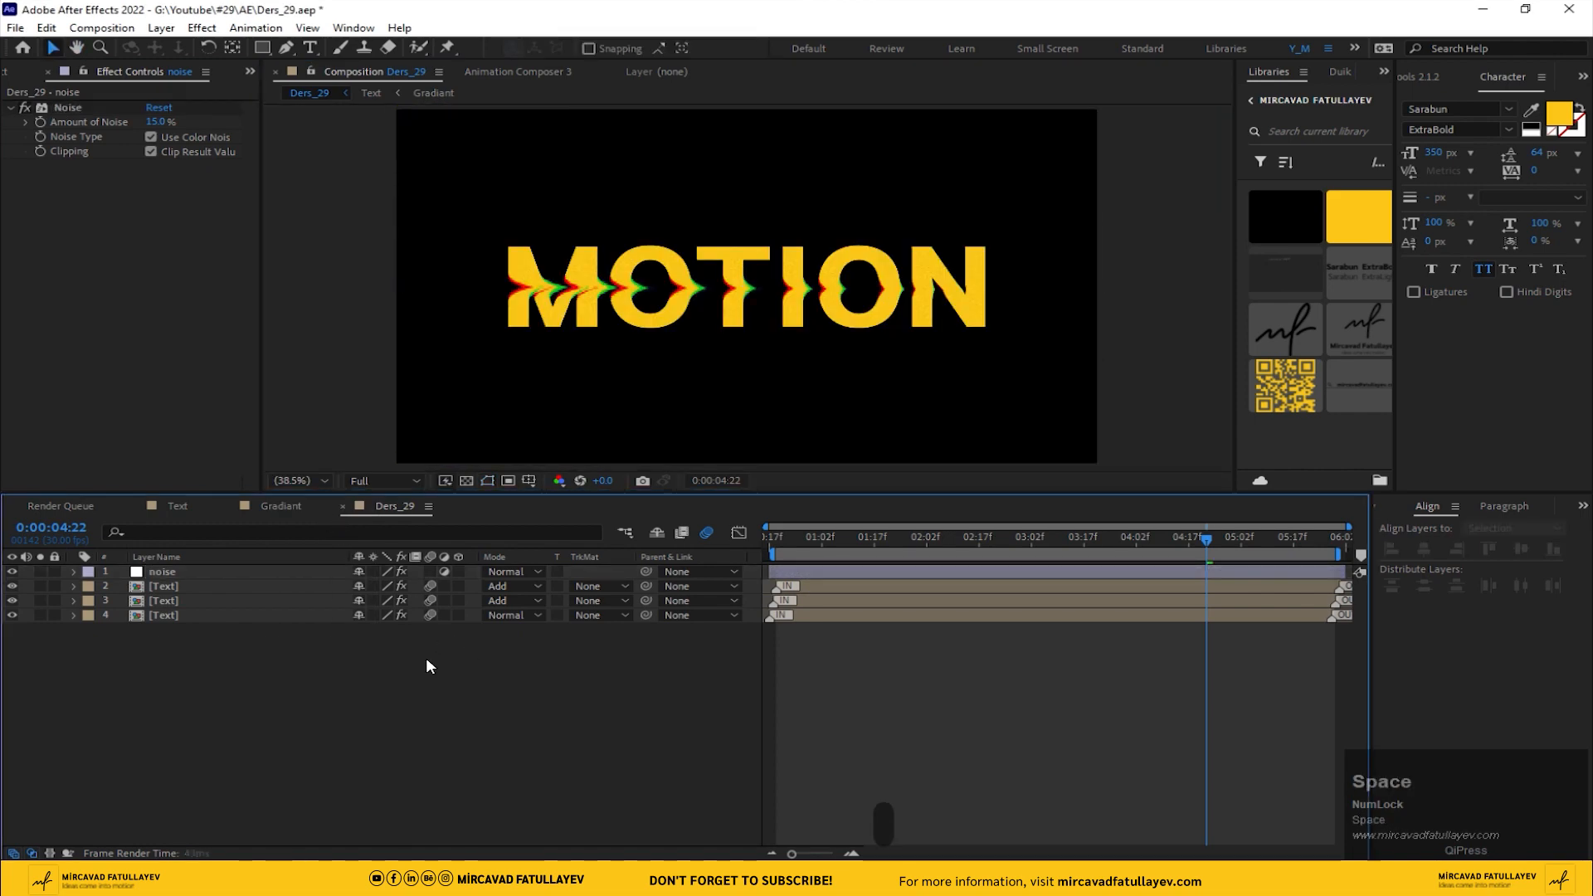
{"action": "left_click_drag", "start_coordinate": [783, 537], "coordinate": [775, 541]}
{"action": "key", "text": "ctrl+s"}
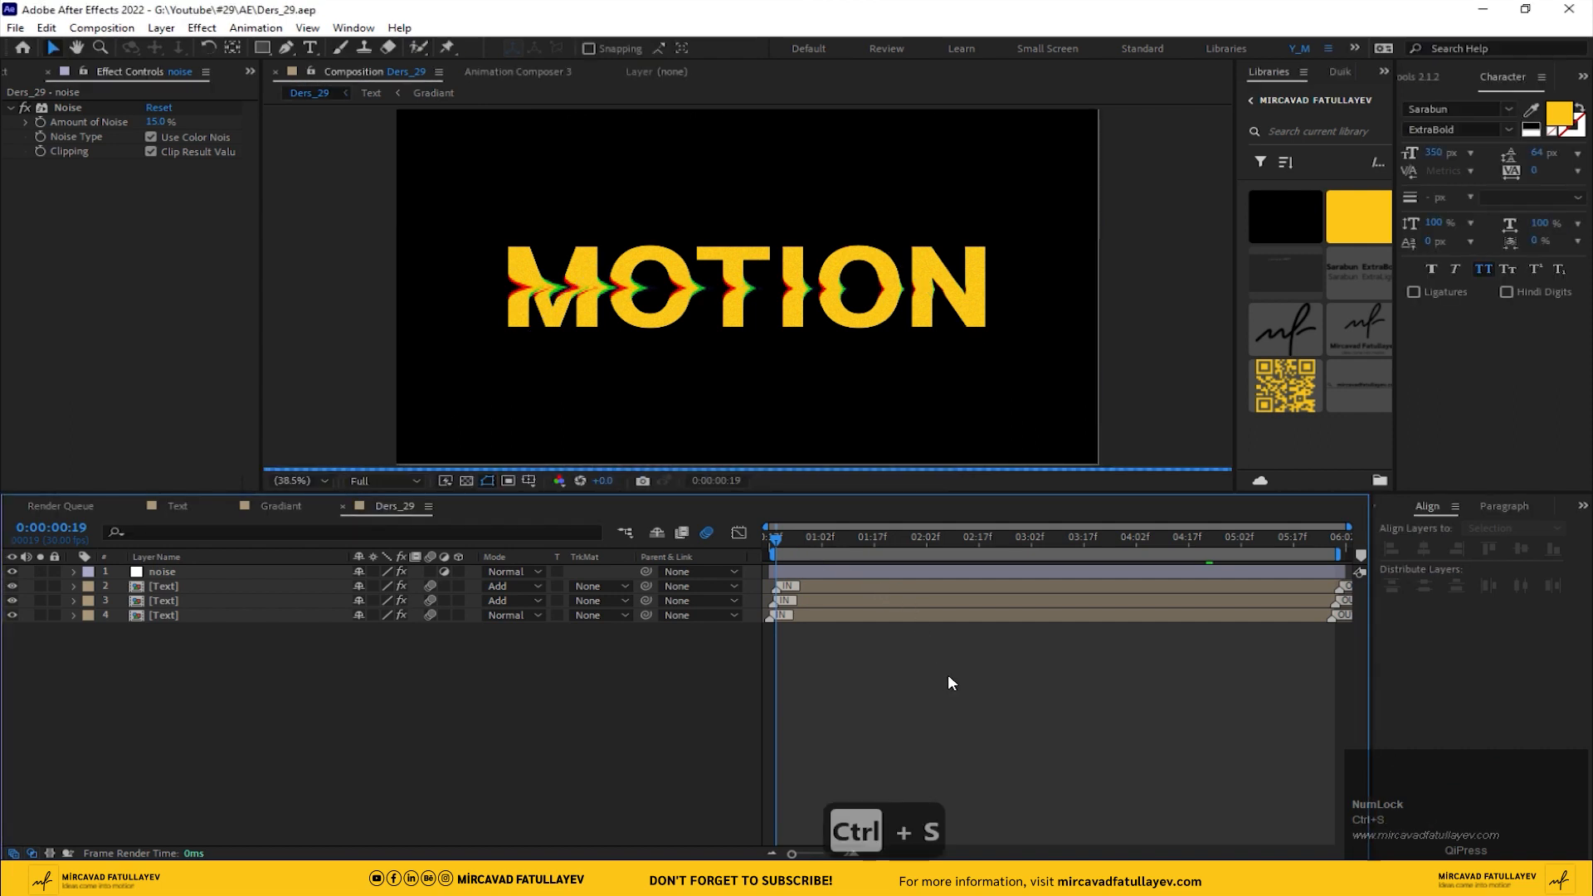
Step: Trim the Ders_29 composition to its work area and preview the loop
{"action": "right_click", "coordinate": [973, 551]}
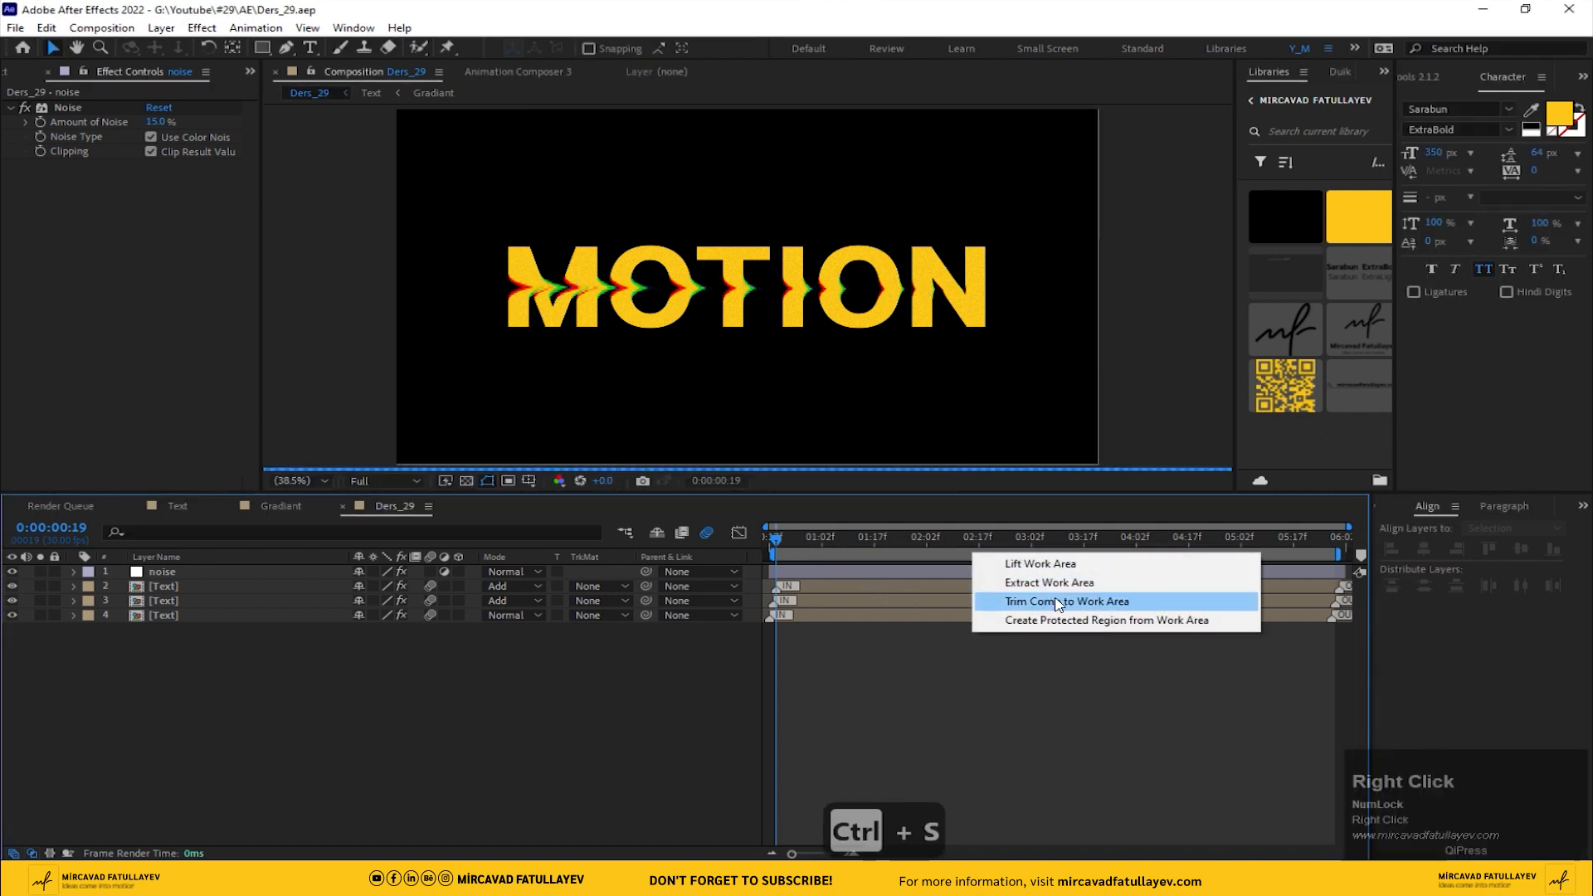
{"action": "left_click", "coordinate": [1056, 600]}
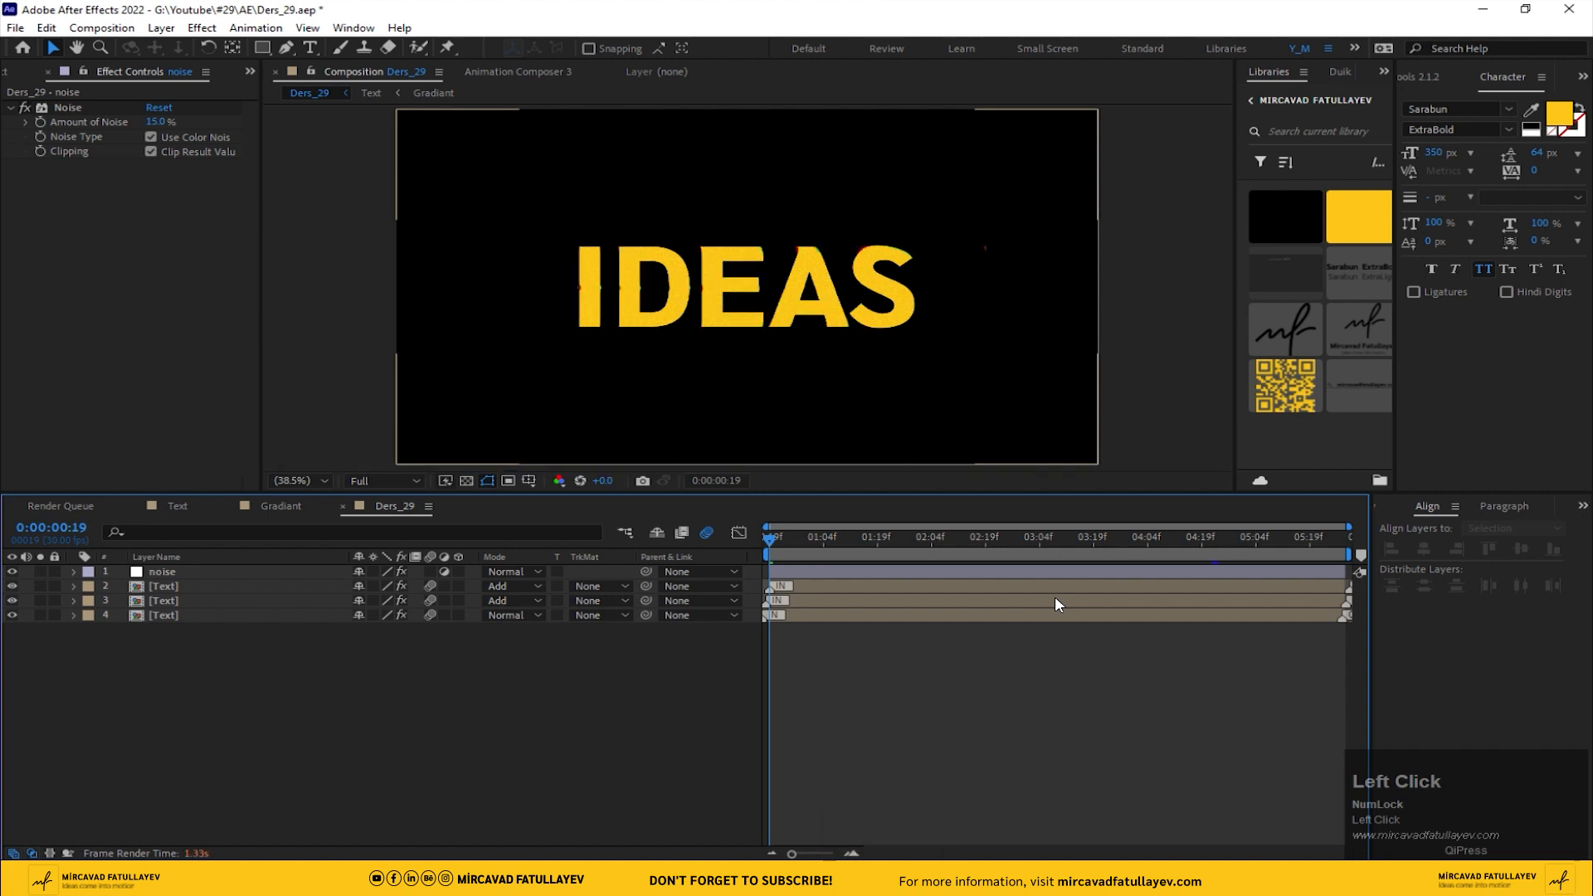
{"action": "key", "text": "space"}
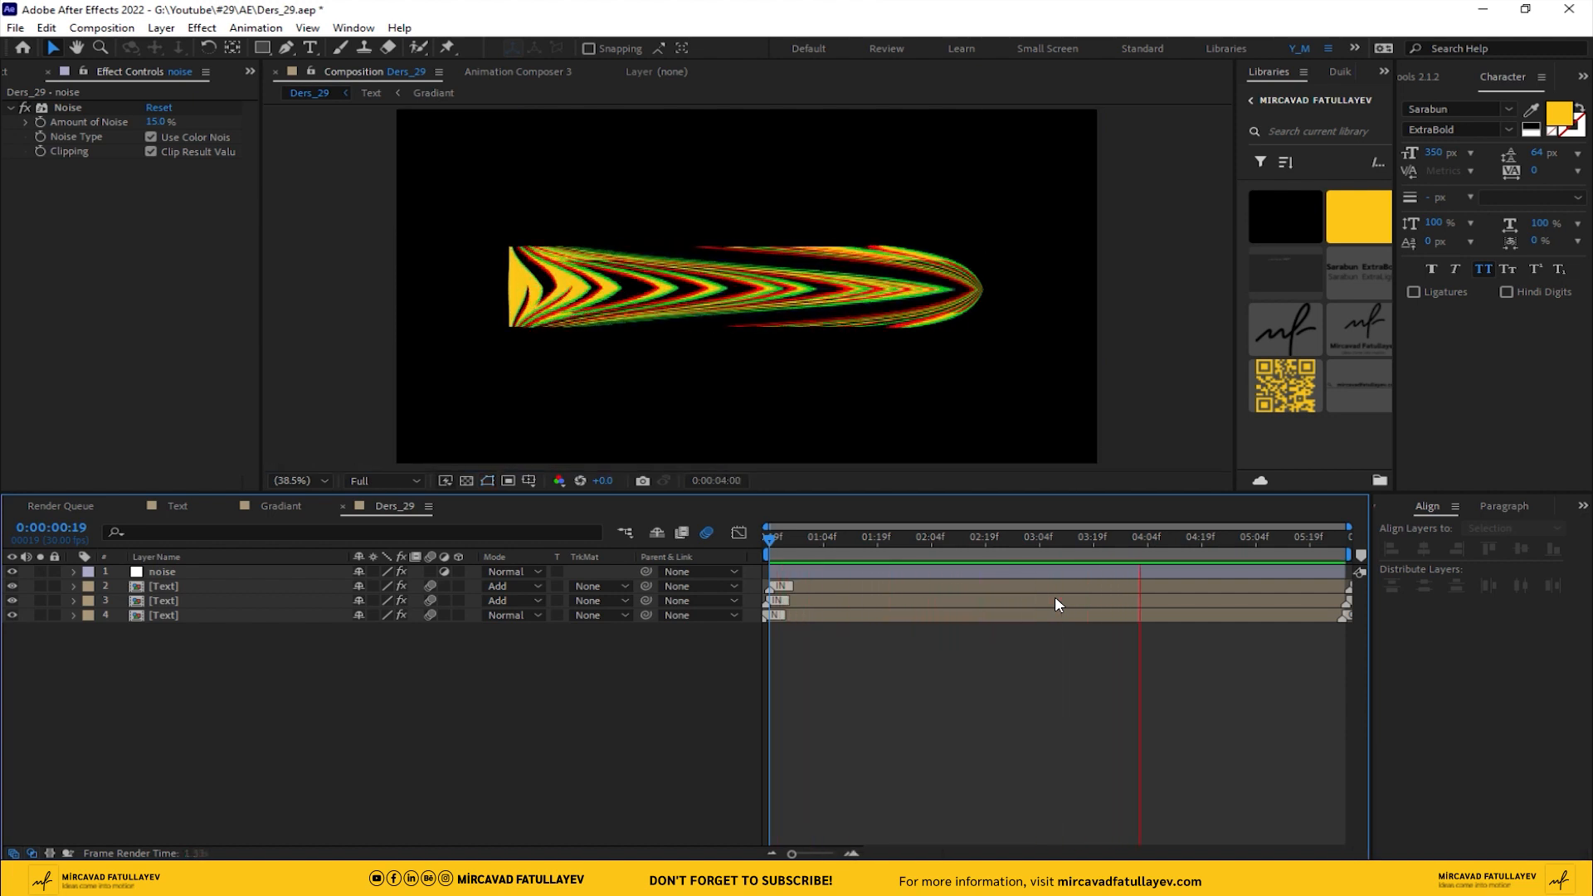
{"action": "key", "text": "space"}
Step: Open the Text composition and hide its time adjustment layer to show the undistorted words
{"action": "left_click", "coordinate": [179, 504]}
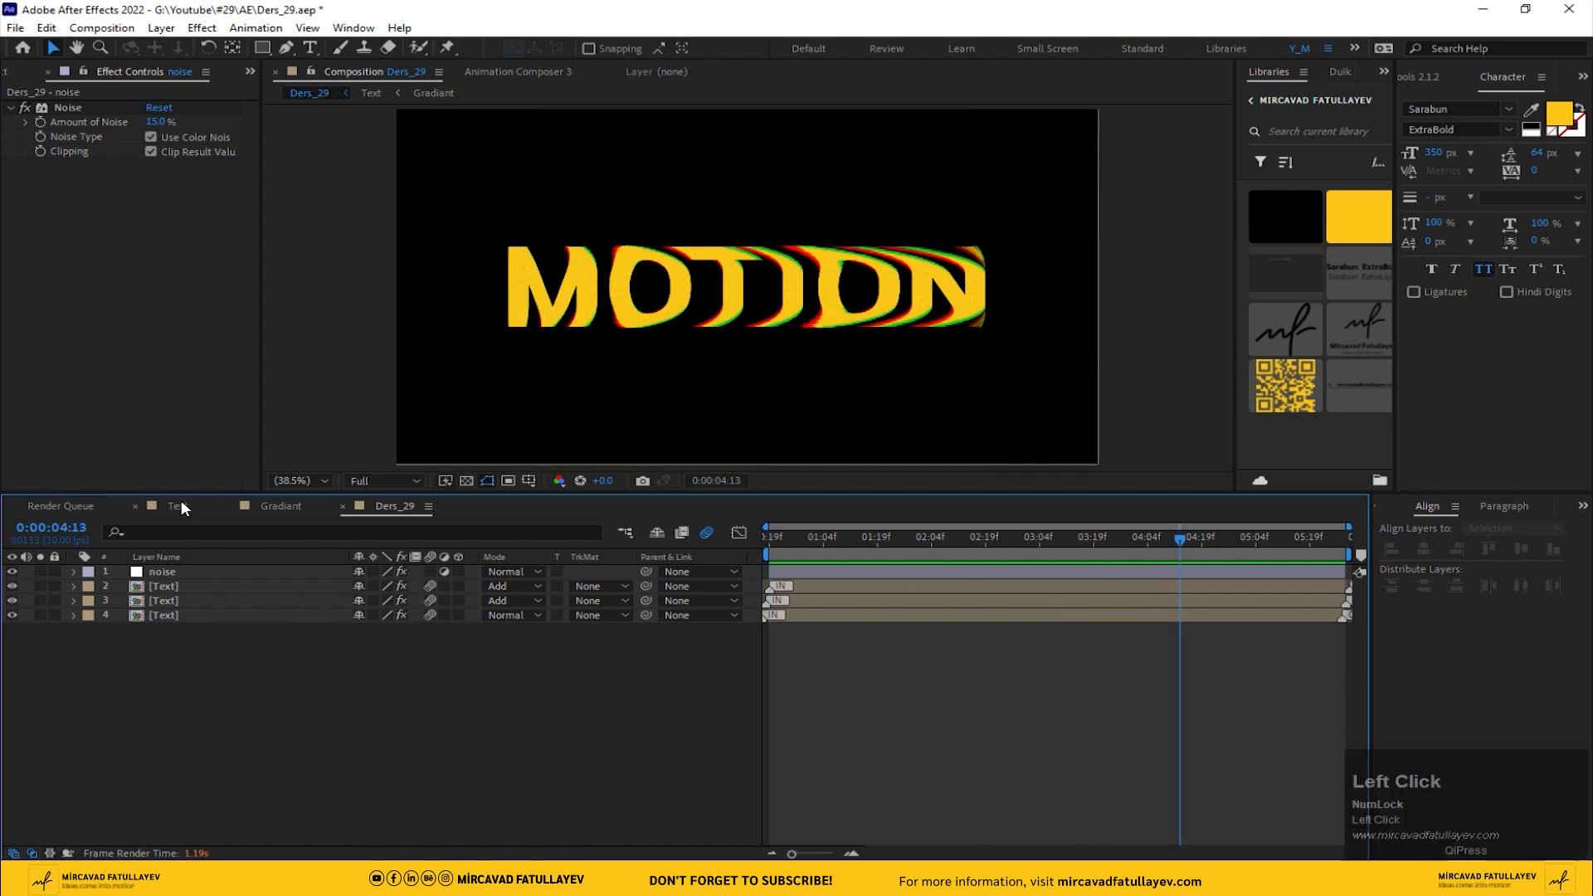
{"action": "left_click_drag", "start_coordinate": [829, 548], "coordinate": [830, 548]}
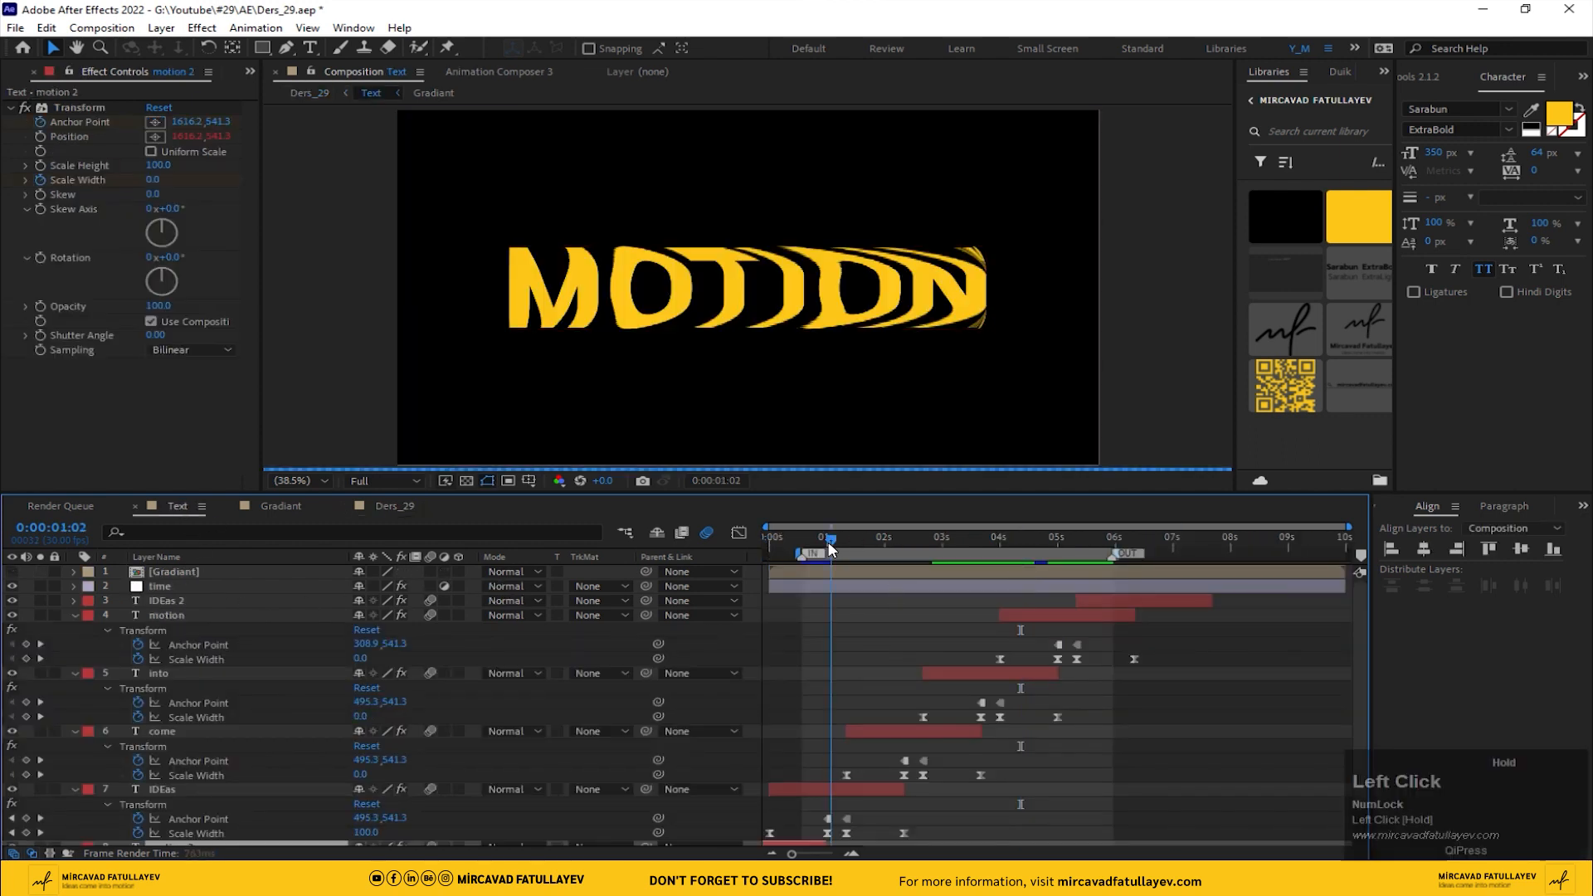
{"action": "left_click", "coordinate": [796, 793]}
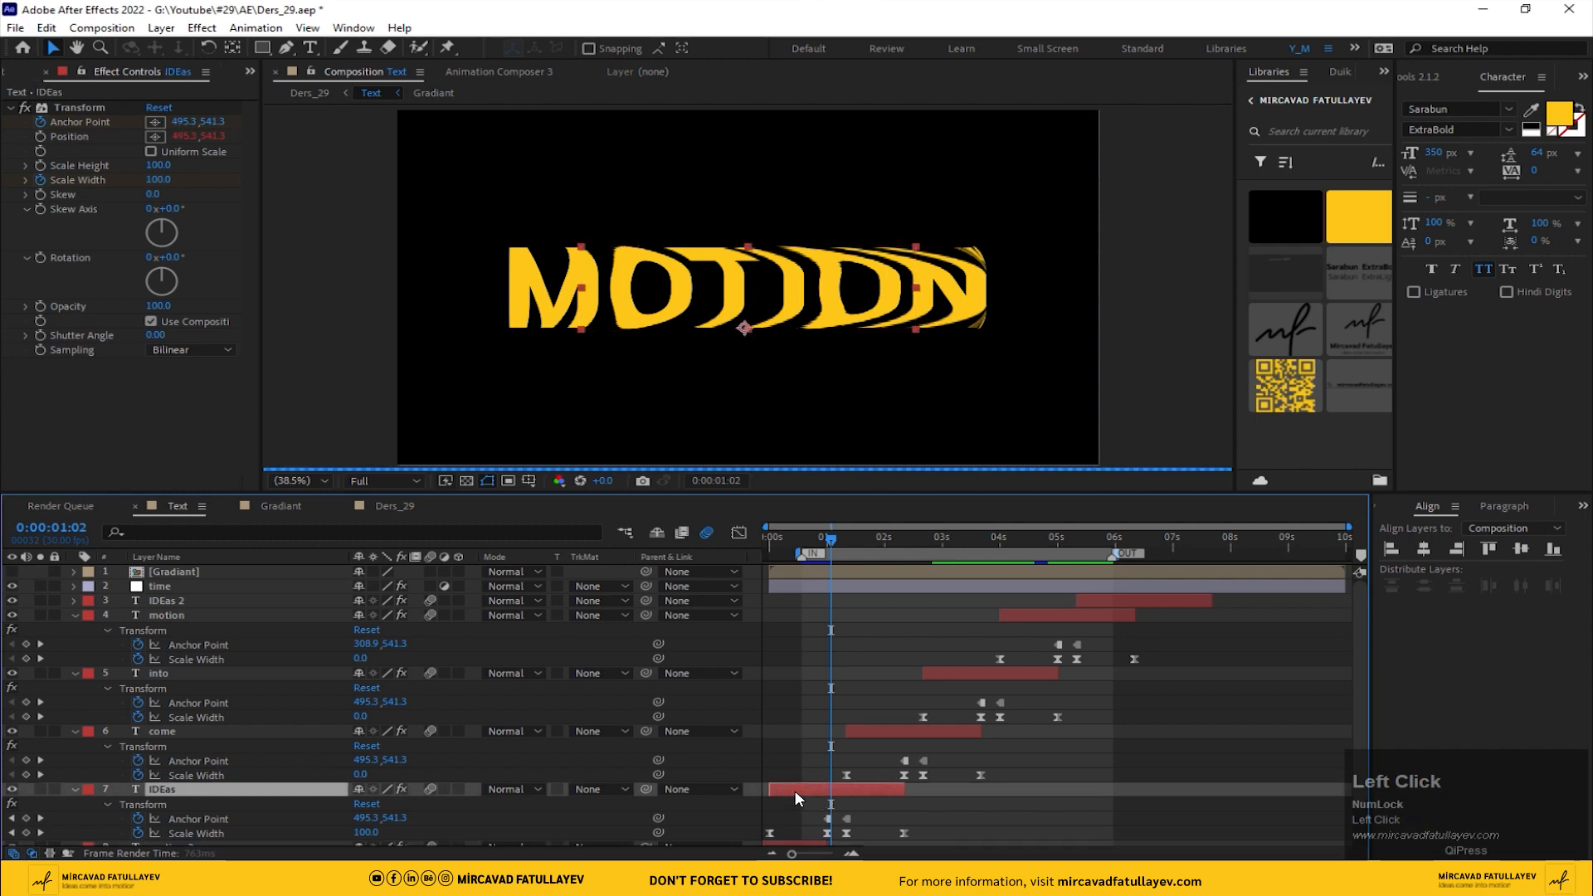
{"action": "left_click", "coordinate": [13, 586]}
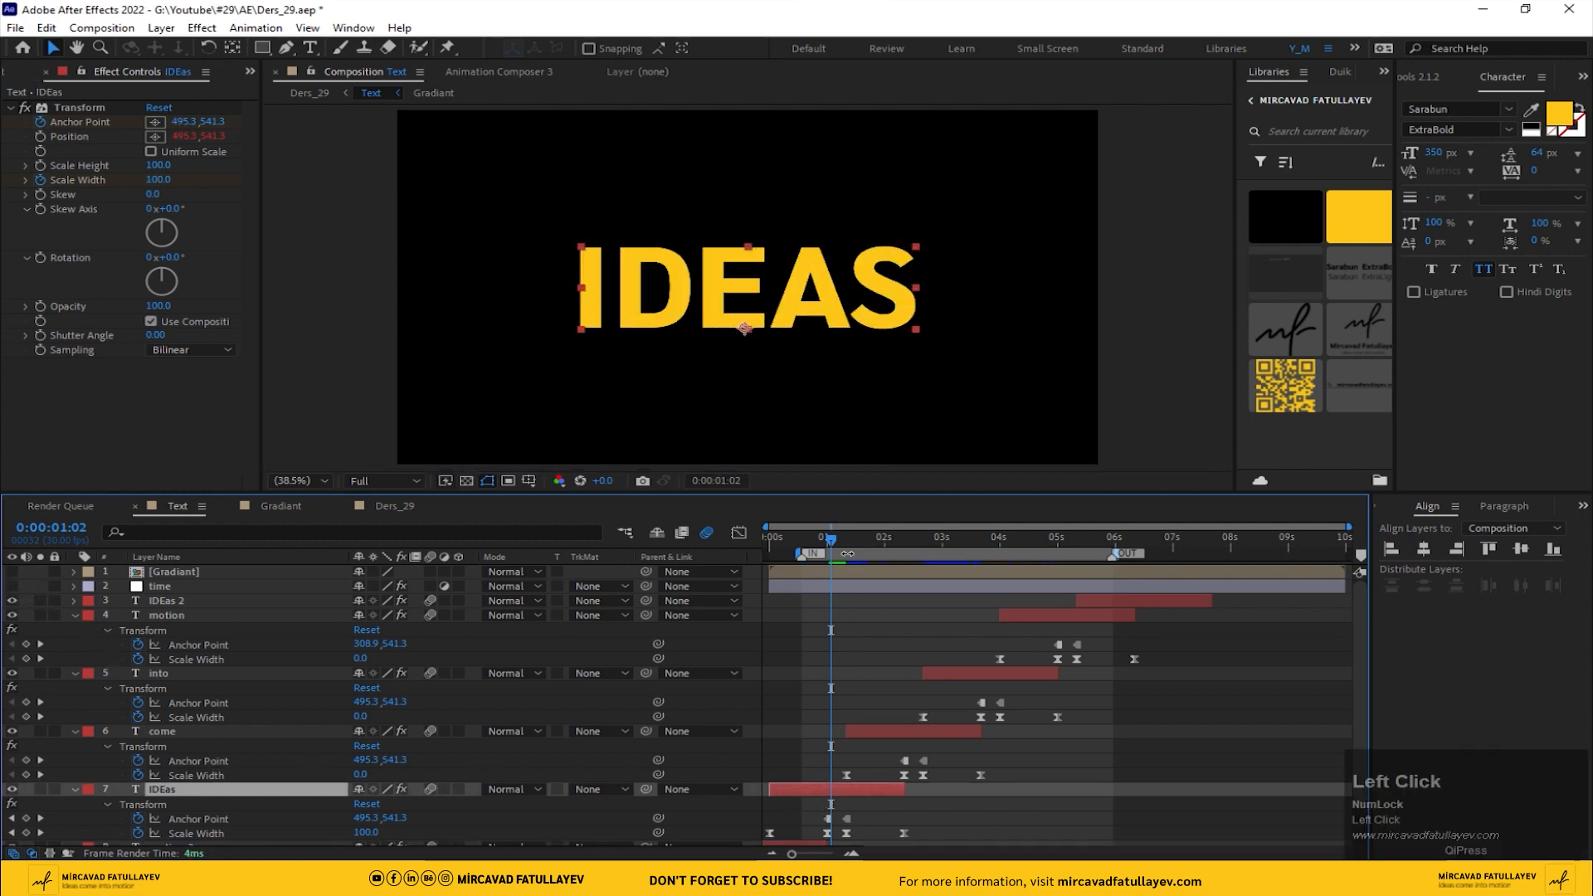
Step: Turn the come text into a yellow outline by swapping fill and stroke, with a stroke width of 5 px
{"action": "left_click", "coordinate": [890, 554]}
{"action": "left_click", "coordinate": [885, 734]}
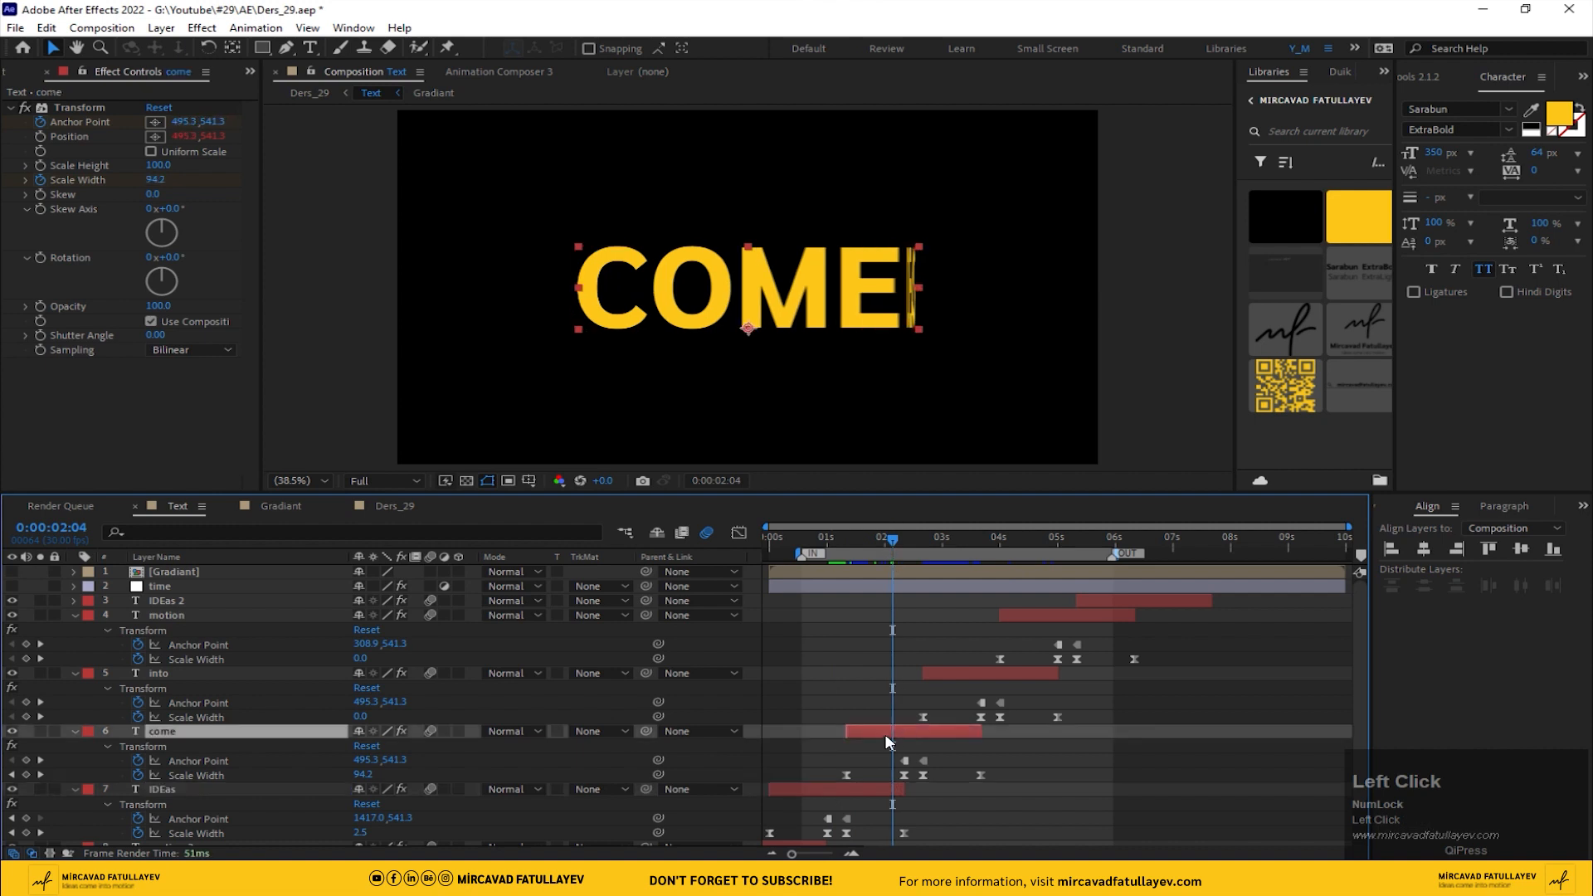
{"action": "left_click", "coordinate": [1580, 114]}
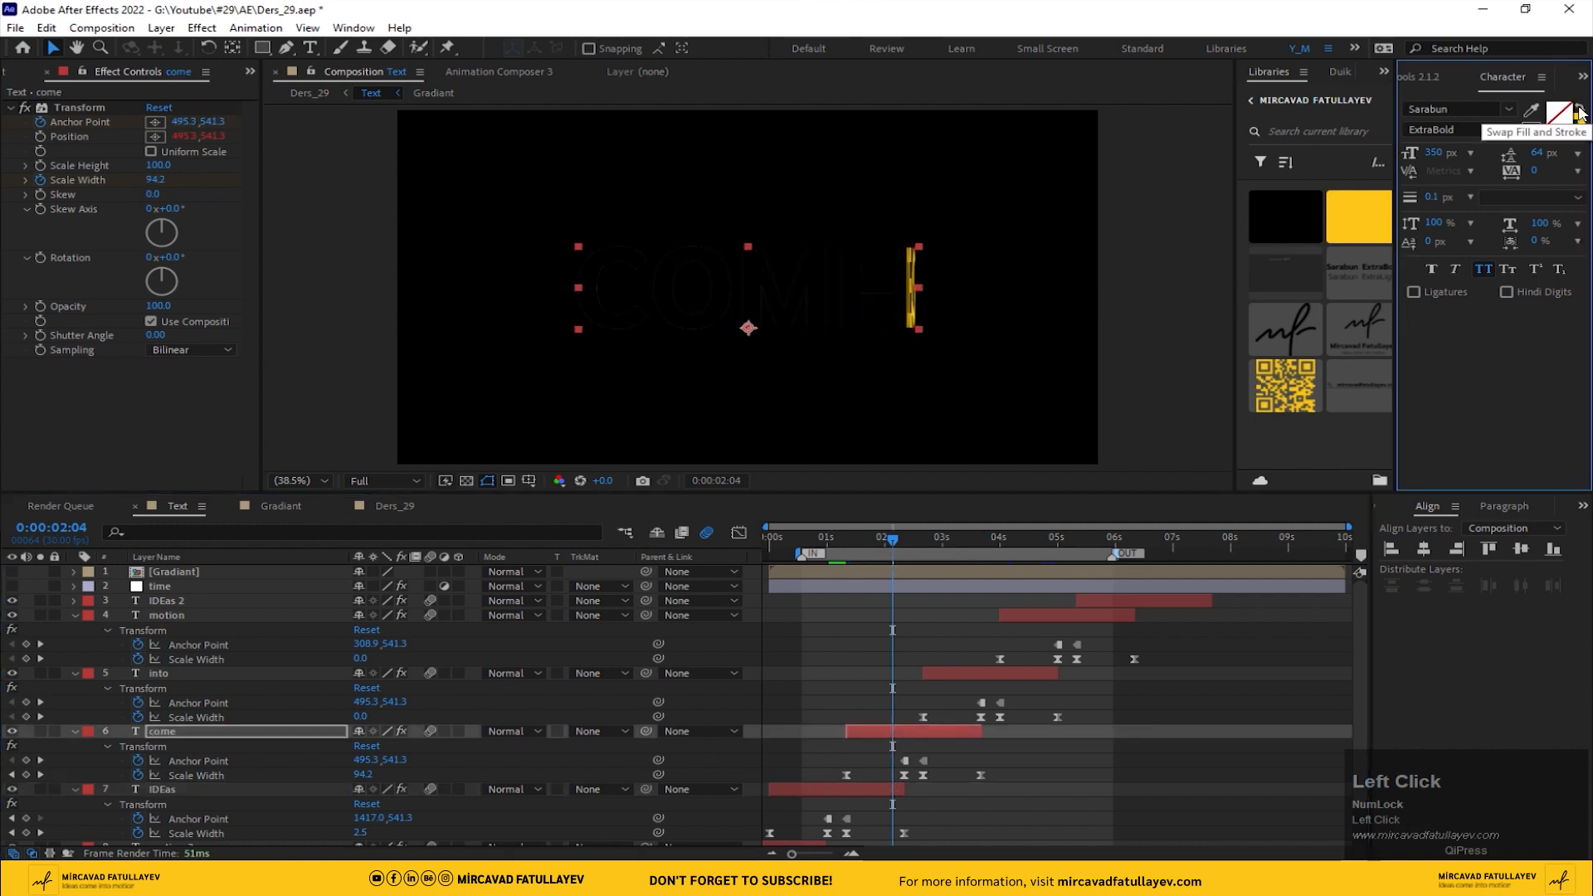
{"action": "left_click", "coordinate": [1434, 197]}
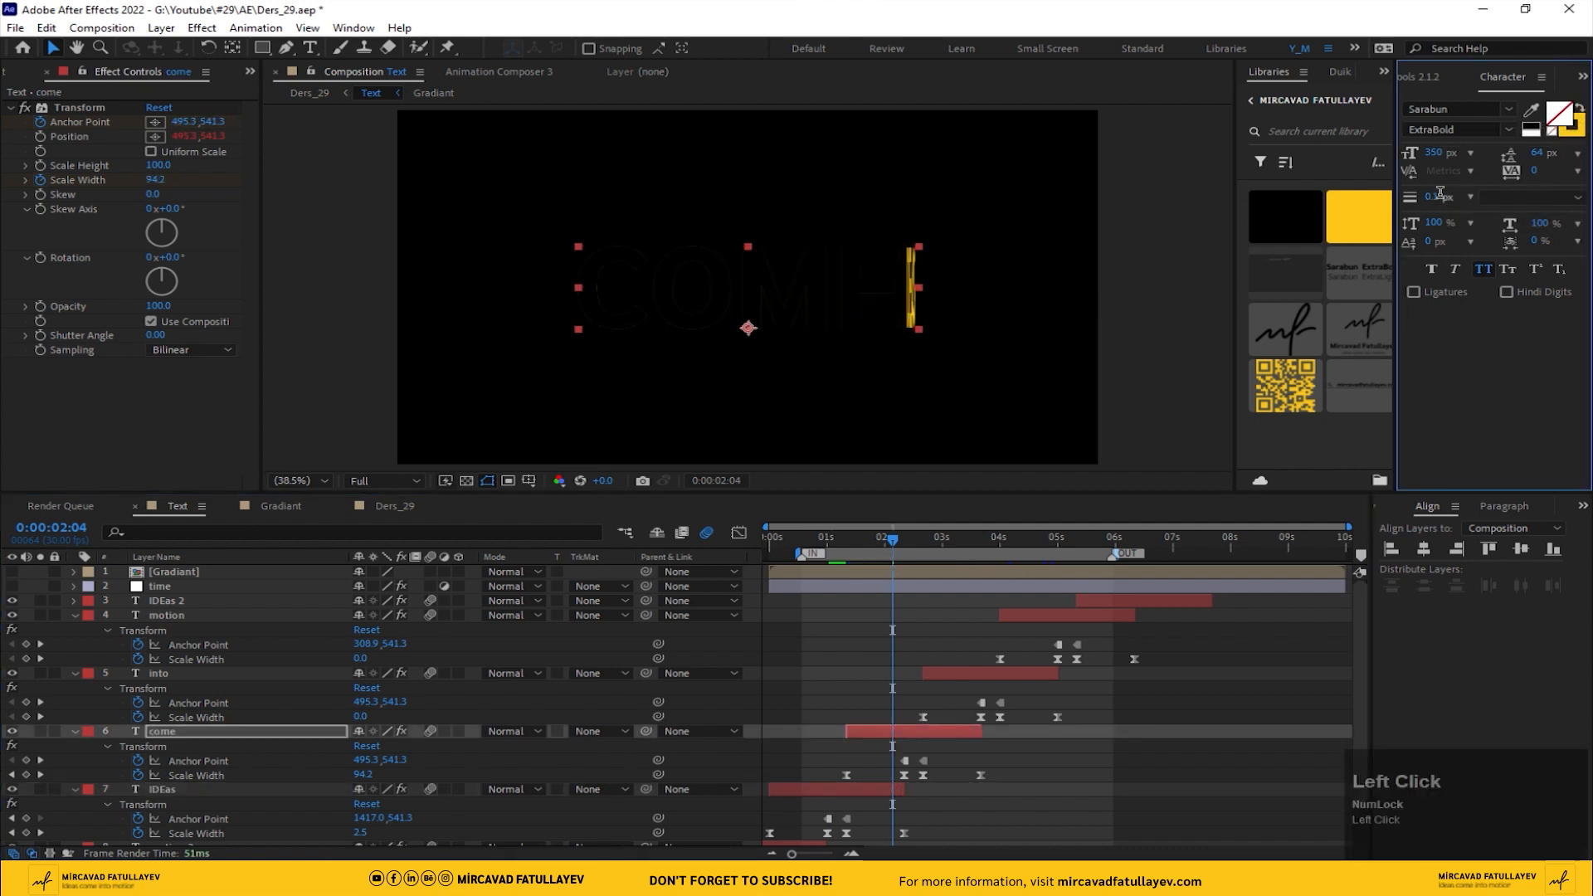
{"action": "type", "text": "5"}
{"action": "key", "text": "Return"}
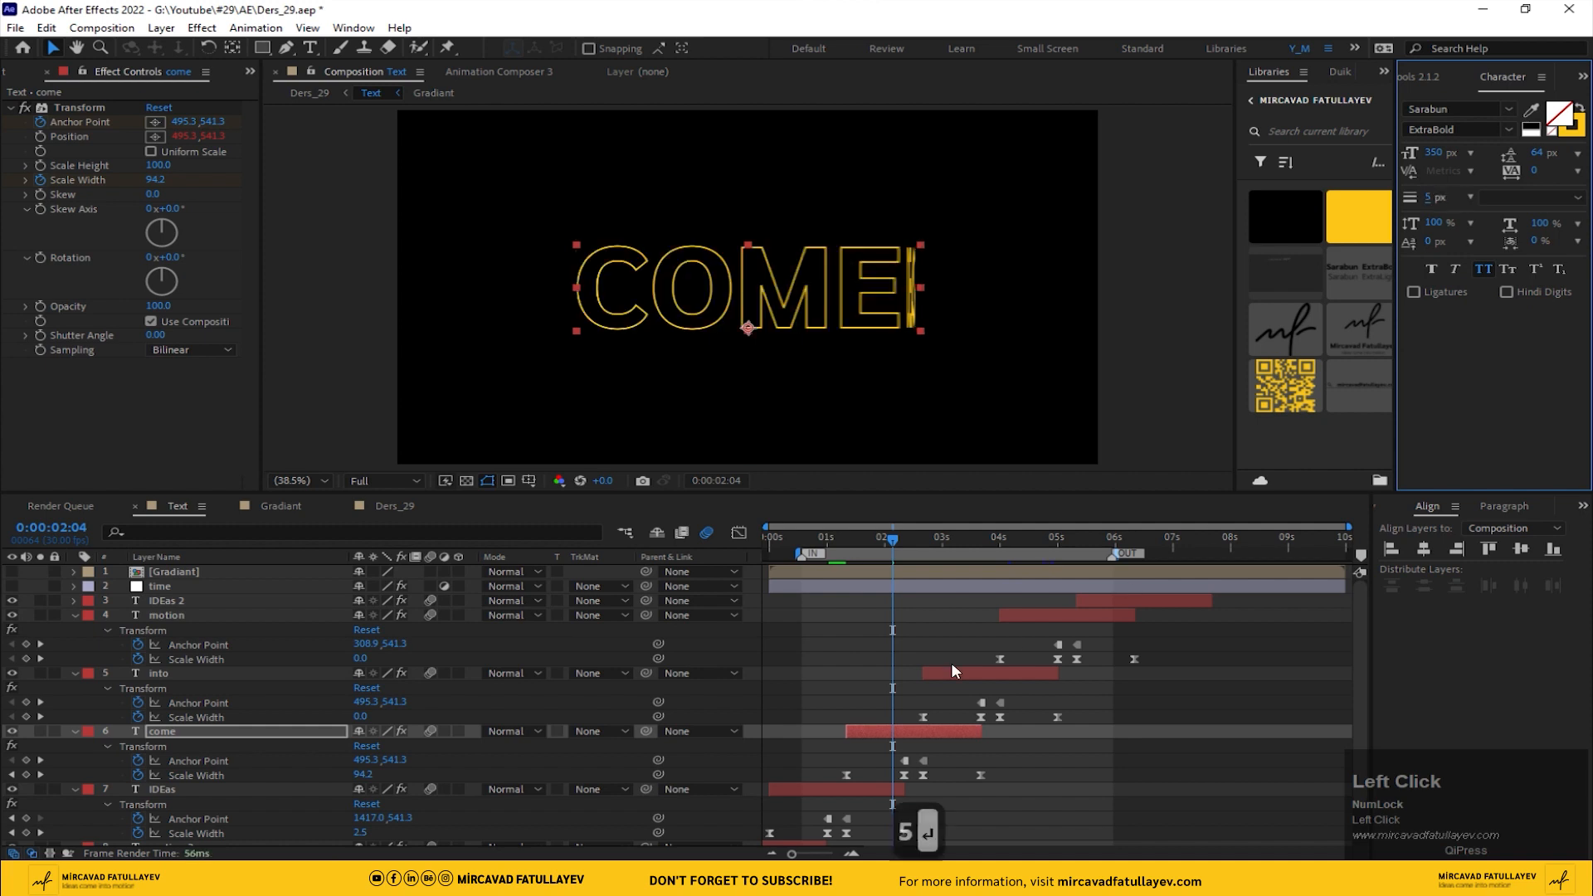
Step: Swap fill and stroke on the motion text layer and set its stroke width to 5 px
{"action": "left_click_drag", "start_coordinate": [916, 541], "coordinate": [1039, 556]}
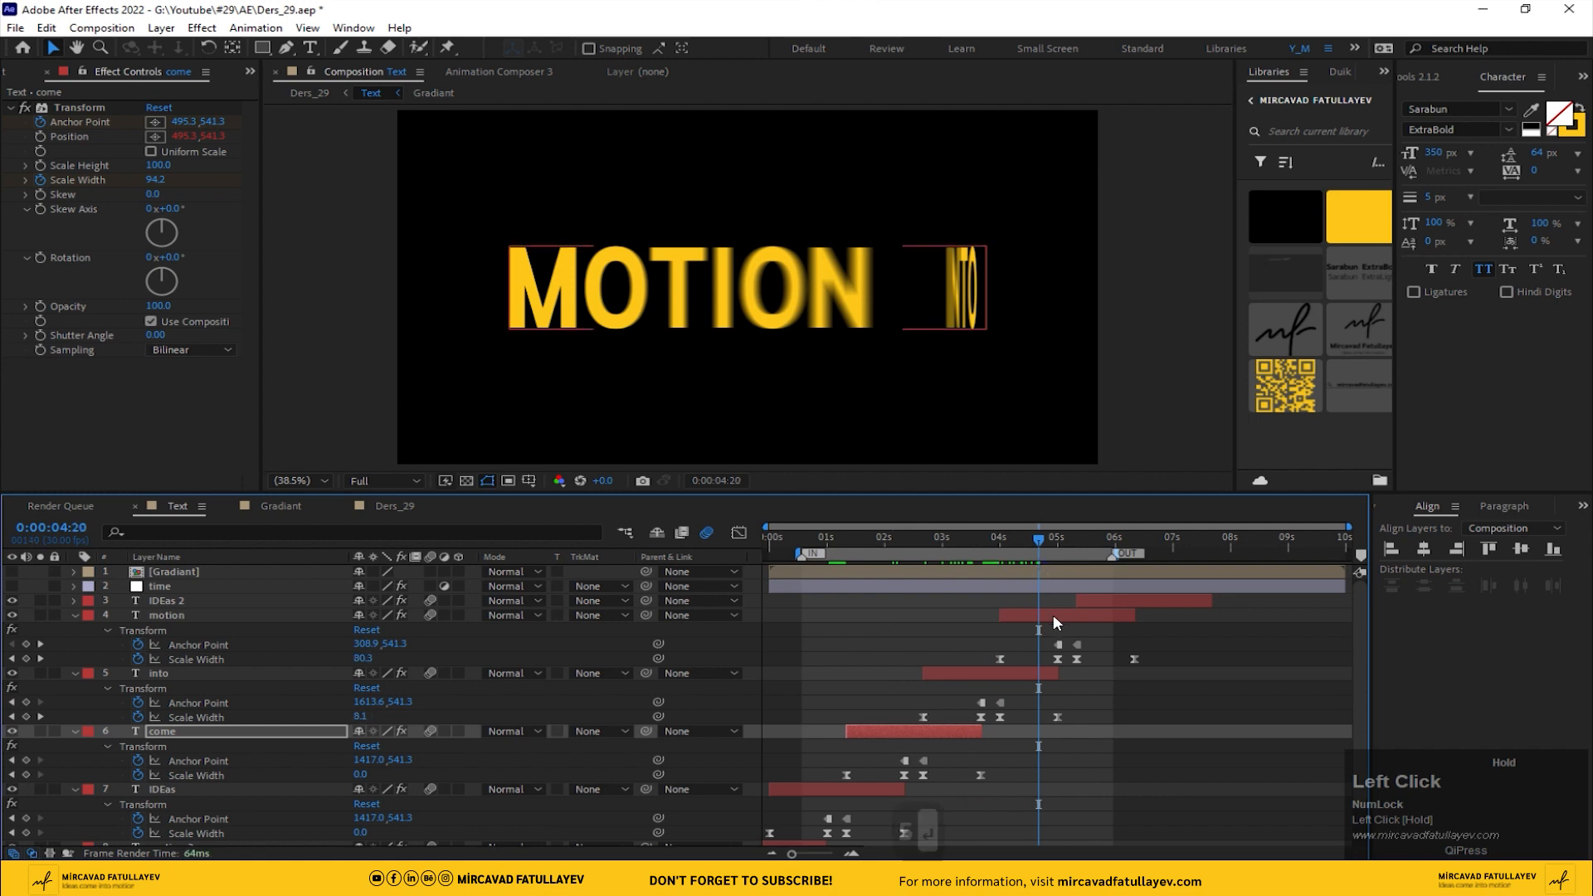
{"action": "left_click", "coordinate": [1054, 619]}
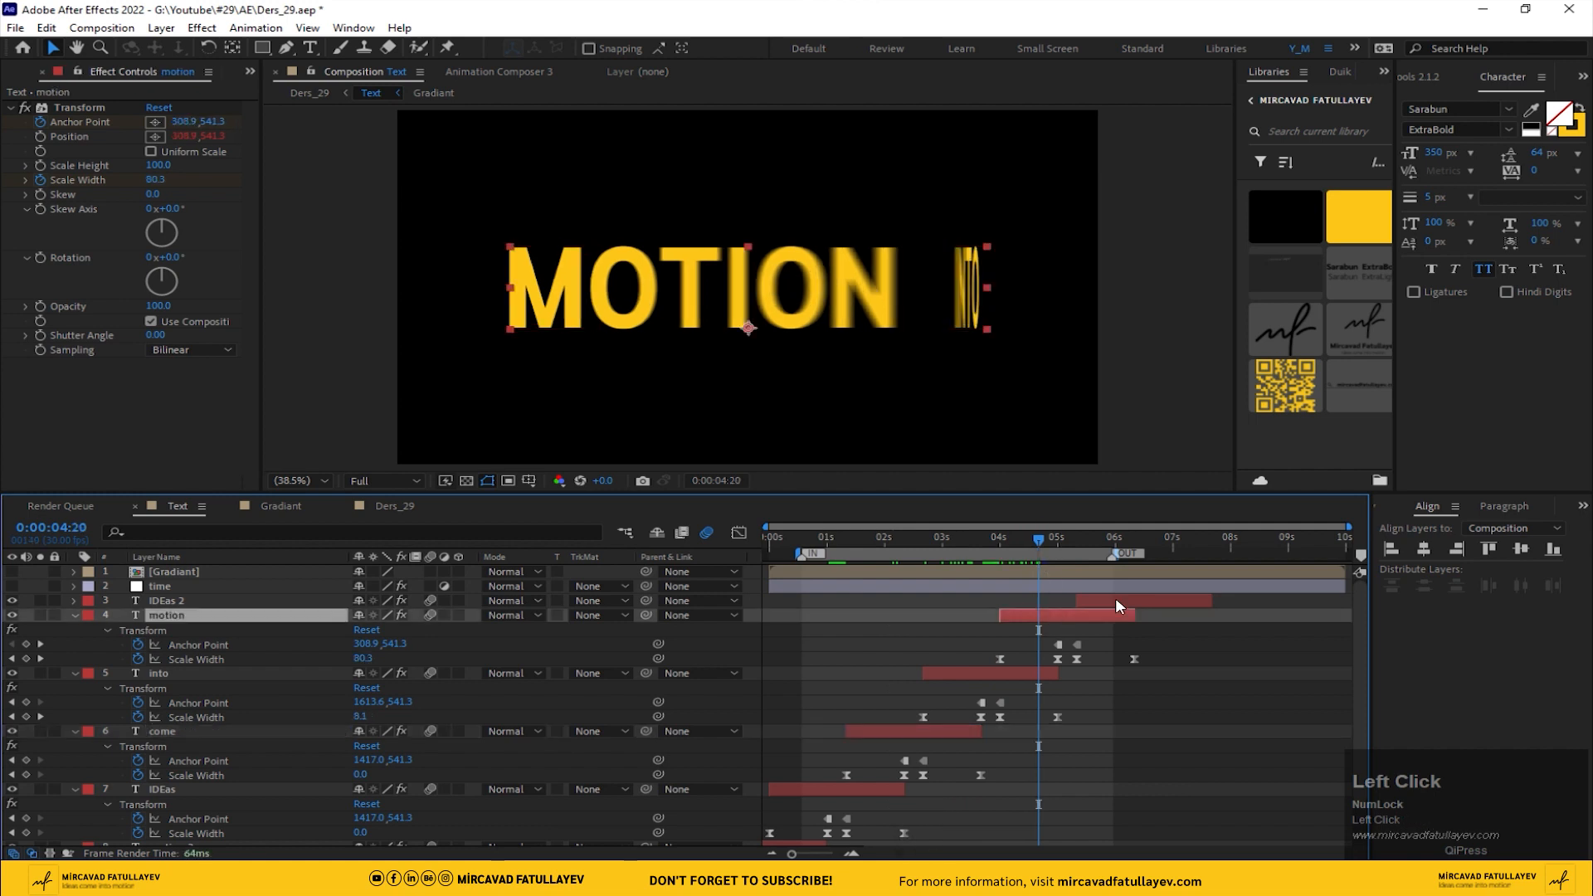
{"action": "left_click", "coordinate": [1577, 106]}
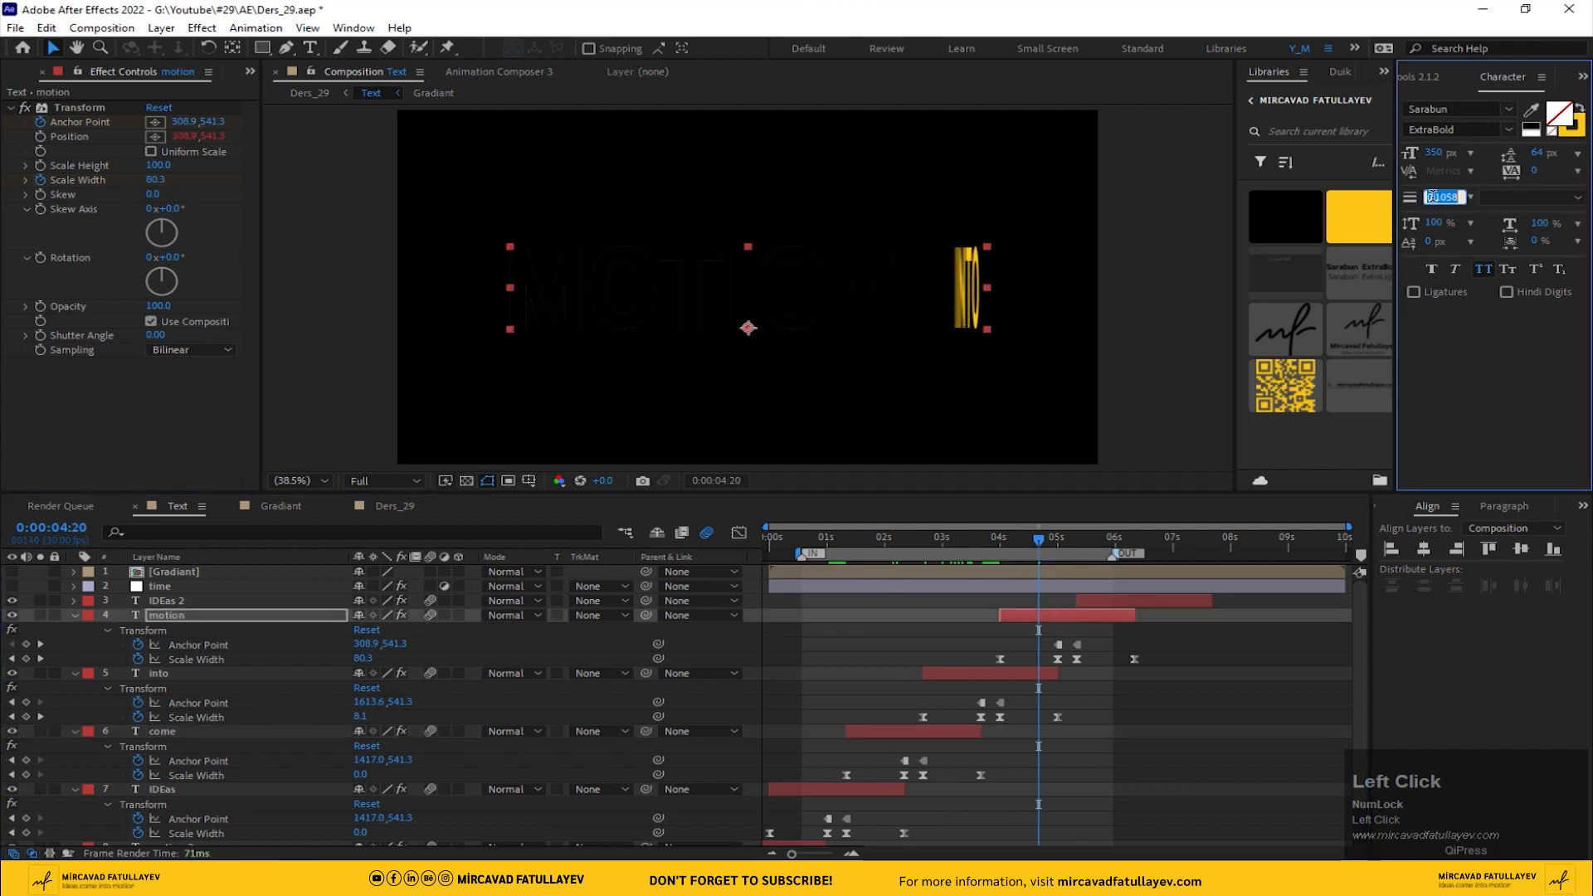
{"action": "type", "text": "5"}
{"action": "key", "text": "Return"}
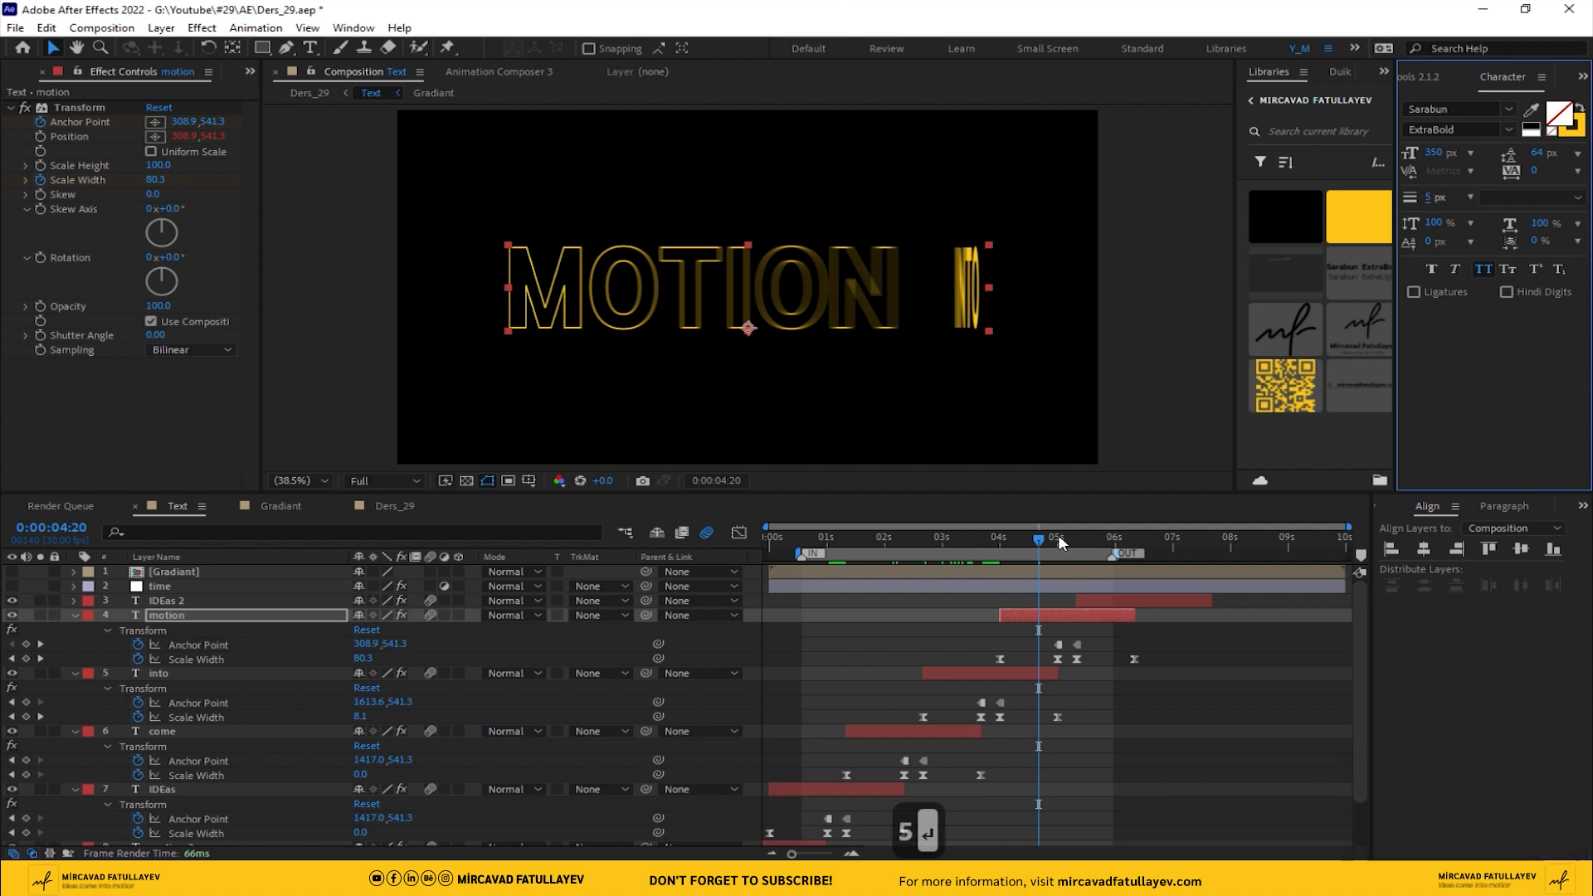
Step: Give the motion 2 text layer the same unfilled yellow outline with a 5 px stroke
{"action": "left_click_drag", "start_coordinate": [1061, 545], "coordinate": [777, 636]}
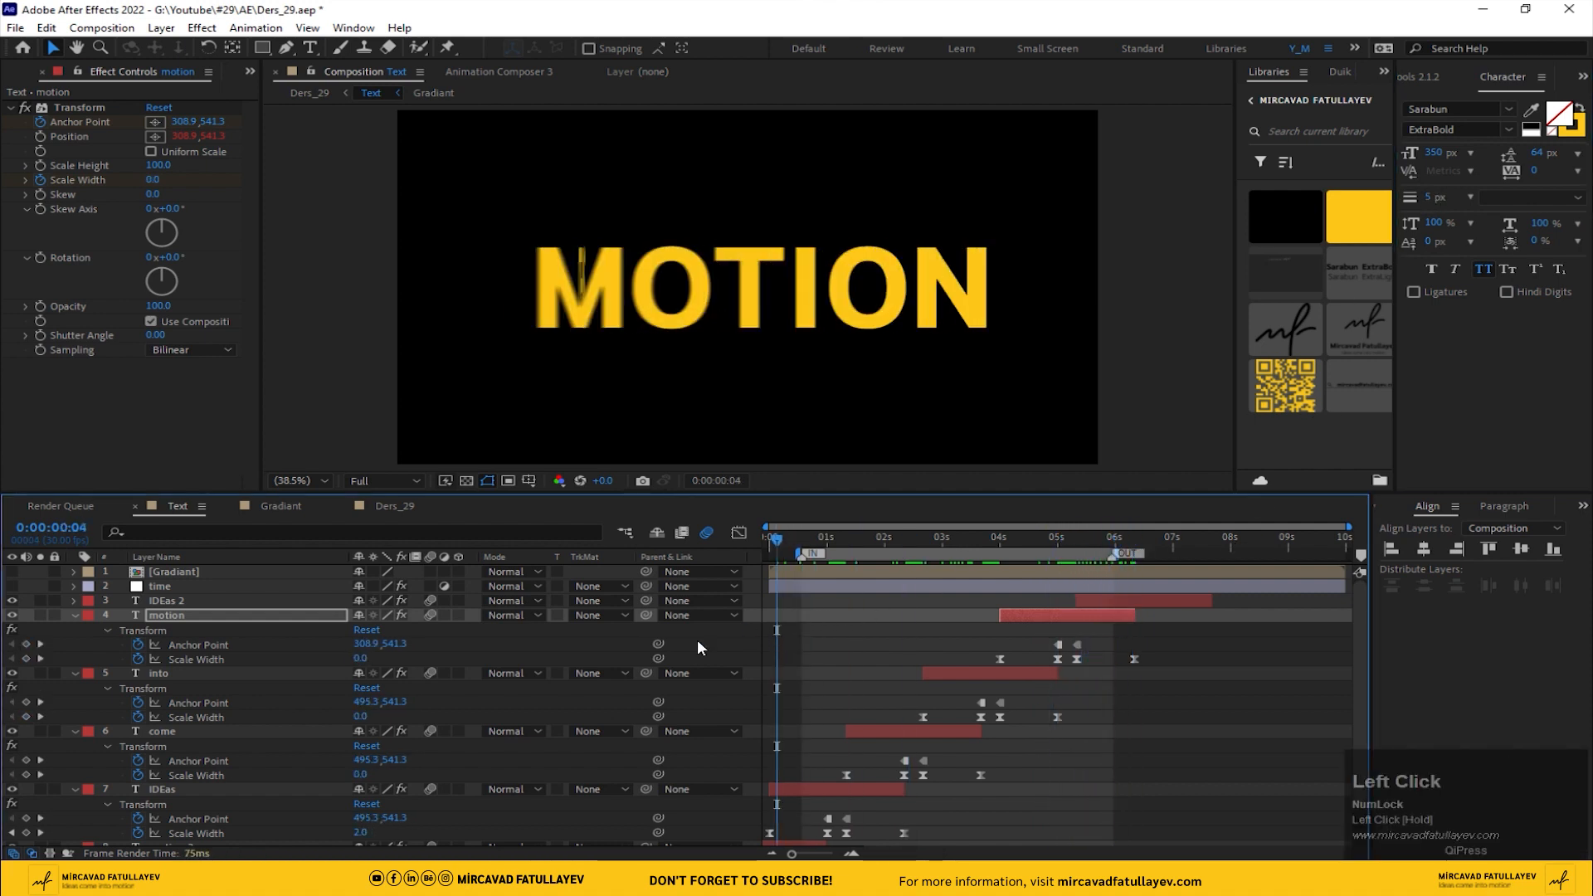
{"action": "scroll", "coordinate": [317, 768], "scroll_direction": "down", "scroll_amount": 2}
{"action": "left_click", "coordinate": [226, 794]}
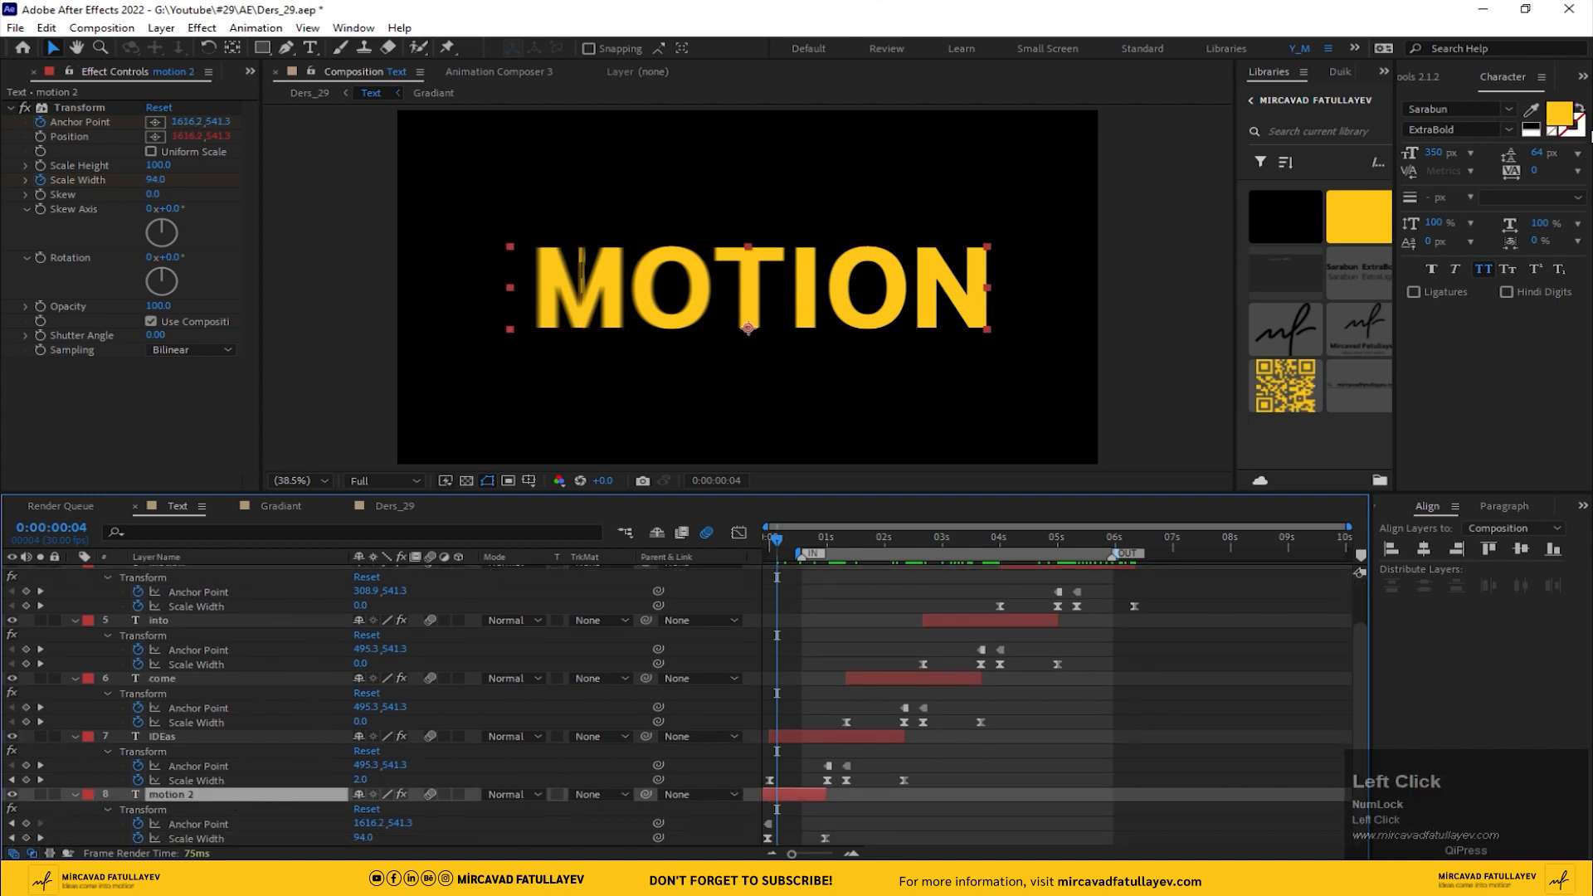
{"action": "left_click", "coordinate": [1577, 109]}
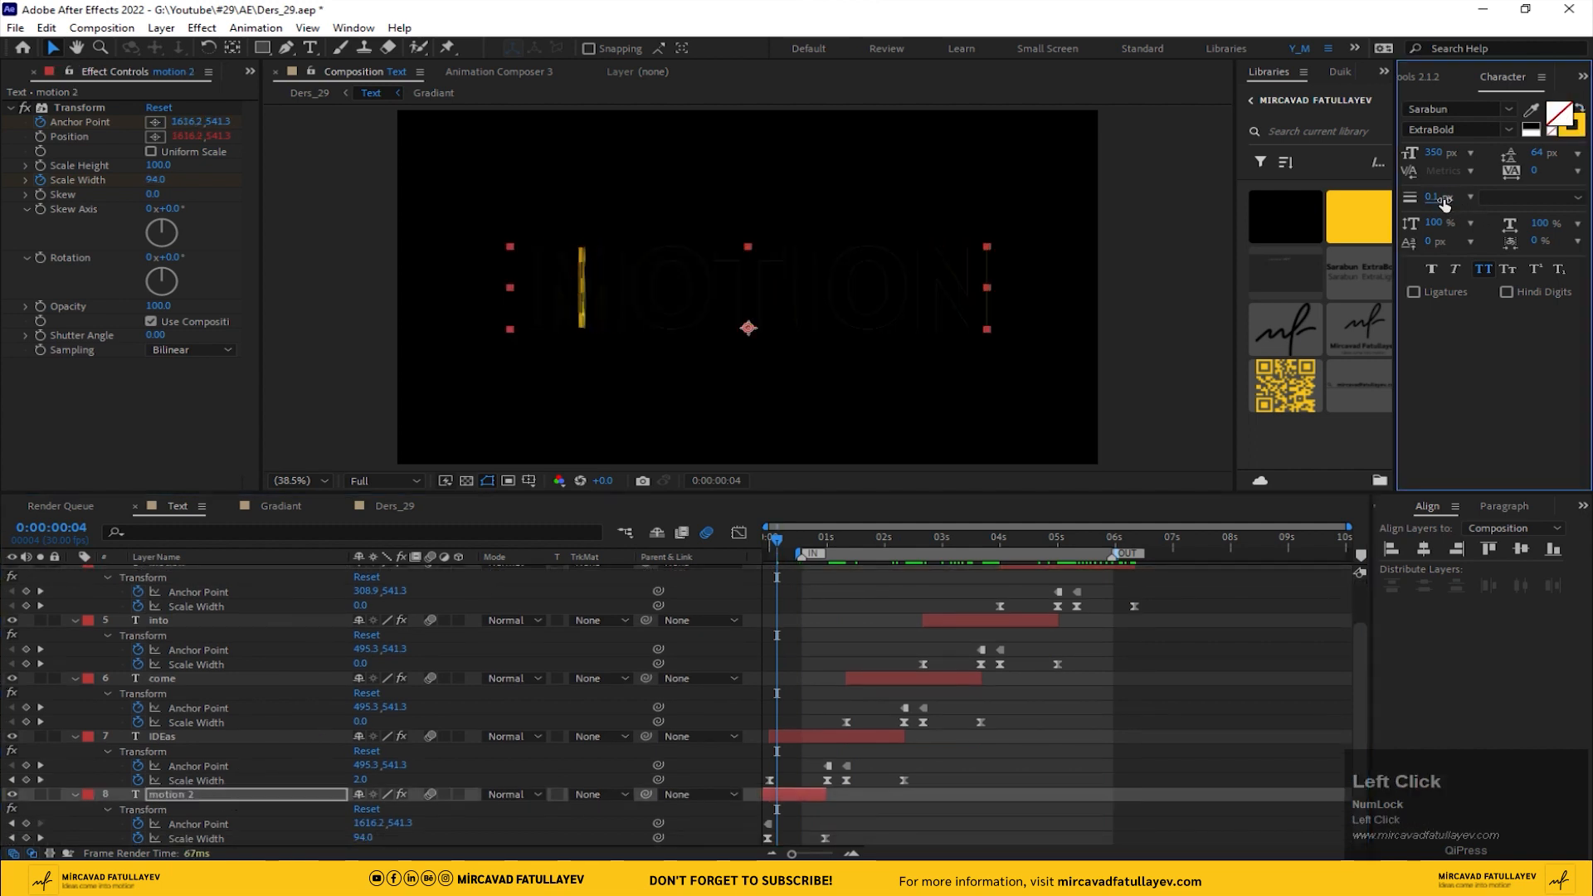
{"action": "type", "text": "5"}
{"action": "key", "text": "Return"}
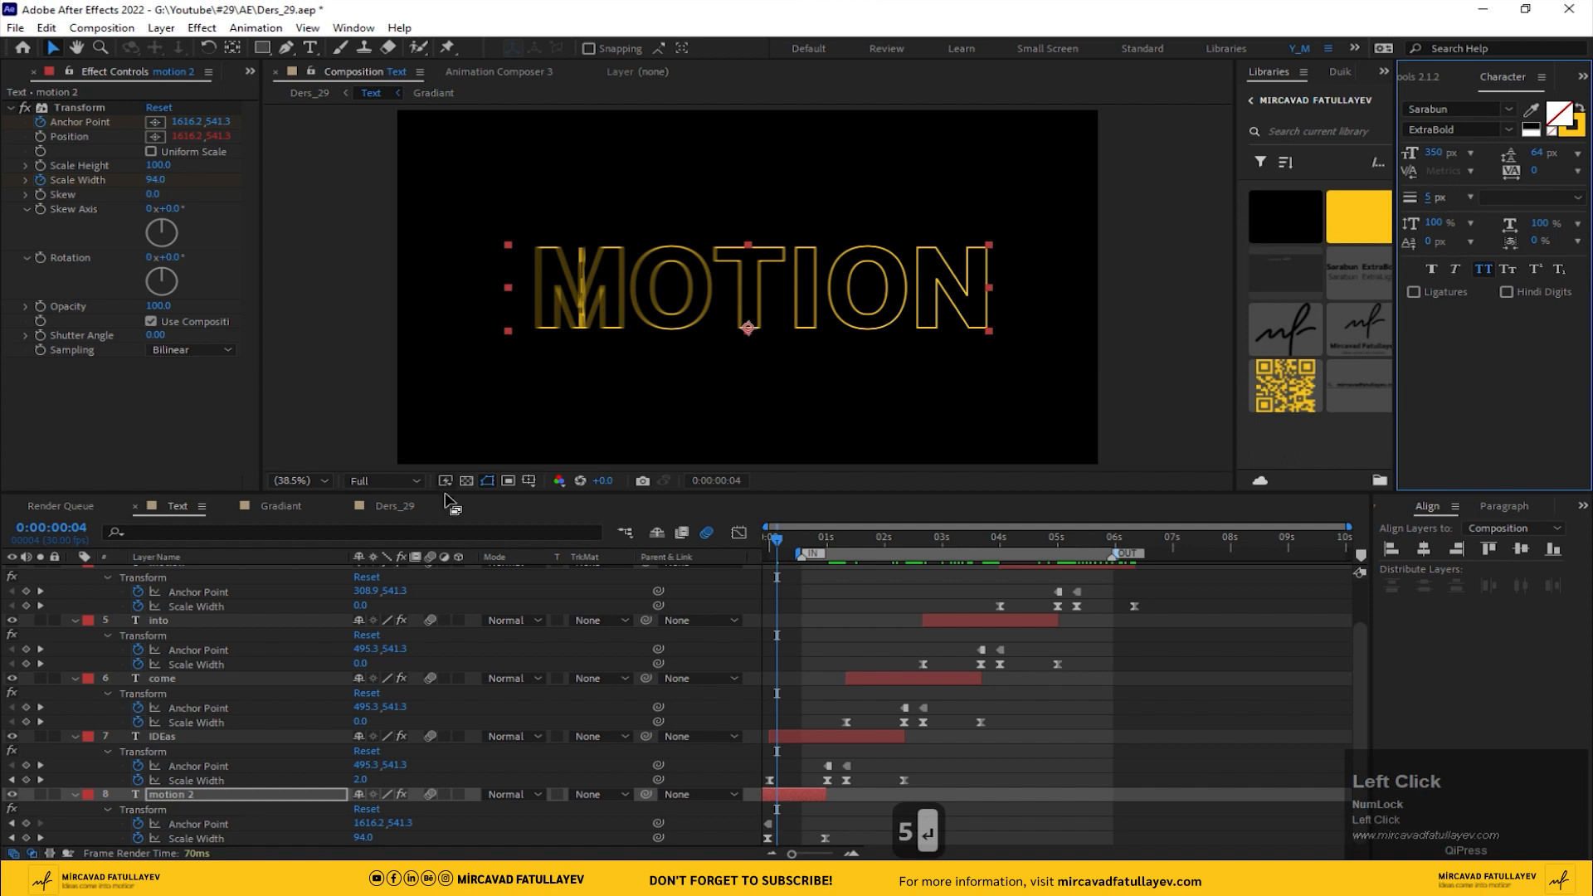
Step: Make the time adjustment layer visible again and return to the Ders_29 composition
{"action": "scroll", "coordinate": [229, 701], "scroll_direction": "up", "scroll_amount": 1}
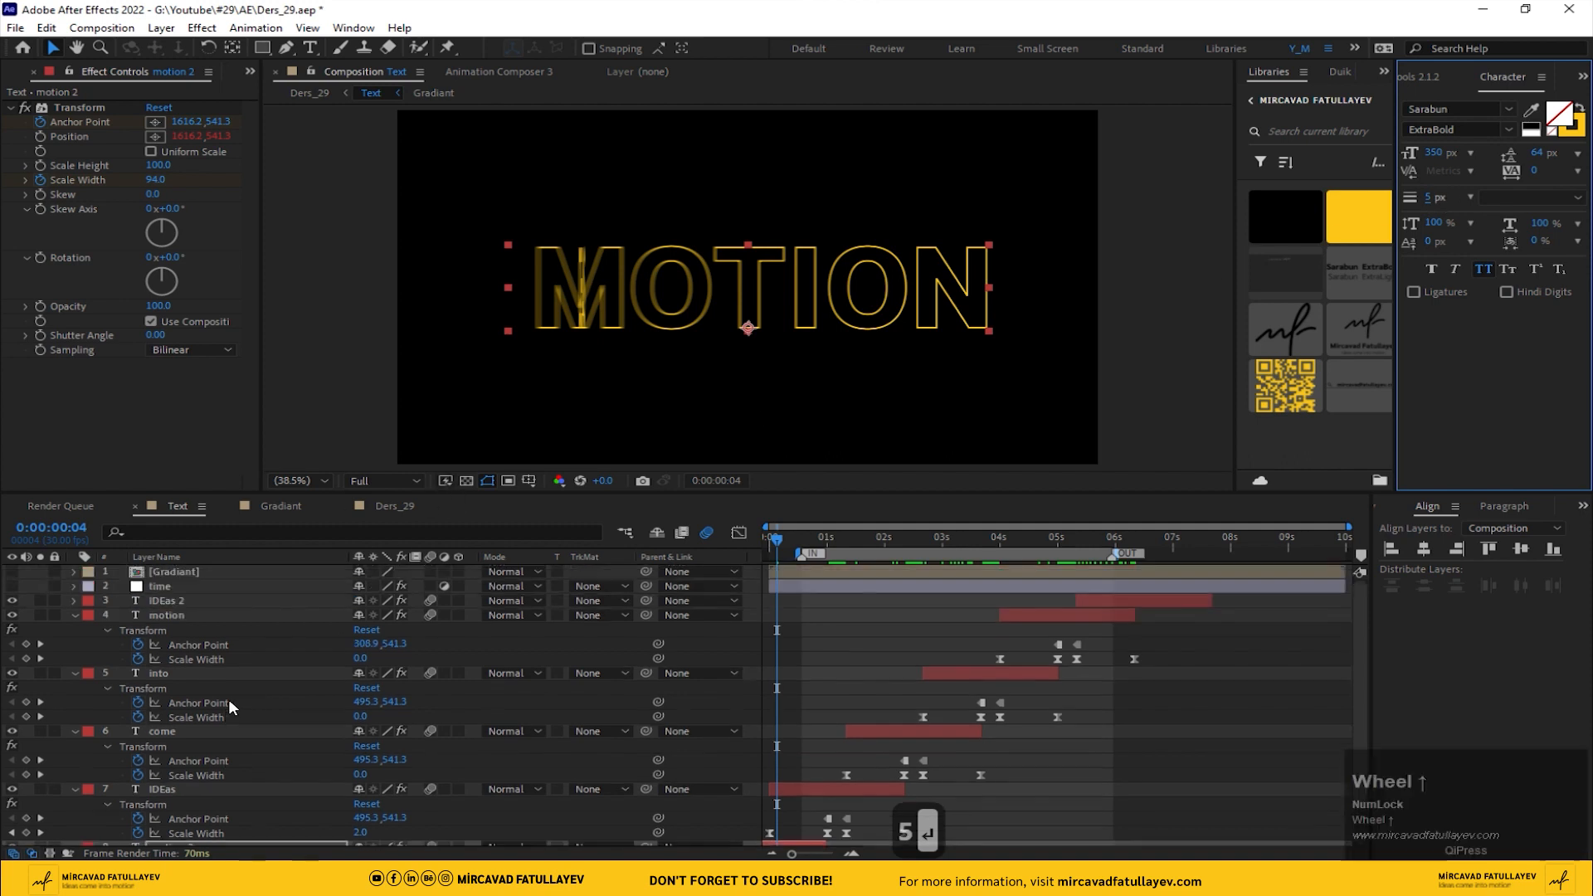
{"action": "left_click", "coordinate": [11, 586]}
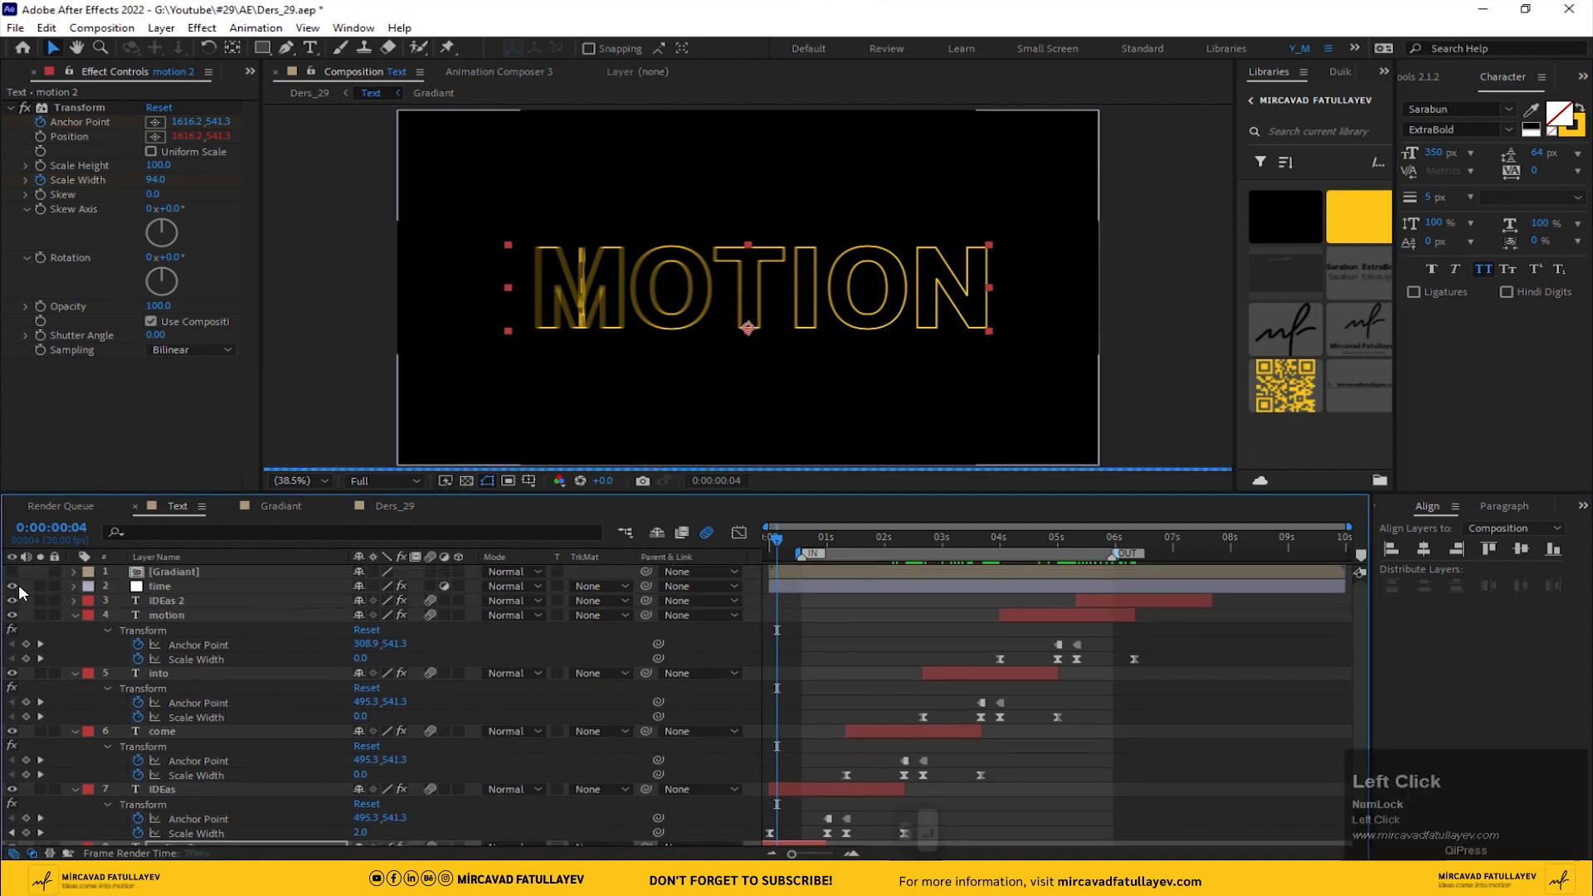
{"action": "left_click", "coordinate": [391, 508]}
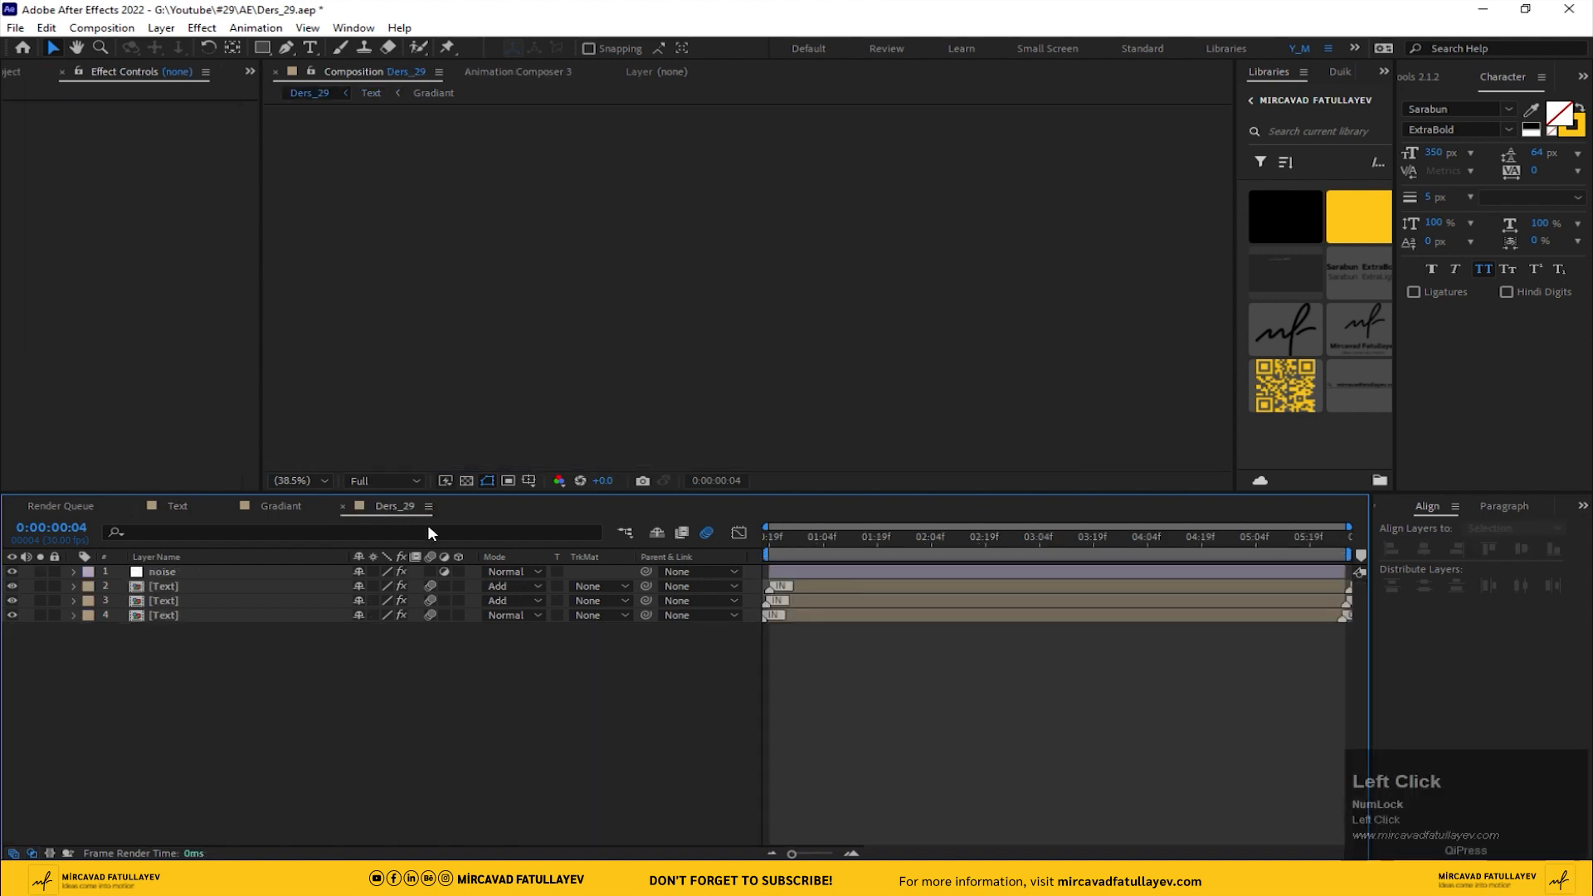
Step: Preview the Ders_29 animation from its beginning at 0:00:00:19 to check the outlined words
{"action": "left_click", "coordinate": [796, 550]}
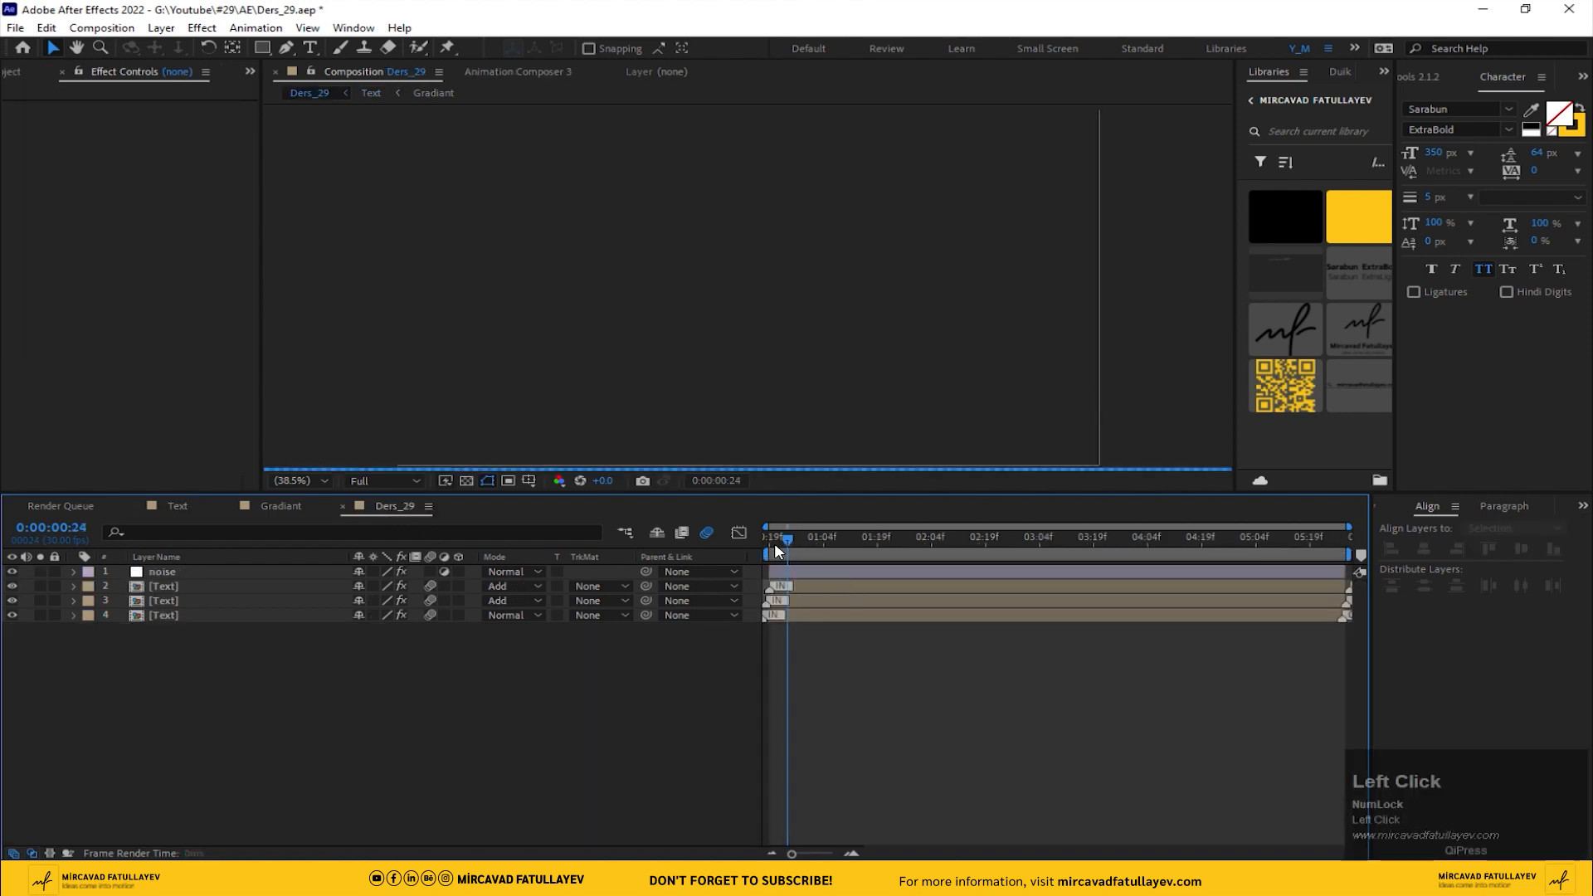
{"action": "left_click_drag", "start_coordinate": [777, 546], "coordinate": [767, 545]}
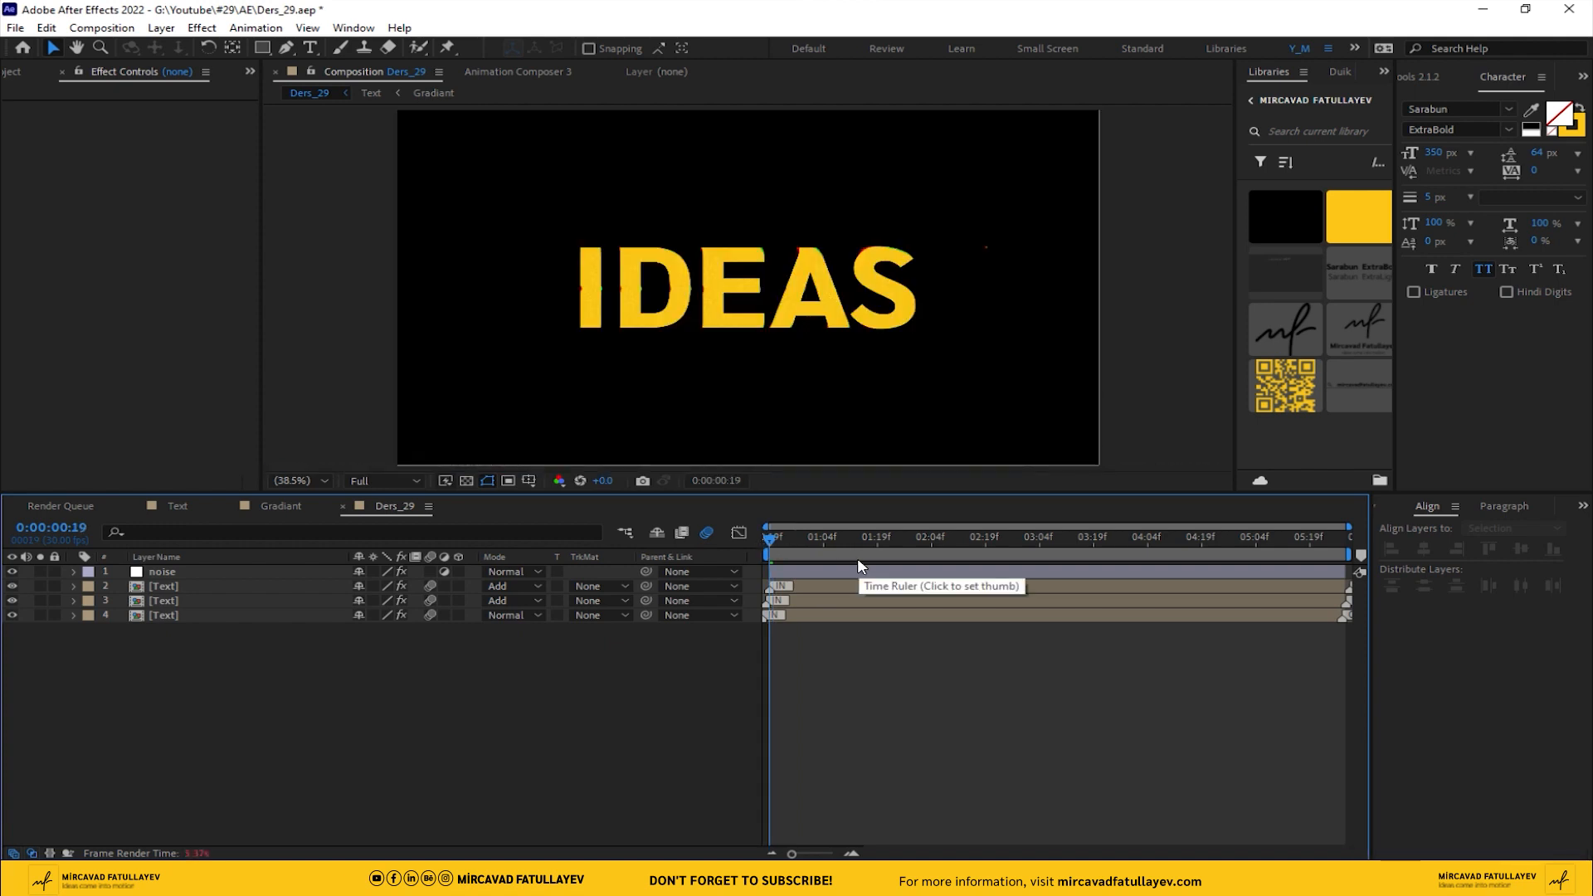
{"action": "key", "text": "KP_0"}
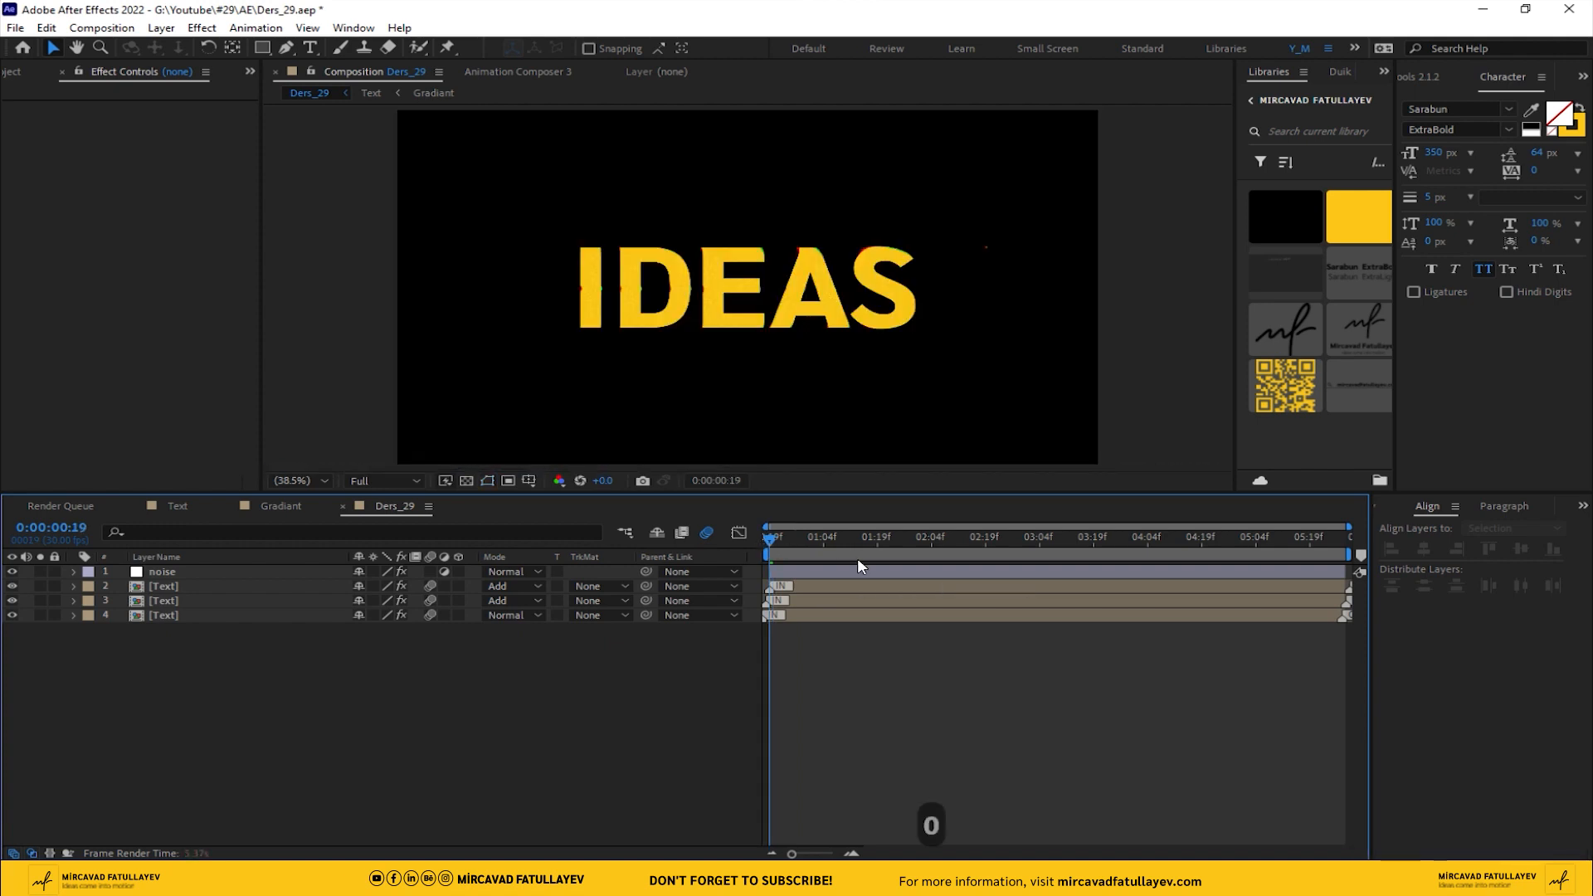
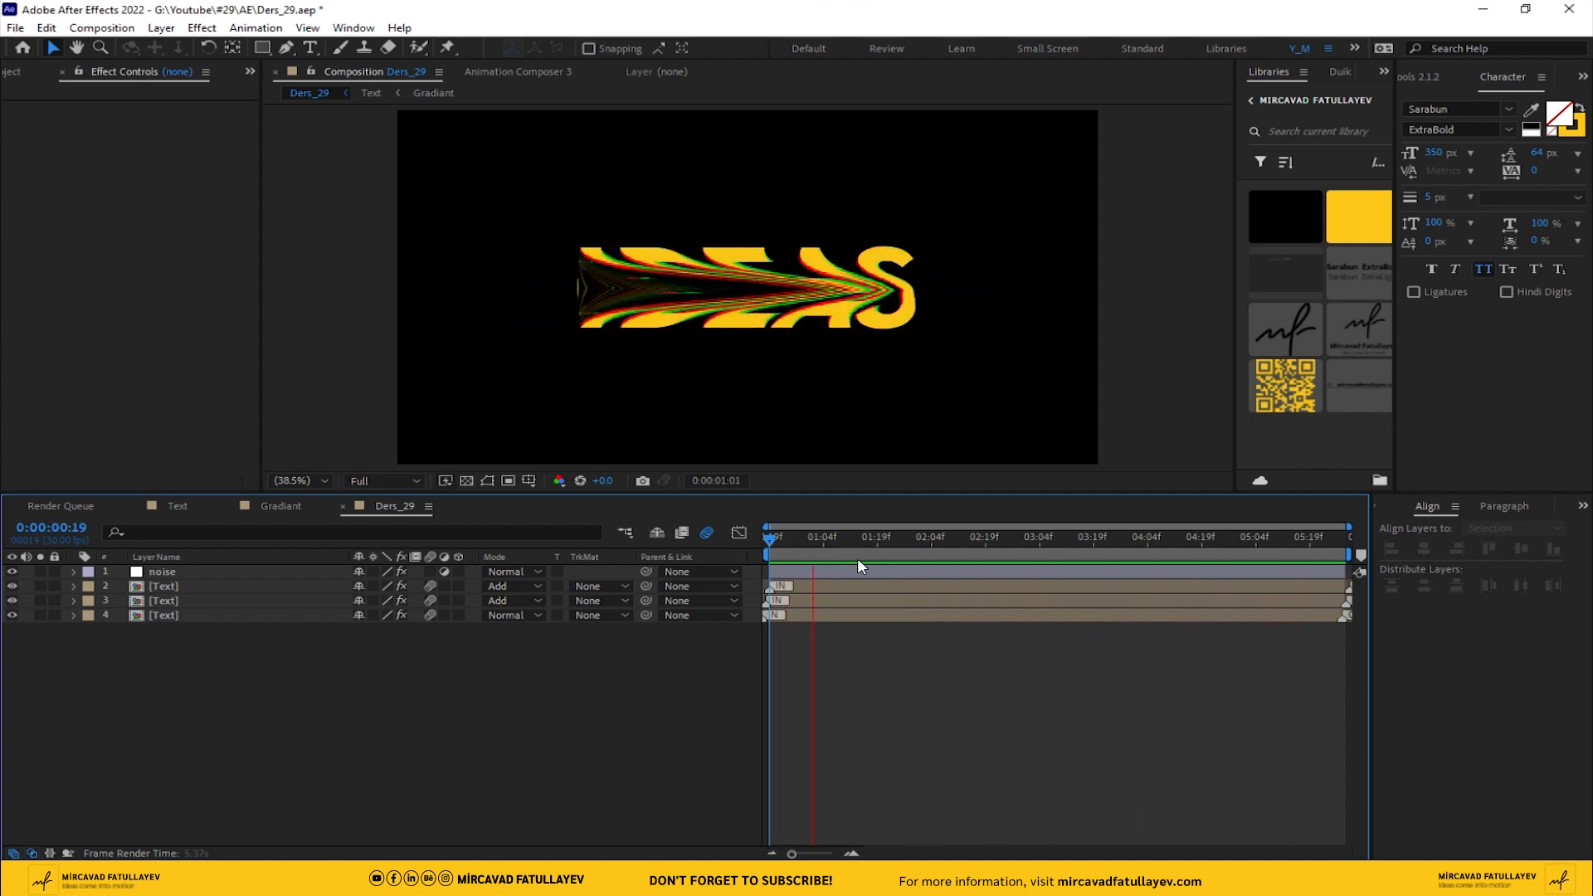
{"action": "key", "text": "space"}
Step: Import the VHS 8.mov footage and place it in Ders_29 beneath the three Text layers
{"action": "key", "text": "ctrl+0"}
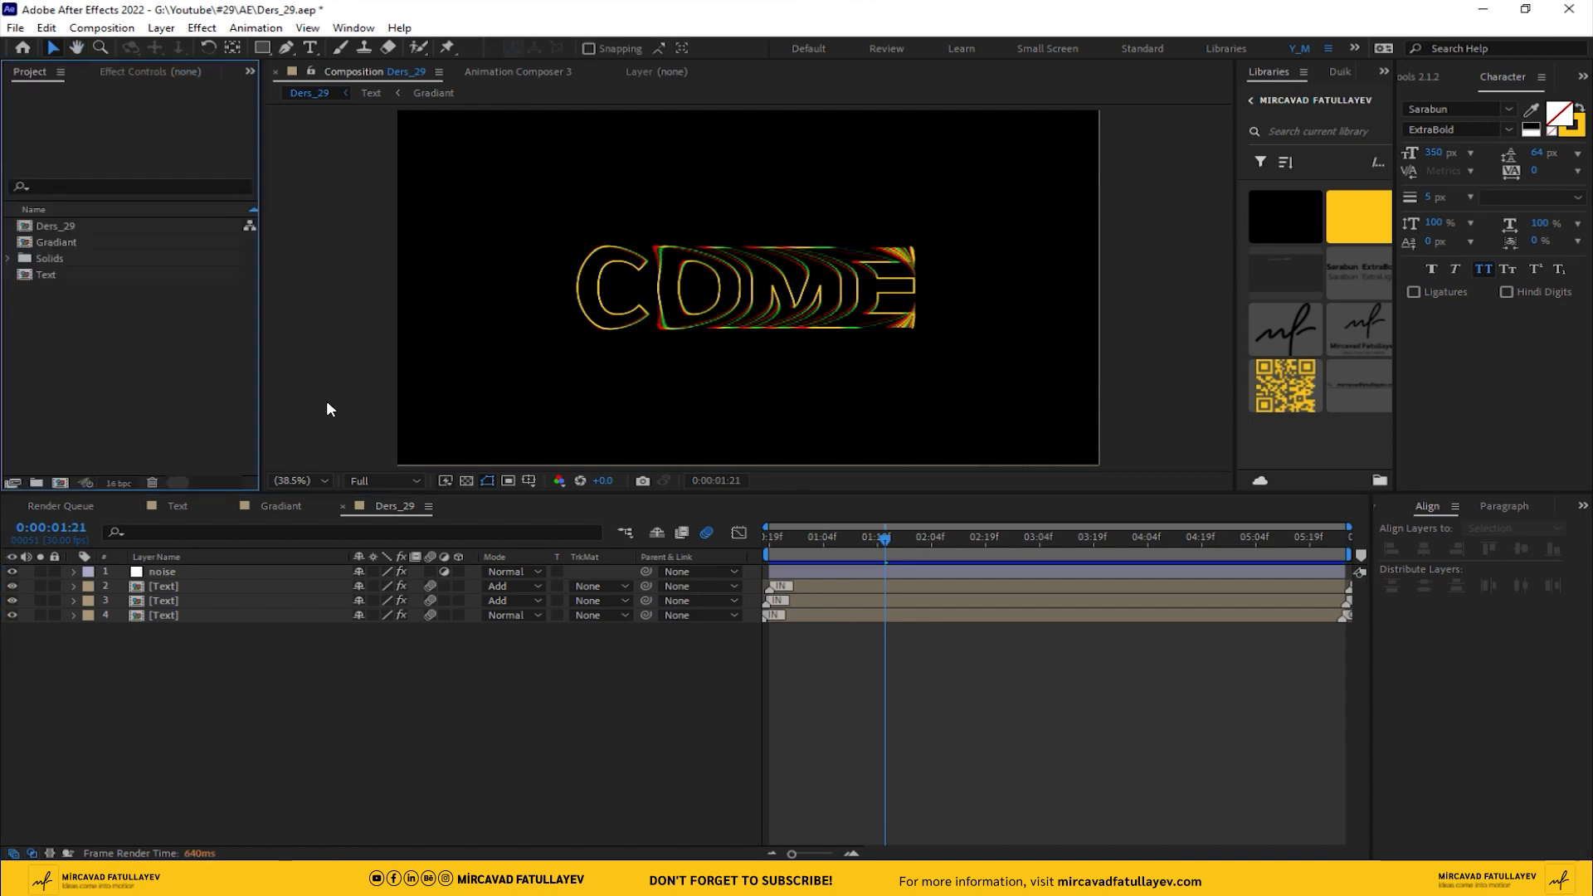
{"action": "double_click", "coordinate": [80, 347]}
{"action": "double_click", "coordinate": [213, 206]}
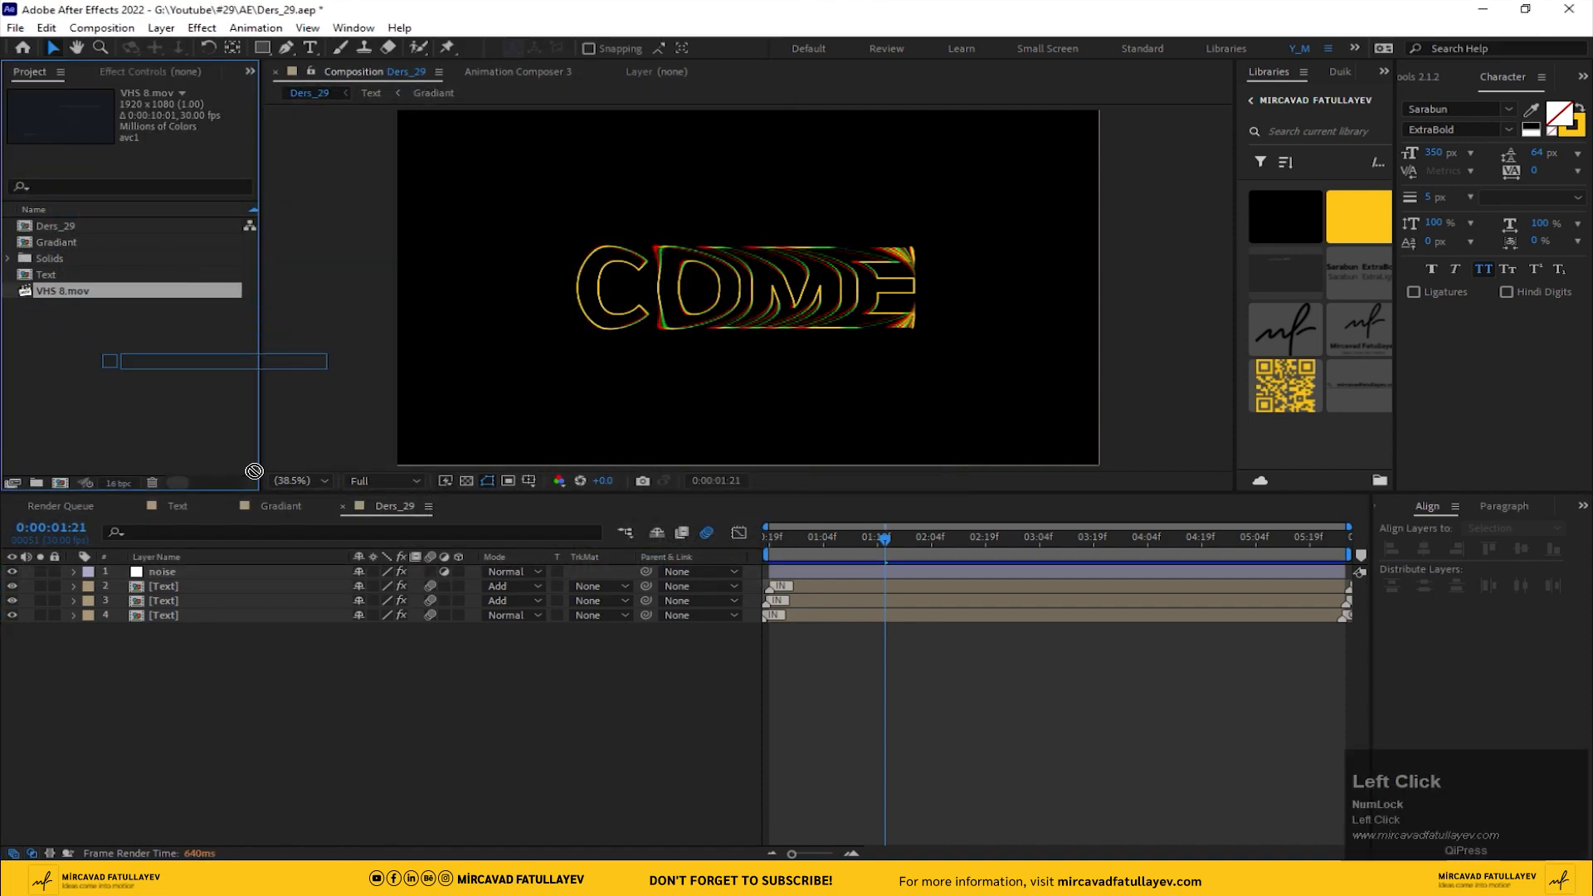
{"action": "left_click_drag", "start_coordinate": [254, 470], "coordinate": [276, 667]}
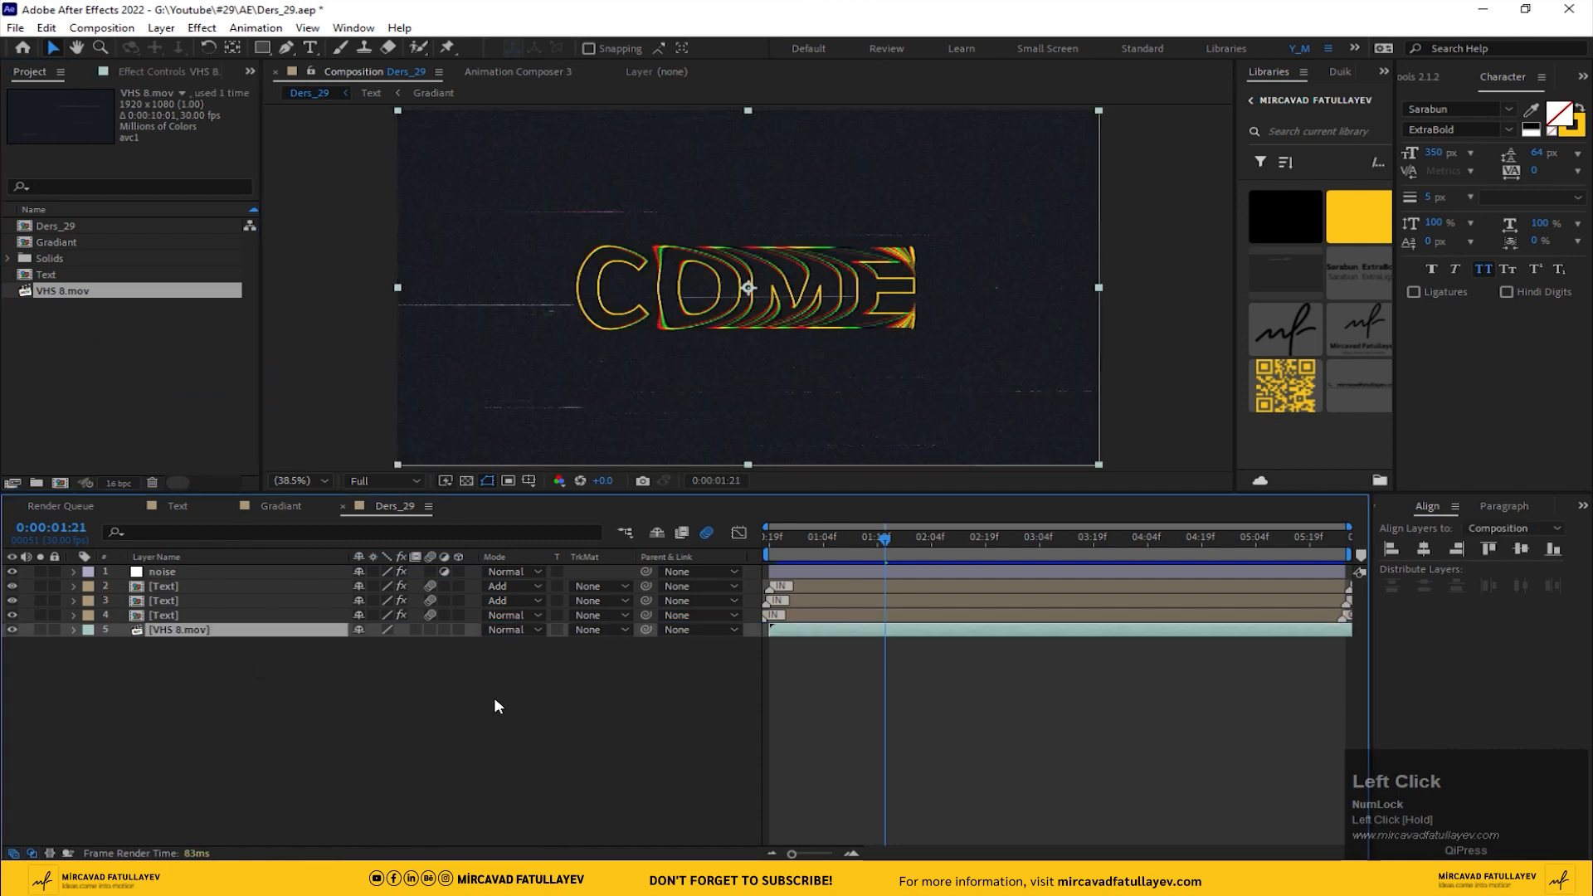
Step: Create a black 1920 x 1080 px solid named BG and move it below the VHS 8.mov layer
{"action": "right_click", "coordinate": [393, 702]}
{"action": "mouse_move", "coordinate": [558, 498]}
{"action": "left_click", "coordinate": [731, 542]}
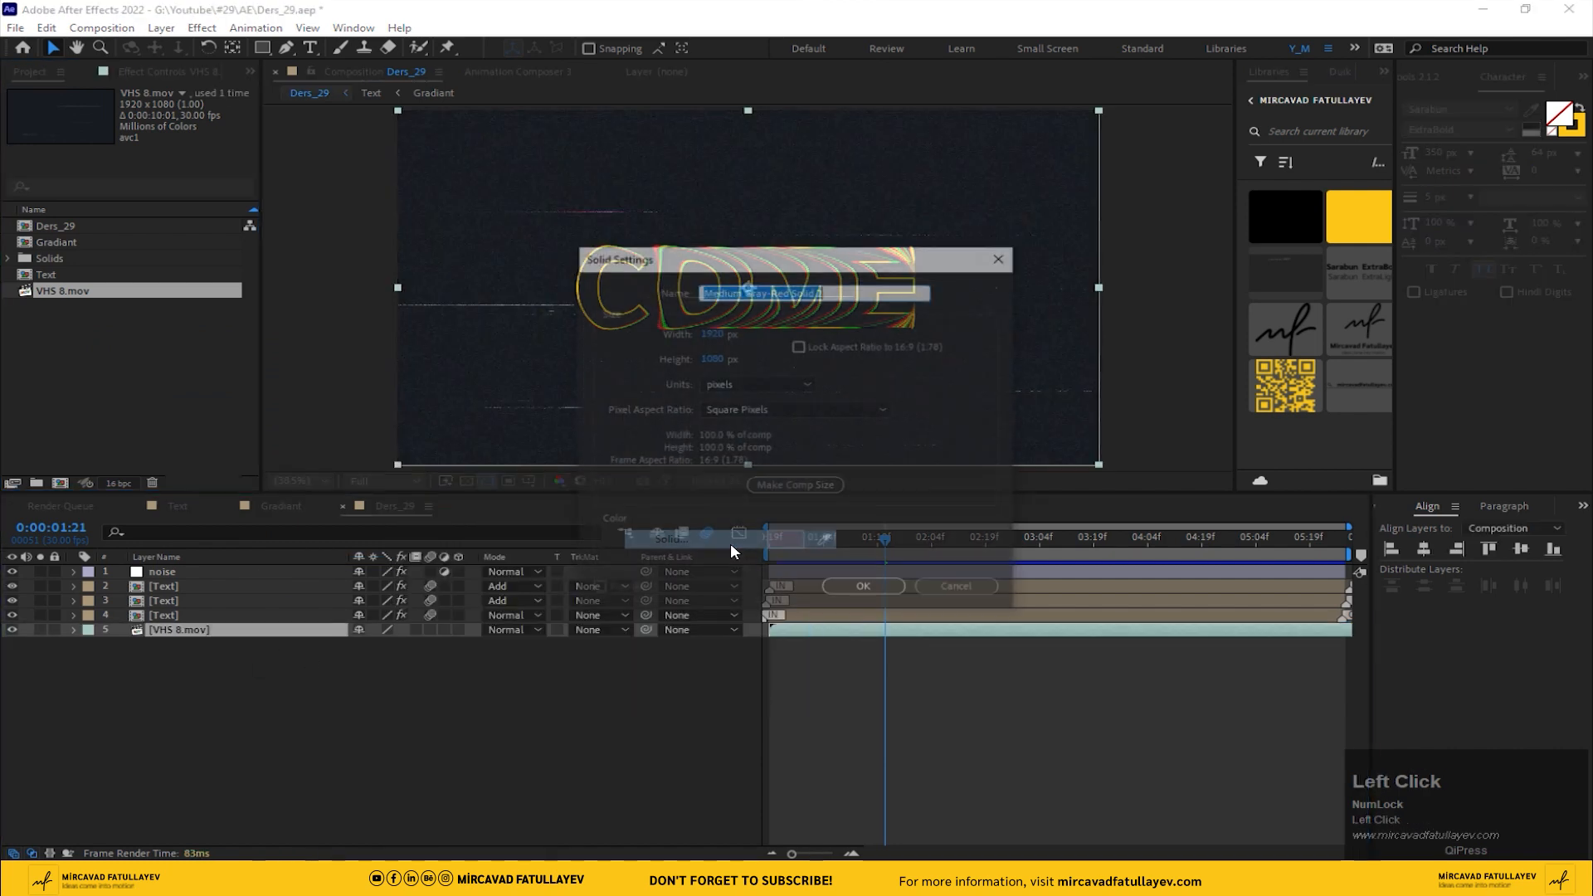
{"action": "type", "text": "BG"}
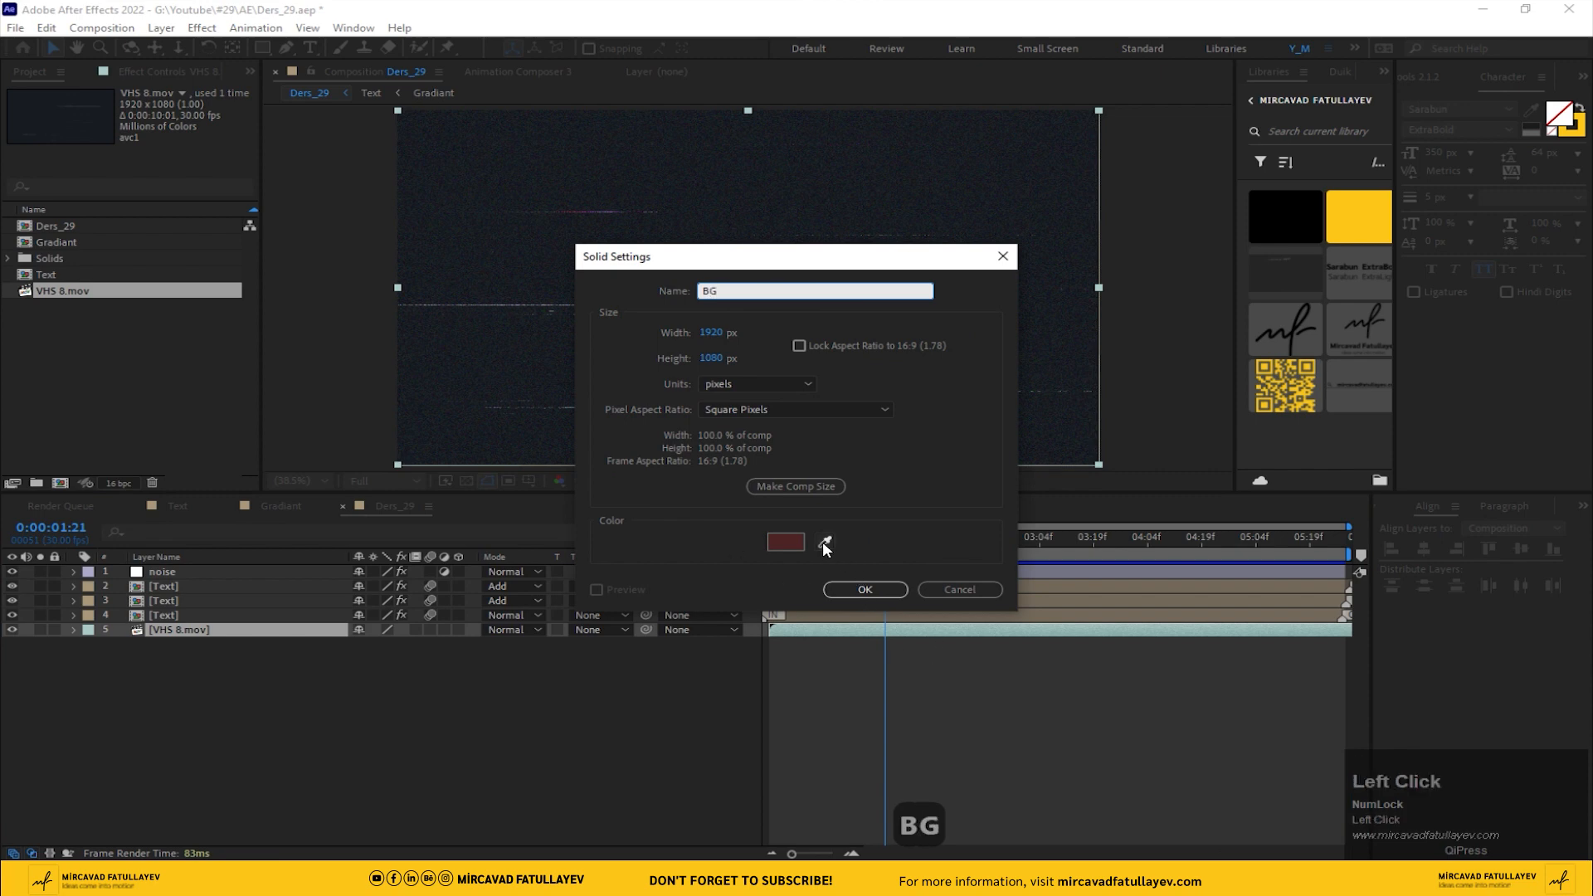
{"action": "left_click", "coordinate": [824, 544]}
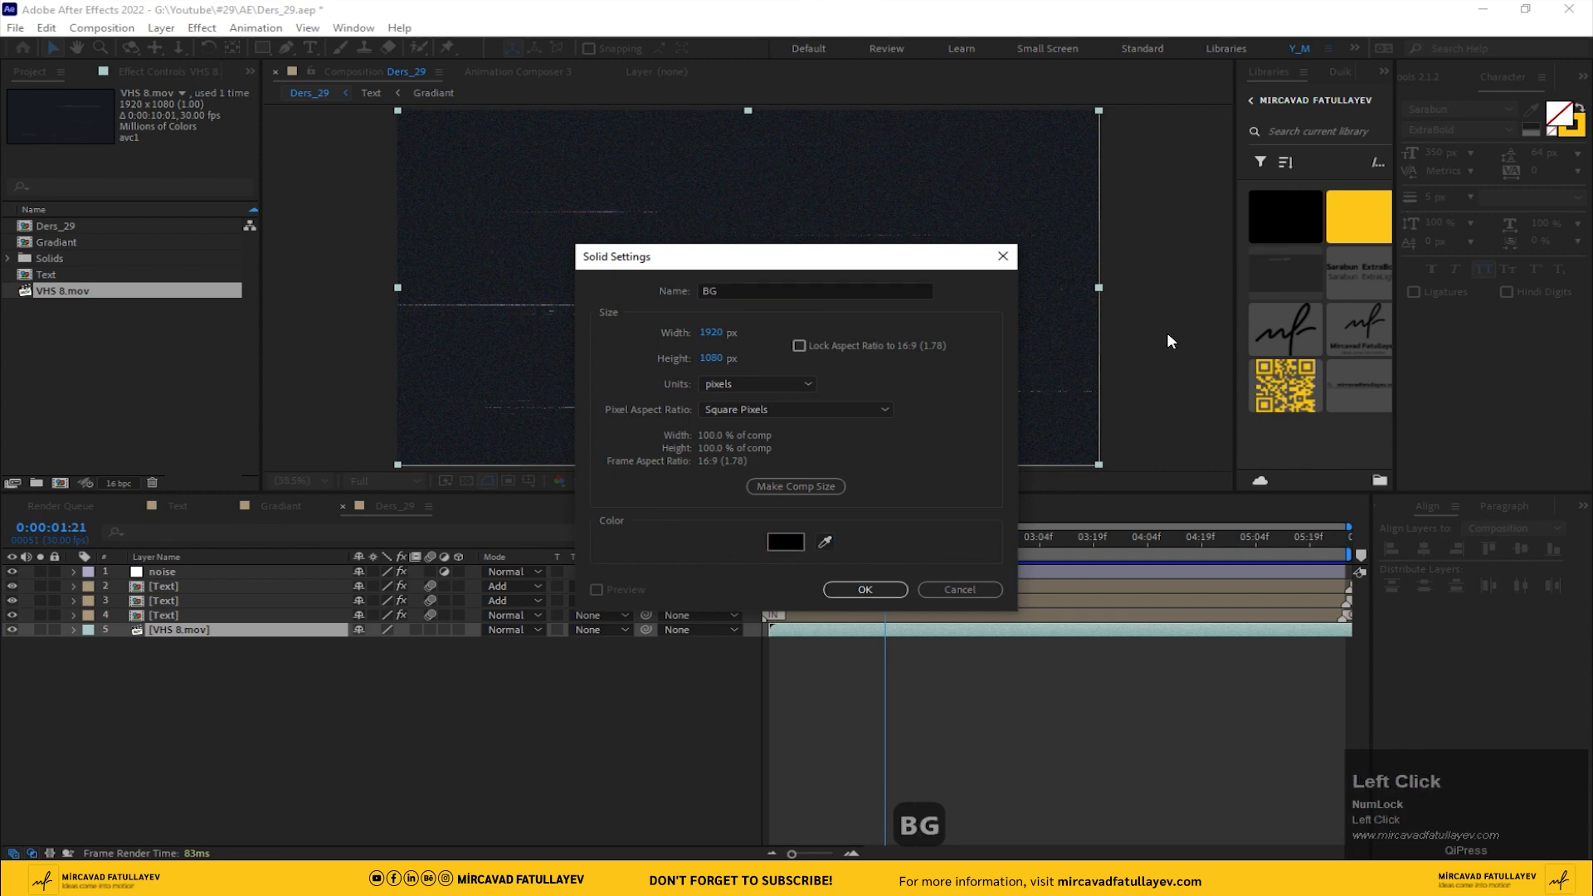
{"action": "left_click", "coordinate": [863, 590]}
{"action": "mouse_move", "coordinate": [257, 628]}
{"action": "left_mouse_down"}
{"action": "mouse_move", "coordinate": [291, 722]}
{"action": "mouse_move", "coordinate": [241, 643]}
{"action": "left_mouse_up"}
Step: Set the VHS 8.mov layer's blending mode to Add and its opacity to 30%
{"action": "left_click", "coordinate": [241, 630]}
{"action": "left_click", "coordinate": [514, 630]}
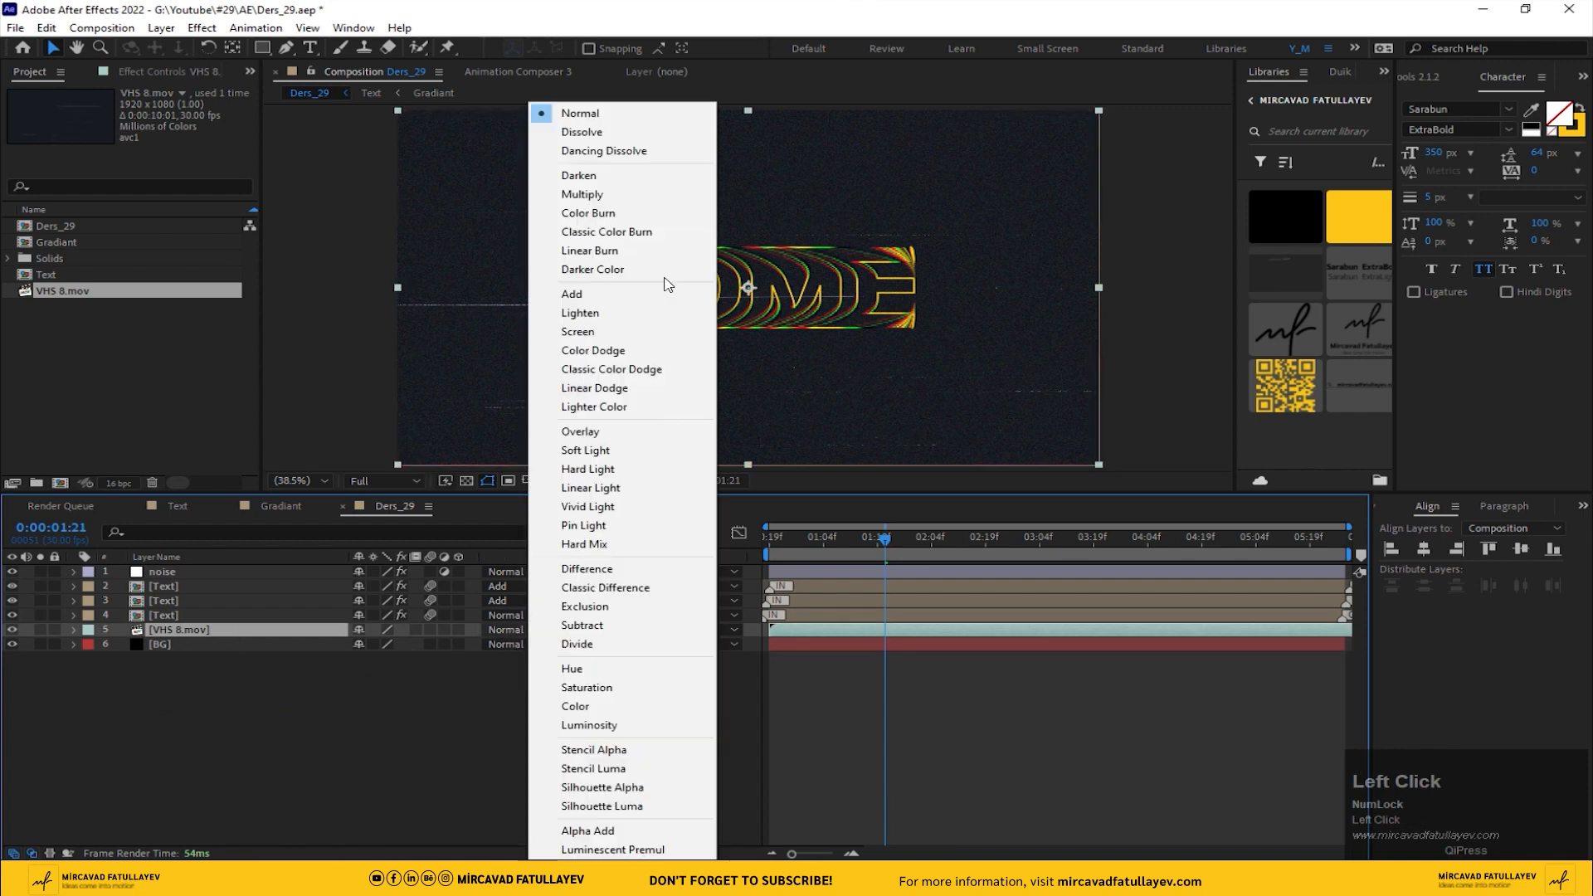
{"action": "left_click", "coordinate": [572, 294]}
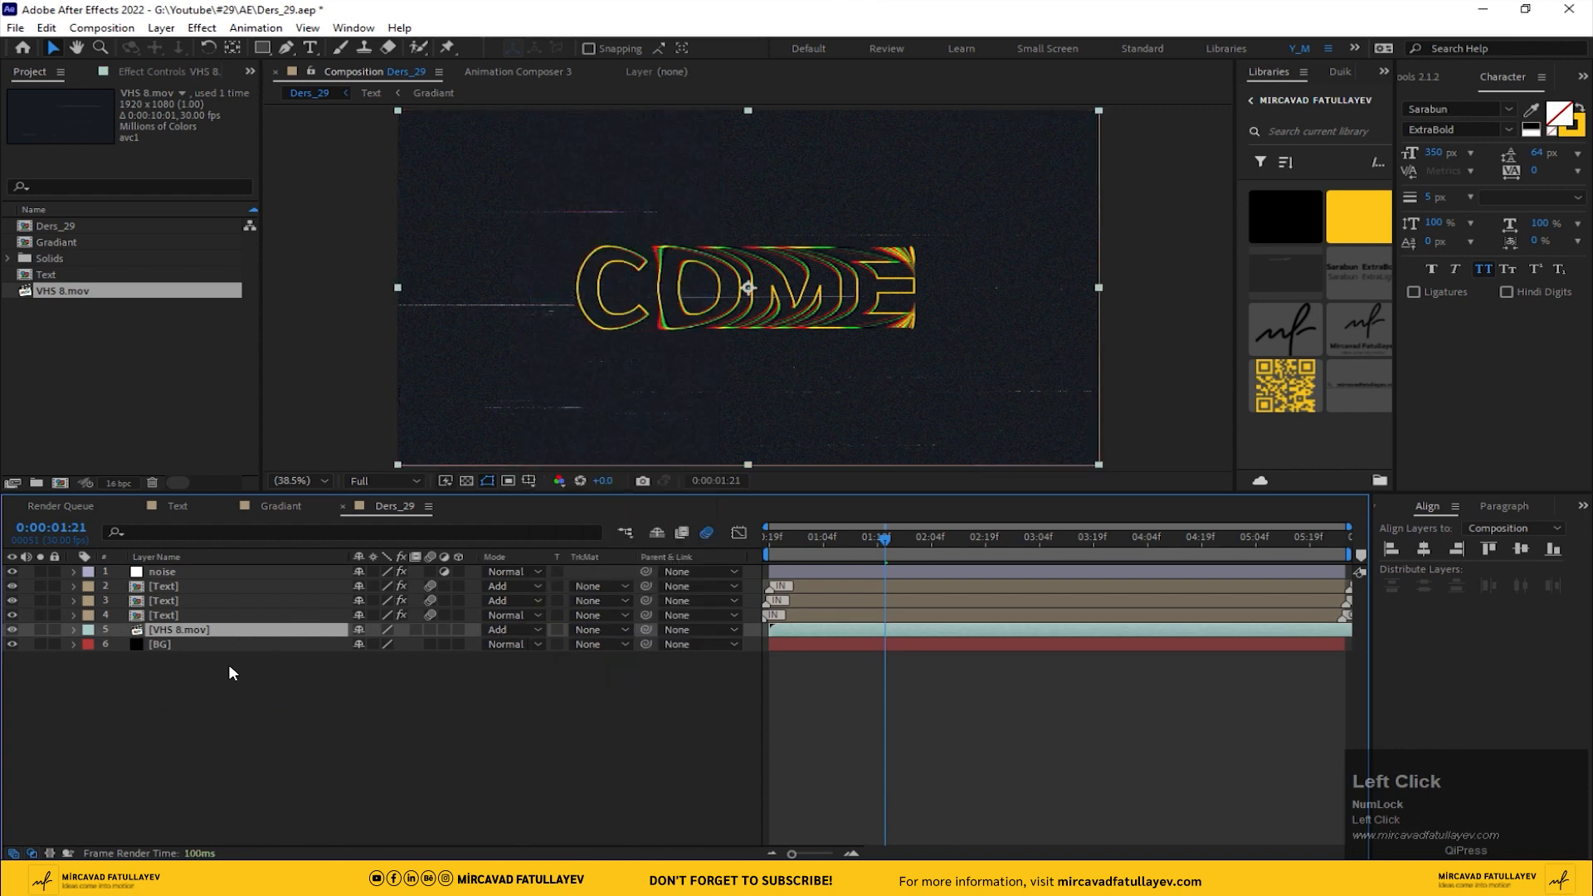
{"action": "key", "text": "t"}
{"action": "left_click_drag", "start_coordinate": [358, 645], "coordinate": [337, 643]}
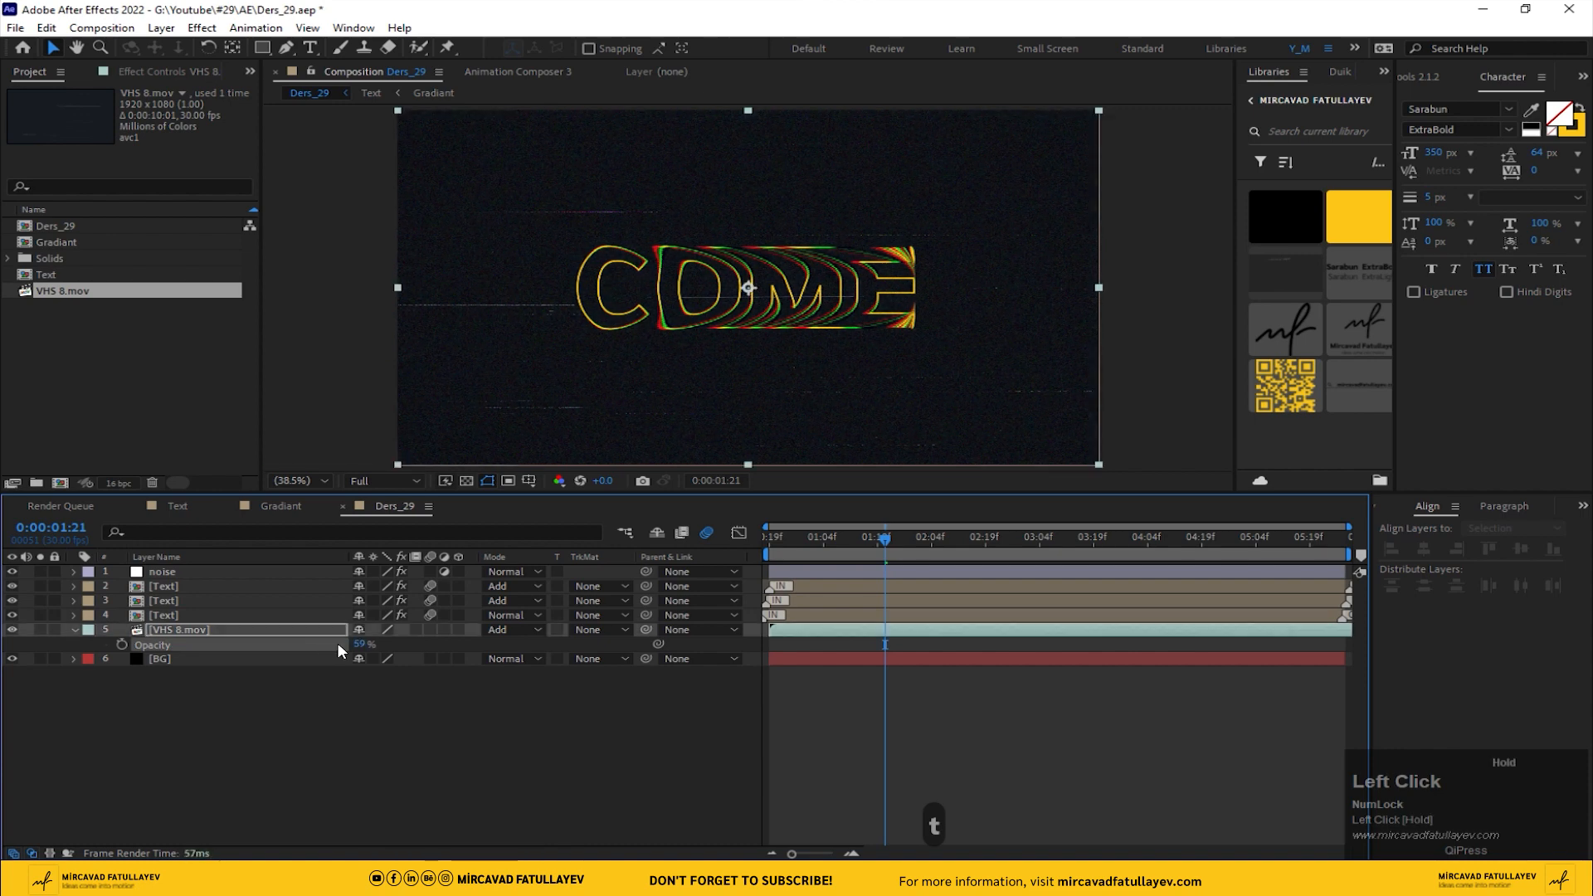
{"action": "type", "text": "30"}
{"action": "key", "text": "Return"}
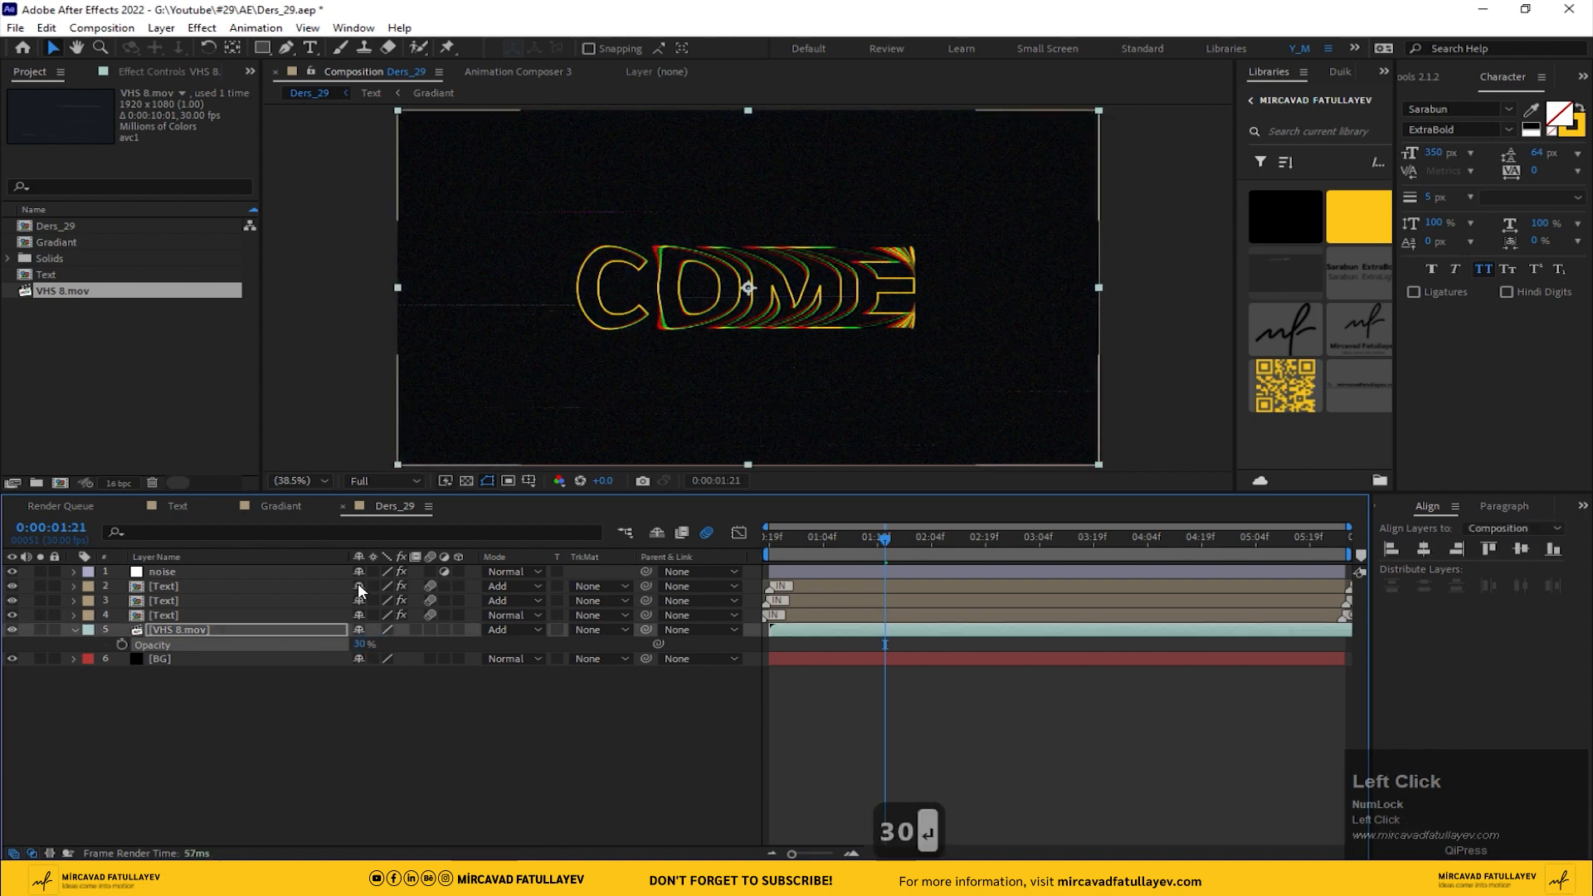
Step: Play back the composition with the VHS footage blended over the black background
{"action": "left_click", "coordinate": [824, 545]}
{"action": "key", "text": "space"}
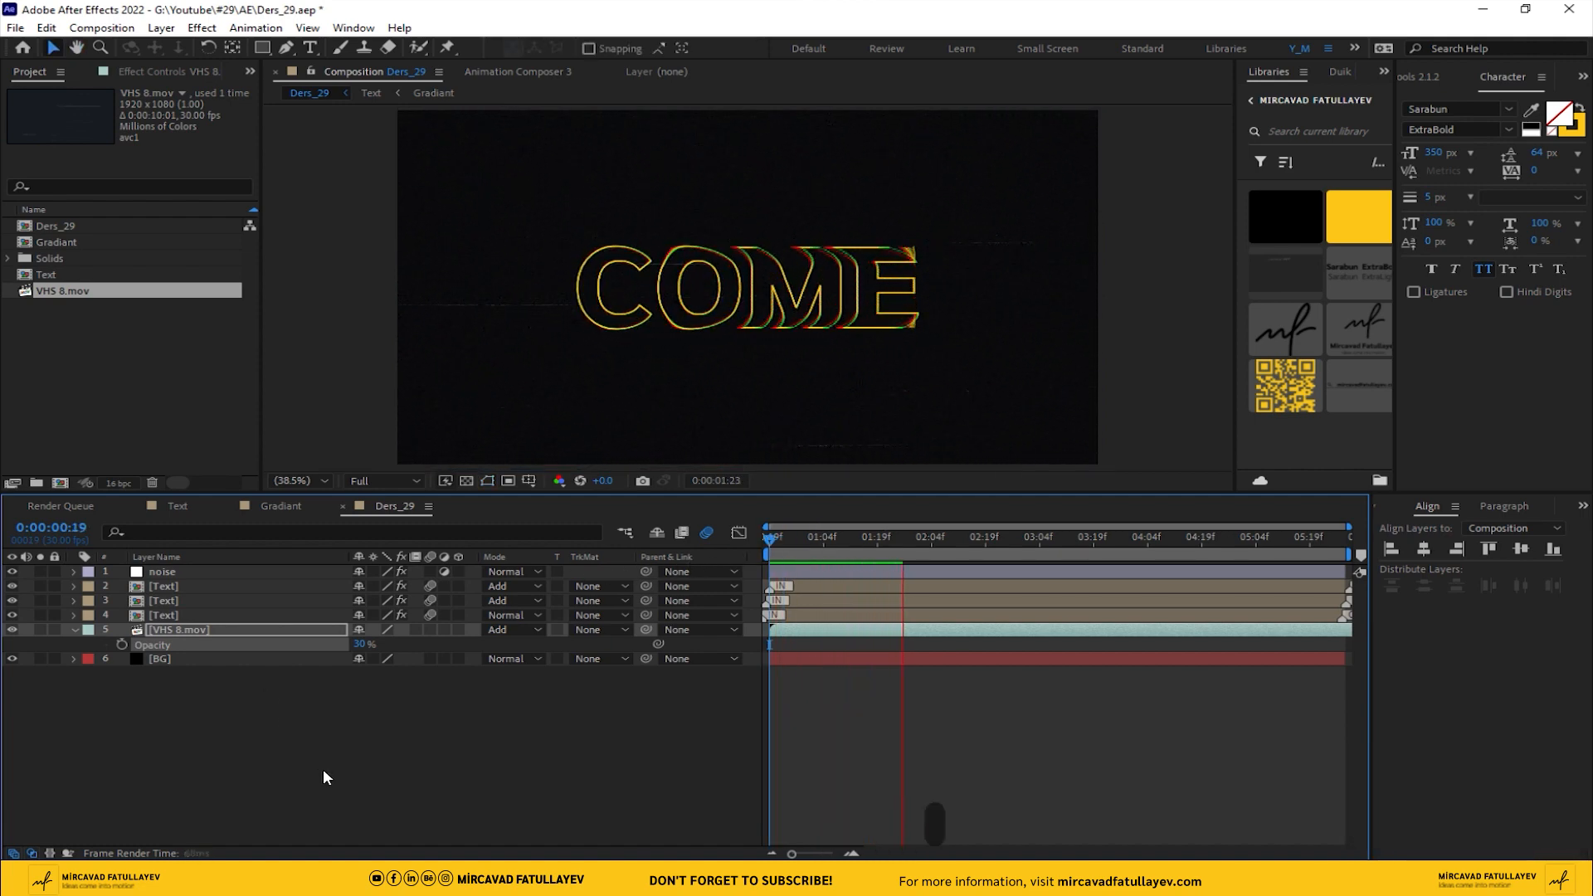
{"action": "key", "text": "space"}
Step: Move the VHS 8.mov layer above the Text layers, just below noise, and toggle its visibility to compare the result
{"action": "left_click_drag", "start_coordinate": [184, 629], "coordinate": [189, 581]}
{"action": "scroll", "coordinate": [717, 281], "scroll_direction": "up", "scroll_amount": 3}
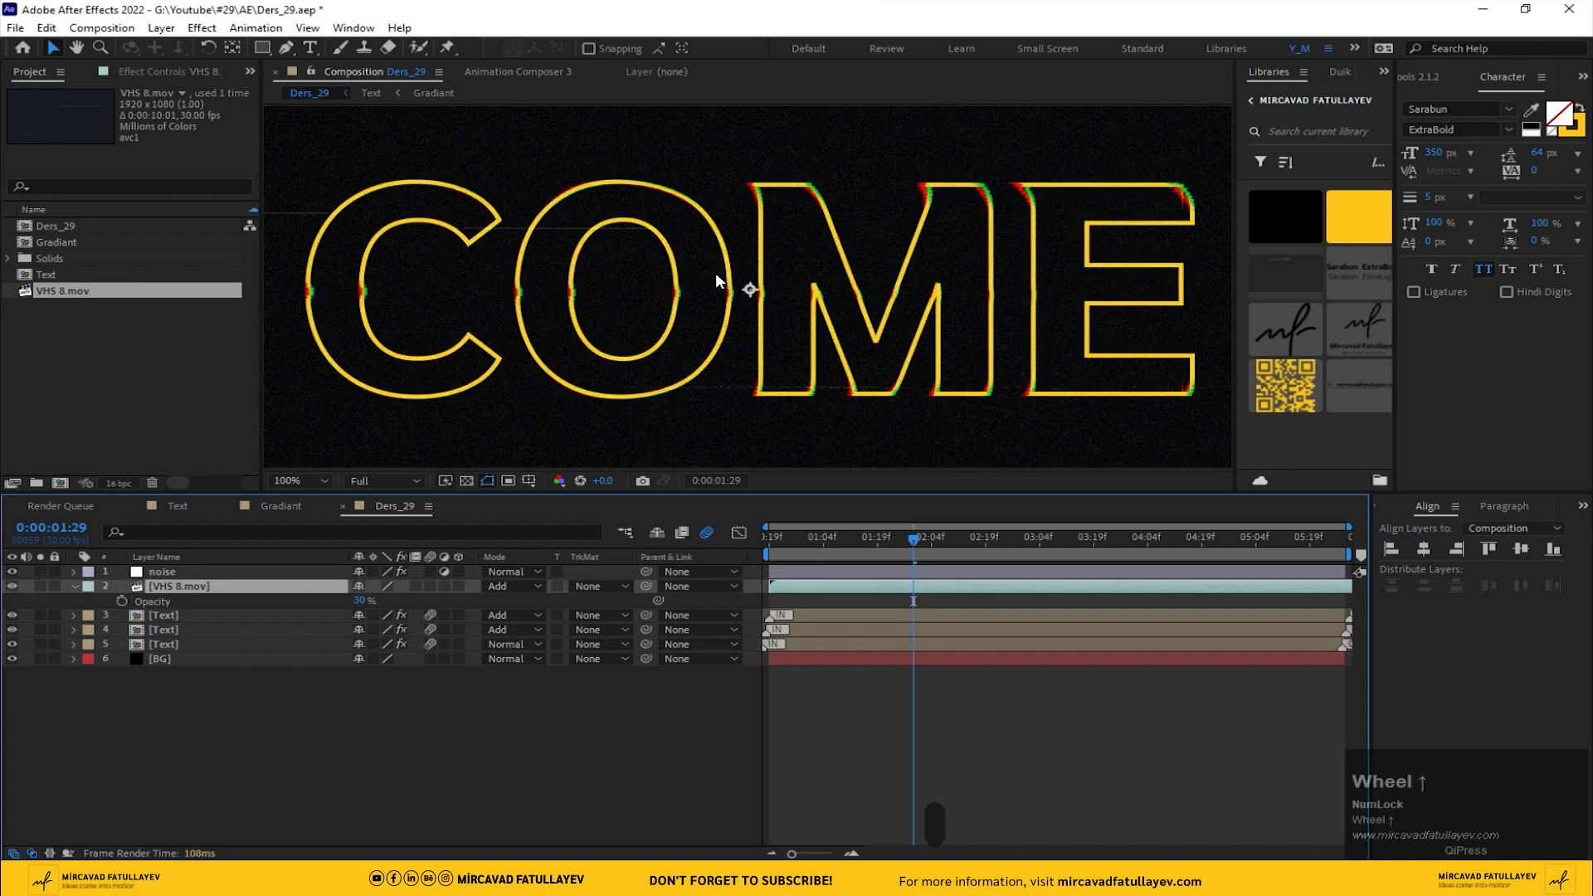
{"action": "left_click", "coordinate": [11, 586]}
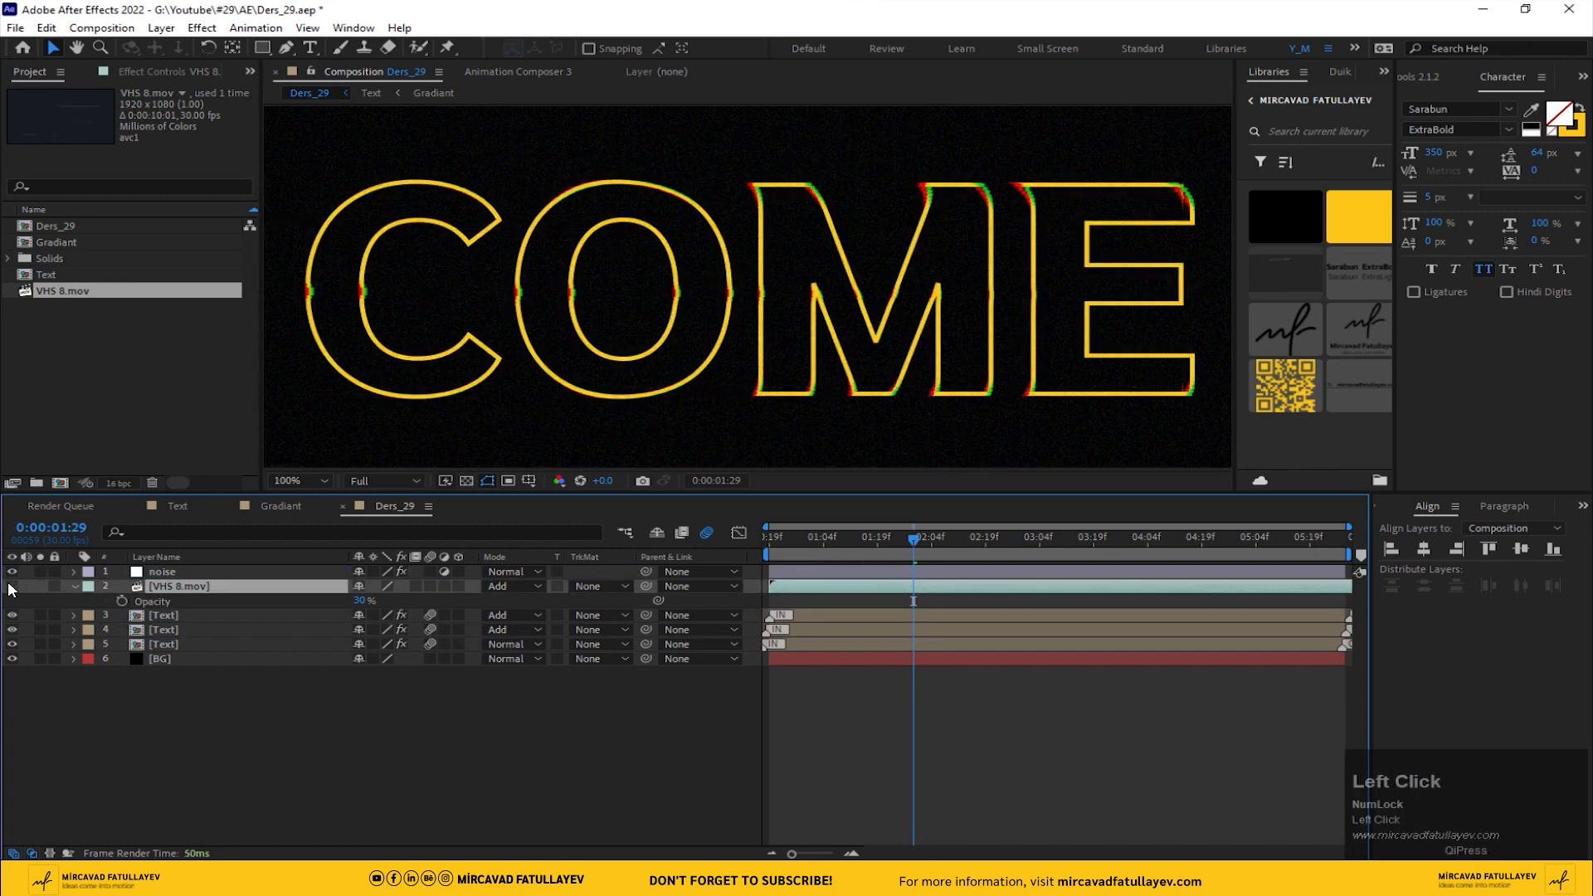
Step: Fit the whole frame in the viewer and preview the VHS texture over the text
{"action": "left_click", "coordinate": [287, 479]}
{"action": "left_click", "coordinate": [321, 515]}
{"action": "key", "text": "space"}
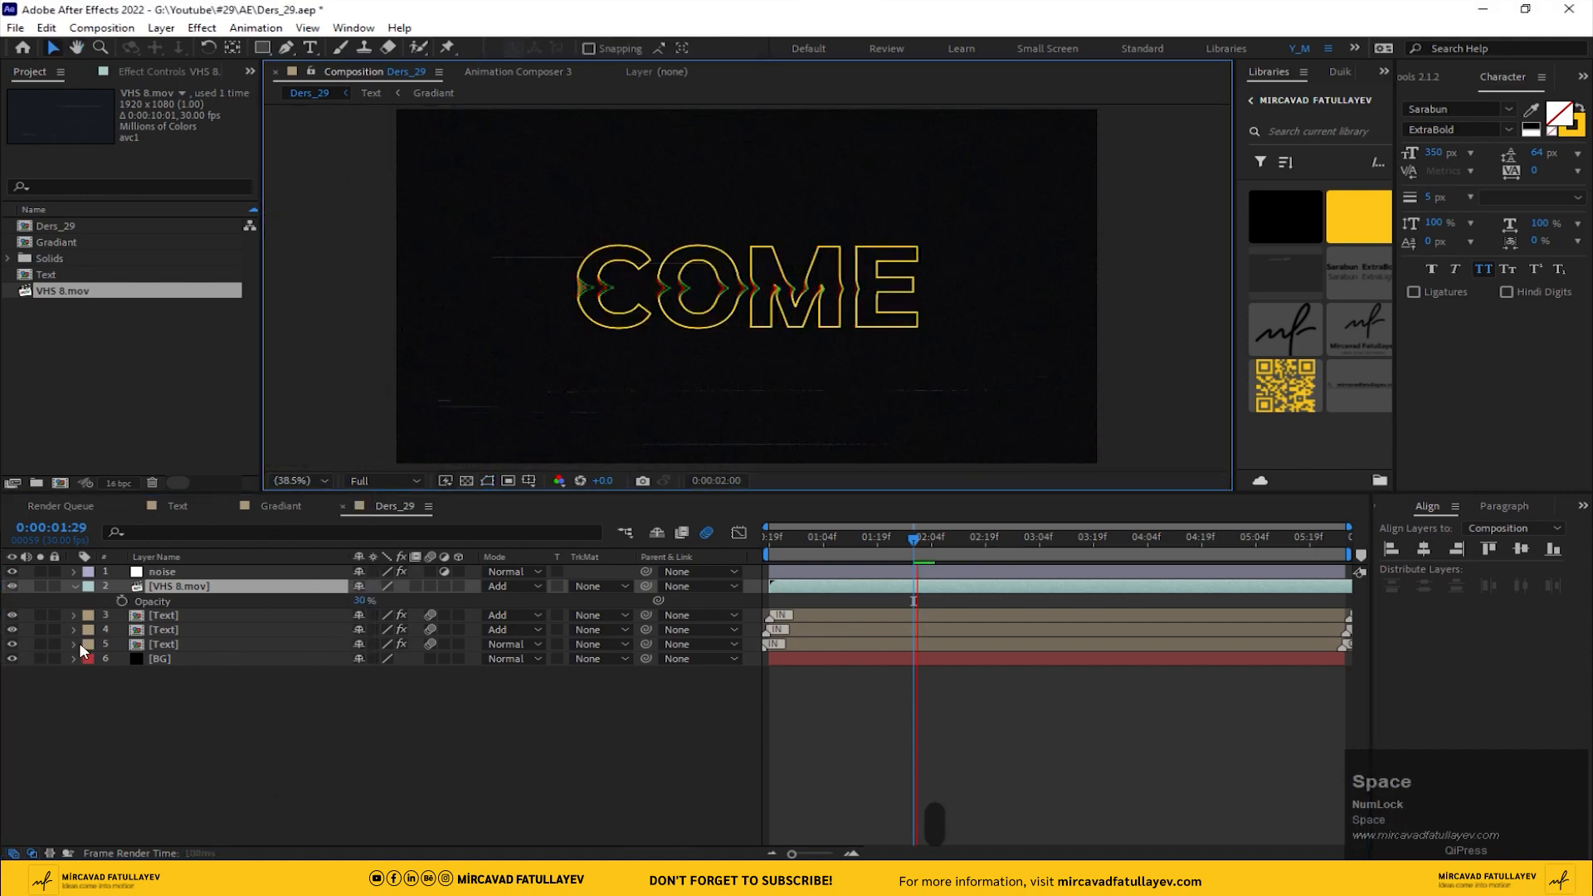
Step: Move the VHS 8.mov layer above noise to the top of the stack and set its opacity to 30%
{"action": "scroll", "coordinate": [671, 297], "scroll_direction": "up", "scroll_amount": 3}
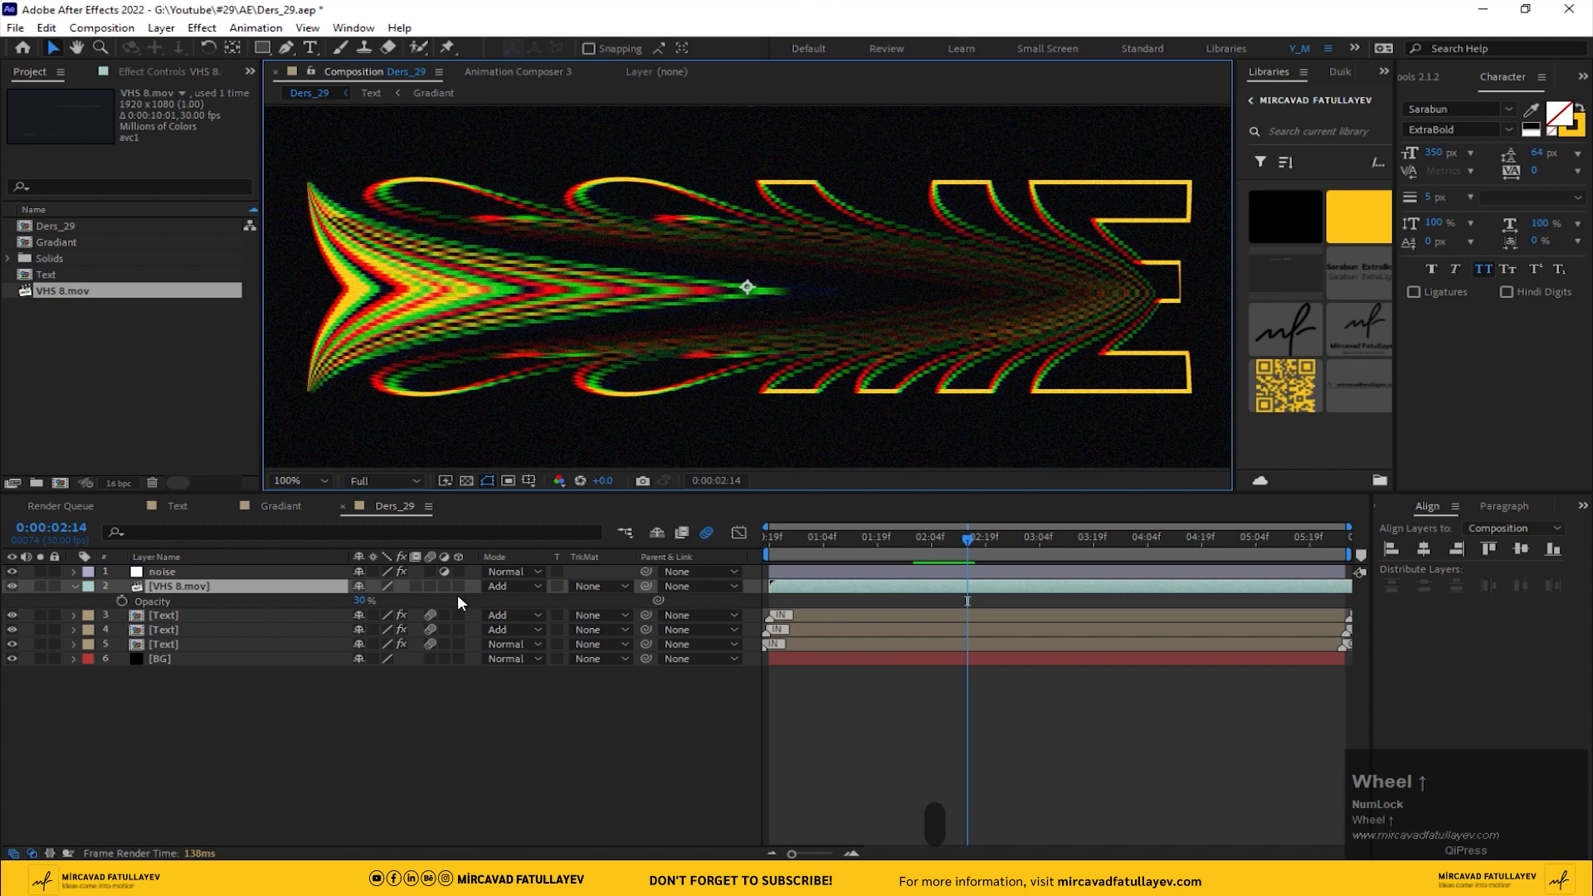
{"action": "left_click_drag", "start_coordinate": [363, 606], "coordinate": [380, 601]}
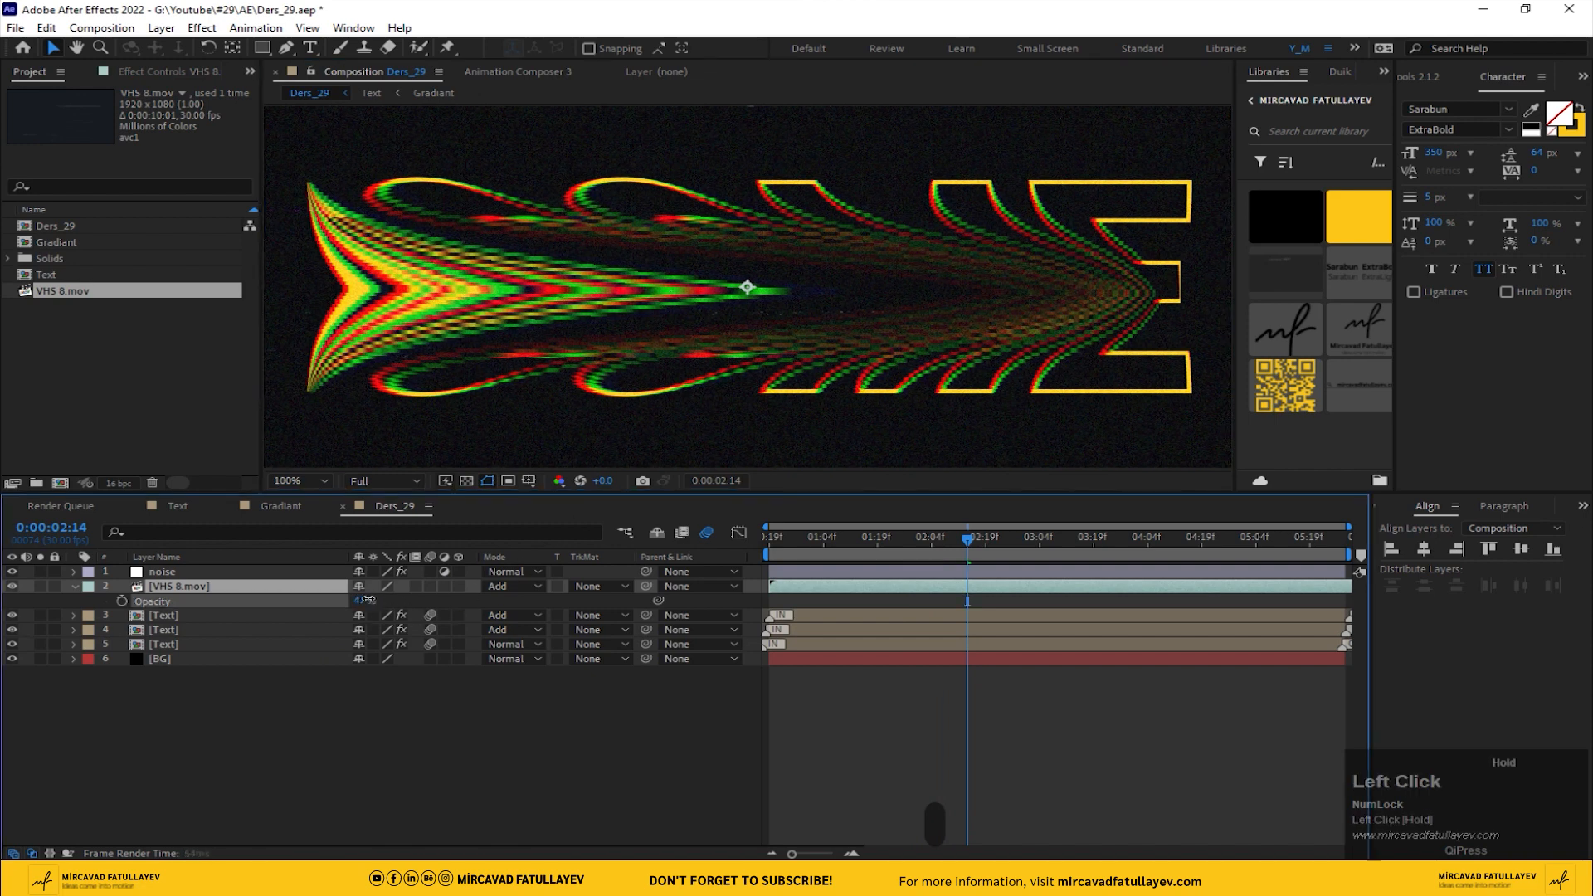
{"action": "left_click_drag", "start_coordinate": [206, 584], "coordinate": [207, 569]}
{"action": "left_click", "coordinate": [359, 588]}
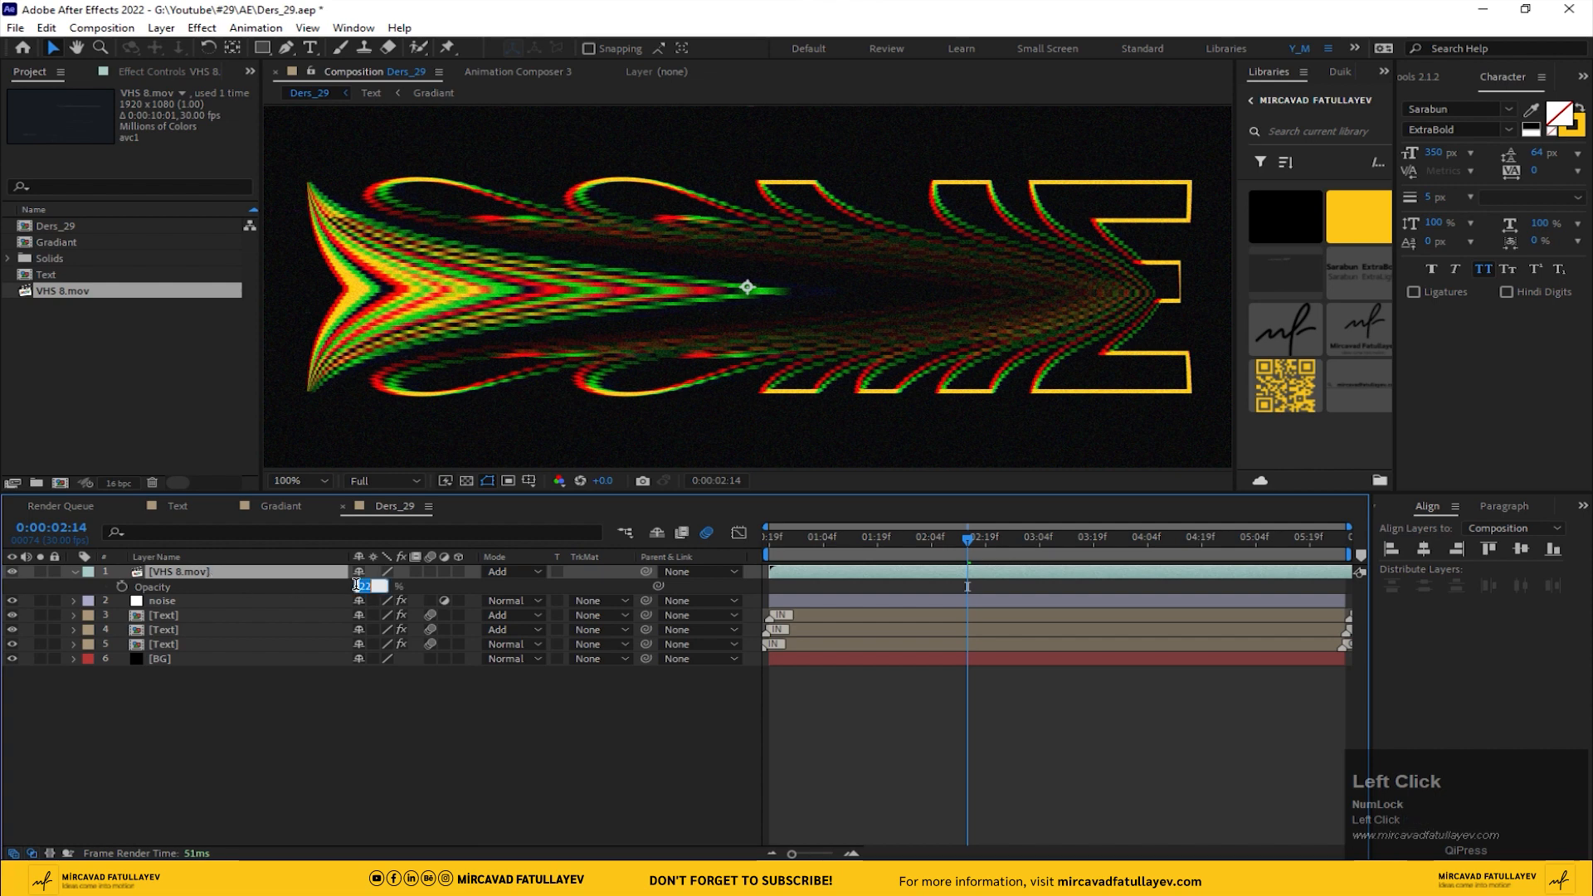
{"action": "type", "text": "30"}
{"action": "key", "text": "Return"}
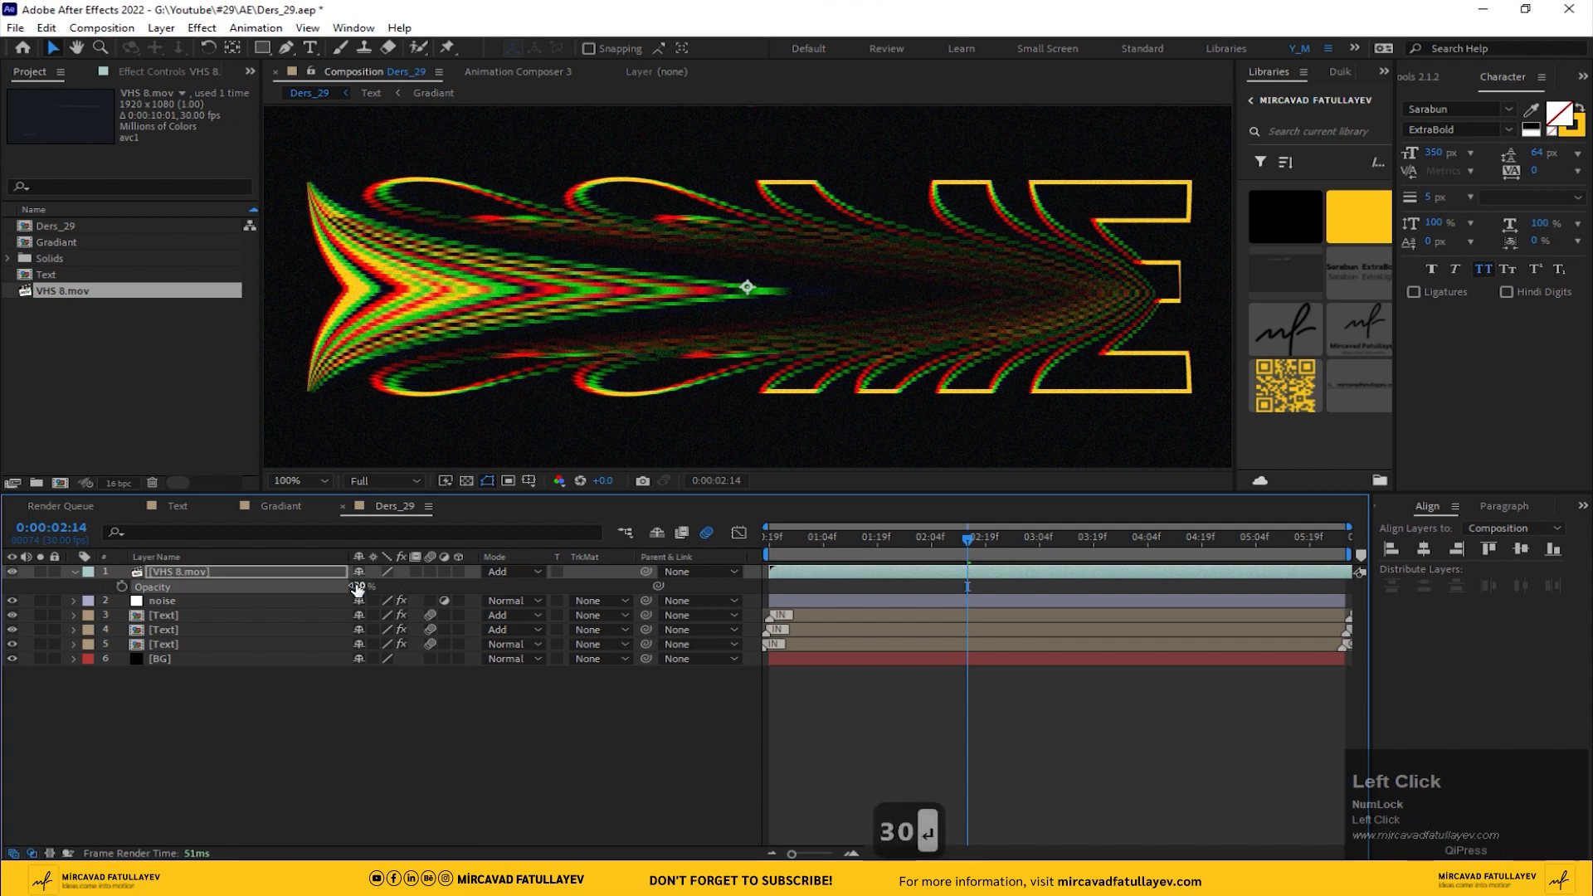
Step: Toggle the topmost VHS 8.mov layer to compare the image, and preview the full frame
{"action": "left_click", "coordinate": [11, 573]}
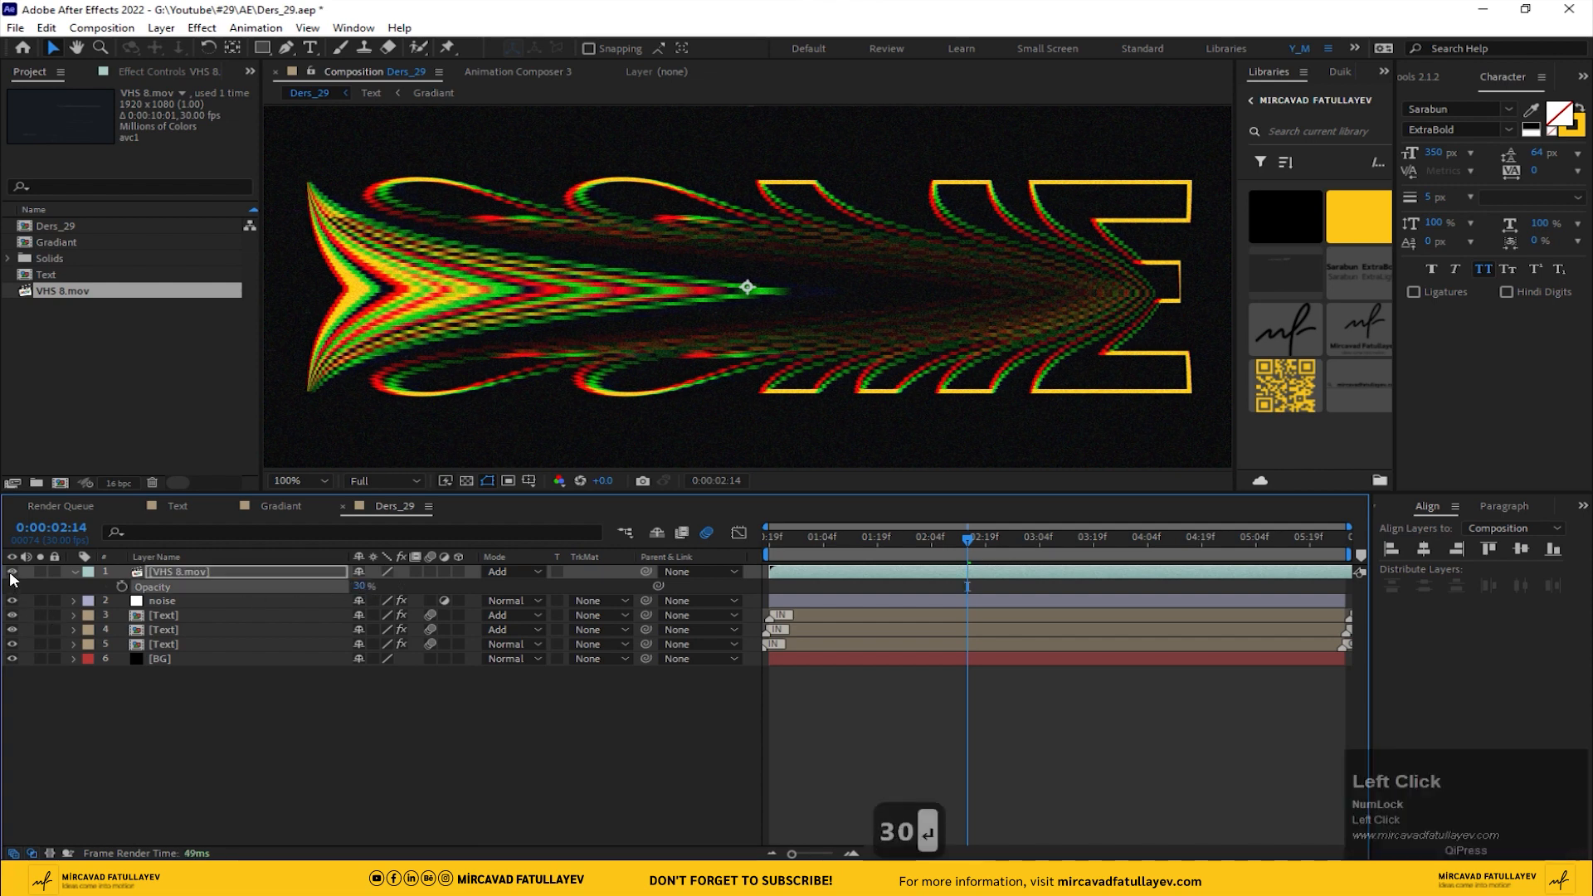
{"action": "left_click", "coordinate": [285, 480]}
{"action": "left_click", "coordinate": [333, 521]}
{"action": "left_click", "coordinate": [391, 749]}
{"action": "key", "text": "space"}
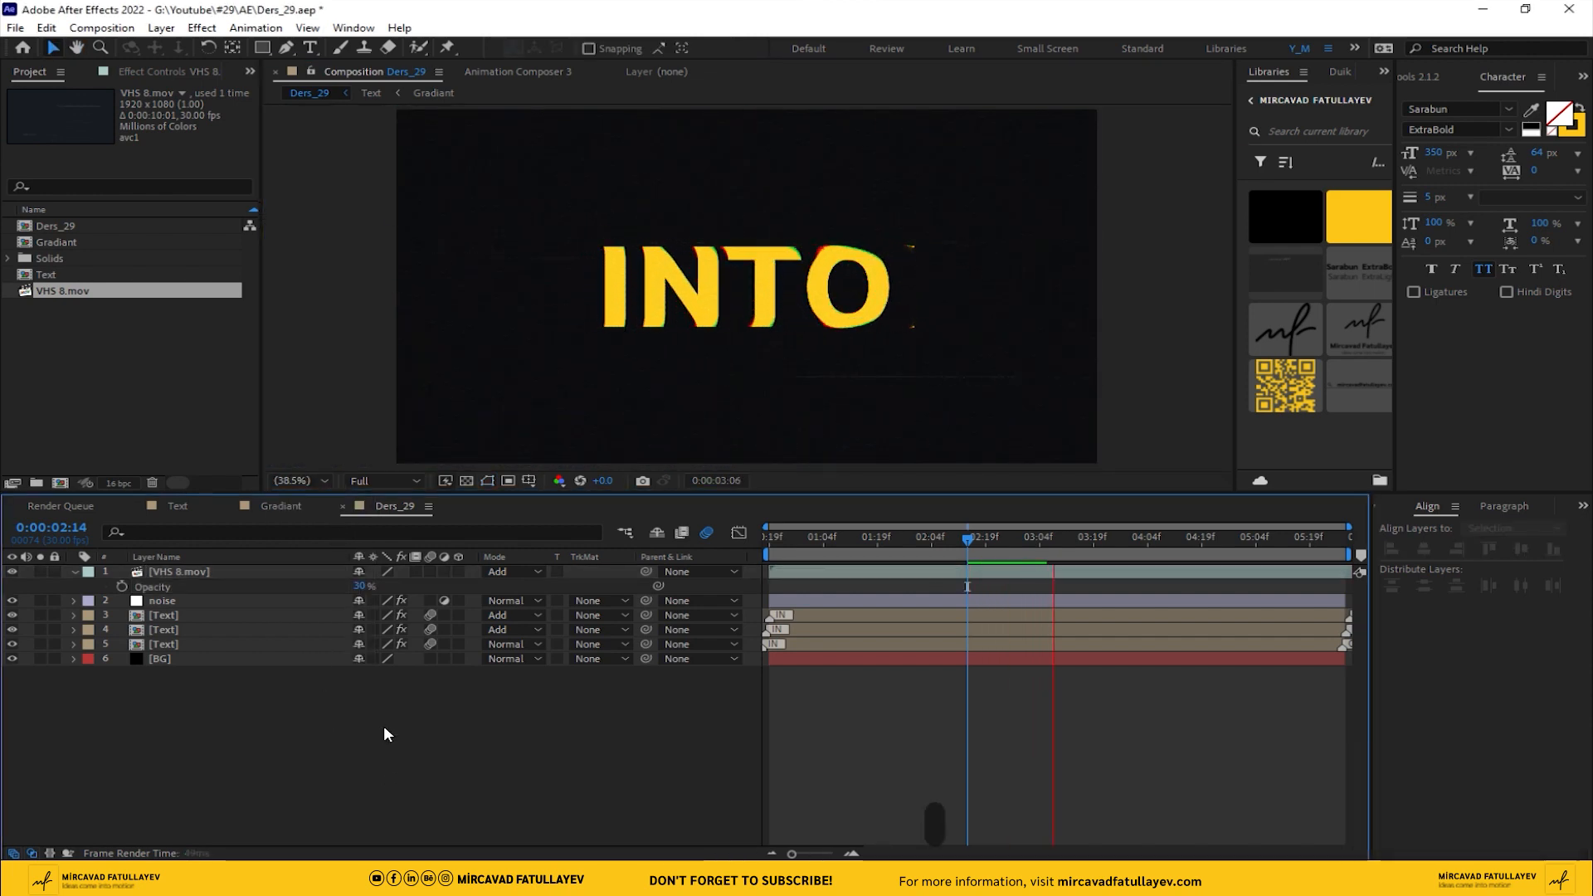
{"action": "key", "text": "space"}
Step: Add a new adjustment layer at the top of Ders_29 and apply the CC Vignette effect to it
{"action": "right_click", "coordinate": [288, 702]}
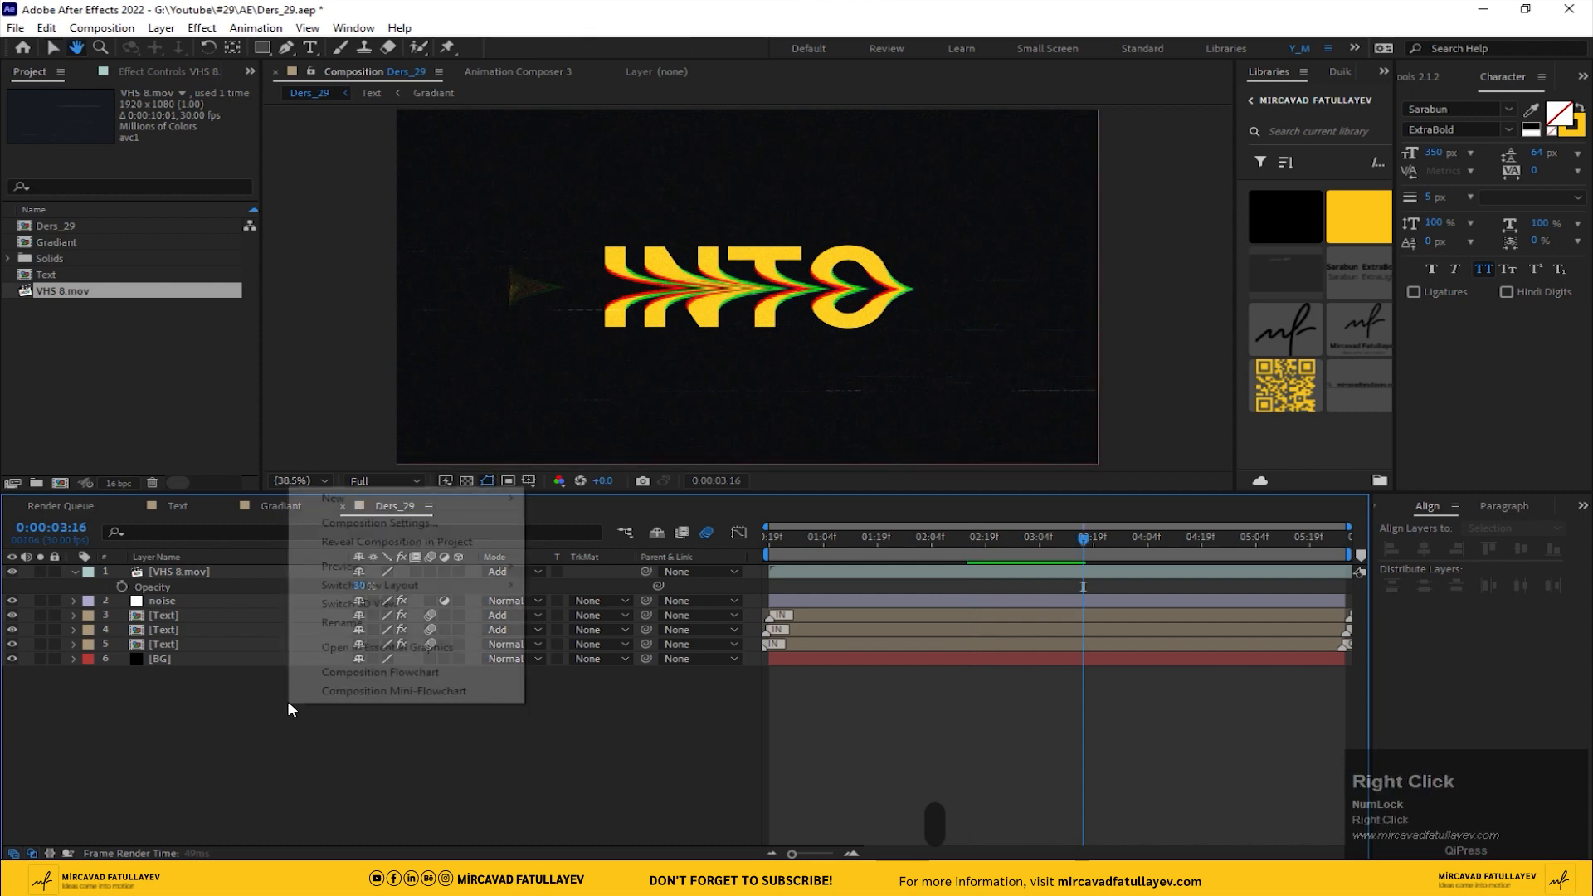
{"action": "left_click", "coordinate": [340, 498]}
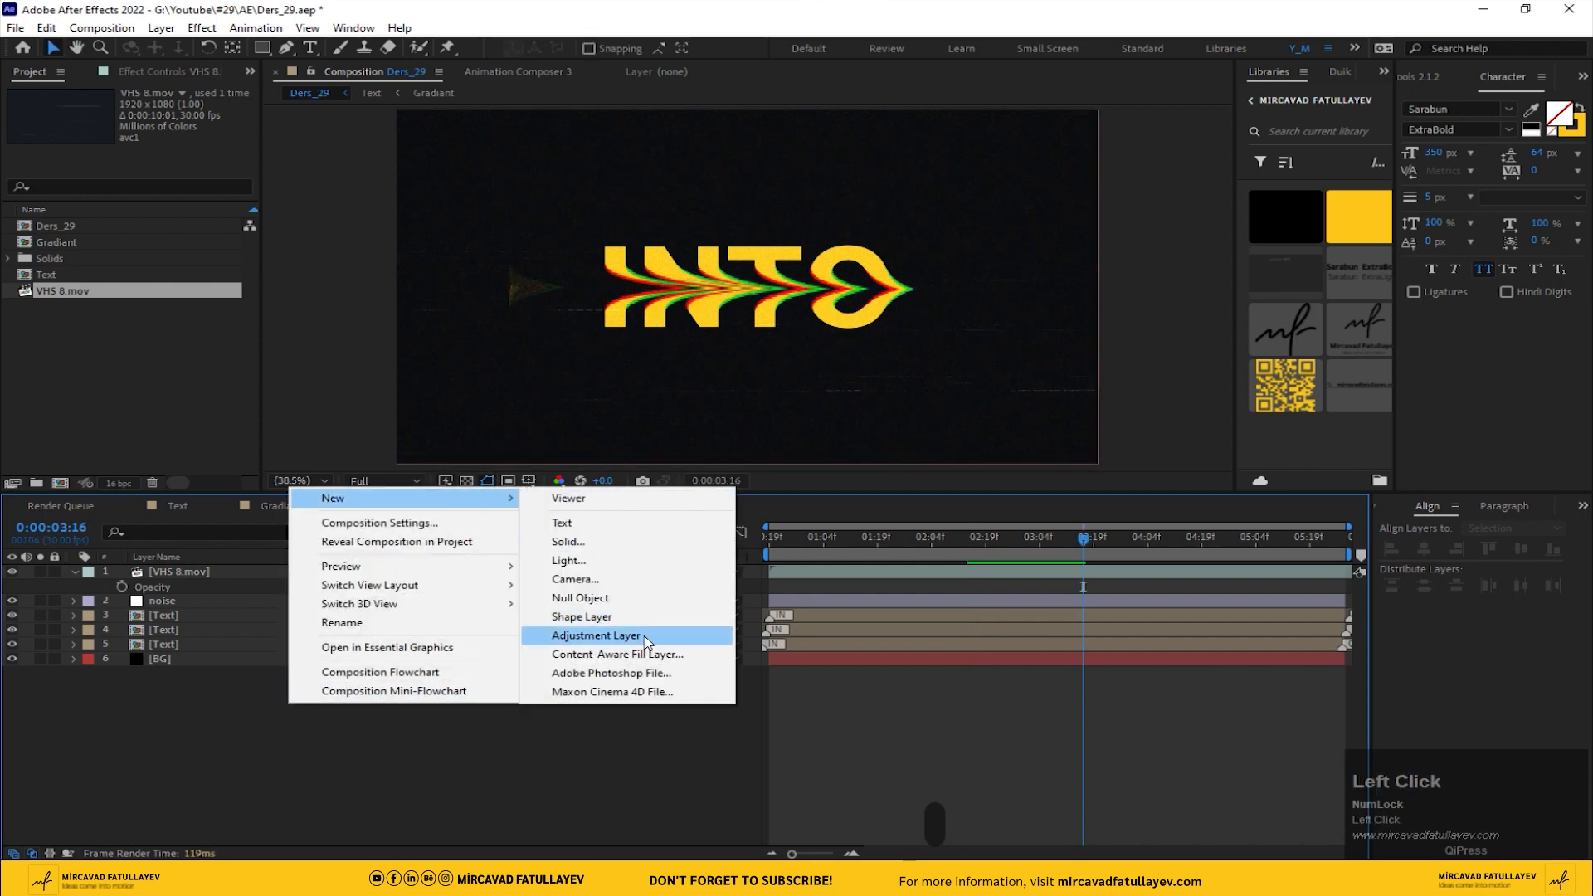
{"action": "left_click", "coordinate": [647, 642]}
{"action": "key", "text": "ctrl+space"}
{"action": "type", "text": "cc"}
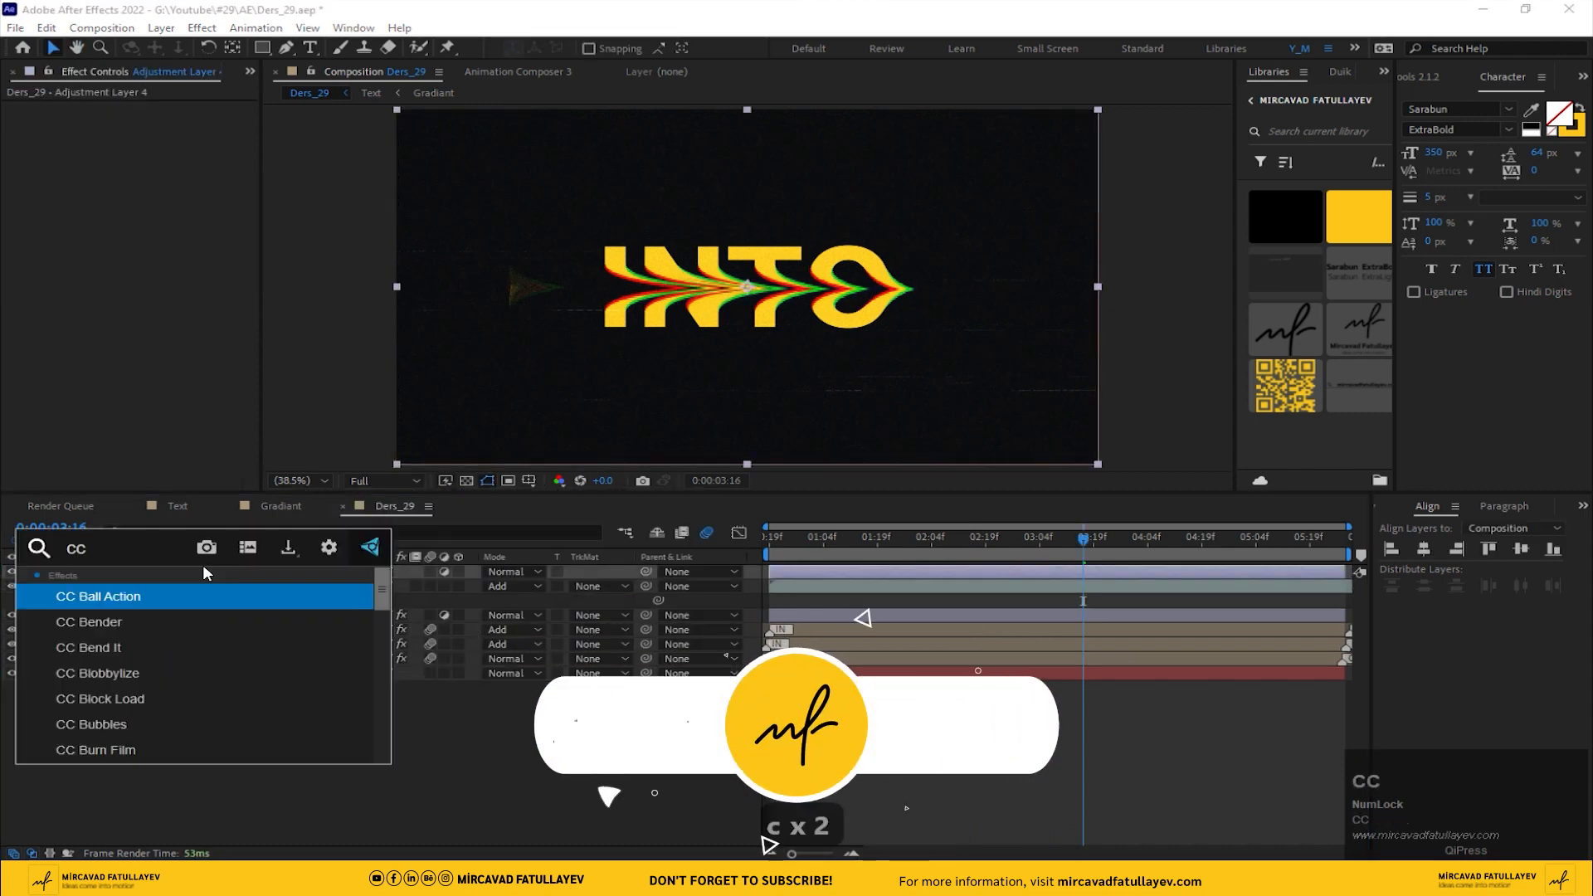
{"action": "type", "text": " vi"}
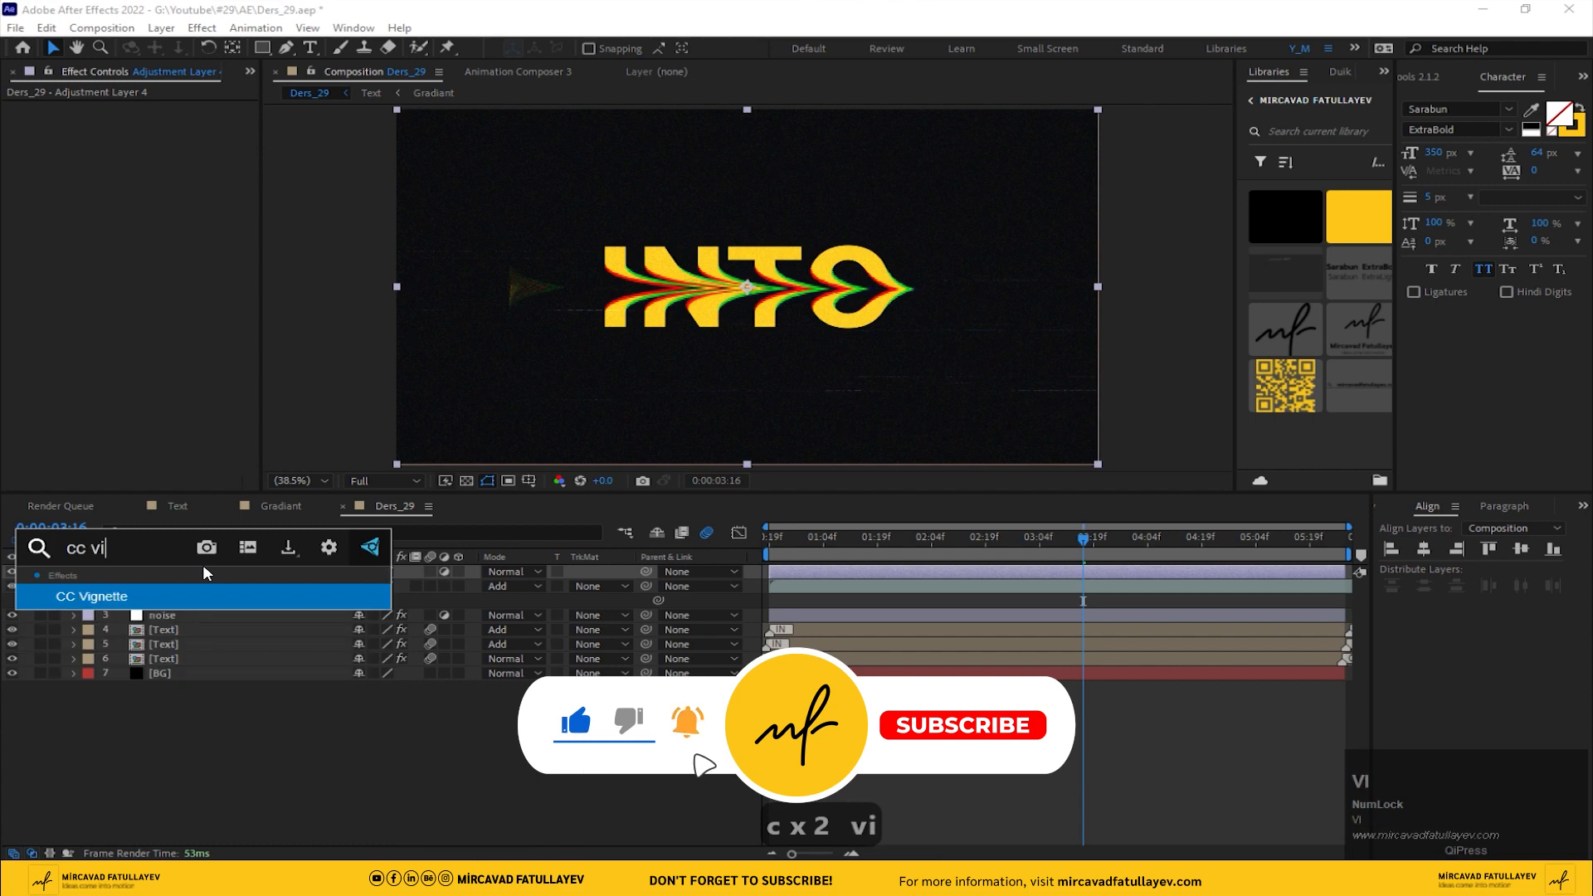
{"action": "key", "text": "Return"}
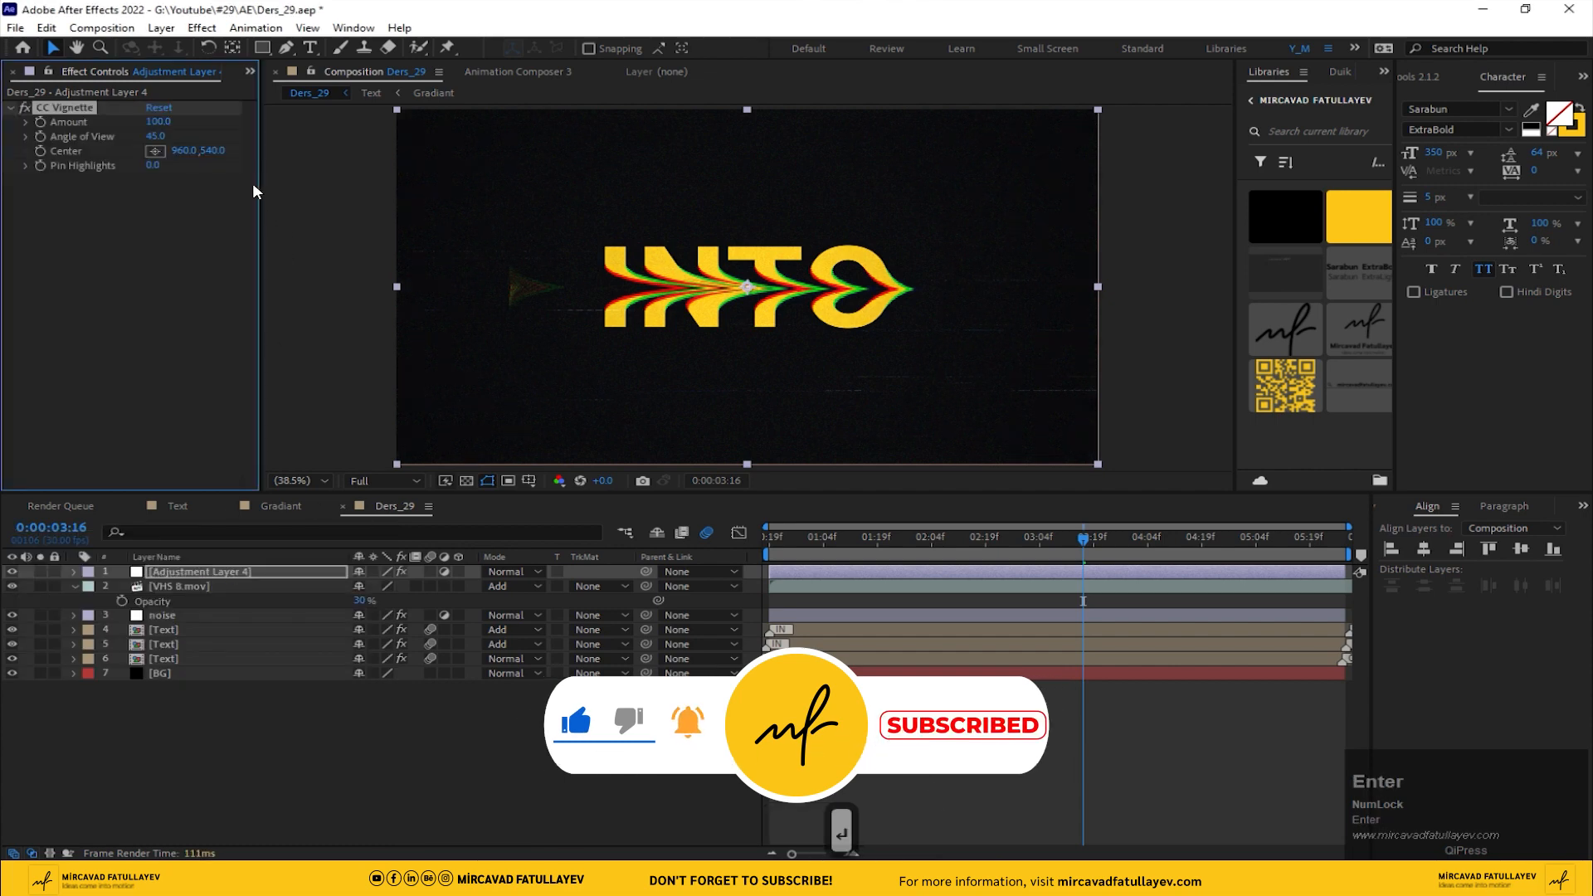
Step: Set the CC Vignette Amount to 250 and its Angle of View to 48.7
{"action": "left_click_drag", "start_coordinate": [158, 121], "coordinate": [224, 121]}
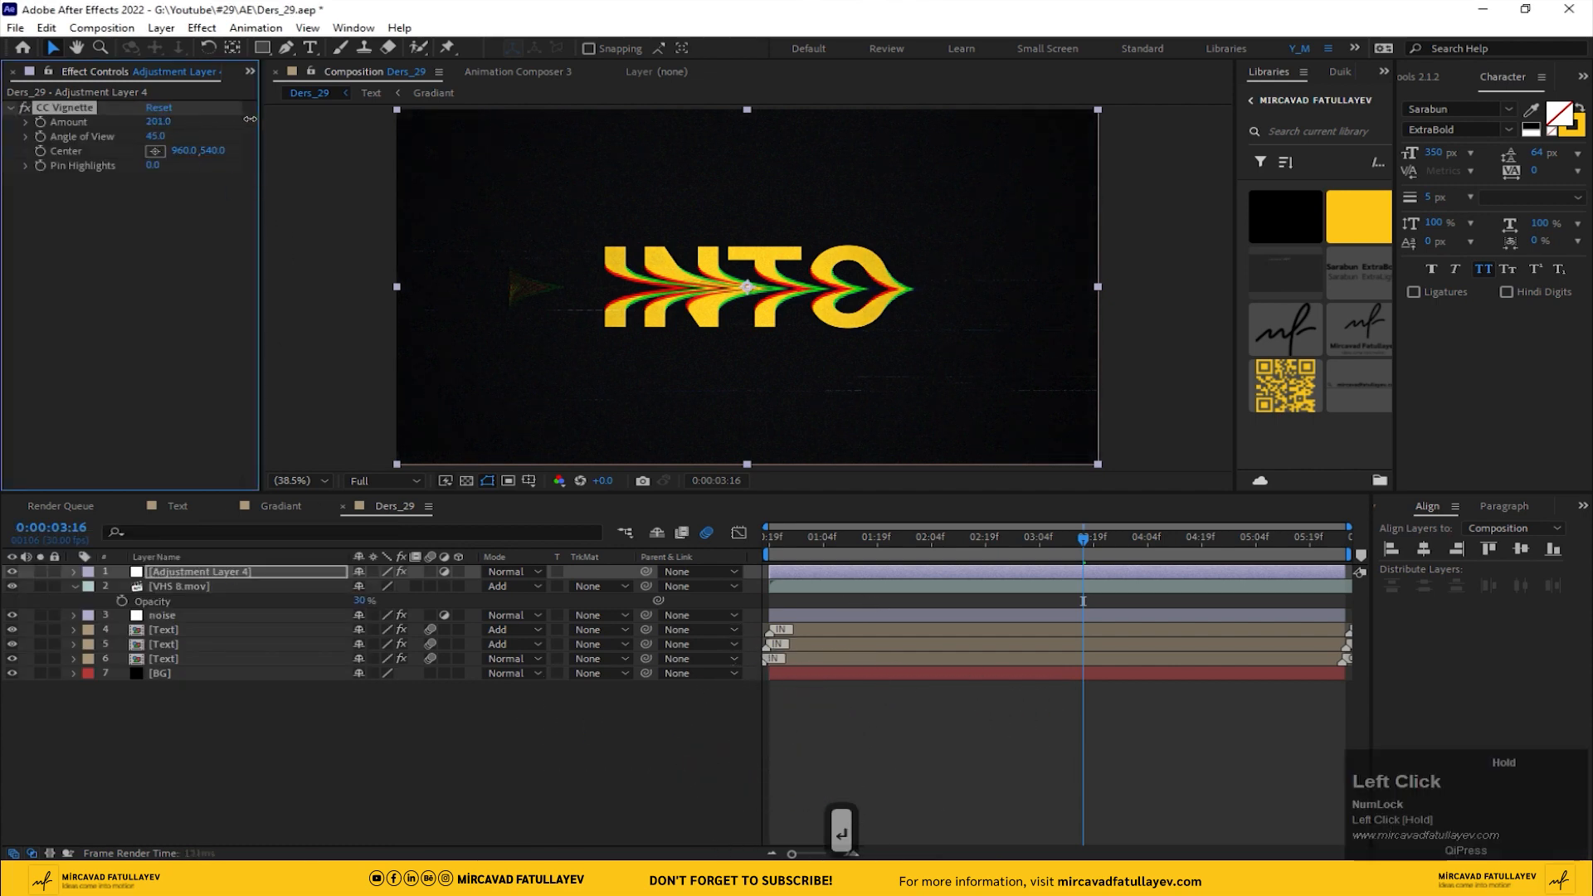
{"action": "left_click_drag", "start_coordinate": [378, 124], "coordinate": [166, 129]}
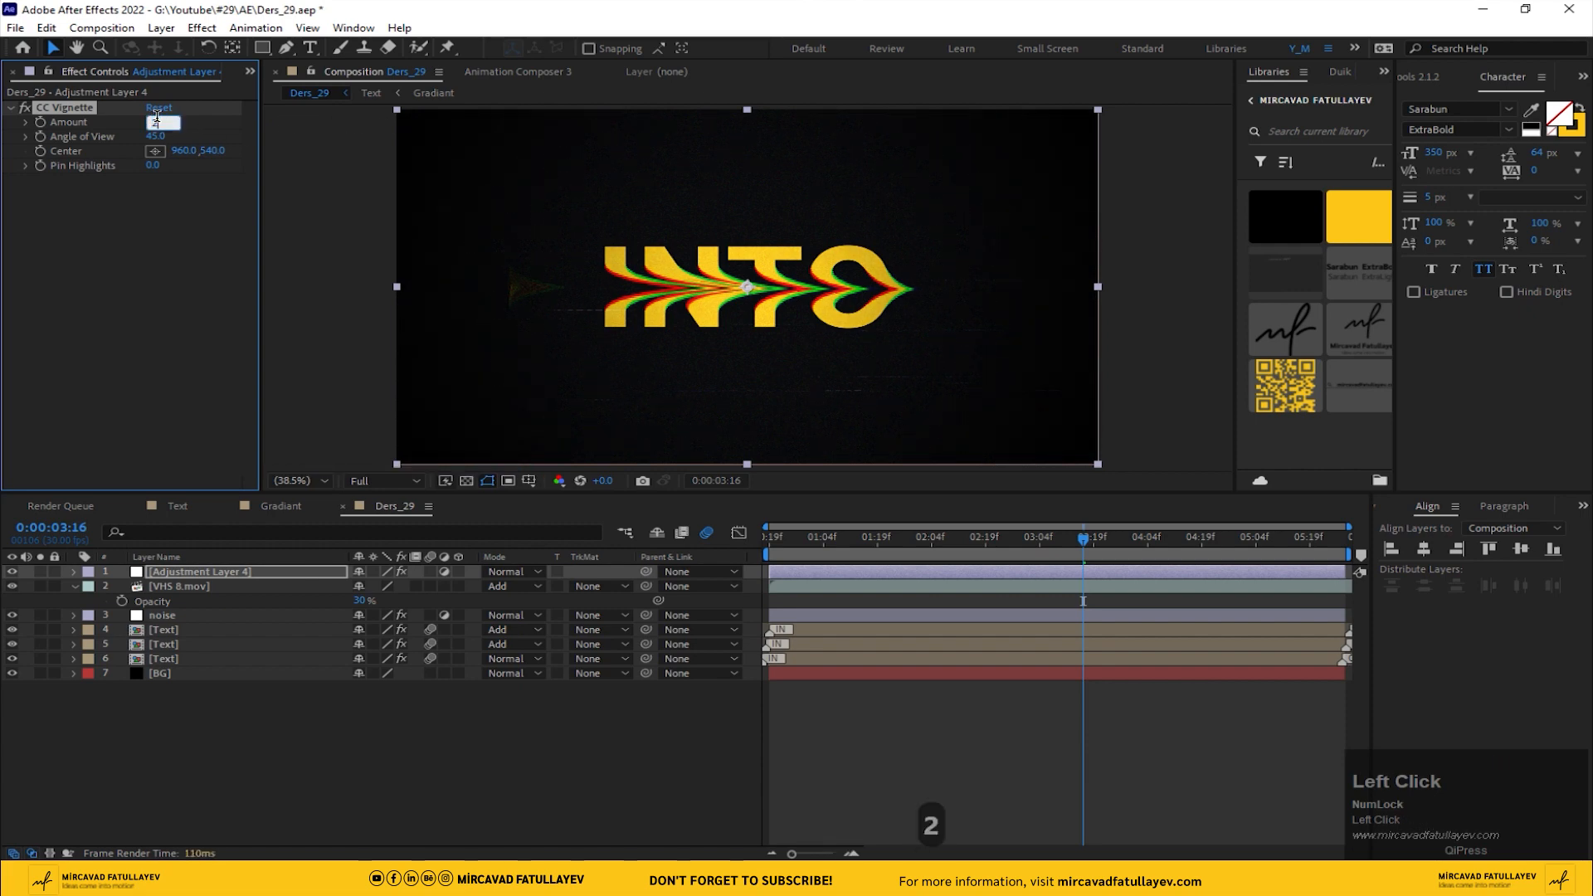
{"action": "key", "text": "Return"}
{"action": "left_click_drag", "start_coordinate": [156, 136], "coordinate": [168, 133]}
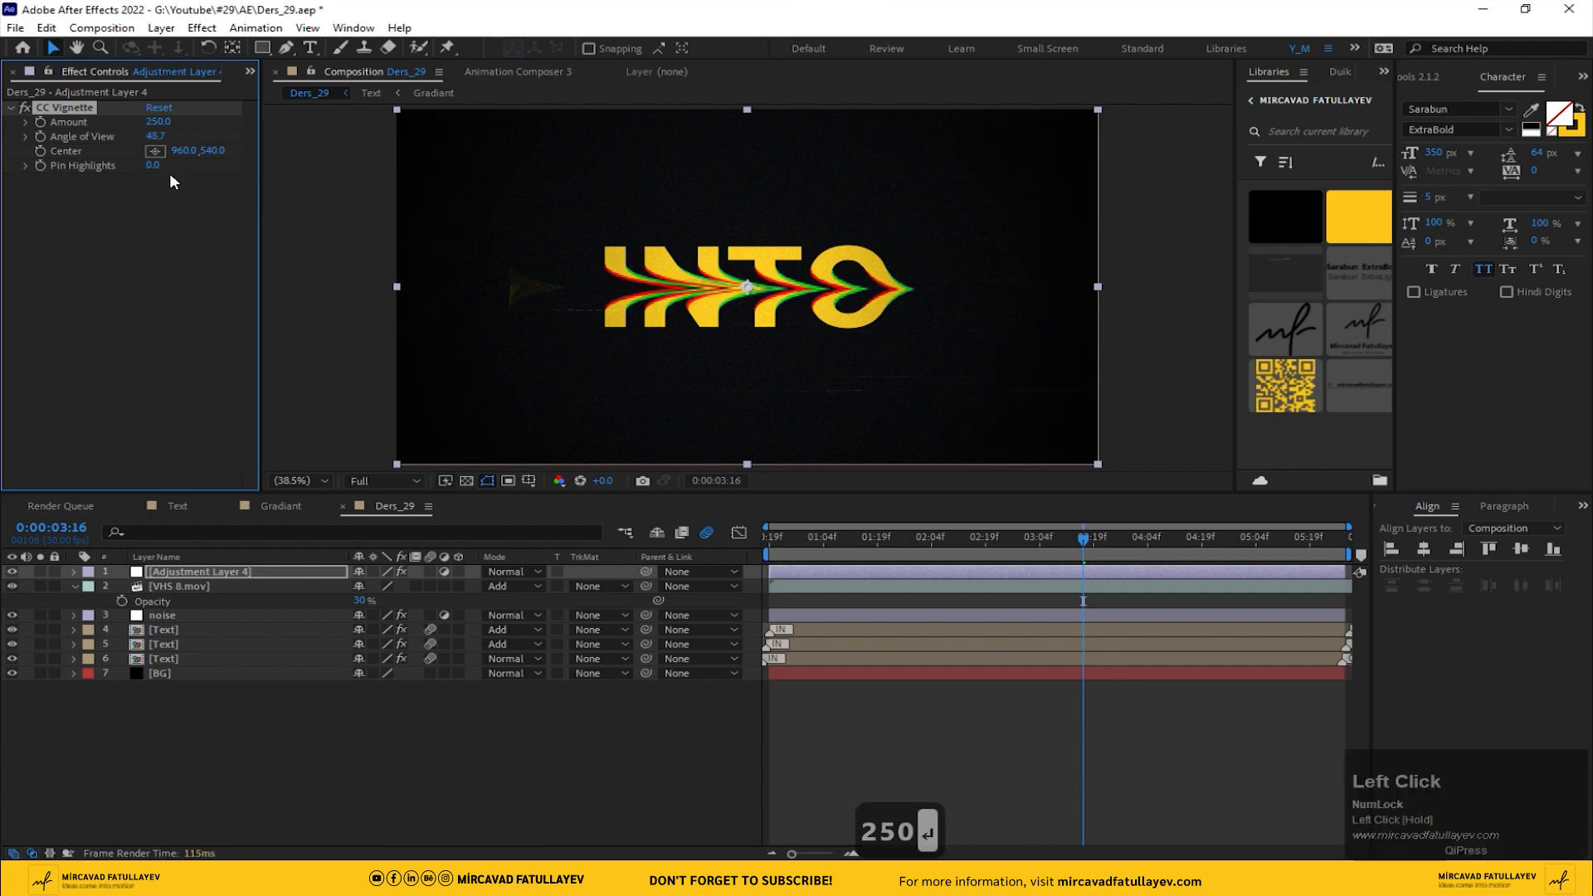
{"action": "left_click", "coordinate": [405, 697]}
{"action": "left_click", "coordinate": [302, 480]}
{"action": "left_click", "coordinate": [328, 519]}
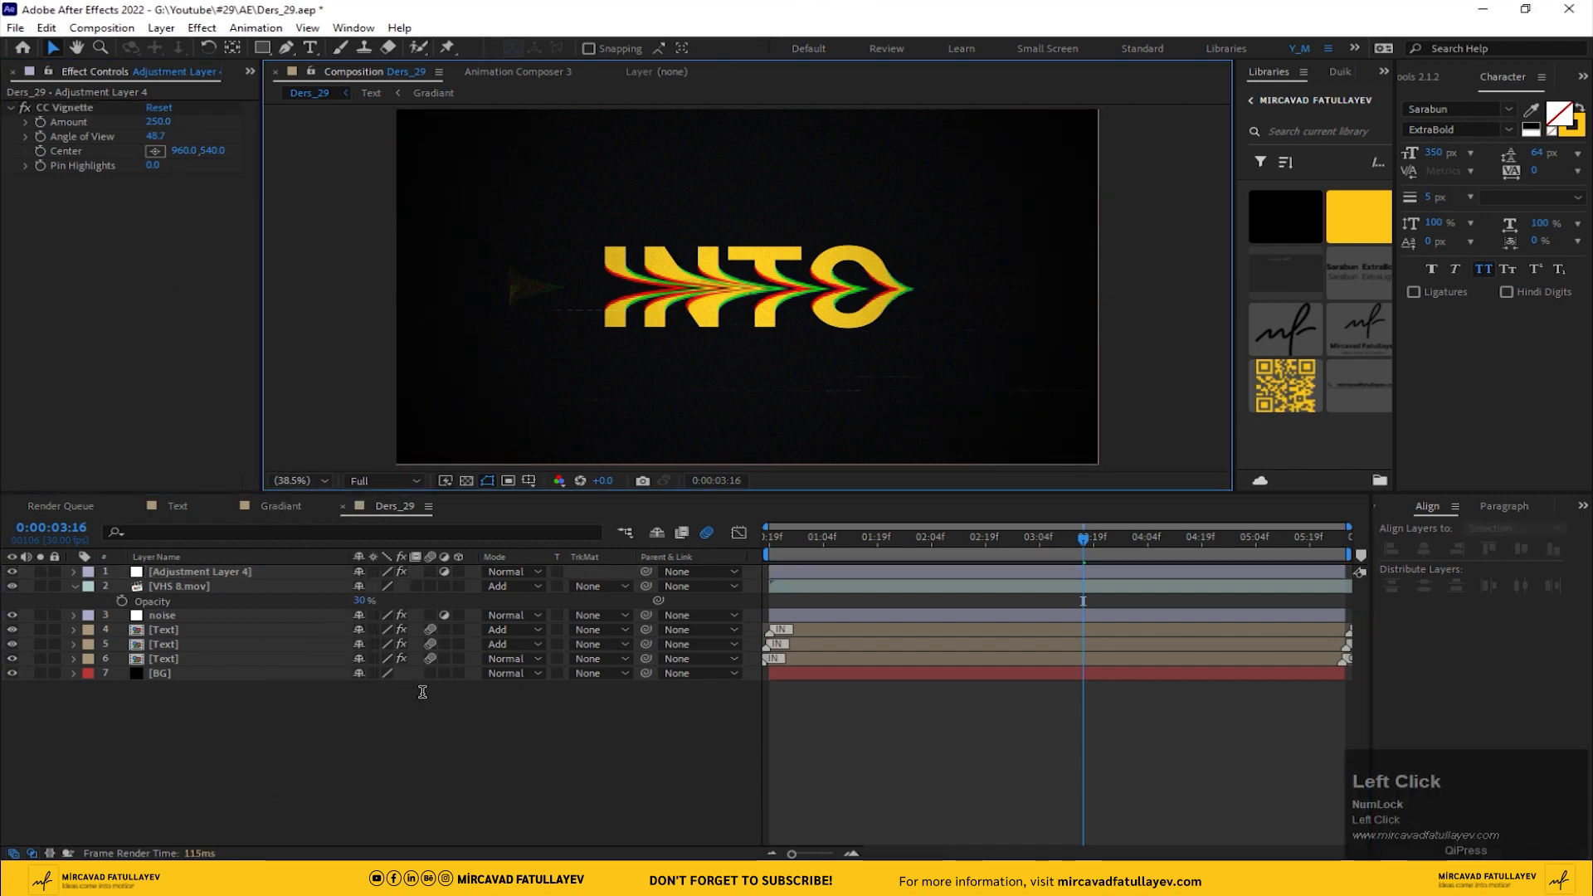
Step: Rename the topmost adjustment layer in Ders_29 as Vignette
{"action": "left_click", "coordinate": [207, 557]}
{"action": "left_click", "coordinate": [224, 571]}
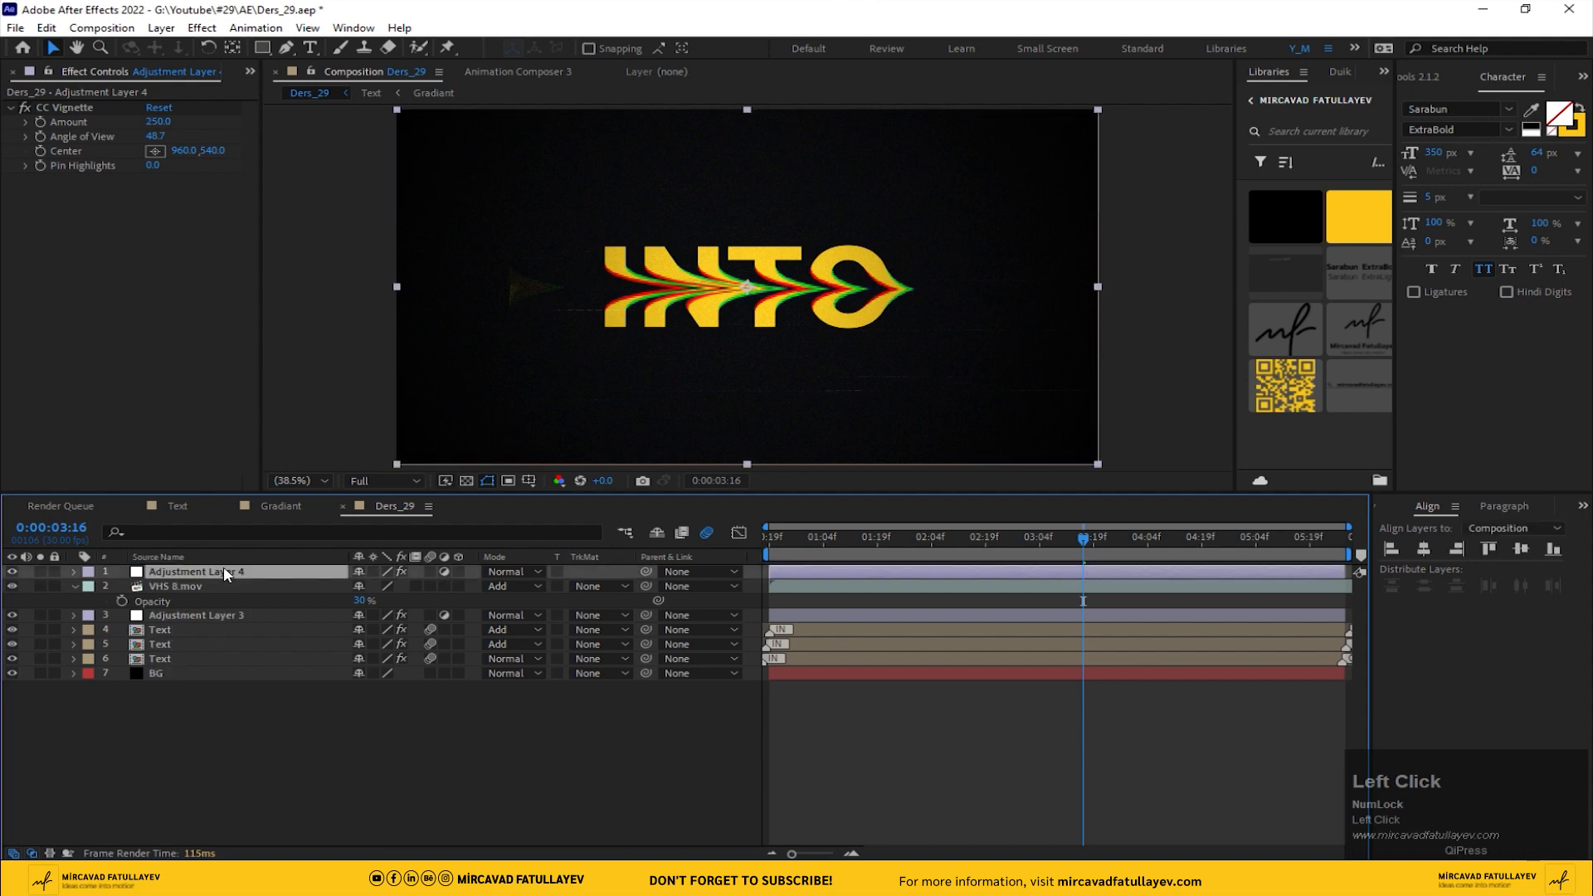
{"action": "key", "text": "Return"}
{"action": "type", "text": "Vig"}
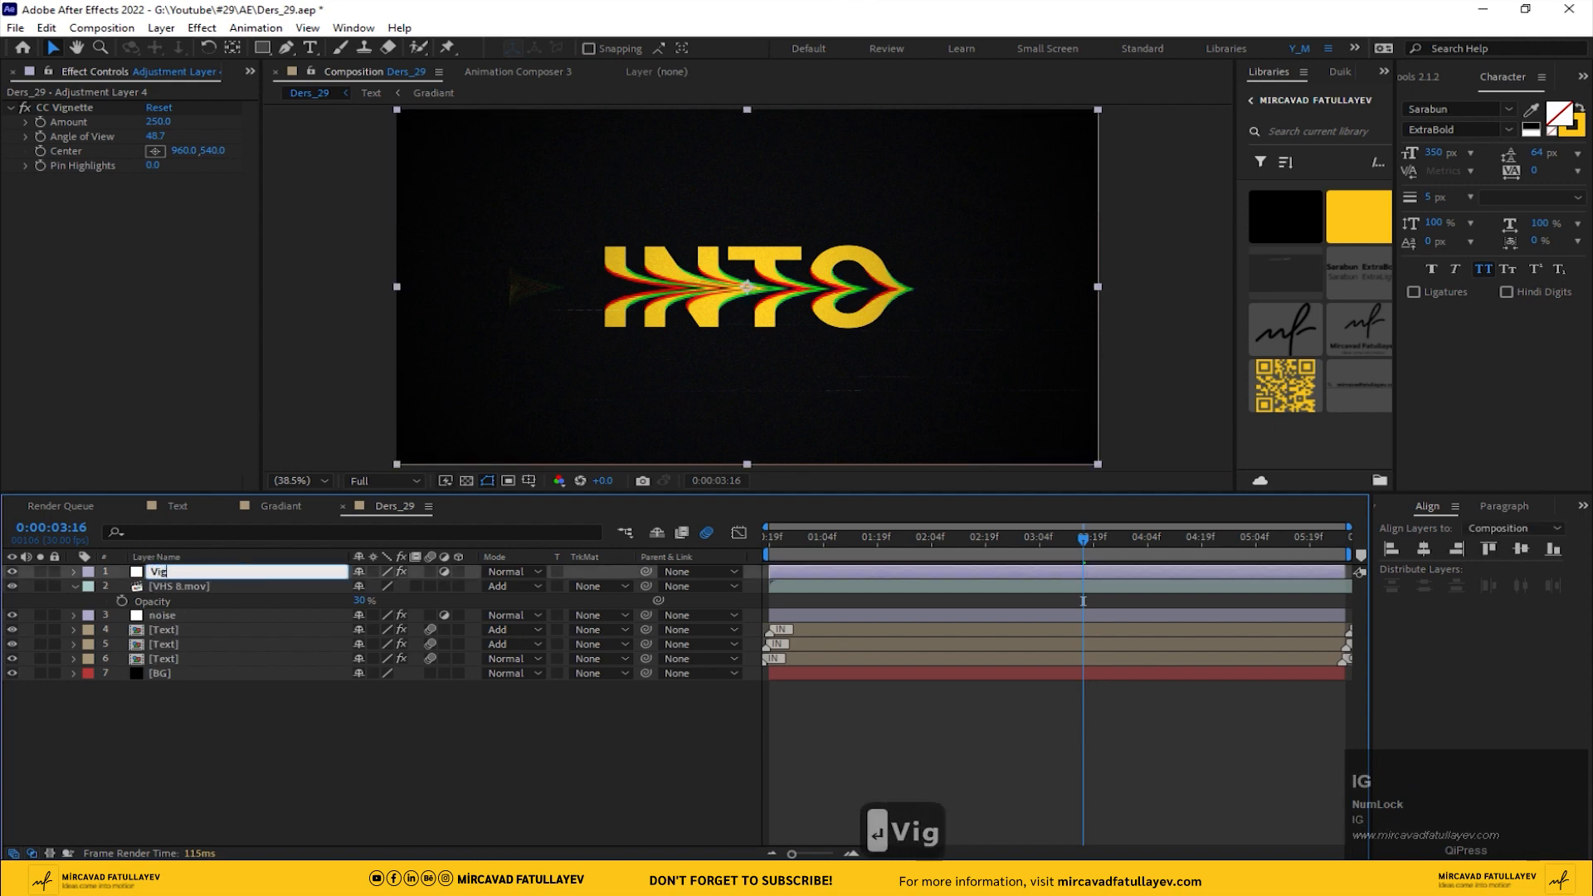
{"action": "type", "text": "nette"}
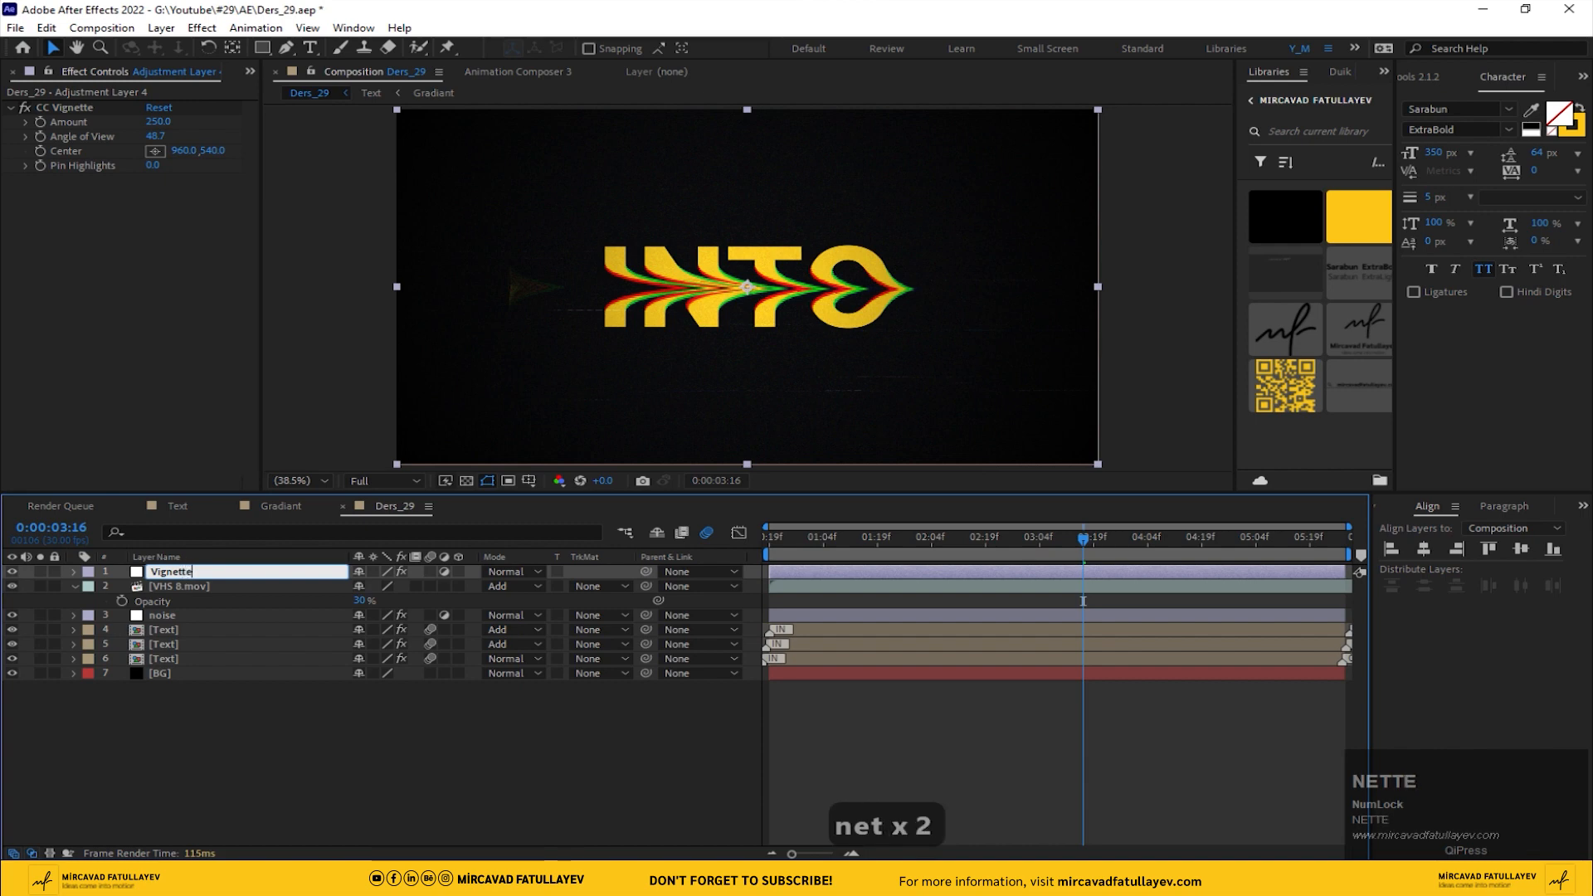
{"action": "key", "text": "Return"}
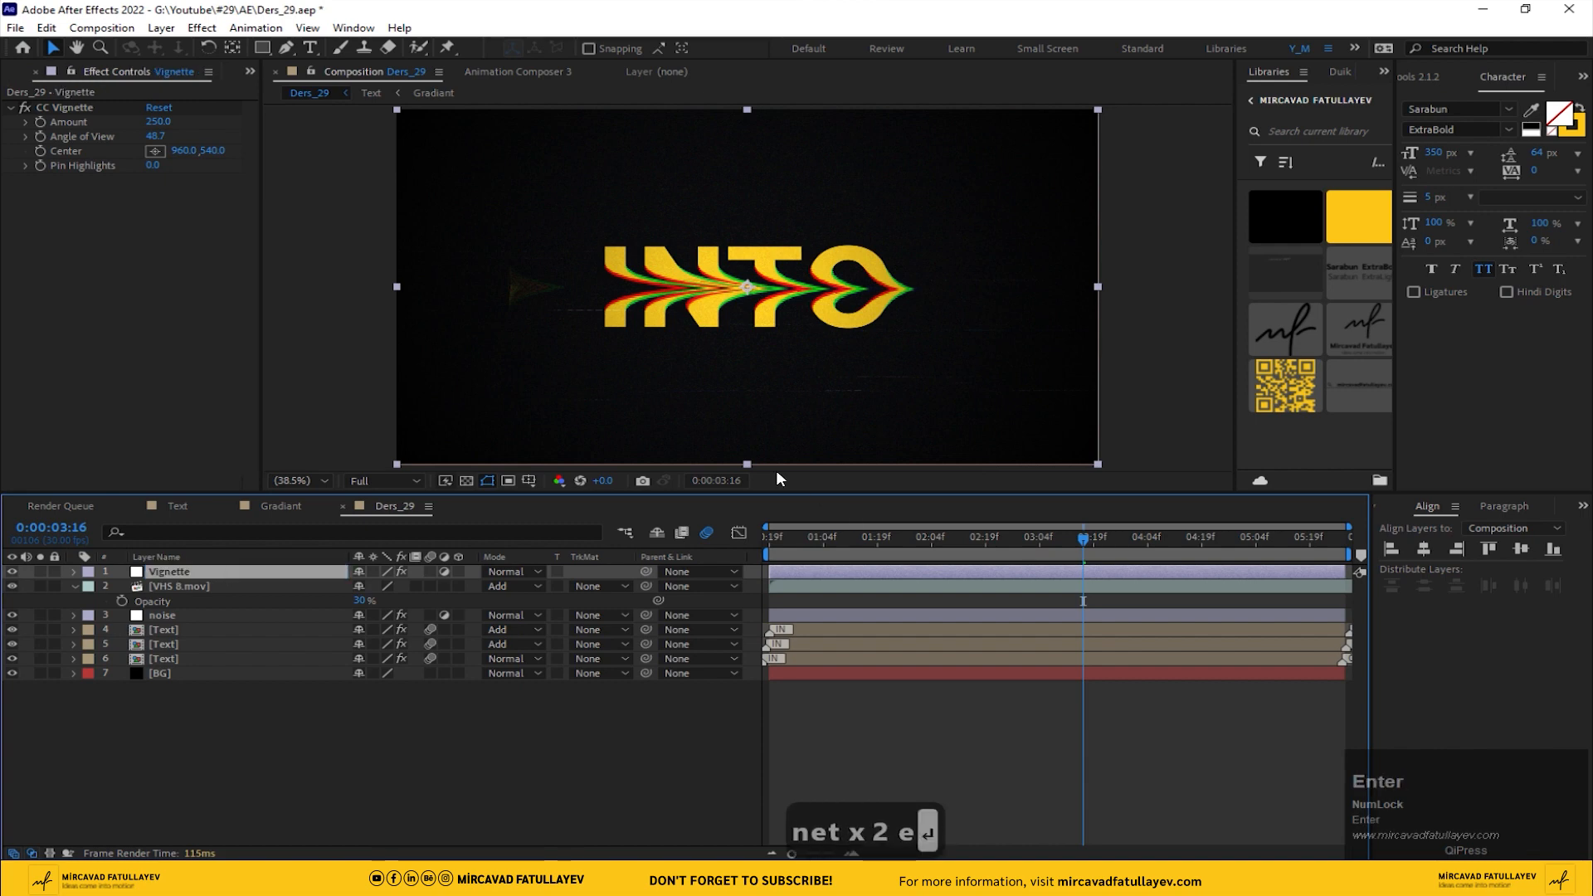
Step: Go to the animation's start at 0:00:00:19 and toggle the Vignette layer's visibility to compare the image with and without it
{"action": "left_click_drag", "start_coordinate": [801, 541], "coordinate": [770, 543]}
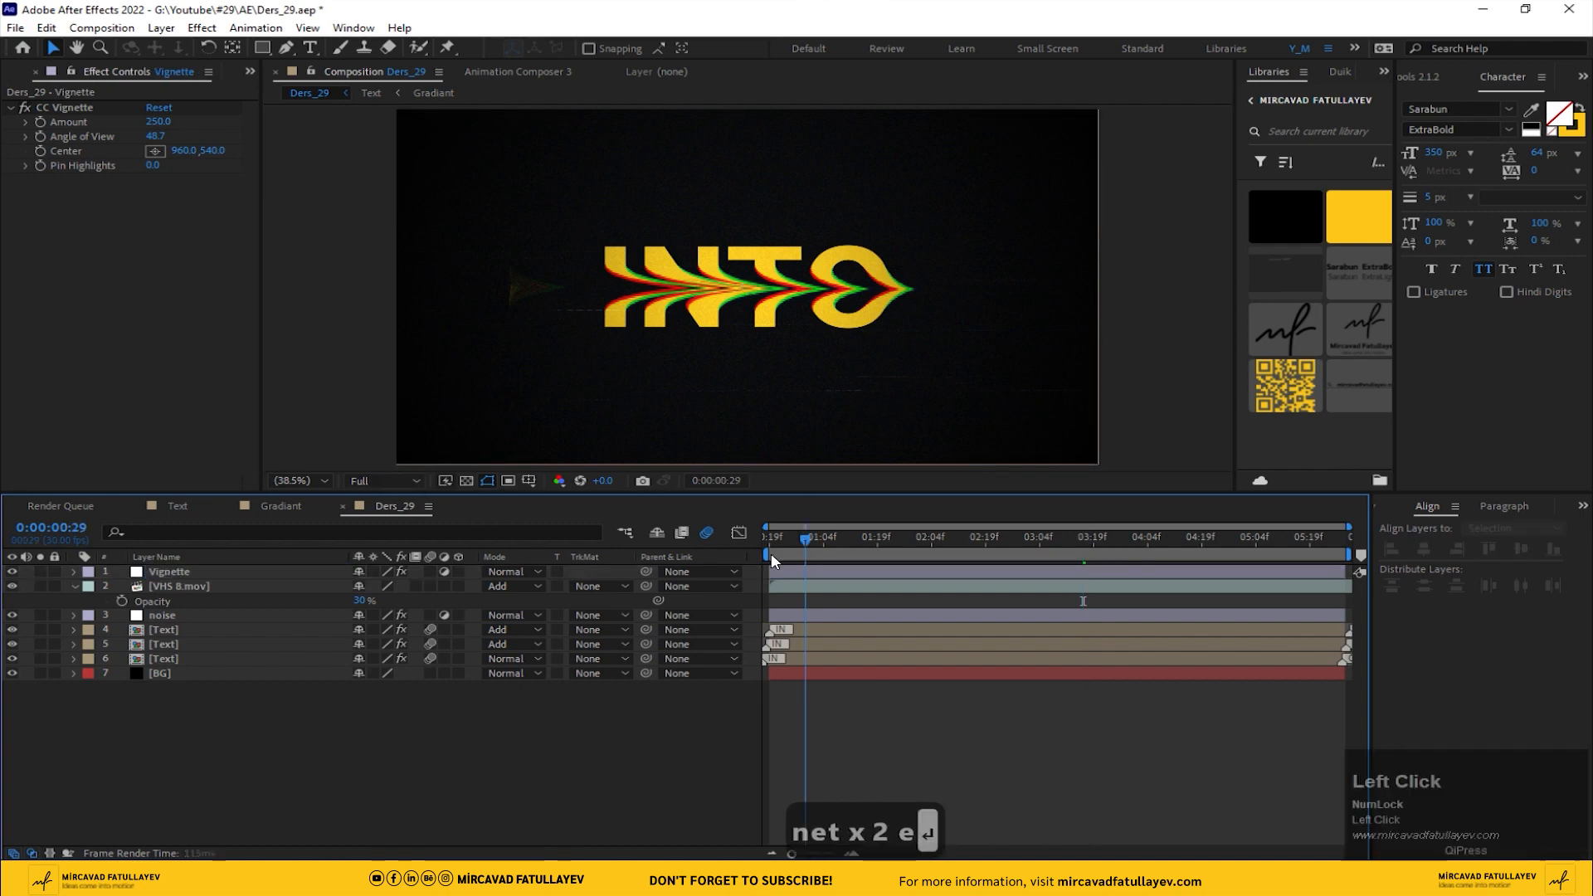
{"action": "scroll", "coordinate": [468, 336], "scroll_direction": "up", "scroll_amount": 3}
{"action": "scroll", "coordinate": [468, 332], "scroll_direction": "down", "scroll_amount": 2}
{"action": "middle_click", "coordinate": [468, 327]}
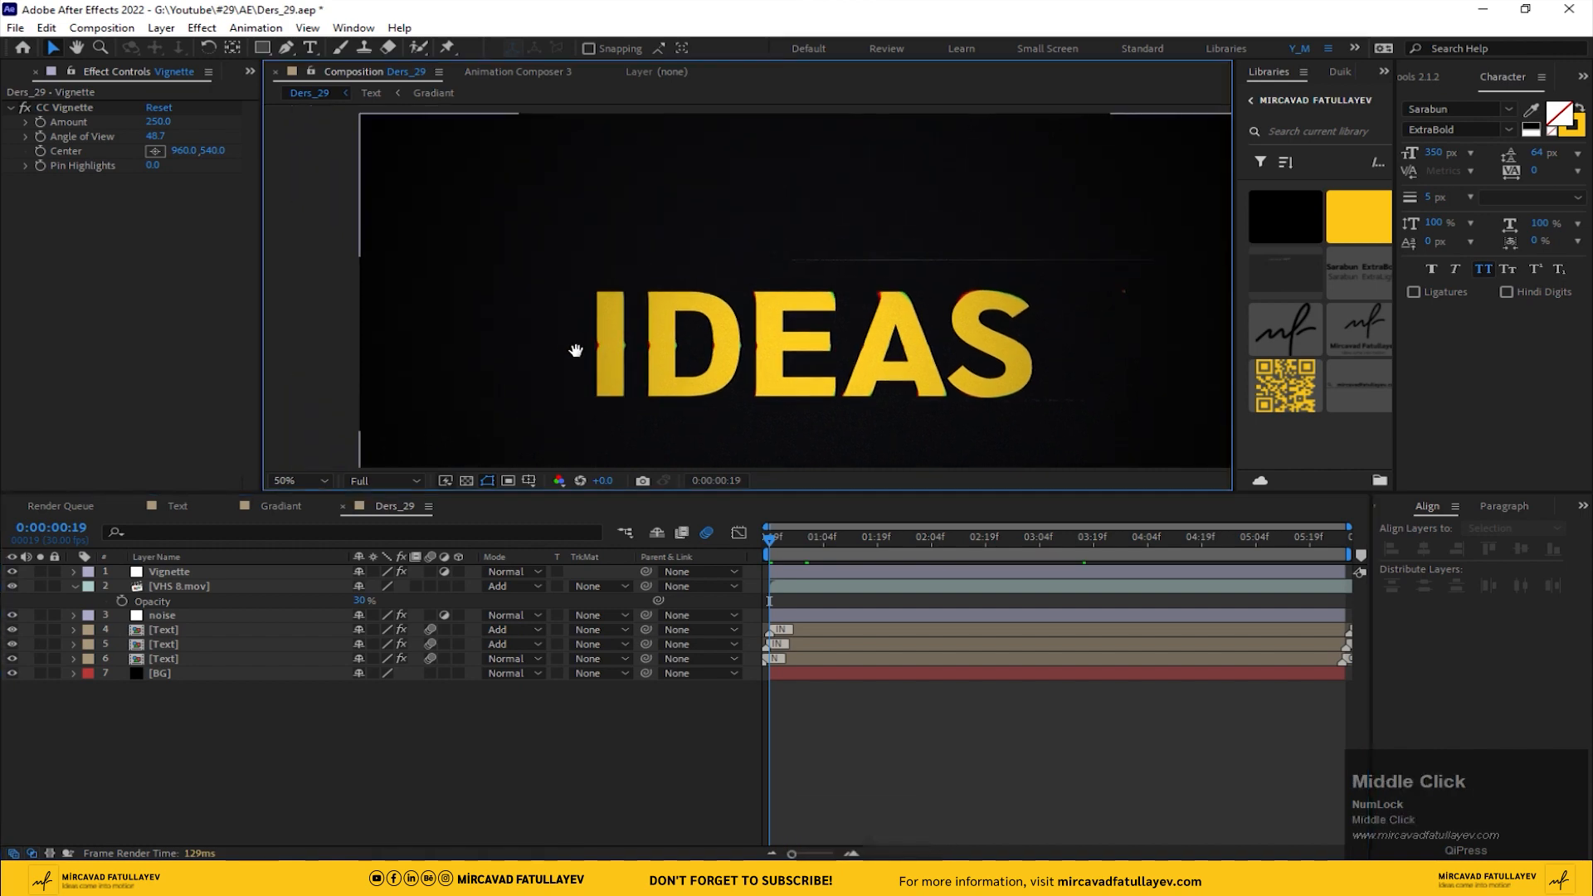
{"action": "left_click", "coordinate": [12, 571]}
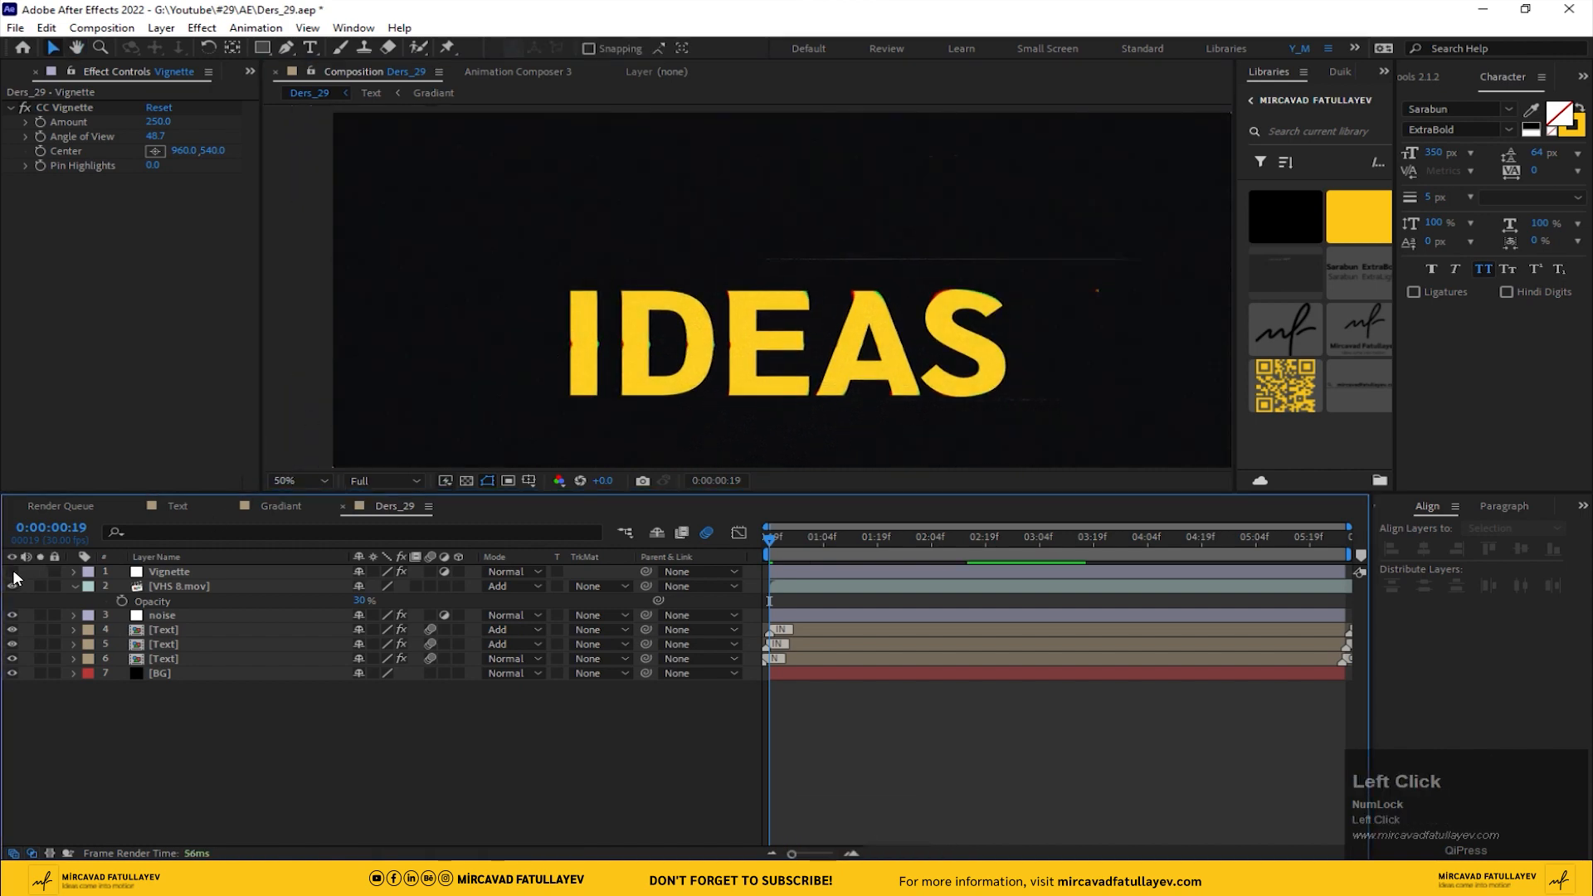
{"action": "left_click", "coordinate": [12, 571]}
Step: Set the CC Vignette Amount on the Vignette layer to 200
{"action": "left_click", "coordinate": [236, 585]}
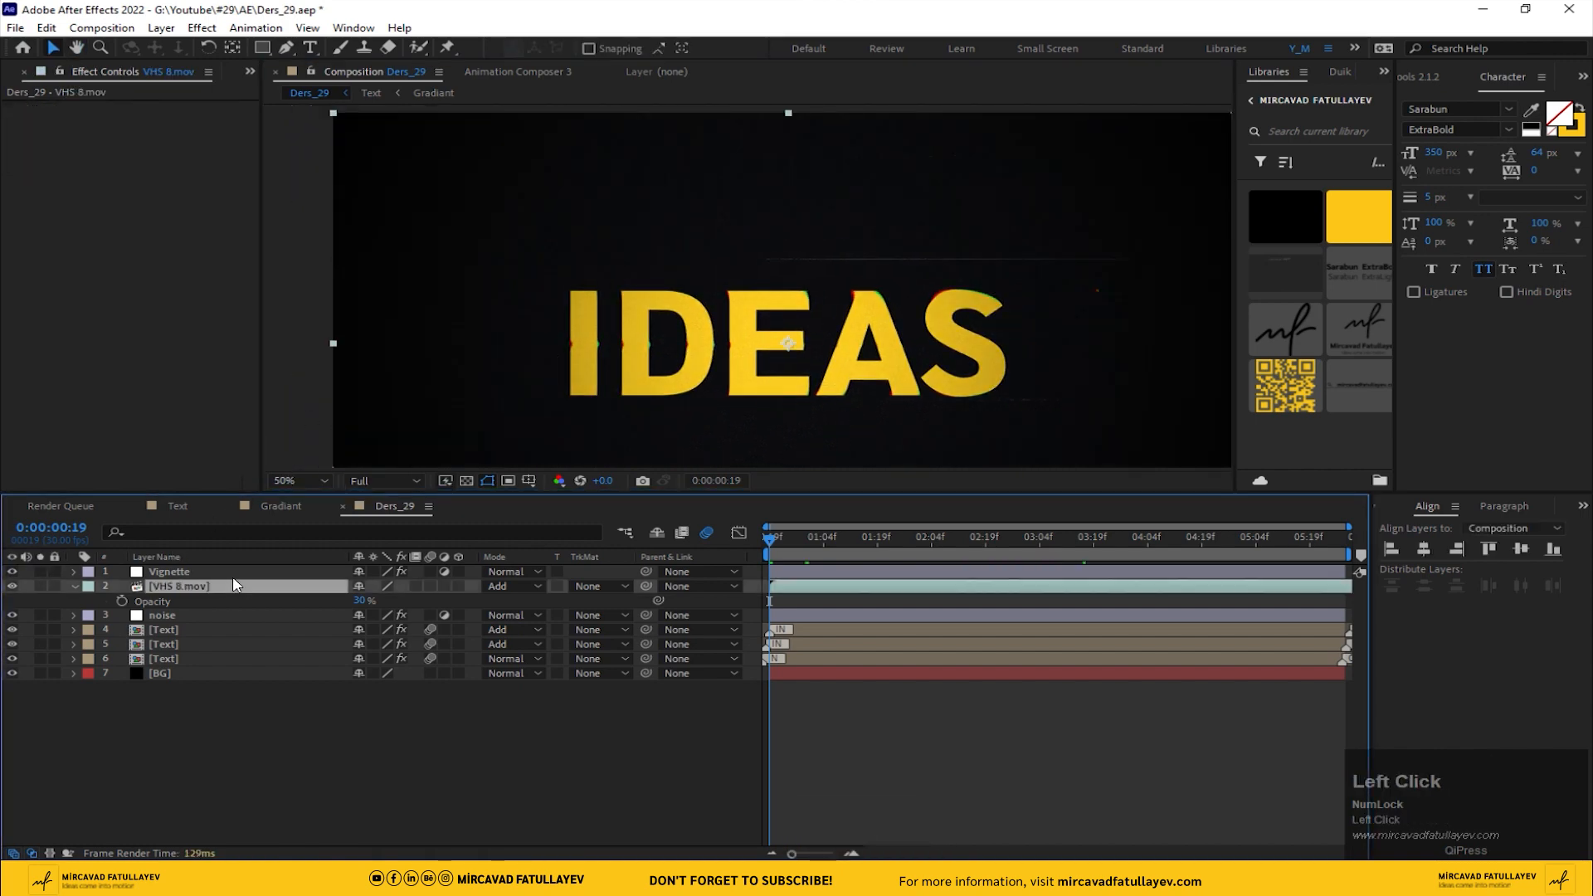
{"action": "left_click", "coordinate": [203, 558]}
{"action": "left_click", "coordinate": [214, 572]}
{"action": "left_click", "coordinate": [160, 122]}
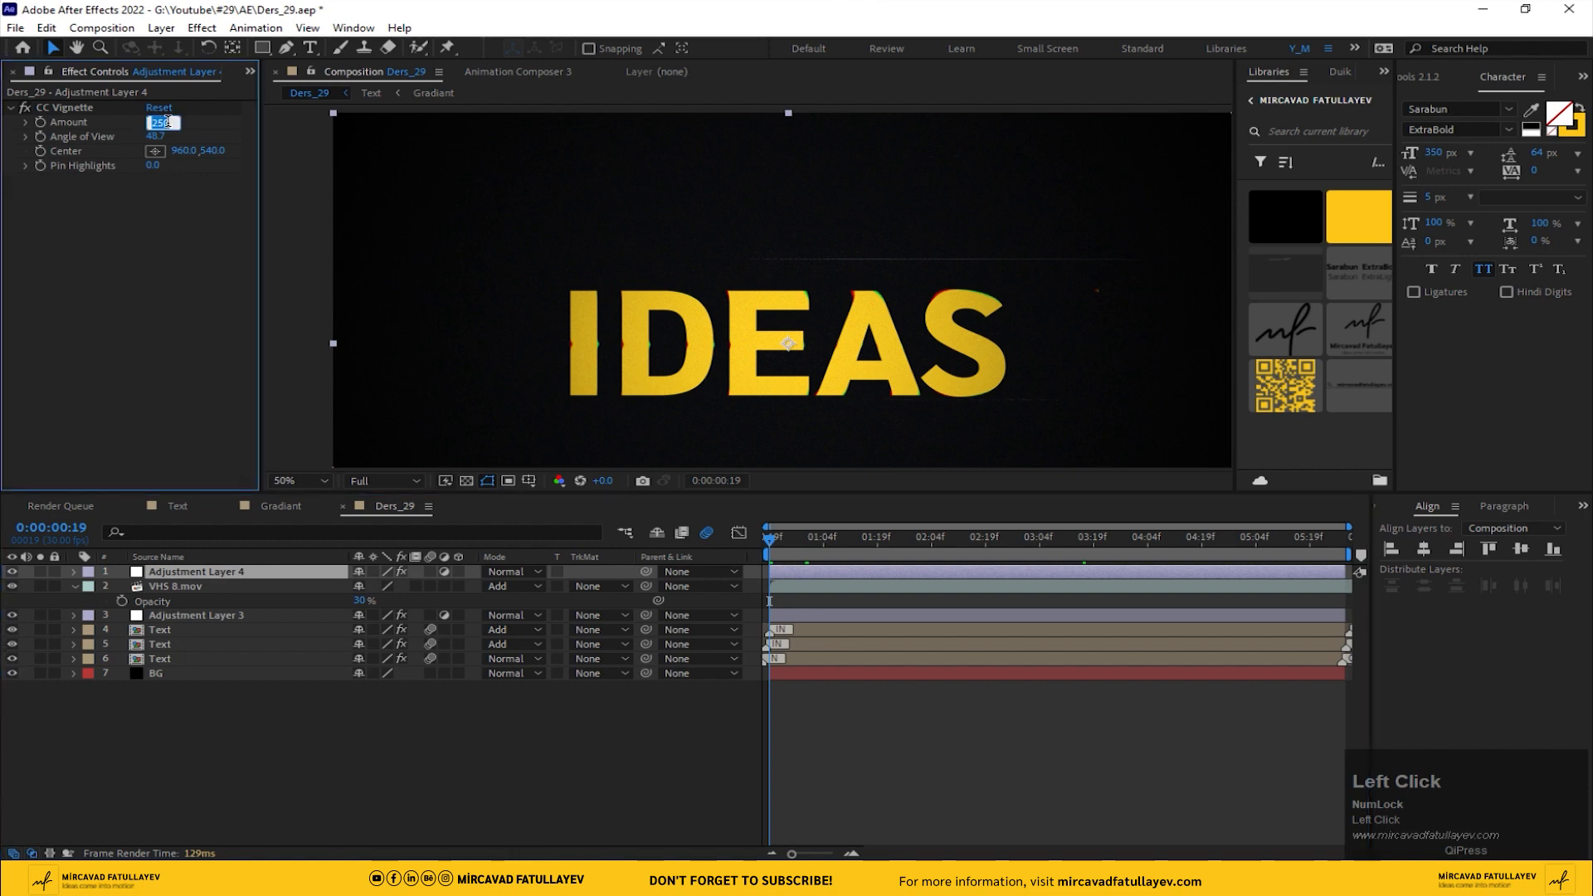
{"action": "type", "text": "200"}
{"action": "key", "text": "Return"}
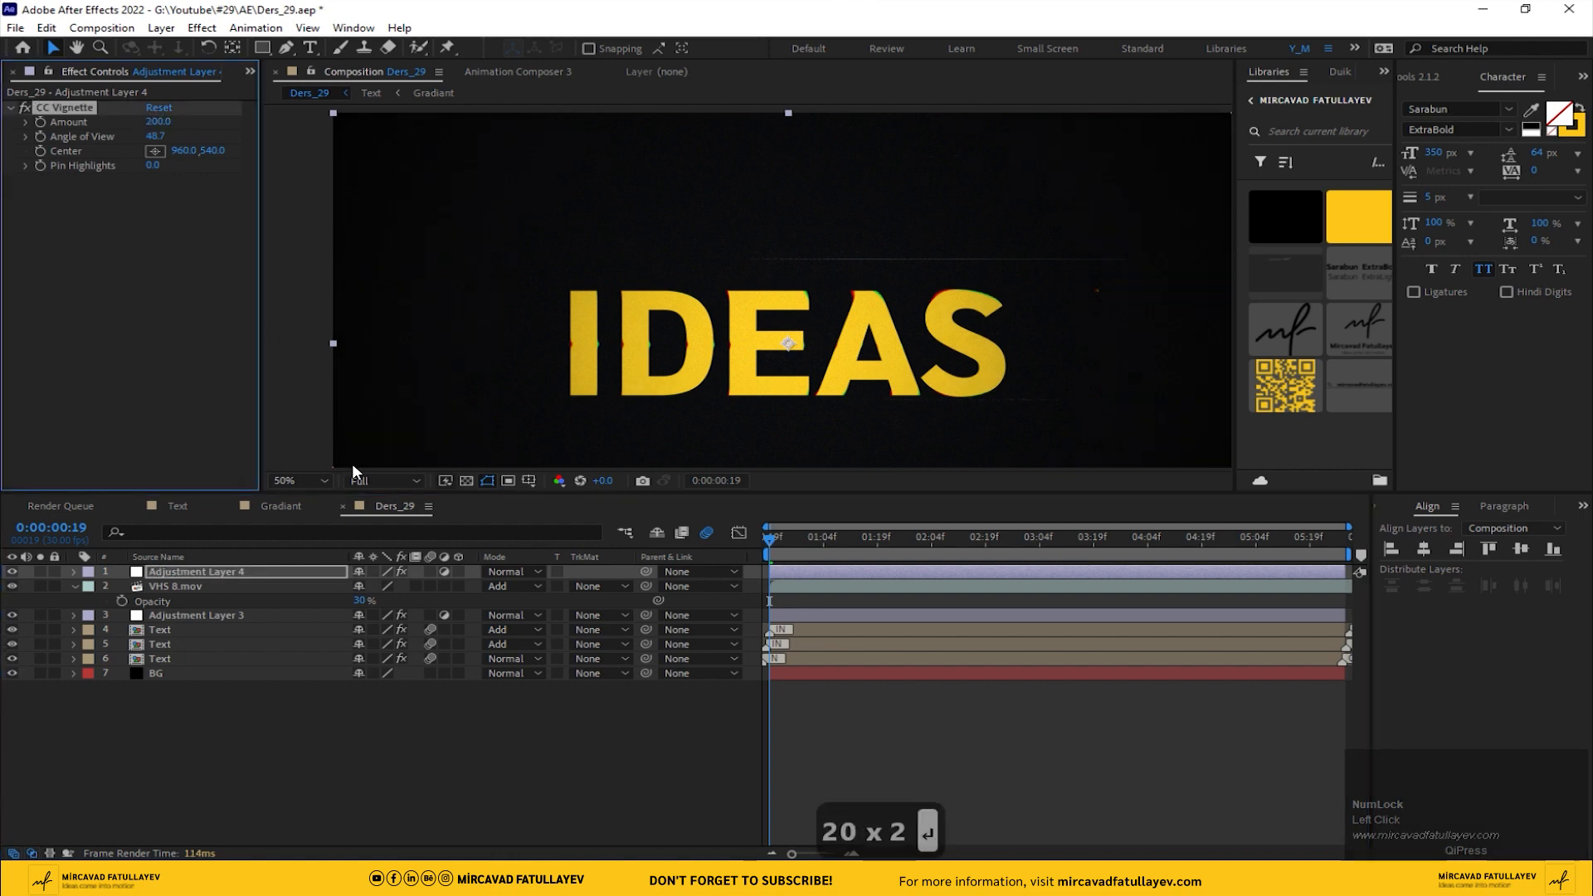
Step: Fit the full frame in the viewer, preview the animation and move the playhead to the outlined COME at 0:00:01:29
{"action": "left_click", "coordinate": [287, 480]}
{"action": "left_click", "coordinate": [323, 531]}
{"action": "left_click", "coordinate": [204, 557]}
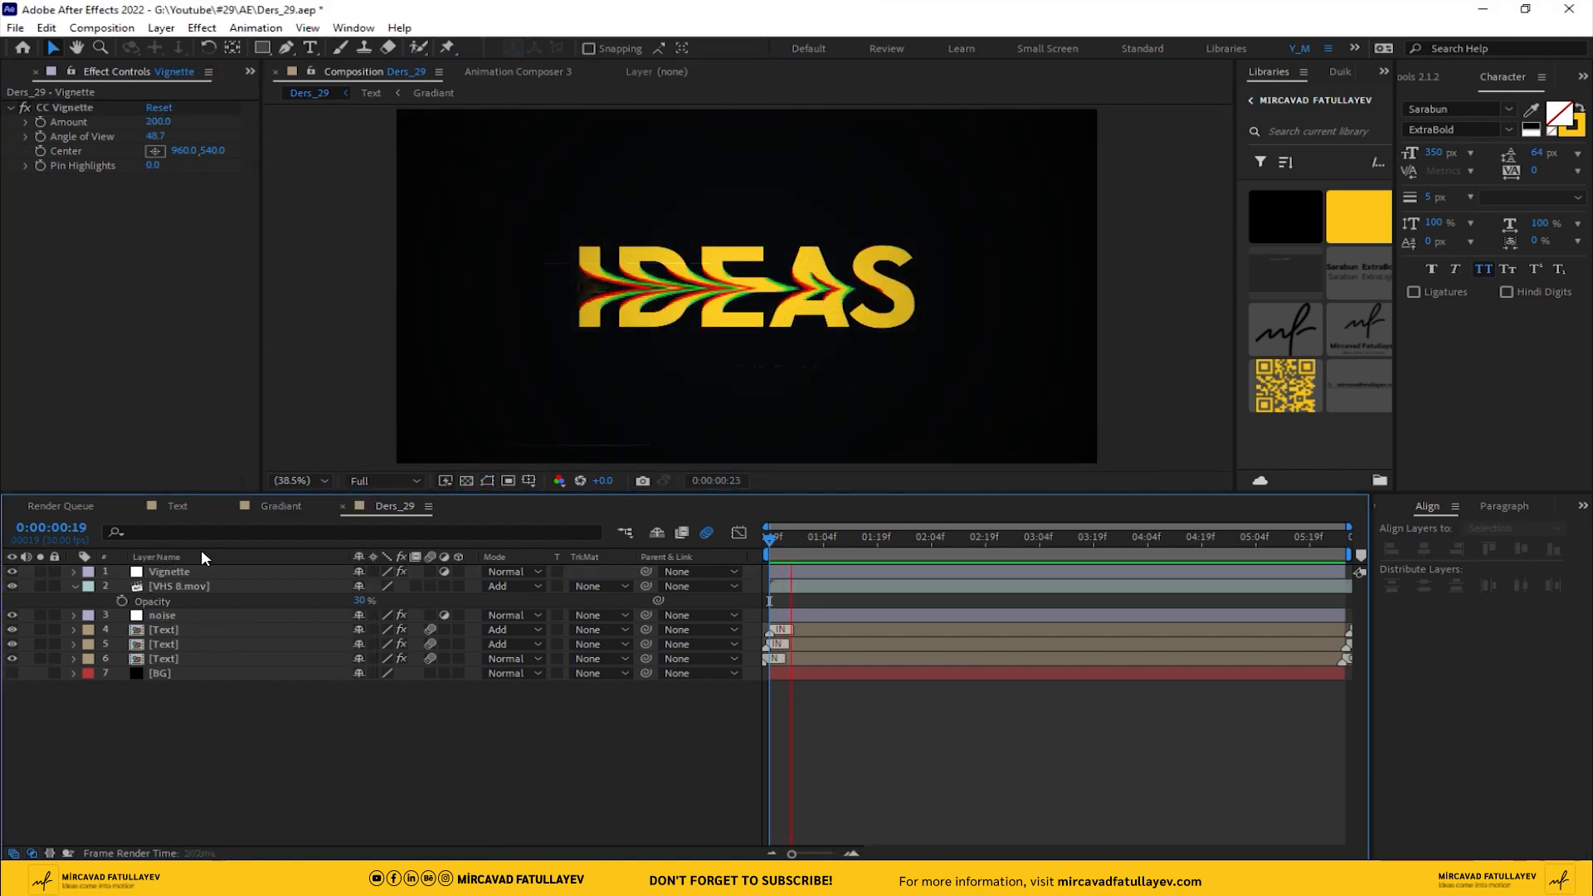
{"action": "left_click_drag", "start_coordinate": [854, 541], "coordinate": [908, 543]}
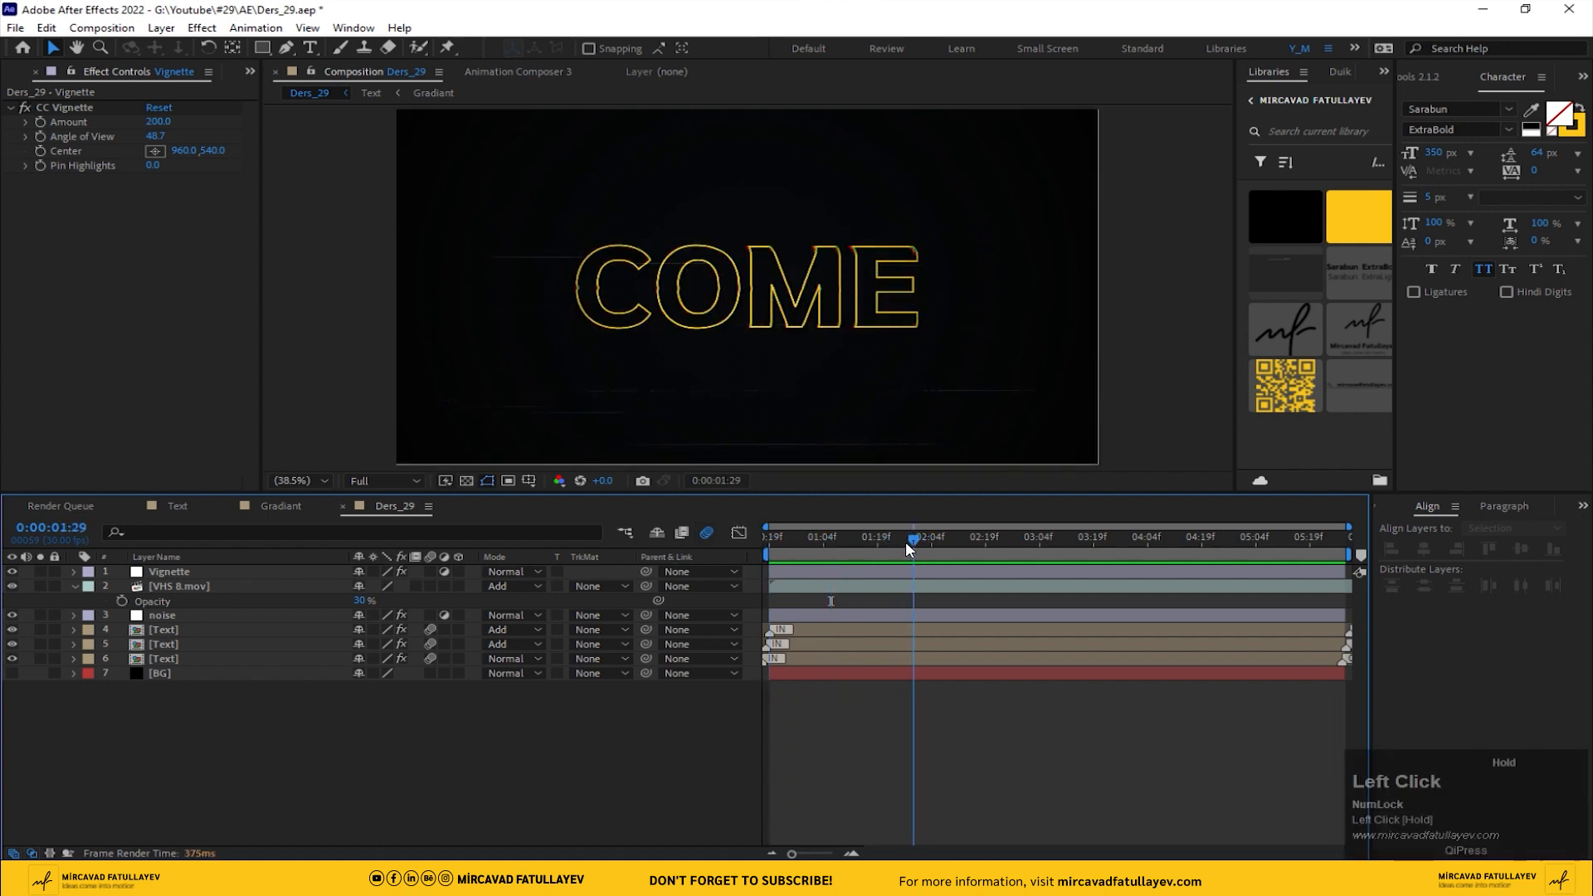
Step: Add a new adjustment layer at the top of the Text composition and name it glow
{"action": "left_click", "coordinate": [183, 504]}
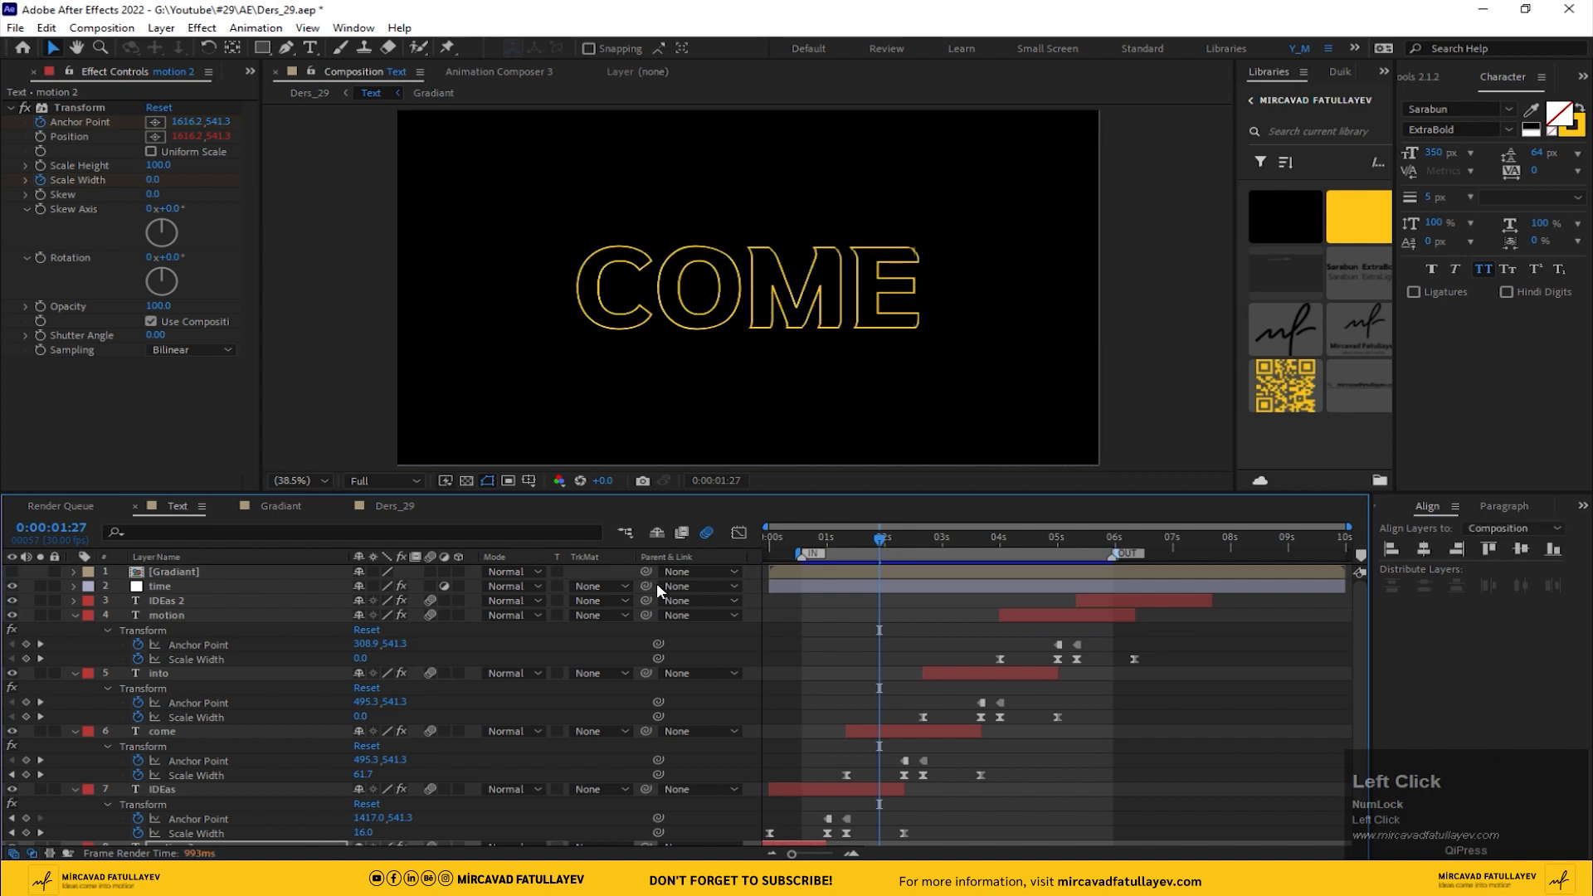
{"action": "right_click", "coordinate": [582, 642]}
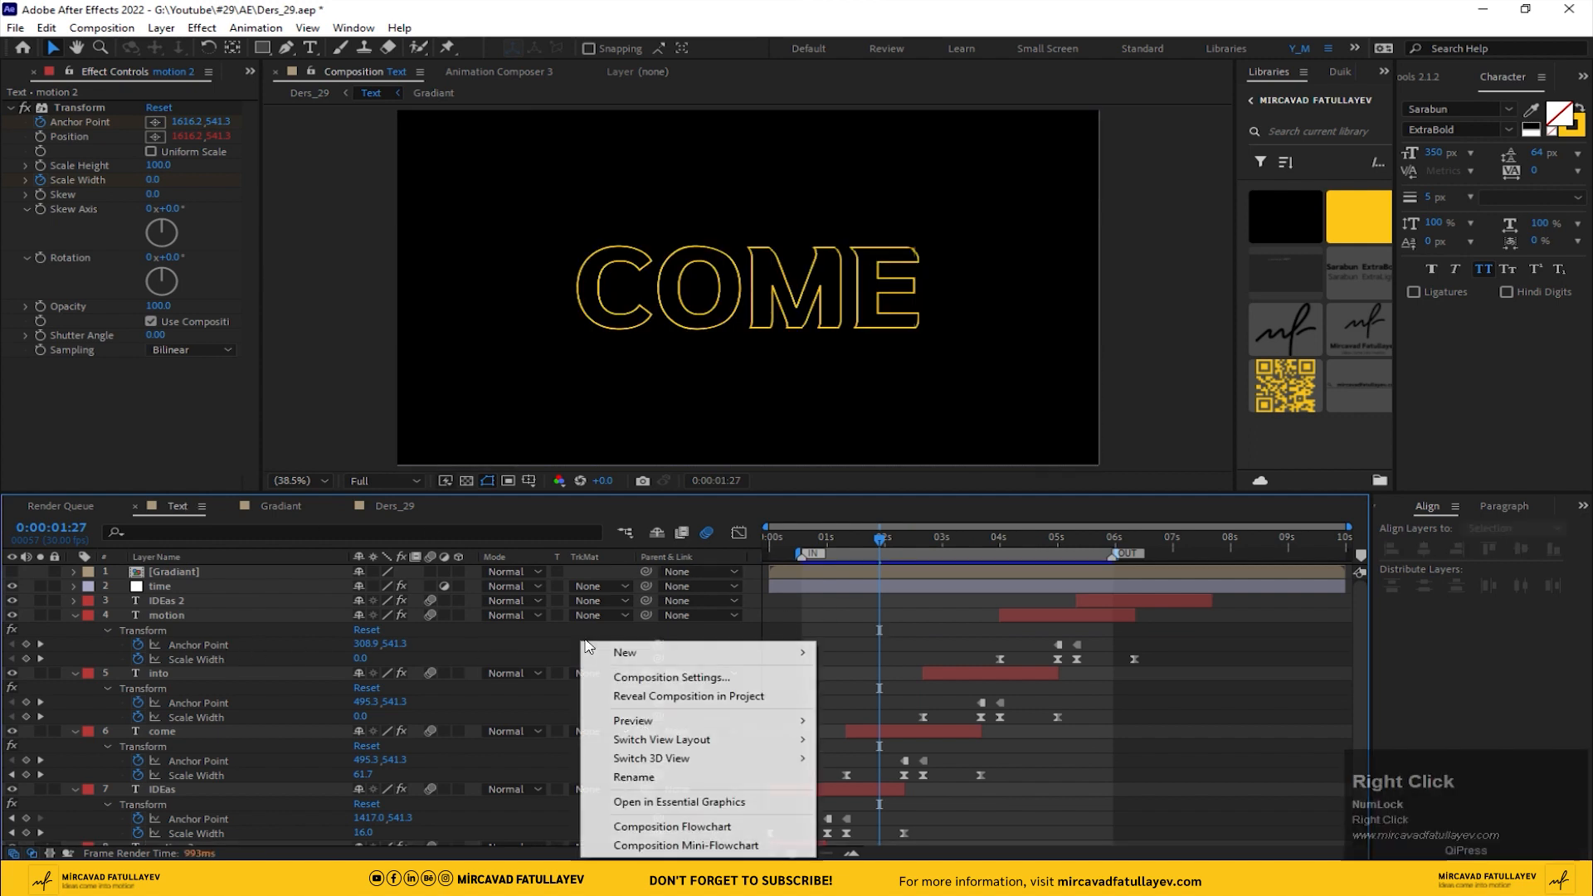
{"action": "mouse_move", "coordinate": [749, 659]}
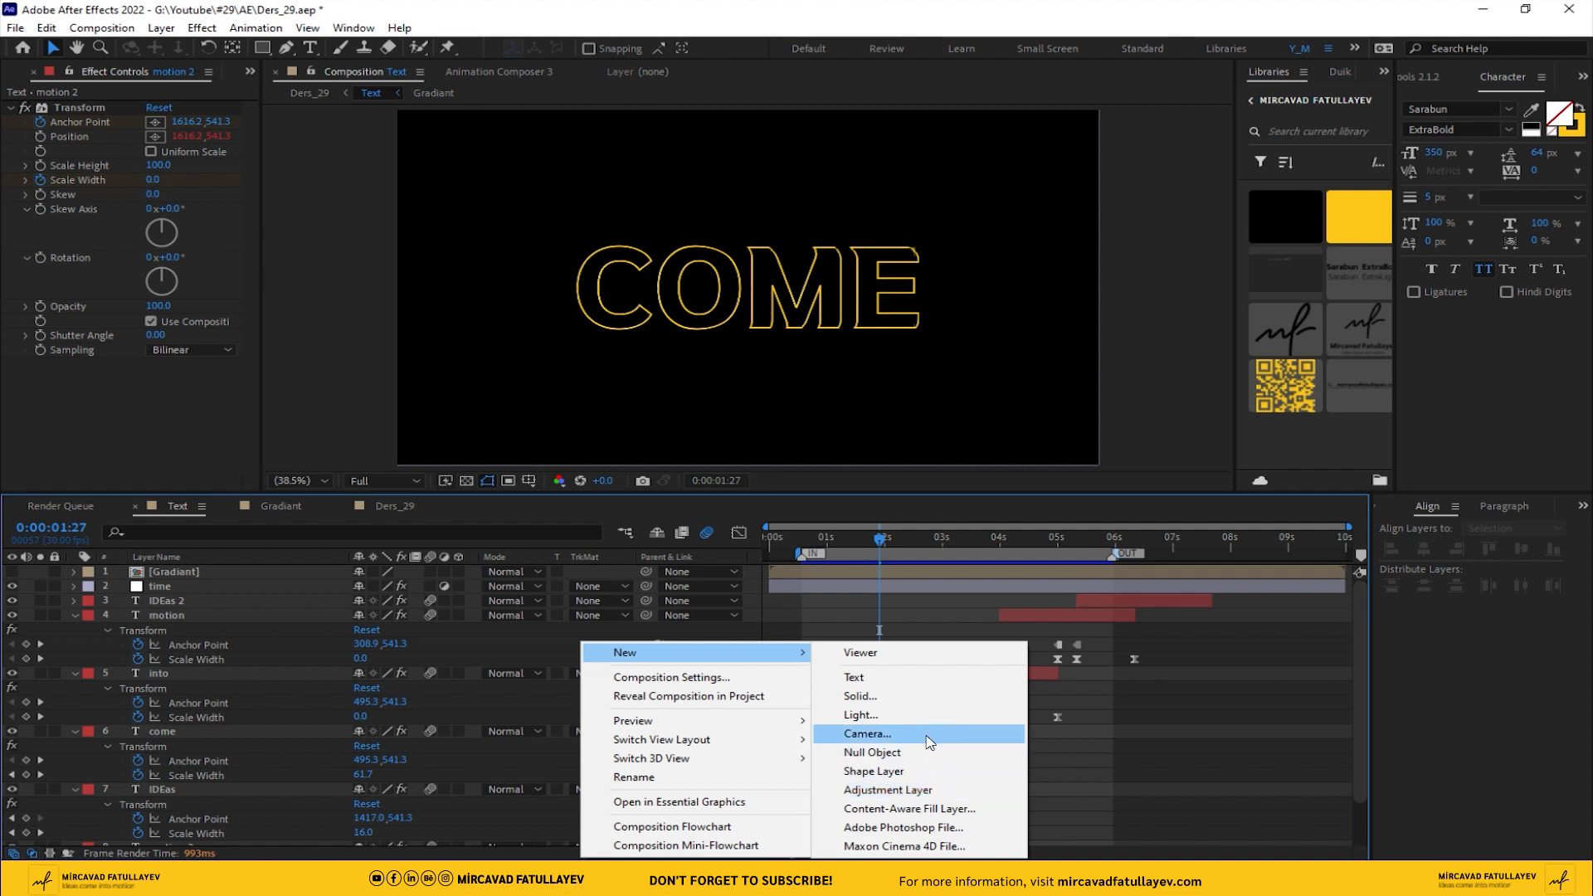
{"action": "left_click", "coordinate": [905, 790]}
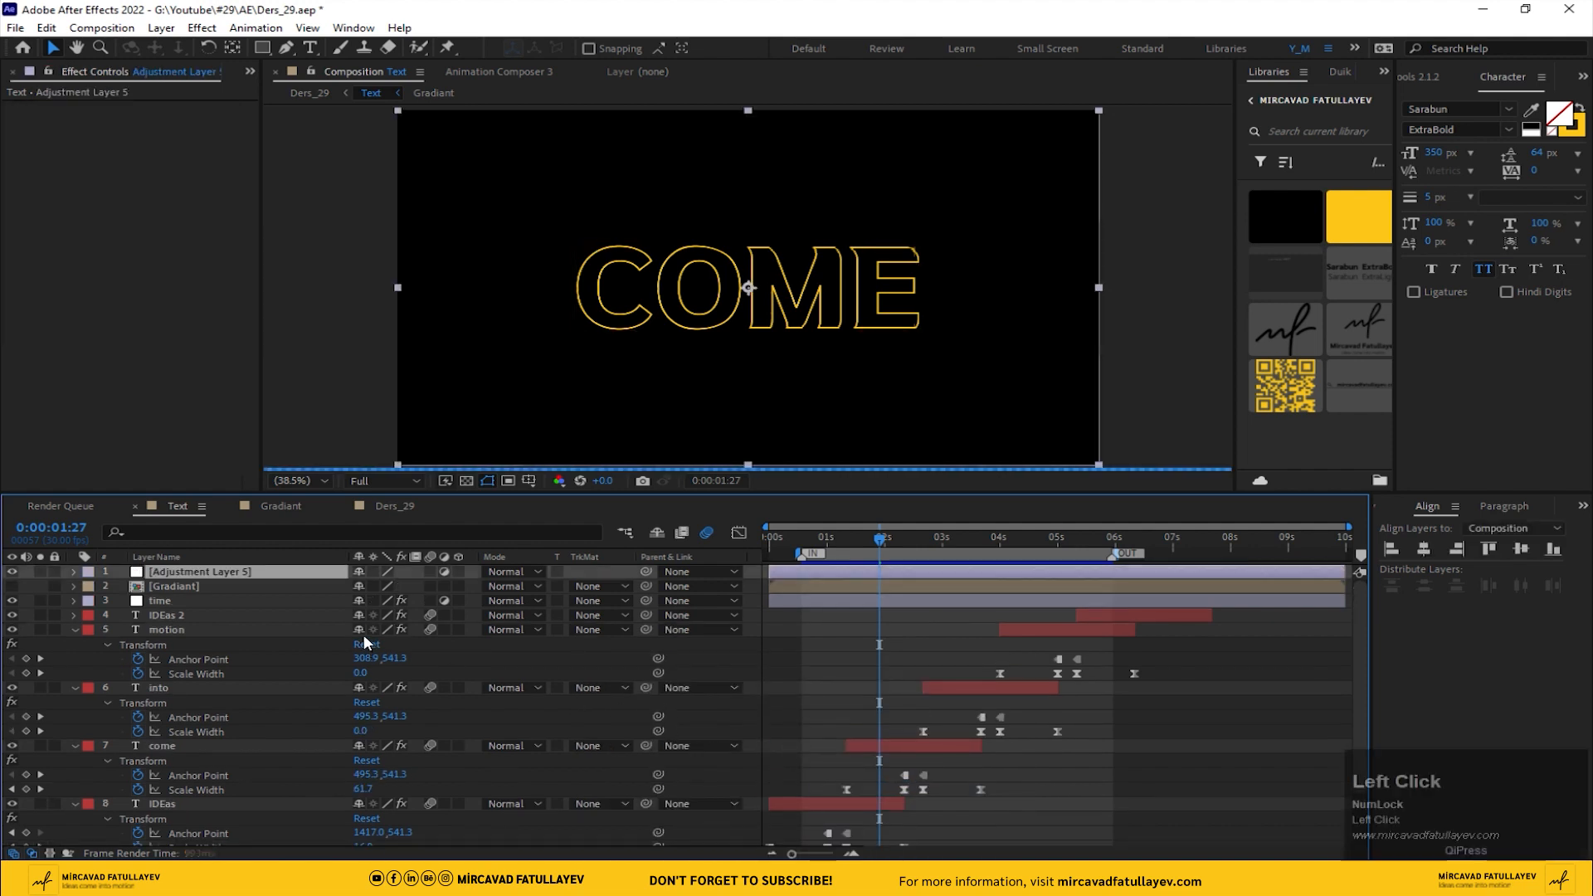
{"action": "key", "text": "Return"}
{"action": "type", "text": "glow"}
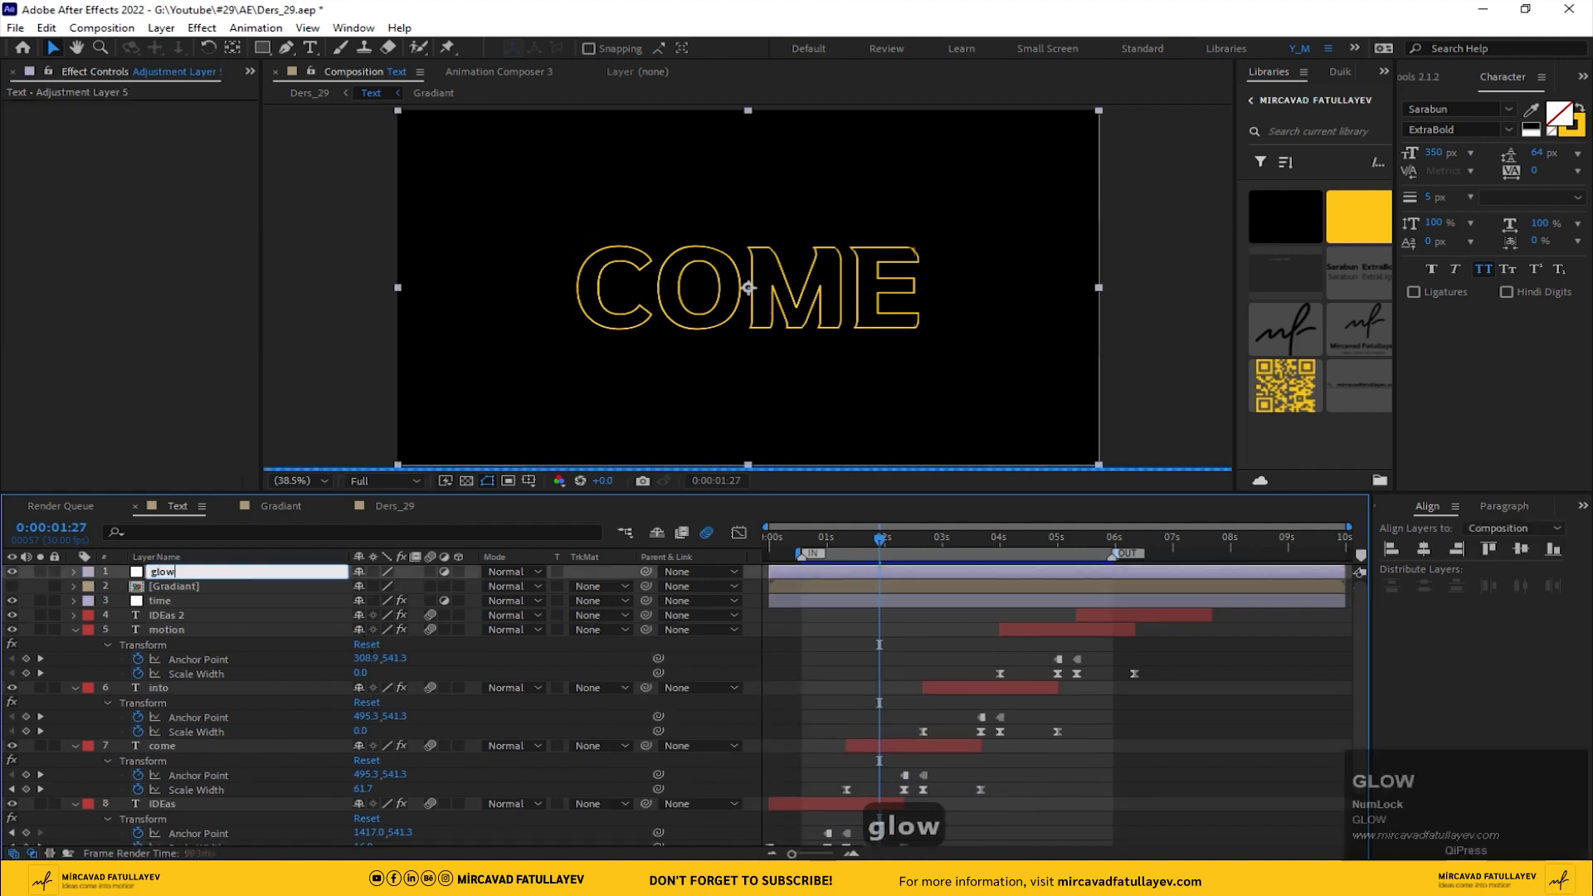
{"action": "key", "text": "Return"}
Step: Find the Deep Glow effect and apply it to the glow layer
{"action": "key", "text": "ctrl+space"}
{"action": "type", "text": "e"}
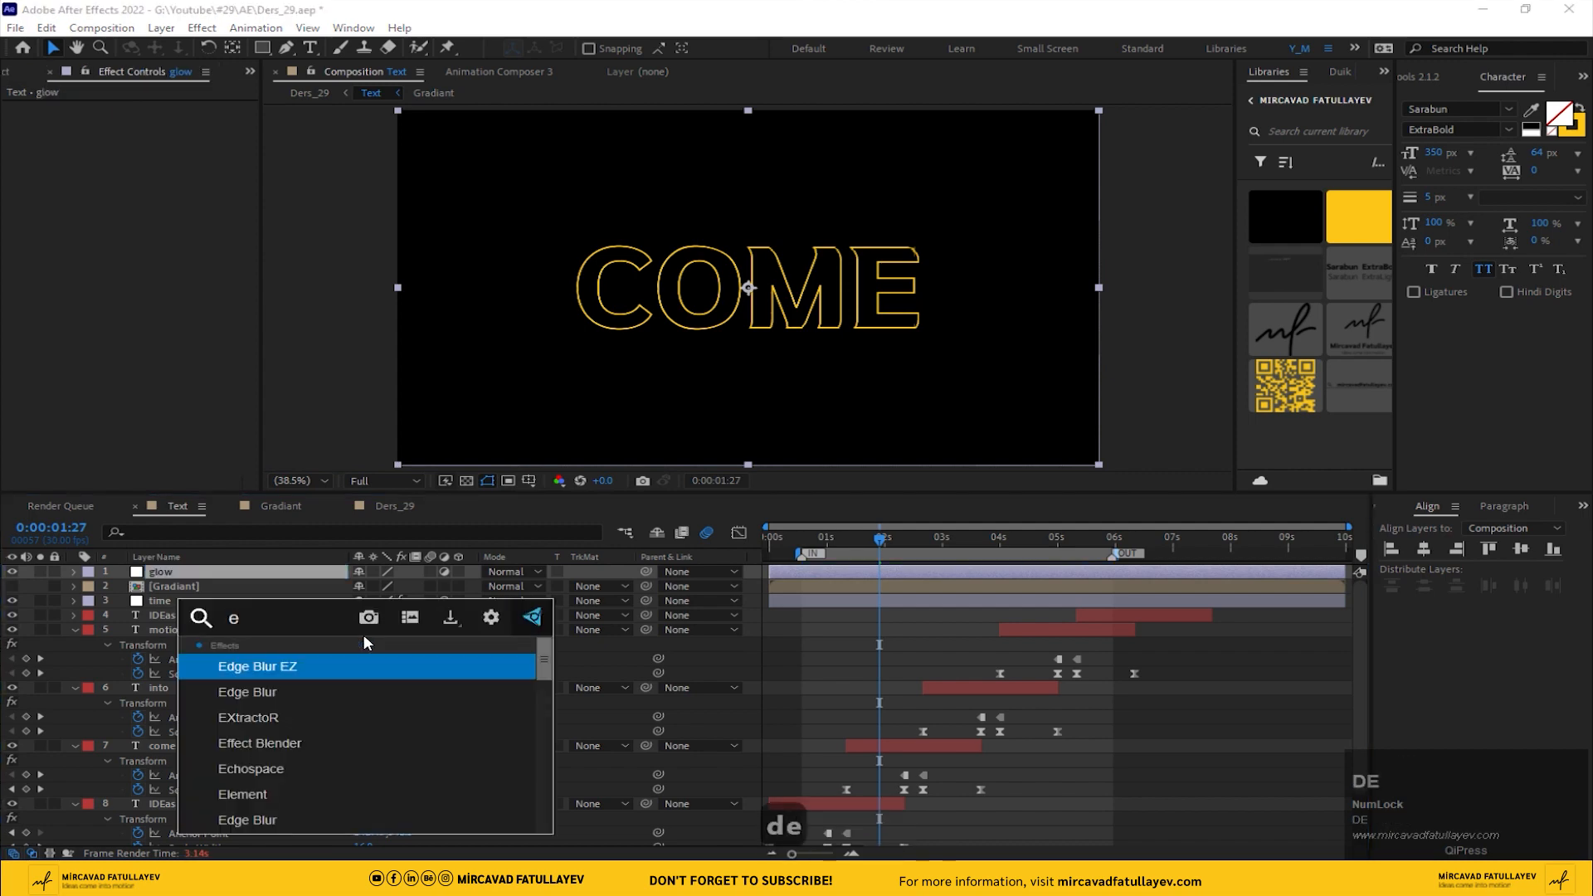
{"action": "key", "text": "BackSpace"}
{"action": "type", "text": "dee"}
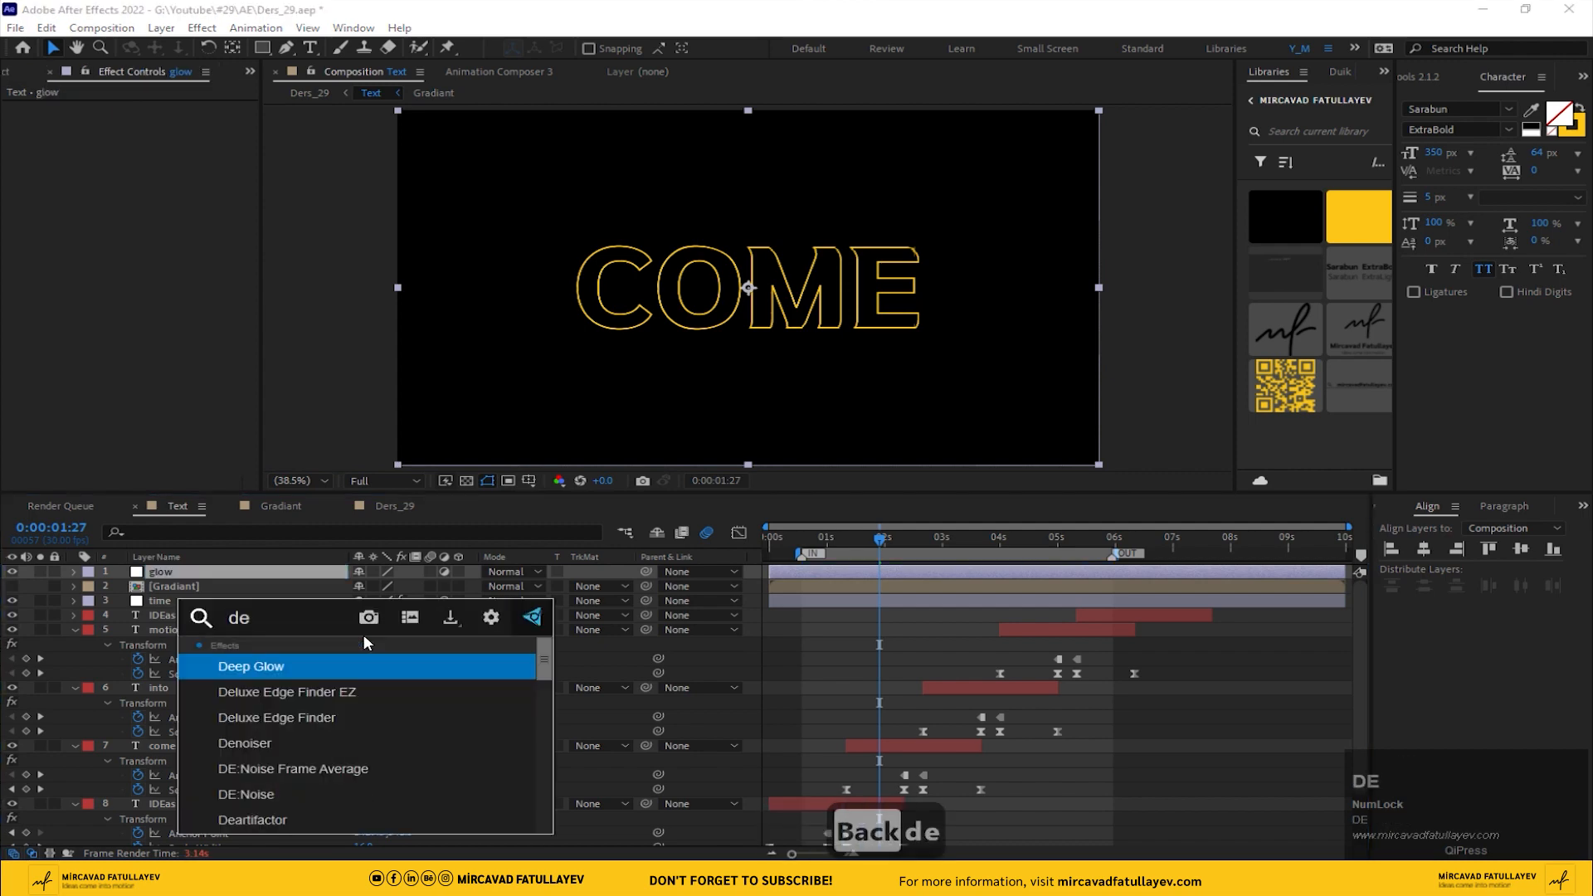
{"action": "key", "text": "Return"}
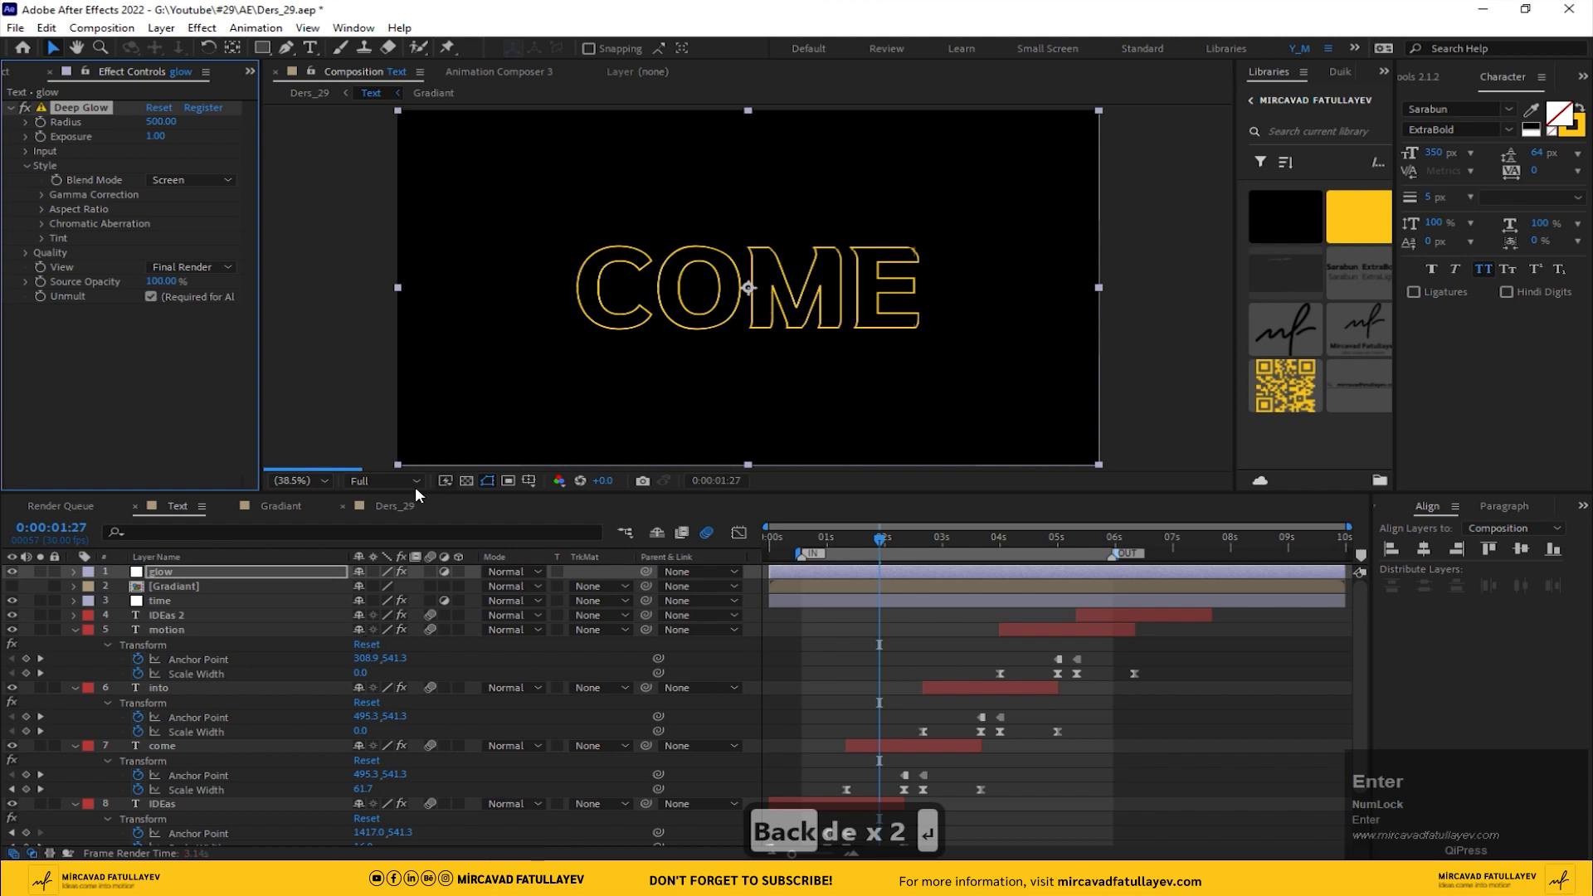
Step: Set the Deep Glow Radius to 10 and its Exposure to 0.5
{"action": "scroll", "coordinate": [556, 319], "scroll_direction": "up", "scroll_amount": 3}
{"action": "middle_click", "coordinate": [526, 285]}
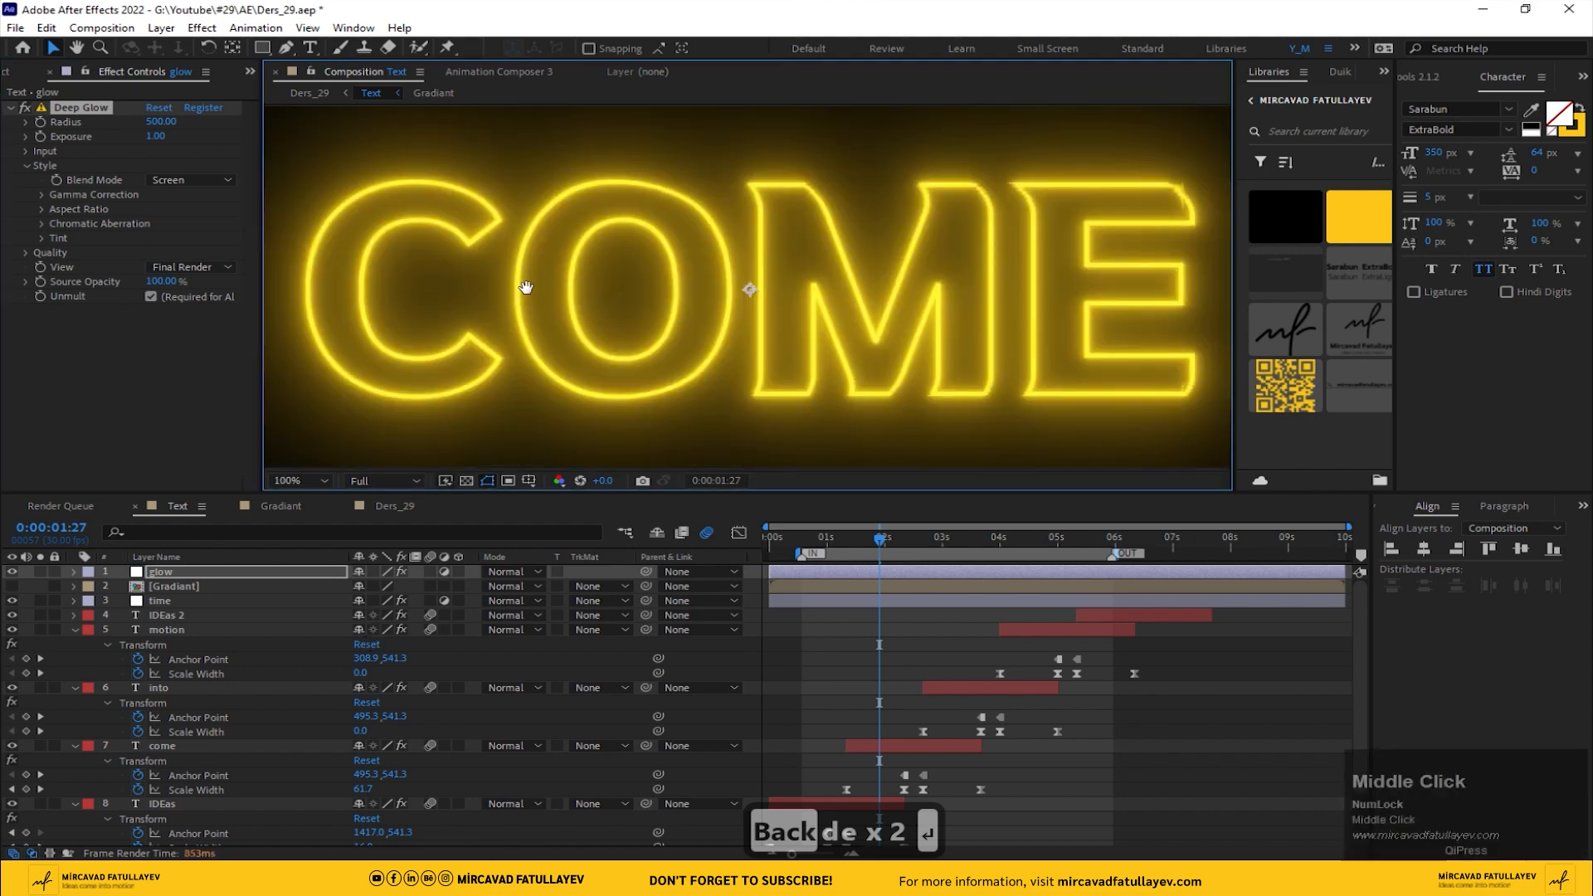
{"action": "left_click", "coordinate": [155, 125]}
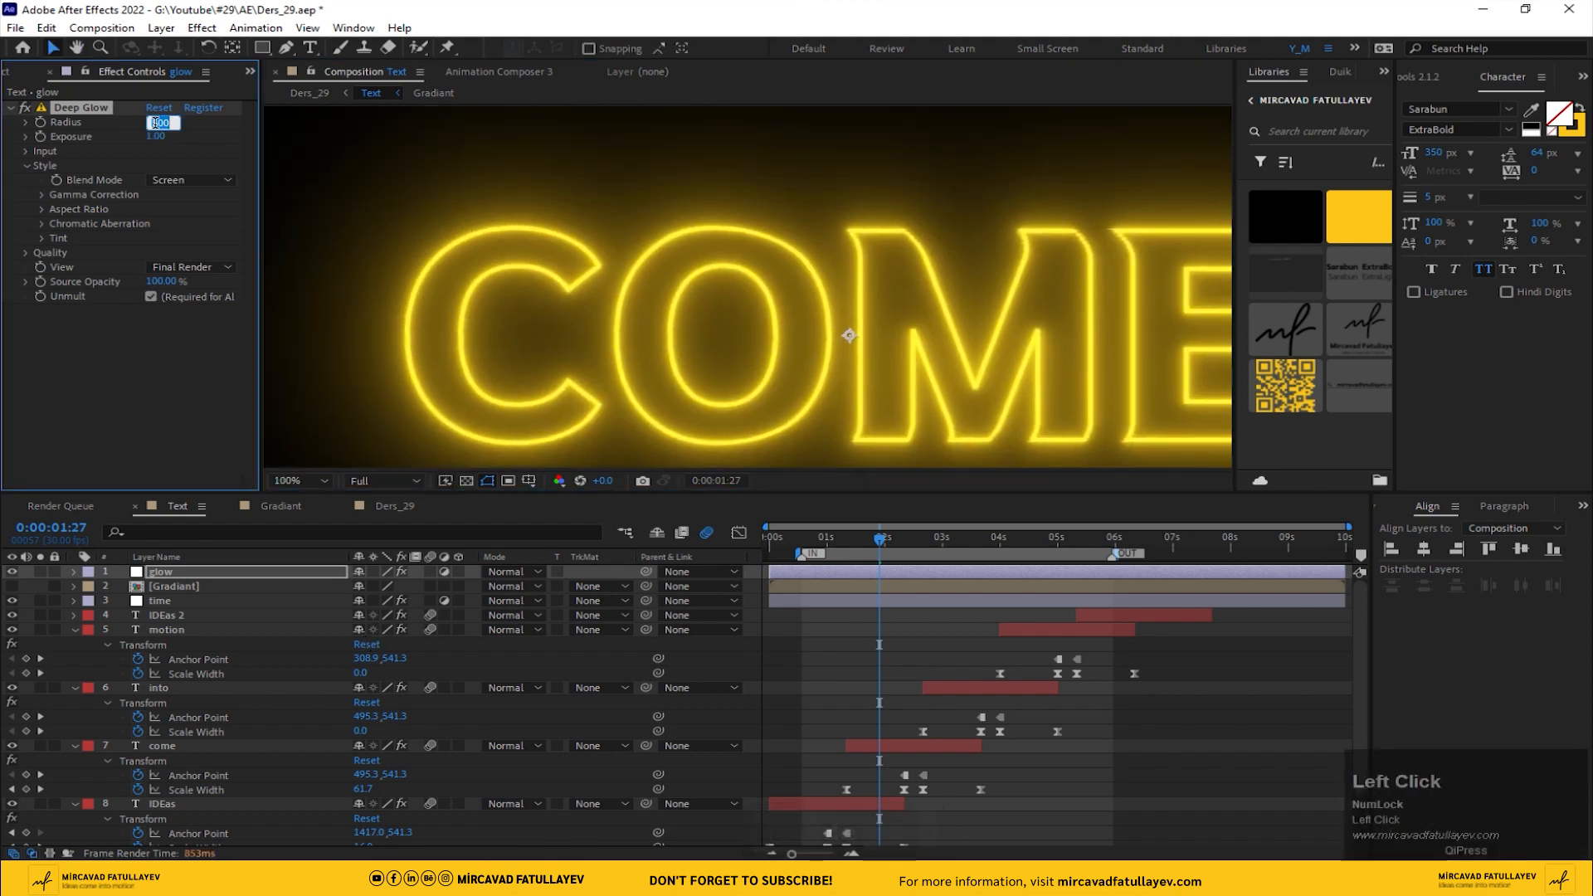
{"action": "type", "text": "10"}
{"action": "key", "text": "Return"}
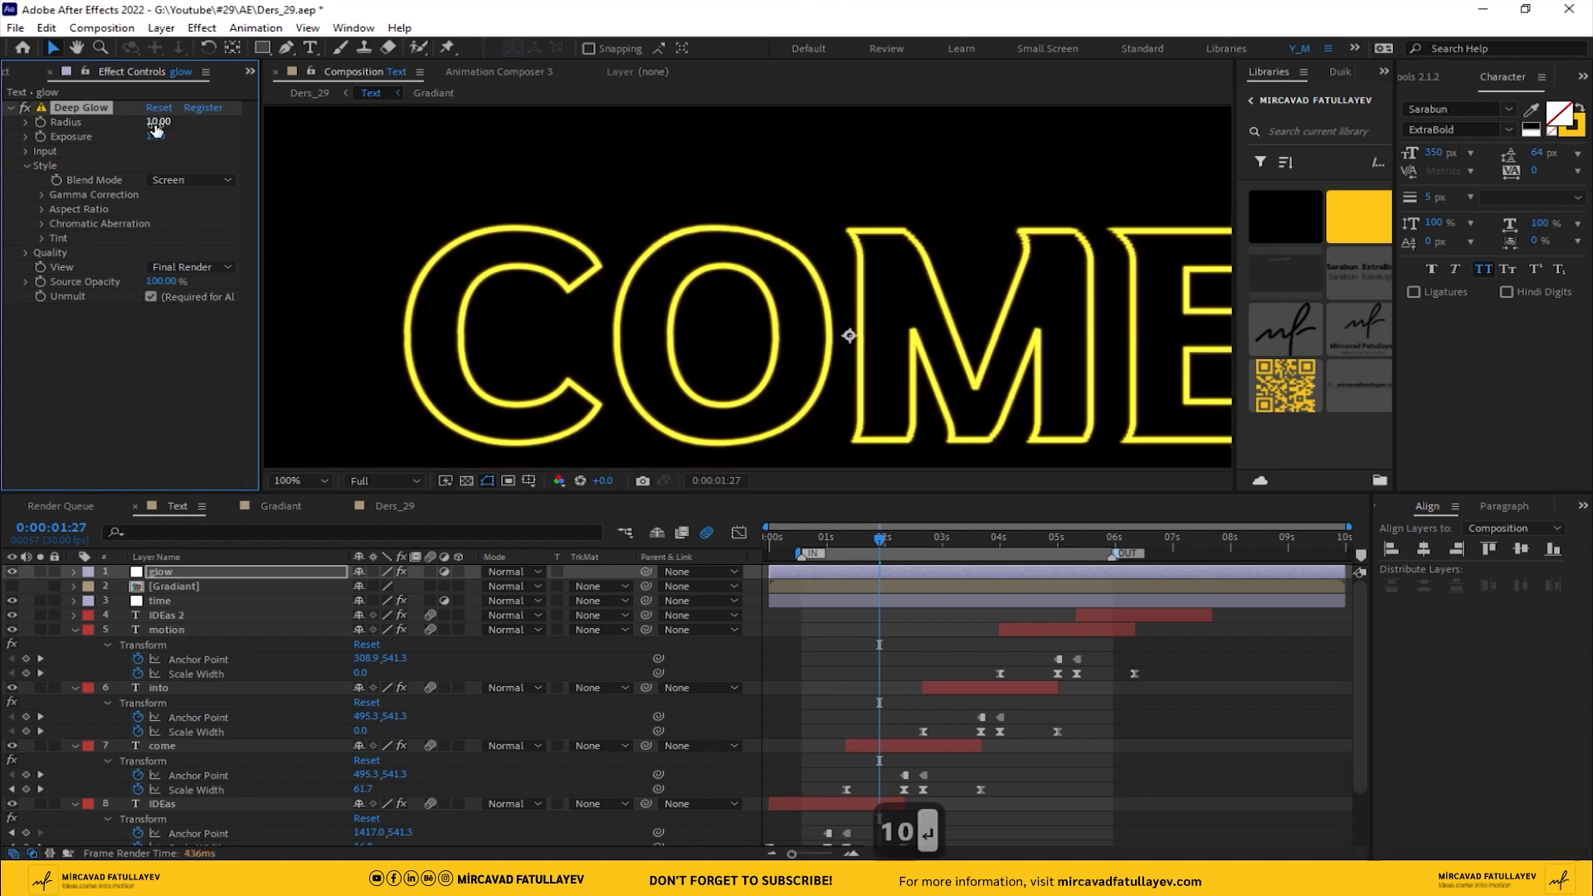
{"action": "left_click", "coordinate": [156, 136]}
{"action": "type", "text": "0"}
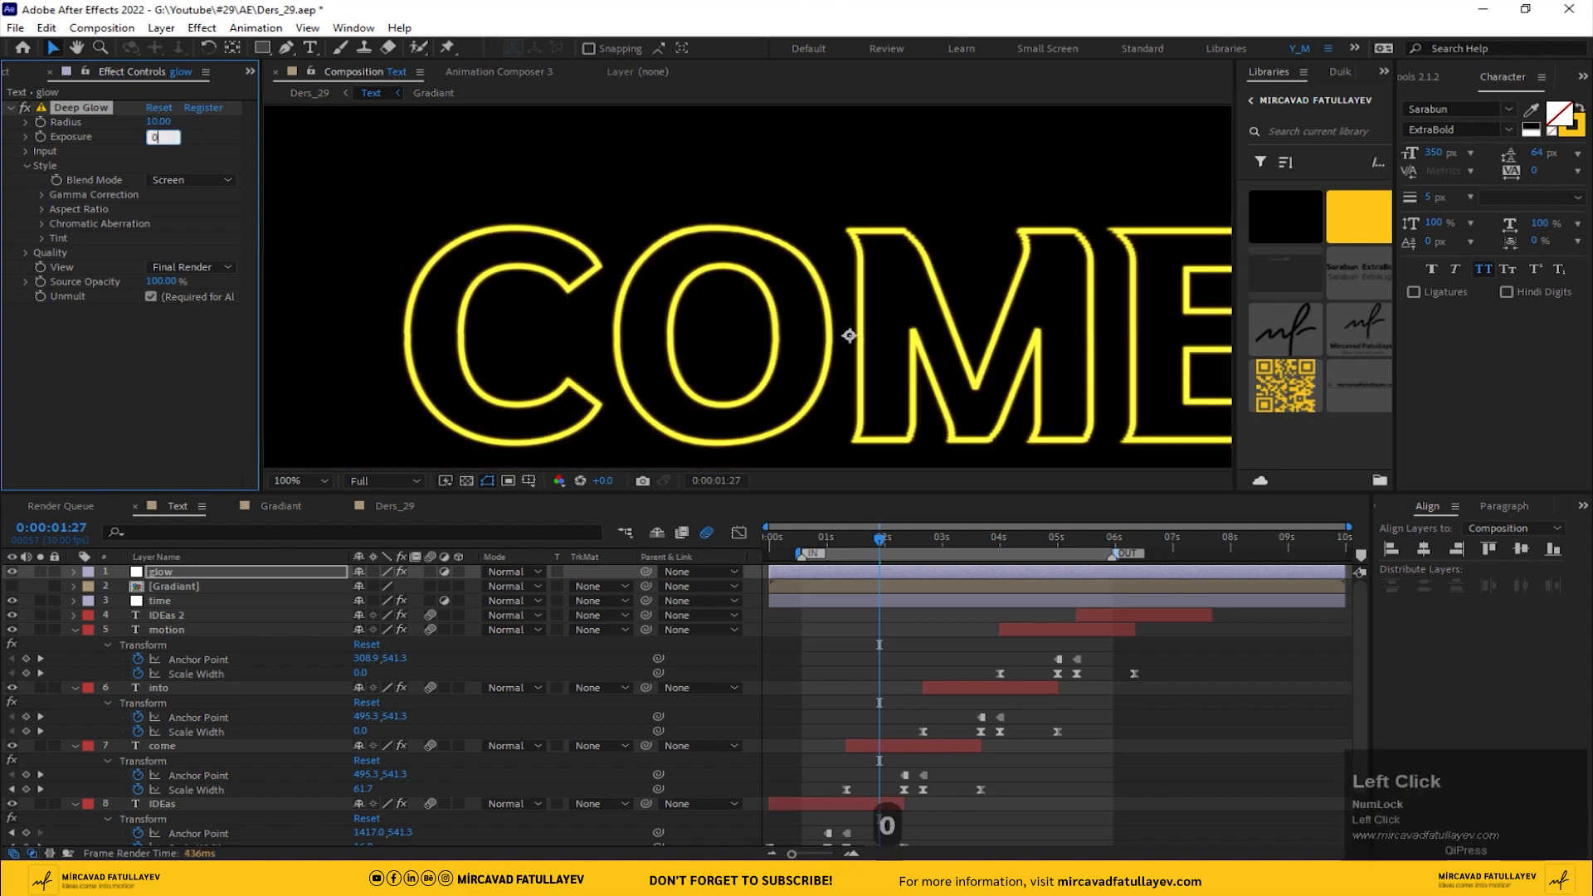
{"action": "type", "text": ".5"}
{"action": "key", "text": "Return"}
Step: Set the Deep Glow Radius to 30 and check the outlined COME in the Ders_29 composition
{"action": "left_click", "coordinate": [157, 122]}
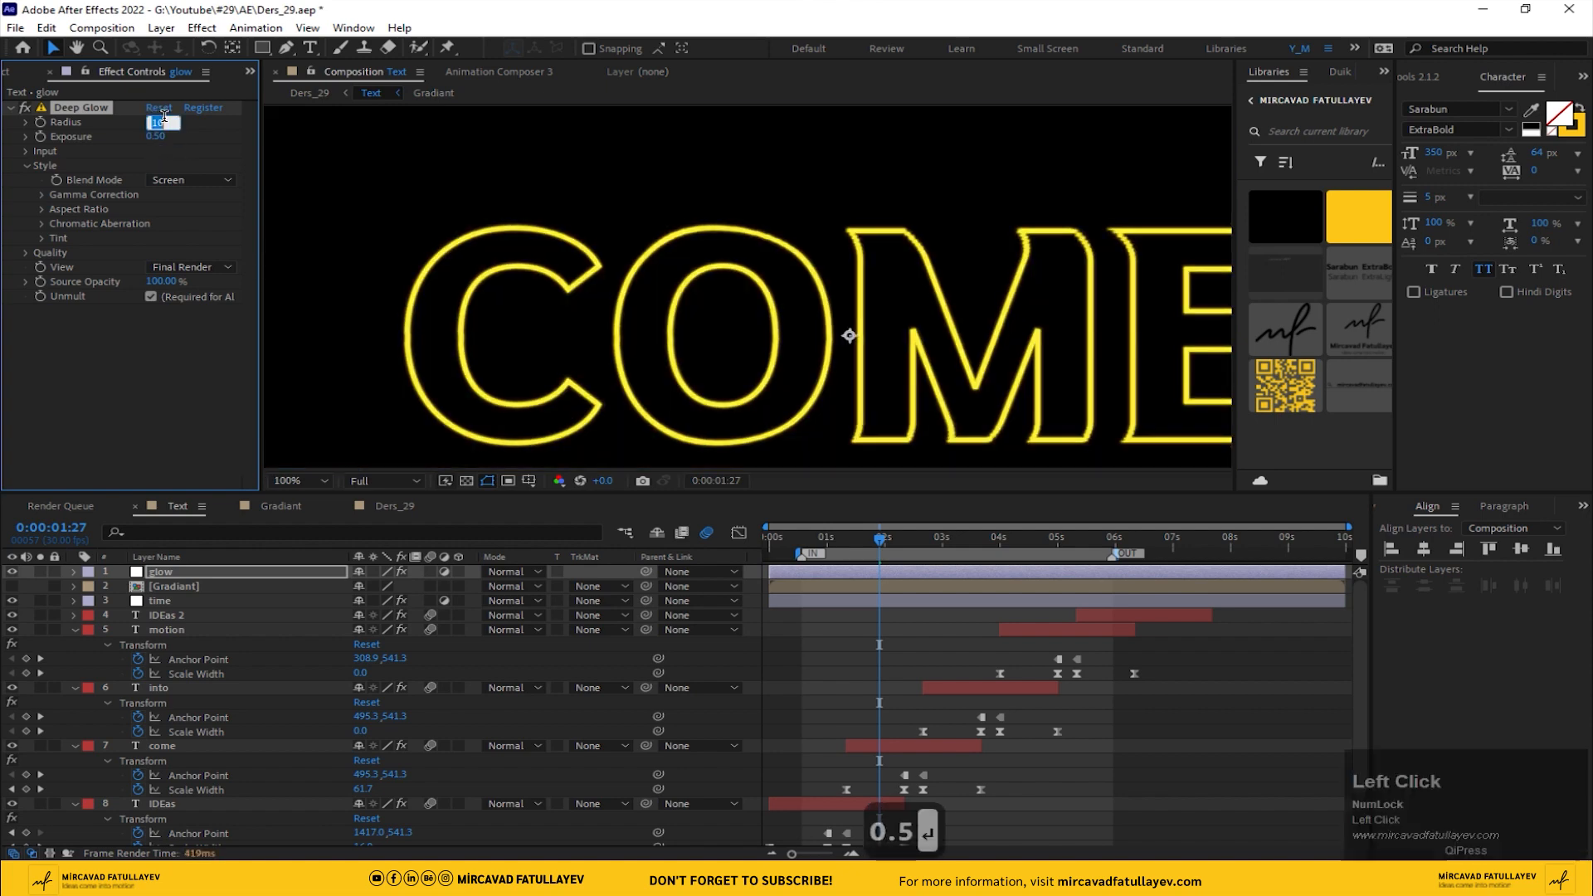
{"action": "type", "text": "30"}
{"action": "key", "text": "Return"}
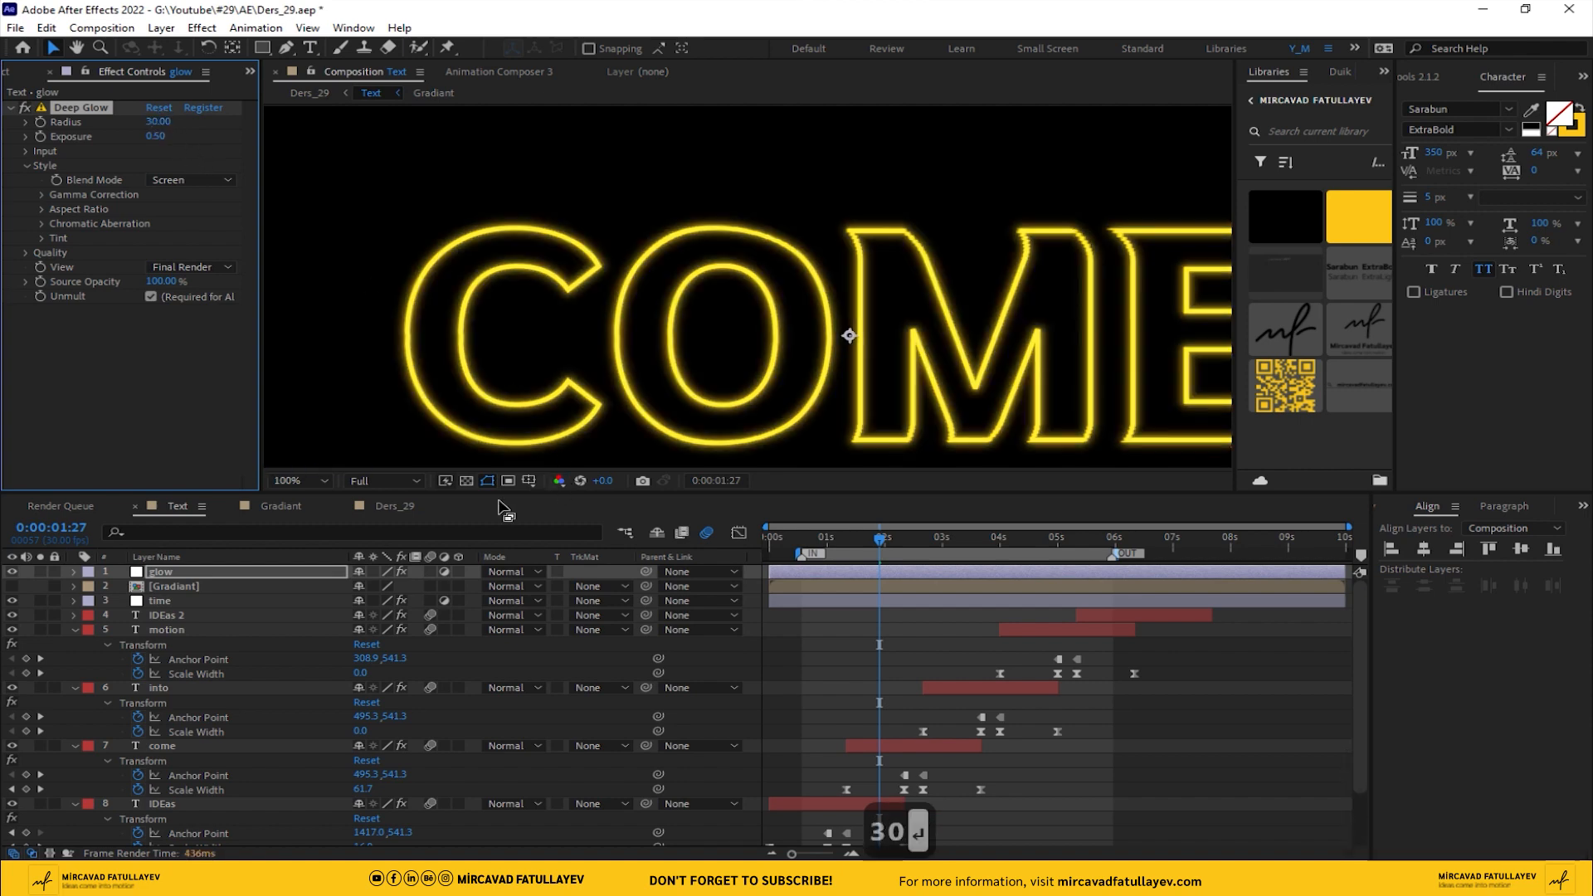
{"action": "left_click", "coordinate": [385, 508]}
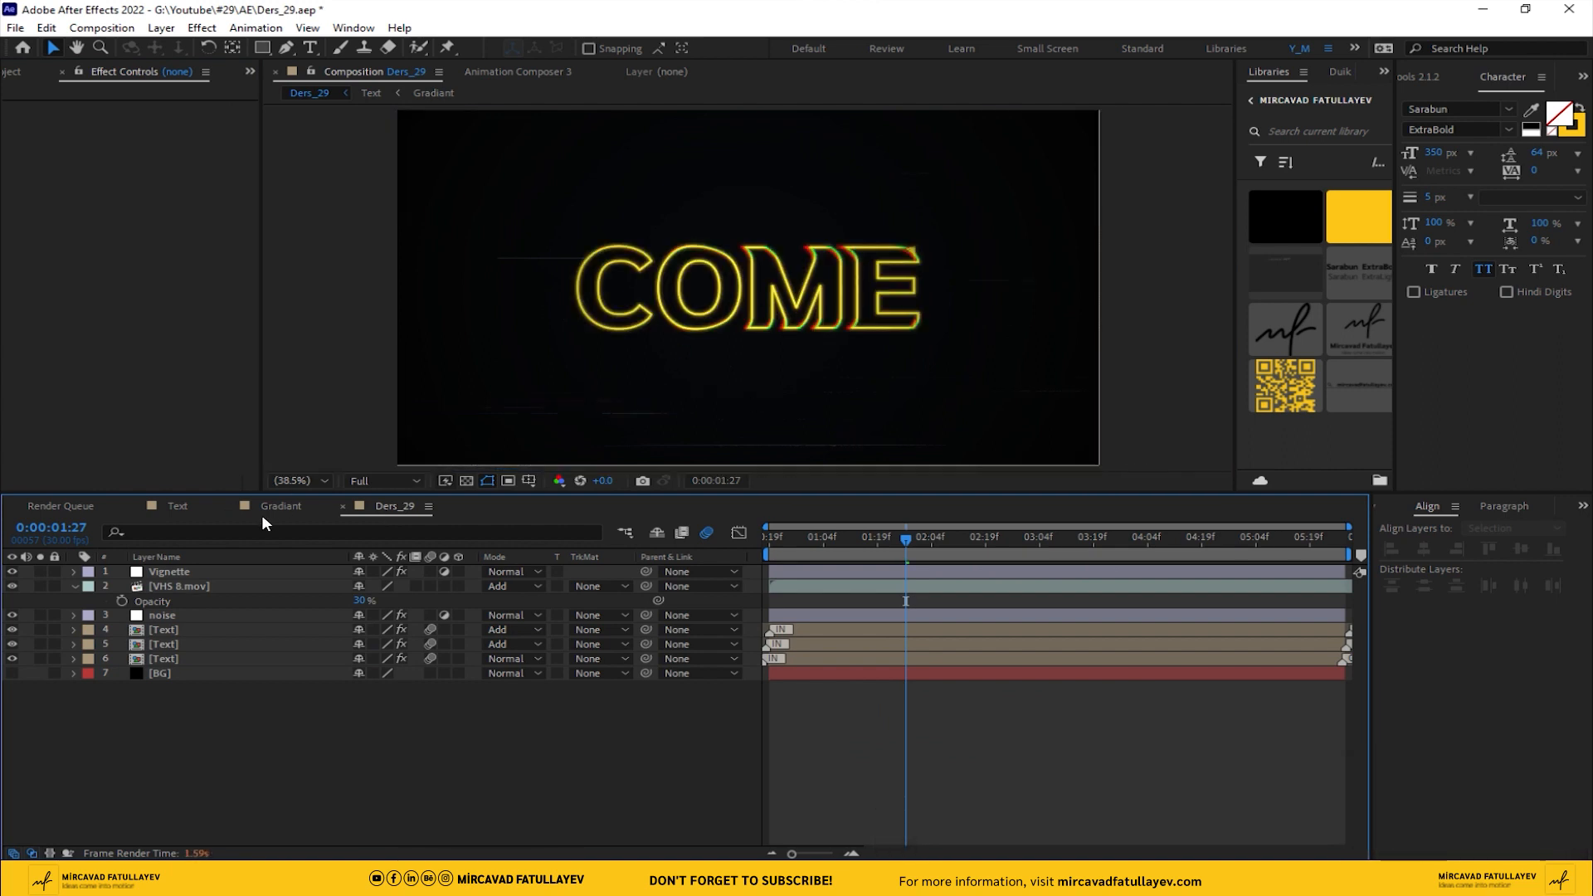
Step: Return to the Text composition and set the glow layer's Deep Glow Radius to 50
{"action": "left_click", "coordinate": [161, 506]}
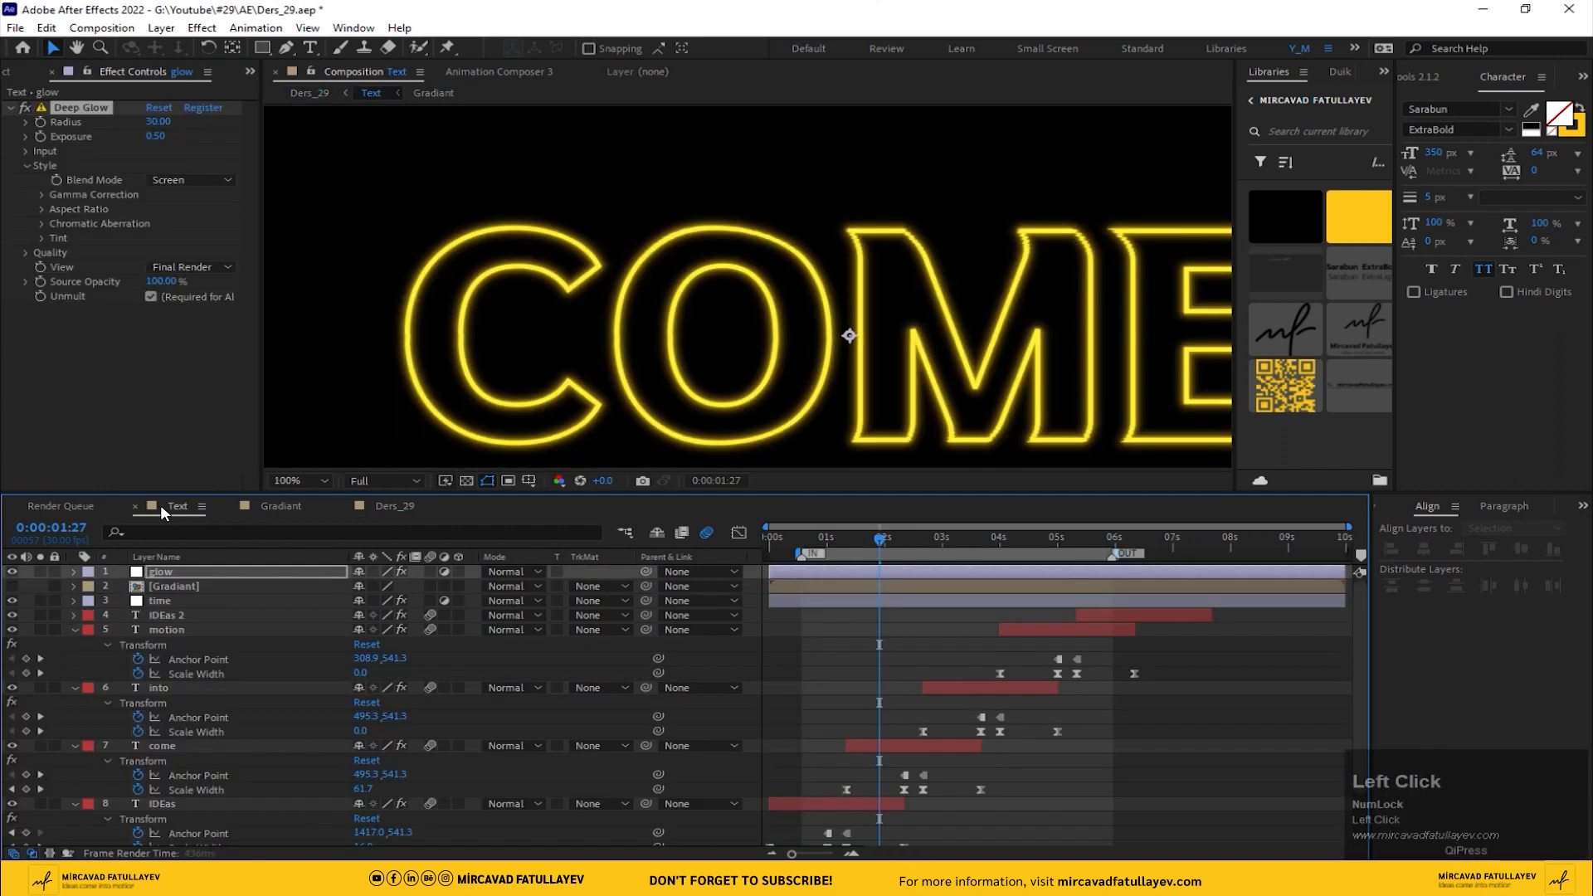
{"action": "left_click", "coordinate": [158, 122]}
{"action": "type", "text": "5"}
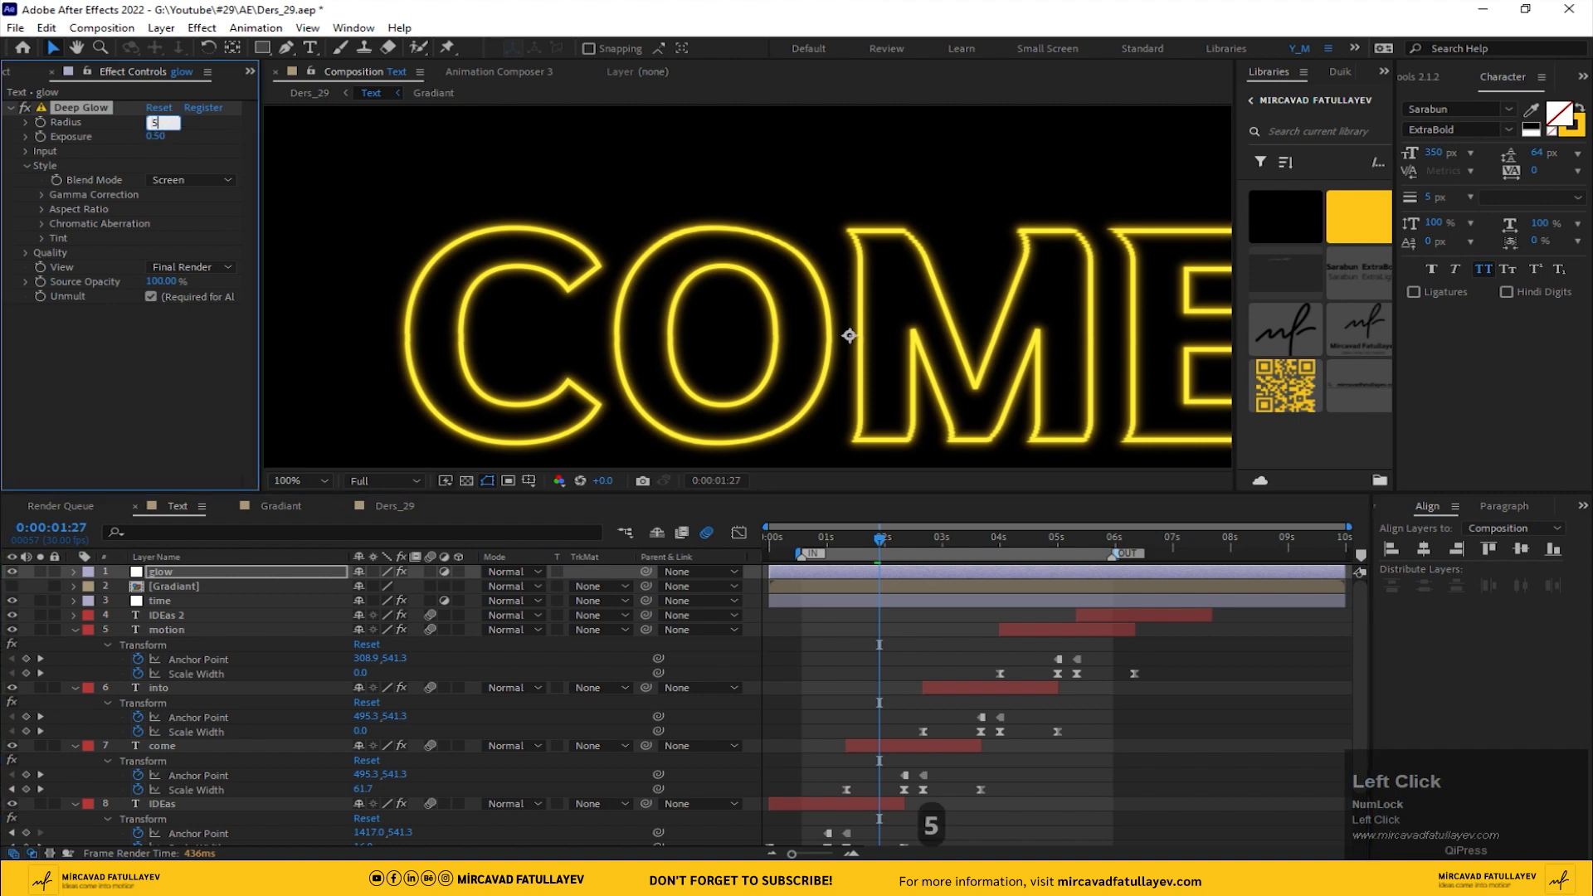
{"action": "type", "text": "0"}
{"action": "key", "text": "Return"}
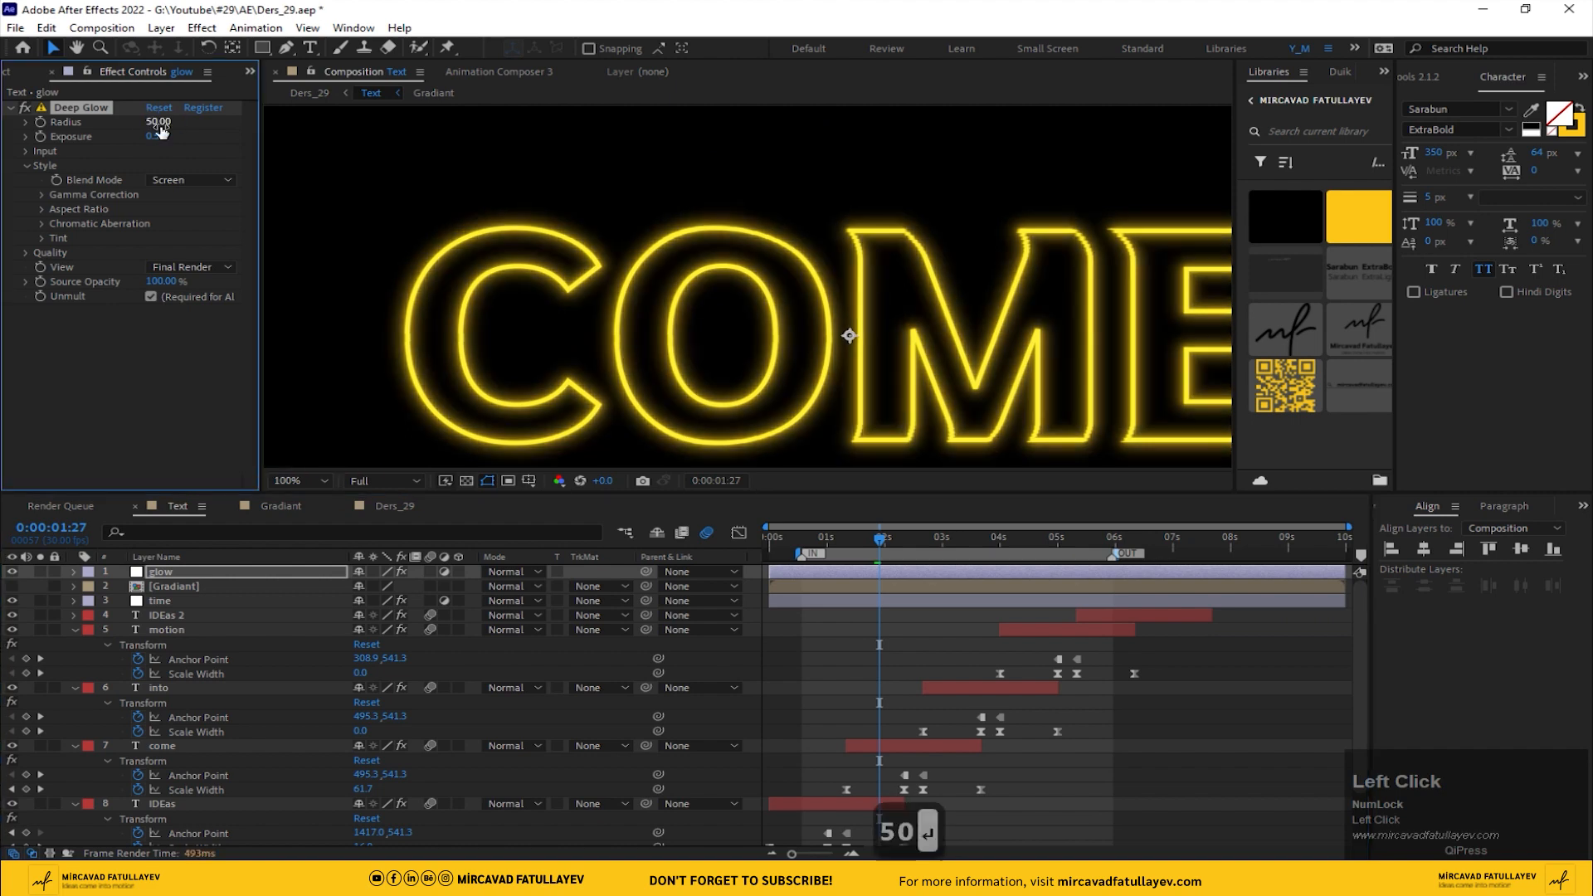
Step: Review the stronger glow in Ders_29 on the outlined COME and on IDEAS at the animation's start
{"action": "left_click", "coordinate": [400, 513]}
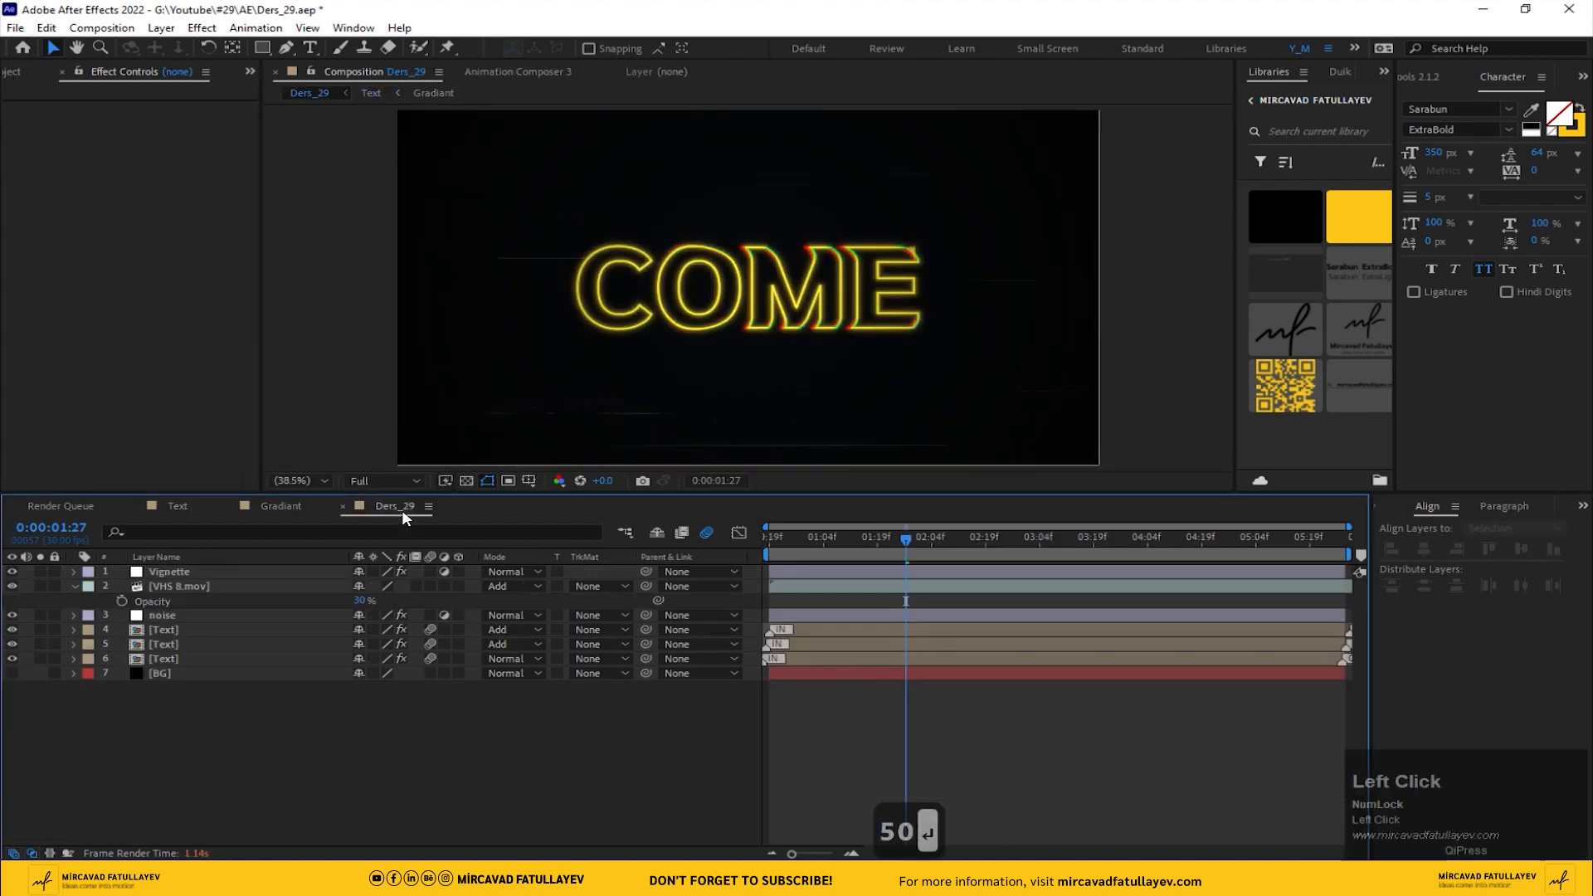
{"action": "left_click", "coordinate": [304, 482]}
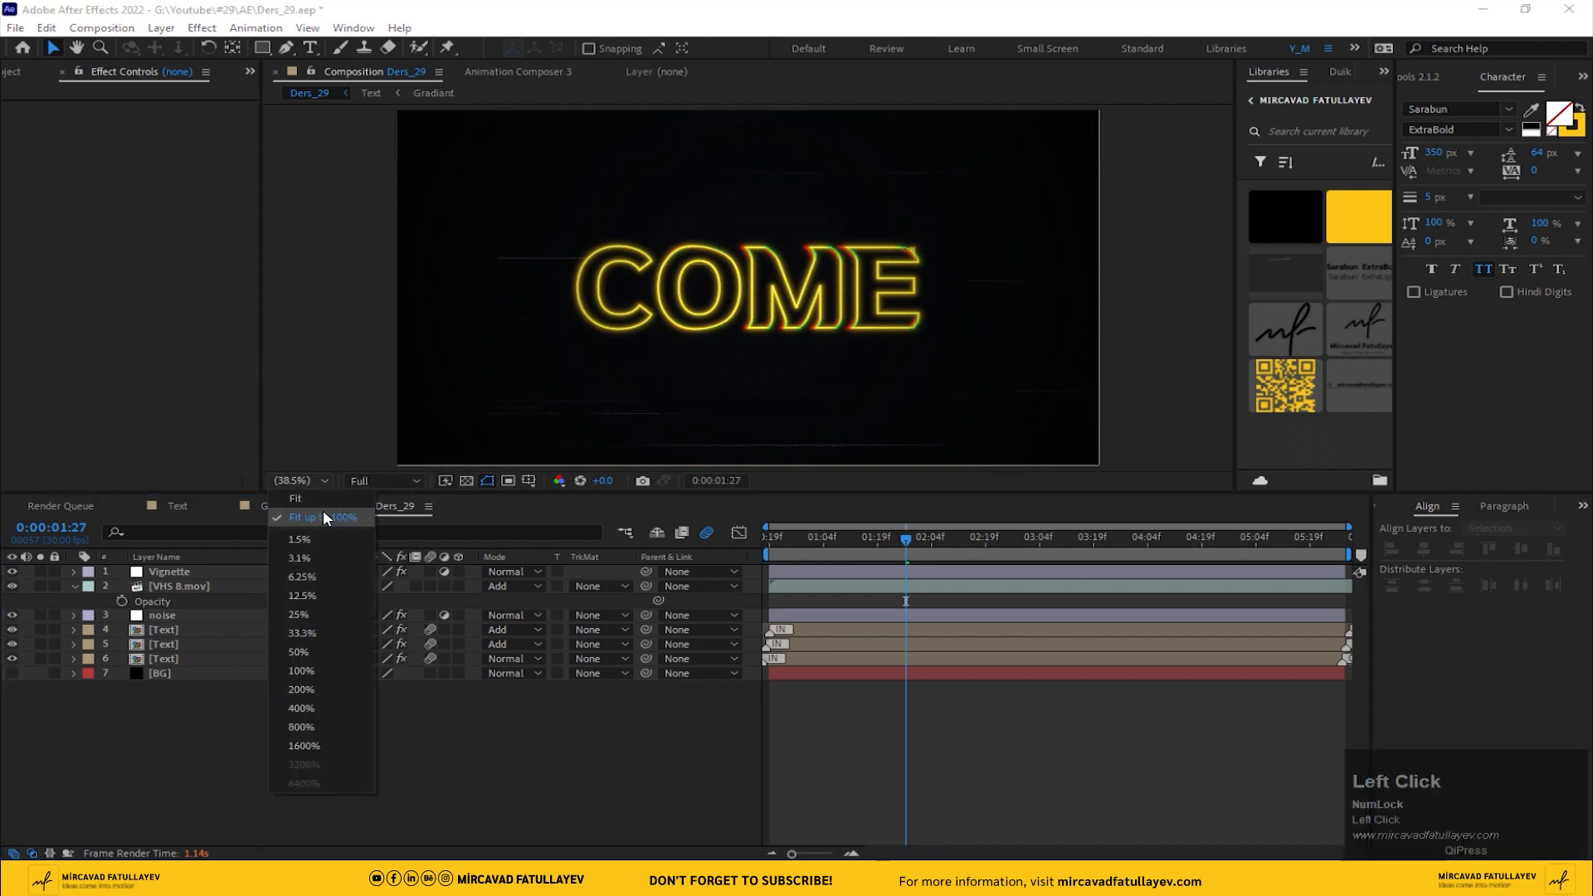
{"action": "left_click", "coordinate": [322, 510]}
{"action": "left_click", "coordinate": [763, 554]}
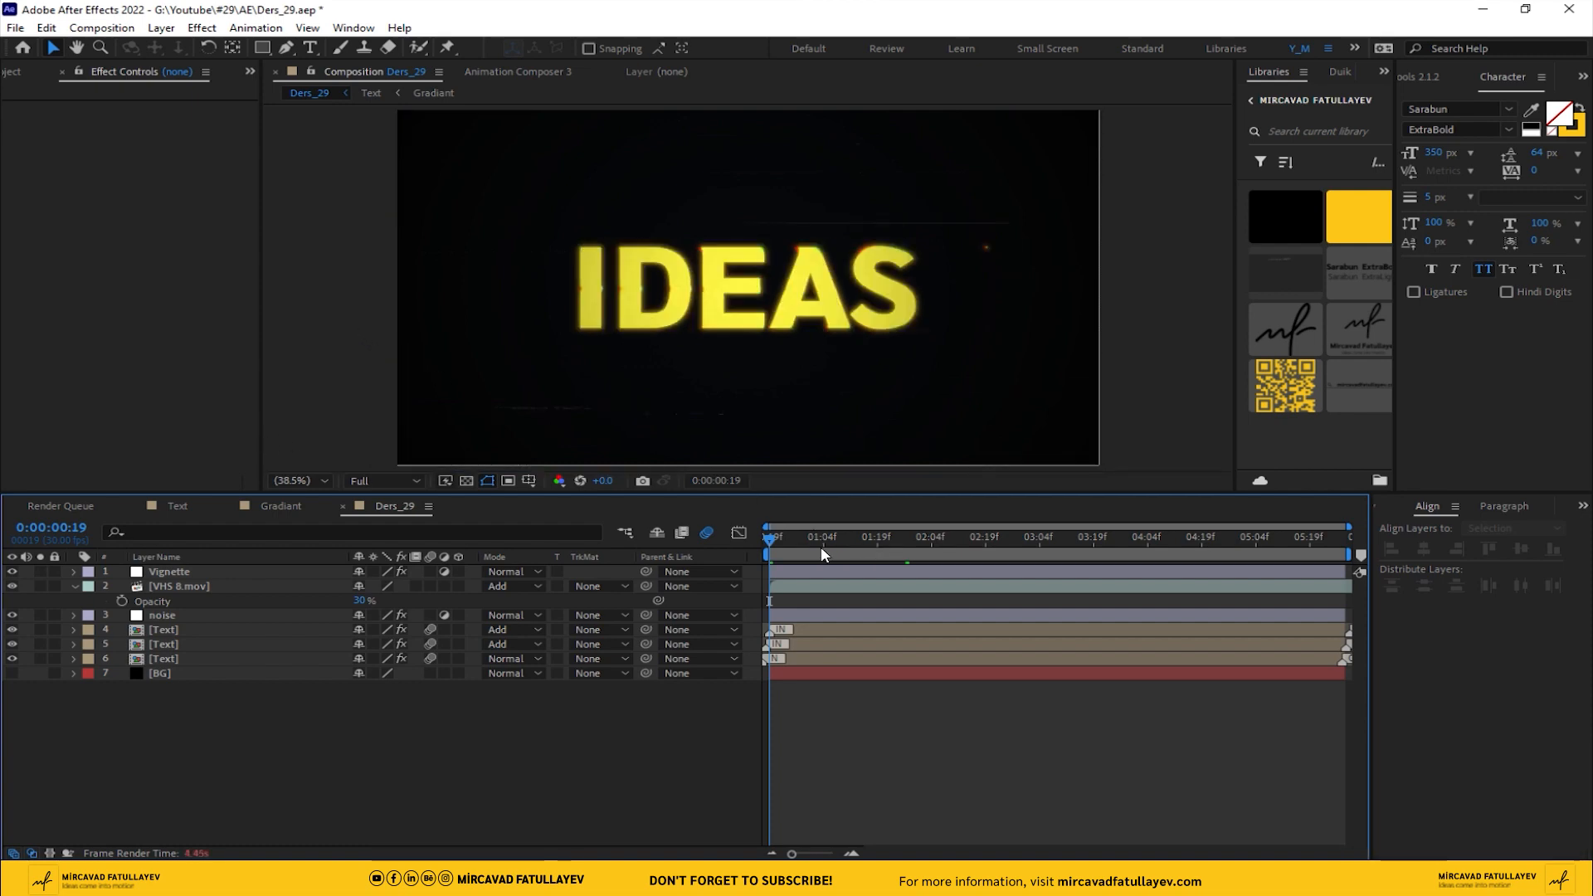
Step: Reduce the Deep Glow Radius on the Text composition's glow layer to 30
{"action": "left_click", "coordinate": [176, 506]}
{"action": "left_click", "coordinate": [158, 122]}
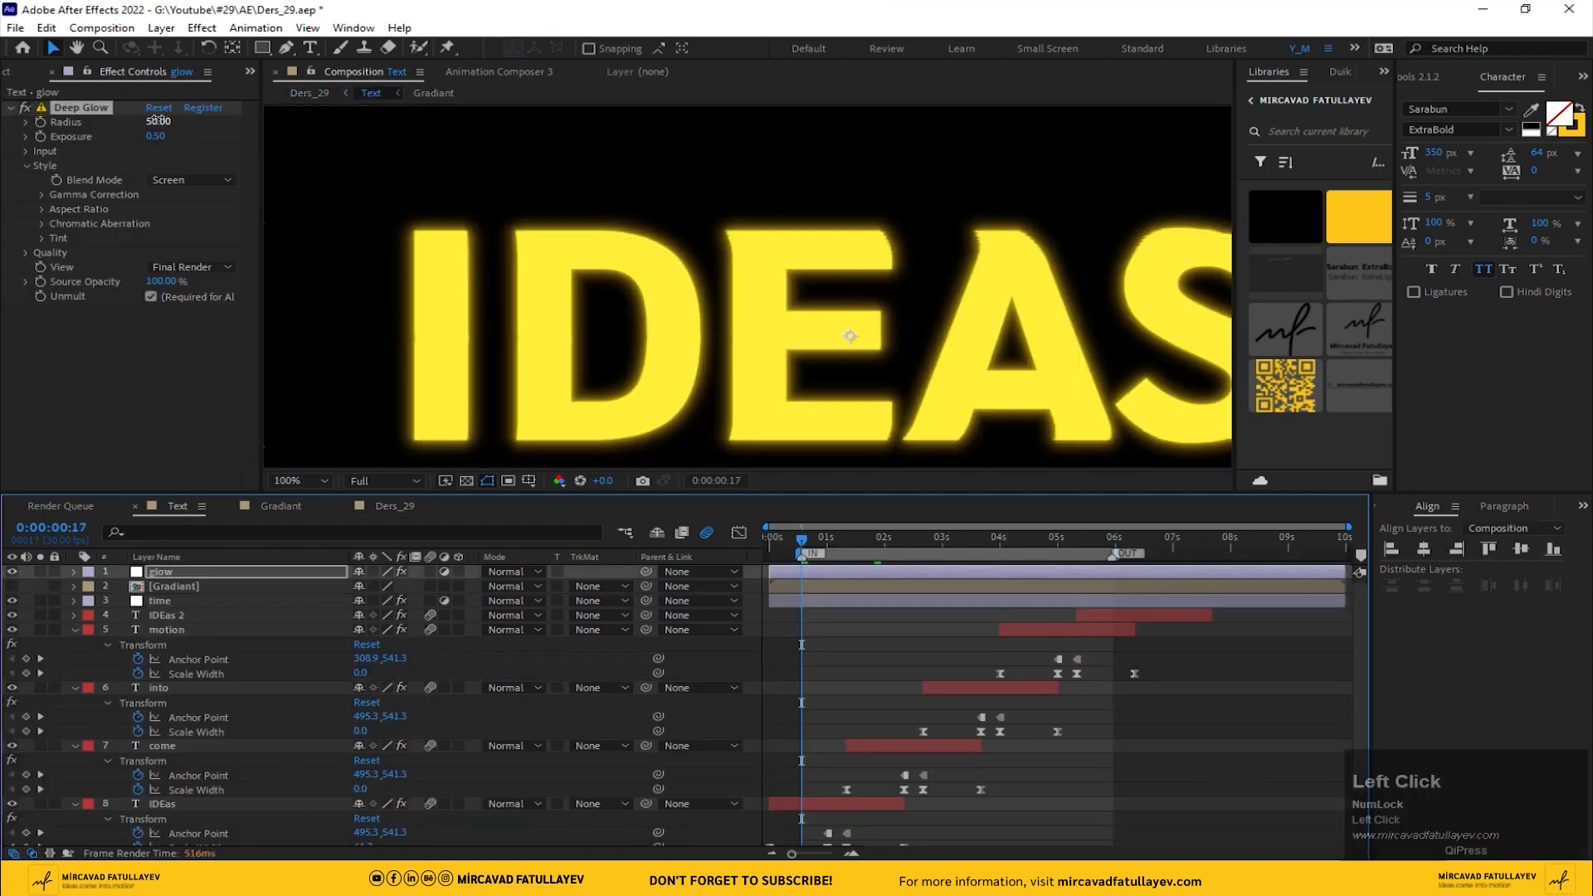
{"action": "type", "text": "30"}
{"action": "key", "text": "Return"}
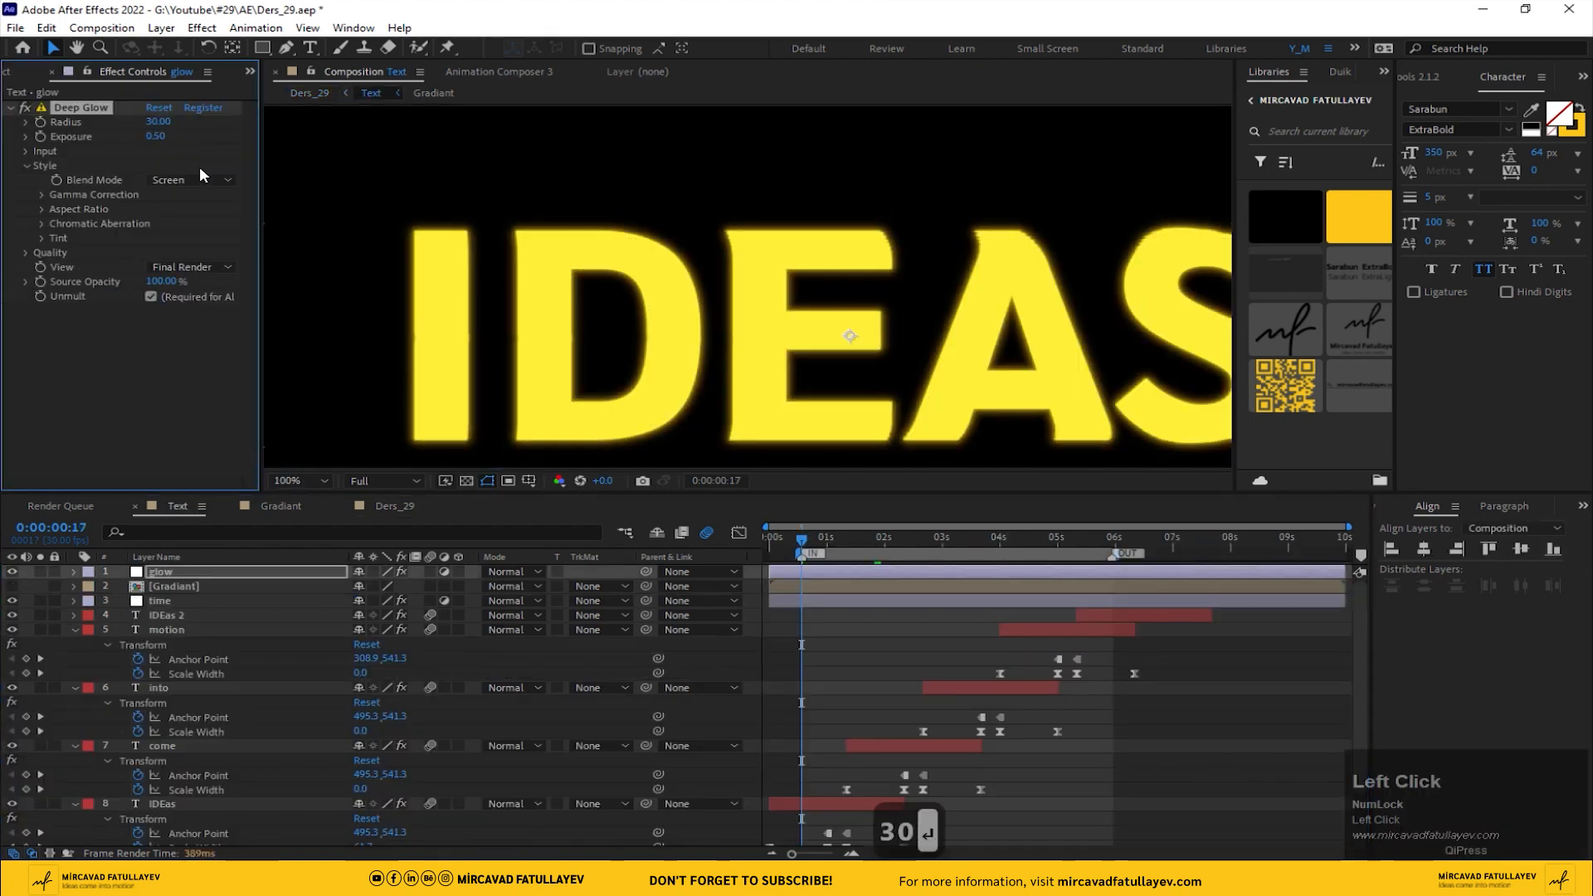
Step: Set the glow layer's Deep Glow Exposure to 0.80 and check the IDEAS lettering up close in Ders_29
{"action": "left_click", "coordinate": [157, 136]}
{"action": "type", "text": "0.80"}
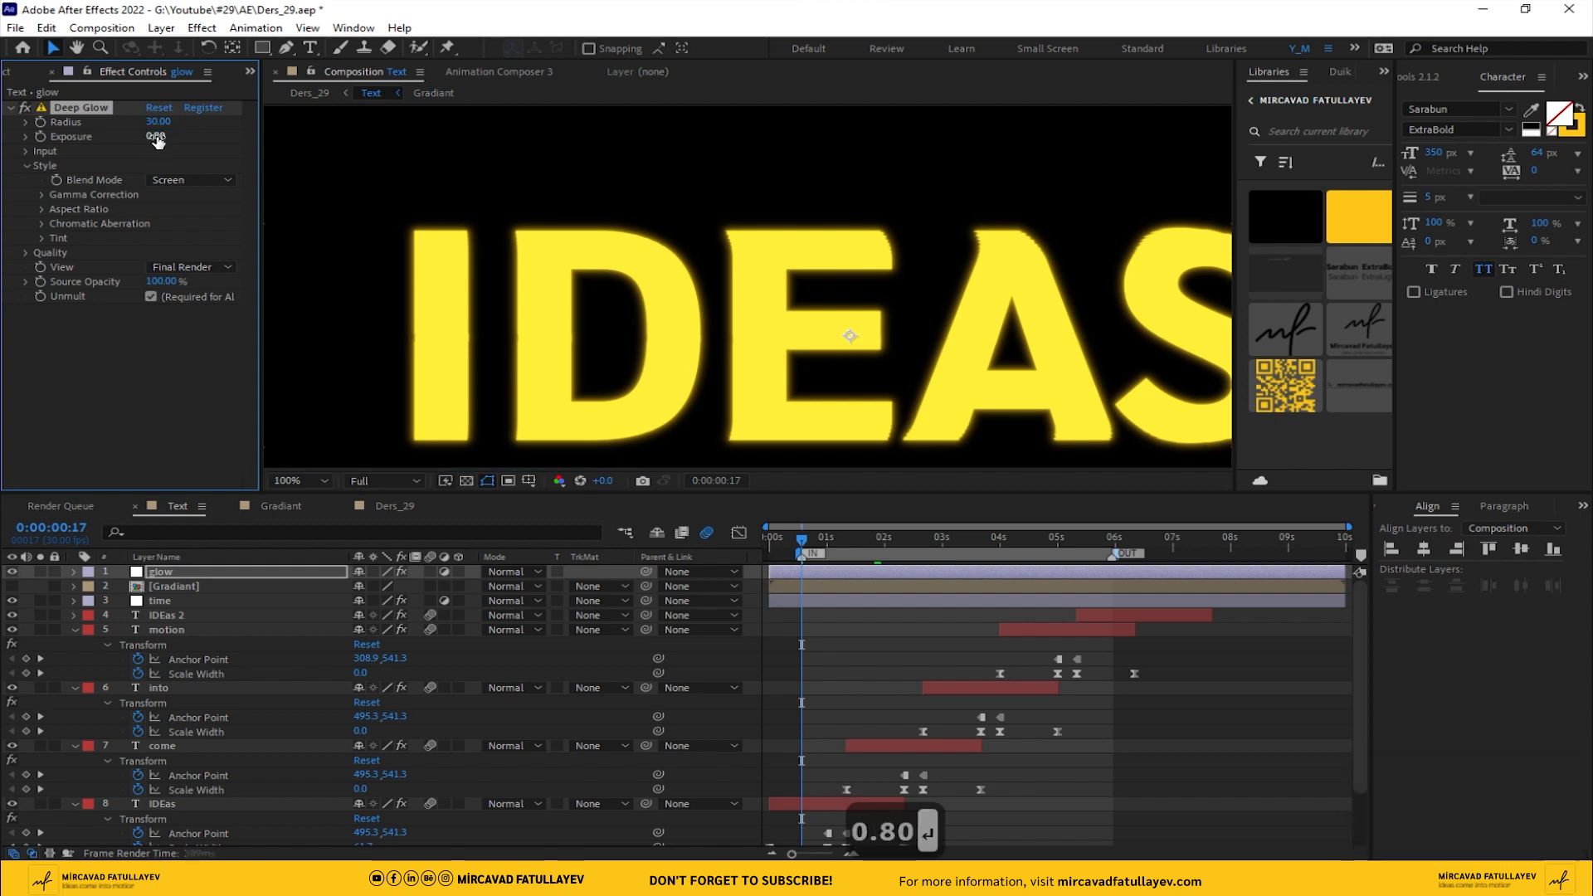
{"action": "key", "text": "Return"}
{"action": "left_click", "coordinate": [399, 505]}
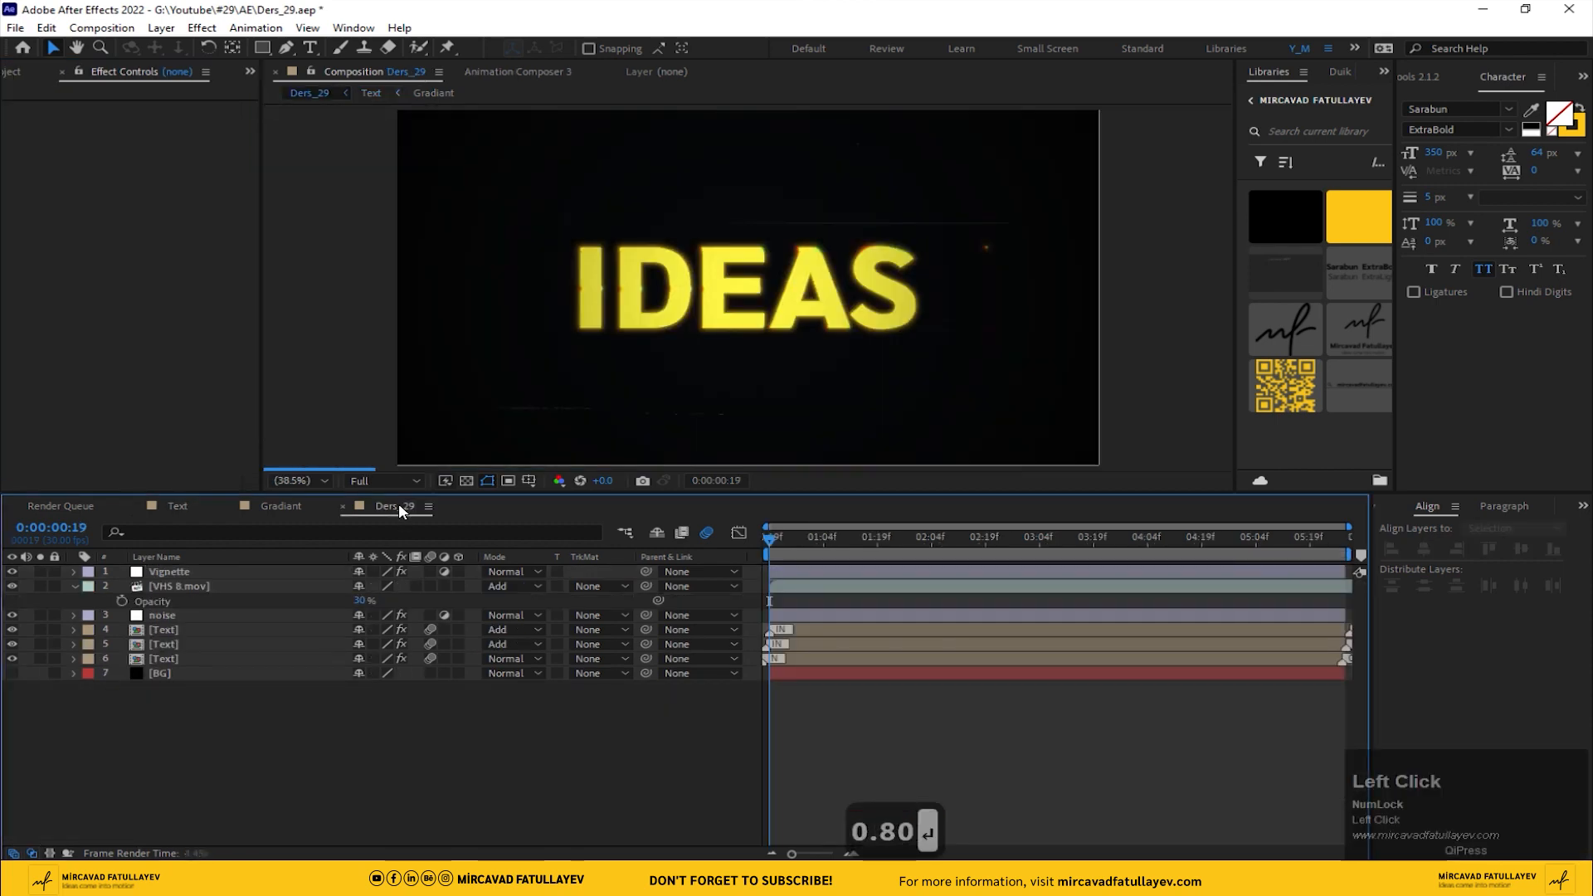
{"action": "scroll", "coordinate": [671, 272], "scroll_direction": "up", "scroll_amount": 4}
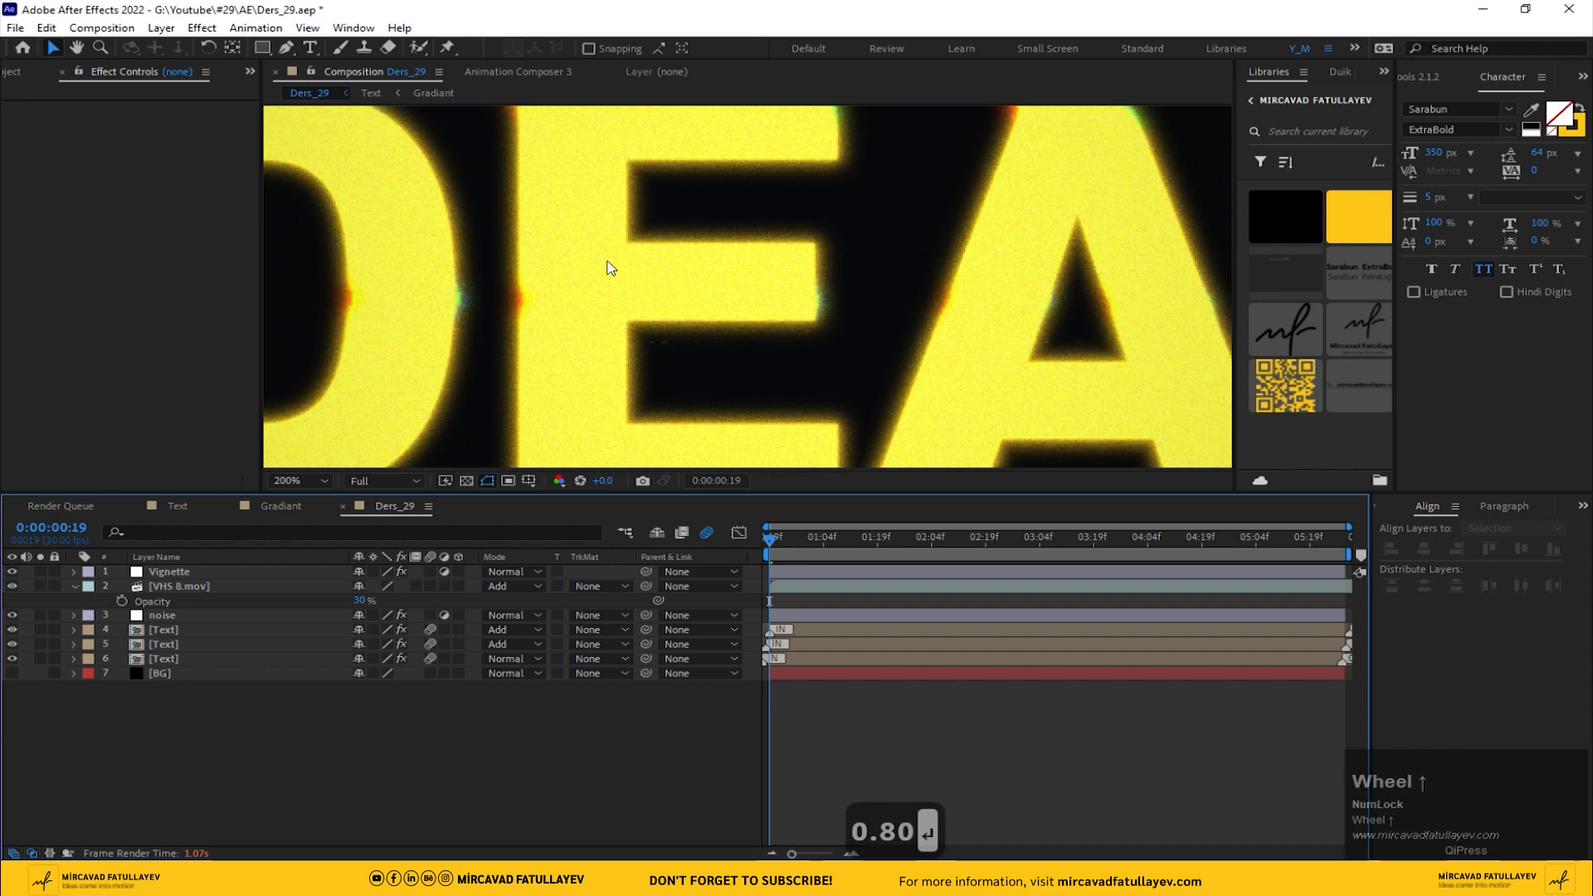
{"action": "scroll", "coordinate": [610, 267], "scroll_direction": "down", "scroll_amount": 4}
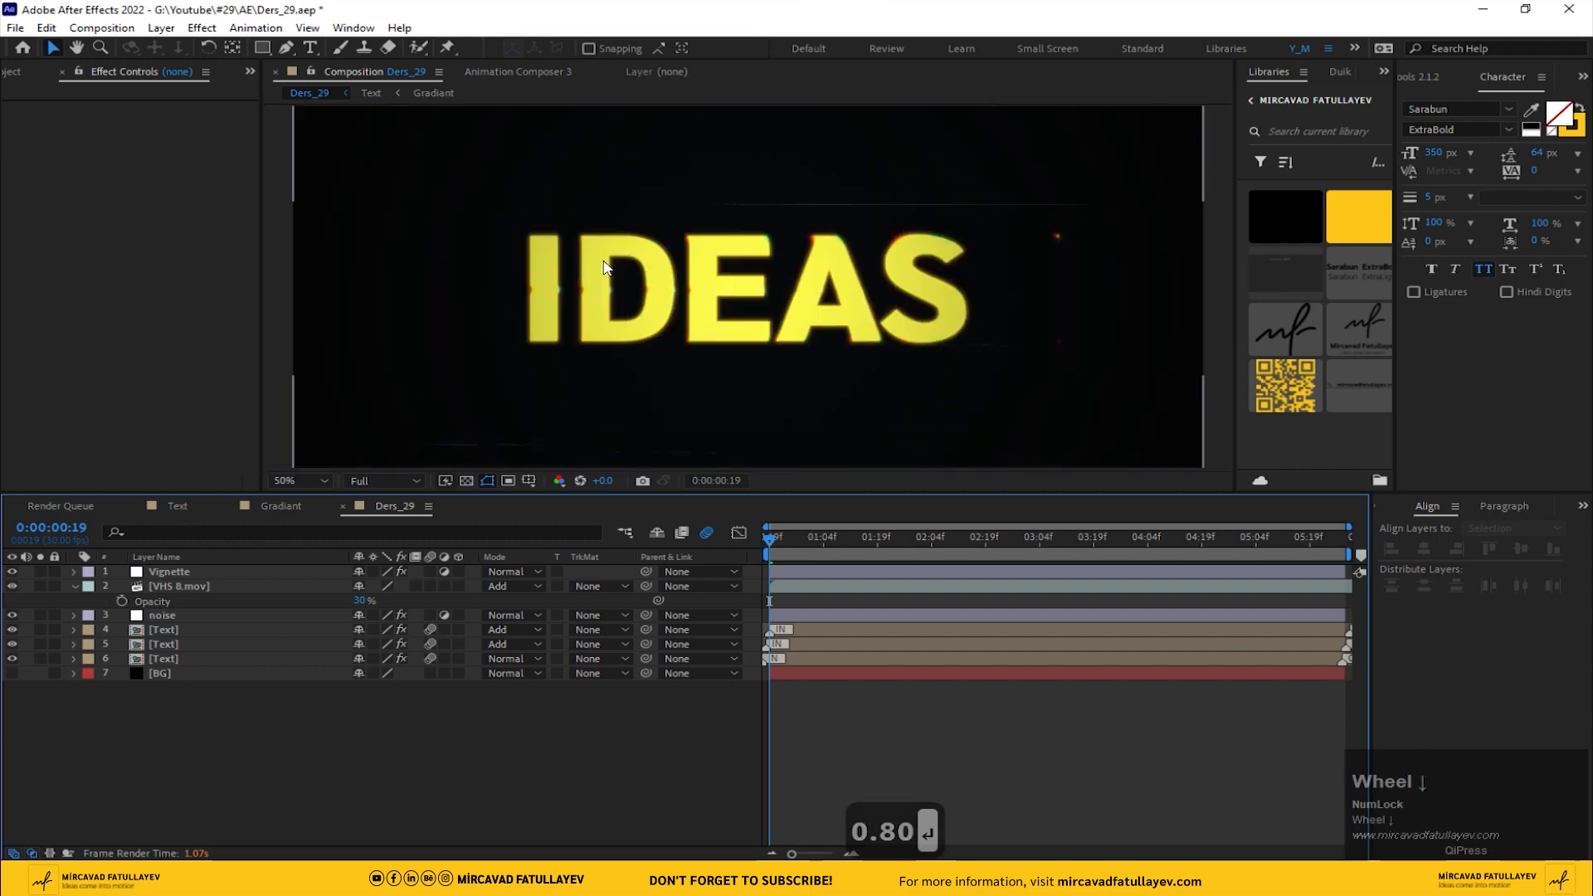
Step: Return to the Text composition and raise the glow layer's Deep Glow Radius to 50
{"action": "left_click", "coordinate": [177, 505]}
{"action": "left_click", "coordinate": [156, 122]}
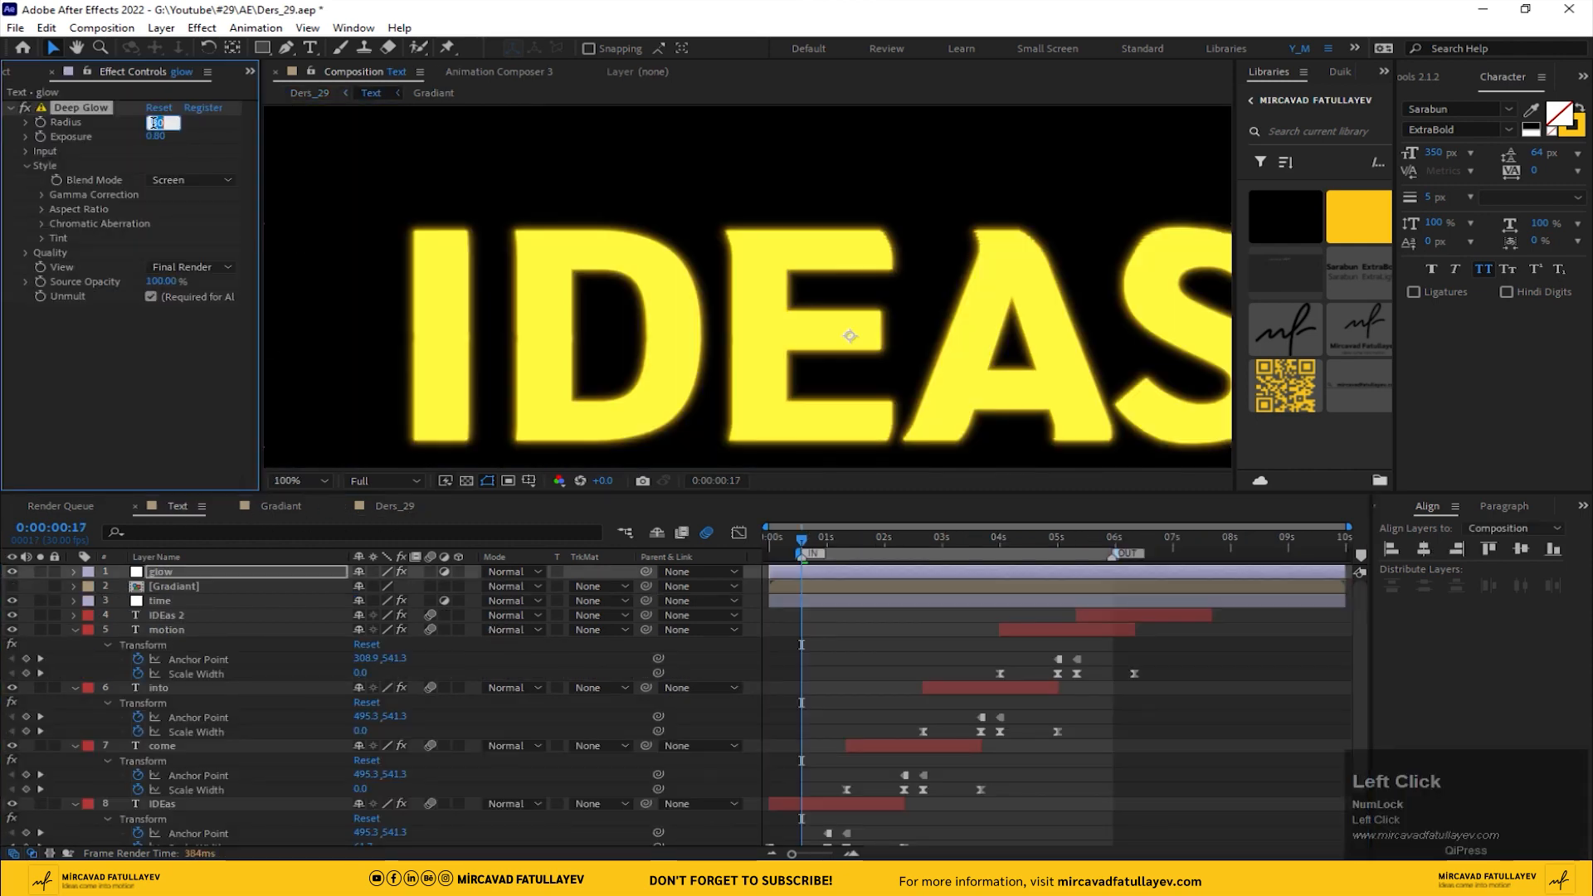
{"action": "key", "text": "Return"}
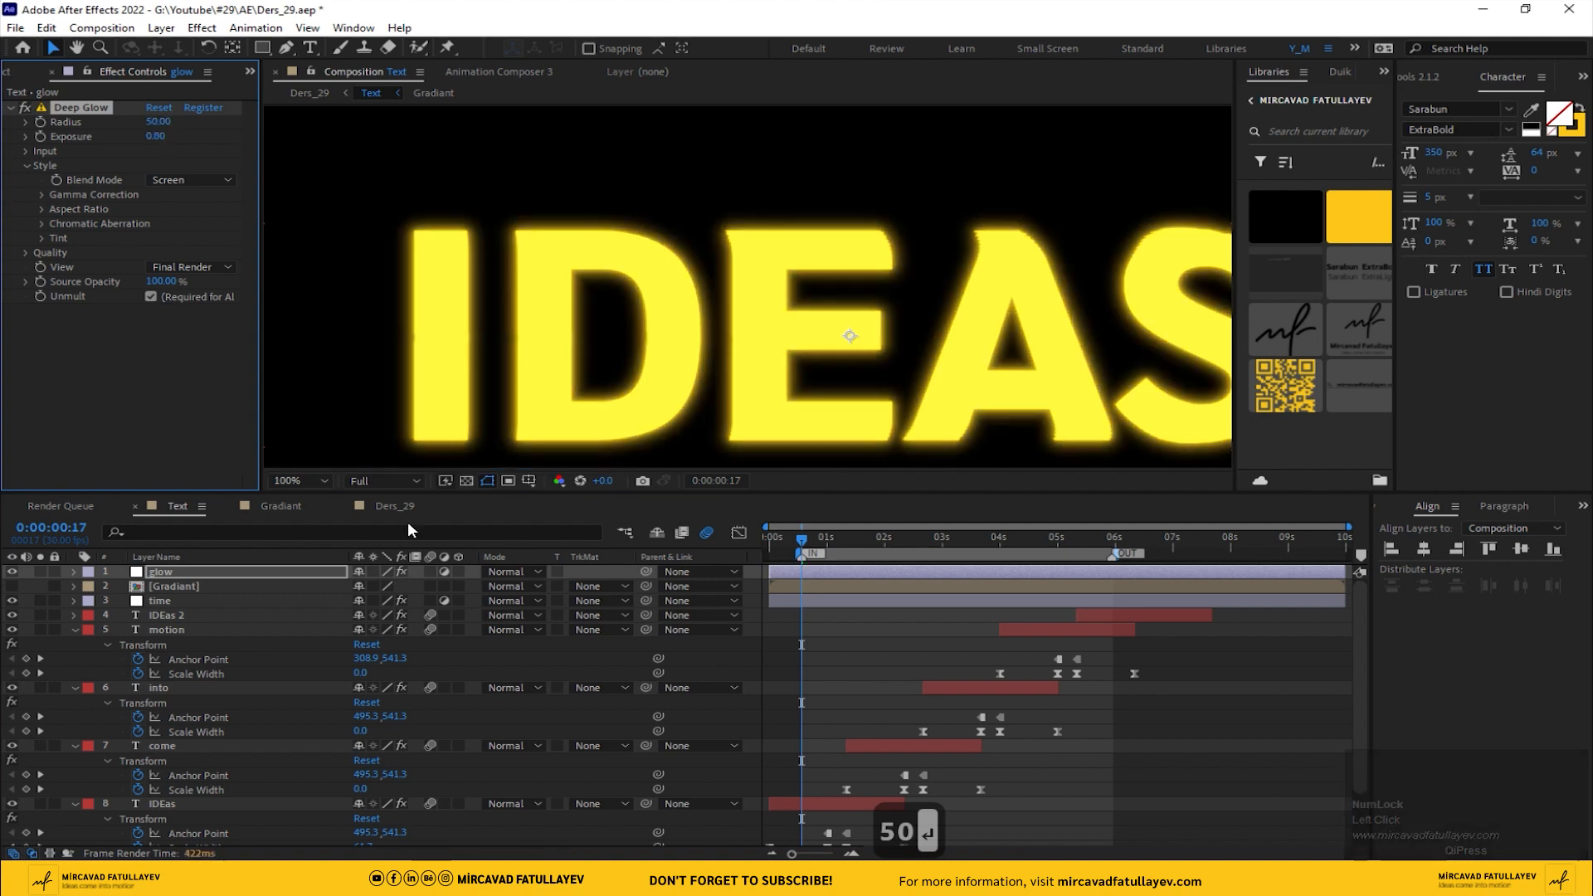
Step: Show the whole Ders_29 composition frame and play a preview of the finished text animation
{"action": "left_click", "coordinate": [404, 503]}
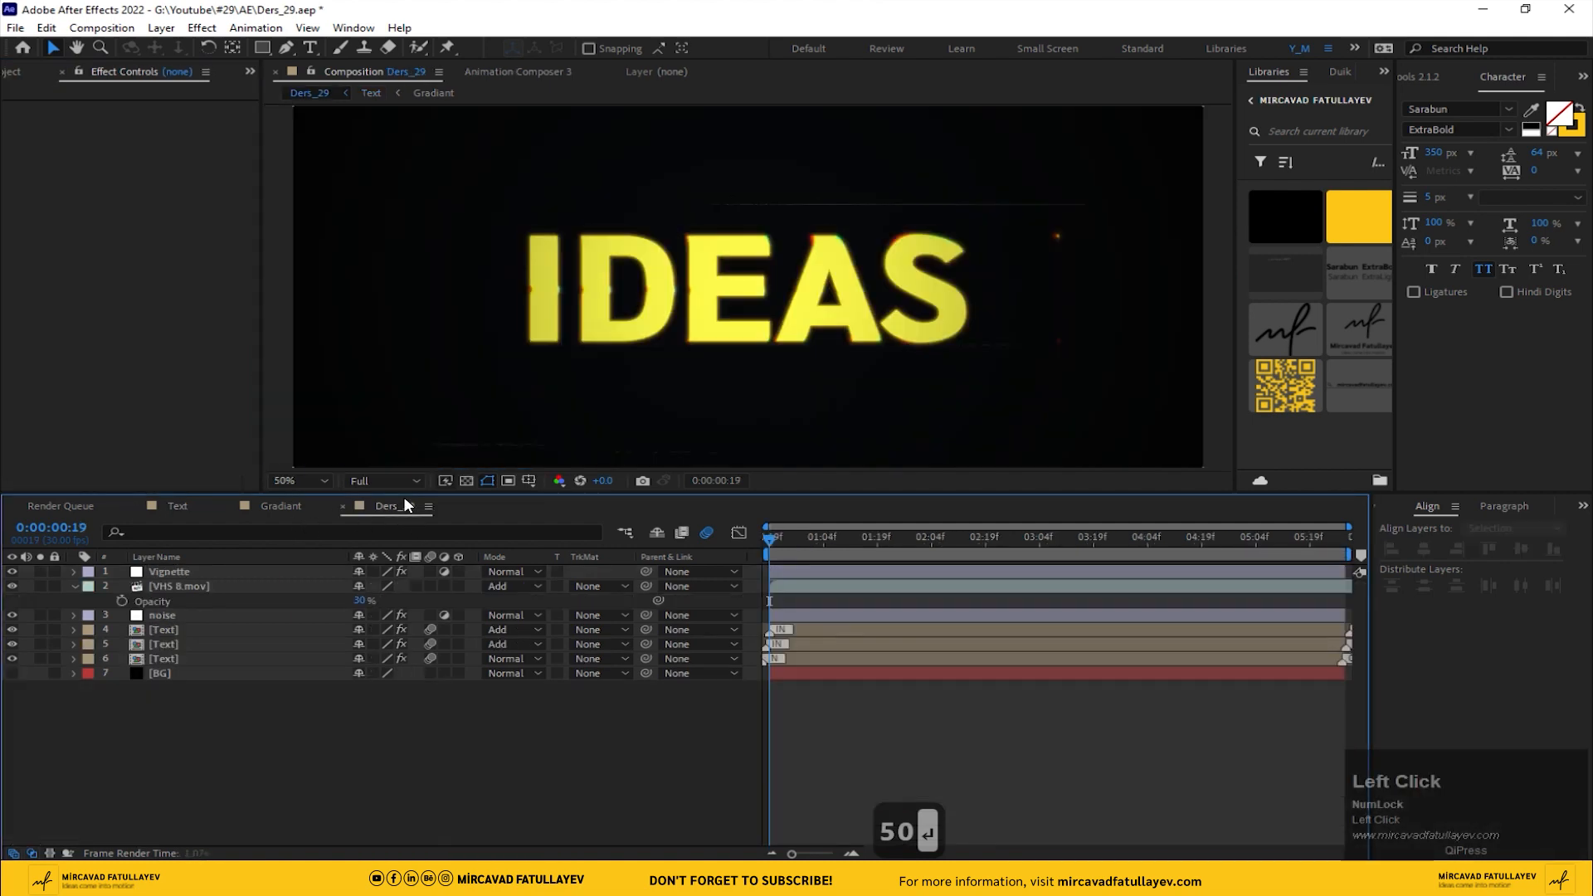
{"action": "left_click", "coordinate": [322, 481]}
{"action": "left_click", "coordinate": [340, 515]}
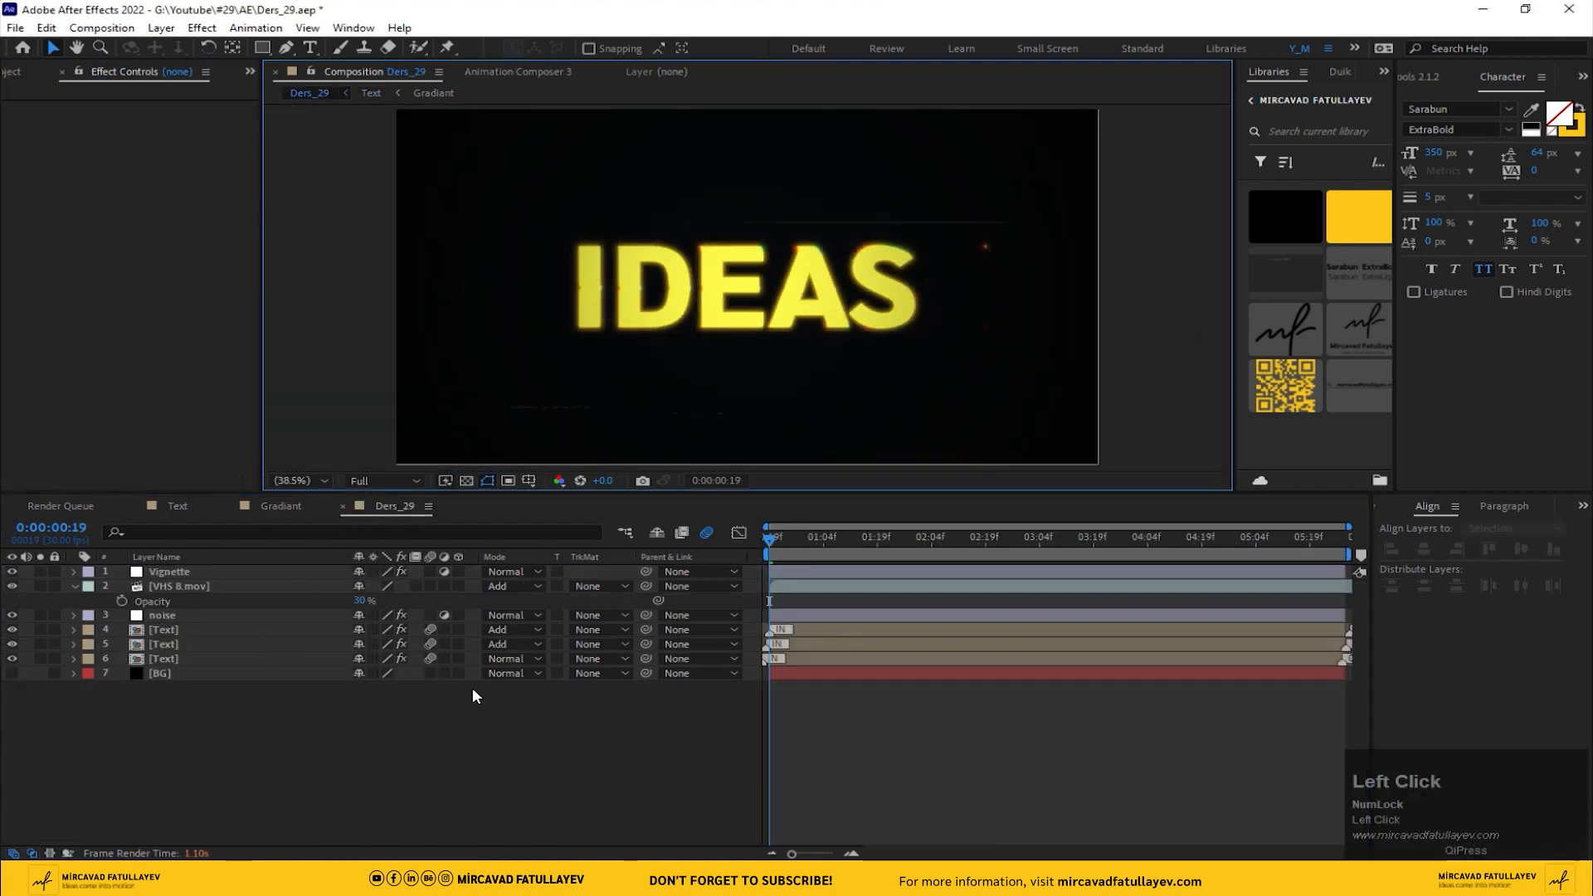
{"action": "key", "text": "KP_0"}
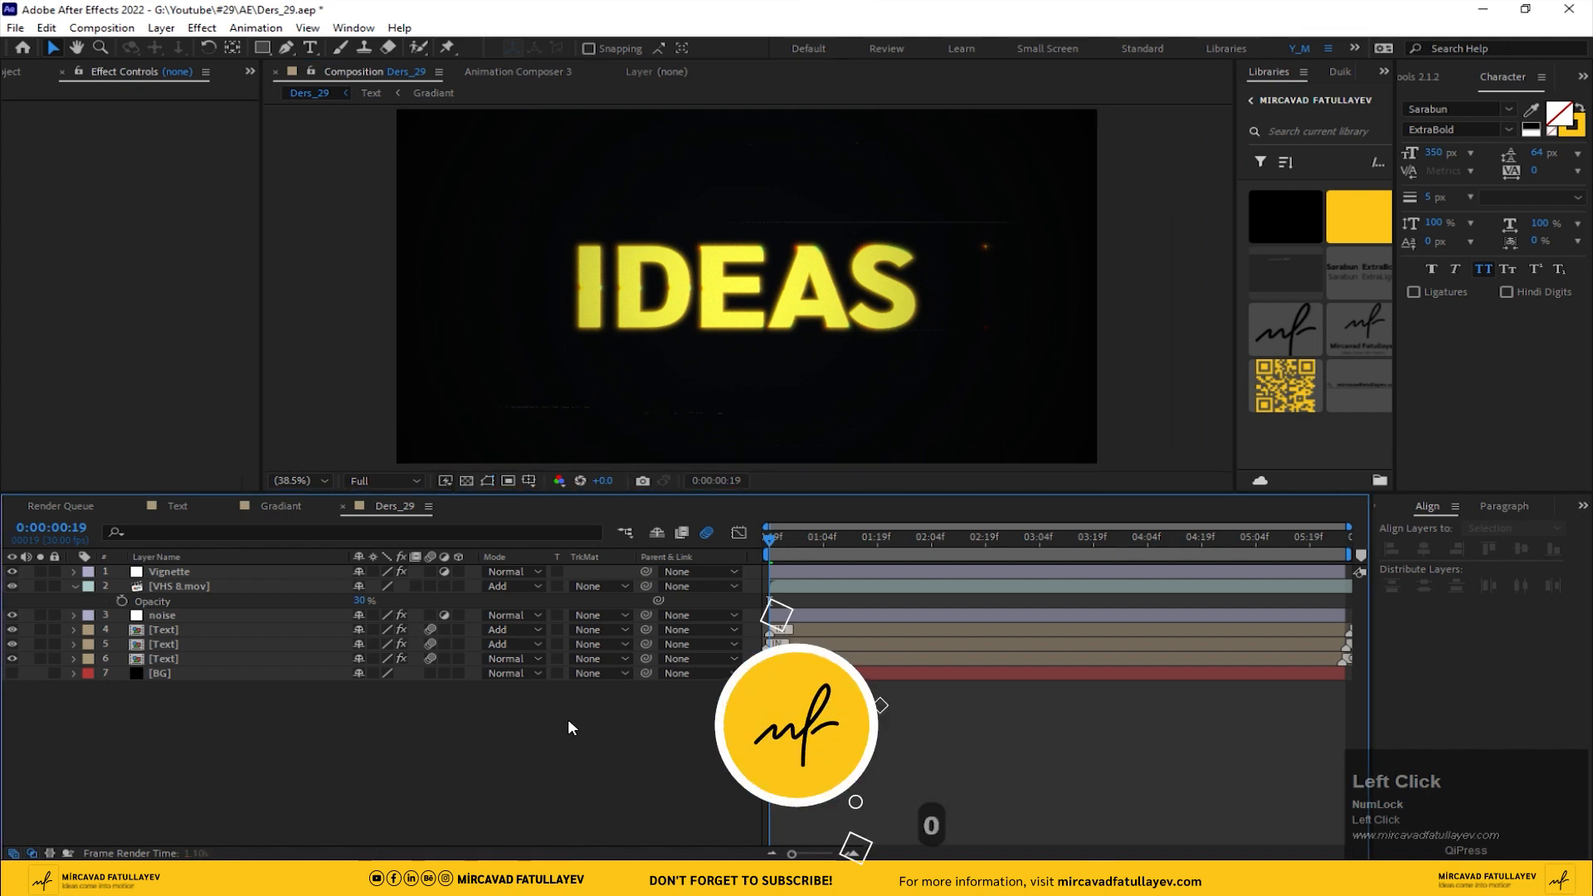